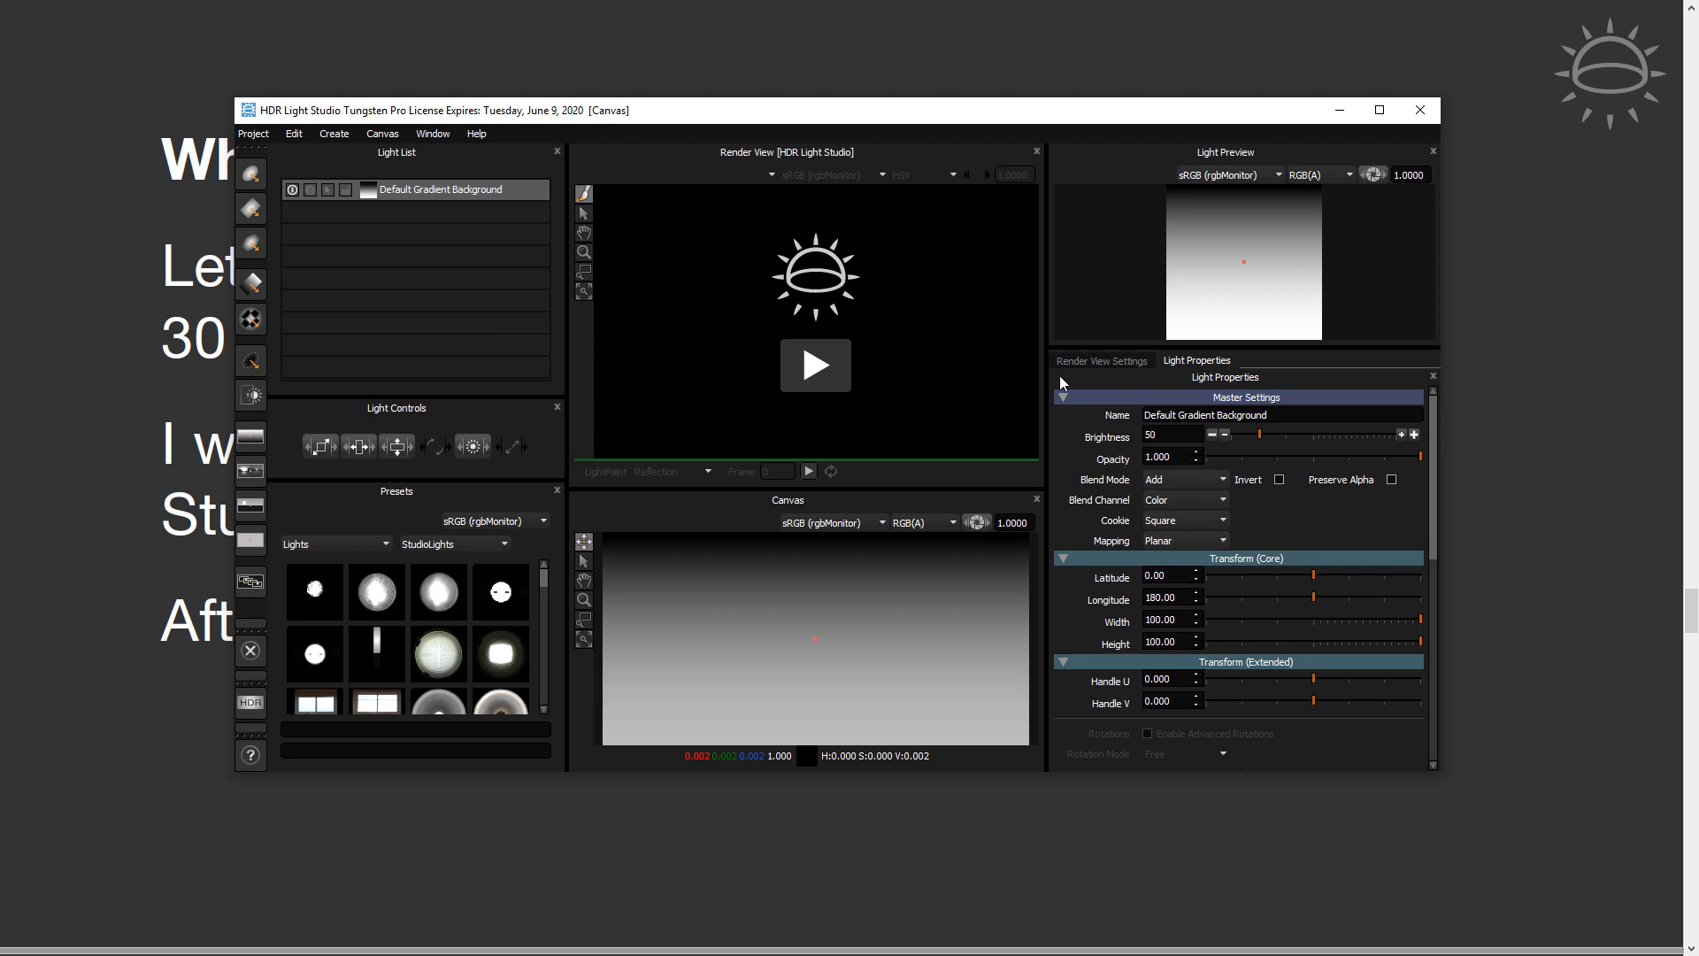
Load the default Standalone window layout
{"action": "left_click_drag", "start_coordinate": [808, 113], "coordinate": [801, 115]}
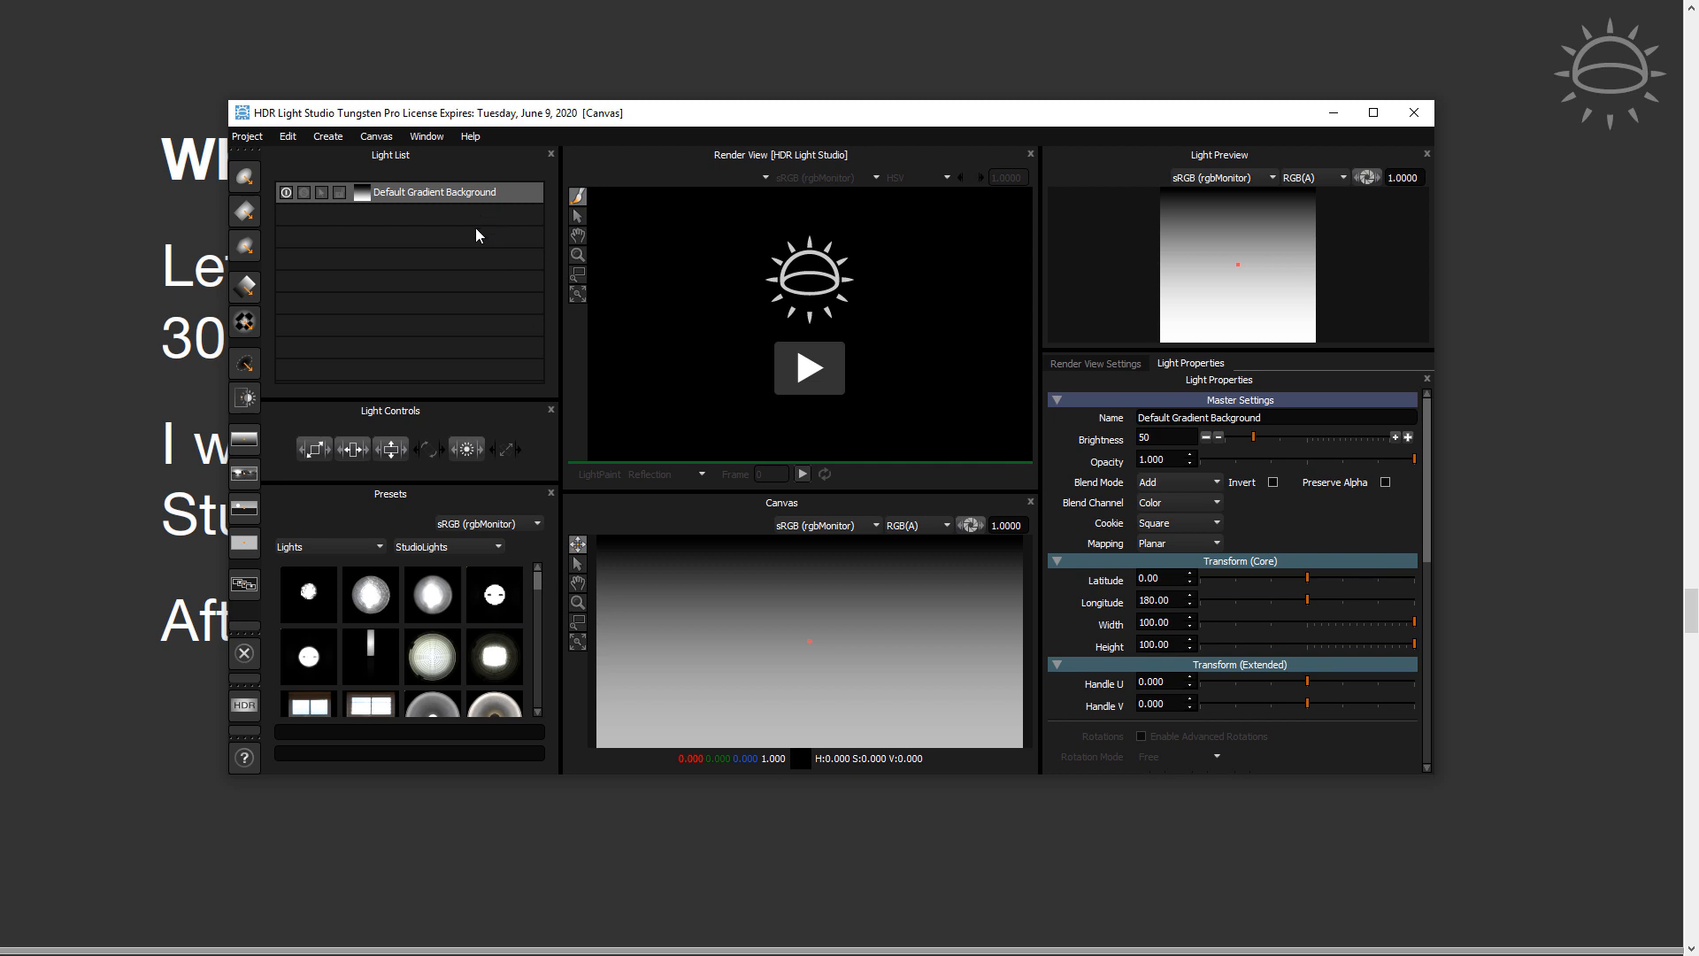
{"action": "left_click", "coordinate": [432, 139]}
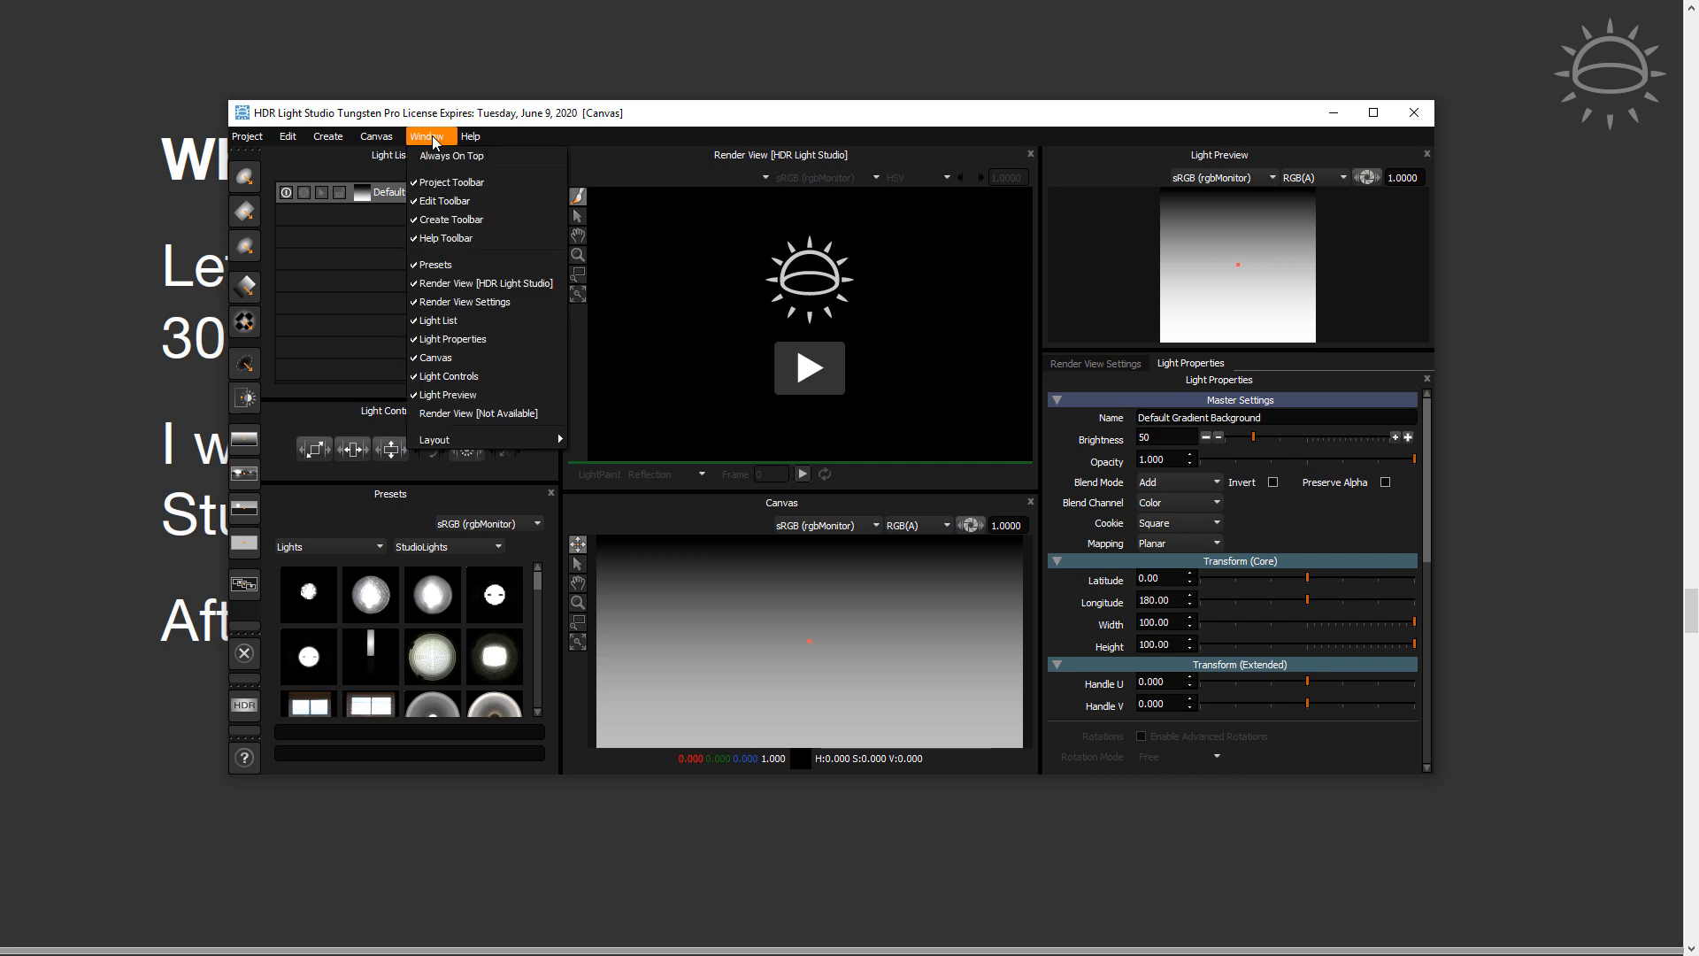
{"action": "mouse_move", "coordinate": [510, 439]}
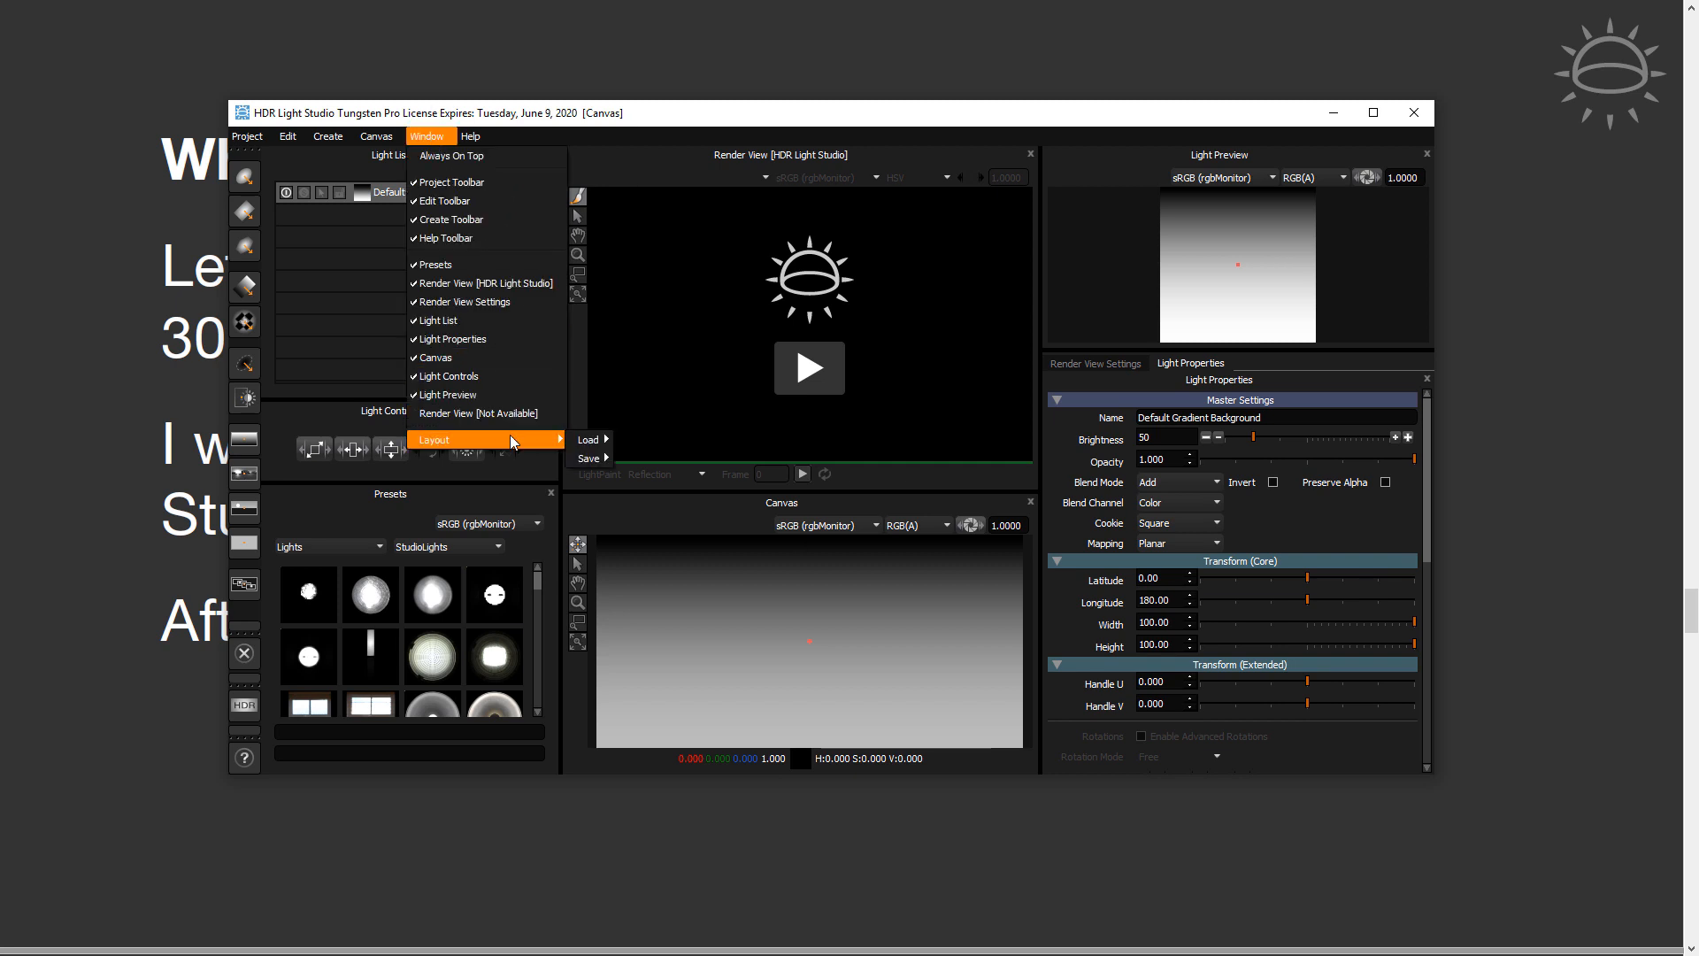
{"action": "mouse_move", "coordinate": [580, 441]}
{"action": "mouse_move", "coordinate": [635, 441]}
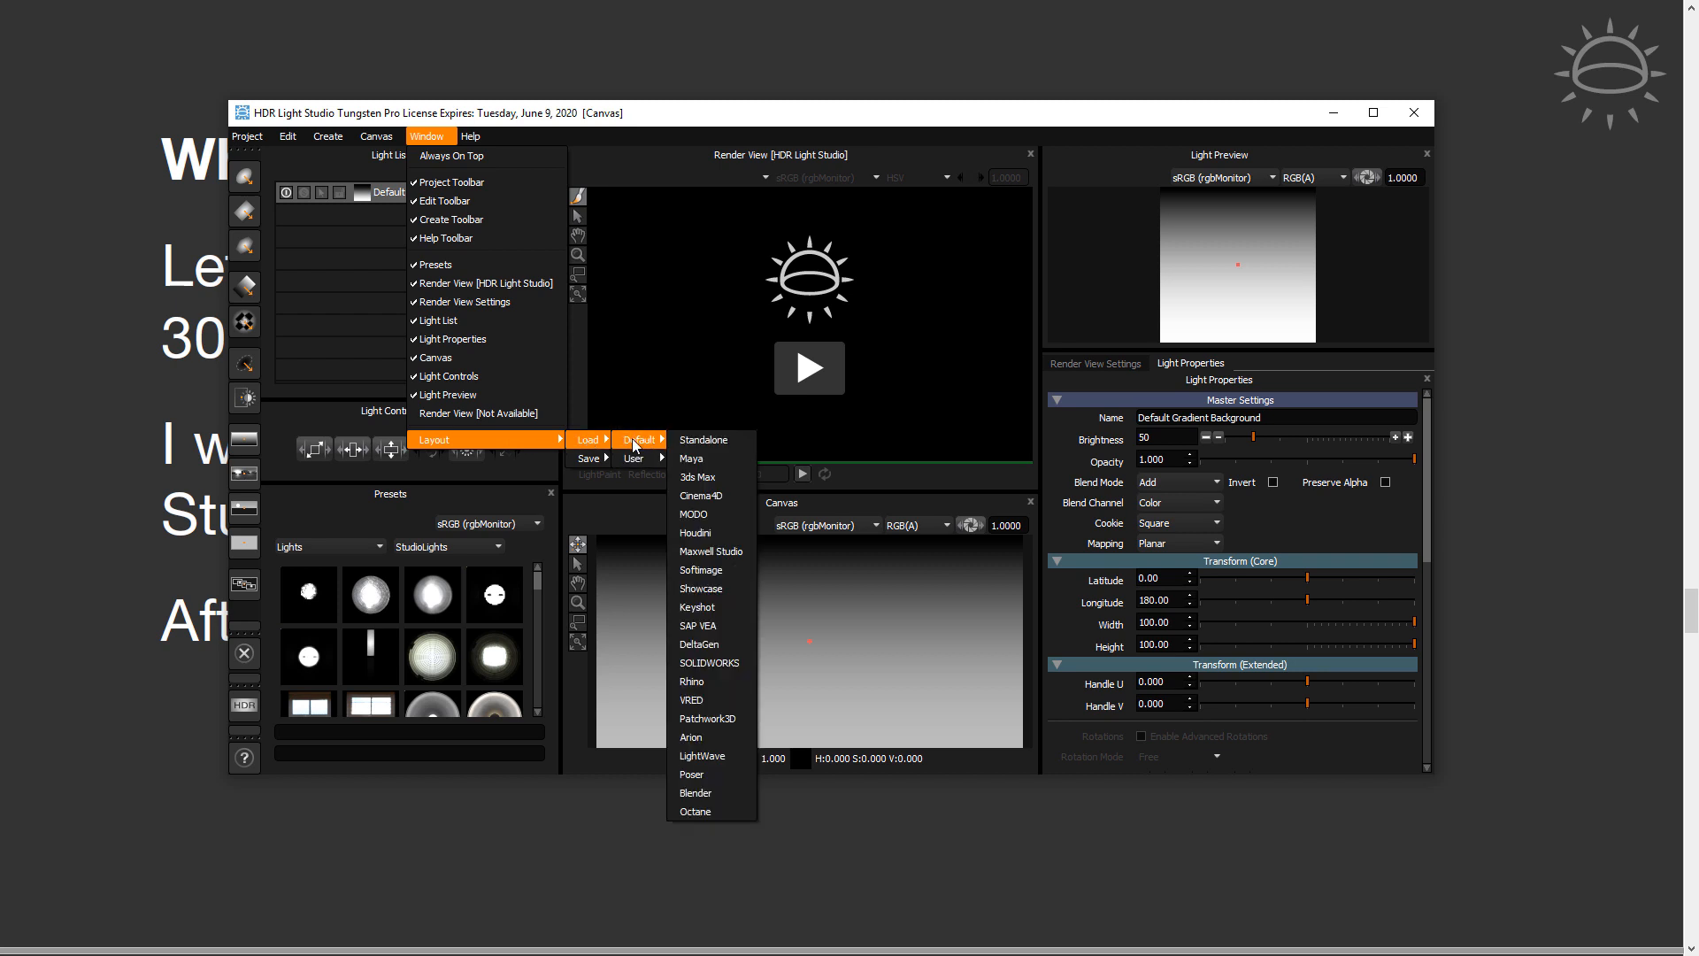
{"action": "left_click", "coordinate": [715, 440]}
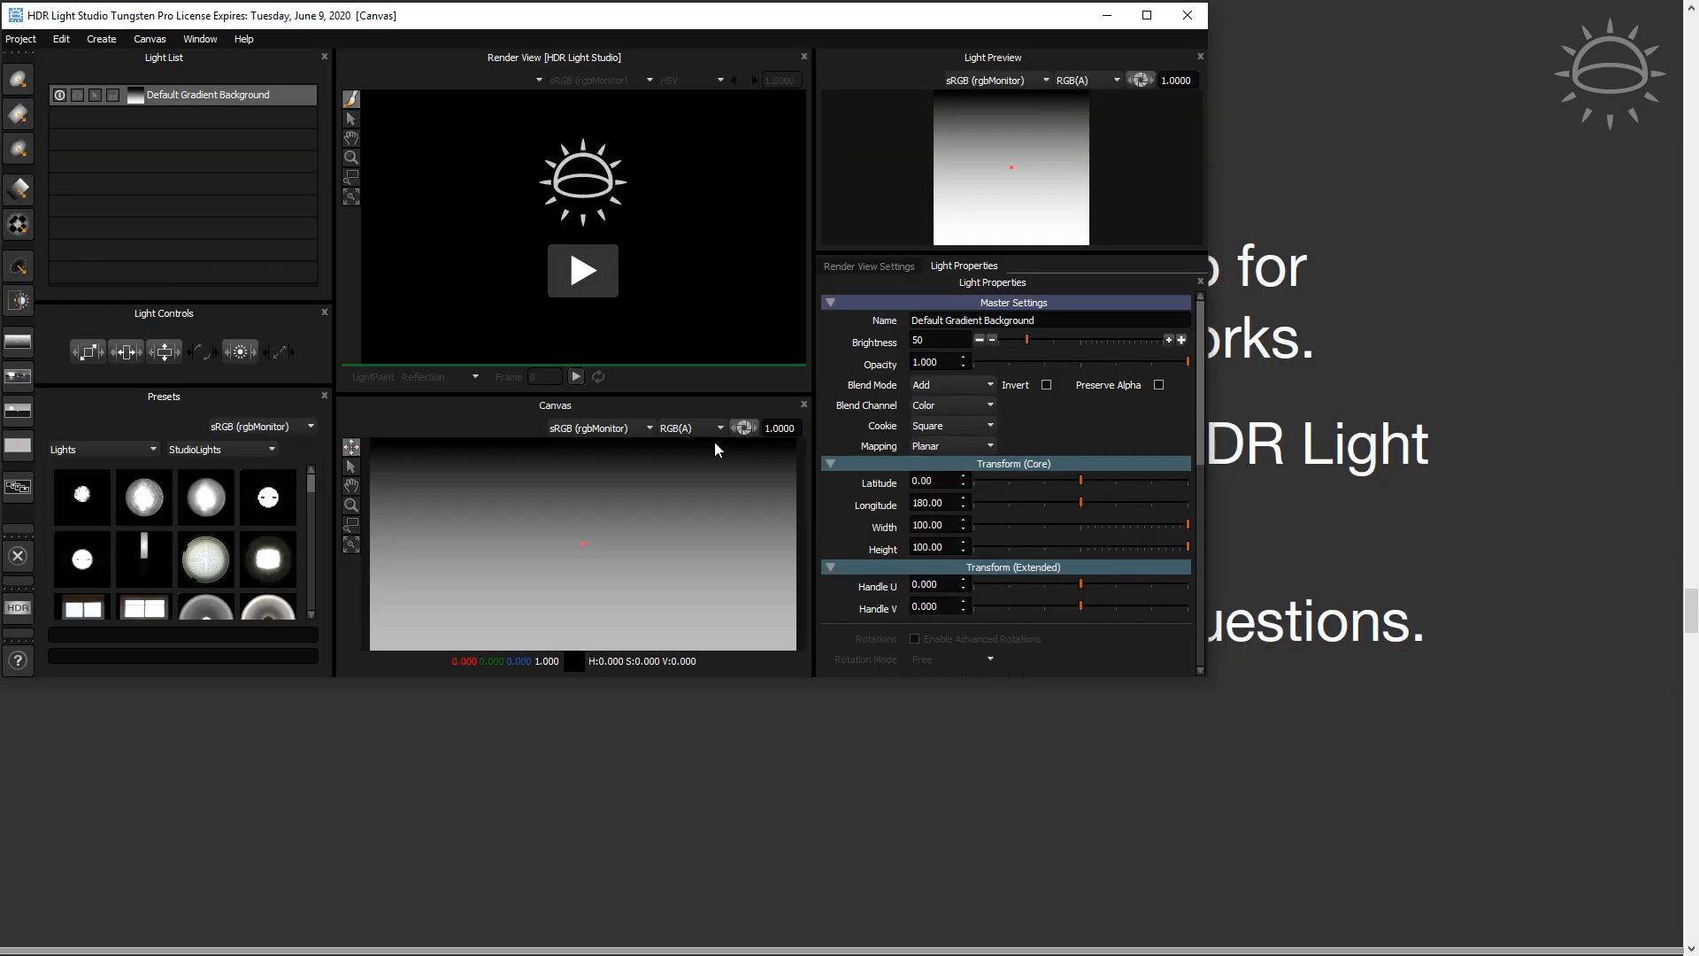
Maximize the application window, narrow the column holding the light list, and enlarge the Presets area upward
{"action": "left_click_drag", "start_coordinate": [742, 20], "coordinate": [917, 157]}
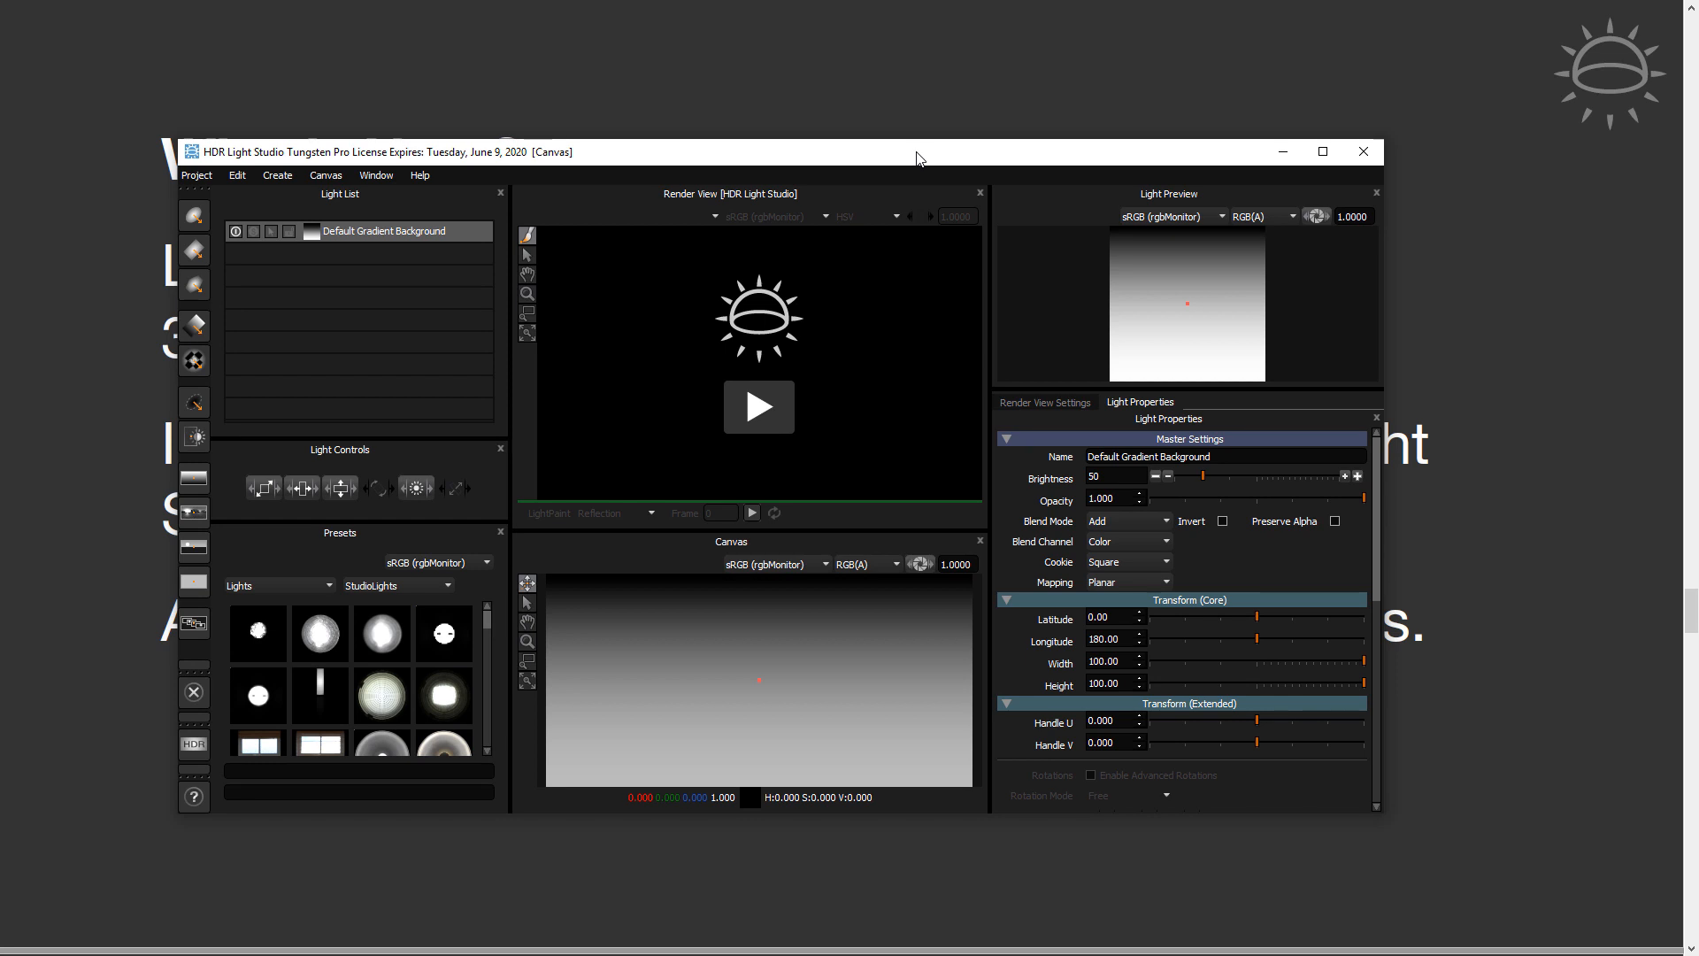
{"action": "left_click", "coordinate": [1324, 152]}
{"action": "left_click_drag", "start_coordinate": [866, 121], "coordinate": [1156, 163]}
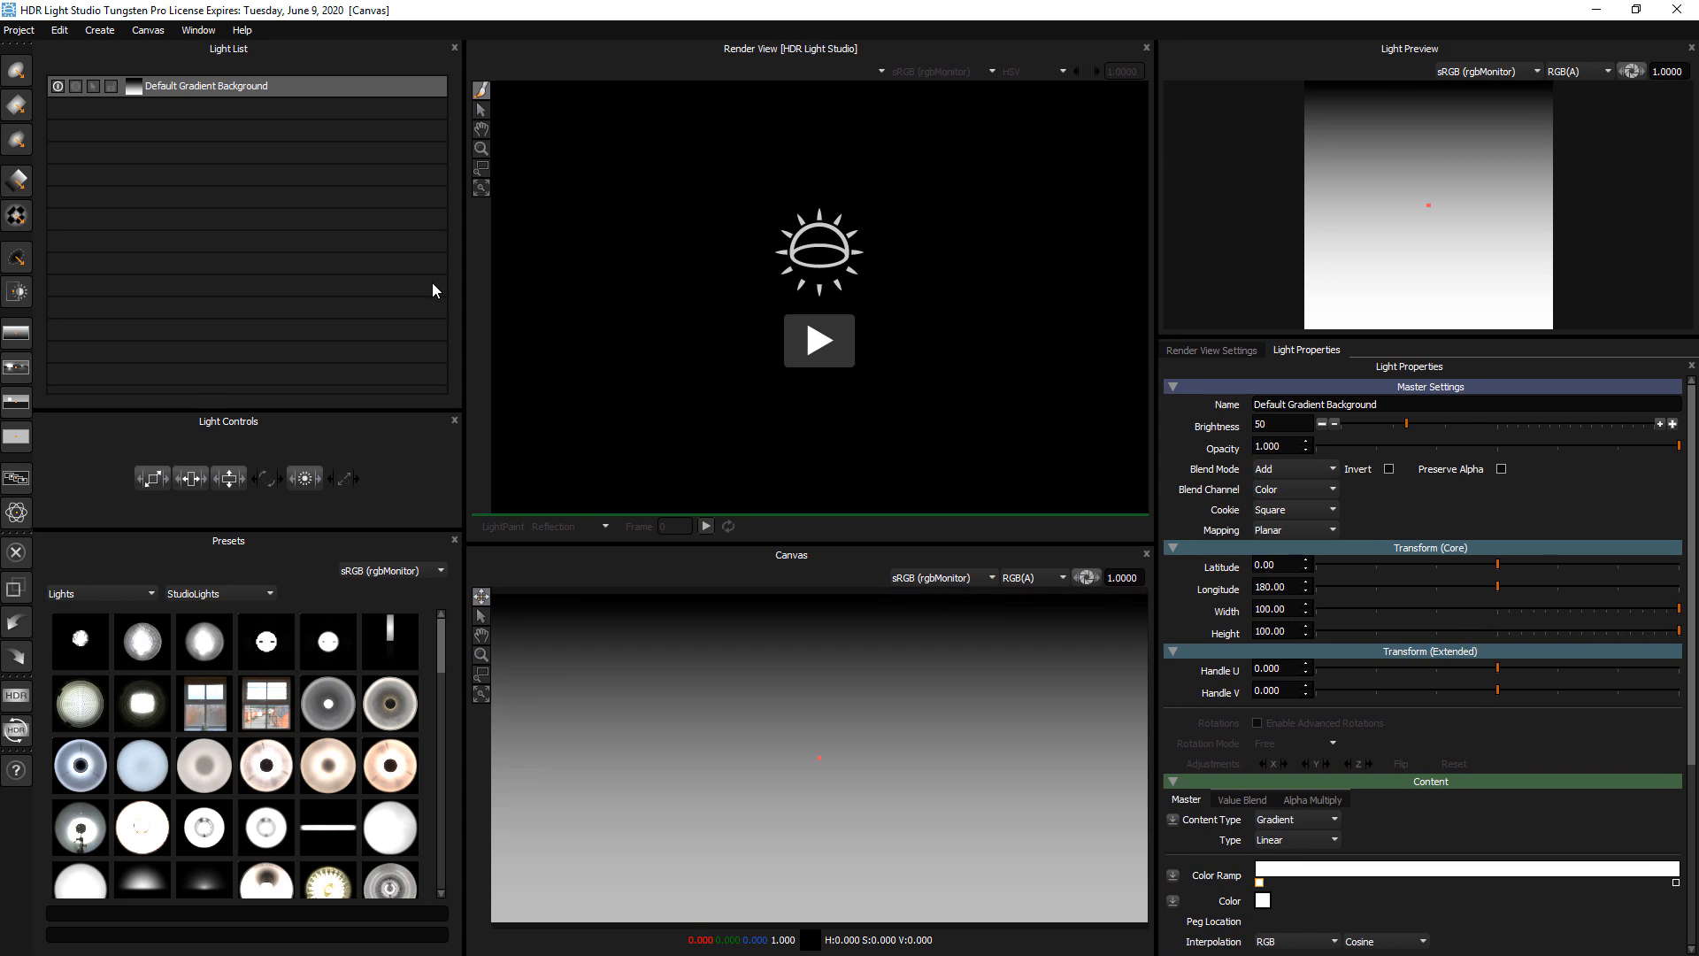
{"action": "left_click_drag", "start_coordinate": [463, 273], "coordinate": [428, 274]}
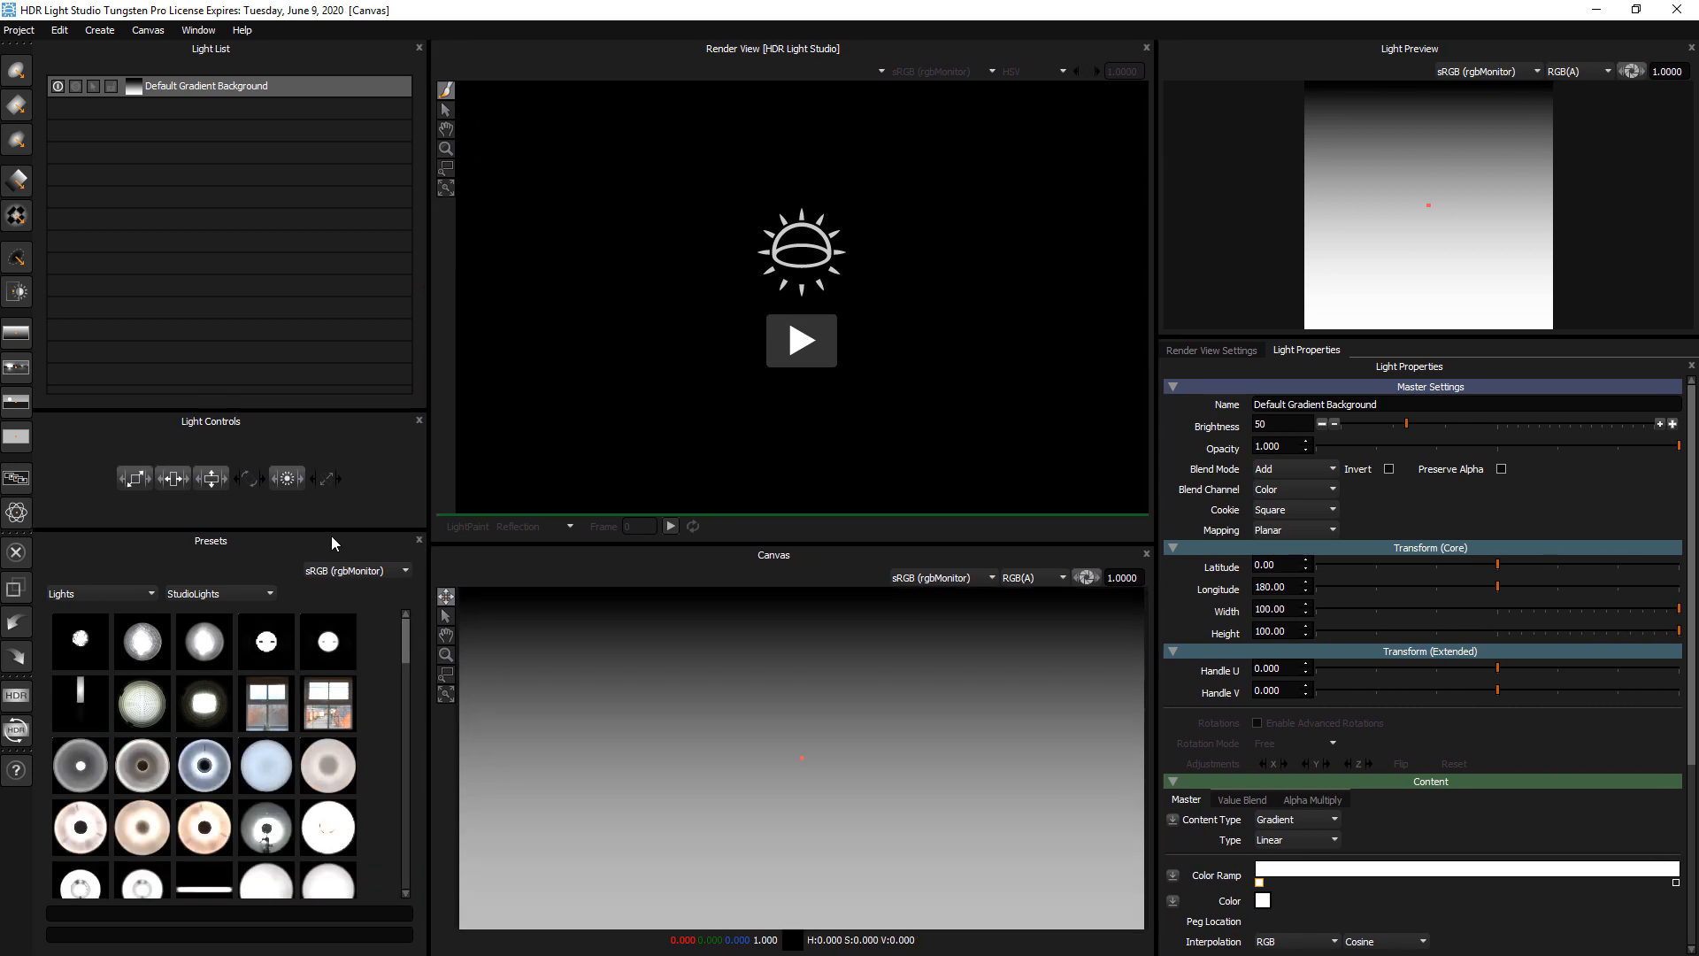
{"action": "left_click_drag", "start_coordinate": [335, 531], "coordinate": [320, 415]}
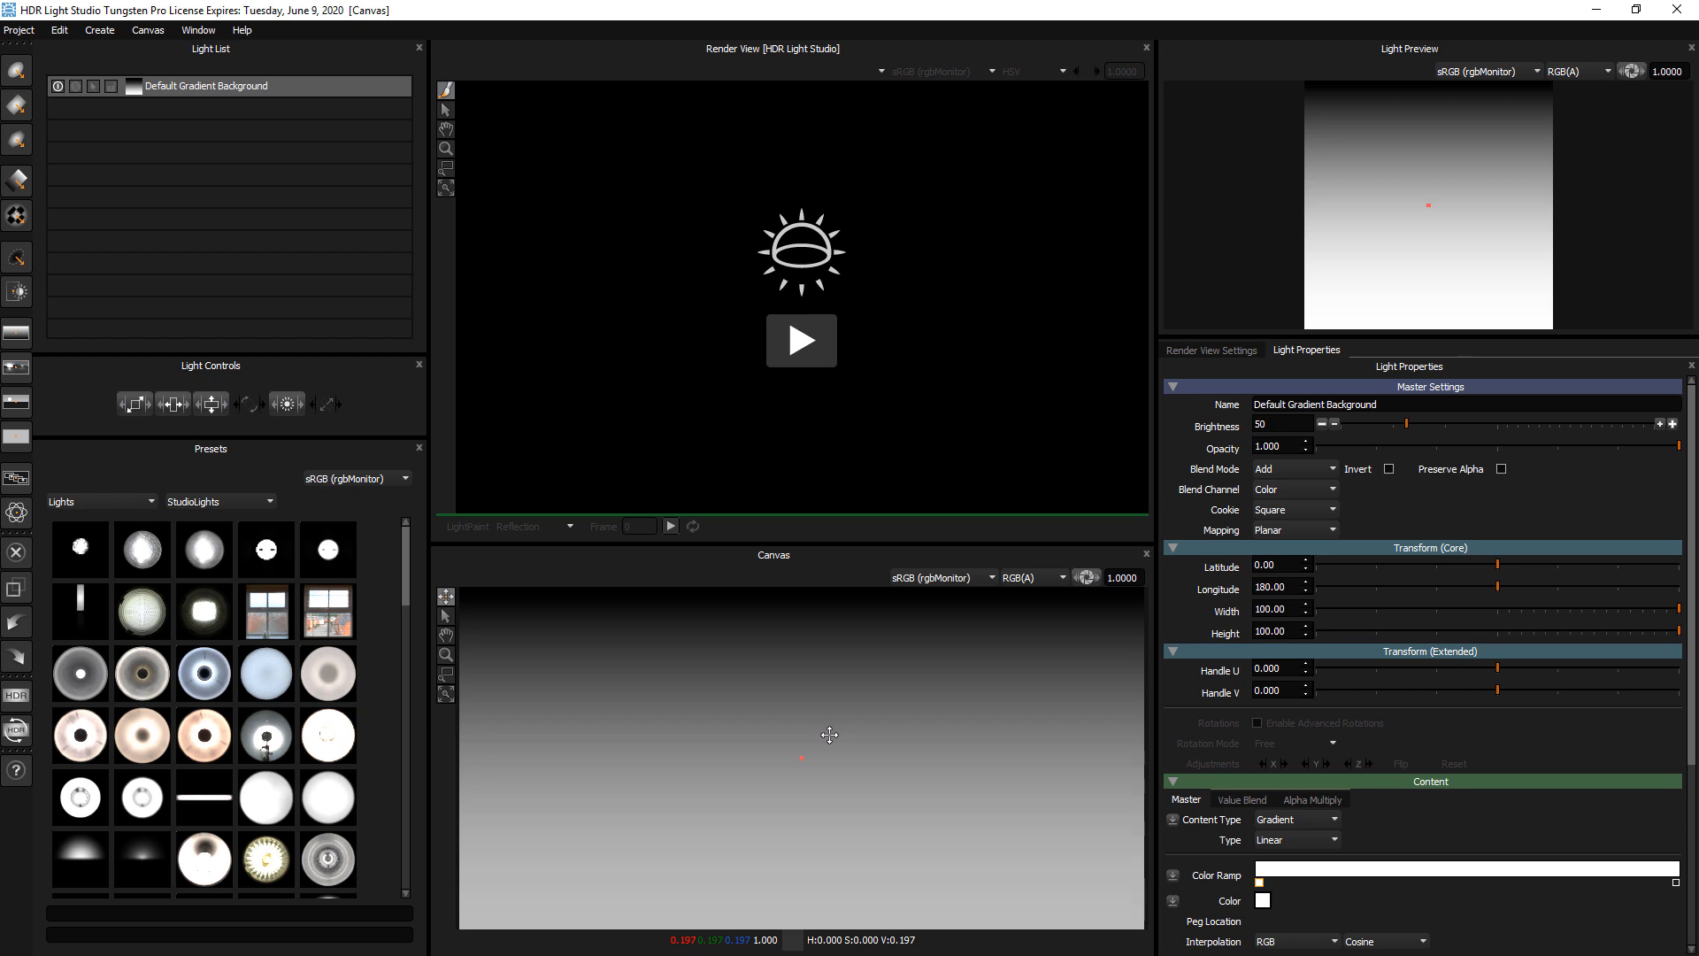
Start the render view with the head_case.abc model from the Desktop and view it through the persp camera
{"action": "left_click", "coordinate": [804, 350]}
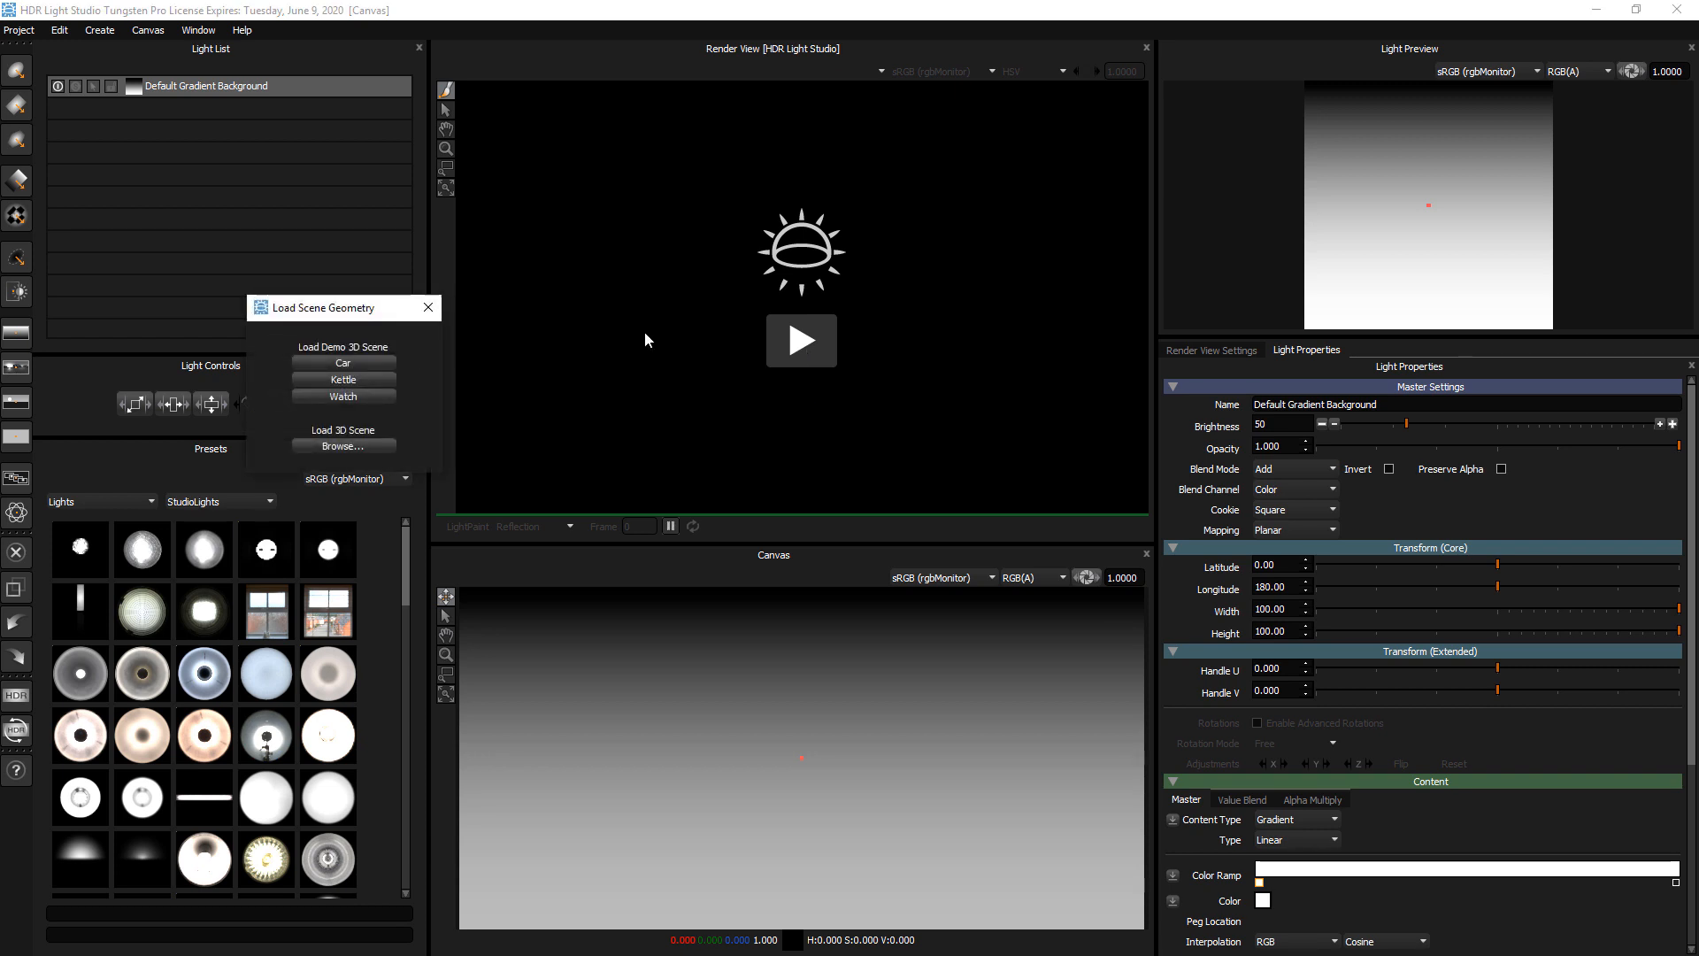
{"action": "left_click_drag", "start_coordinate": [355, 314], "coordinate": [787, 444]}
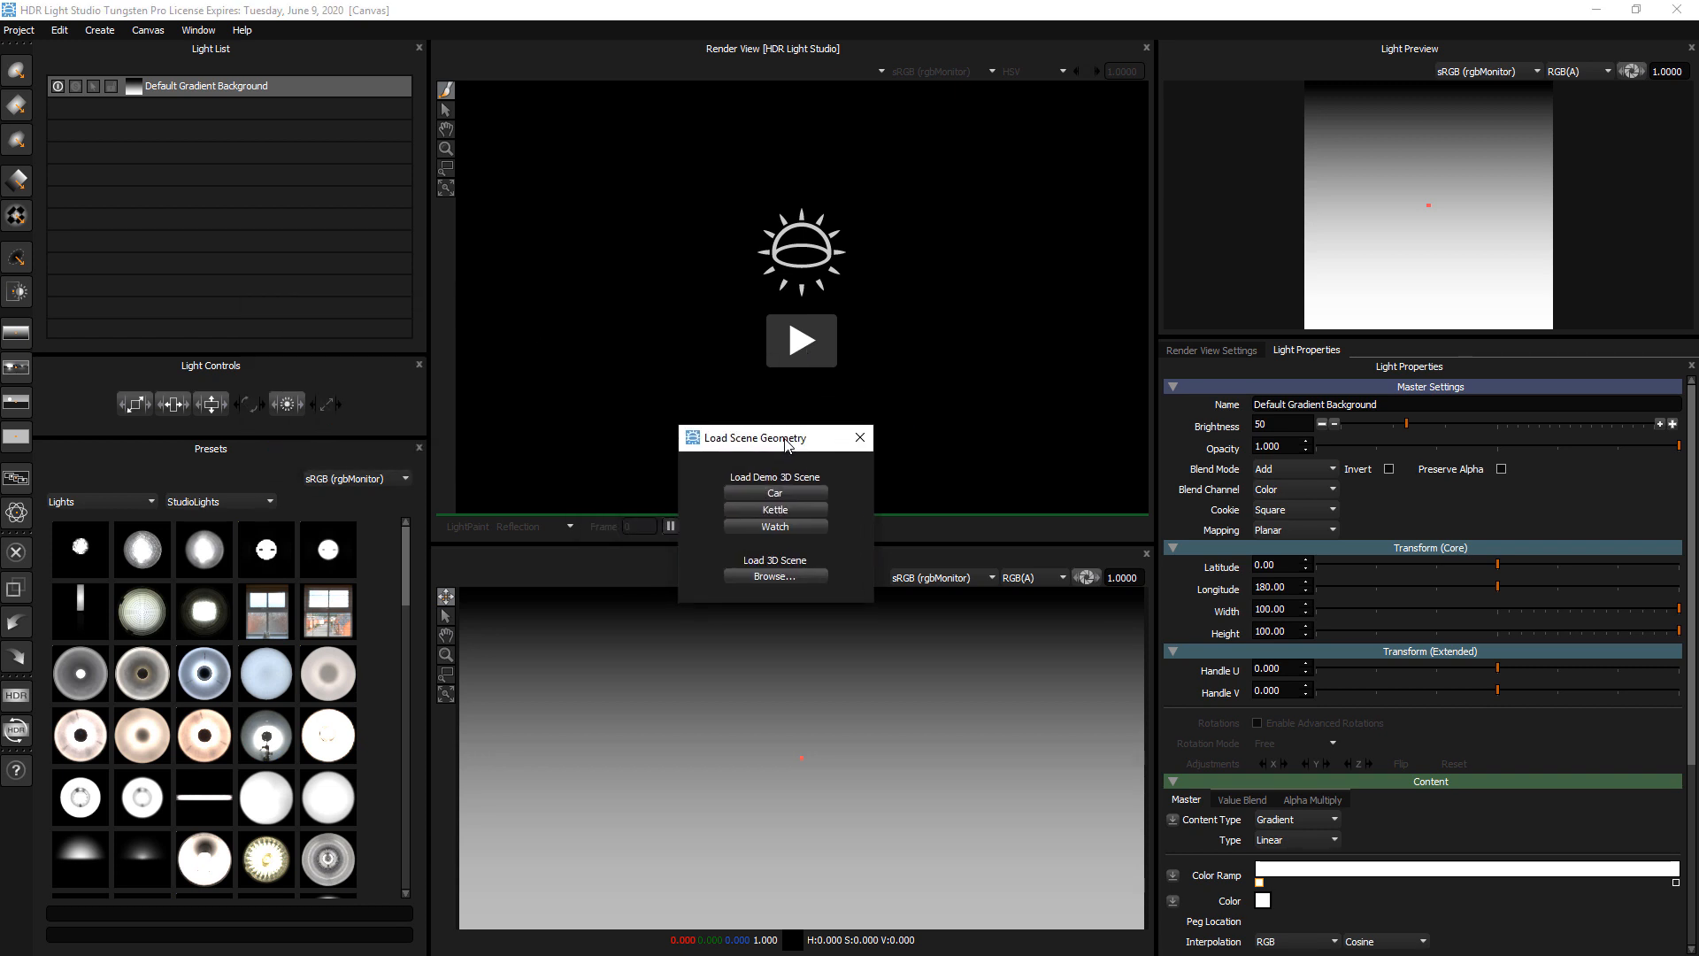
{"action": "left_click", "coordinate": [804, 575]}
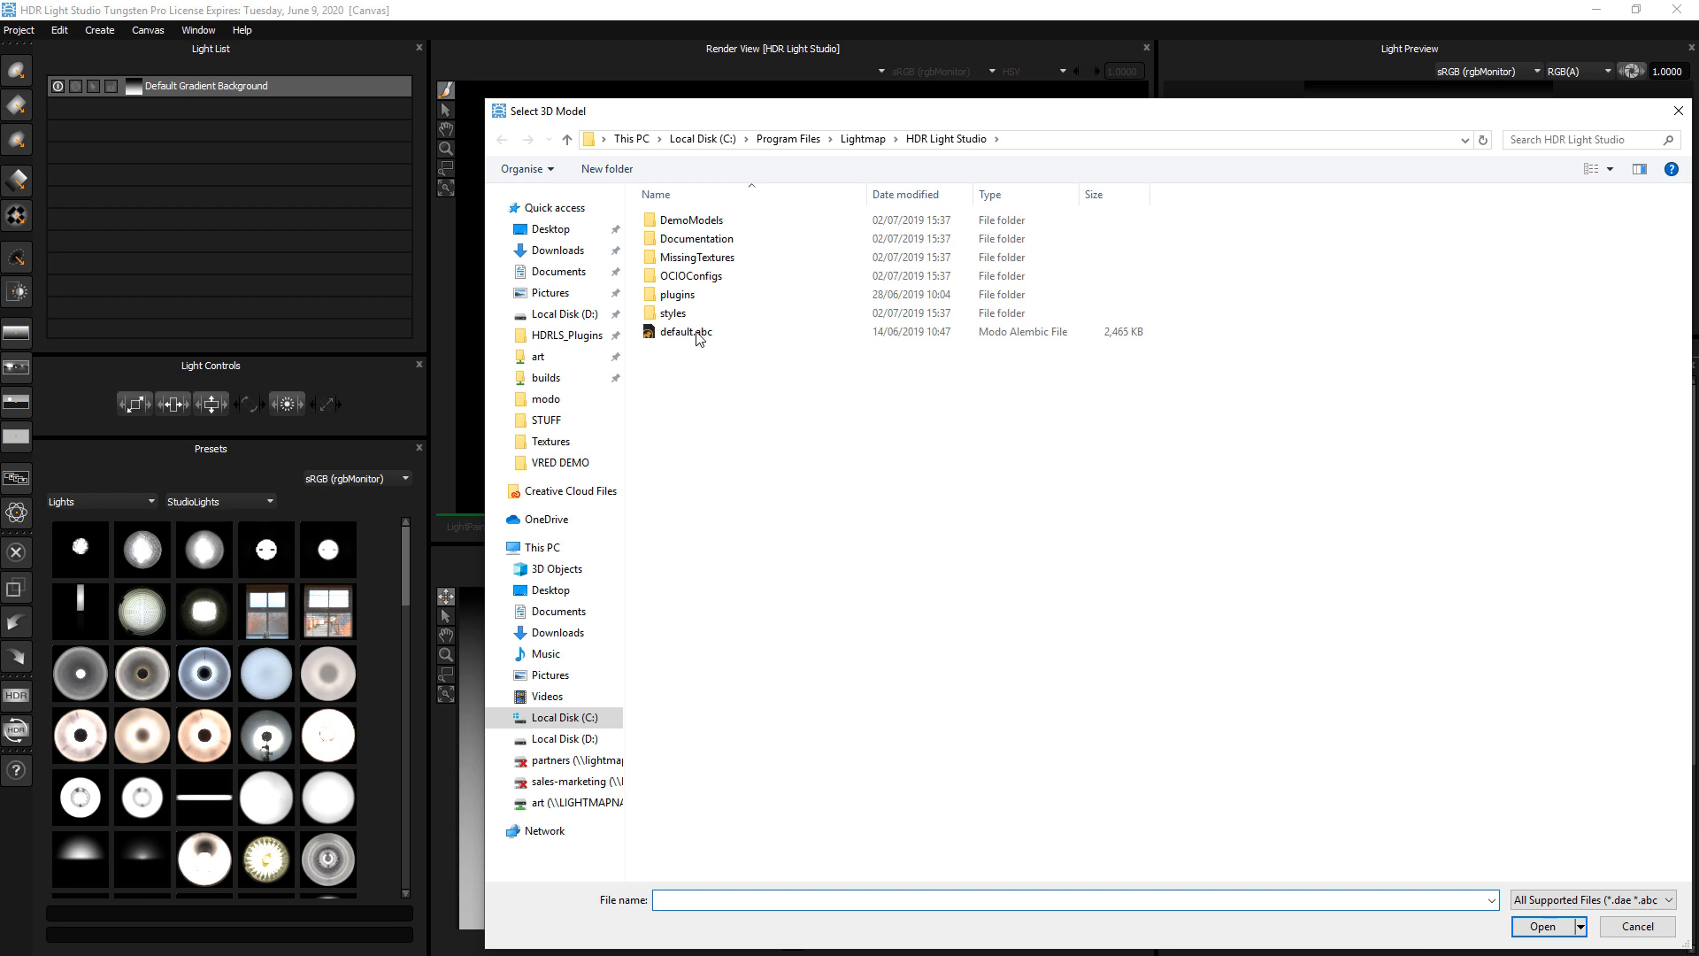
{"action": "left_click", "coordinate": [561, 232]}
{"action": "double_click", "coordinate": [796, 246]}
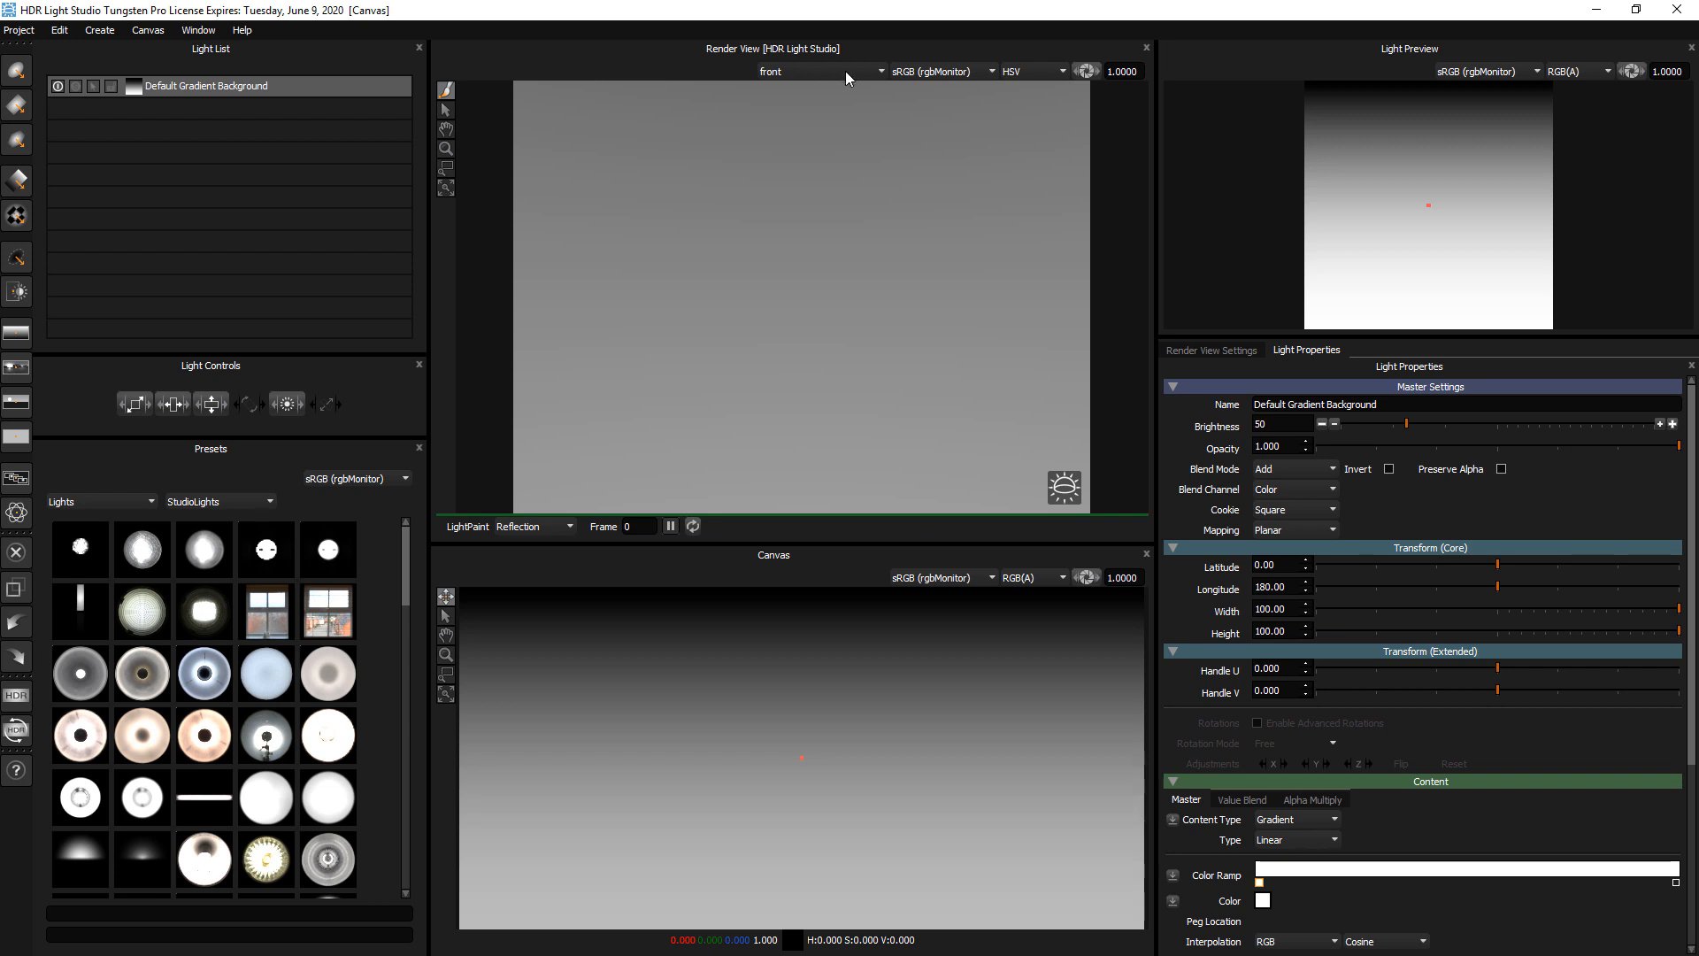
{"action": "left_click", "coordinate": [807, 69]}
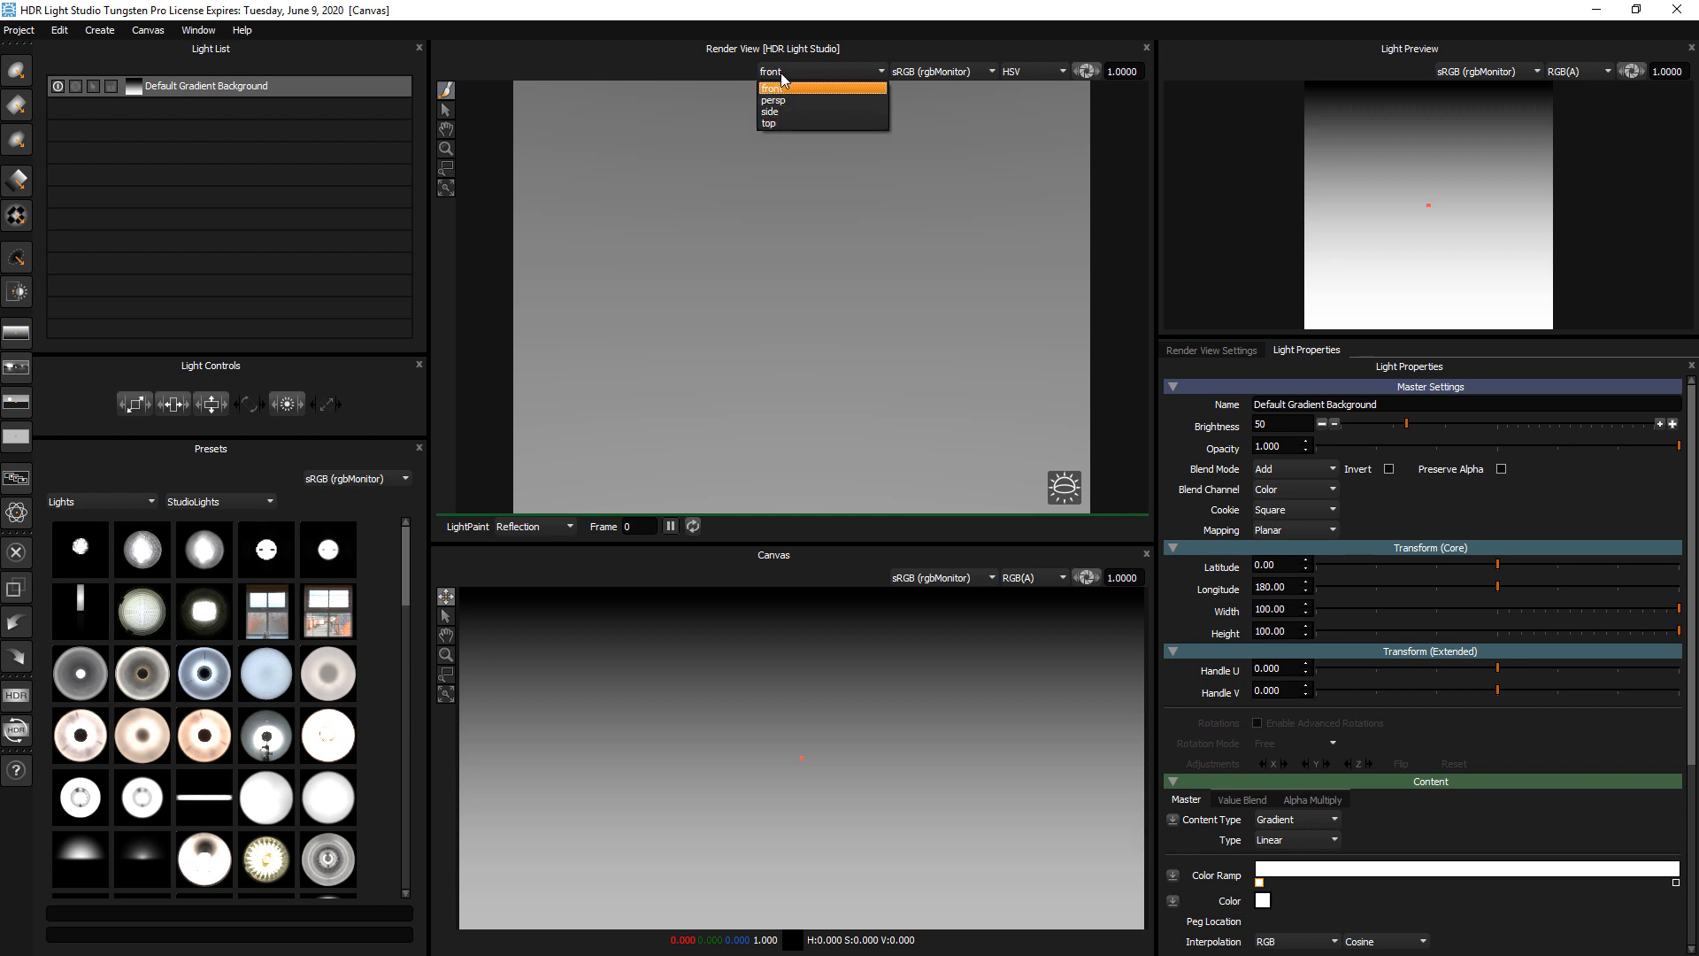
{"action": "left_click", "coordinate": [786, 100]}
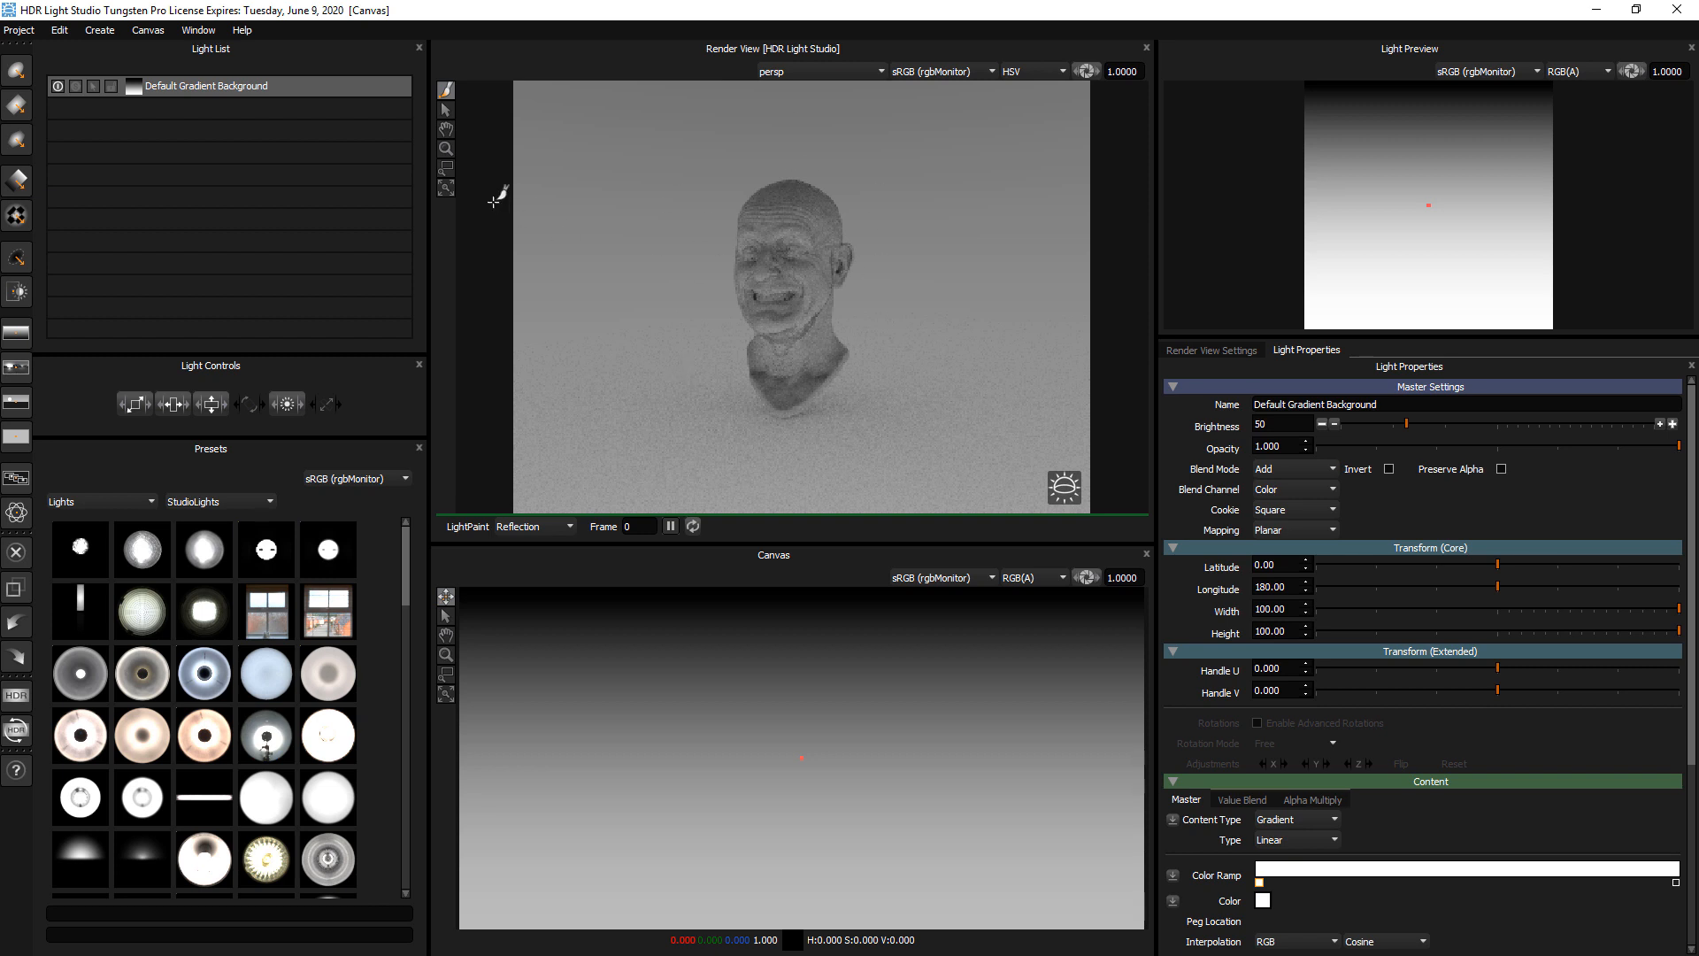
Try zooming and panning the render view in close on the head's face, and reset the view
{"action": "left_click", "coordinate": [446, 148]}
{"action": "left_click", "coordinate": [788, 265]}
{"action": "left_click_drag", "start_coordinate": [787, 301], "coordinate": [784, 341]}
{"action": "left_click", "coordinate": [446, 129]}
{"action": "mouse_move", "coordinate": [715, 217]}
{"action": "left_mouse_down"}
{"action": "mouse_move", "coordinate": [914, 358]}
{"action": "mouse_move", "coordinate": [649, 295]}
{"action": "mouse_move", "coordinate": [668, 239]}
{"action": "mouse_move", "coordinate": [745, 212]}
{"action": "left_mouse_up"}
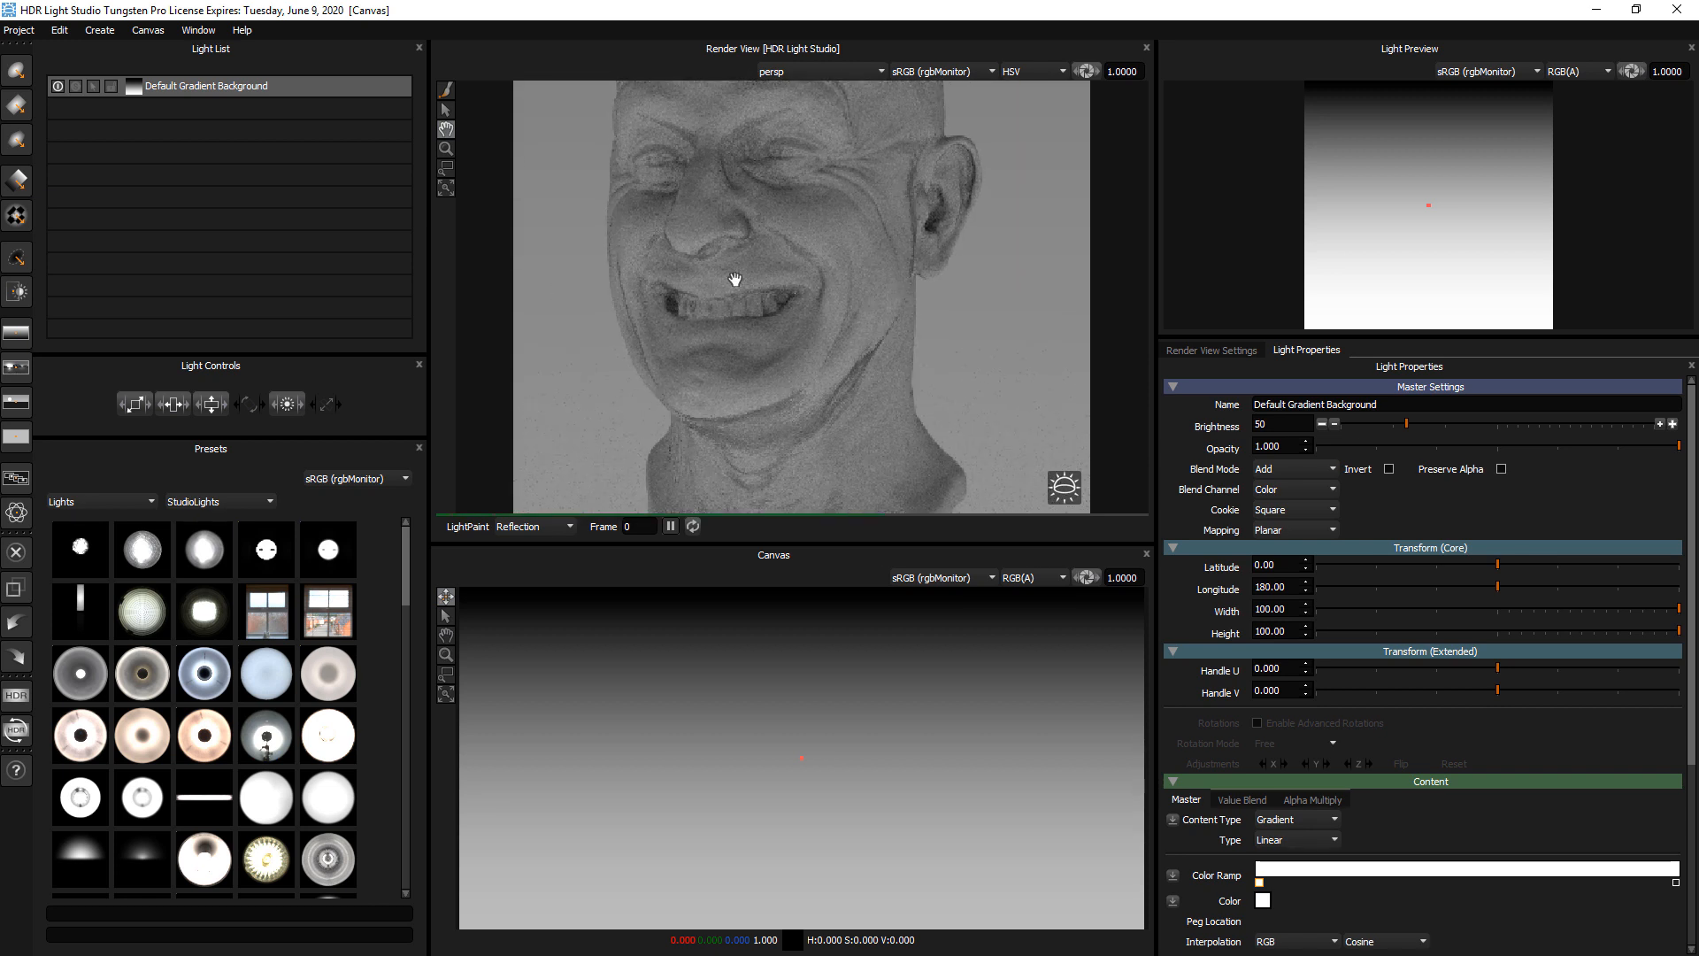
{"action": "left_click_drag", "start_coordinate": [770, 277], "coordinate": [812, 284]}
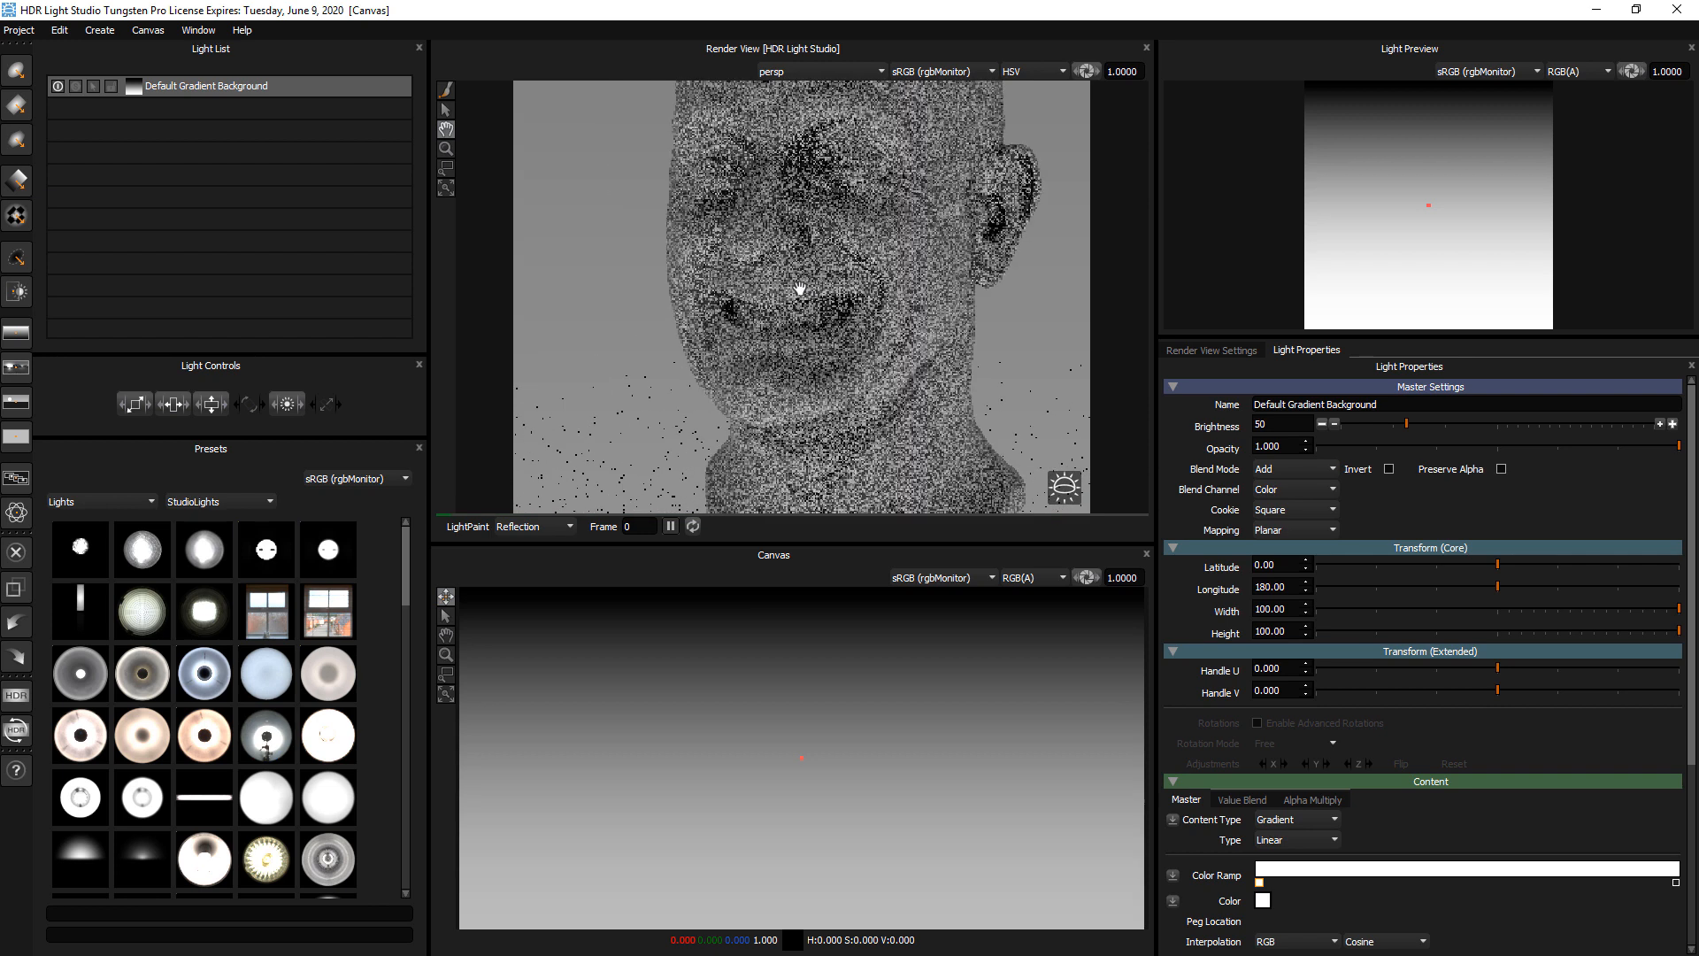
{"action": "left_click", "coordinate": [445, 188]}
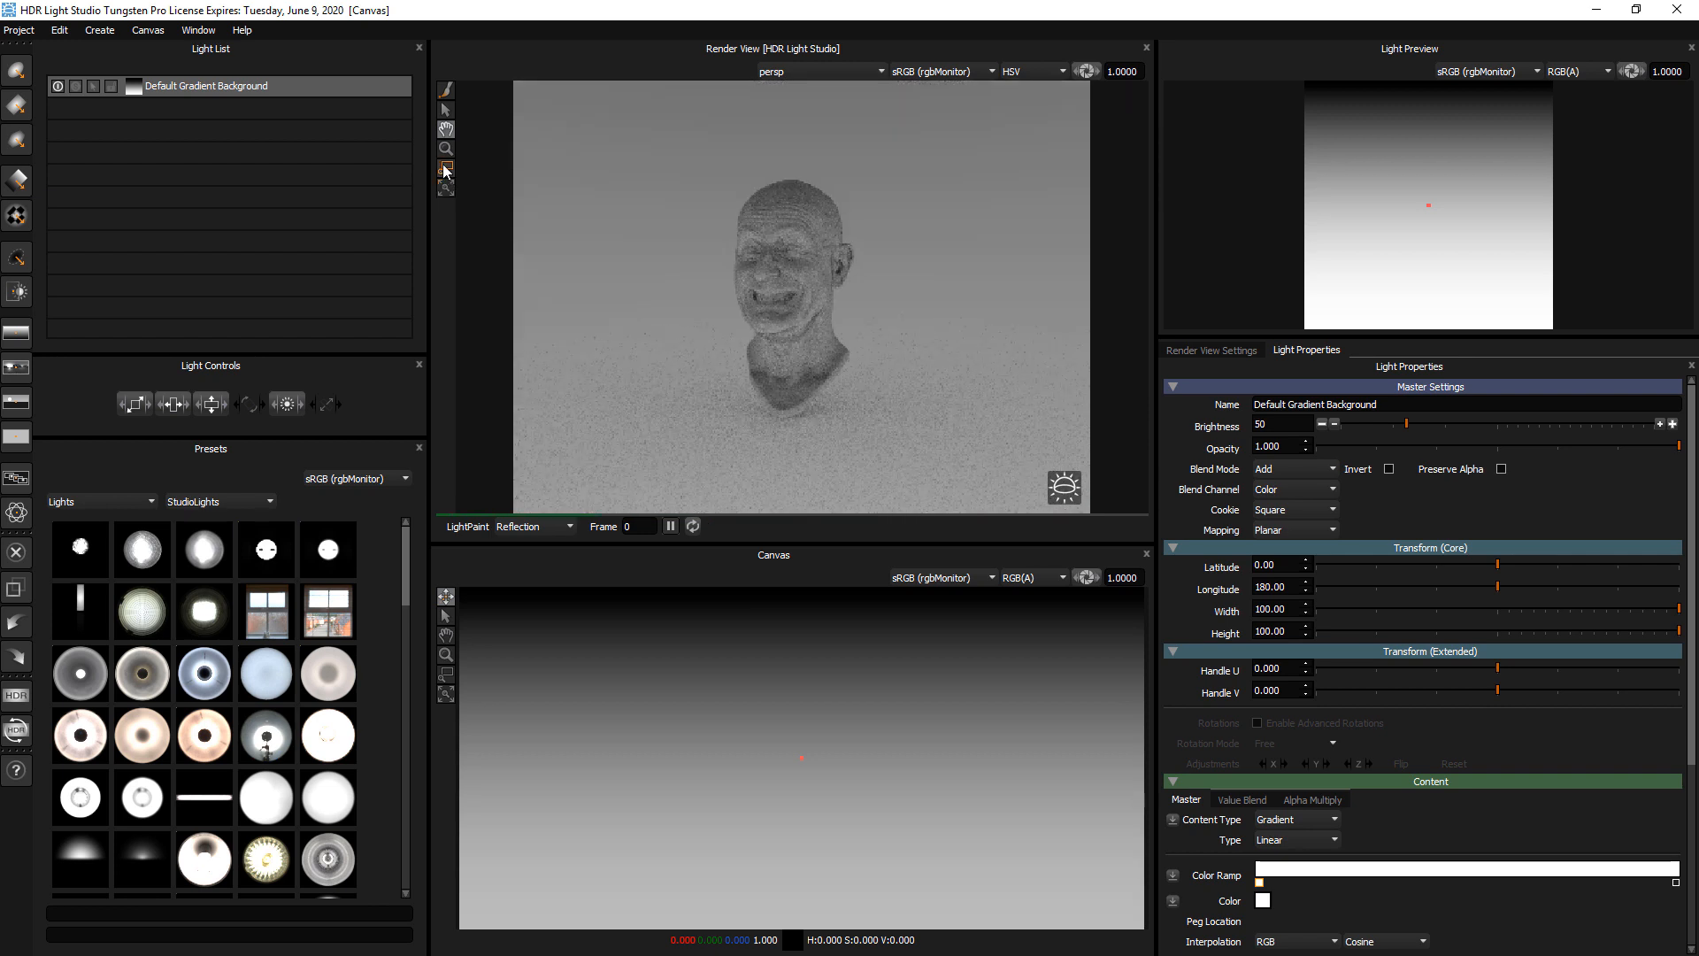
Frame the head larger with a region zoom, pan it to the middle of the render view, and reactivate the LightPaint tool
{"action": "left_click", "coordinate": [446, 169]}
{"action": "left_click_drag", "start_coordinate": [626, 153], "coordinate": [1024, 510]}
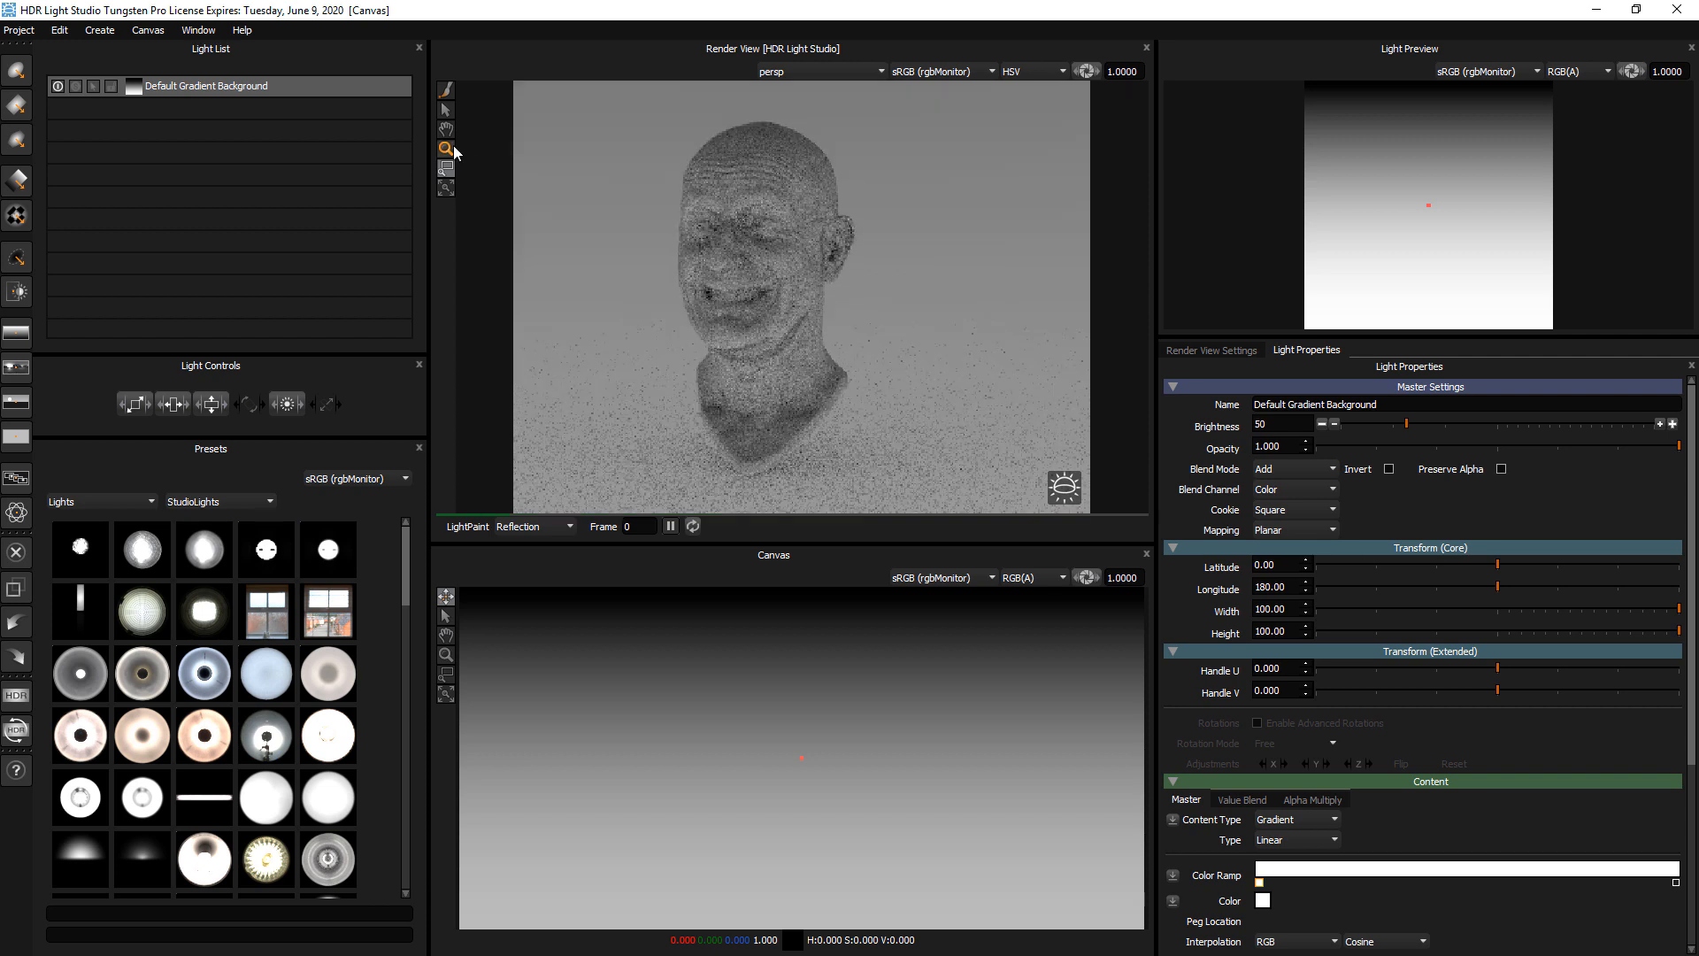
{"action": "left_click", "coordinate": [450, 131]}
{"action": "left_click_drag", "start_coordinate": [705, 254], "coordinate": [782, 279]}
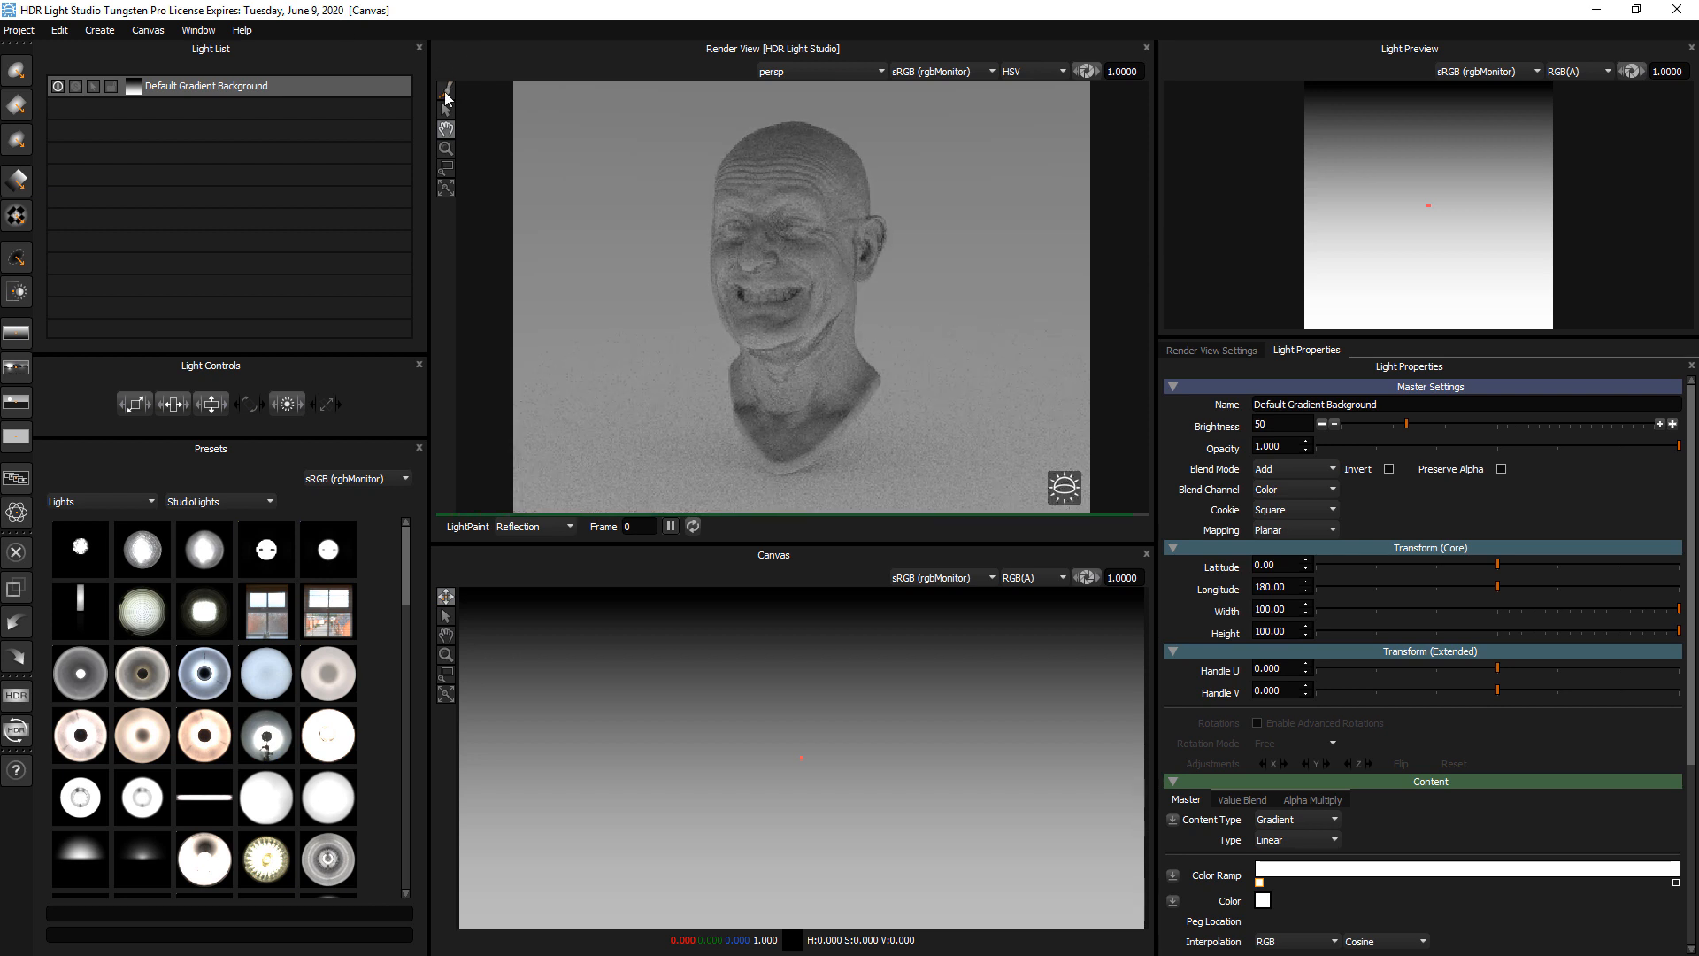
{"action": "left_click", "coordinate": [446, 92]}
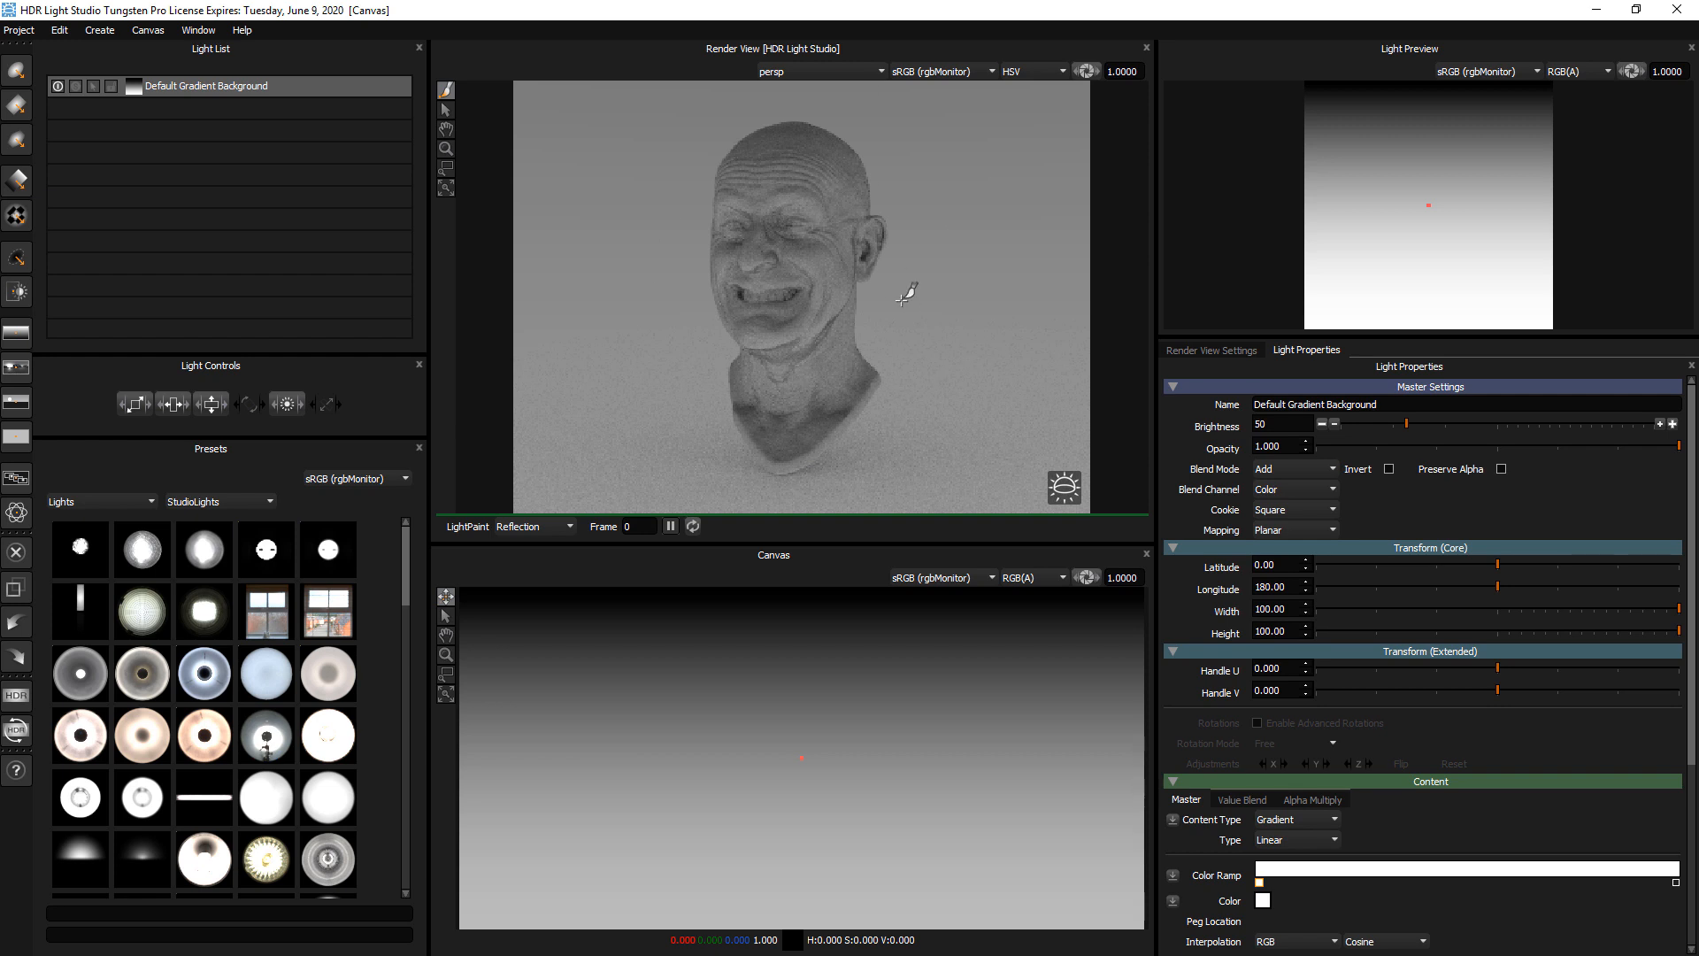
Show the Render View Settings in place of the light properties
{"action": "left_click", "coordinate": [1223, 351]}
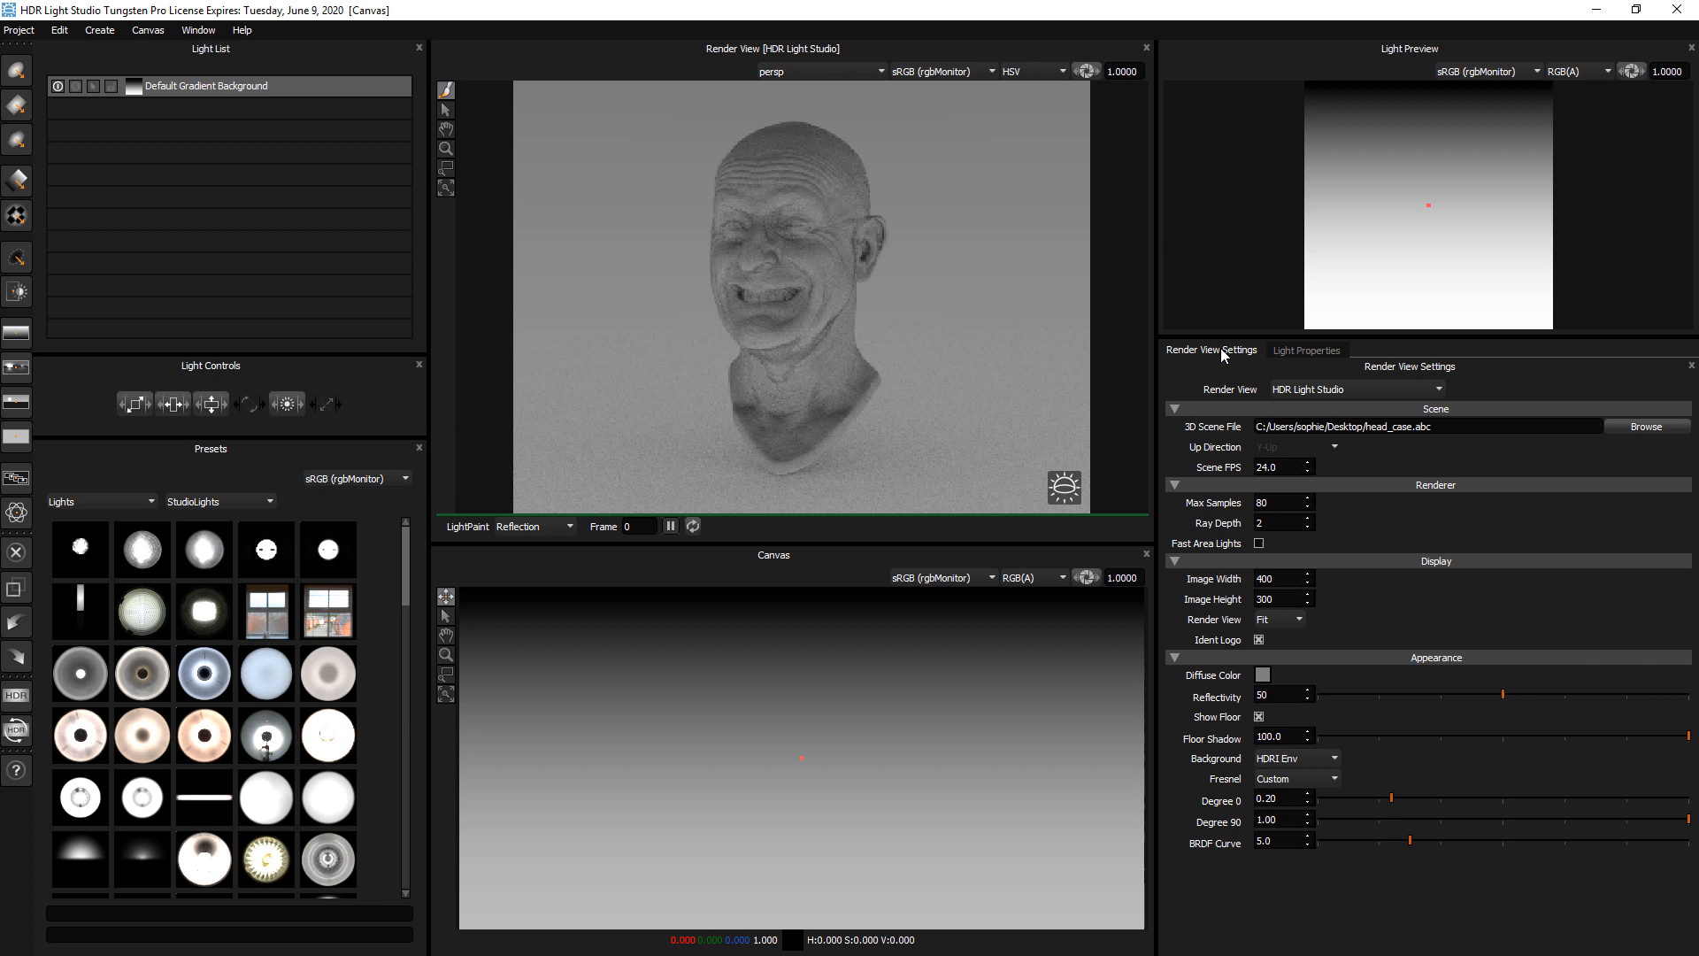
{"action": "left_click", "coordinate": [1292, 351]}
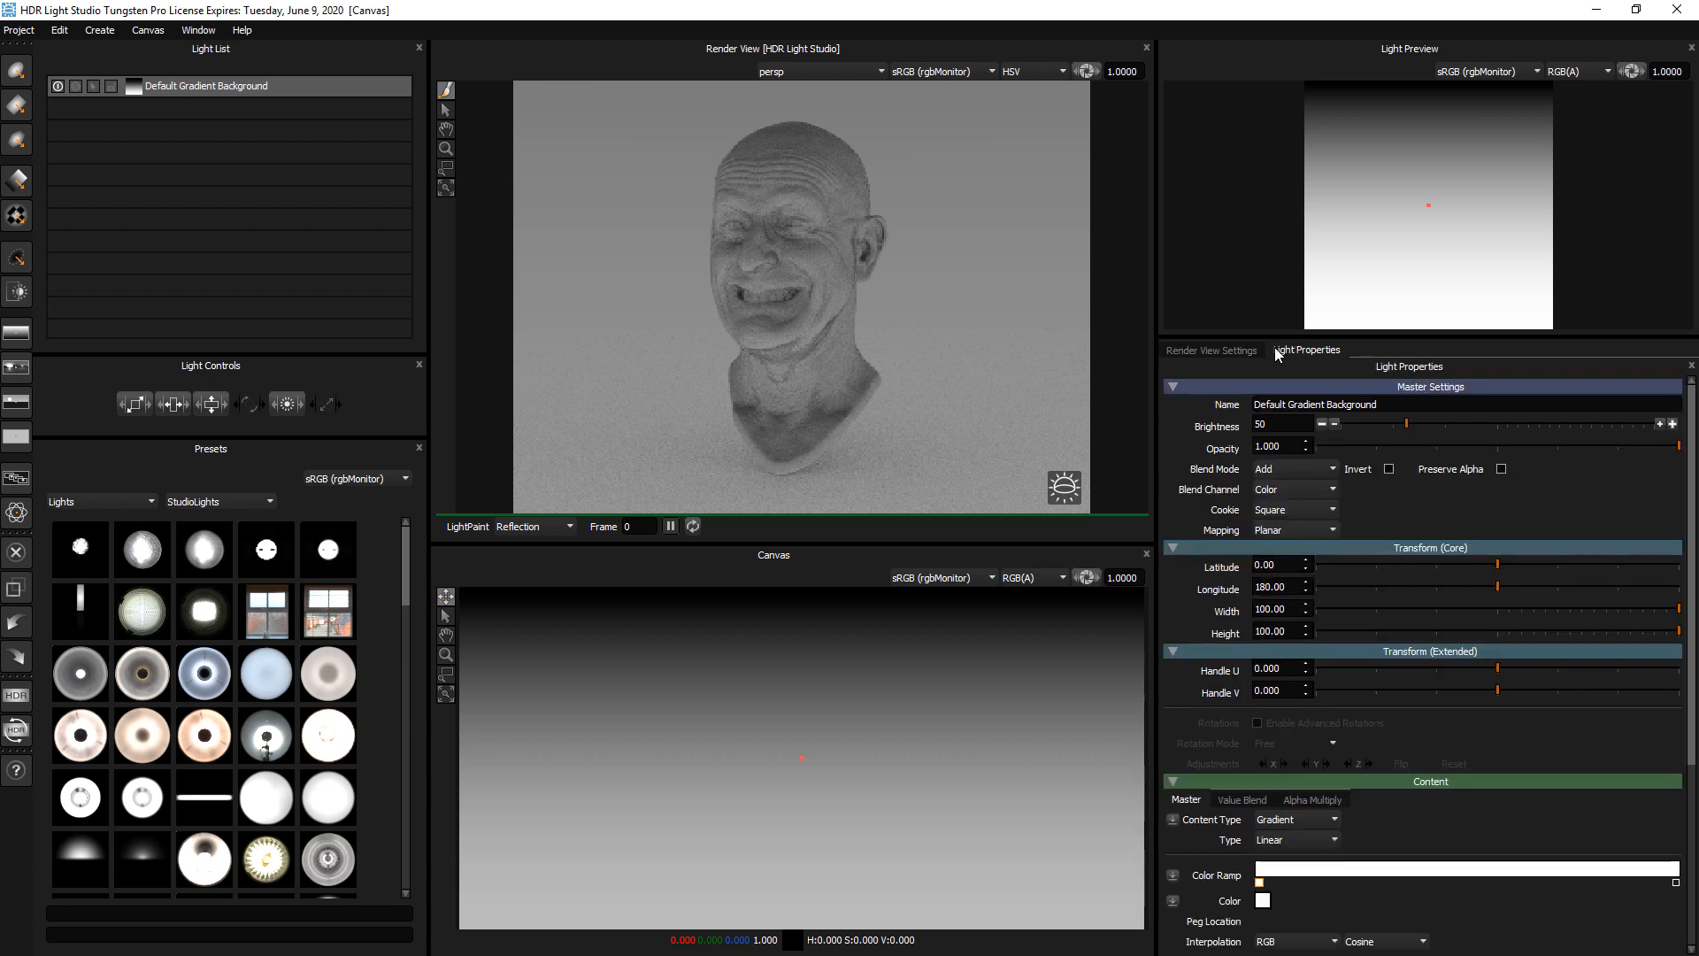
{"action": "left_click", "coordinate": [1211, 349]}
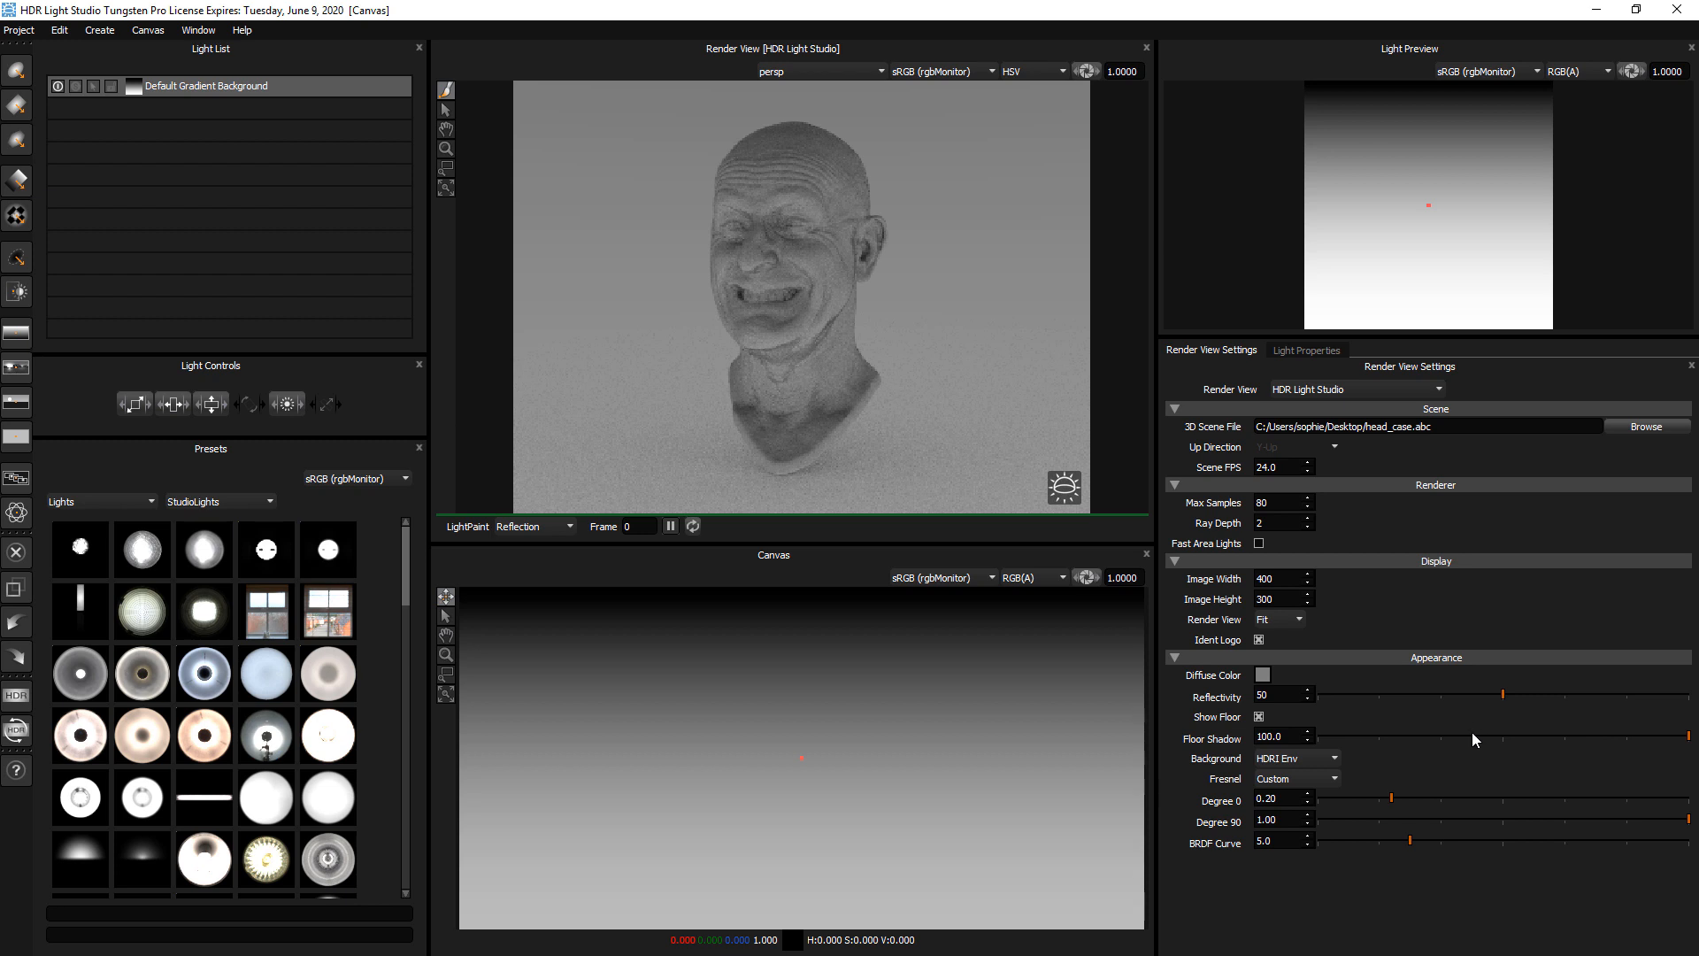
Try a purple diffuse color on the head and return it to neutral grey
{"action": "left_click", "coordinate": [1263, 675]}
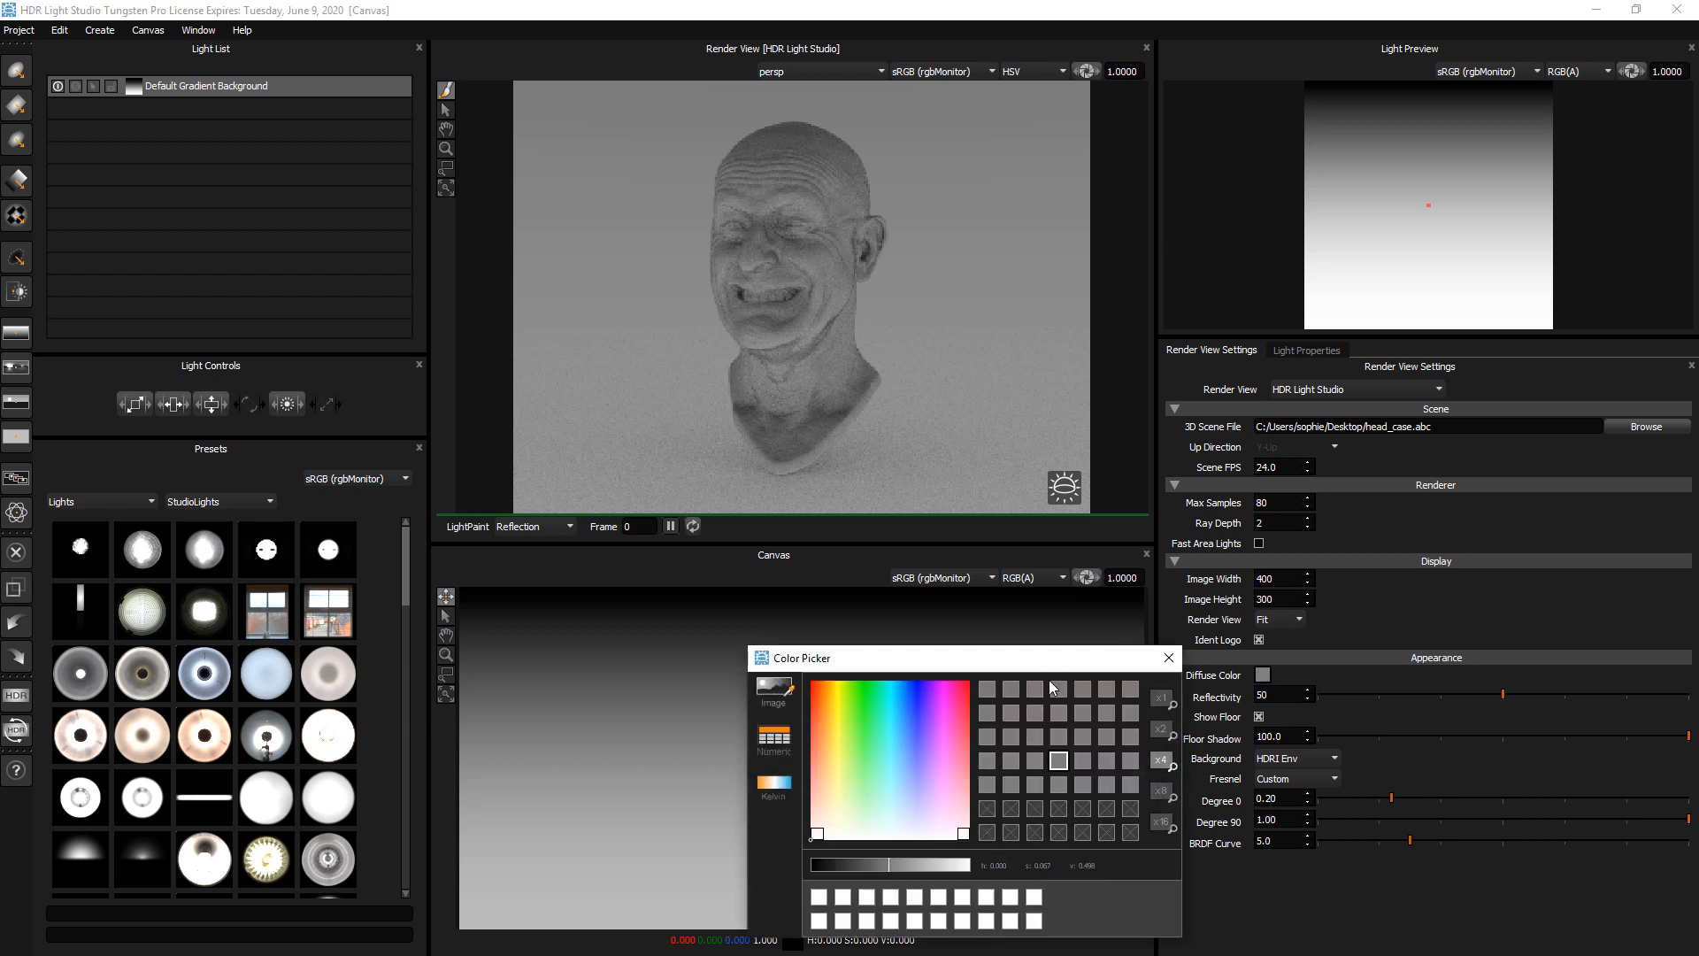
{"action": "mouse_move", "coordinate": [929, 688]}
{"action": "left_mouse_down"}
{"action": "mouse_move", "coordinate": [941, 786]}
{"action": "mouse_move", "coordinate": [946, 734]}
{"action": "left_mouse_up"}
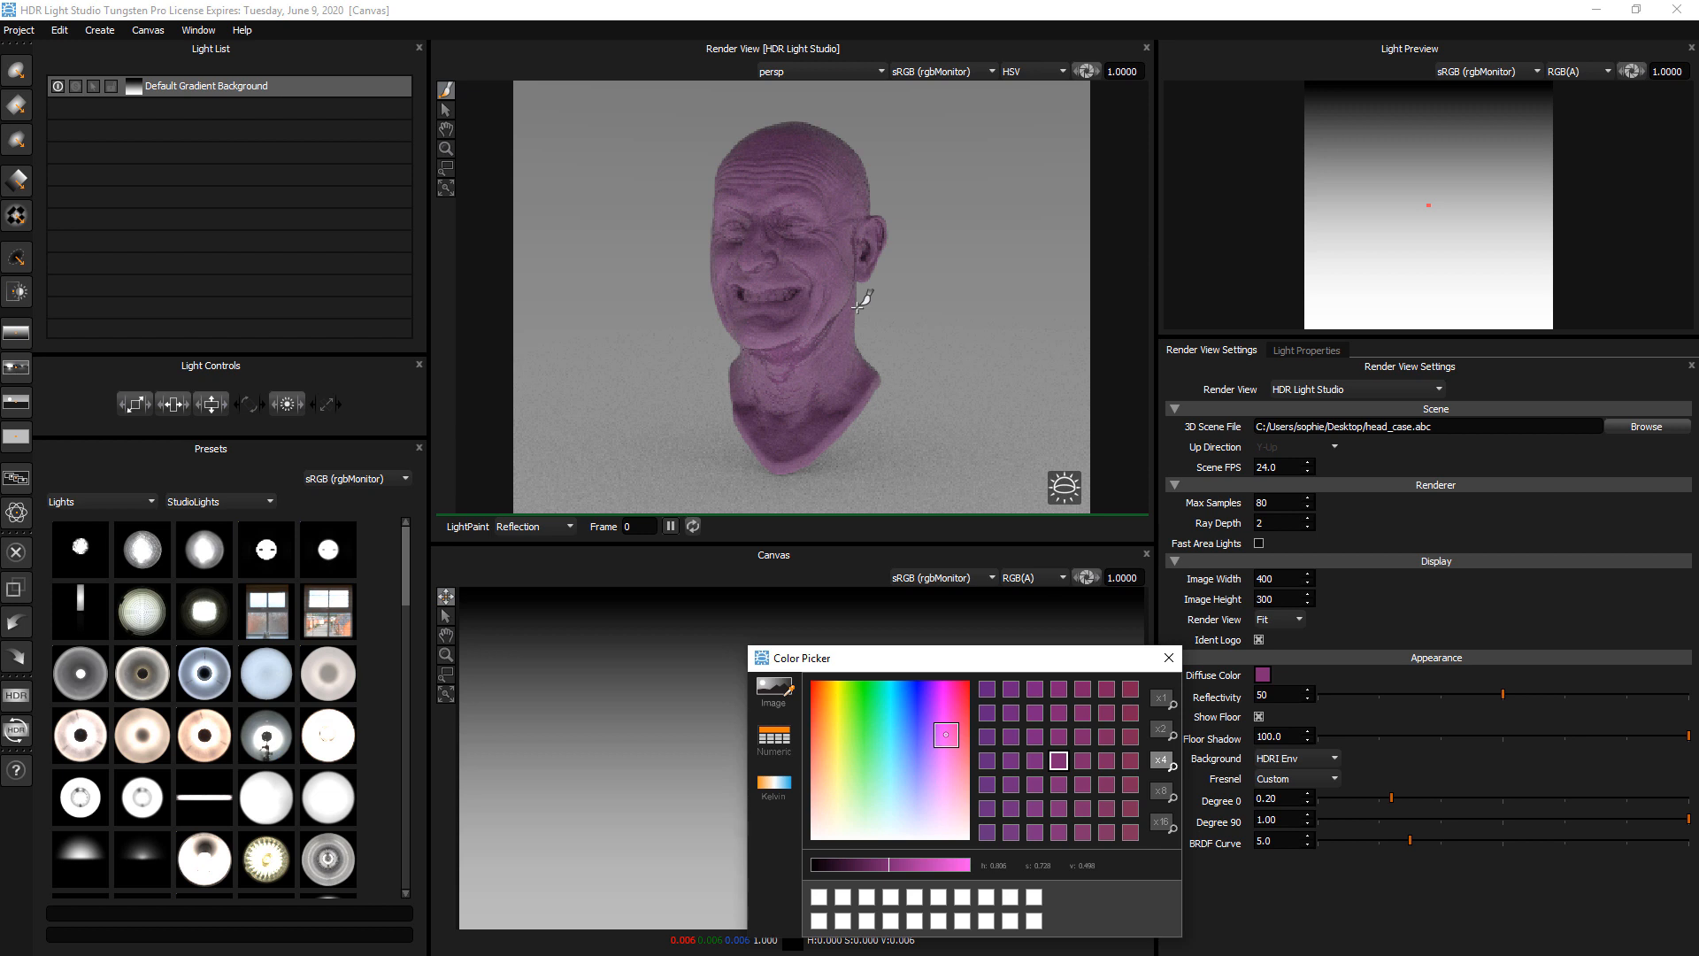
{"action": "left_click_drag", "start_coordinate": [888, 790], "coordinate": [902, 836]}
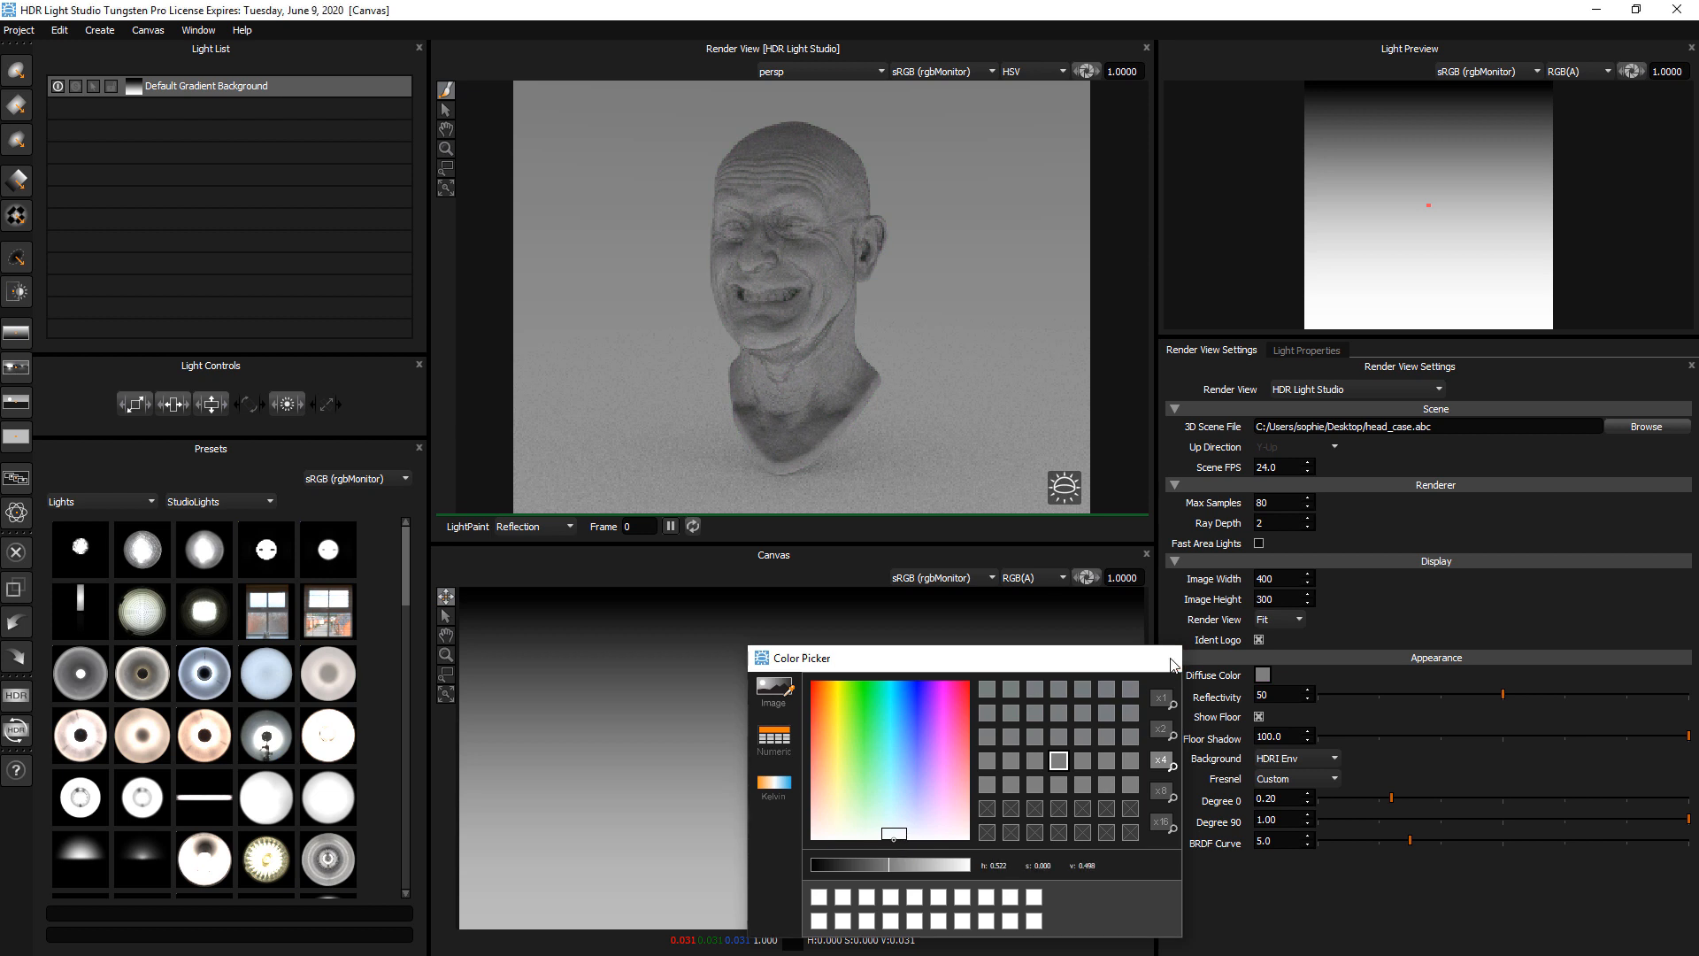
{"action": "left_click", "coordinate": [1169, 659]}
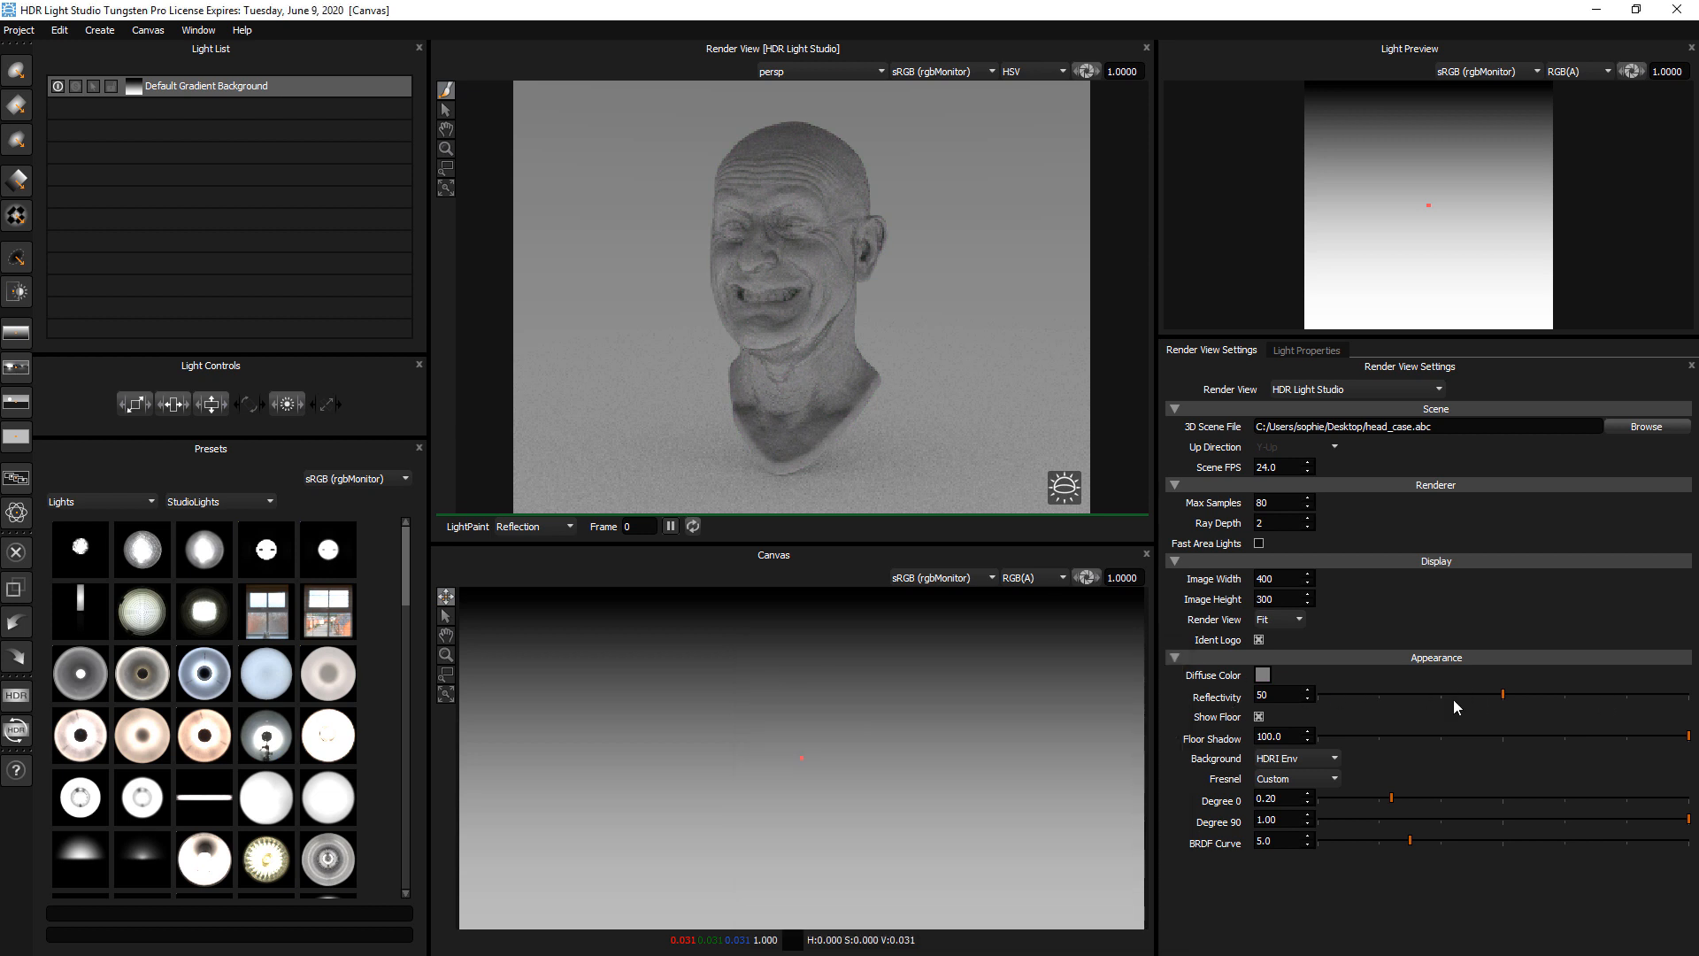
Set the model's reflectivity to 100 and switch its Fresnel mode to IOR
{"action": "left_click_drag", "start_coordinate": [1607, 694], "coordinate": [1690, 696]}
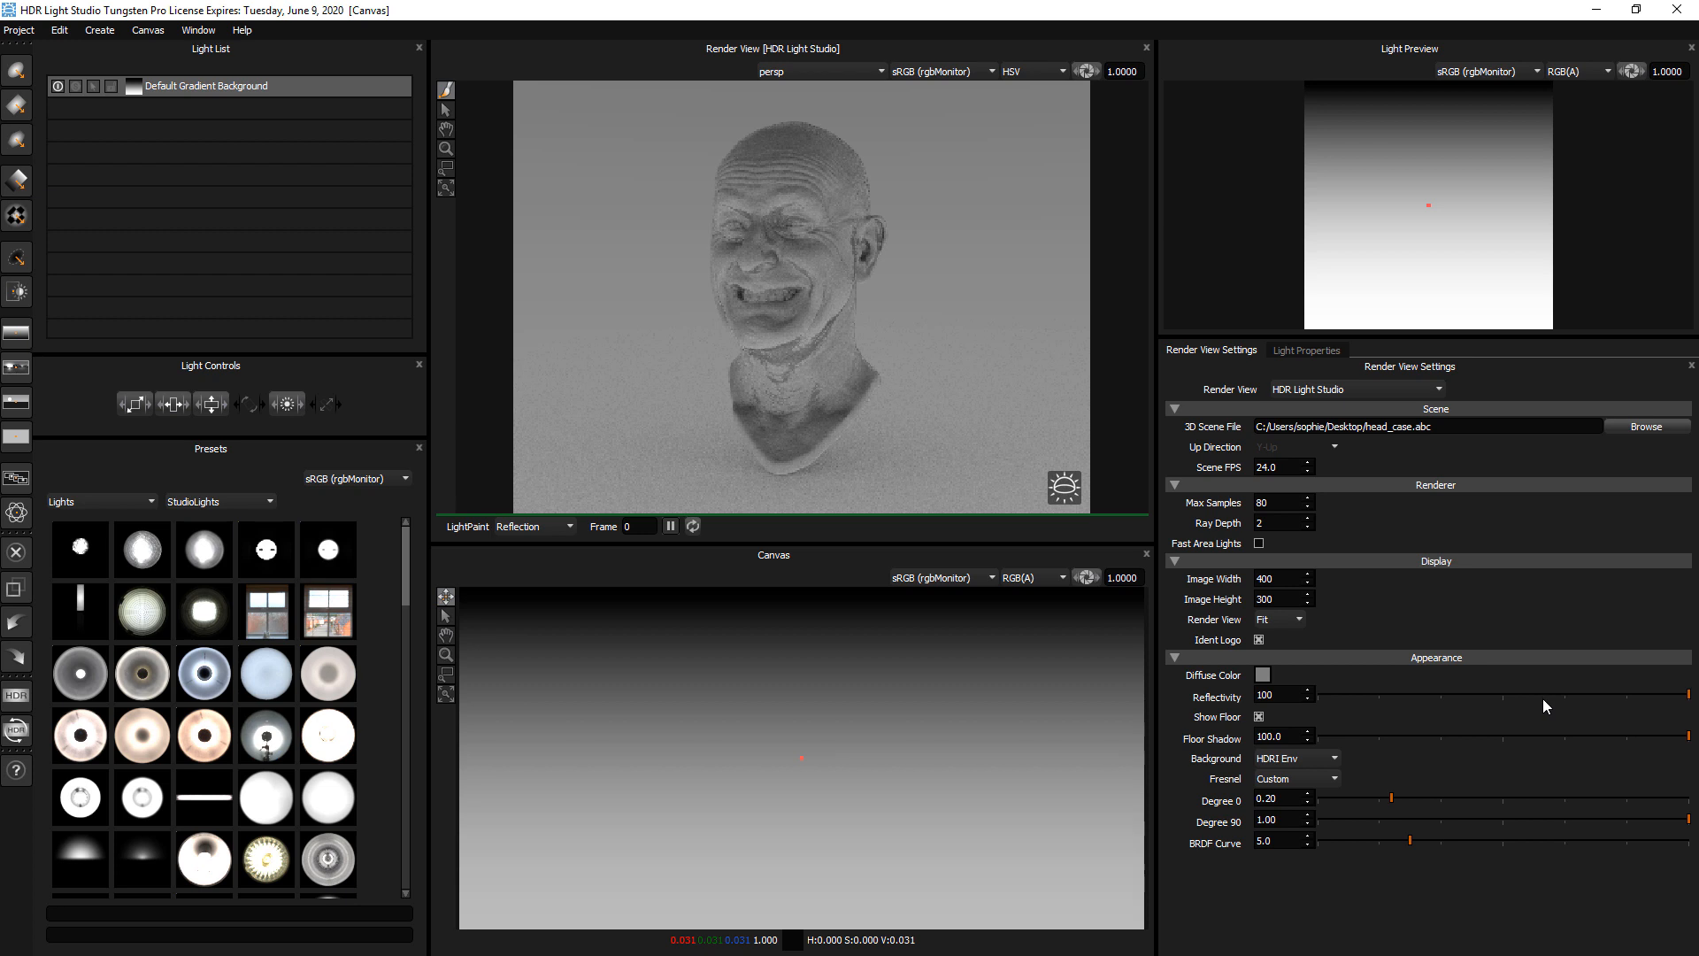
{"action": "left_click", "coordinate": [1271, 779]}
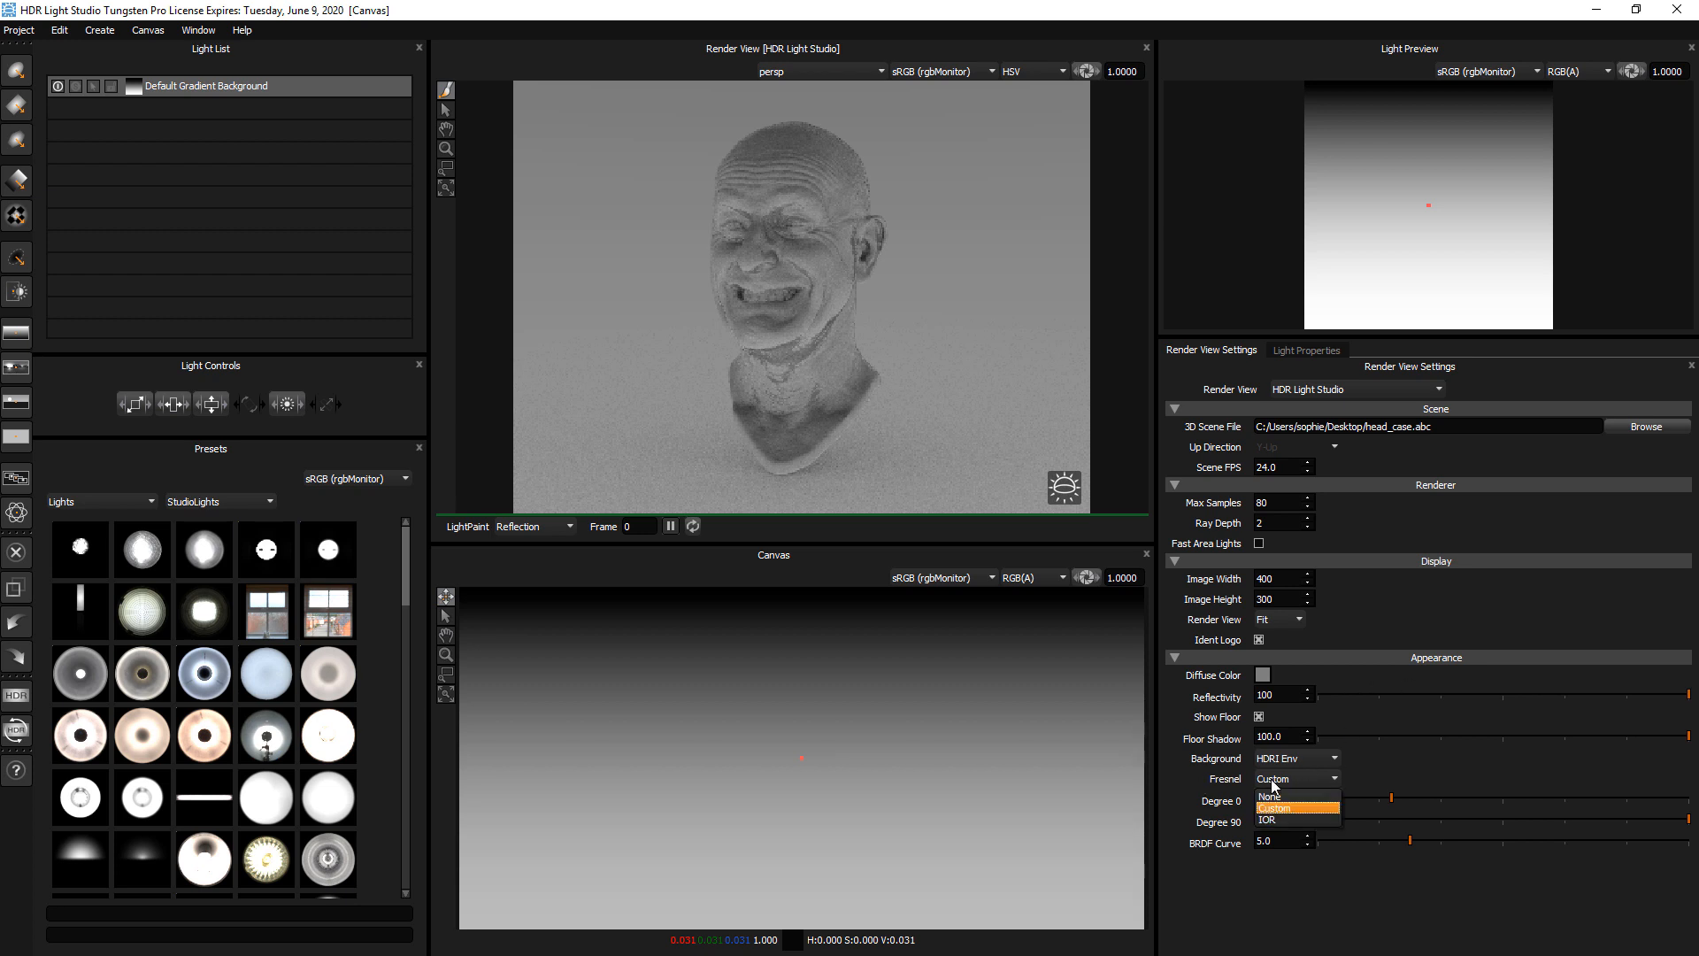
{"action": "left_click", "coordinate": [1270, 819]}
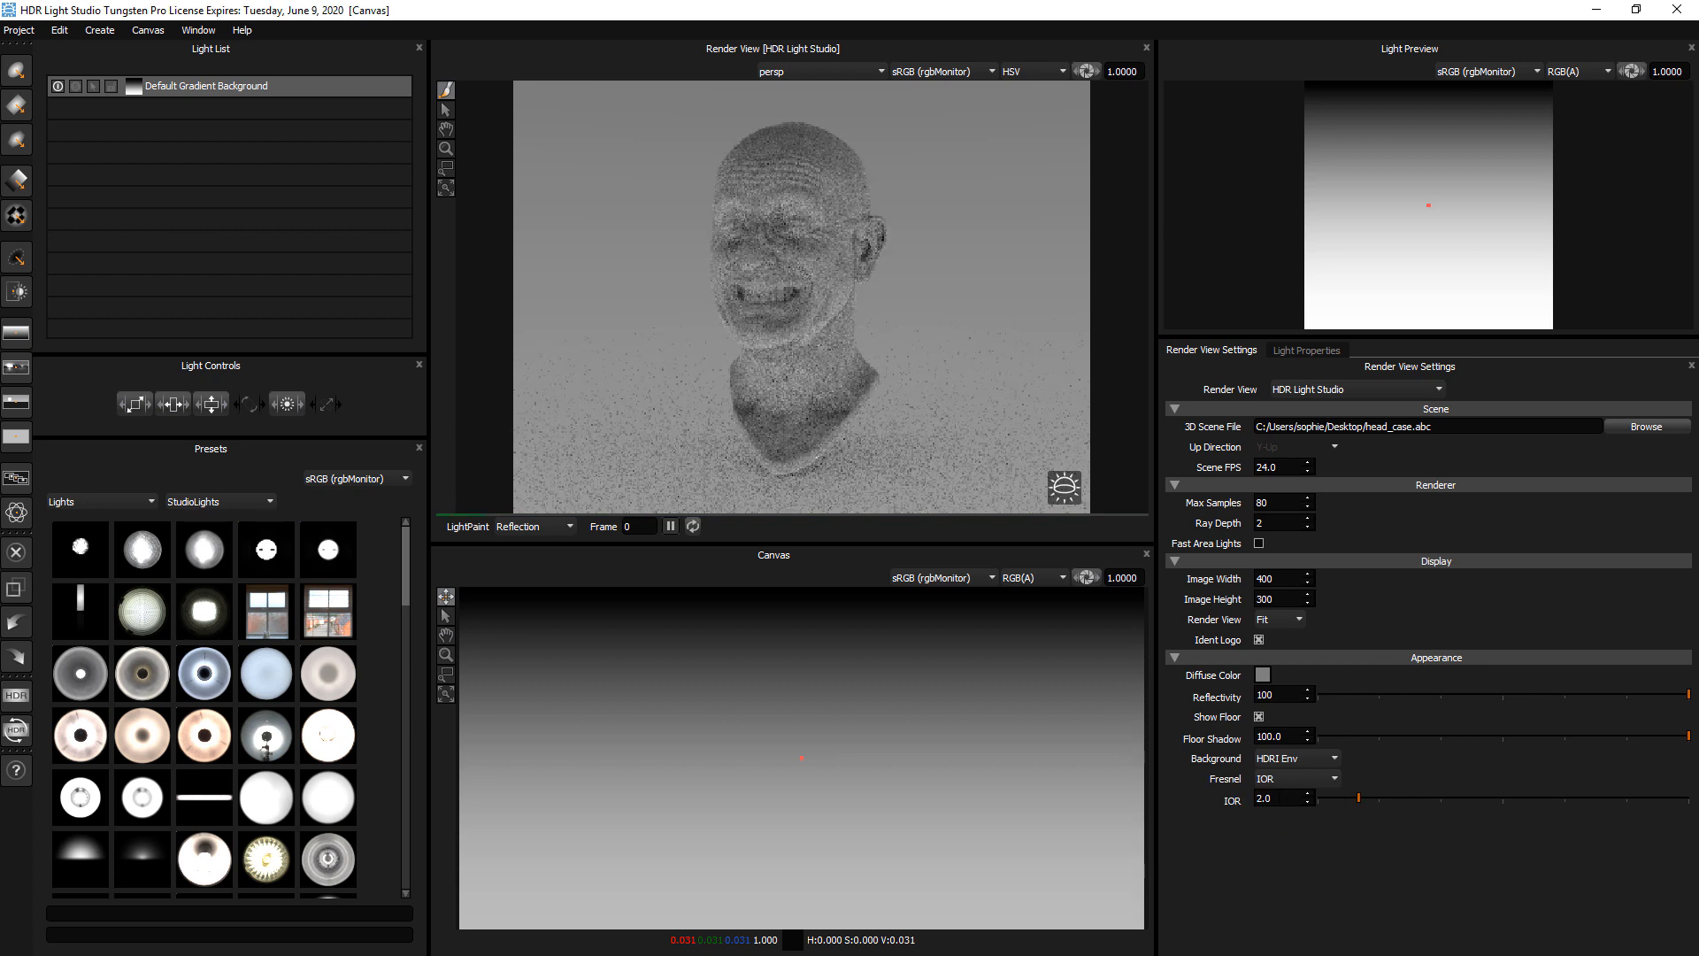
{"action": "double_click", "coordinate": [1269, 797]}
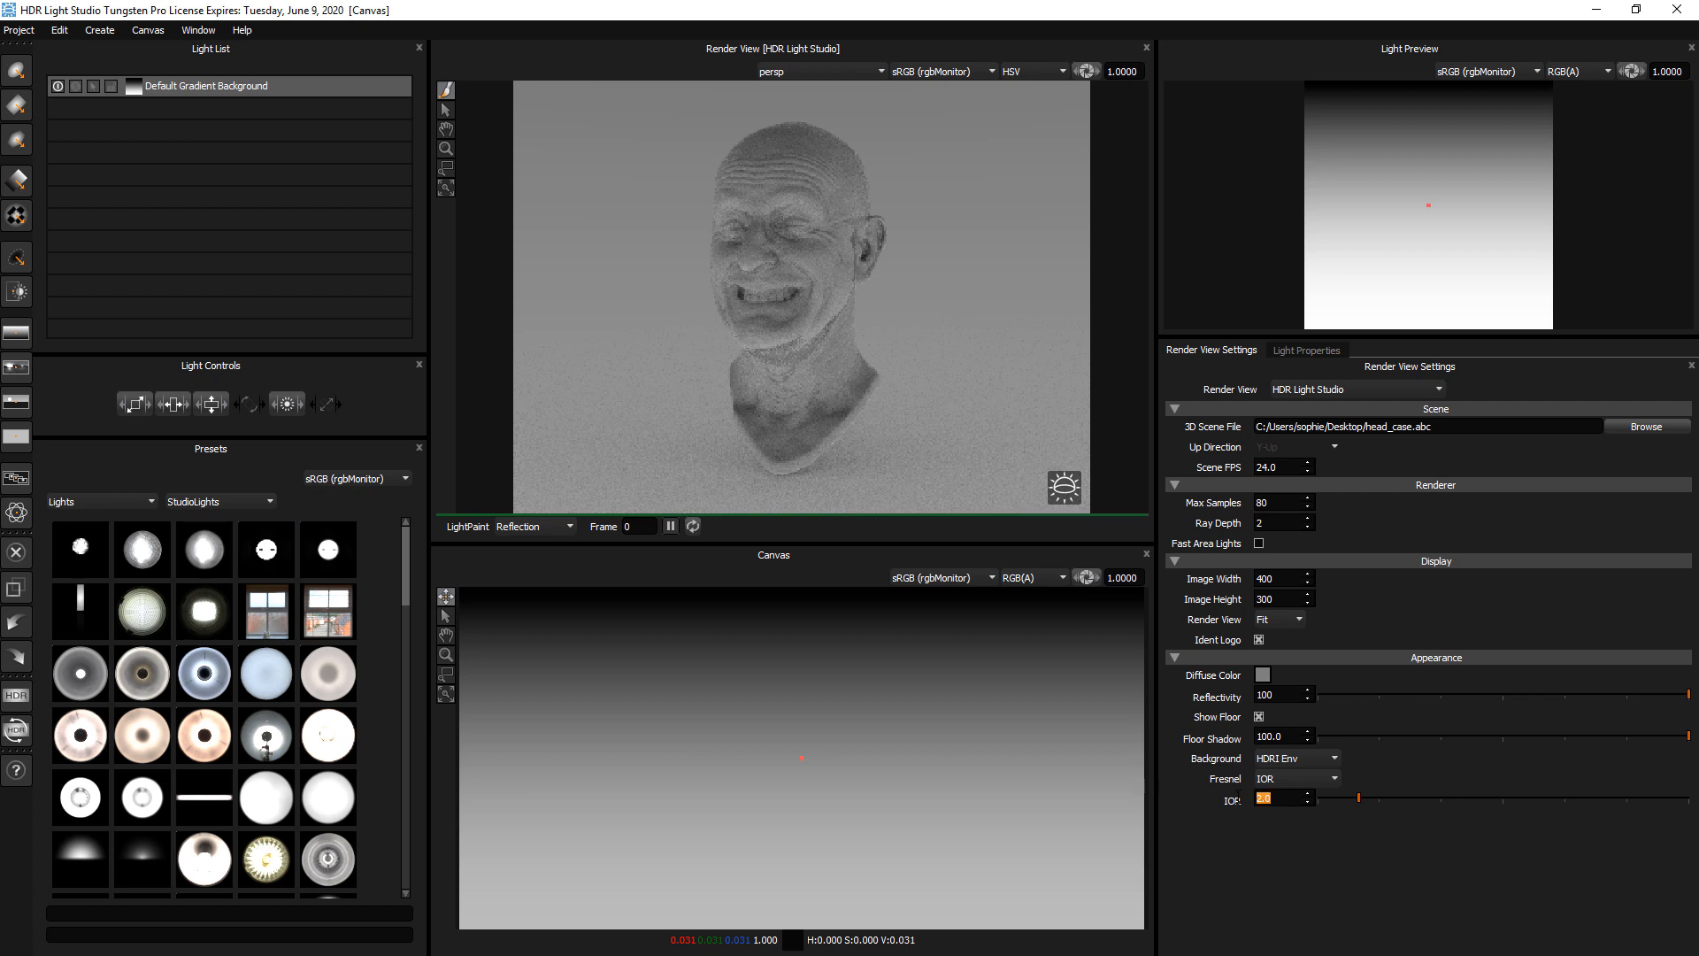
Darken the model's diffuse color to a neutral dark grey with a value of 0.2
{"action": "left_click", "coordinate": [1265, 678]}
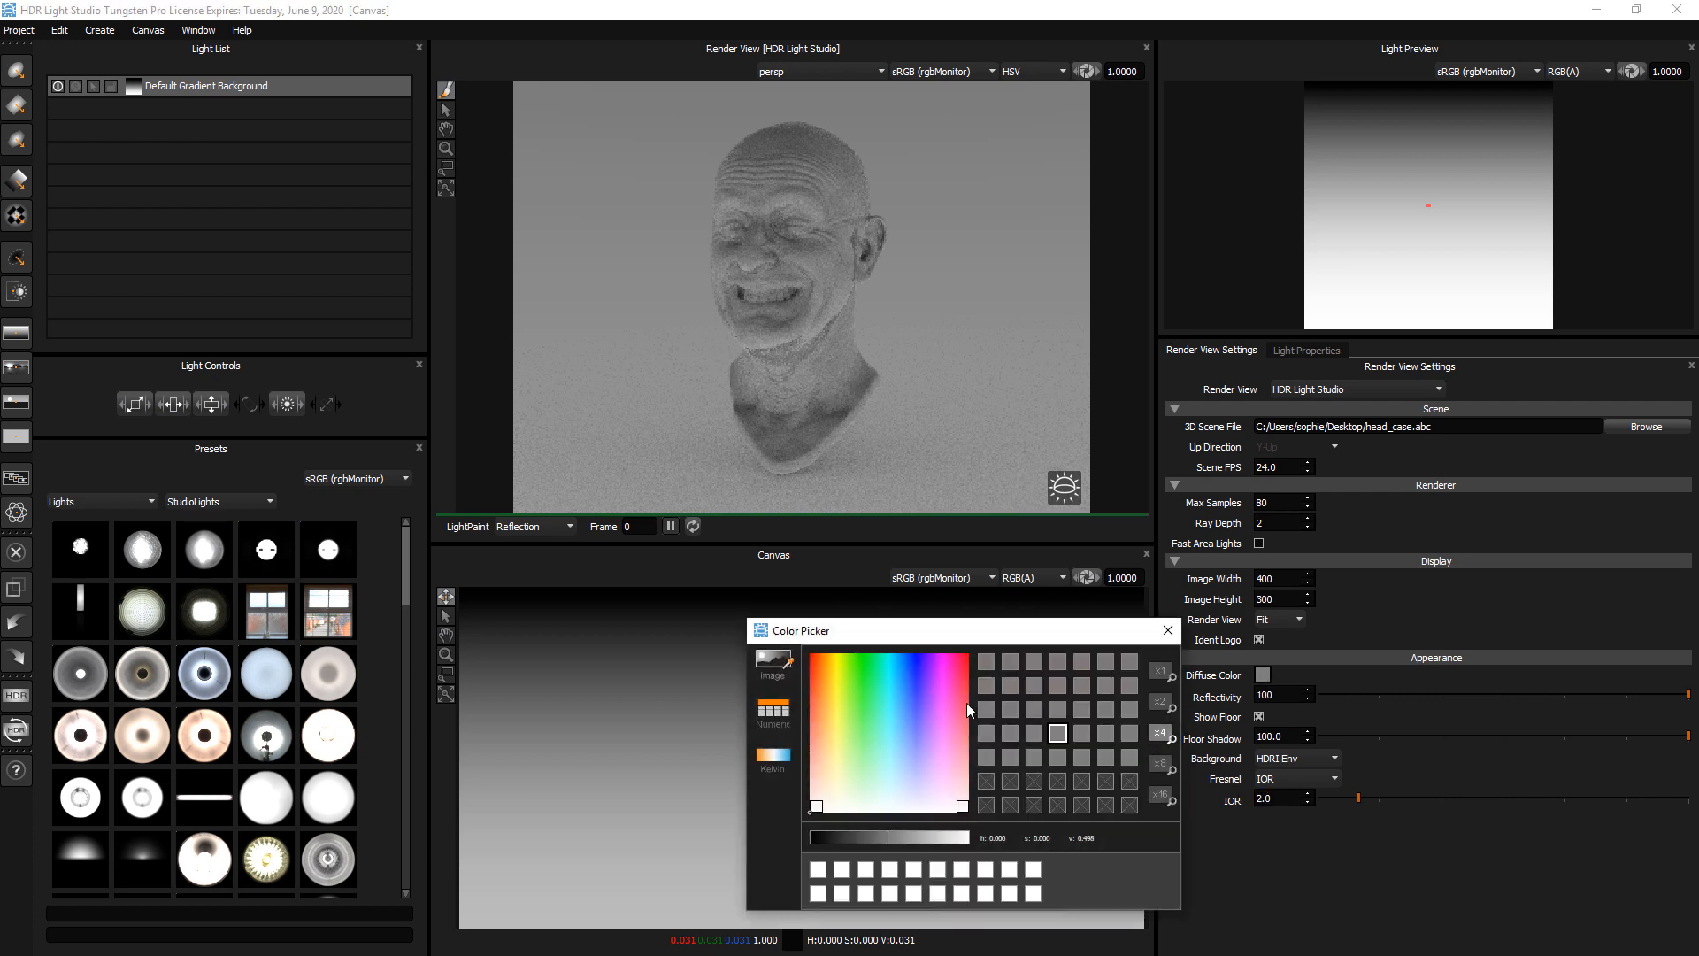
{"action": "left_click_drag", "start_coordinate": [863, 837], "coordinate": [841, 835]}
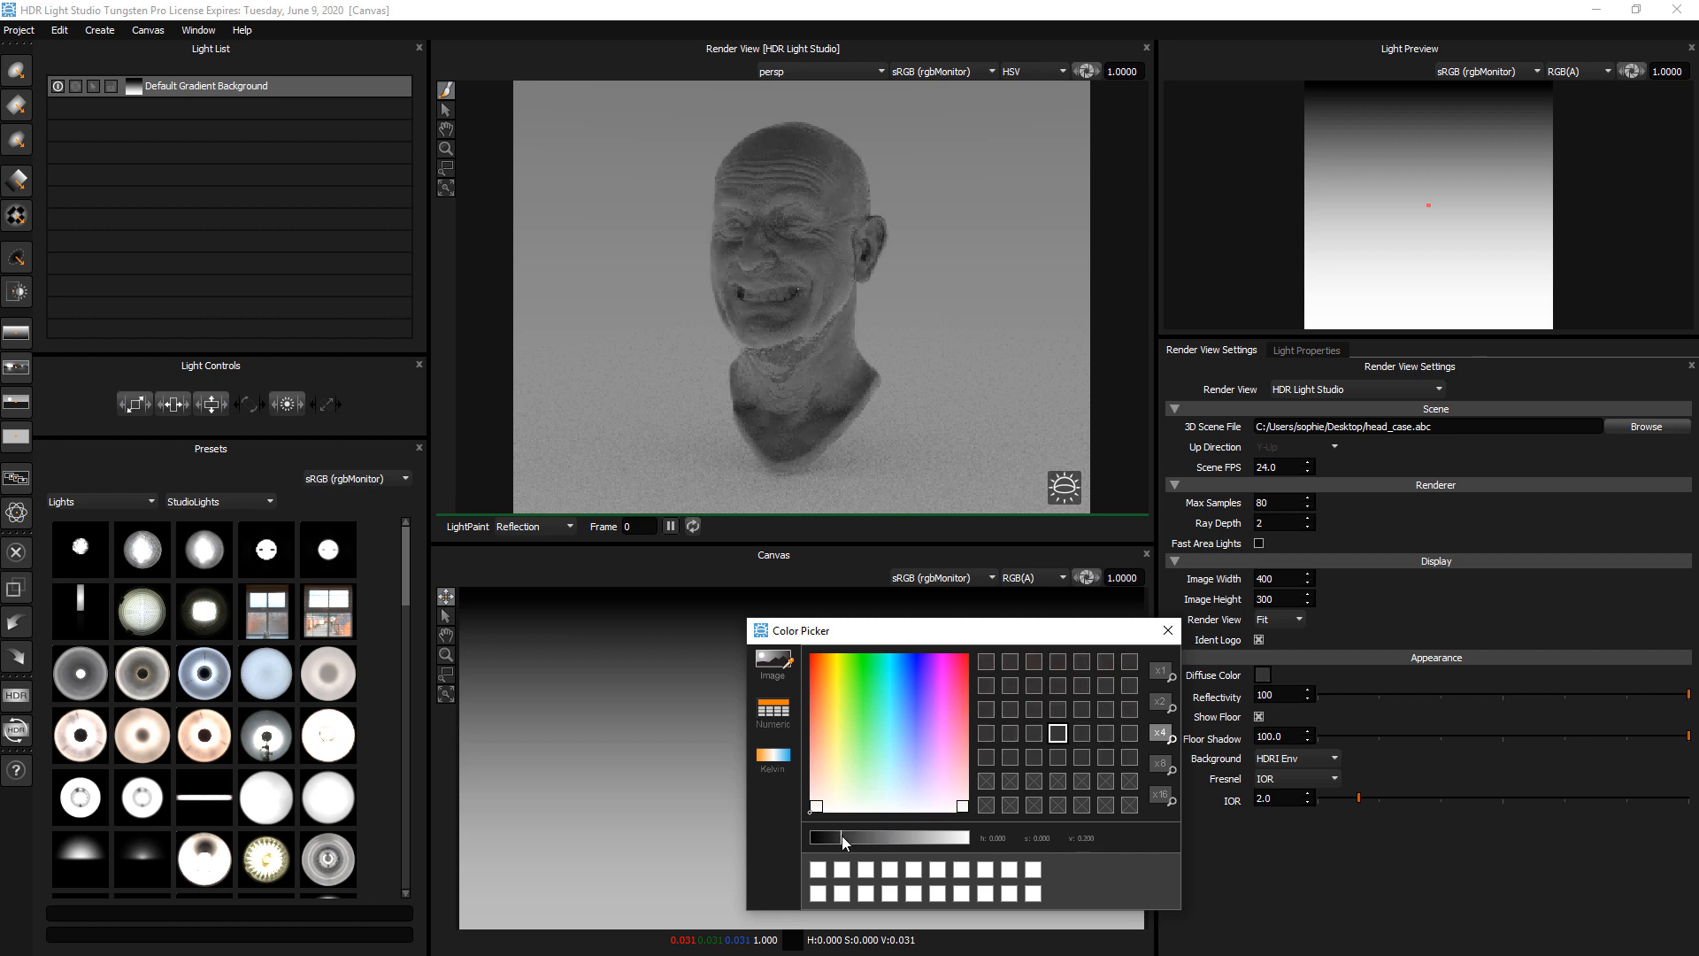
{"action": "left_click", "coordinate": [1169, 631]}
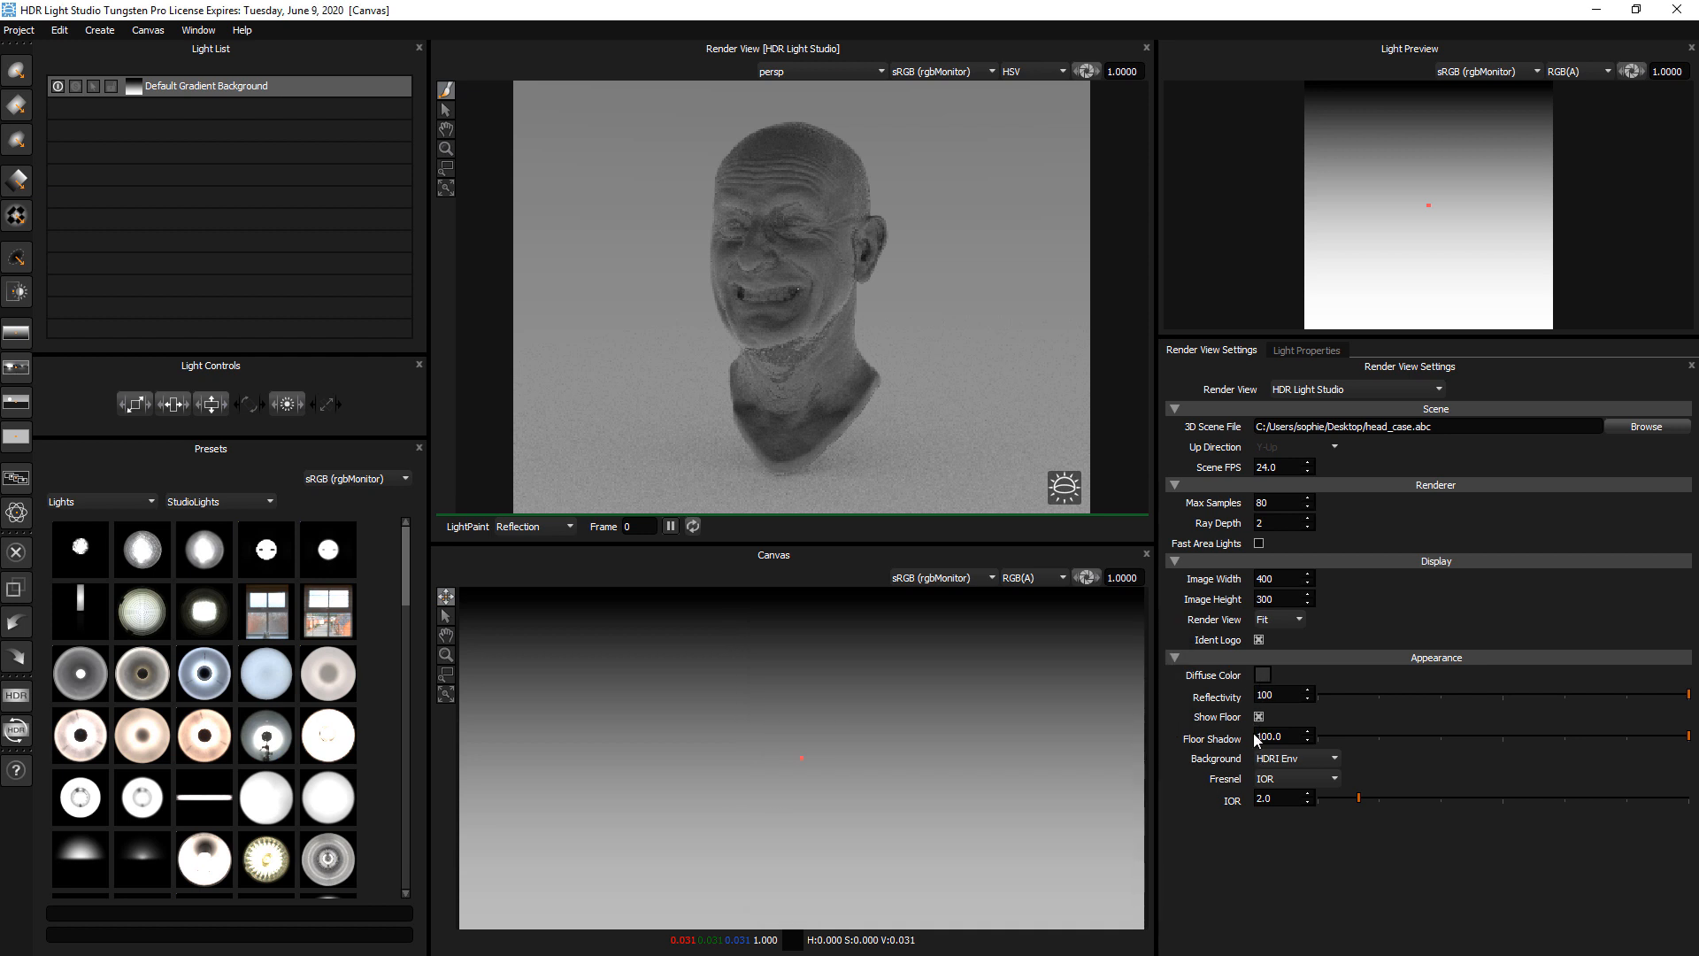
Adjust the reflectivity, finishing at 100, and pan the render view to place the head closer to its center
{"action": "left_click", "coordinate": [1592, 697]}
{"action": "left_click", "coordinate": [1693, 696]}
{"action": "left_click", "coordinate": [447, 131]}
{"action": "left_click_drag", "start_coordinate": [764, 279], "coordinate": [784, 276]}
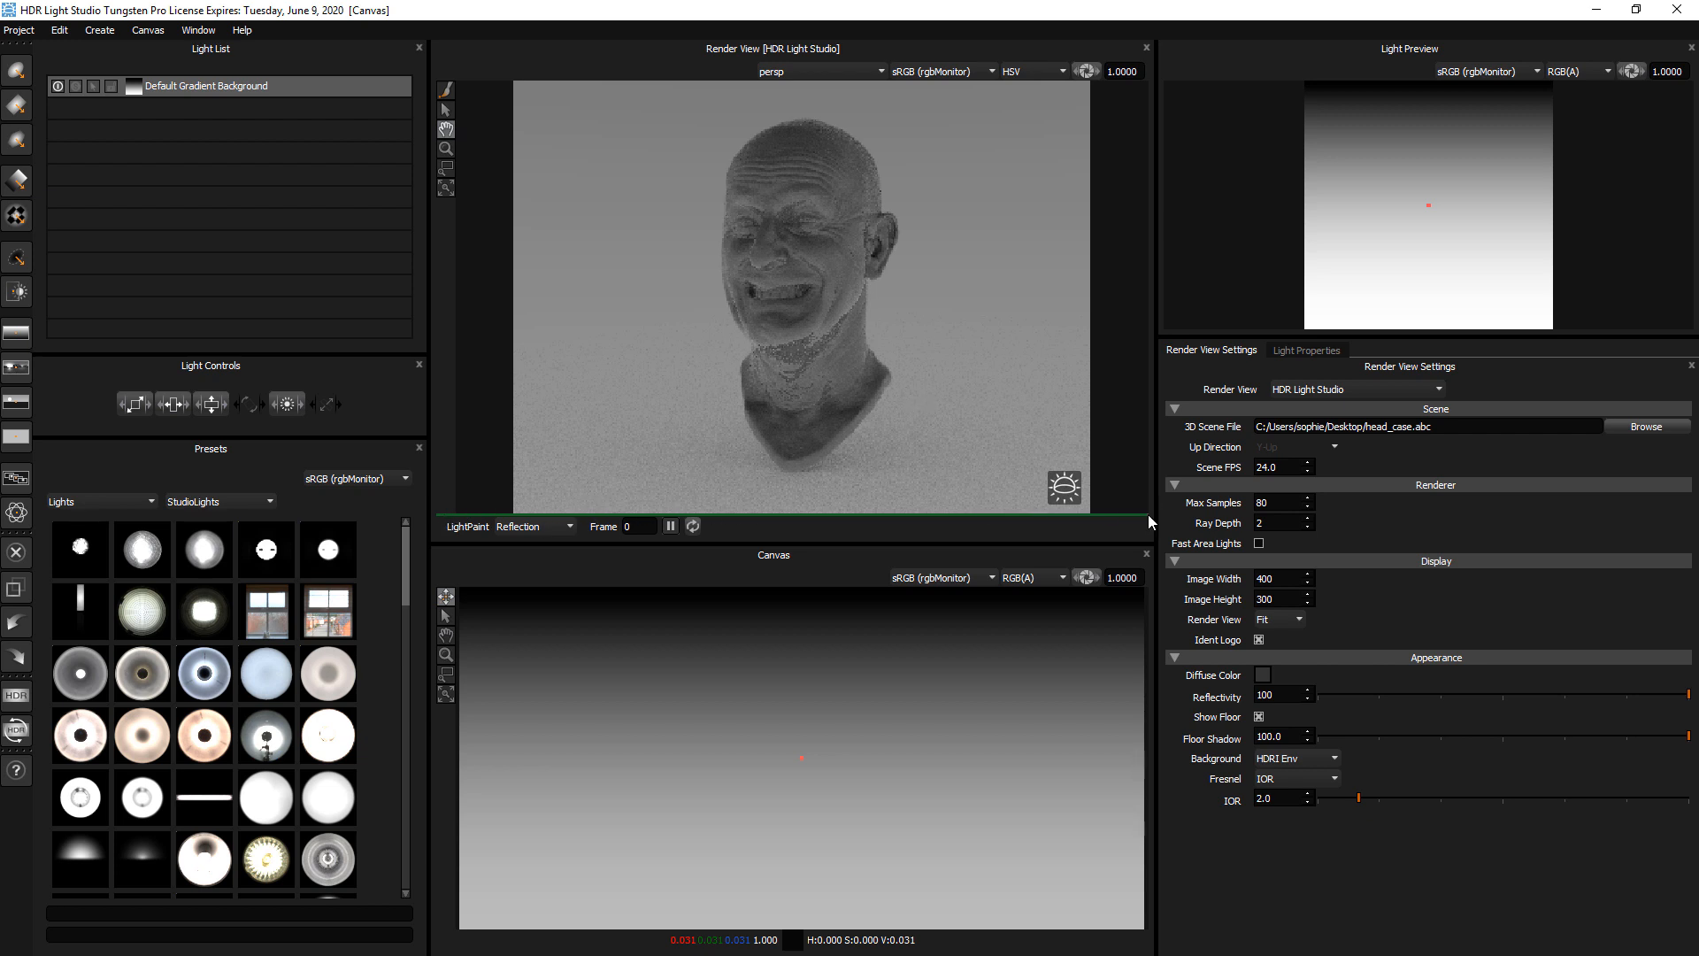
Try a dark crimson diffuse color on the head, with a value of 0.2
{"action": "left_click", "coordinate": [1263, 675]}
{"action": "left_click", "coordinate": [957, 673]}
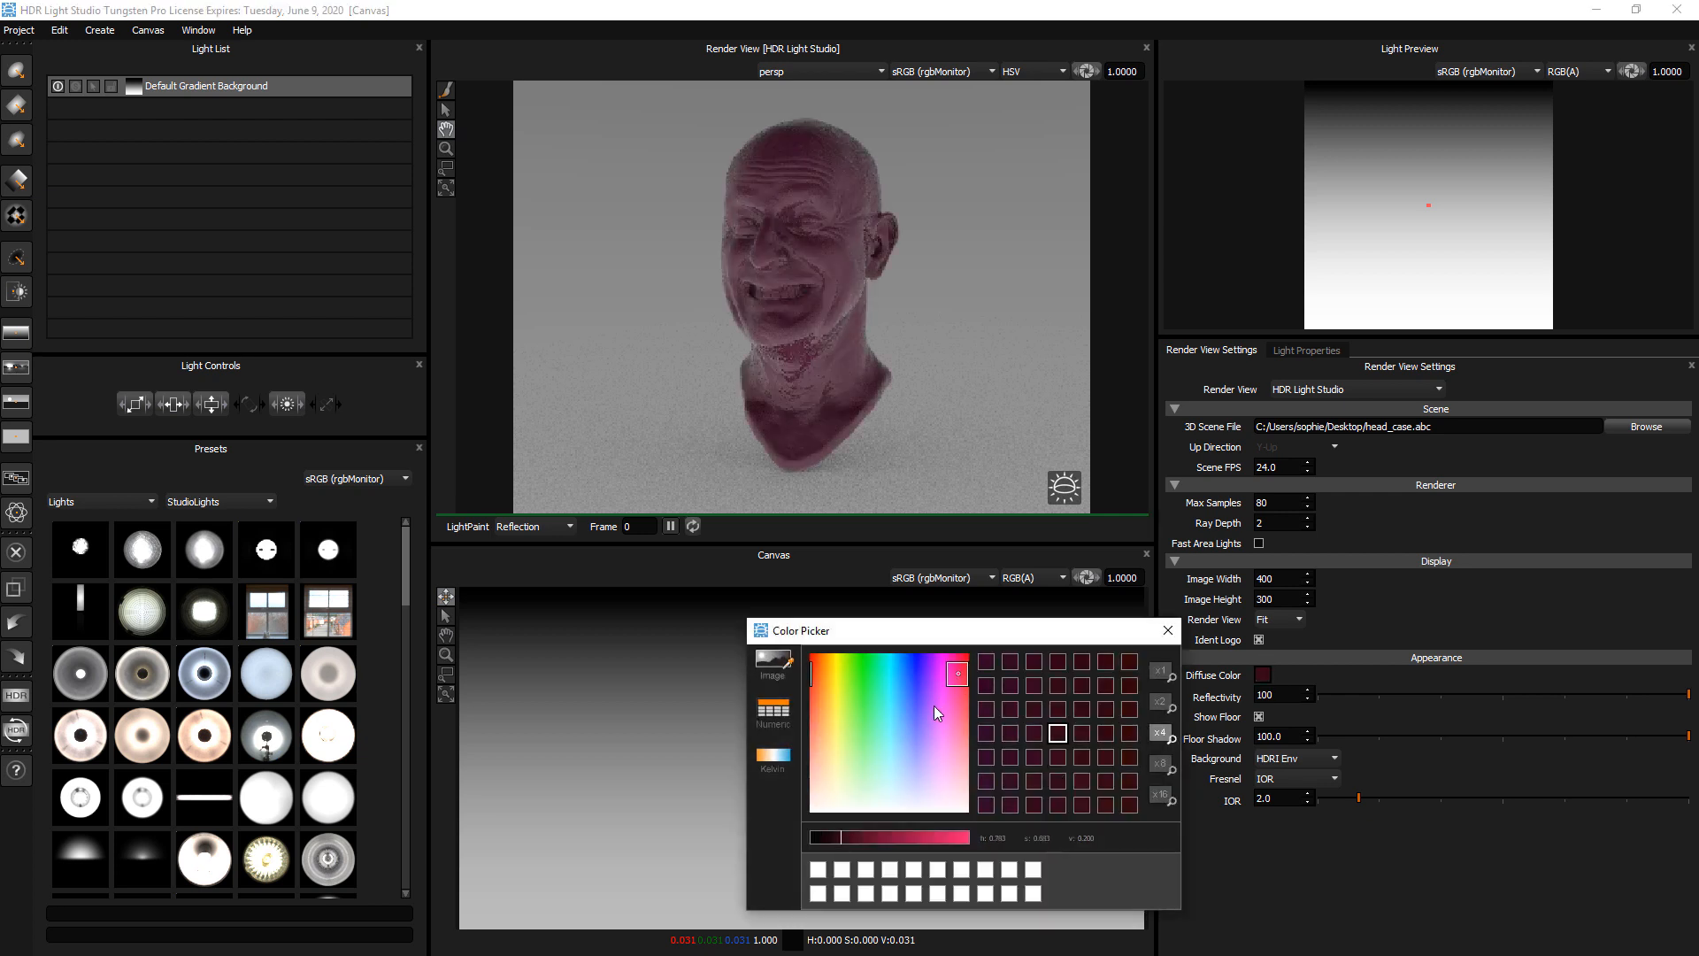
{"action": "left_click", "coordinate": [959, 666]}
{"action": "left_click", "coordinate": [947, 694]}
{"action": "left_click", "coordinate": [960, 663]}
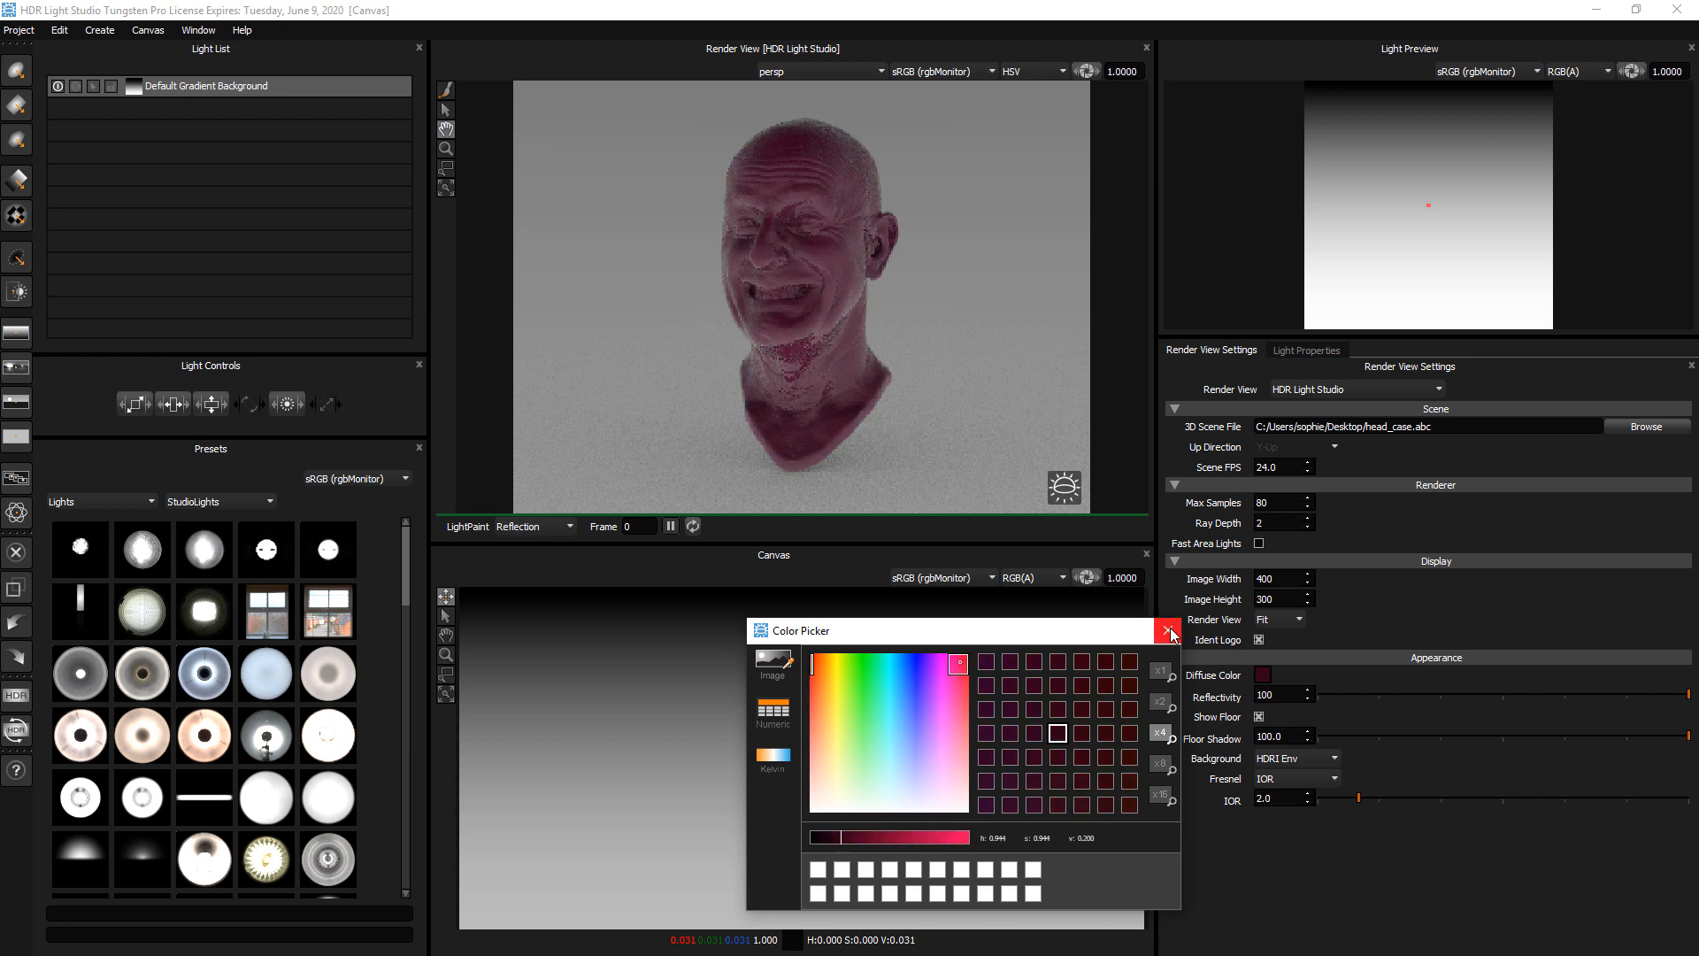
{"action": "left_click", "coordinate": [1168, 632]}
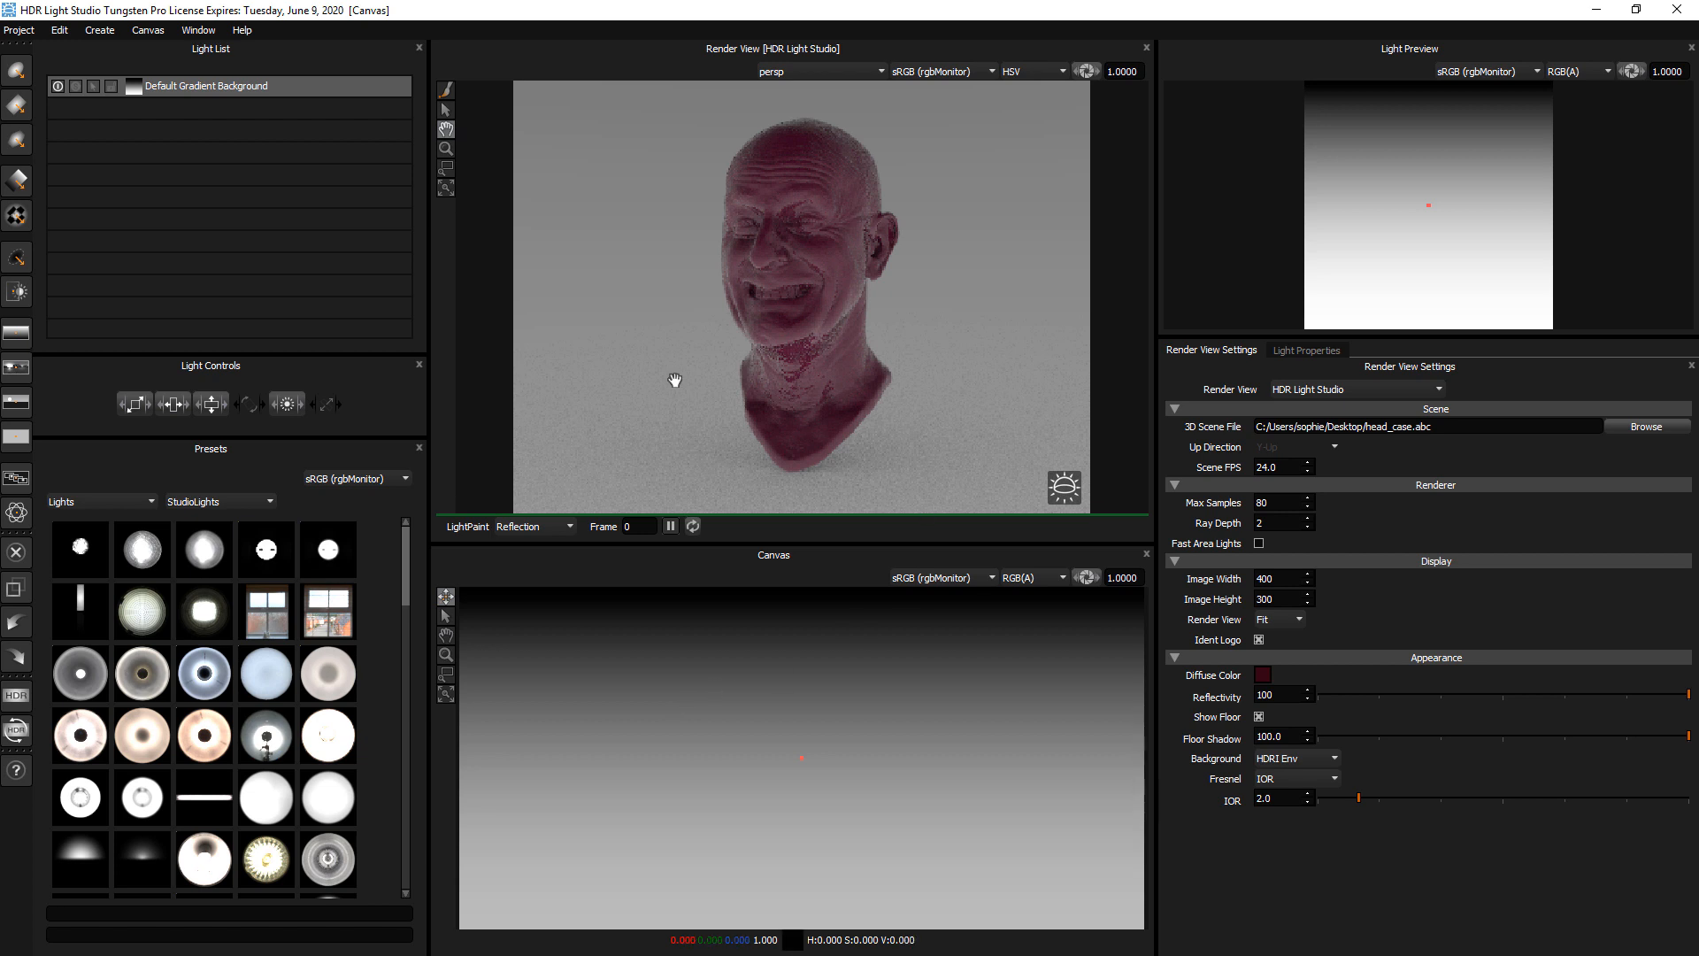
Return the head's diffuse color from crimson to a neutral dark grey
{"action": "left_click", "coordinate": [1299, 349]}
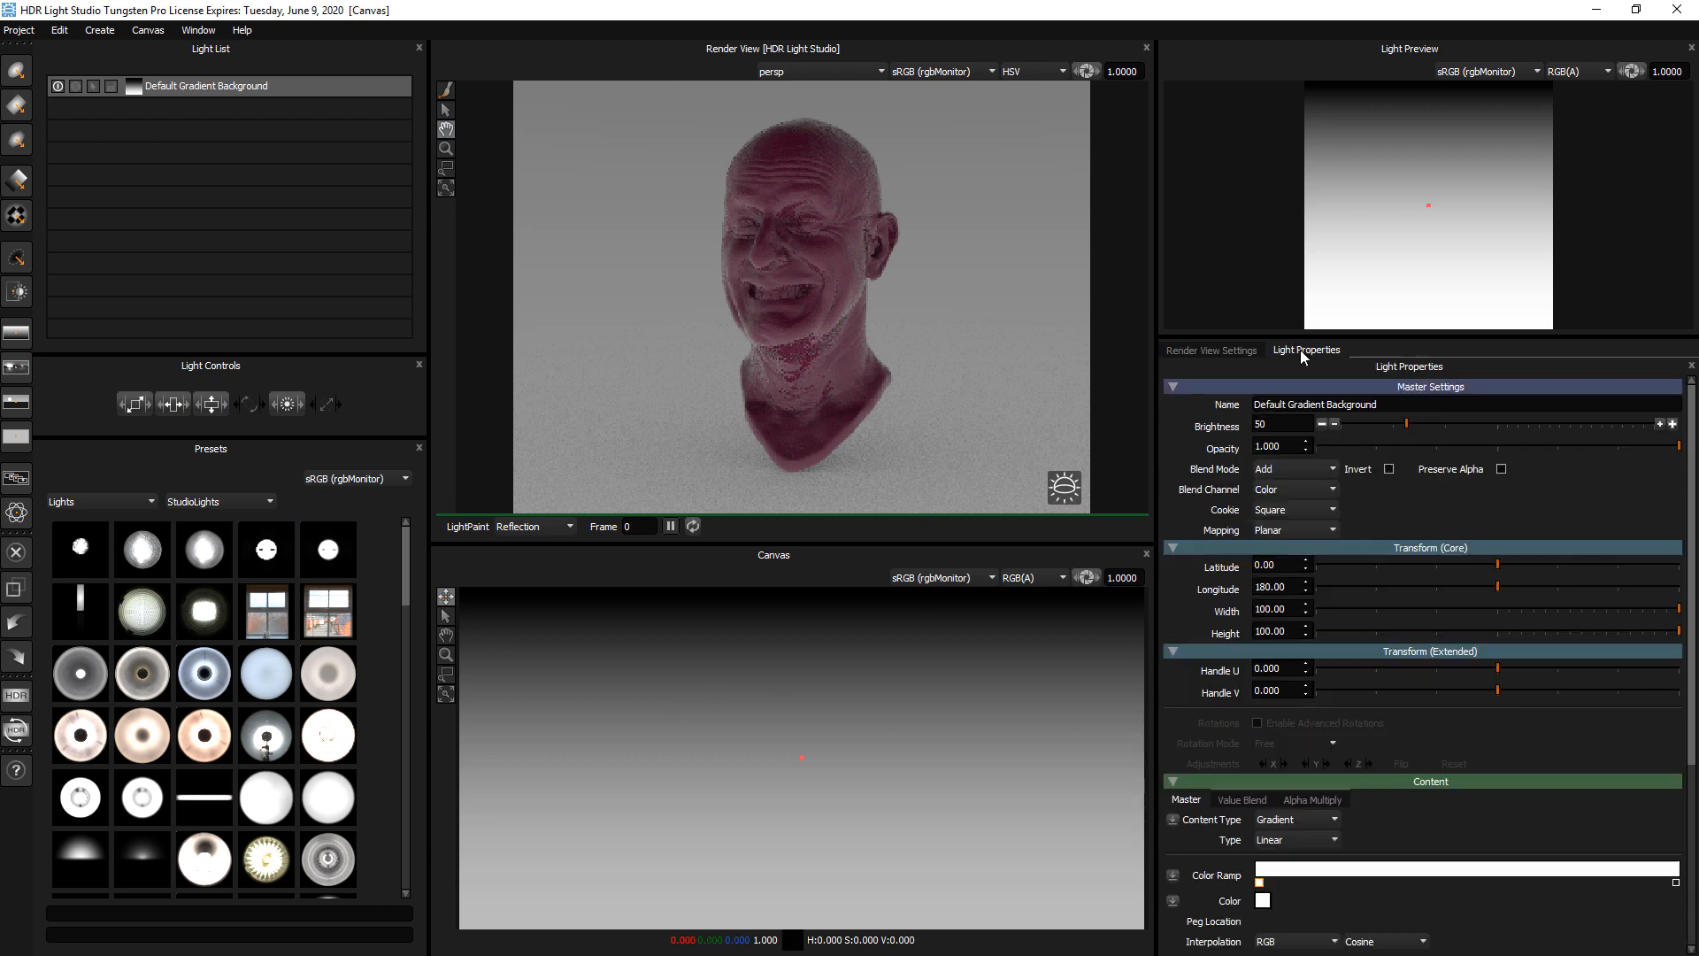
{"action": "left_click", "coordinate": [1206, 347]}
{"action": "left_click", "coordinate": [1262, 668]}
{"action": "mouse_move", "coordinate": [942, 702]}
{"action": "left_mouse_down"}
{"action": "mouse_move", "coordinate": [885, 758]}
{"action": "mouse_move", "coordinate": [881, 812]}
{"action": "left_mouse_up"}
{"action": "left_click", "coordinate": [1168, 630]}
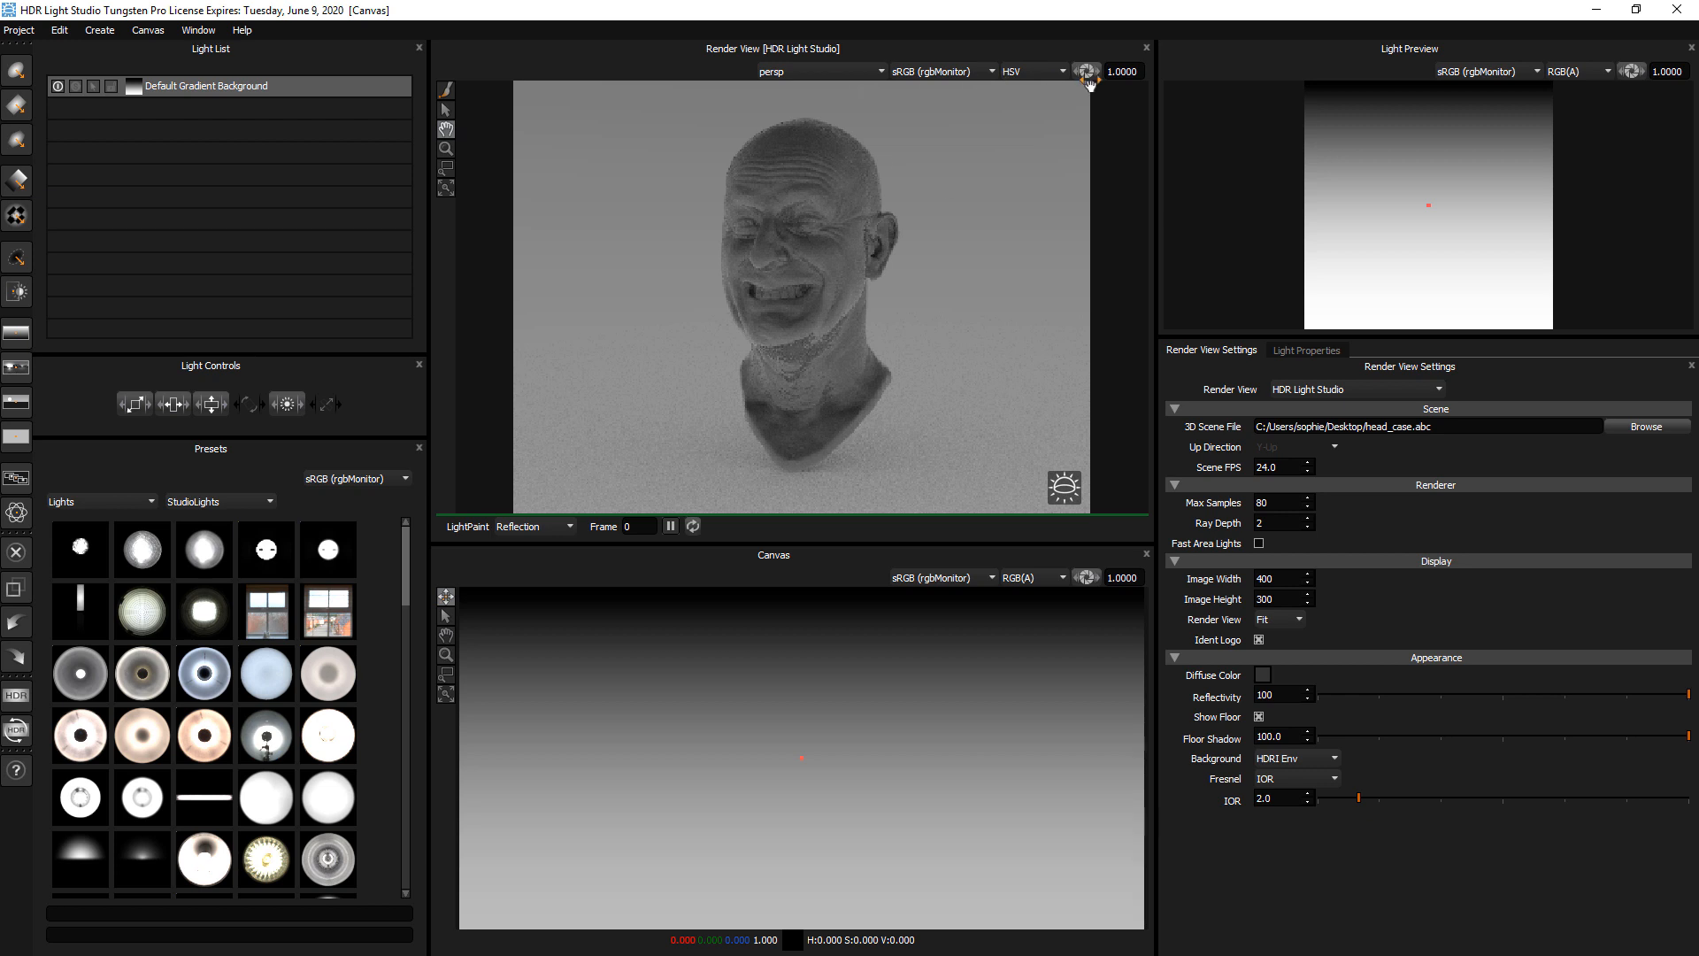
Try a reduced display exposure of 0.7012 in both the render view and the canvas, and reset both to 1.0
{"action": "left_click_drag", "start_coordinate": [1088, 71], "coordinate": [1086, 73]}
{"action": "left_click_drag", "start_coordinate": [1091, 581], "coordinate": [1088, 580]}
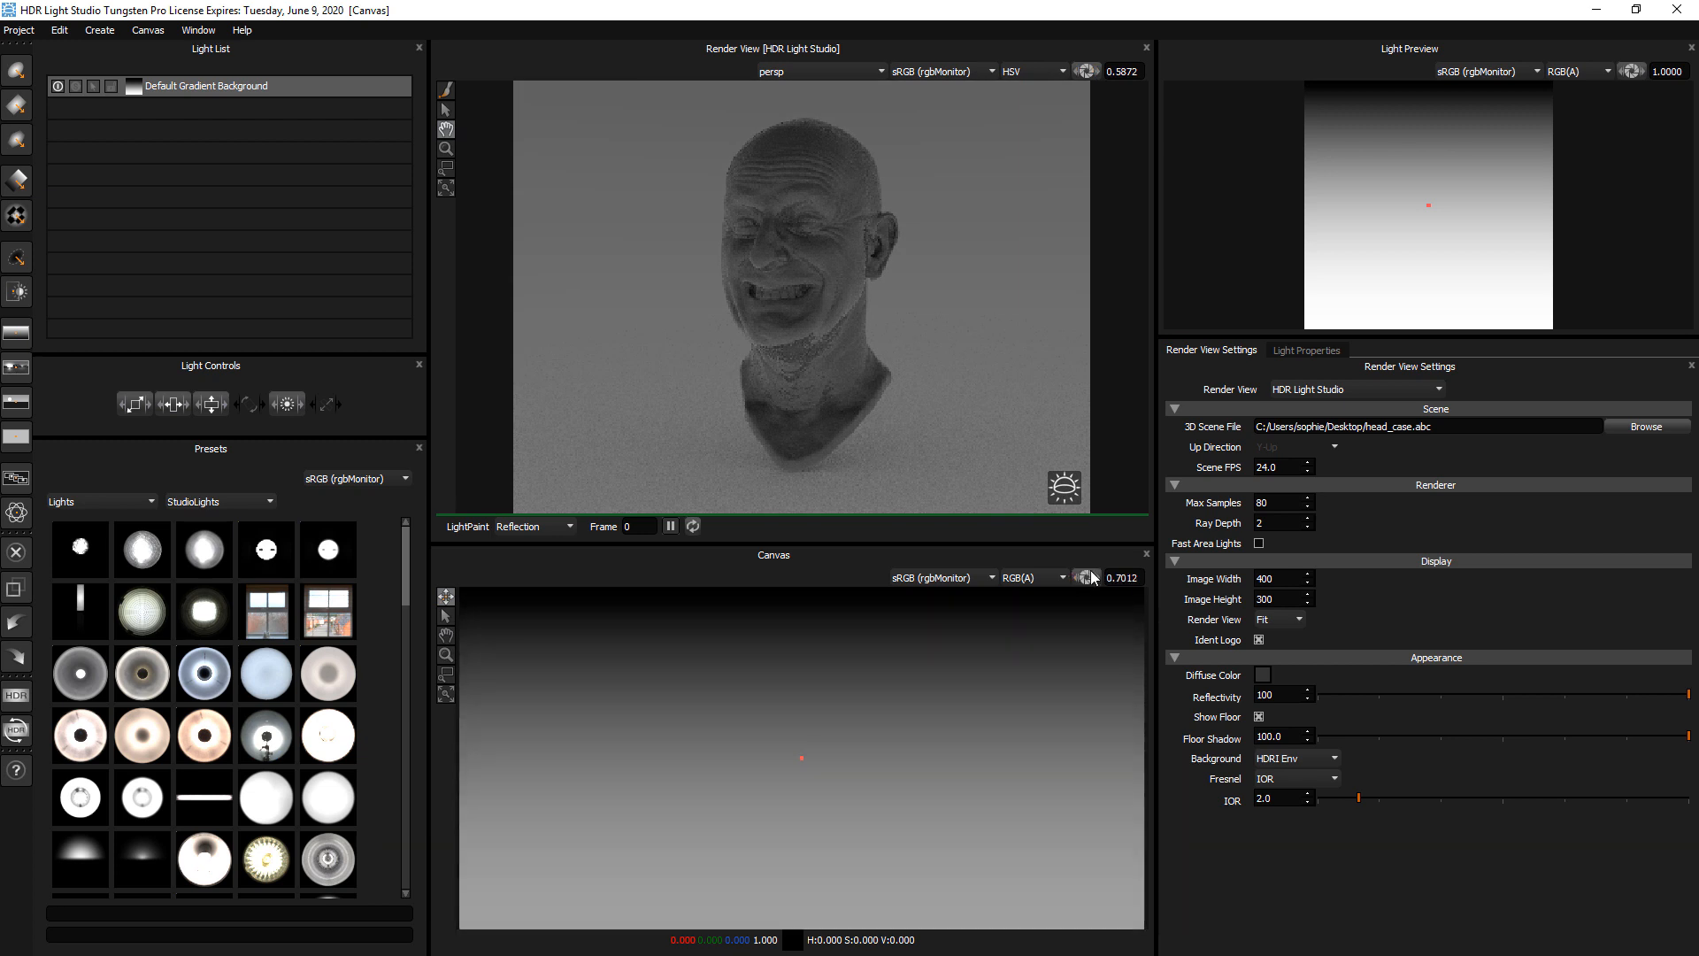
{"action": "left_click_drag", "start_coordinate": [1088, 74], "coordinate": [1091, 73]}
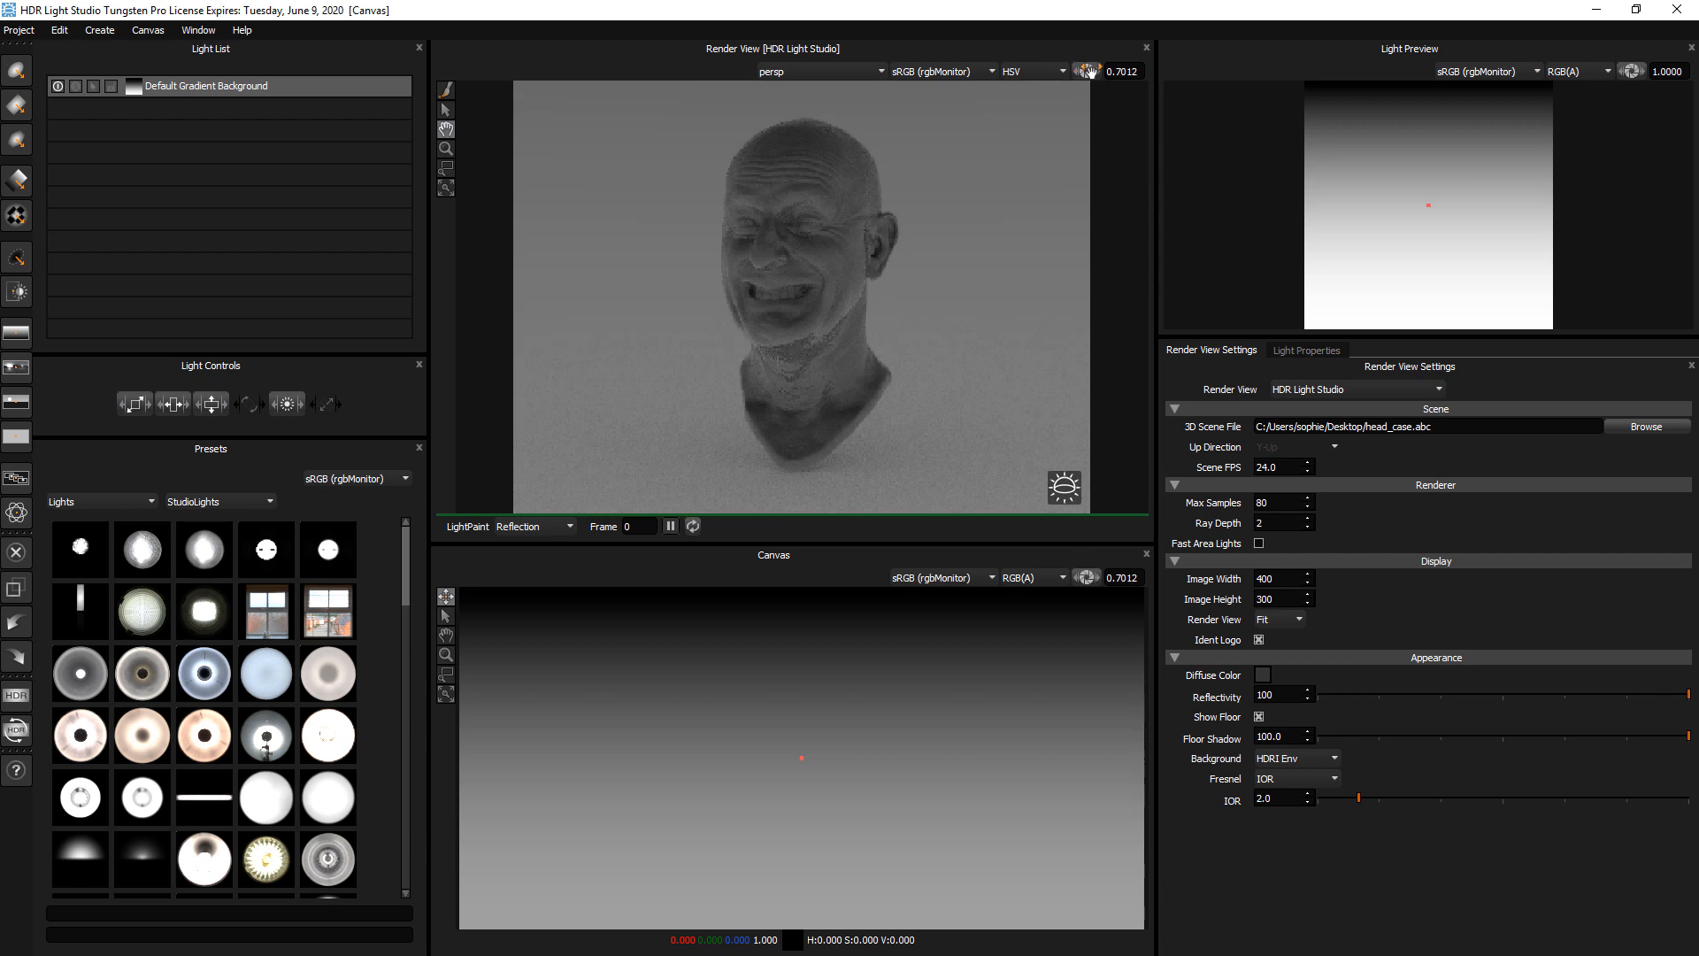
{"action": "double_click", "coordinate": [1090, 73]}
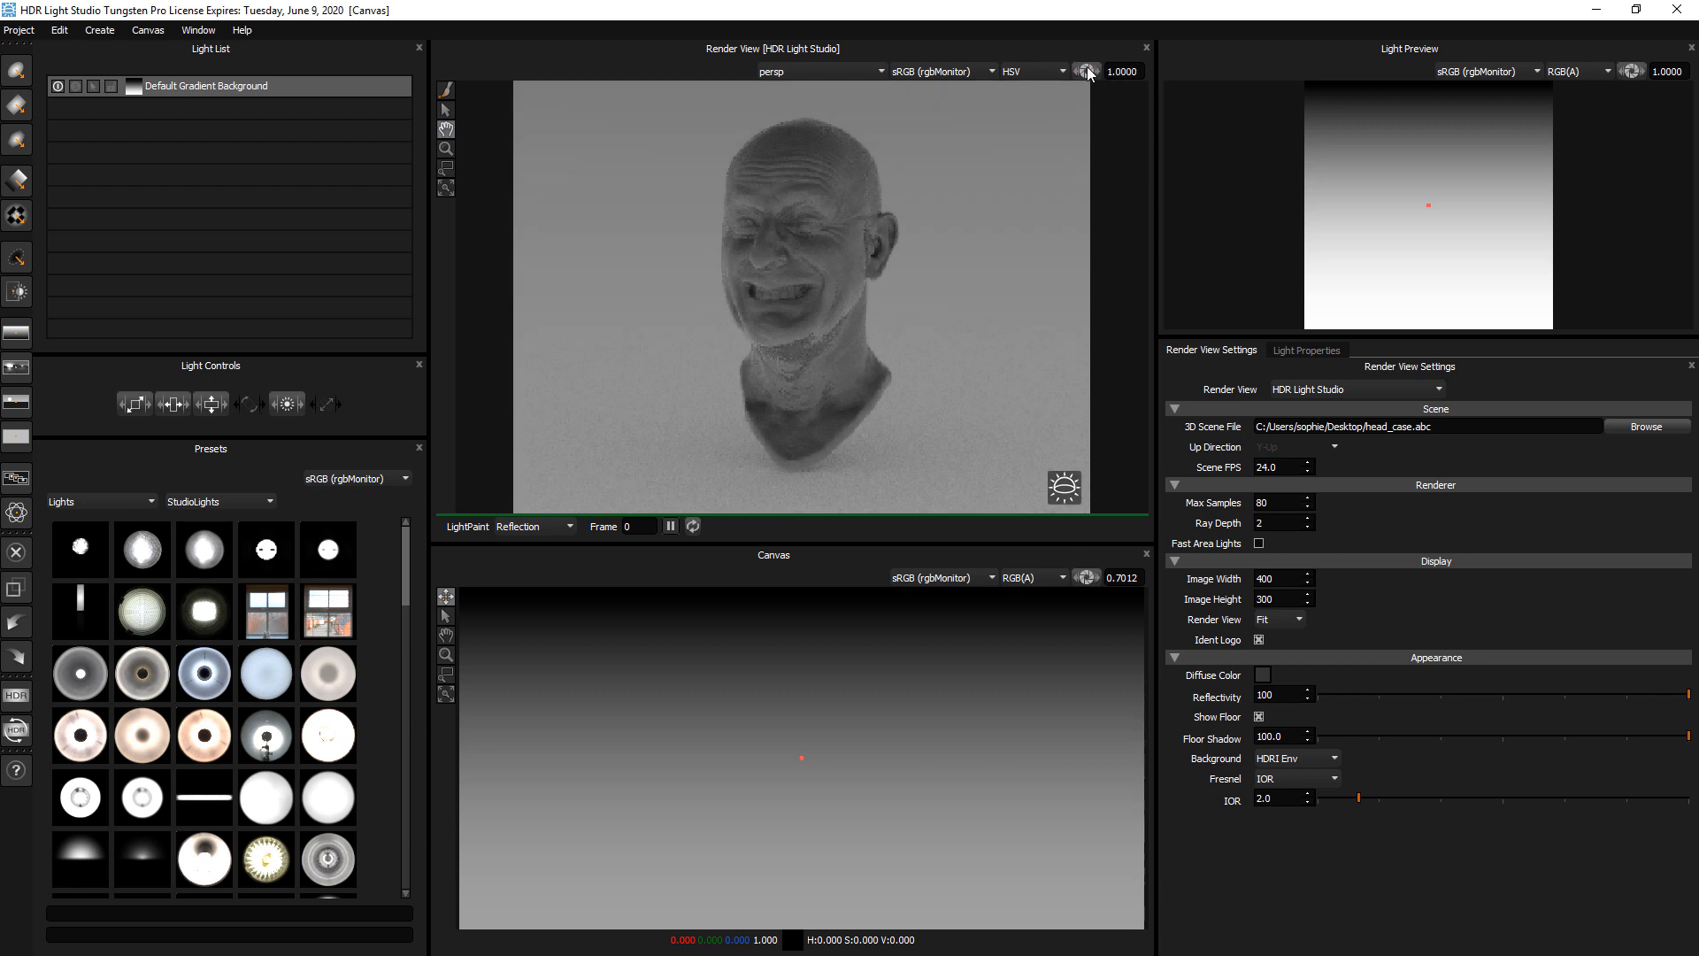
{"action": "double_click", "coordinate": [1087, 577]}
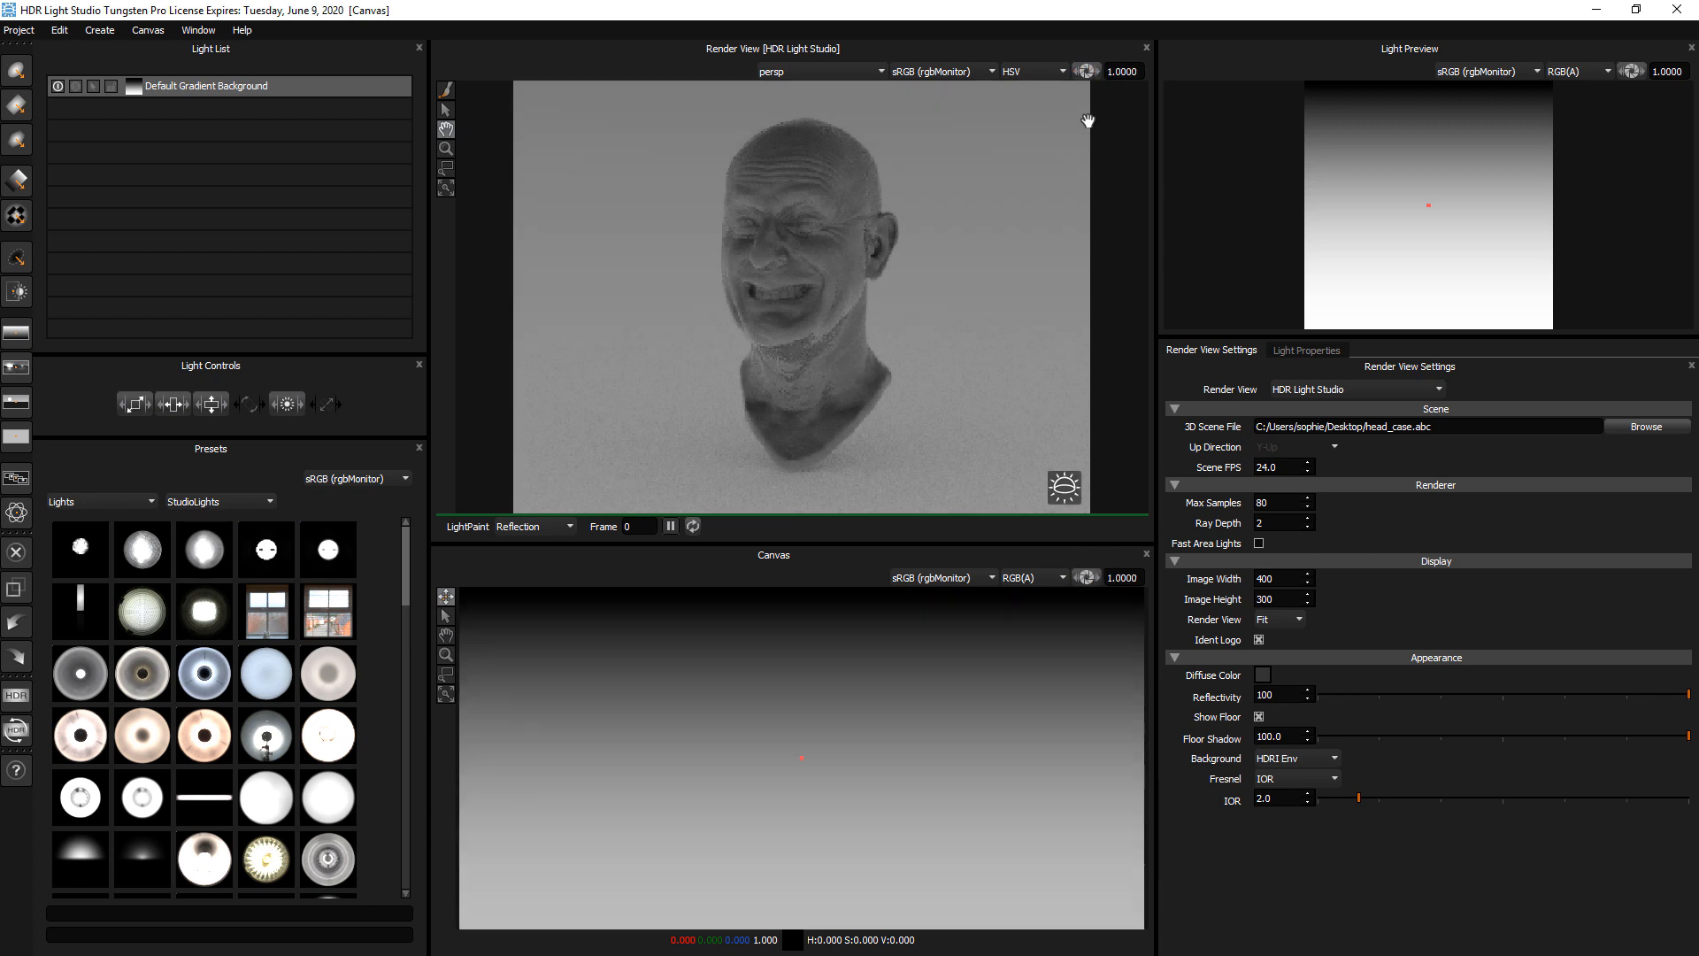
{"action": "left_click_drag", "start_coordinate": [1090, 70], "coordinate": [1092, 70]}
Turn the Default Gradient Background light off and back on
{"action": "left_click", "coordinate": [235, 88]}
{"action": "left_click", "coordinate": [162, 91]}
{"action": "left_click", "coordinate": [59, 88]}
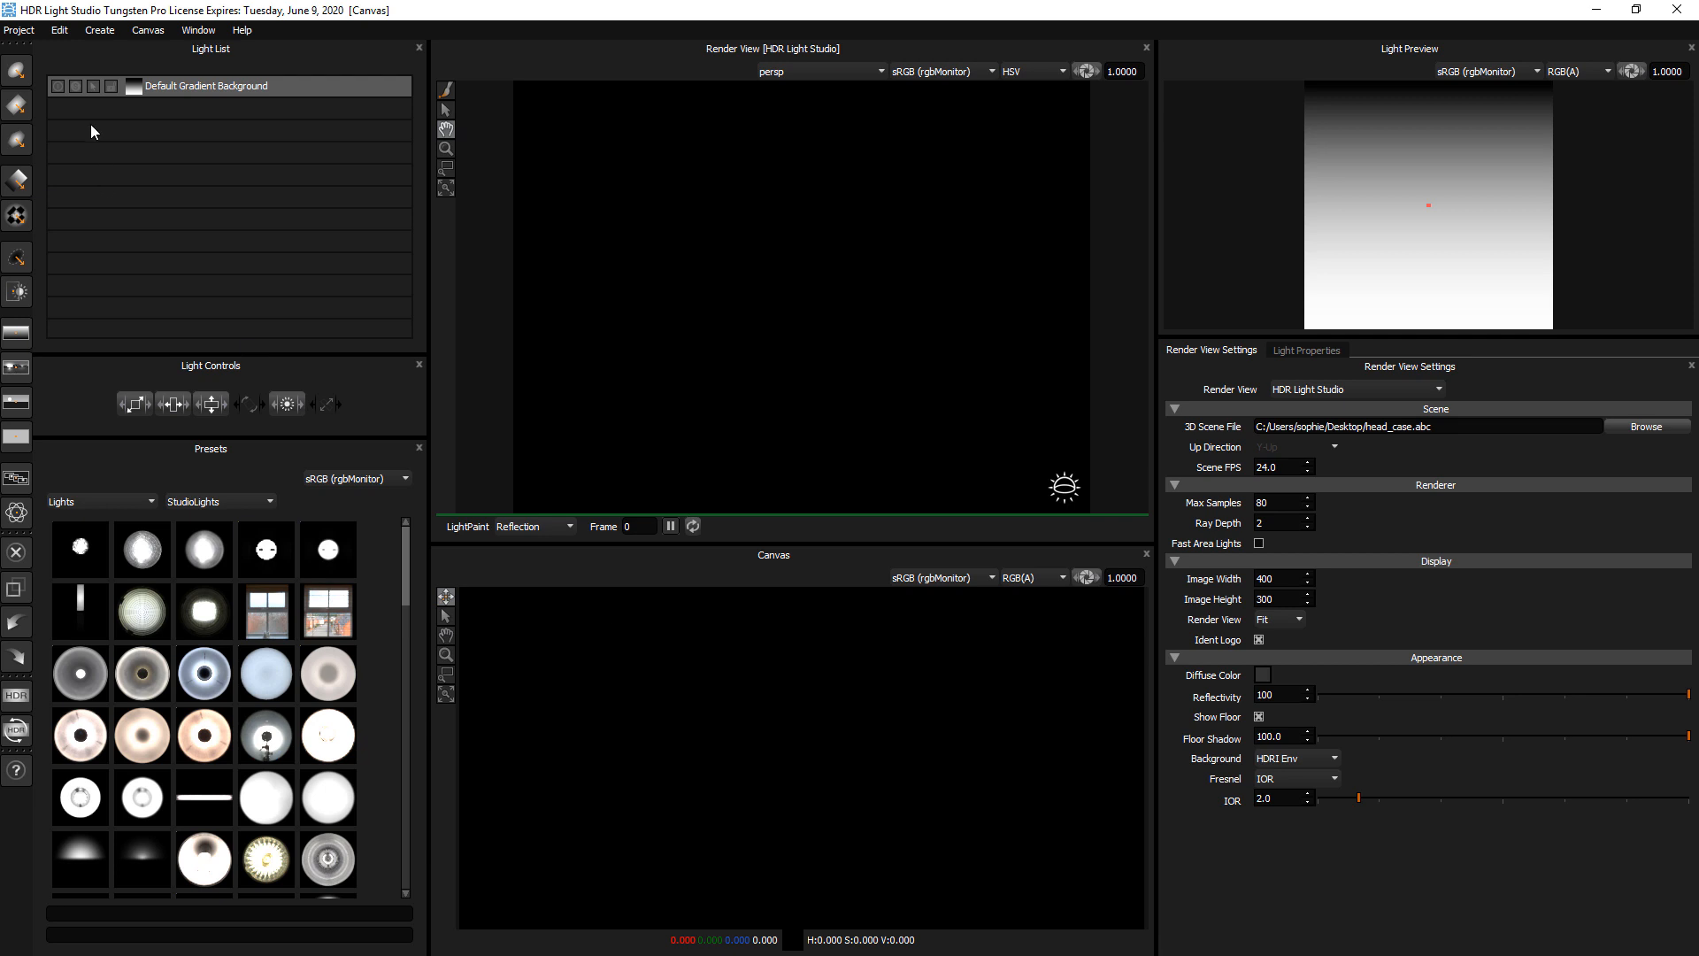
{"action": "left_click", "coordinate": [57, 86]}
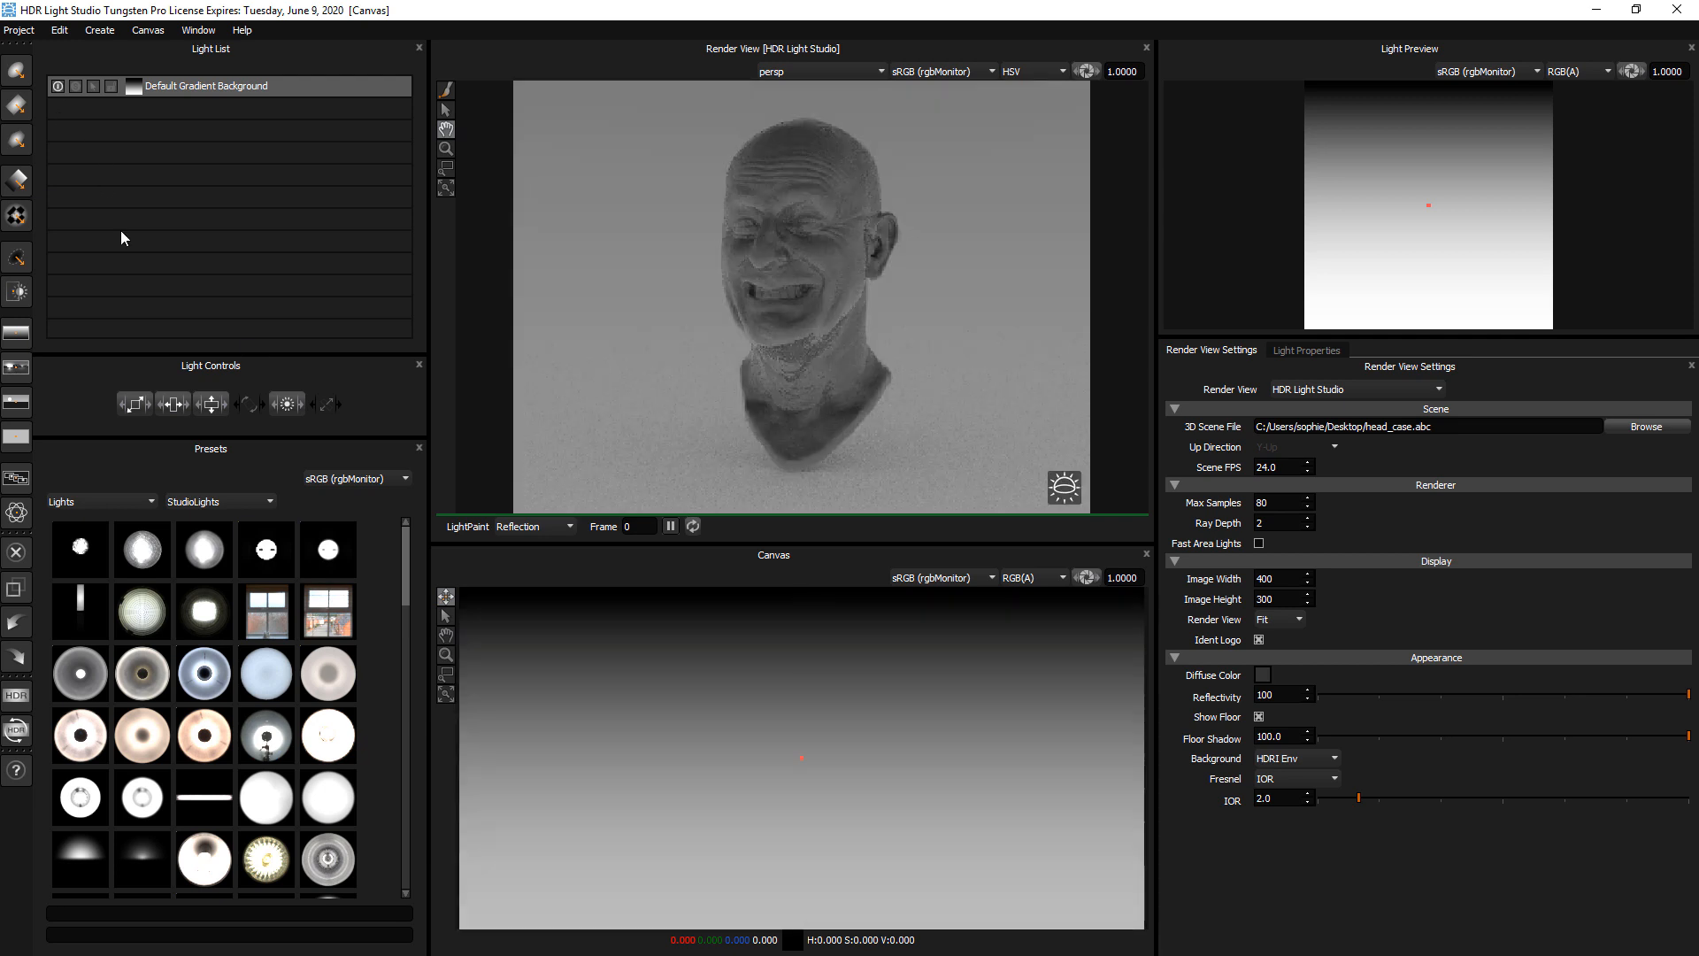
Set the Default Gradient Background's brightness to 47
{"action": "left_click", "coordinate": [191, 88]}
{"action": "left_click", "coordinate": [1294, 351]}
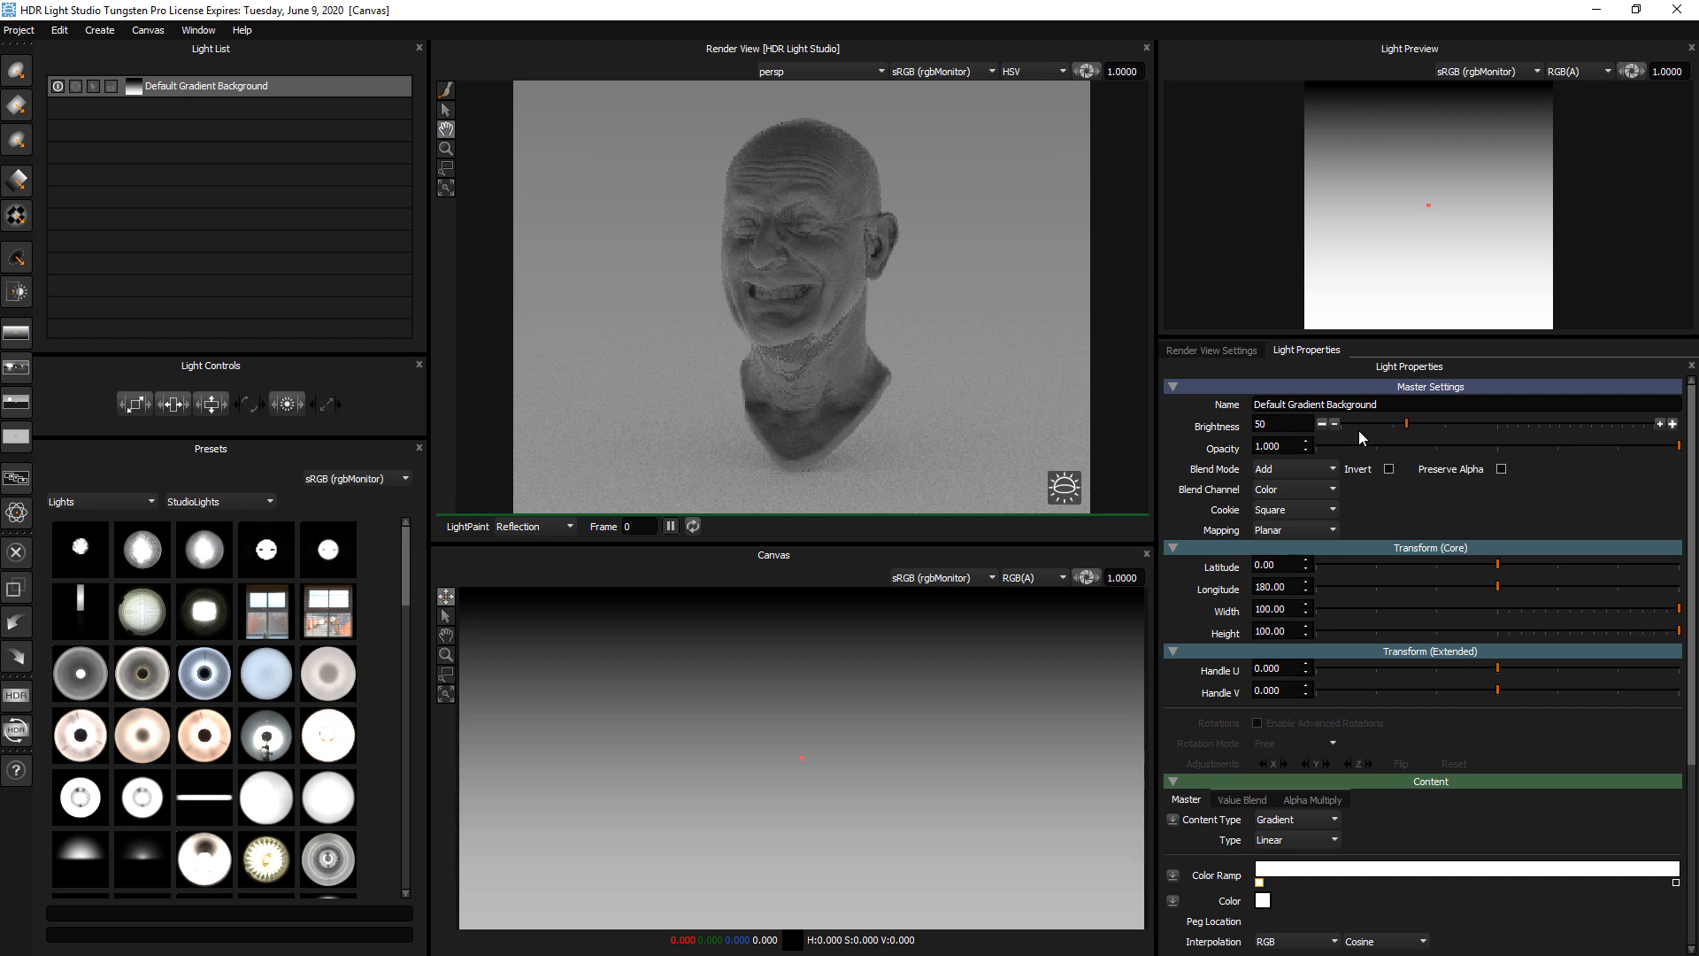
{"action": "left_click_drag", "start_coordinate": [1373, 422], "coordinate": [1414, 425]}
Try a canvas display exposure of 0.3448 and reset it to 1.0
{"action": "mouse_move", "coordinate": [1088, 575]}
{"action": "left_mouse_down"}
{"action": "mouse_move", "coordinate": [1071, 582]}
{"action": "mouse_move", "coordinate": [1089, 581]}
{"action": "left_mouse_up"}
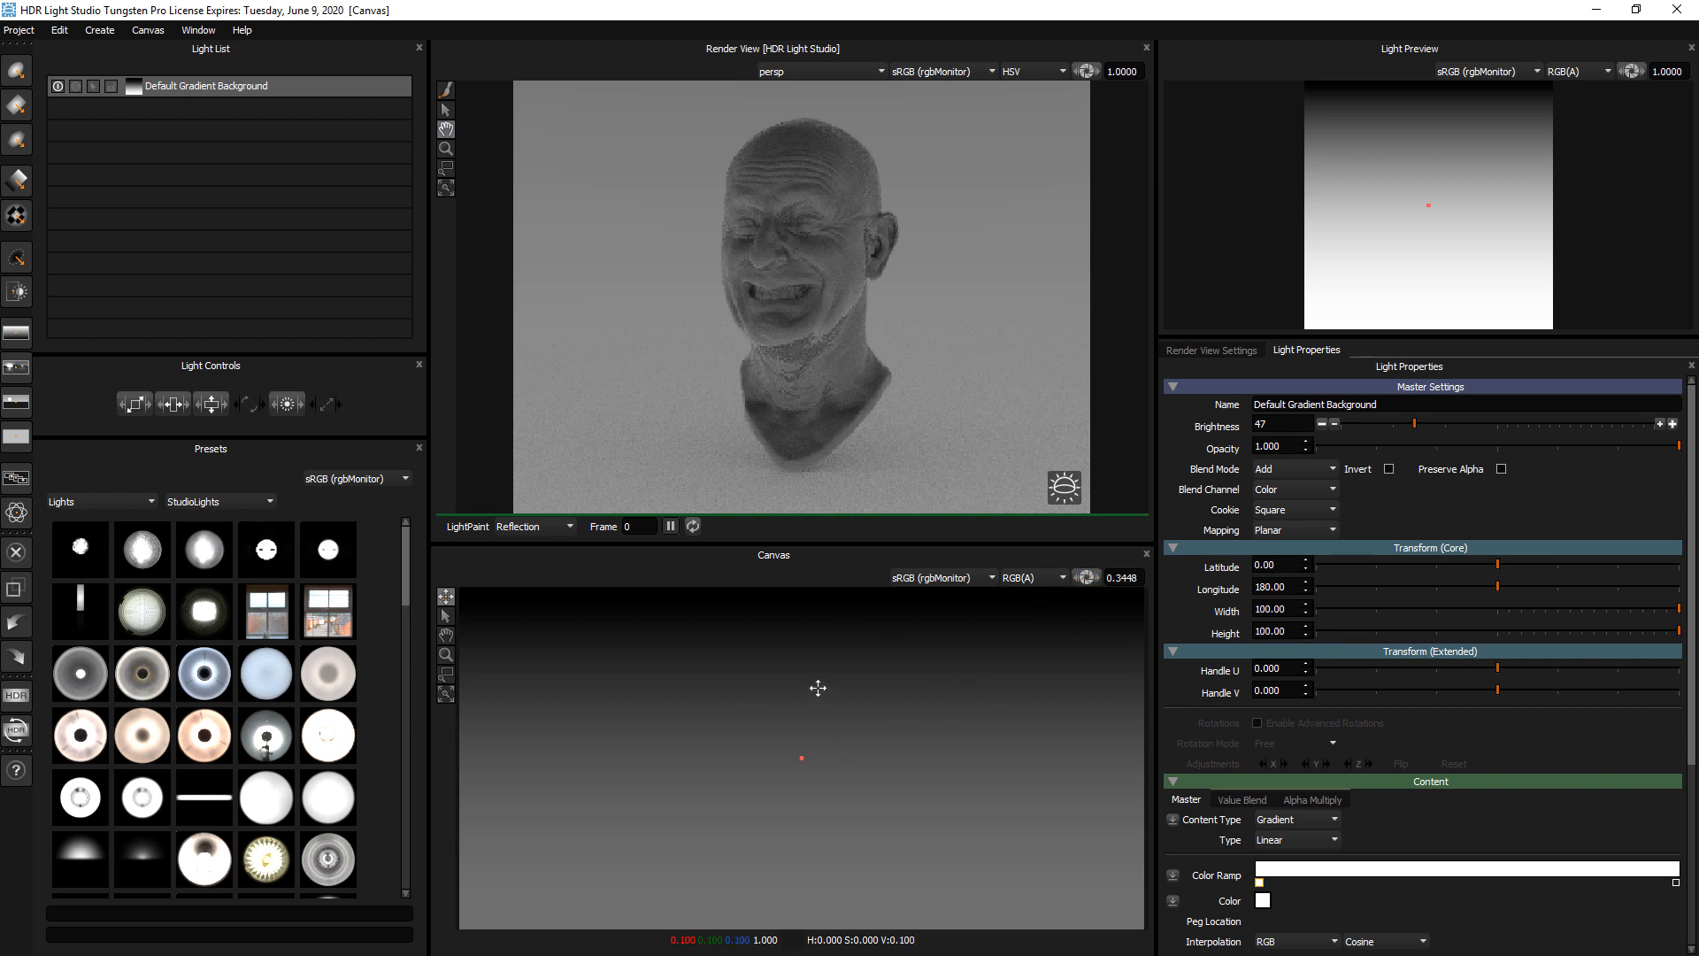
{"action": "mouse_move", "coordinate": [1101, 582]}
{"action": "left_mouse_down"}
{"action": "mouse_move", "coordinate": [1066, 581]}
{"action": "mouse_move", "coordinate": [1104, 582]}
{"action": "mouse_move", "coordinate": [1067, 581]}
{"action": "mouse_move", "coordinate": [1089, 582]}
{"action": "left_mouse_up"}
{"action": "left_click", "coordinate": [1089, 580]}
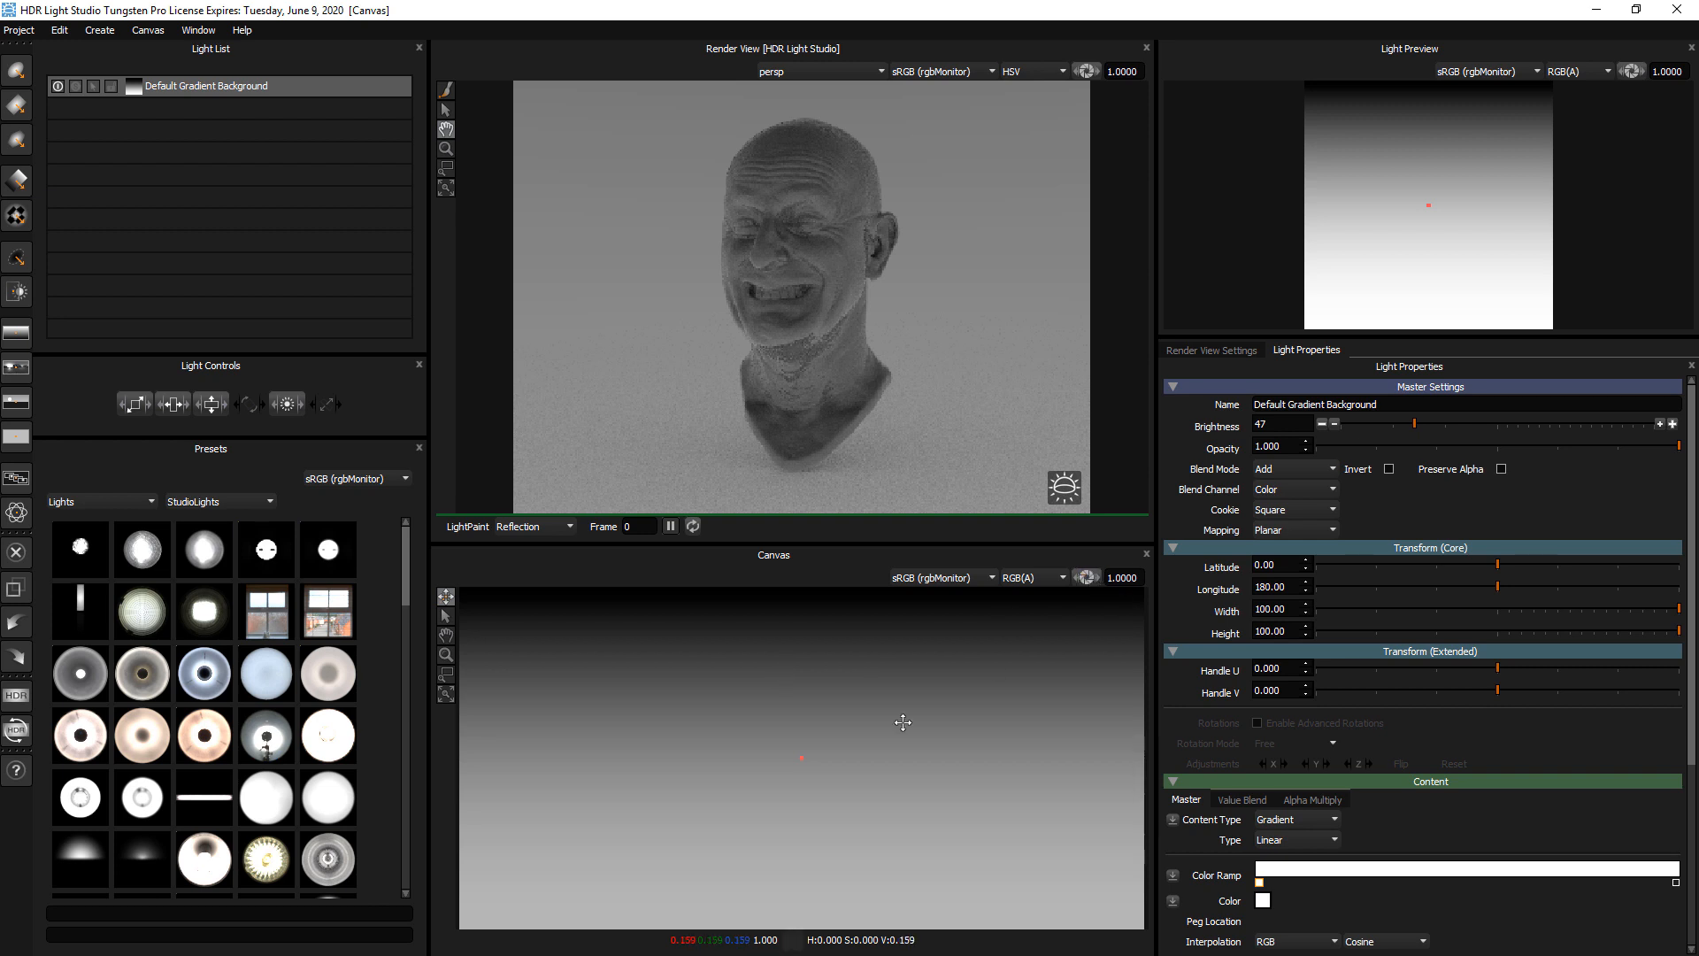
Add a round light above the gradient background and move it on the canvas to about latitude -18, longitude 120
{"action": "left_click", "coordinate": [230, 88]}
{"action": "left_click", "coordinate": [17, 75]}
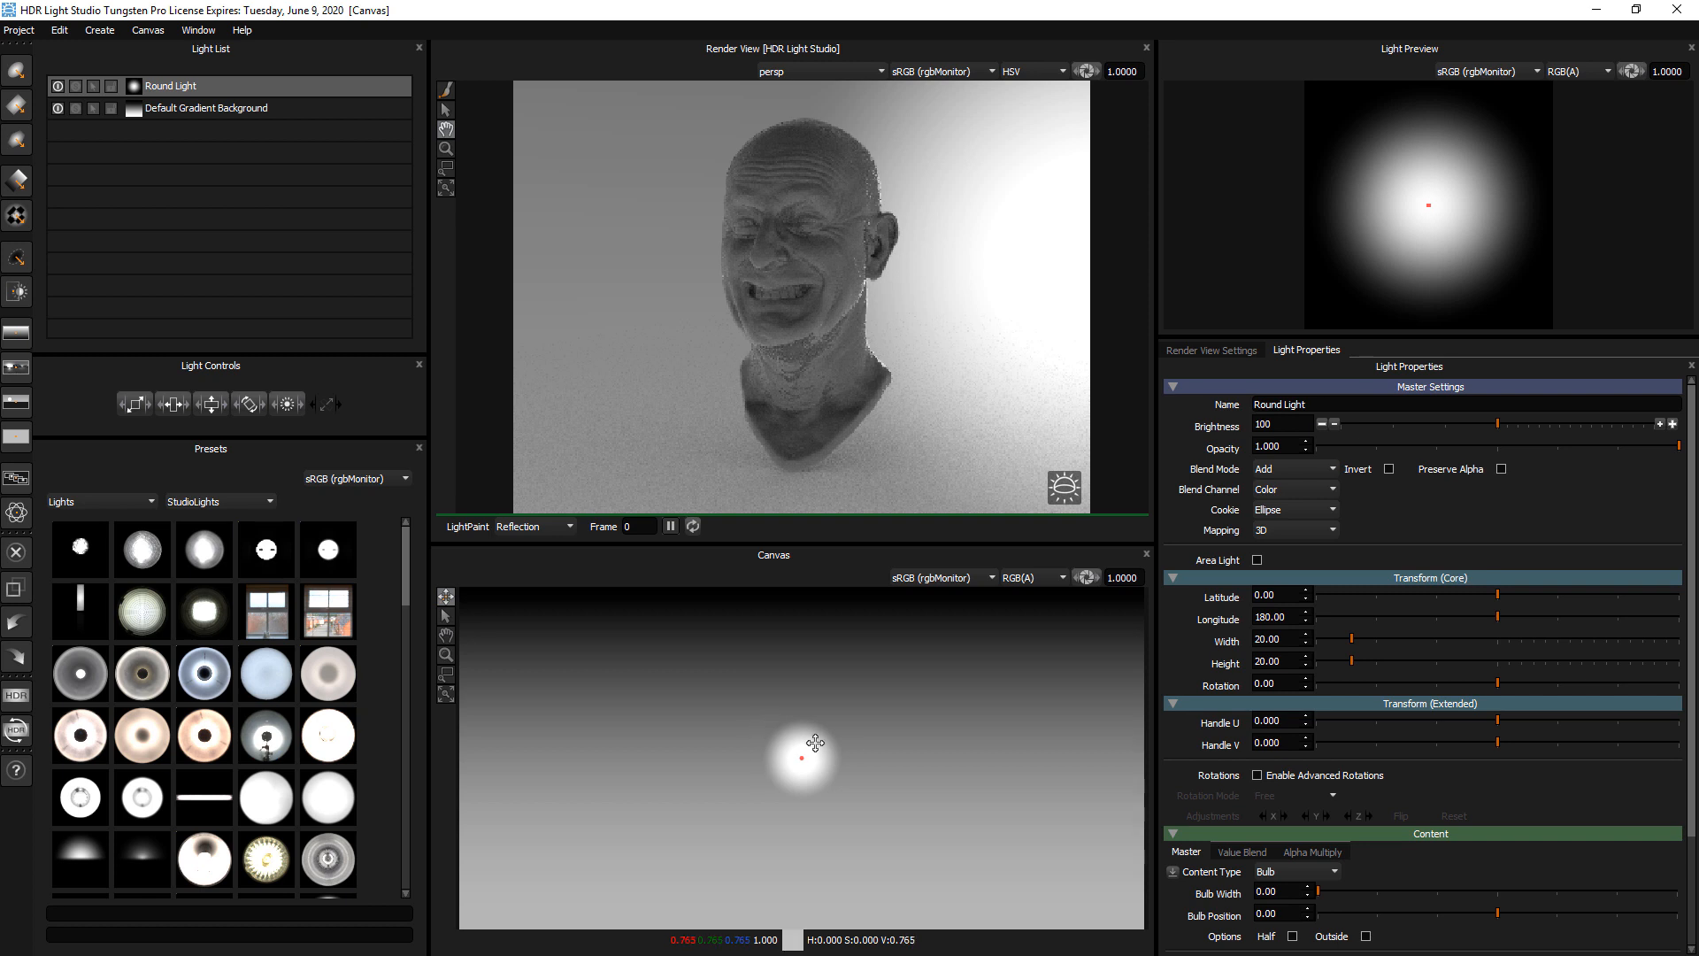
{"action": "left_click_drag", "start_coordinate": [837, 746], "coordinate": [901, 692]}
{"action": "left_click", "coordinate": [790, 723]}
{"action": "left_click", "coordinate": [855, 731]}
{"action": "left_click", "coordinate": [915, 722]}
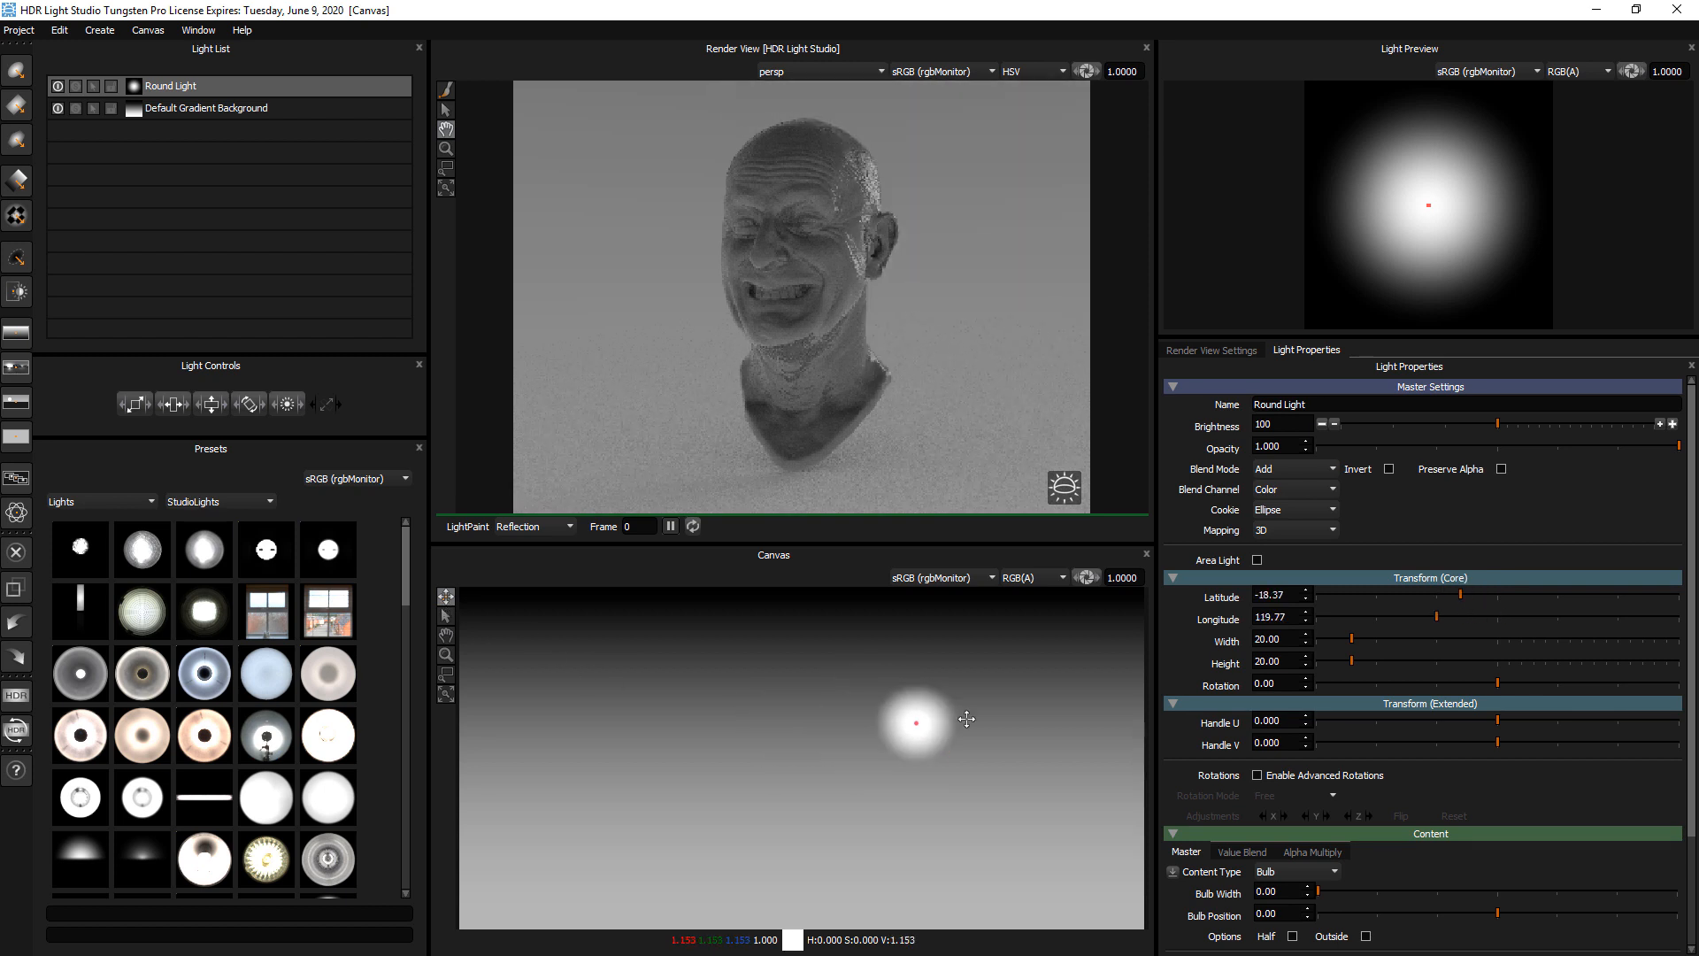
Move the round light around the canvas and its upper edge, ending near the center at about latitude -7, longitude 187
{"action": "left_click", "coordinate": [991, 709]}
{"action": "left_click", "coordinate": [1035, 608]}
{"action": "left_click", "coordinate": [984, 727]}
{"action": "left_click", "coordinate": [857, 677]}
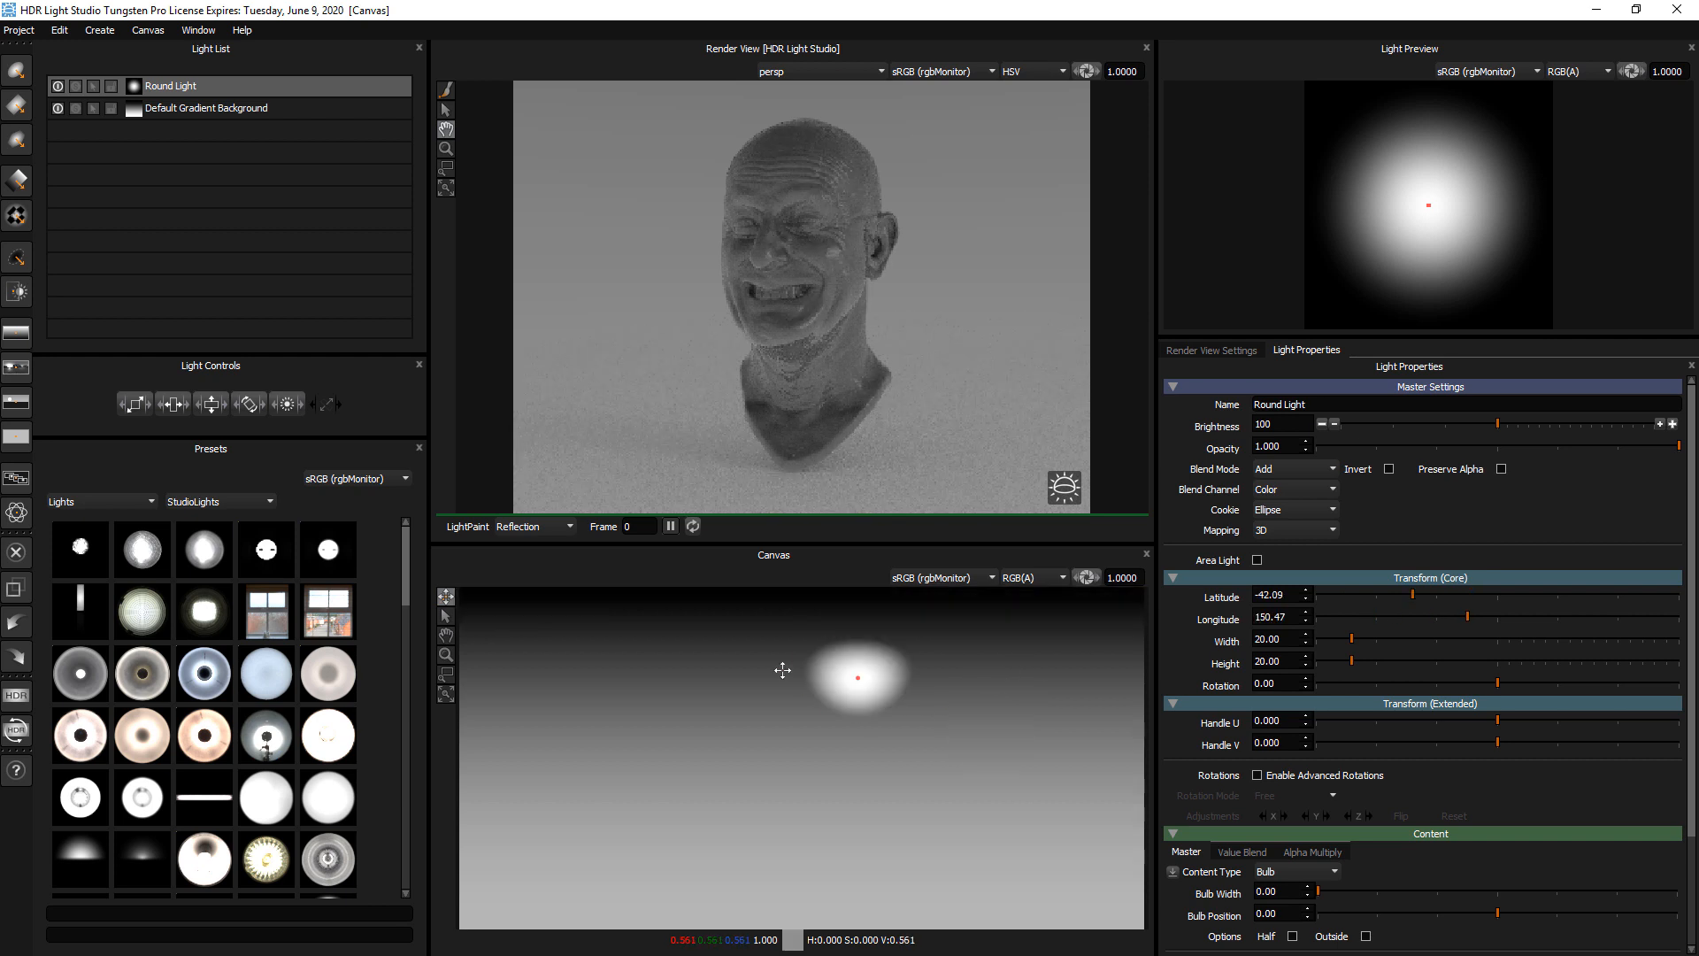
{"action": "left_click", "coordinate": [776, 604]}
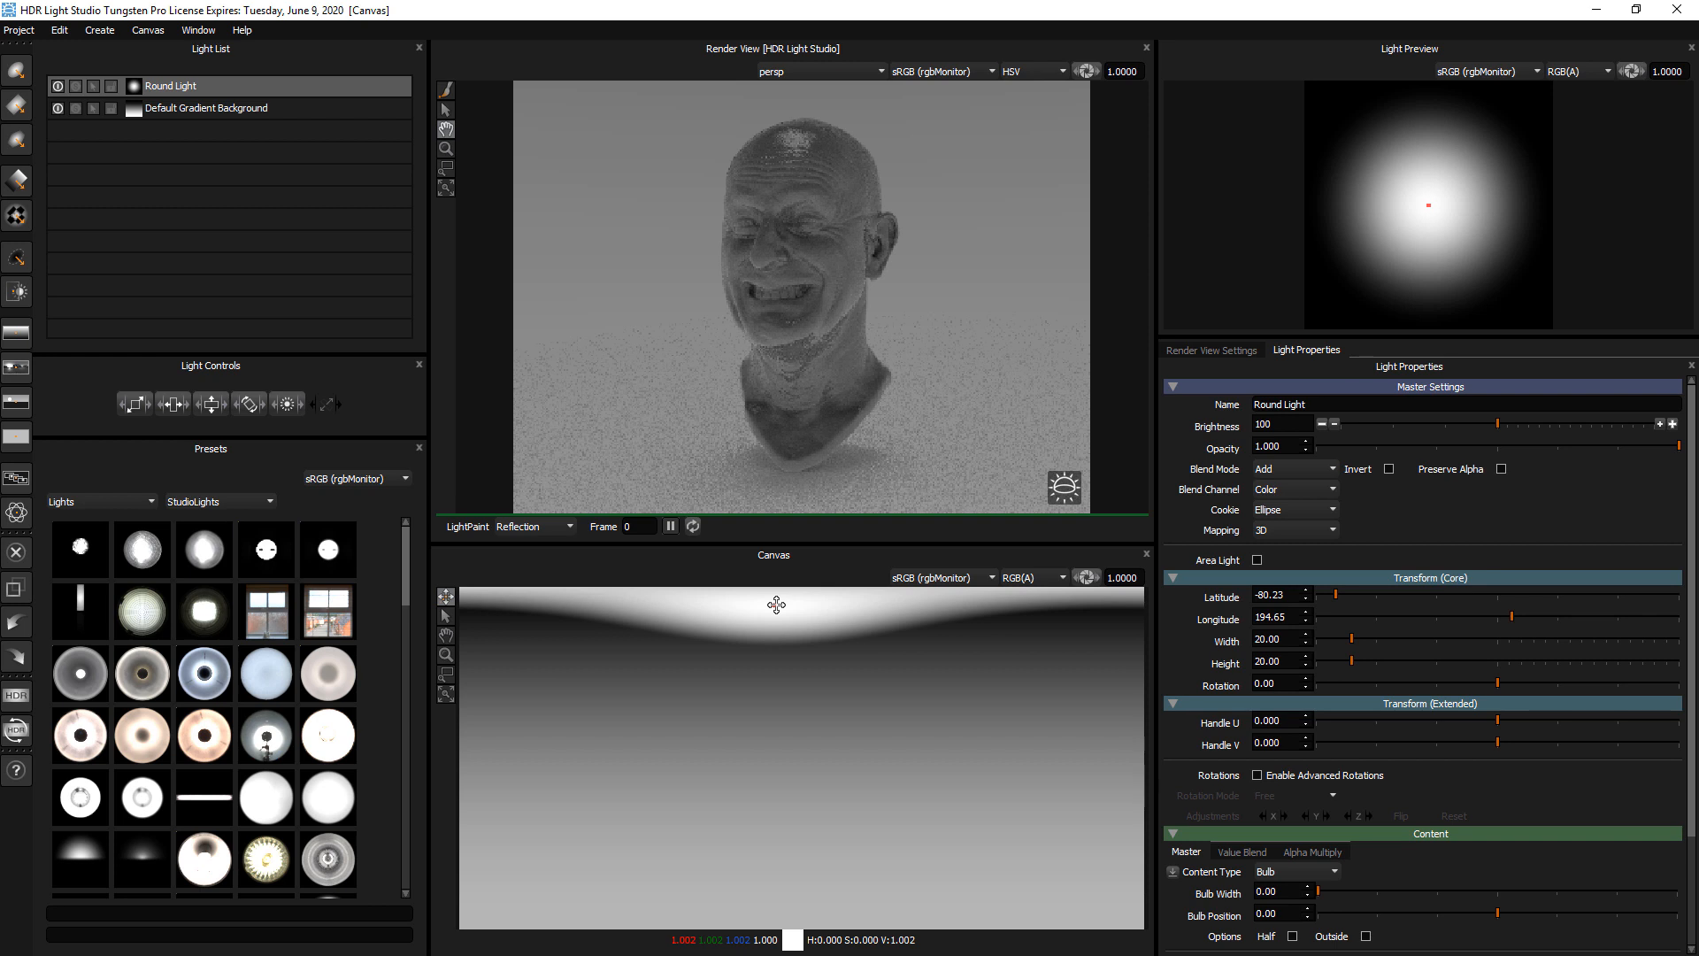
{"action": "left_click_drag", "start_coordinate": [777, 605], "coordinate": [789, 746]}
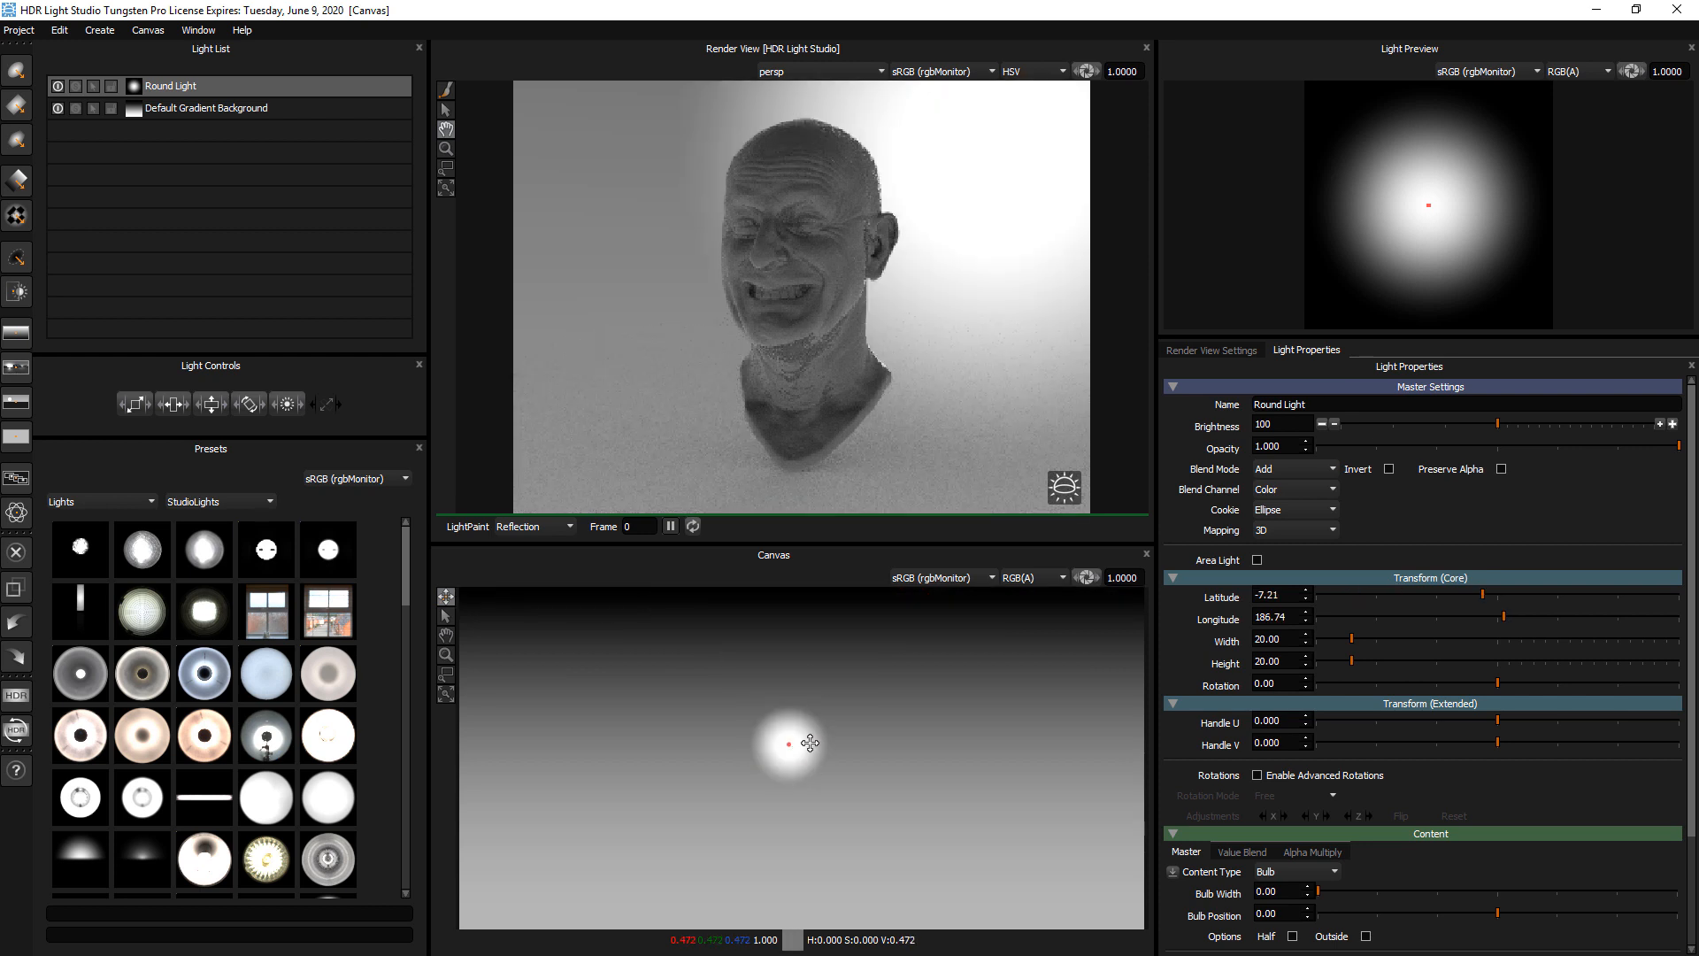
Move the round light along the canvas's upper and side edges, ending at about latitude -46, longitude 286
{"action": "left_click_drag", "start_coordinate": [801, 615], "coordinate": [792, 761]}
{"action": "left_click_drag", "start_coordinate": [861, 711], "coordinate": [1034, 598]}
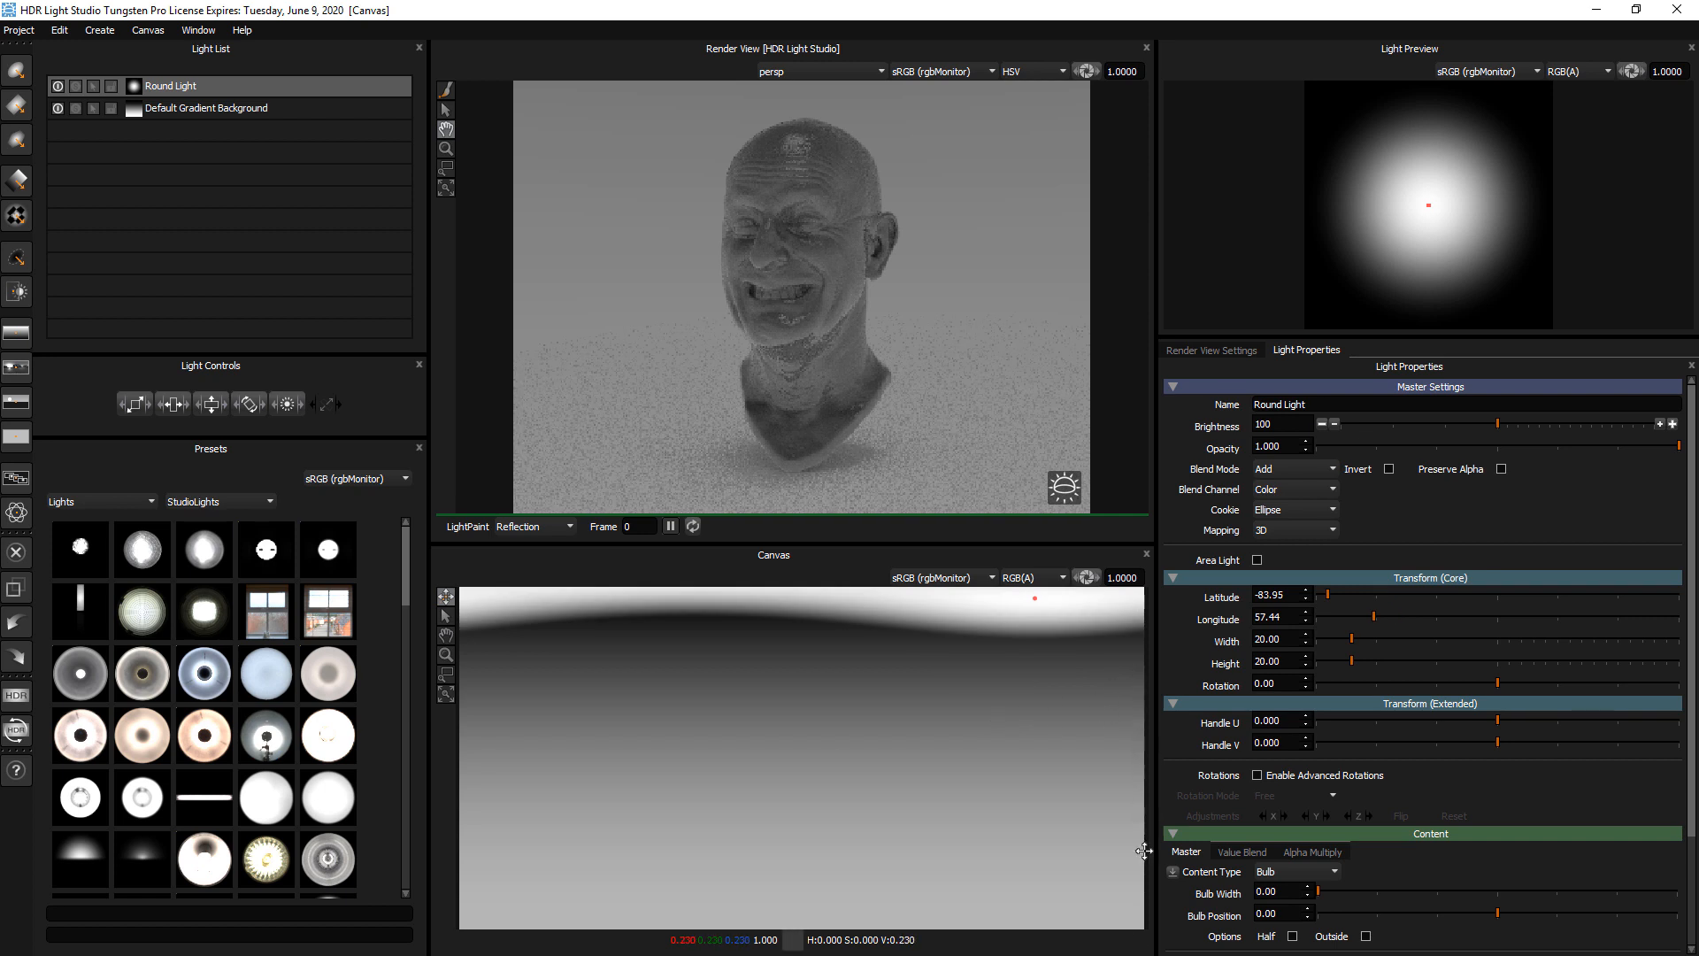
{"action": "left_click", "coordinate": [1132, 715]}
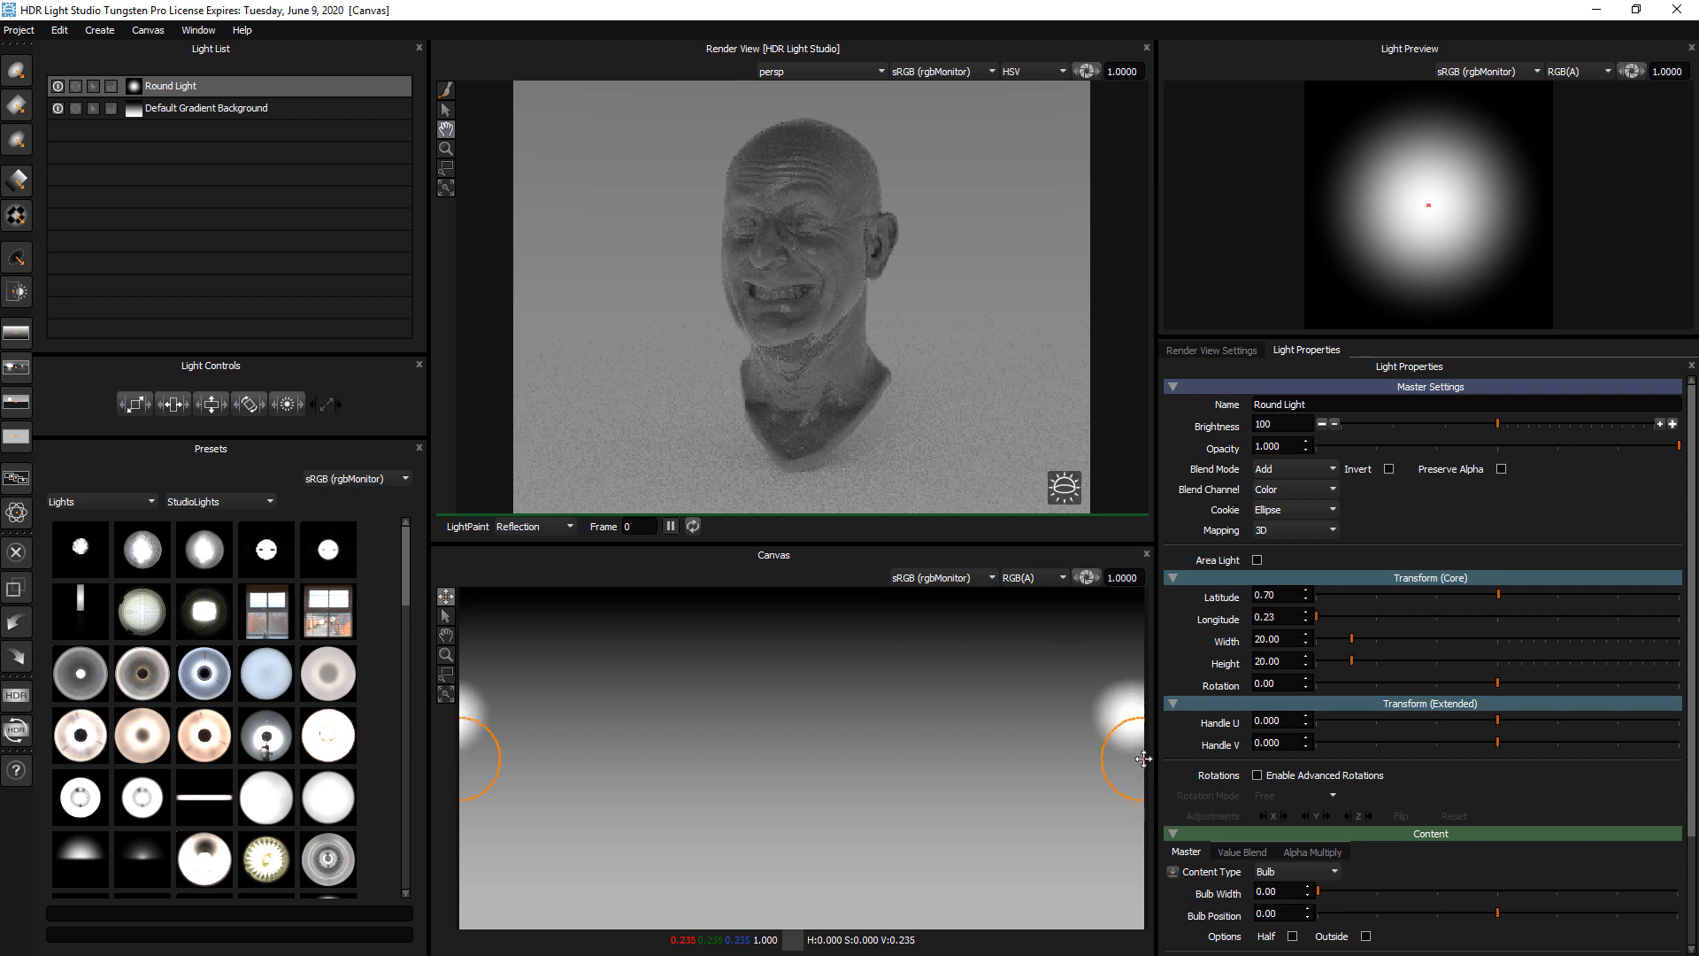
{"action": "left_click", "coordinate": [979, 674]}
{"action": "left_click", "coordinate": [783, 624]}
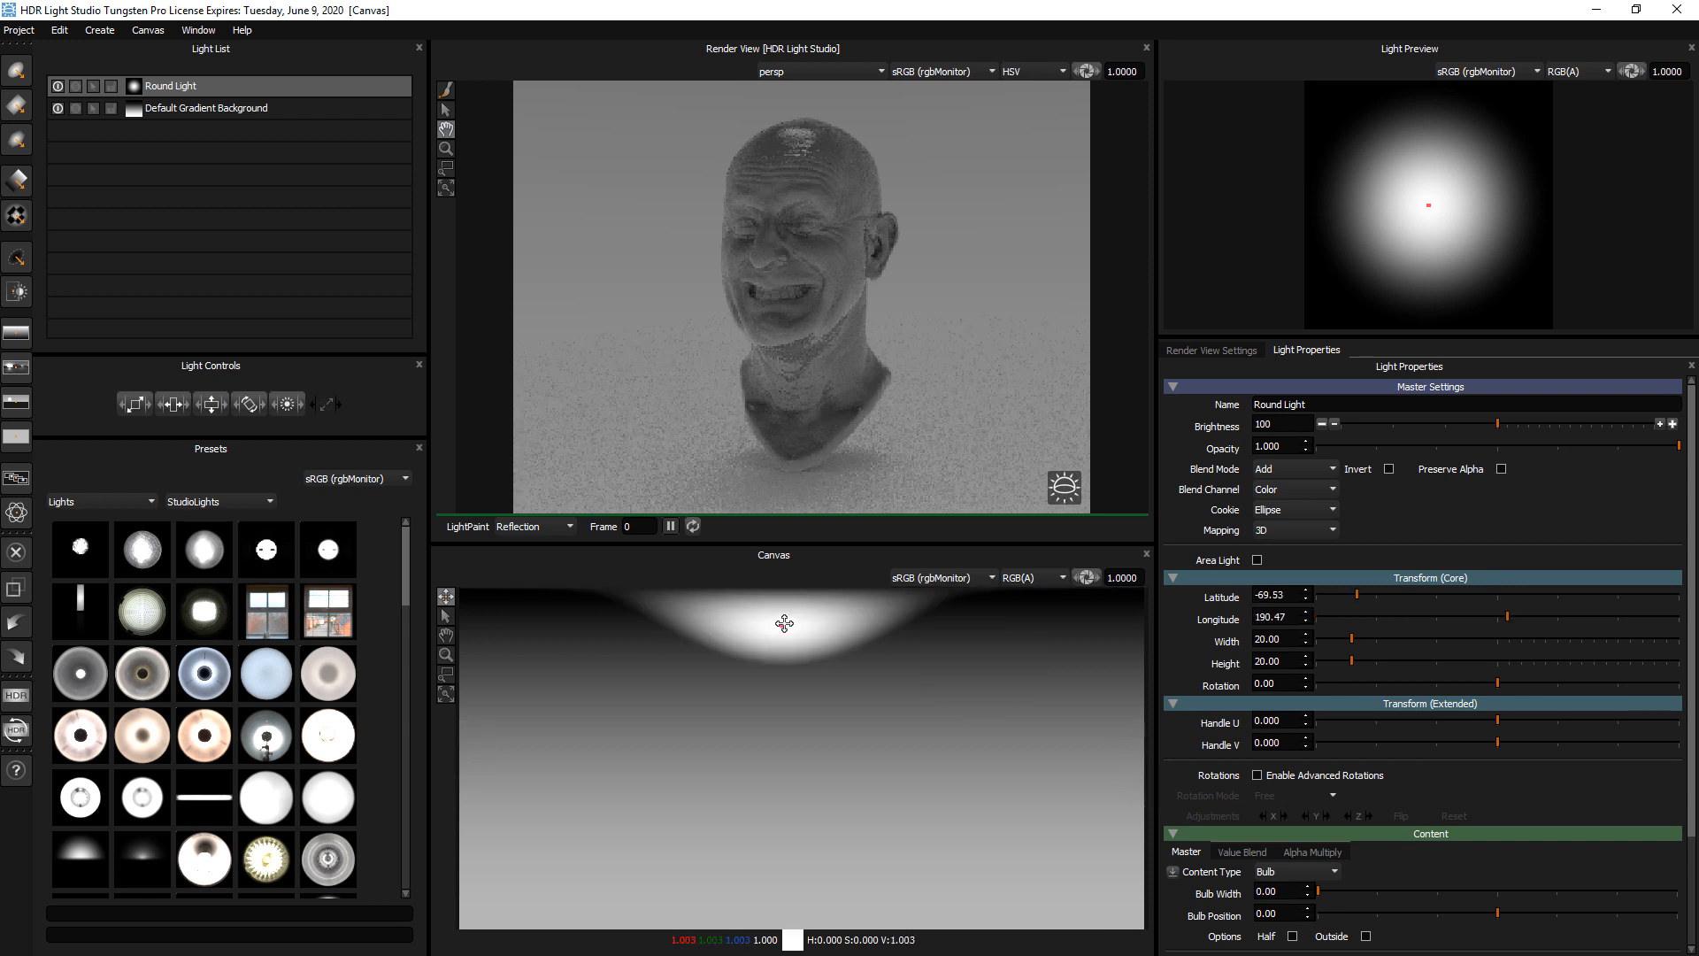
{"action": "left_click", "coordinate": [600, 669]}
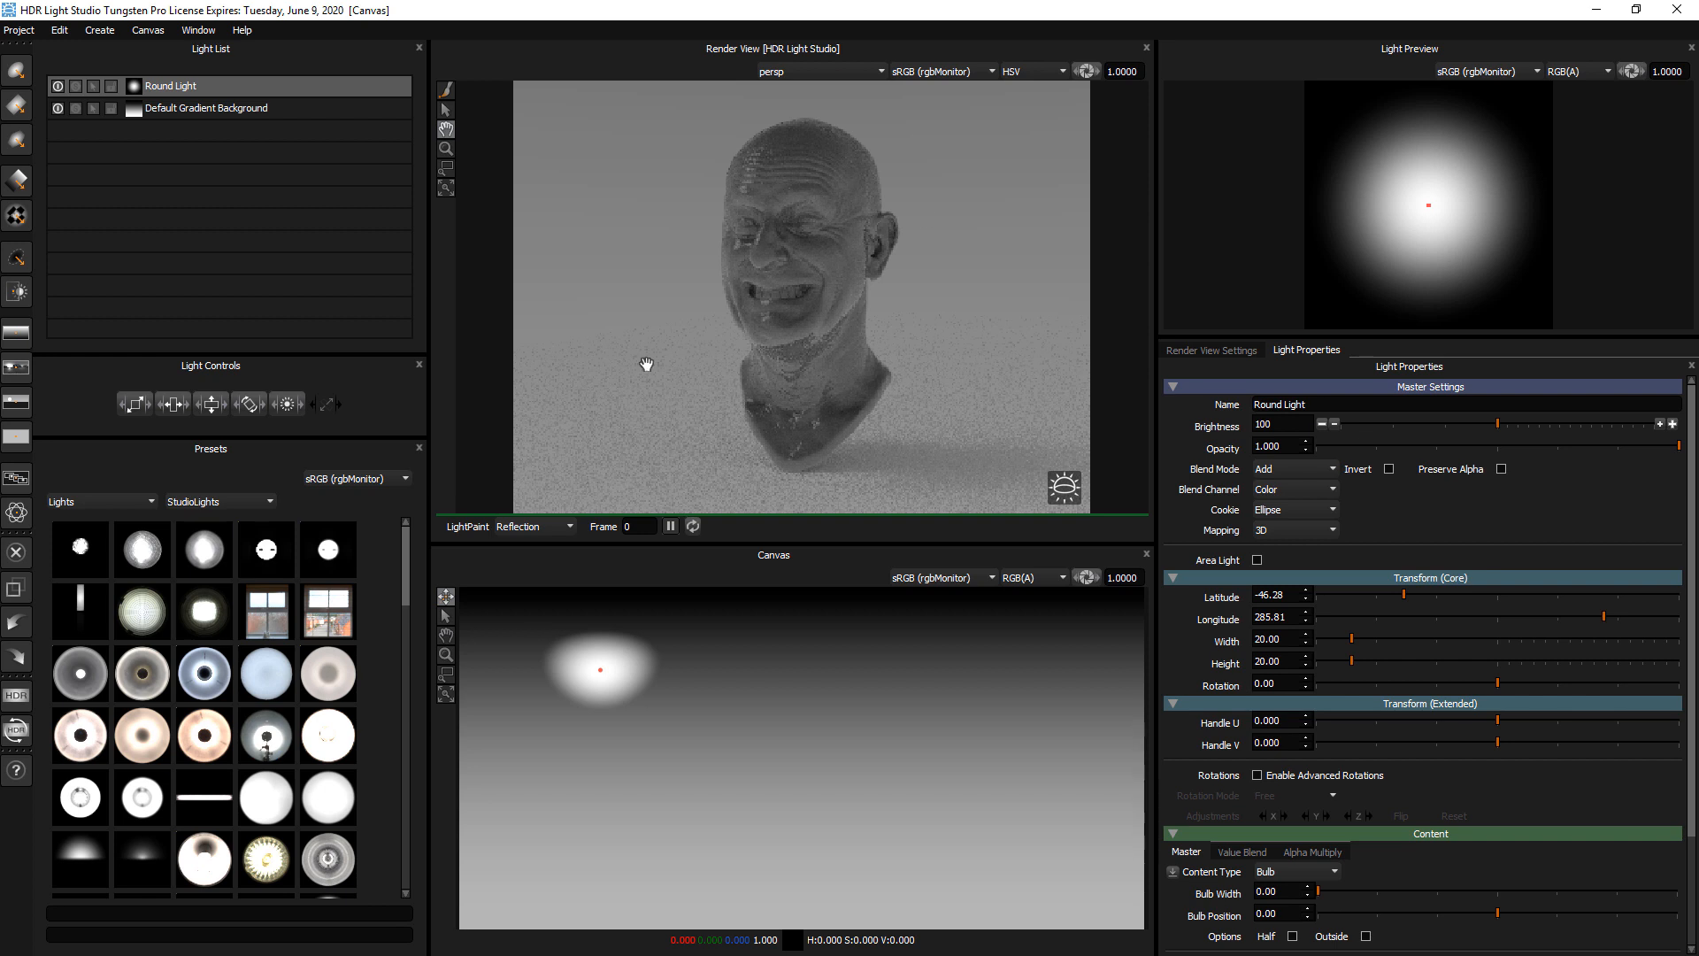
Try several round light positions across one half of the canvas, ending at about latitude -50, longitude 300
{"action": "left_click_drag", "start_coordinate": [600, 671], "coordinate": [612, 691]}
{"action": "left_click", "coordinate": [538, 687]}
{"action": "left_click", "coordinate": [644, 646]}
{"action": "left_click", "coordinate": [707, 663]}
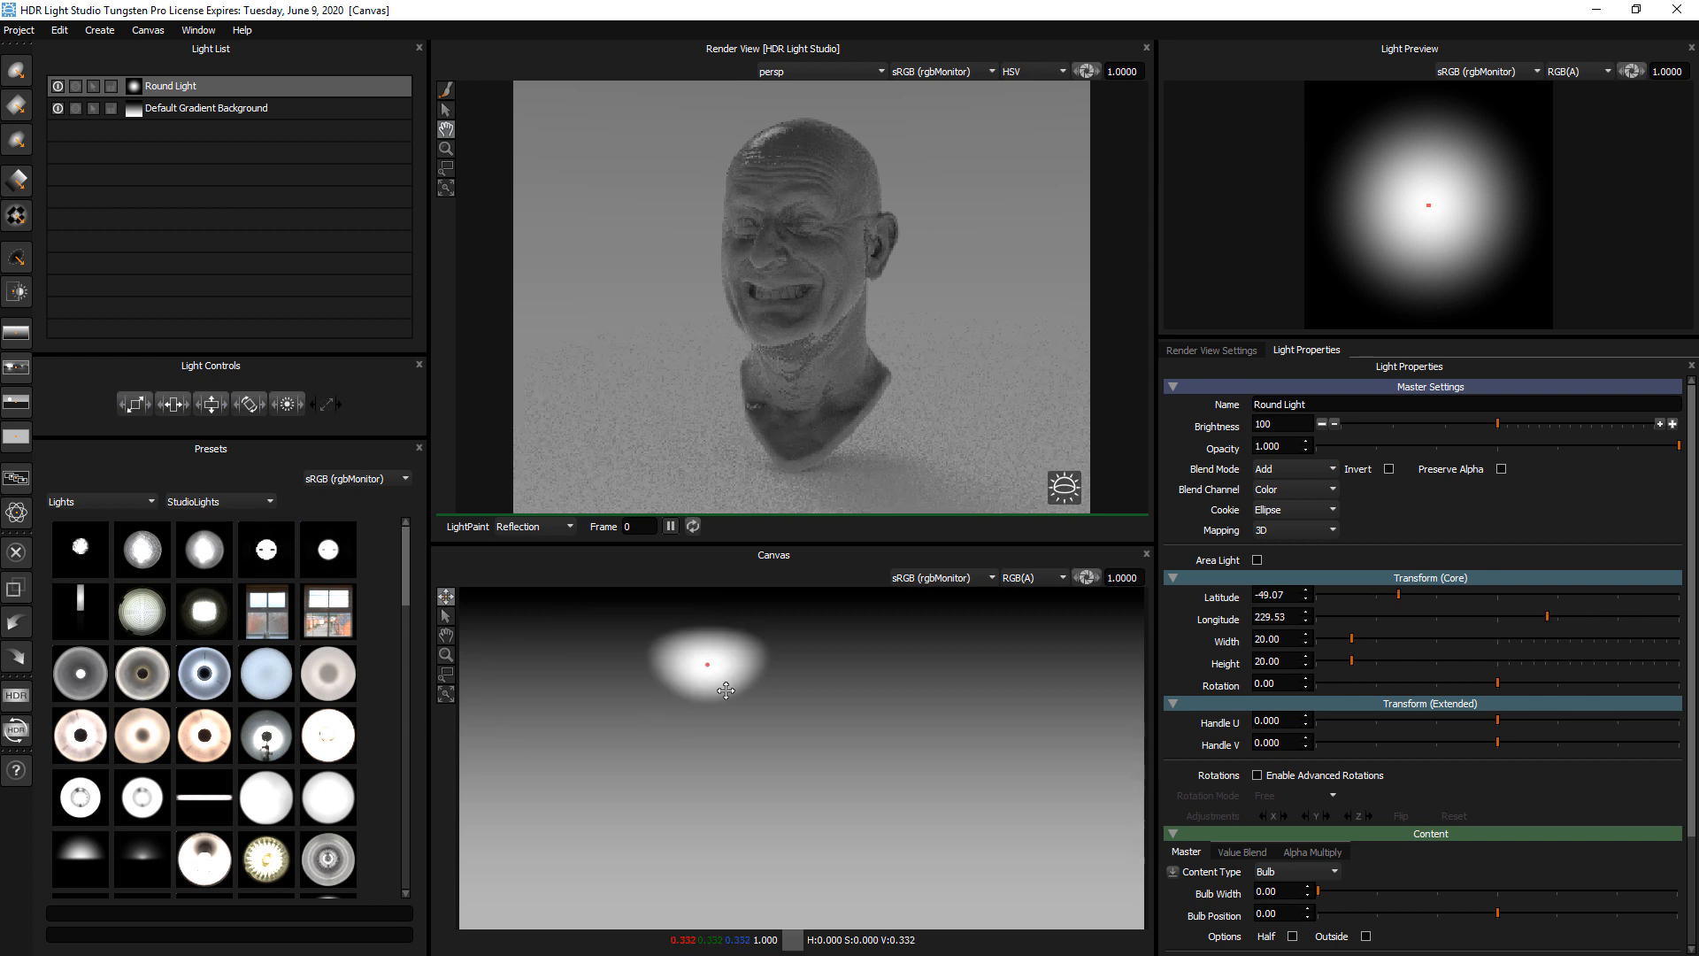
{"action": "left_click", "coordinate": [720, 690]}
{"action": "left_click", "coordinate": [652, 706]}
{"action": "left_click", "coordinate": [599, 734]}
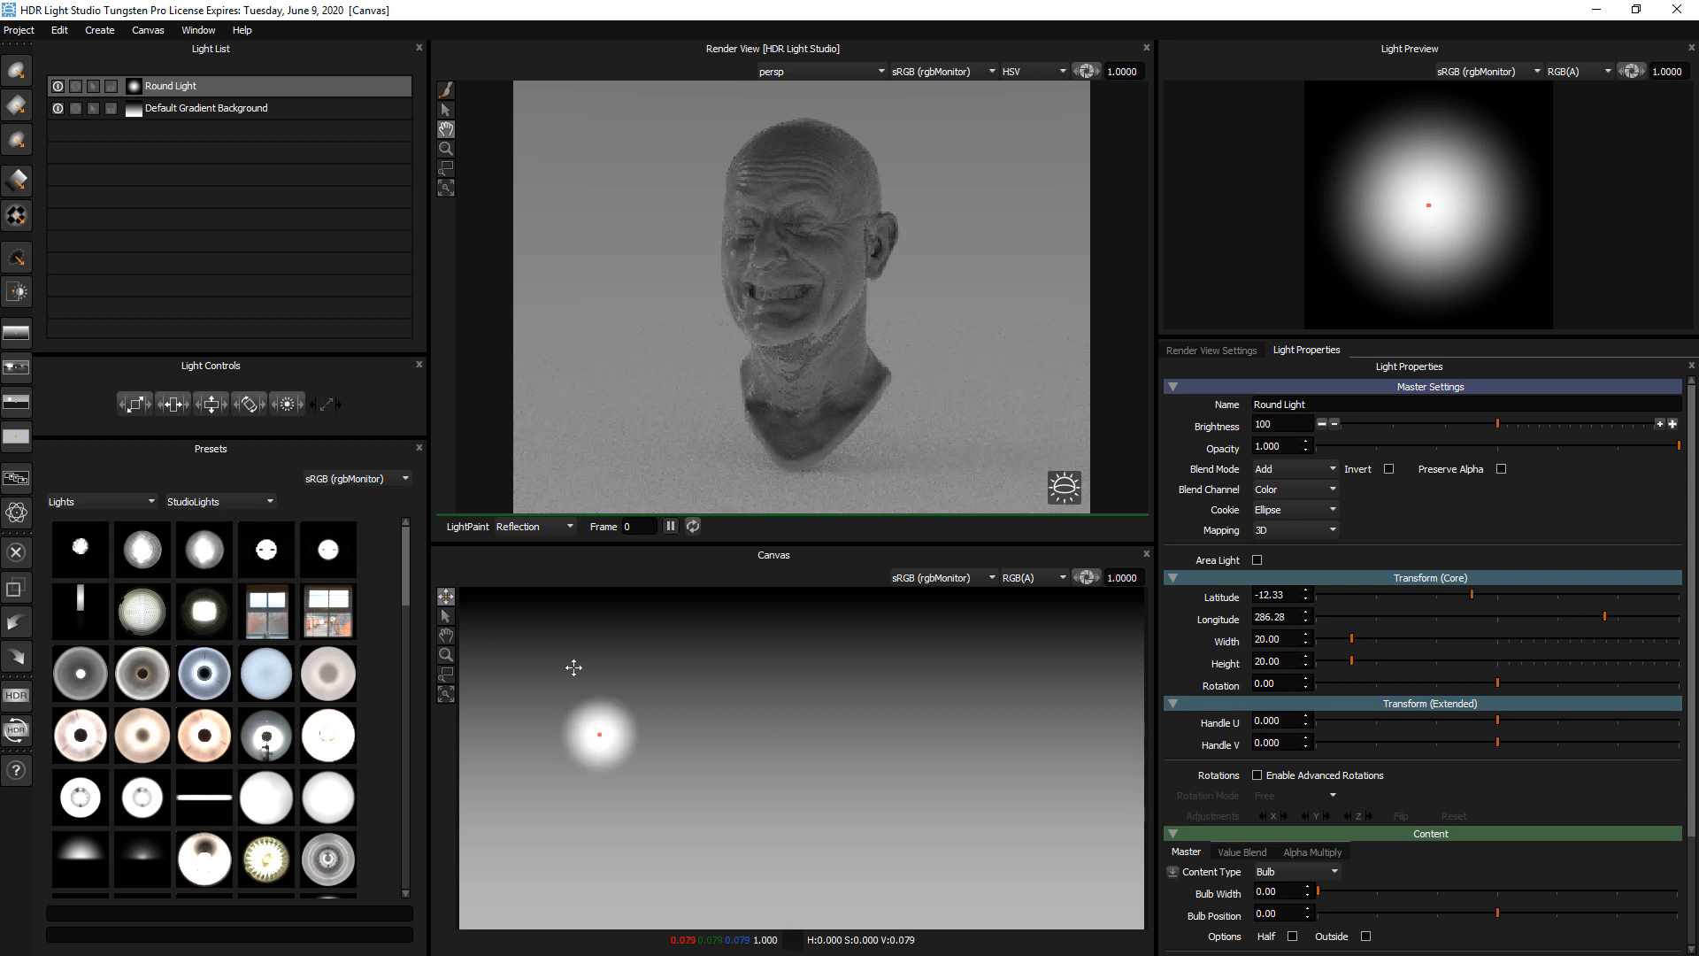
{"action": "left_click", "coordinate": [574, 662]}
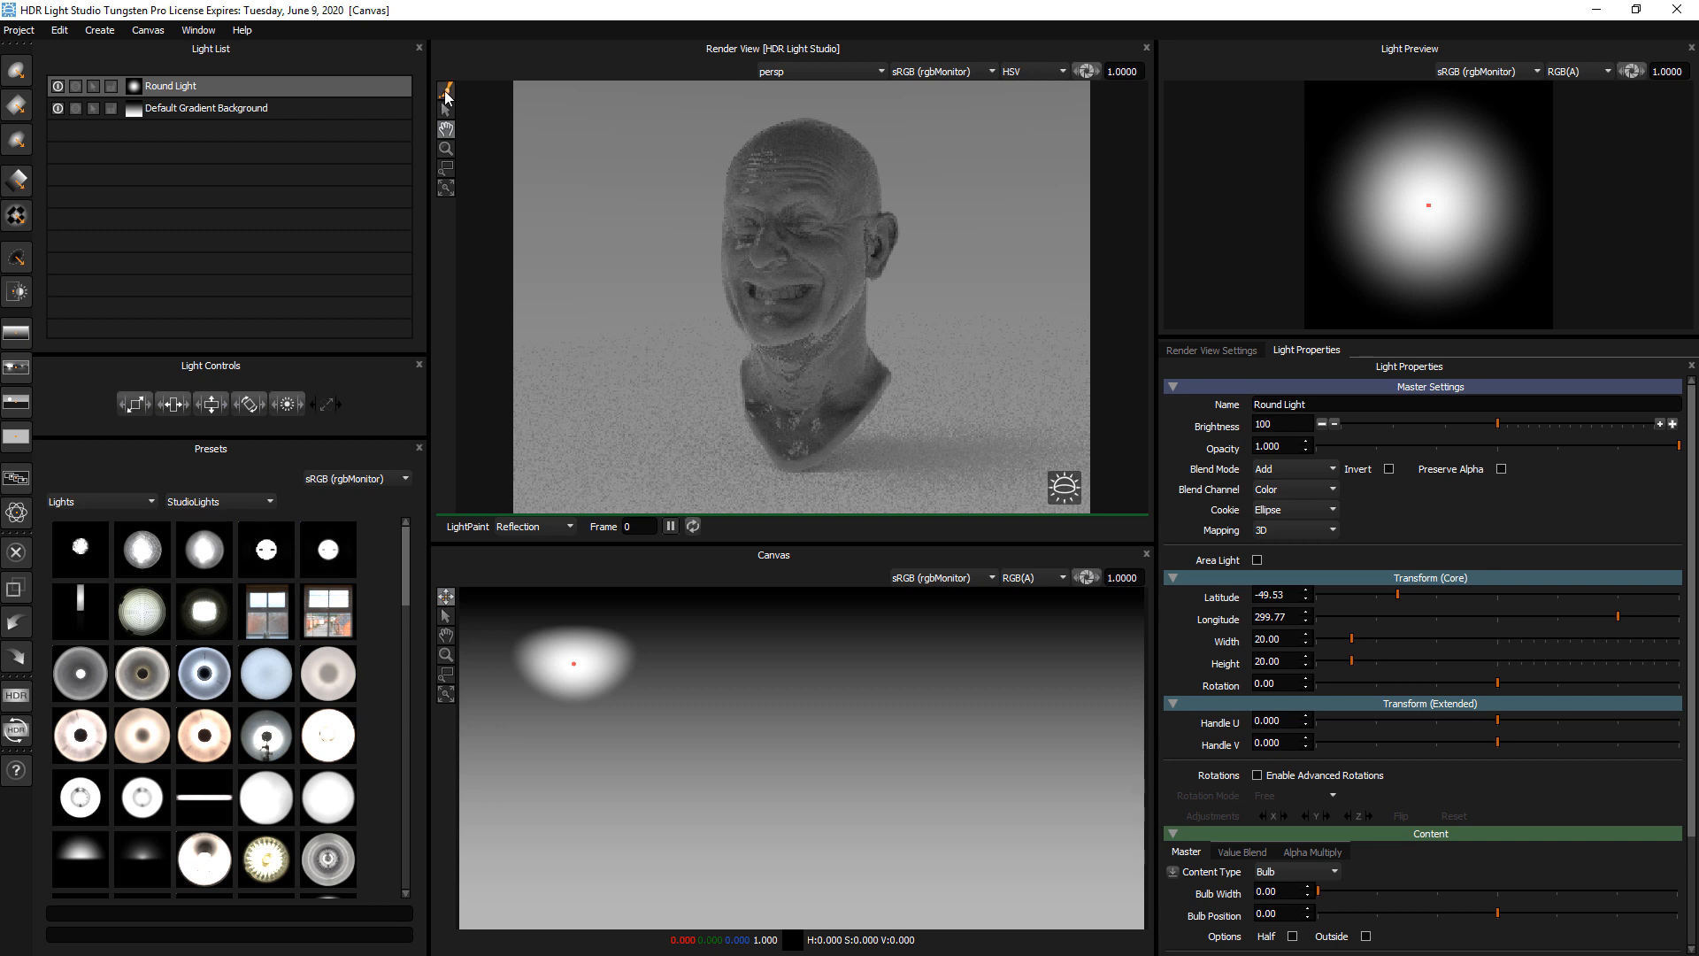
Activate LightPaint and place the round light's reflection on the cheek near the visible ear, at about latitude -8, longitude 120
{"action": "left_click", "coordinate": [446, 90]}
{"action": "left_click", "coordinate": [181, 90]}
{"action": "left_click_drag", "start_coordinate": [757, 139], "coordinate": [857, 140]}
{"action": "mouse_move", "coordinate": [864, 265]}
{"action": "left_mouse_down"}
{"action": "mouse_move", "coordinate": [837, 255]}
{"action": "mouse_move", "coordinate": [863, 252]}
{"action": "mouse_move", "coordinate": [852, 263]}
{"action": "left_mouse_up"}
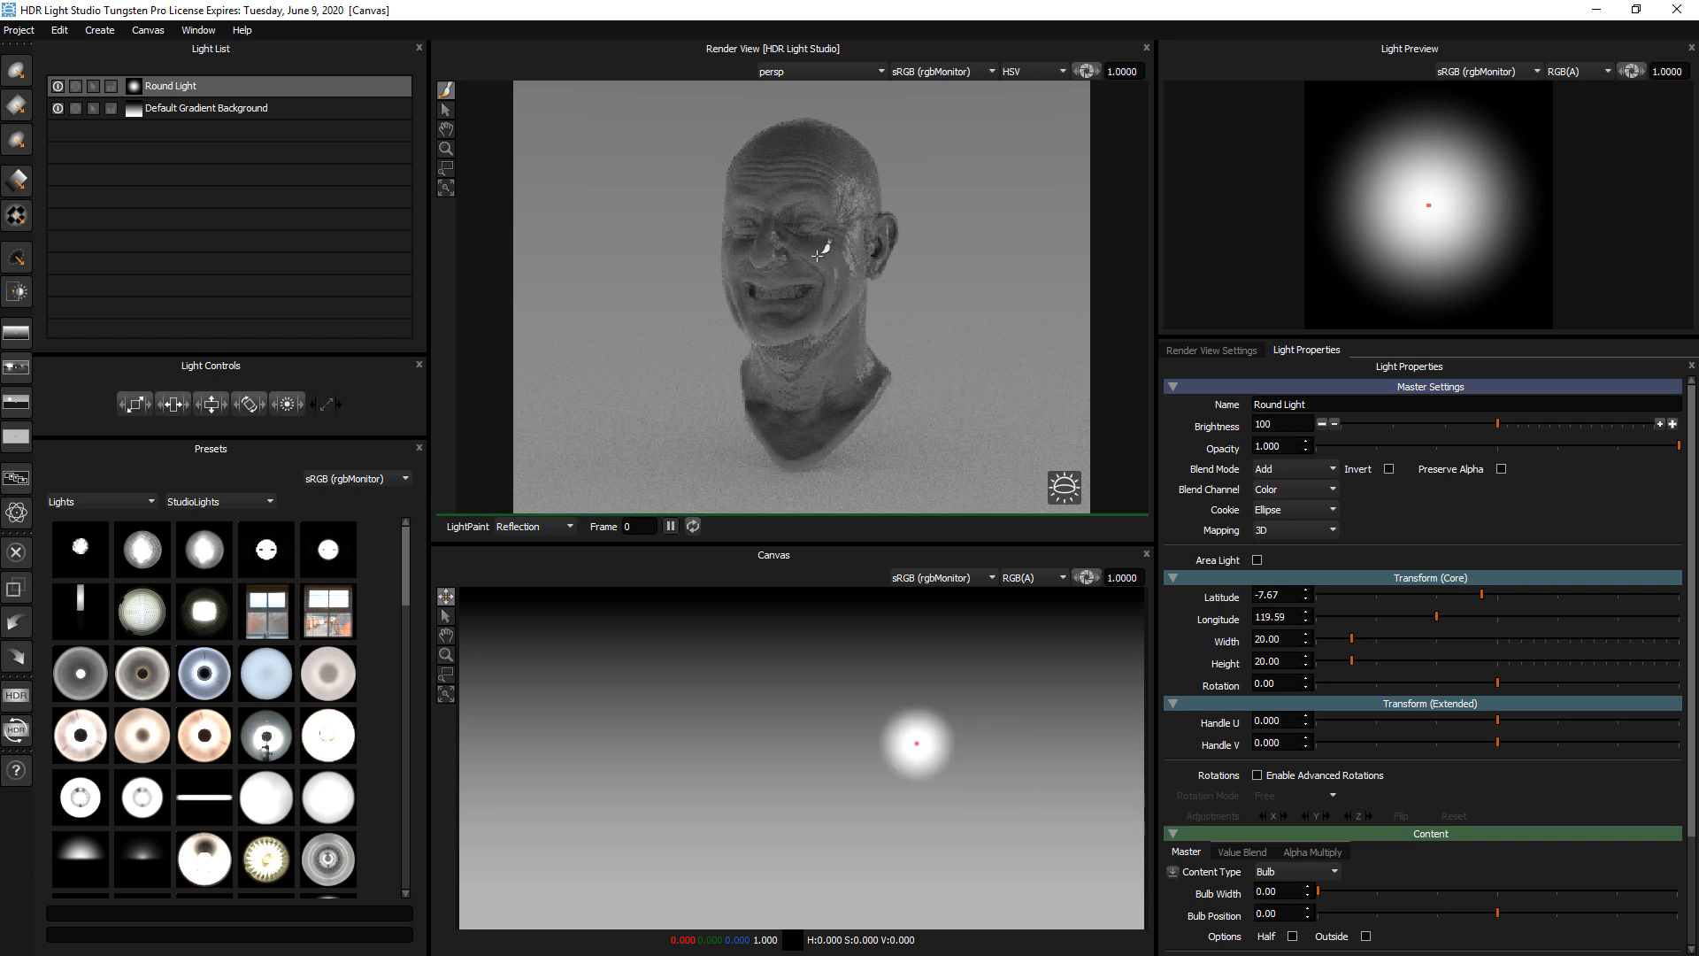
Set the Default Gradient Background's brightness to 13 and the Round Light's brightness to 433
{"action": "left_click", "coordinate": [223, 108]}
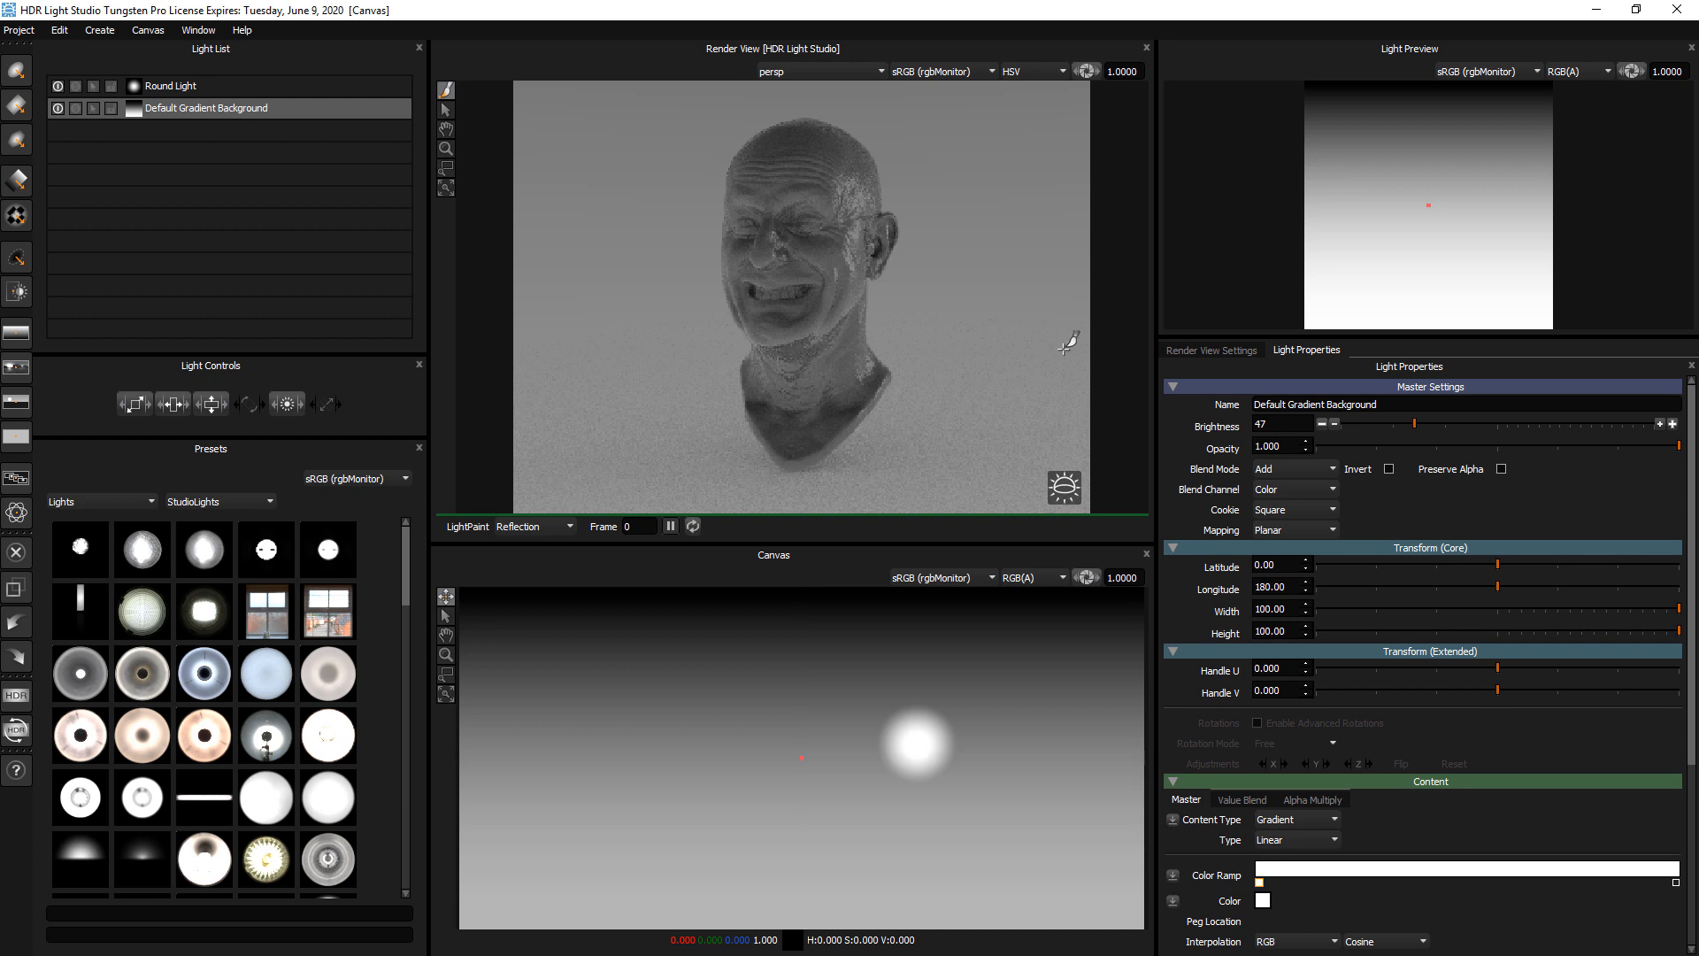
{"action": "left_click", "coordinate": [1363, 425]}
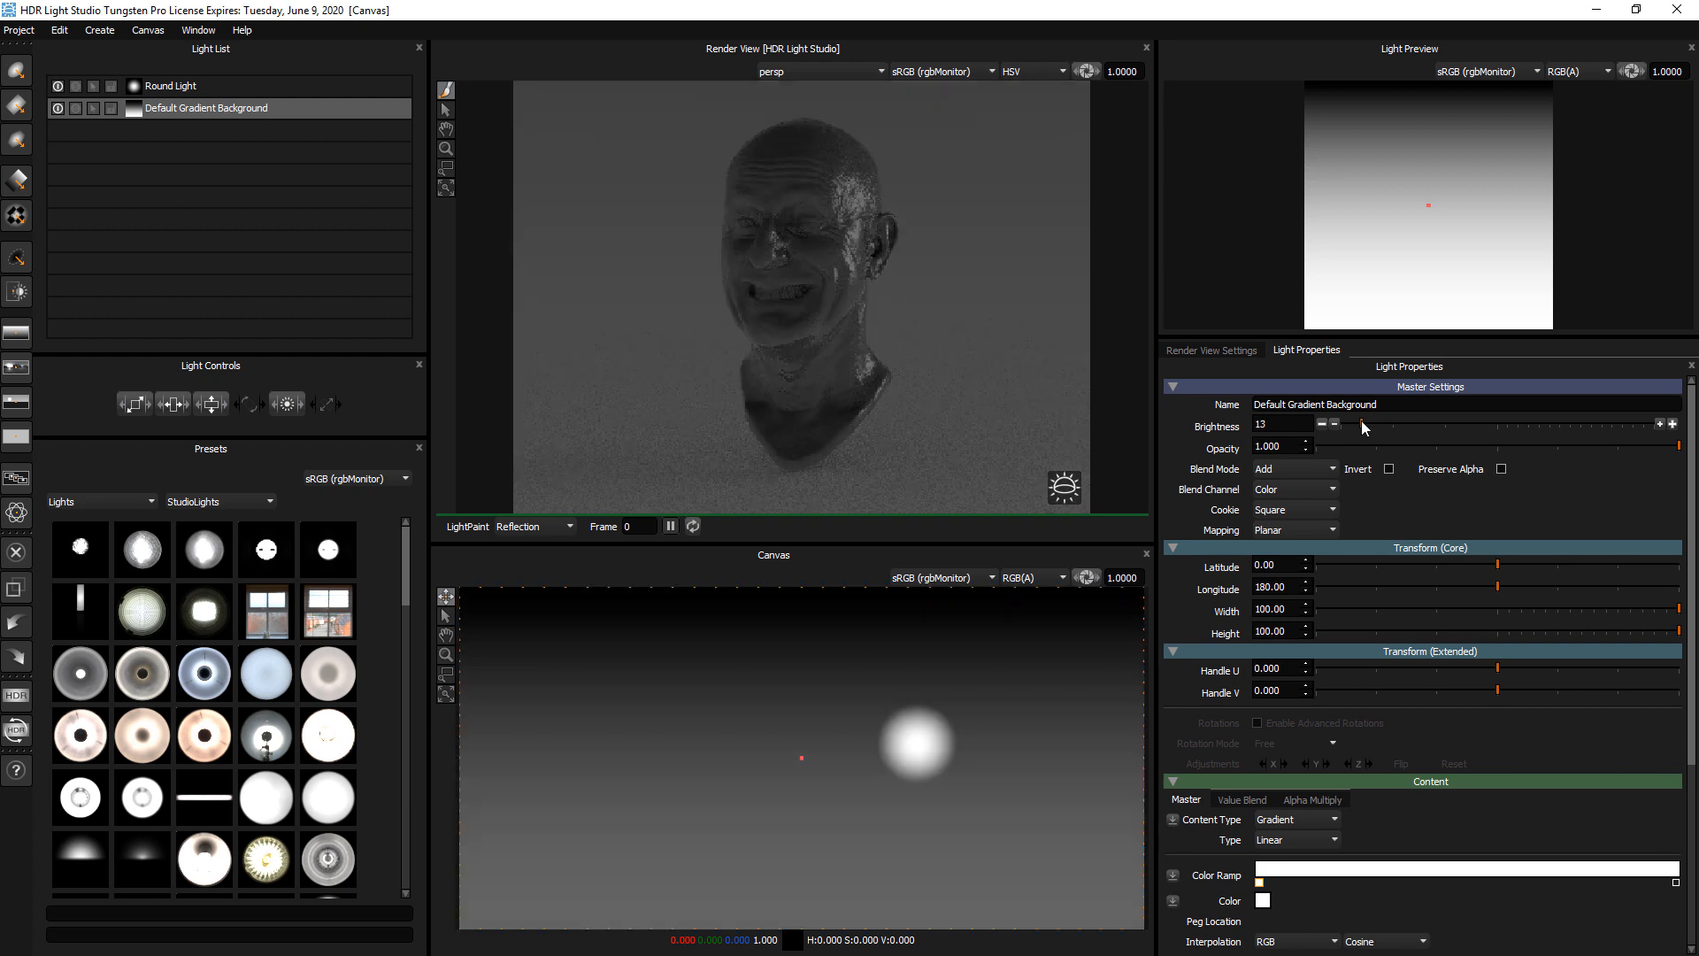
{"action": "left_click", "coordinate": [230, 85]}
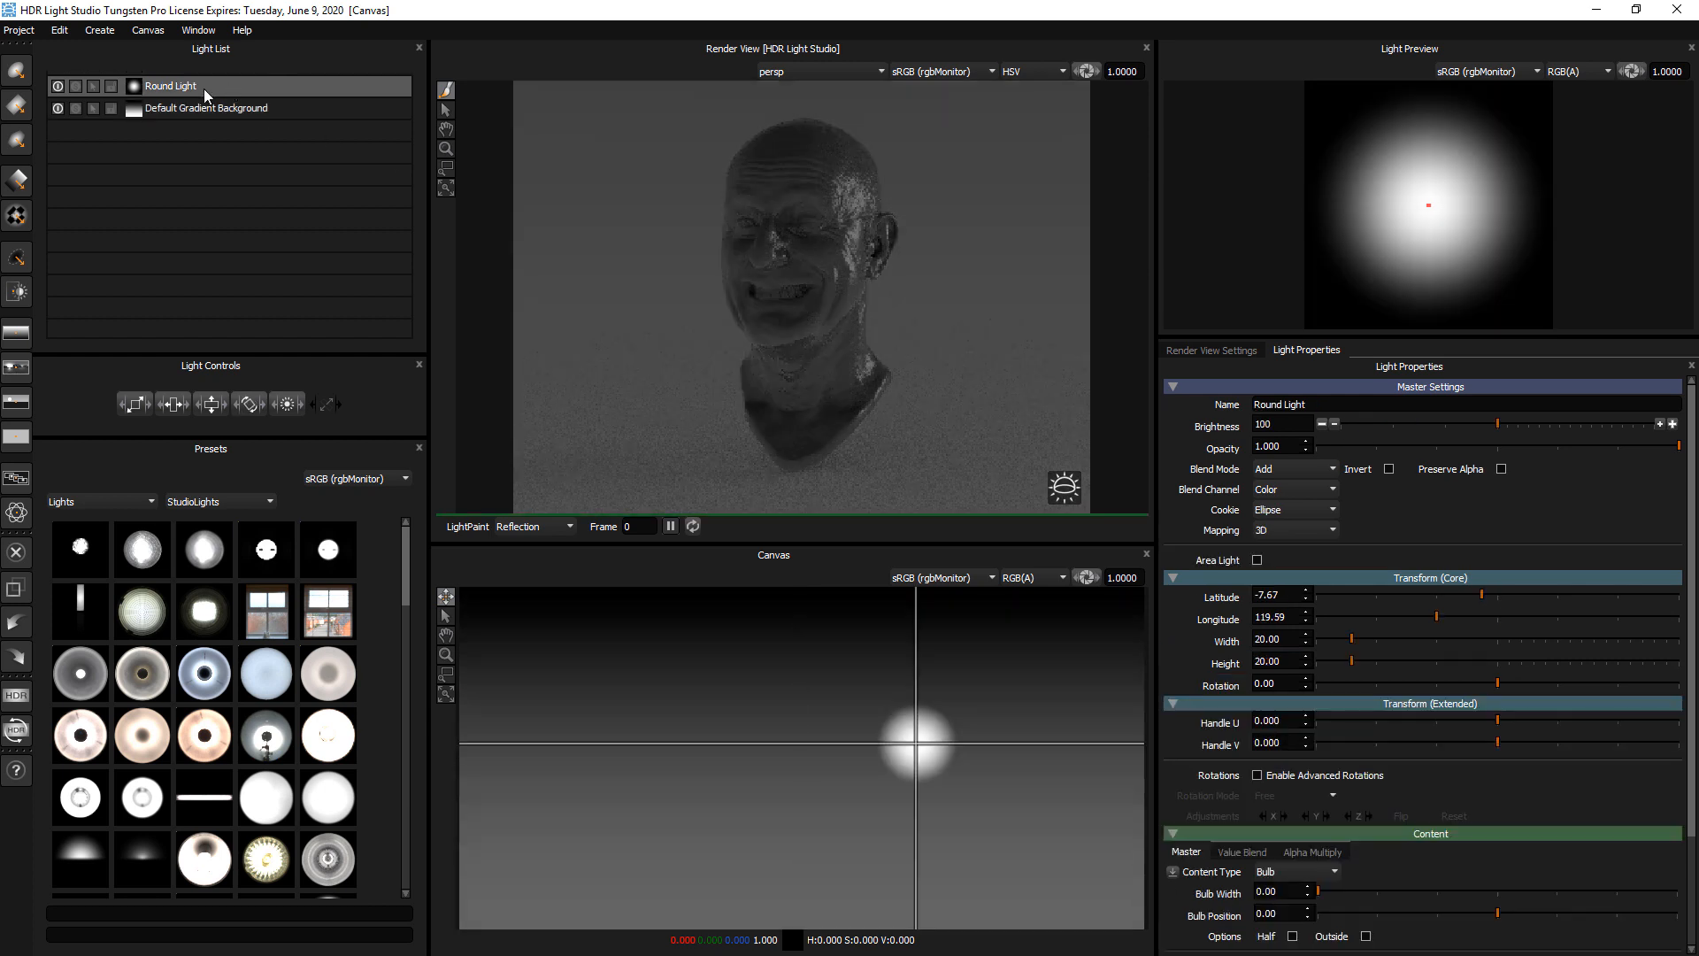
{"action": "left_click", "coordinate": [1526, 426]}
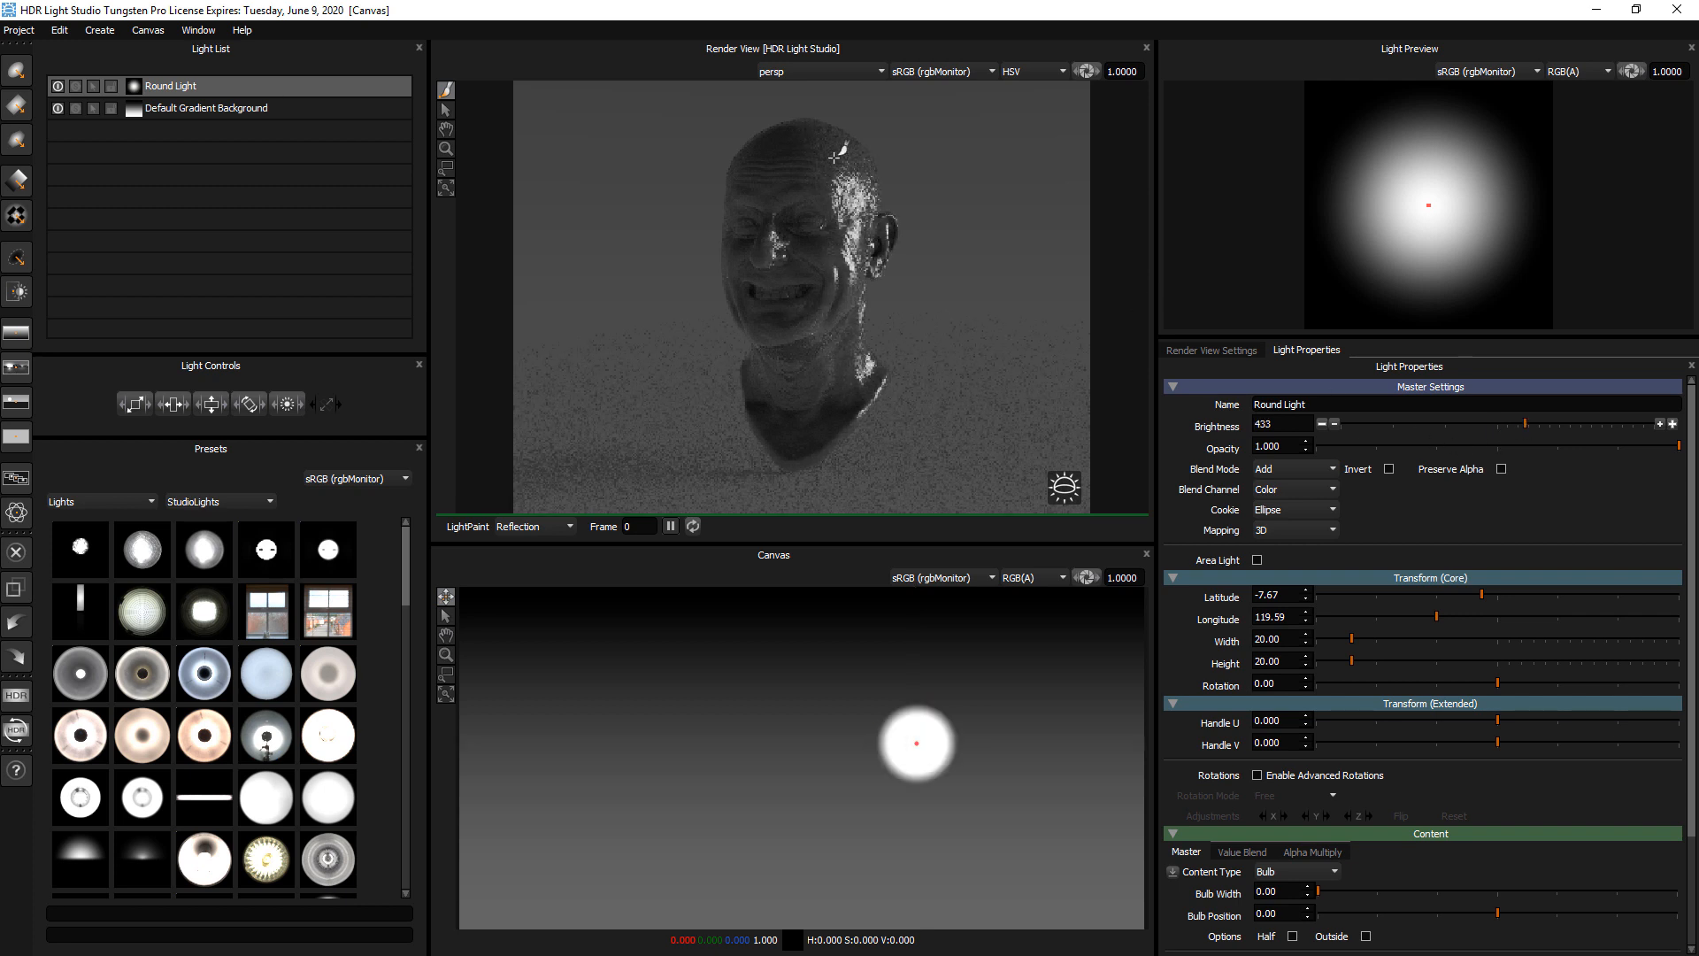
LightPaint the round light's reflection over the crown and onto the far side of the face, at about latitude 11, longitude 275
{"action": "left_click", "coordinate": [814, 136]}
{"action": "left_click", "coordinate": [779, 134]}
{"action": "left_click", "coordinate": [745, 156]}
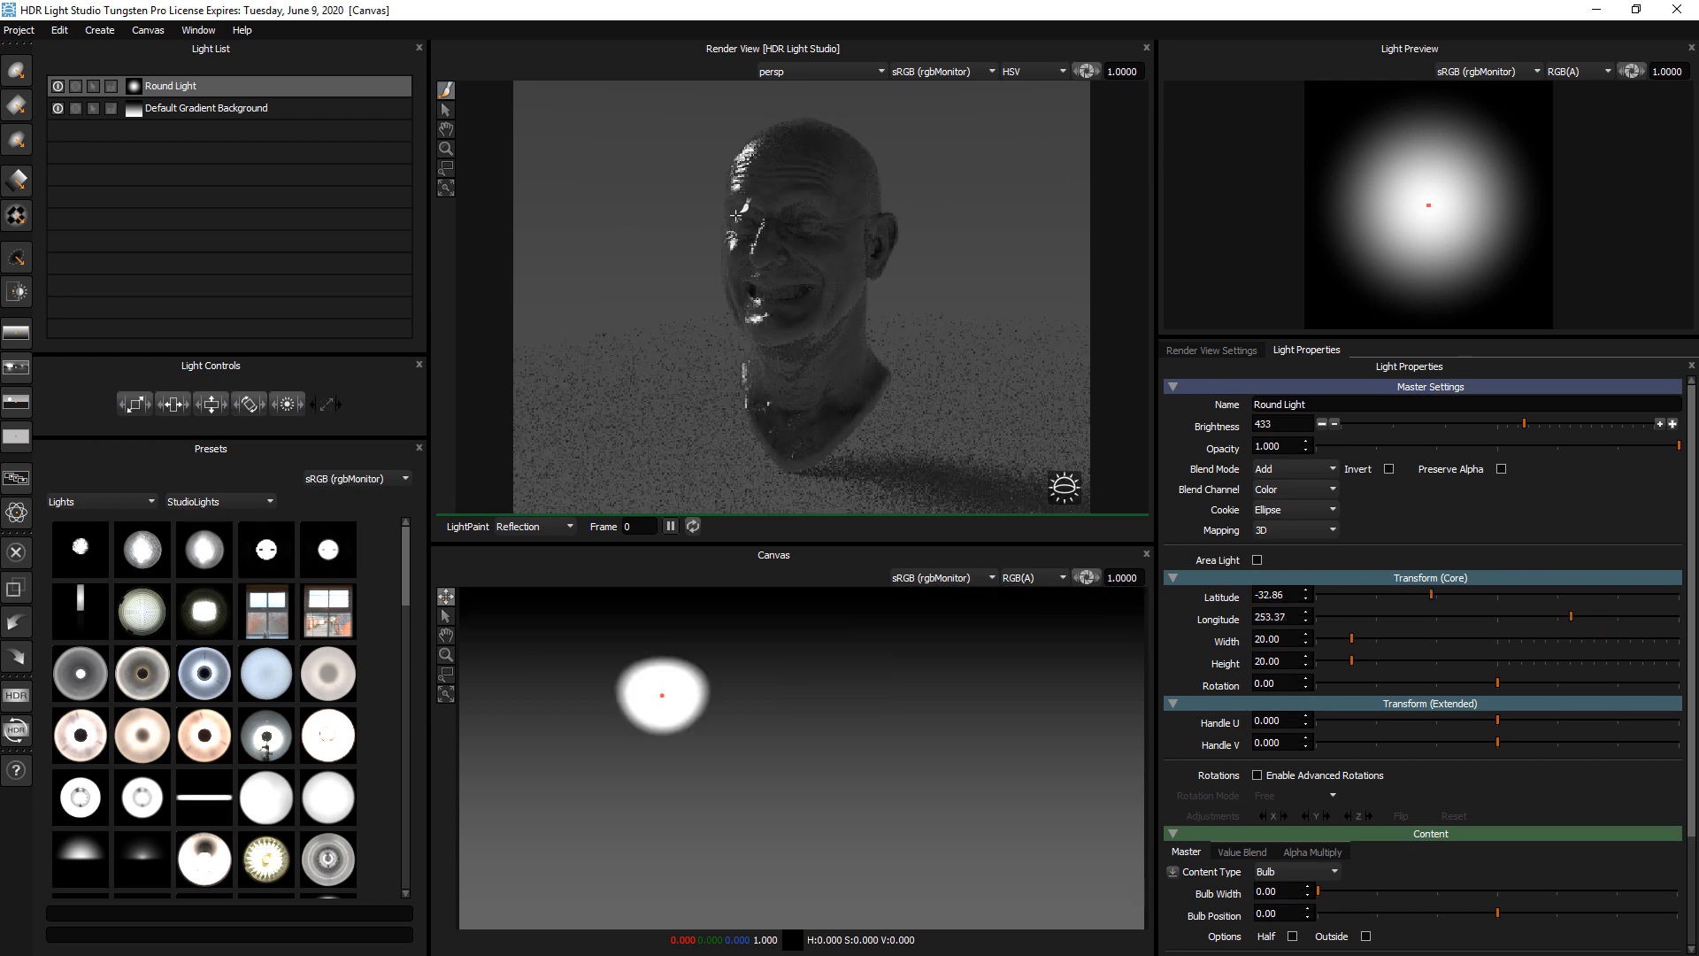
{"action": "left_click", "coordinate": [733, 257]}
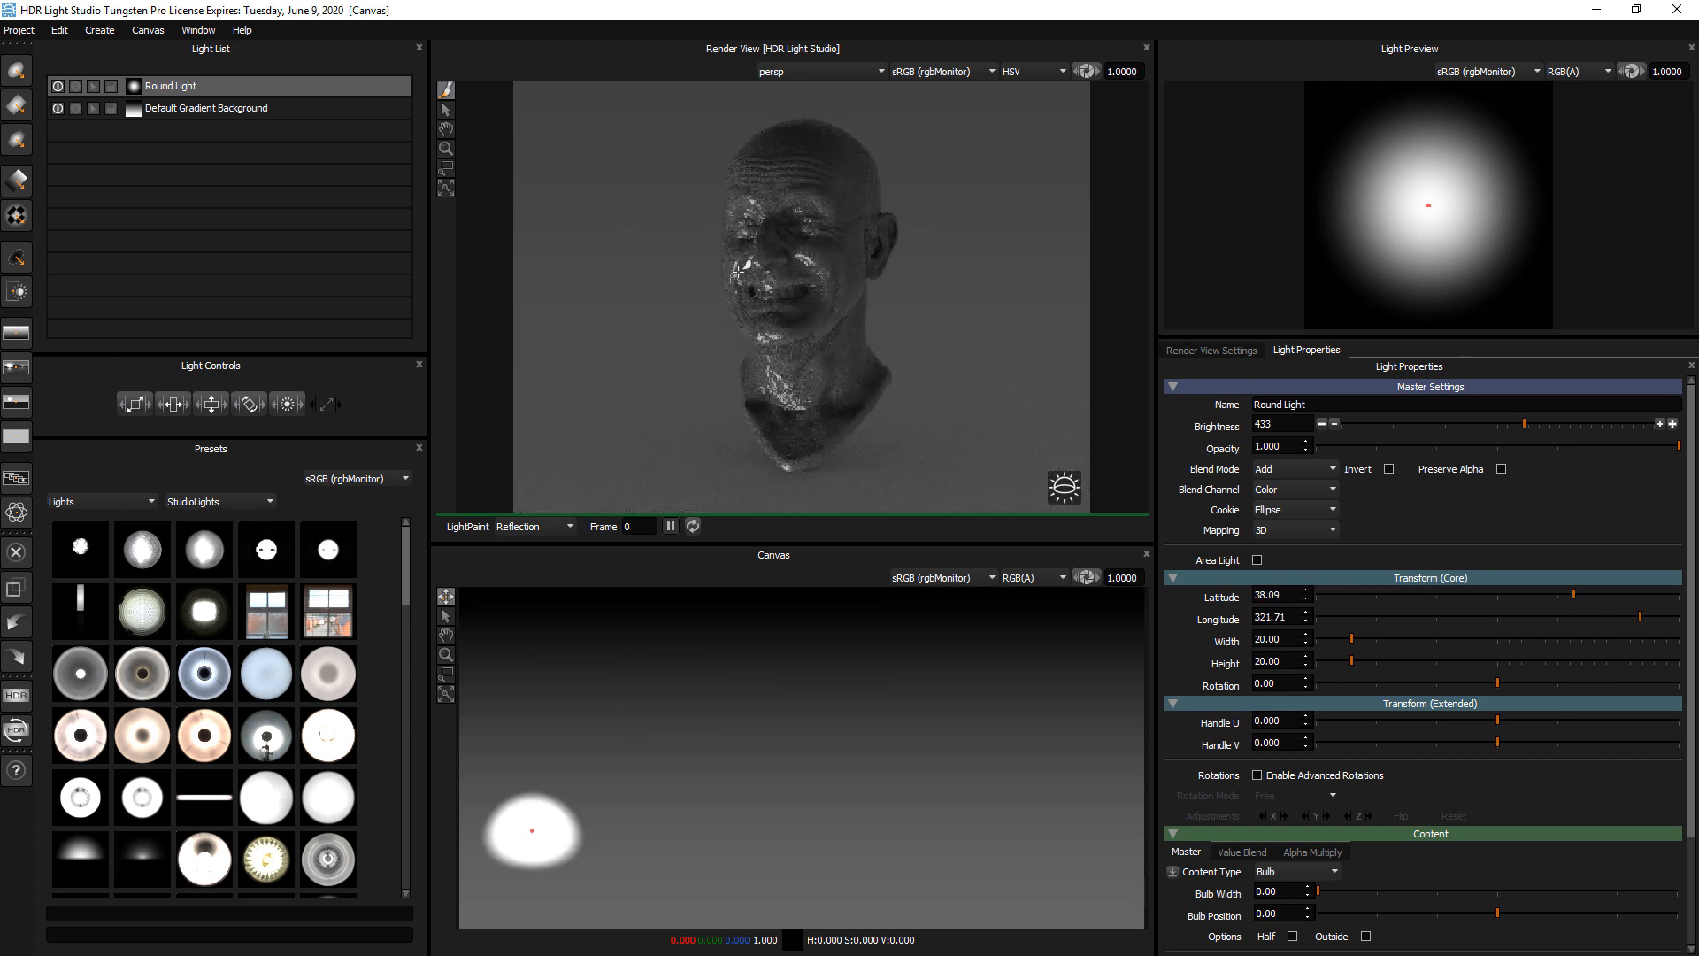
LightPaint the round light's reflection onto the cheek near the ear and up to the crown, at about latitude -37, longitude 154
{"action": "left_click", "coordinate": [852, 262]}
{"action": "left_click_drag", "start_coordinate": [854, 286], "coordinate": [849, 266]}
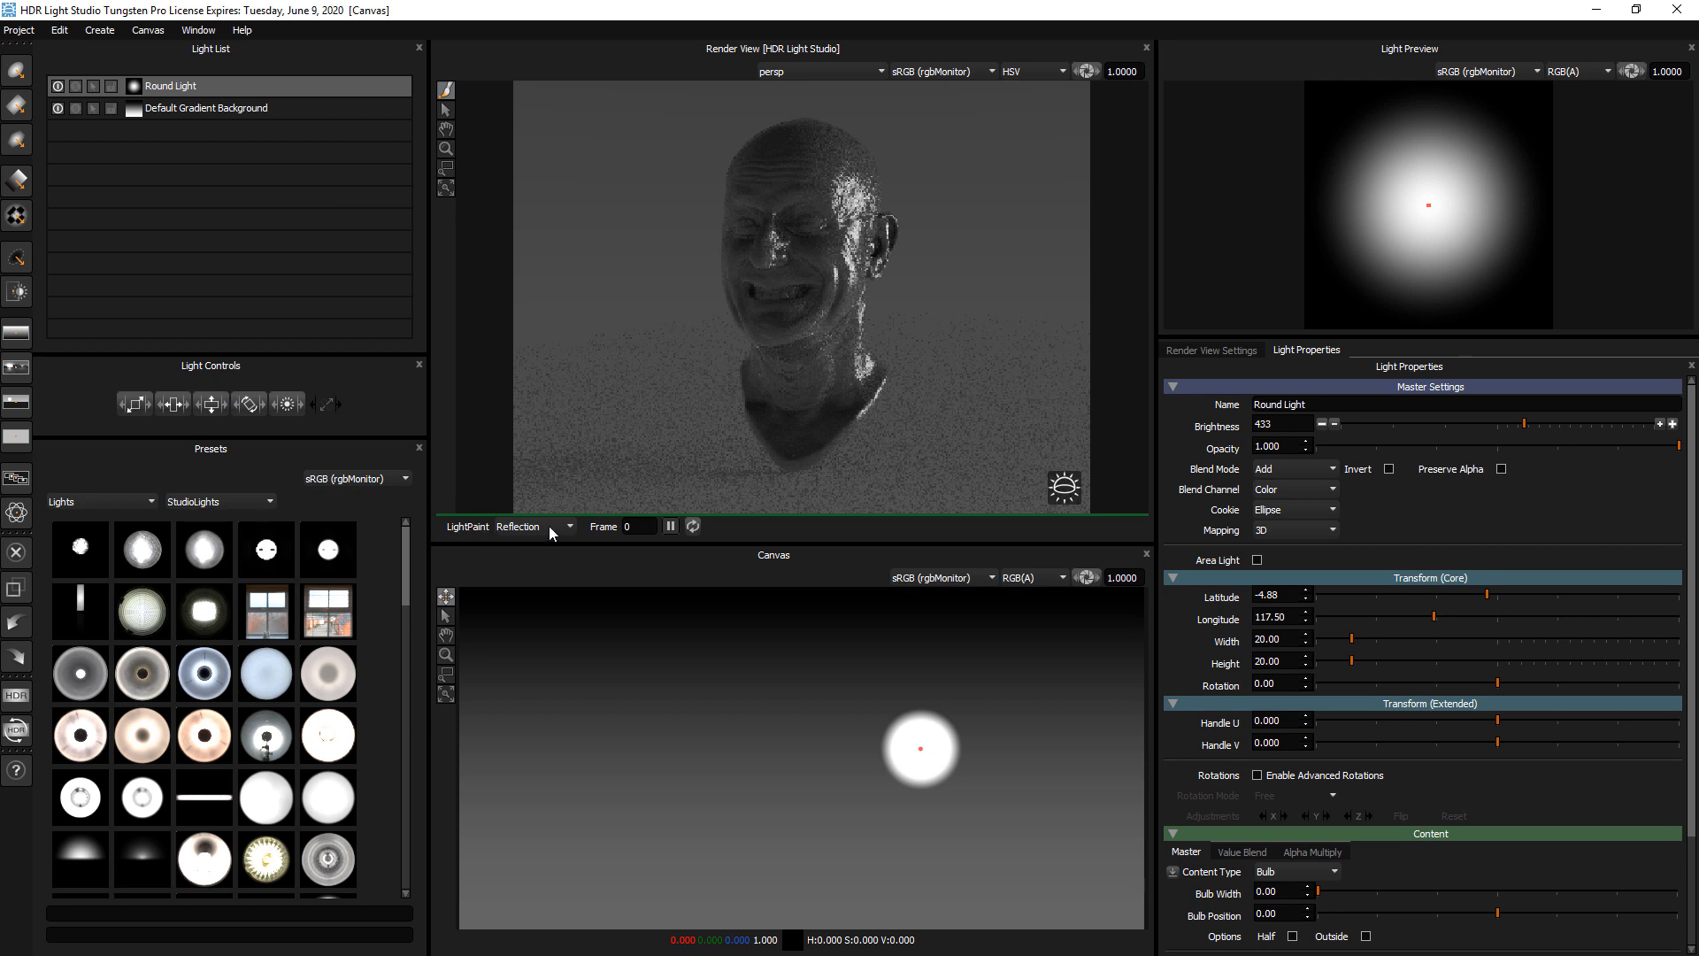
{"action": "left_click", "coordinate": [839, 146]}
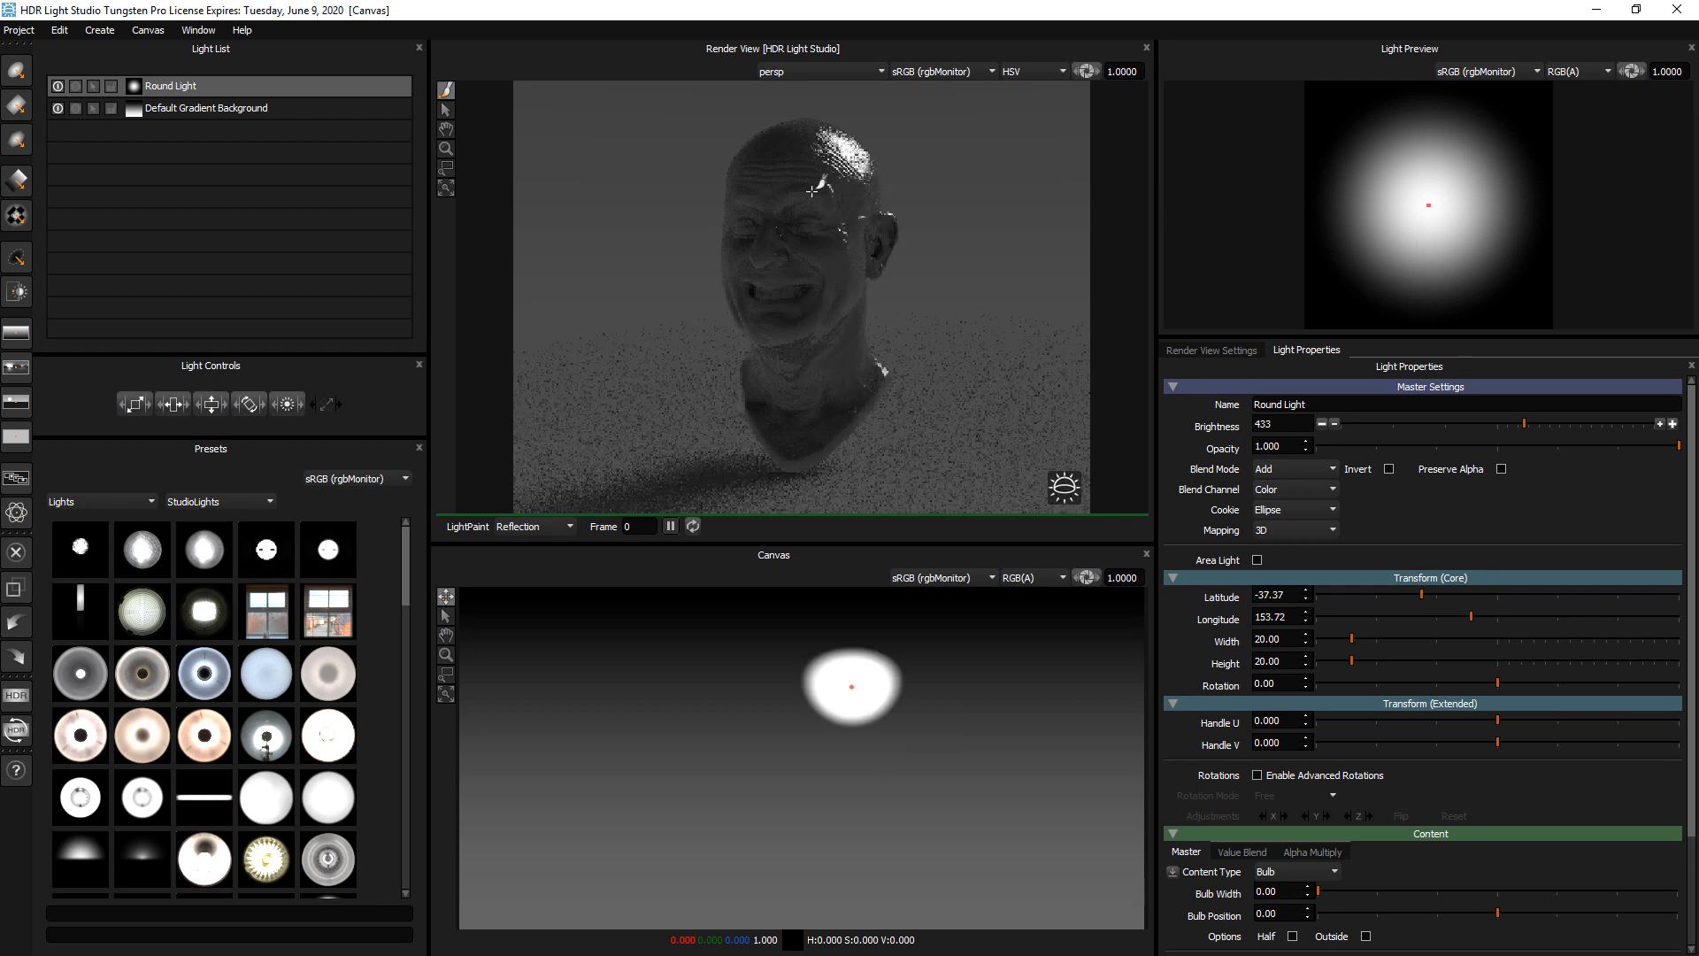
Switch LightPaint to Rim and place the round light behind the head at several spots, ending above the crown at about latitude -10, longitude 199
{"action": "left_click", "coordinate": [530, 528]}
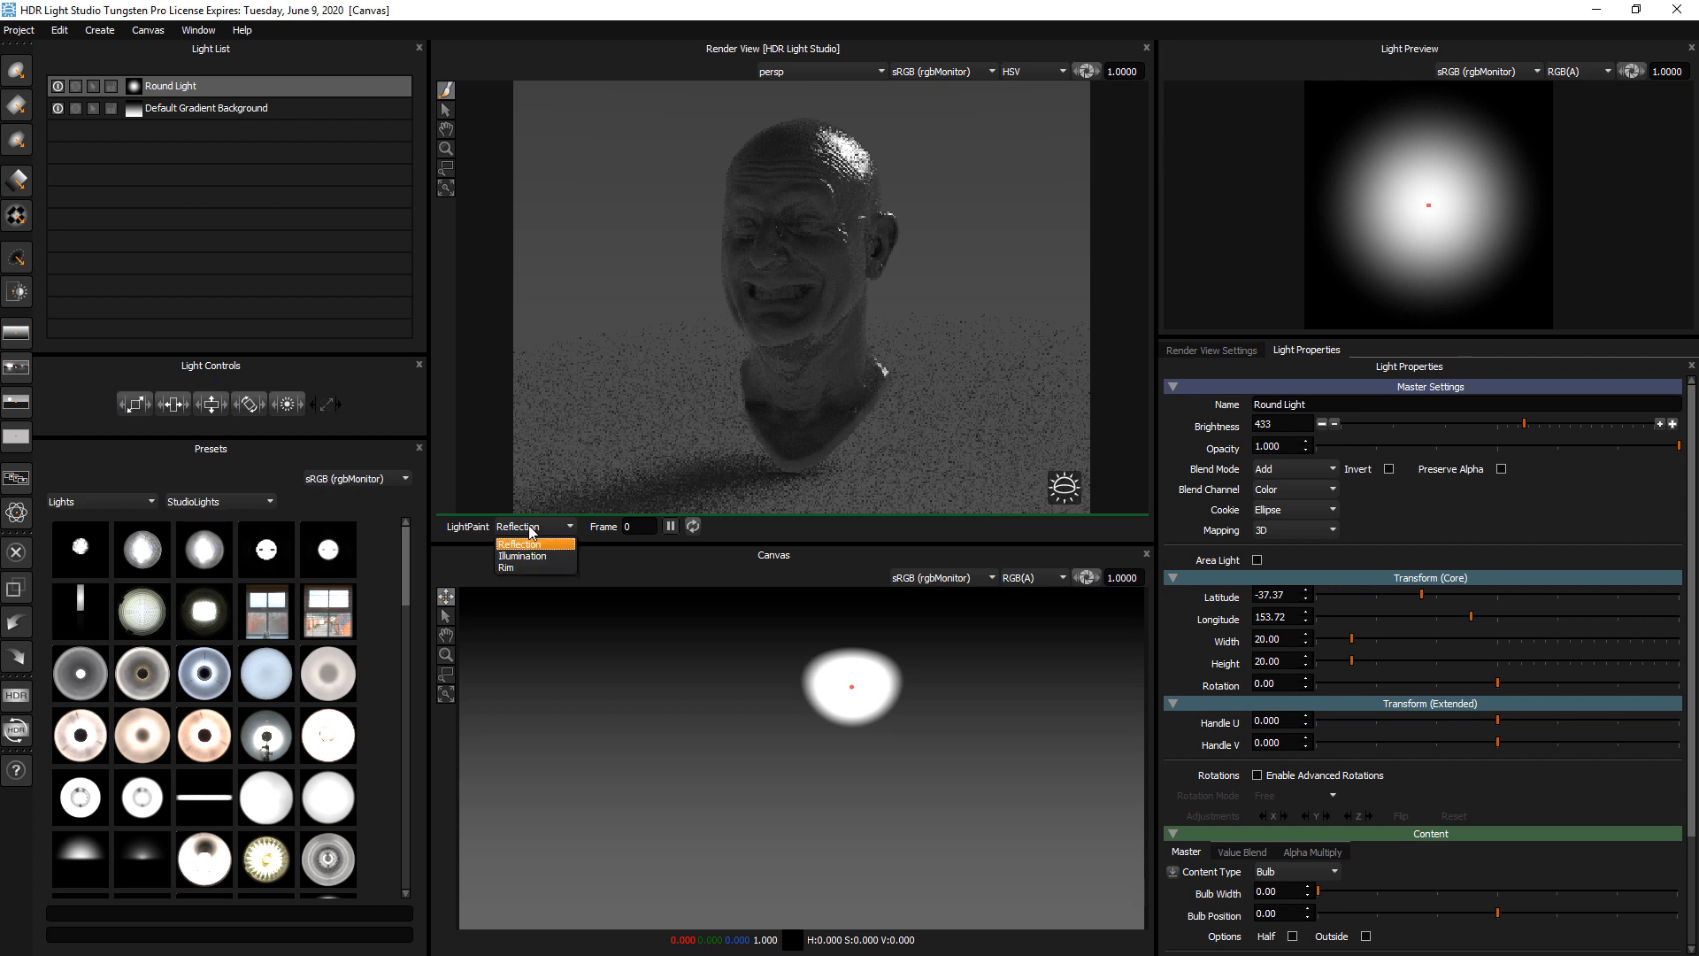
{"action": "left_click", "coordinate": [519, 567]}
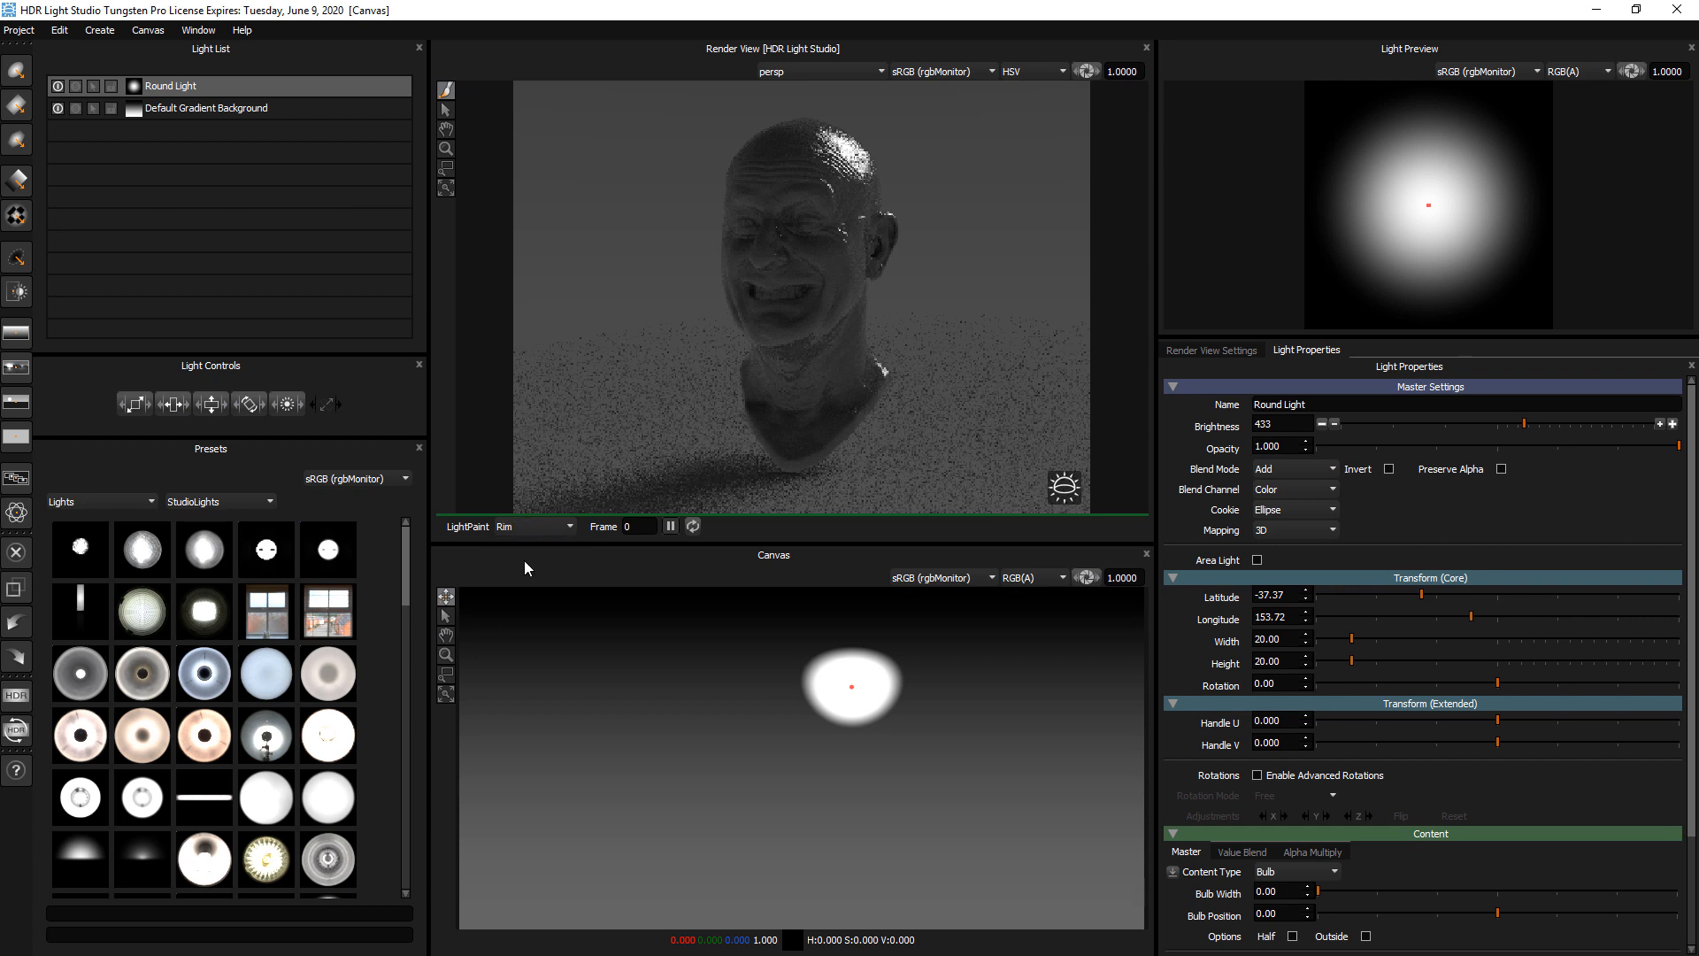
{"action": "left_click", "coordinate": [652, 129]}
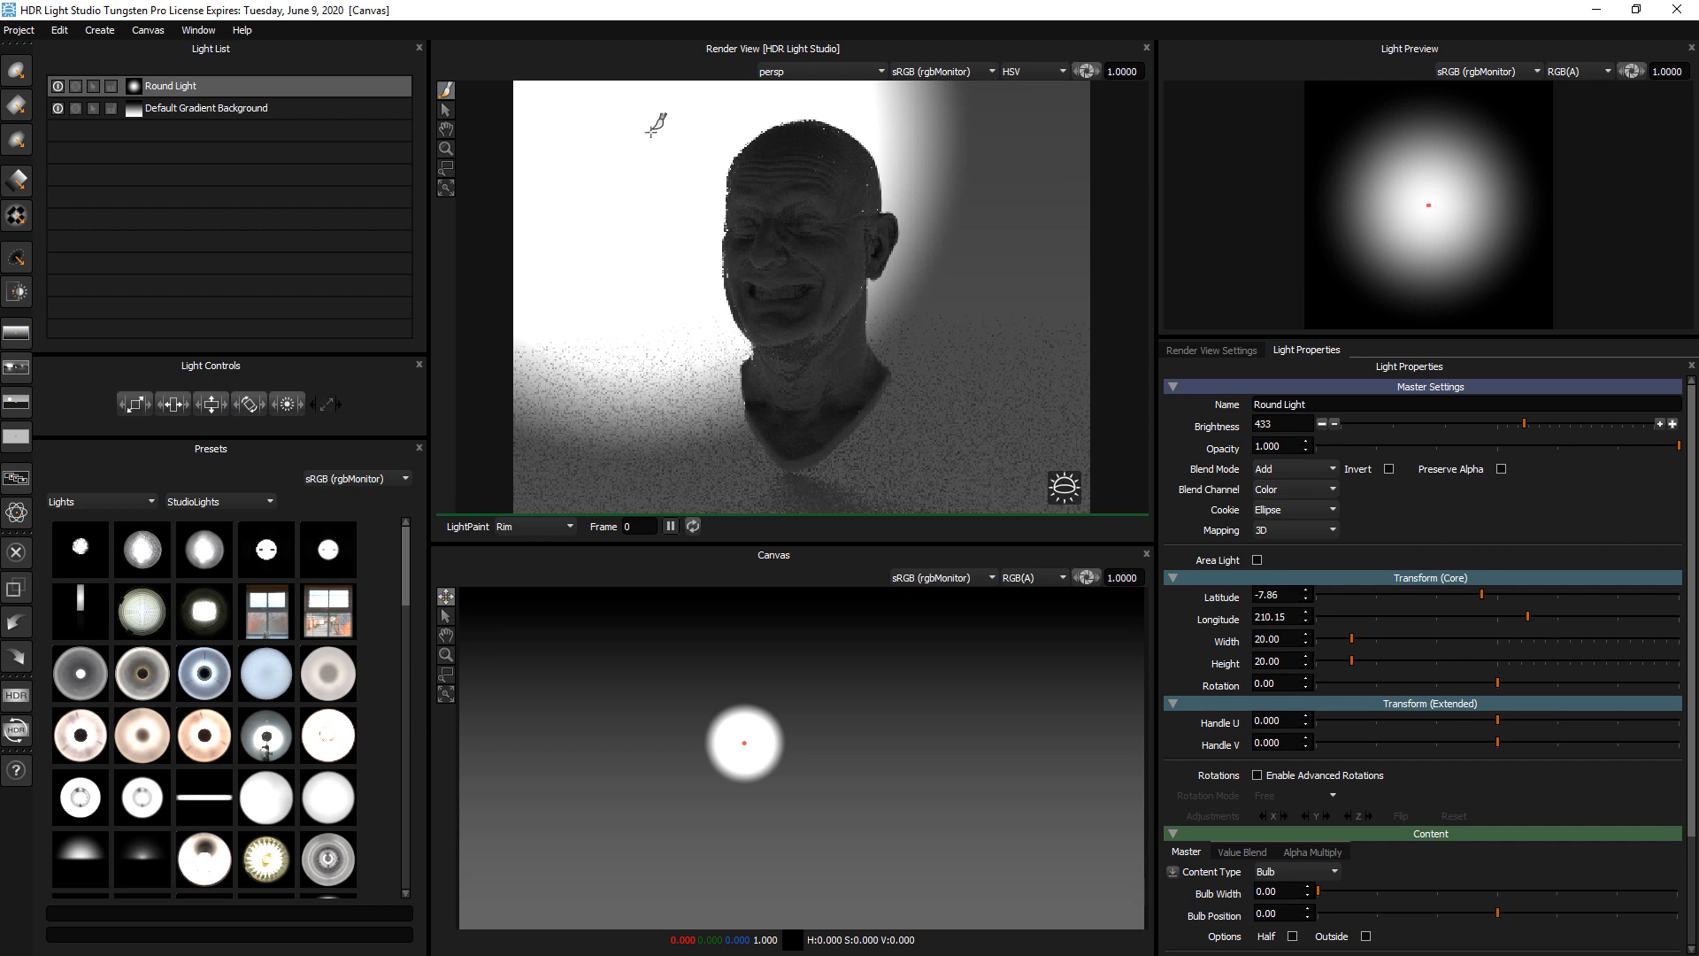
{"action": "left_click", "coordinate": [1028, 116]}
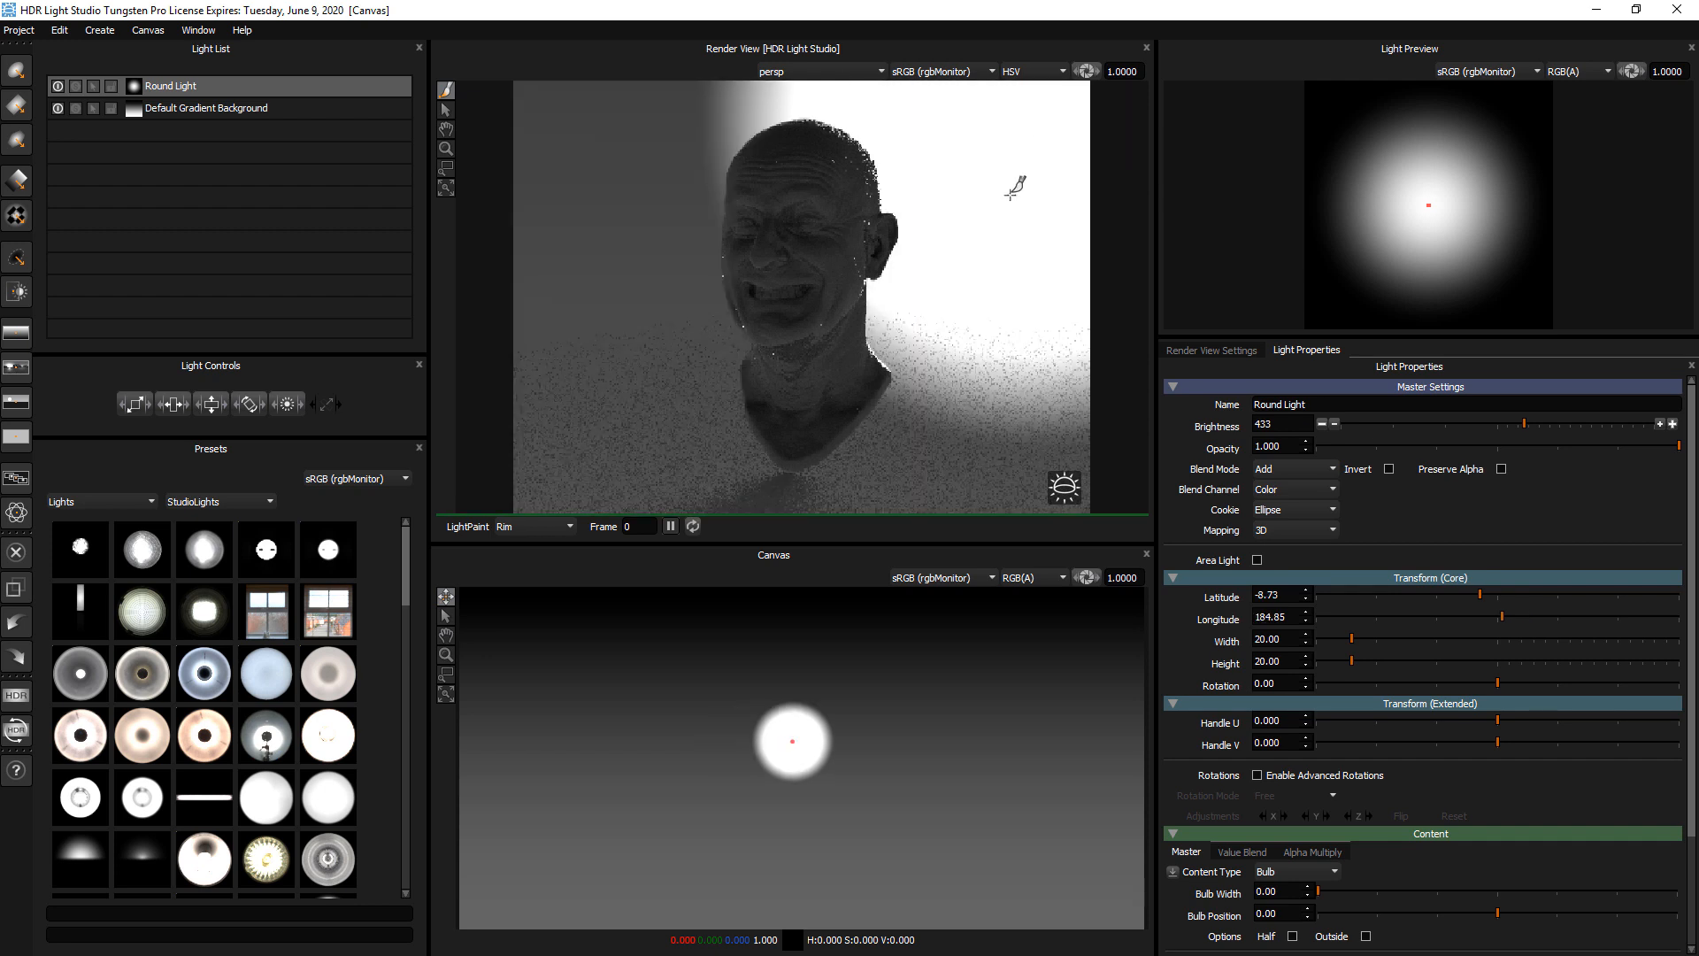
{"action": "left_click", "coordinate": [1025, 449]}
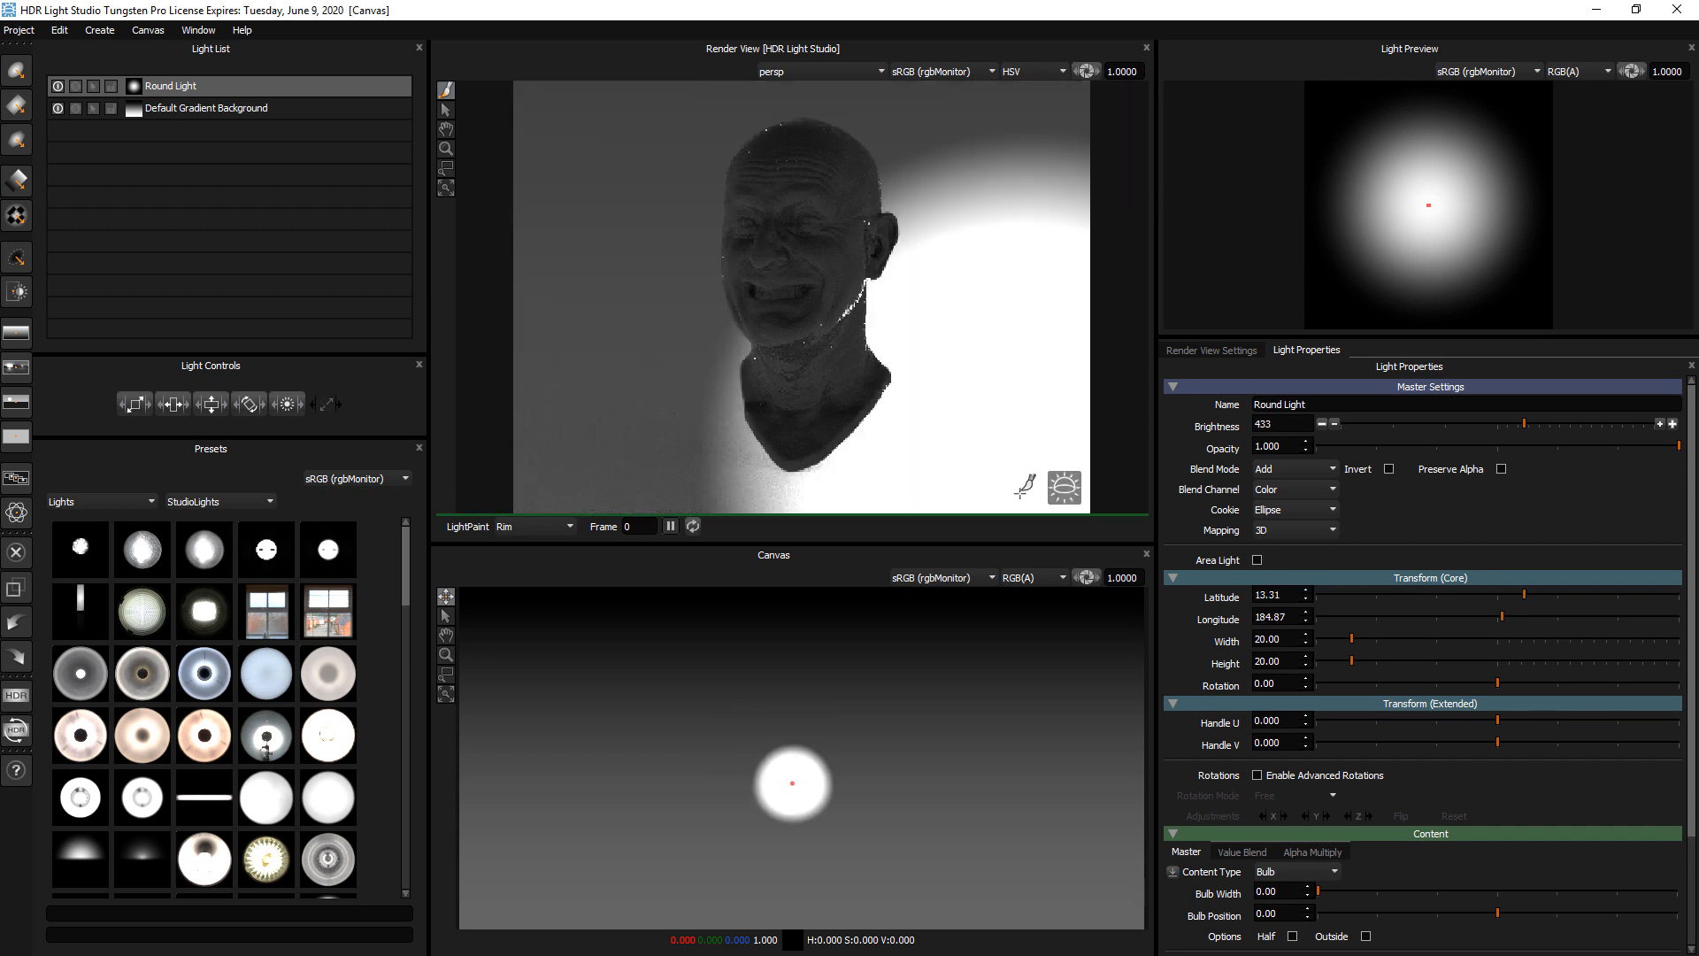
{"action": "left_click", "coordinate": [1020, 482]}
{"action": "left_click", "coordinate": [533, 484]}
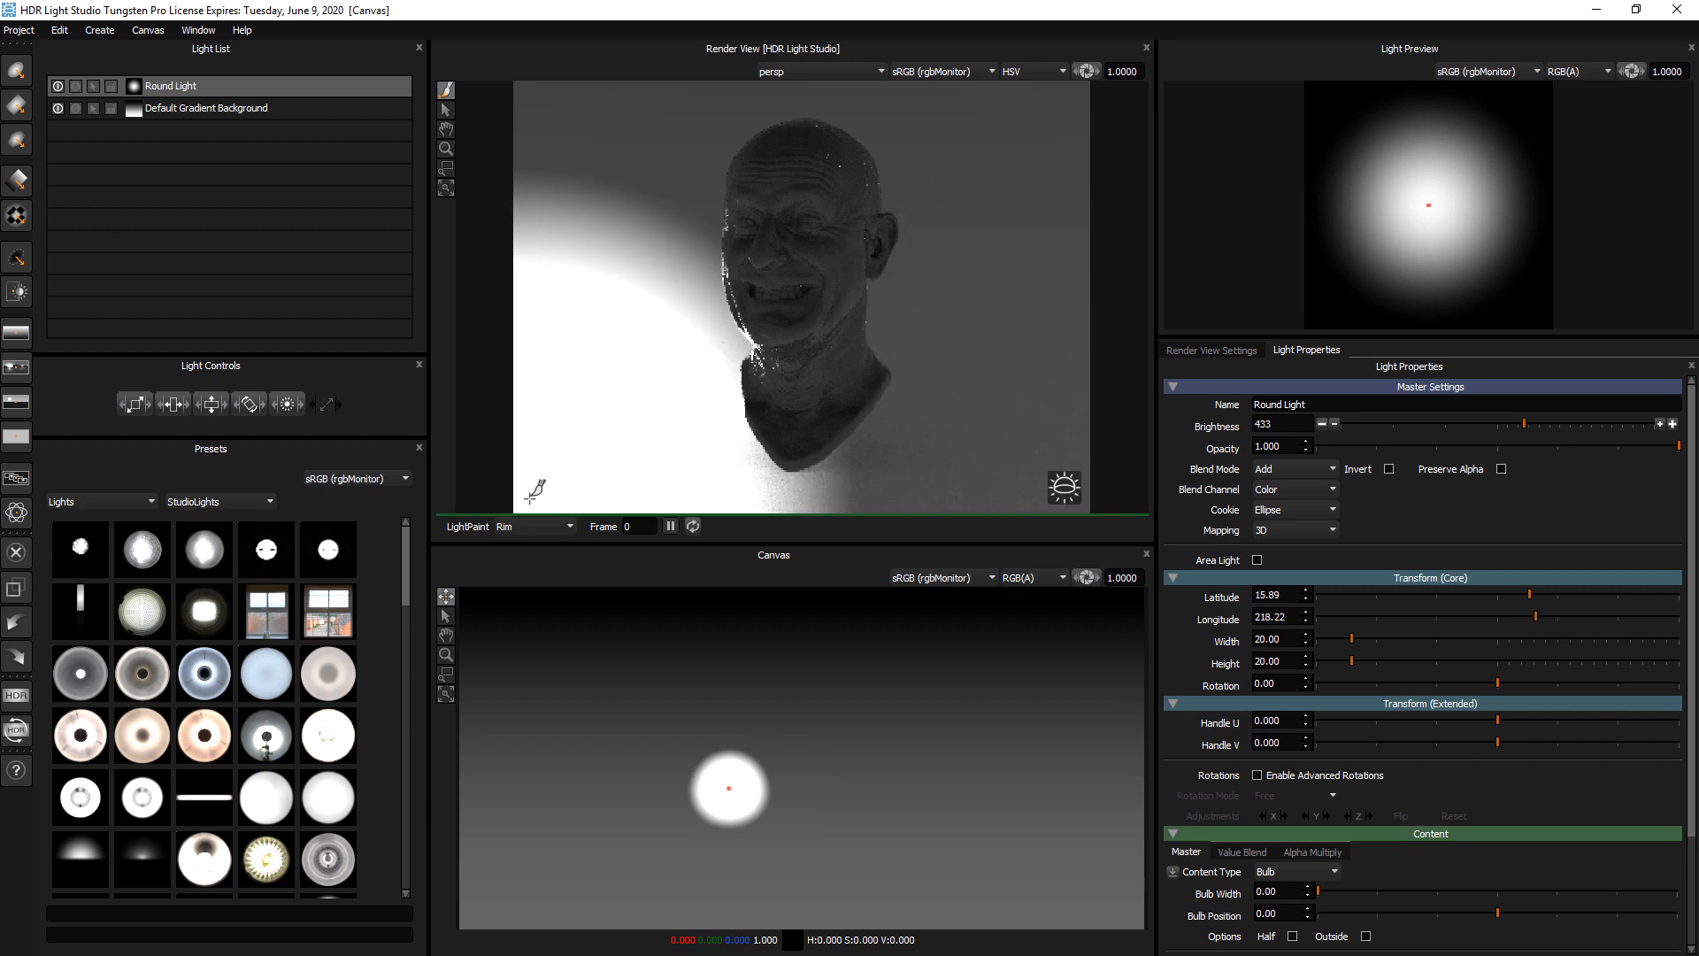
{"action": "left_click", "coordinate": [821, 104]}
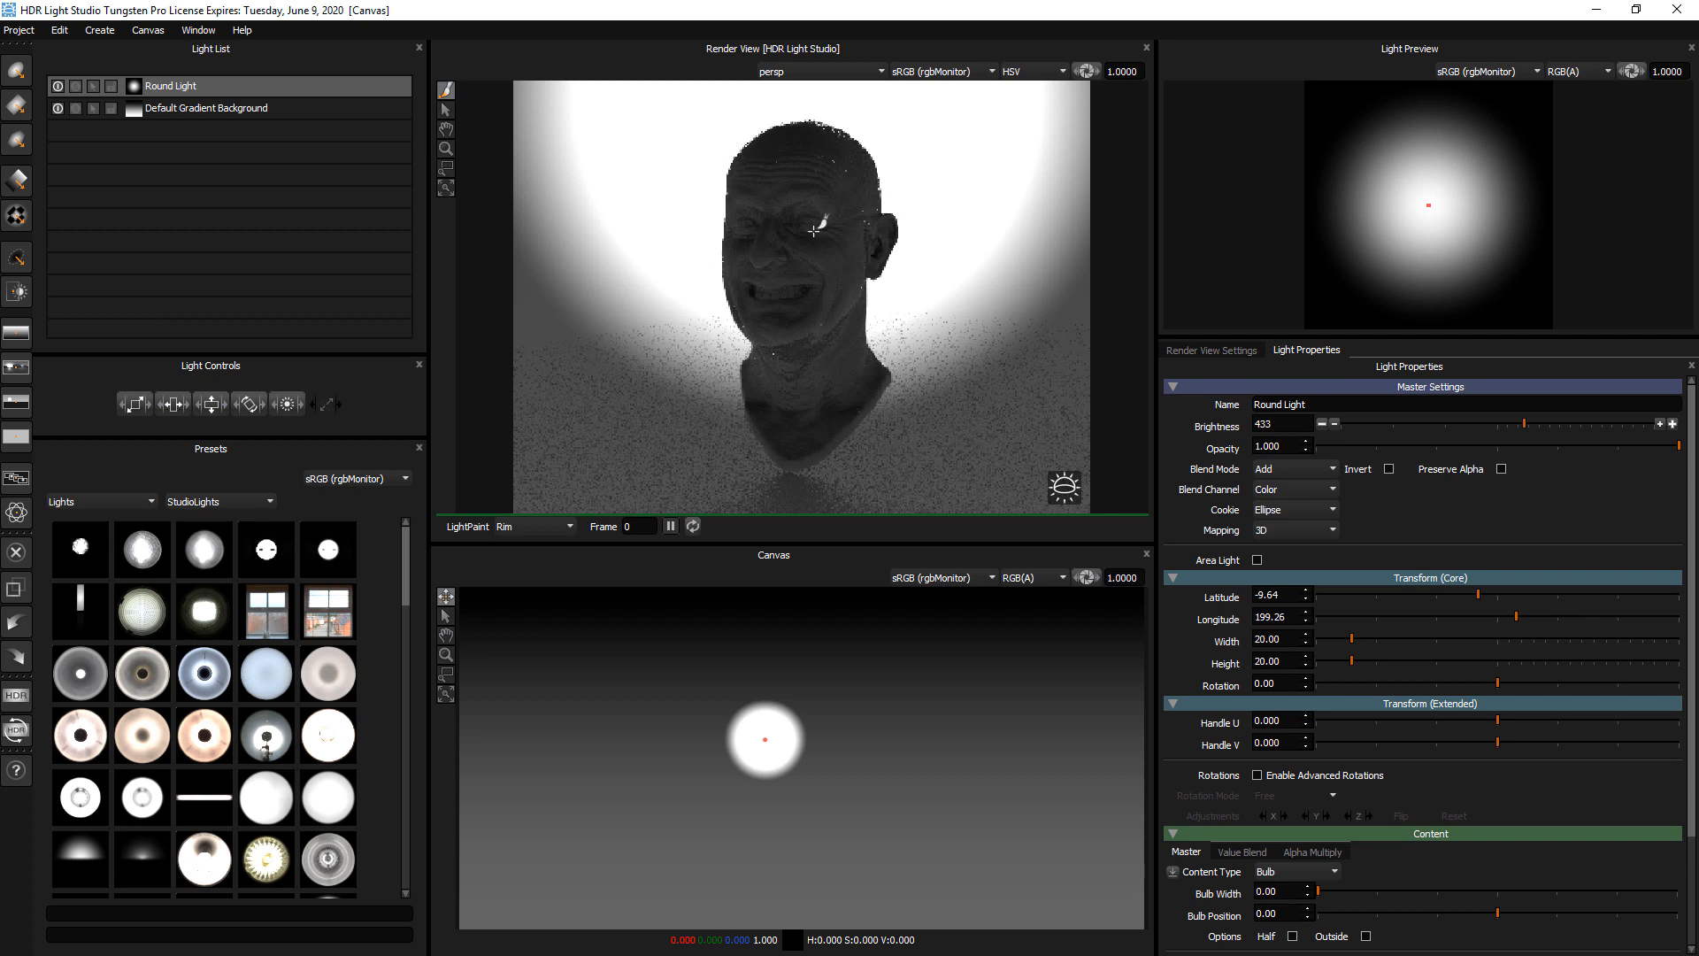
Switch LightPaint to Illumination and paint the round light on the crown's ear side, at about latitude -22, longitude 65
{"action": "left_click", "coordinate": [521, 556]}
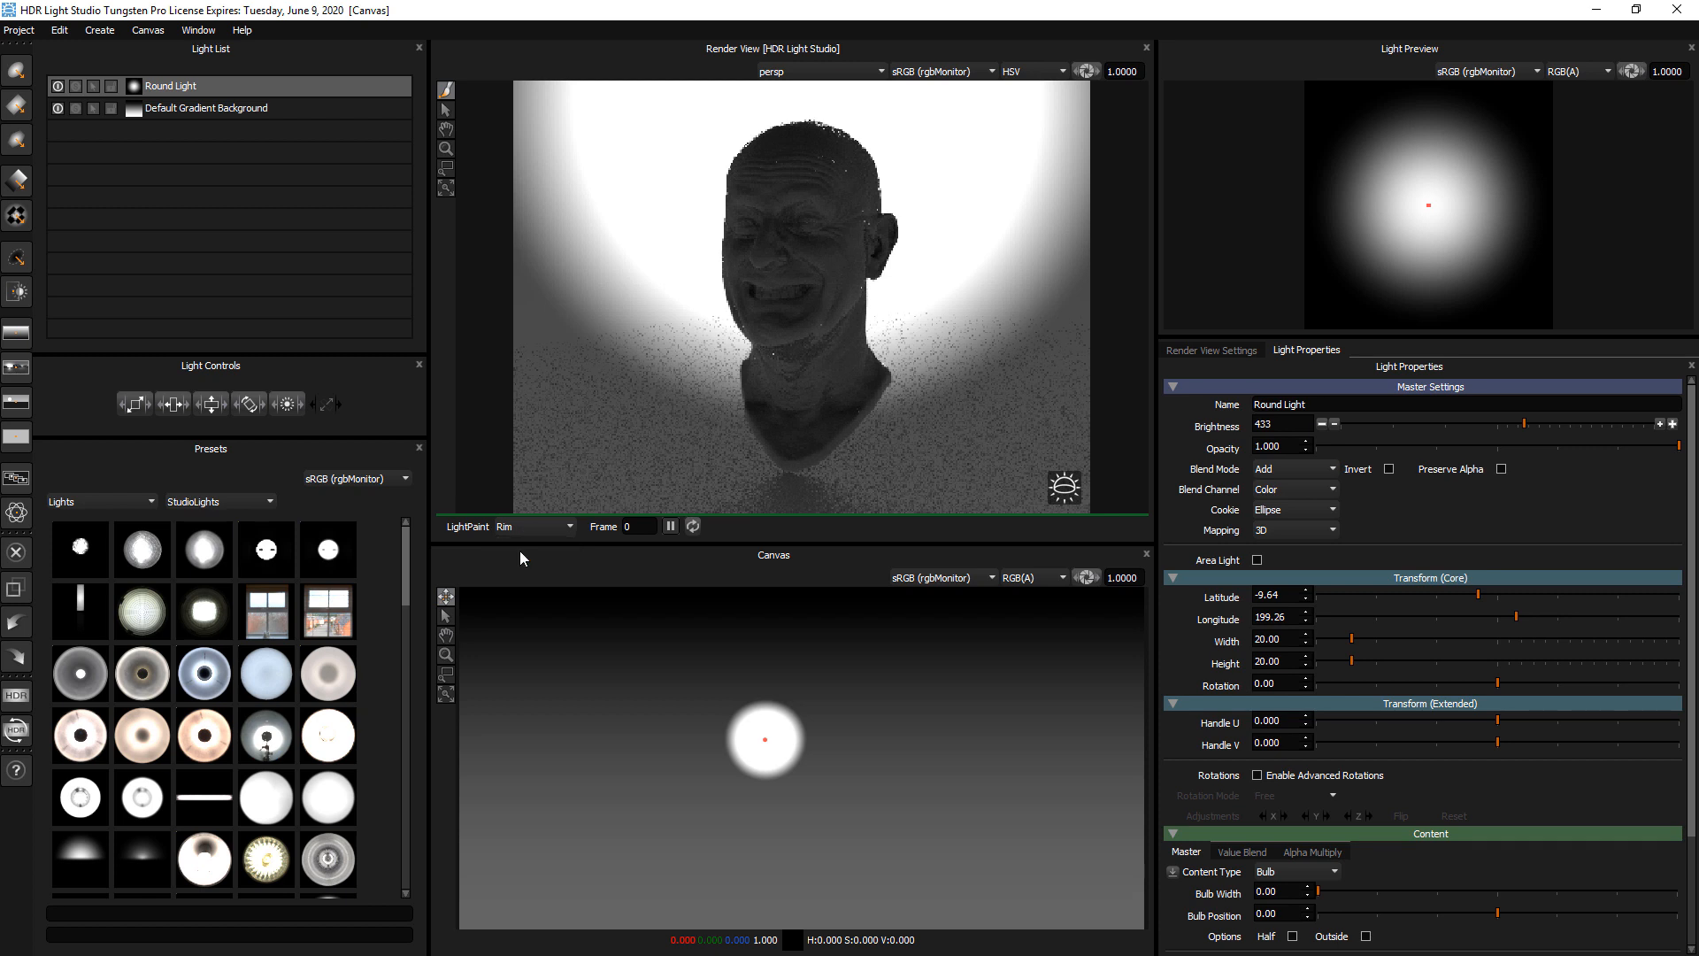
{"action": "left_click", "coordinate": [865, 160]}
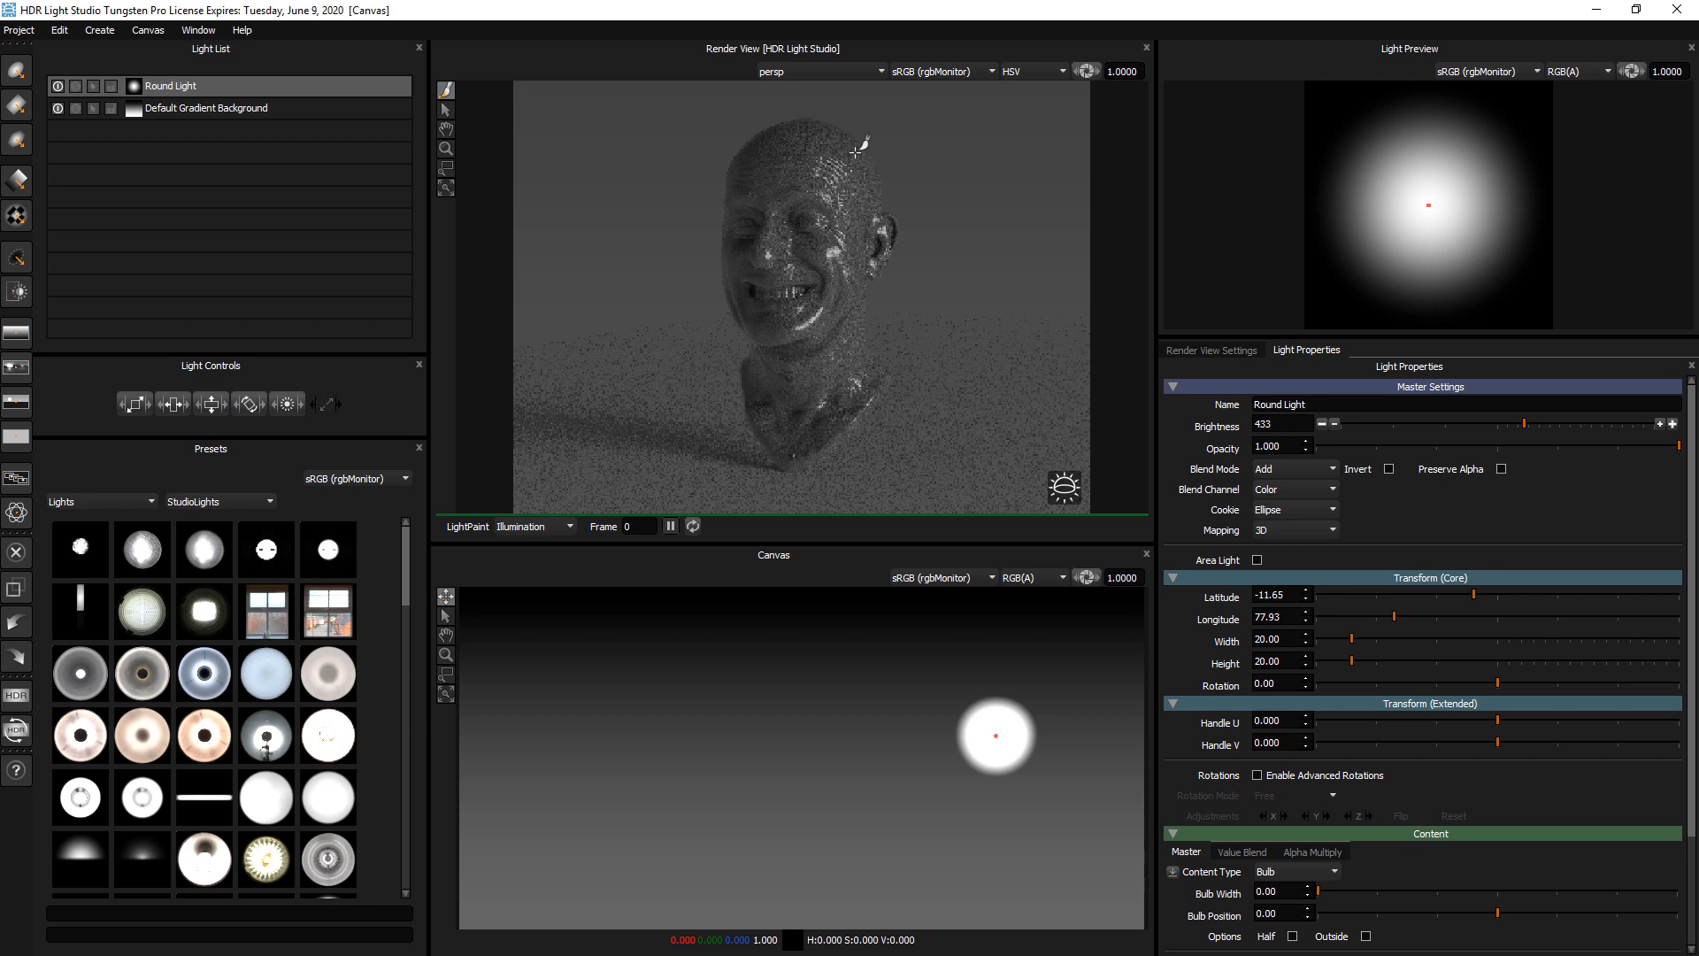
{"action": "left_click", "coordinate": [855, 152]}
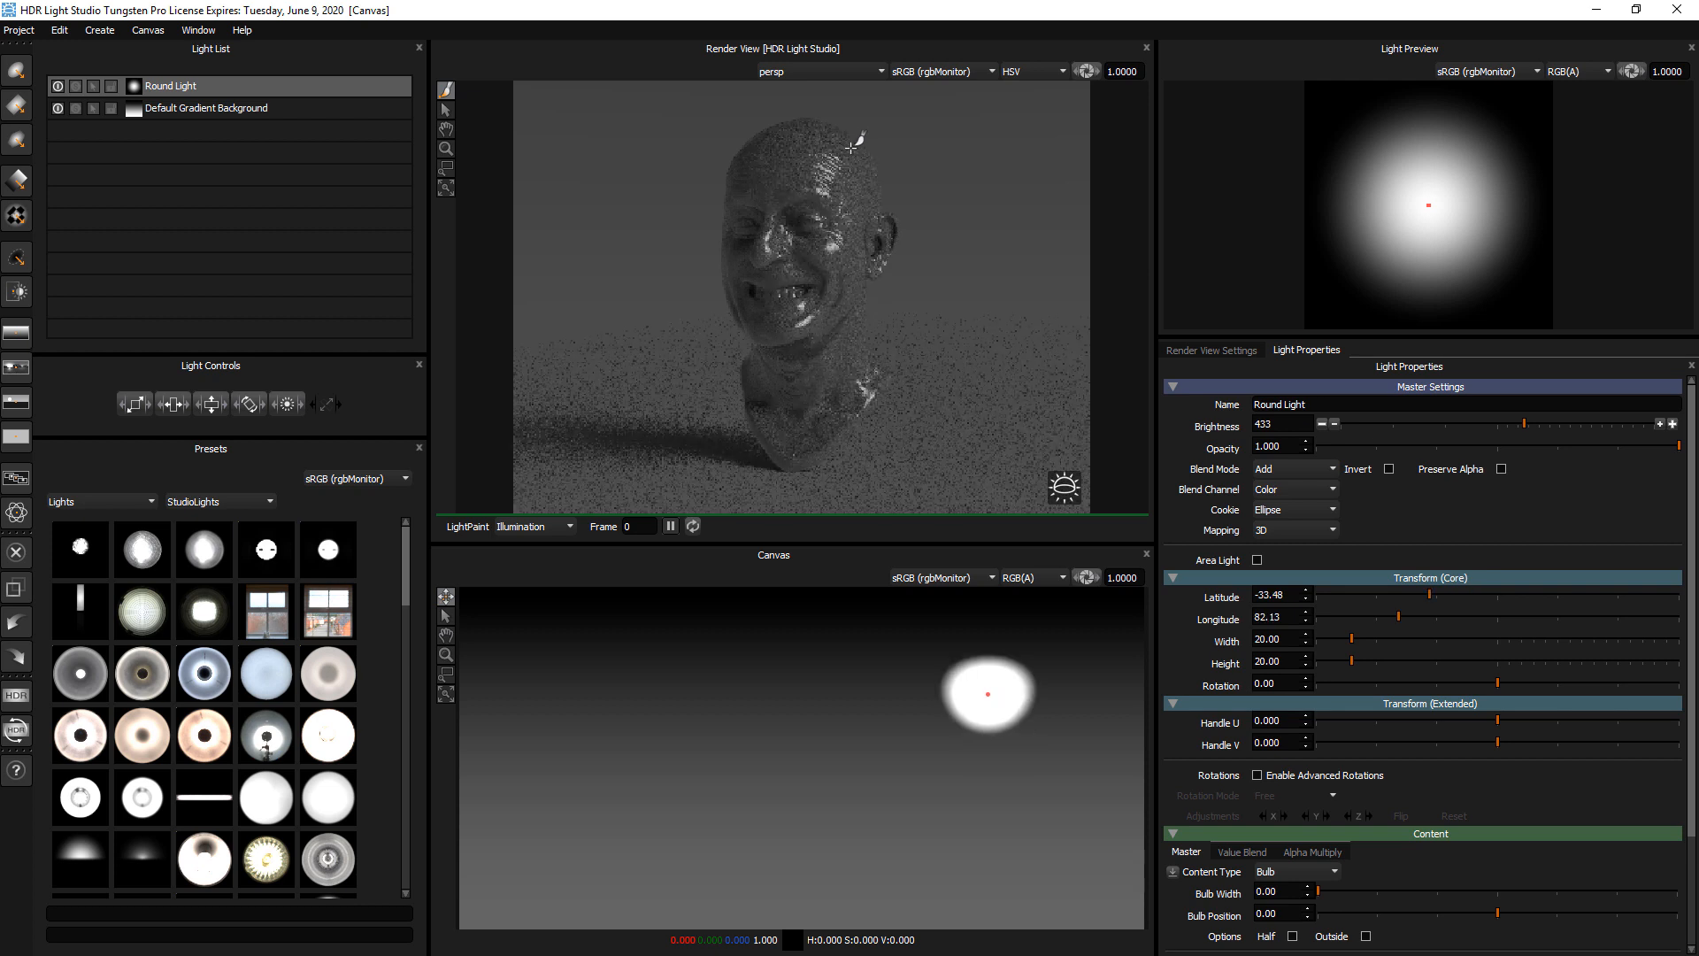
{"action": "left_click", "coordinate": [818, 138]}
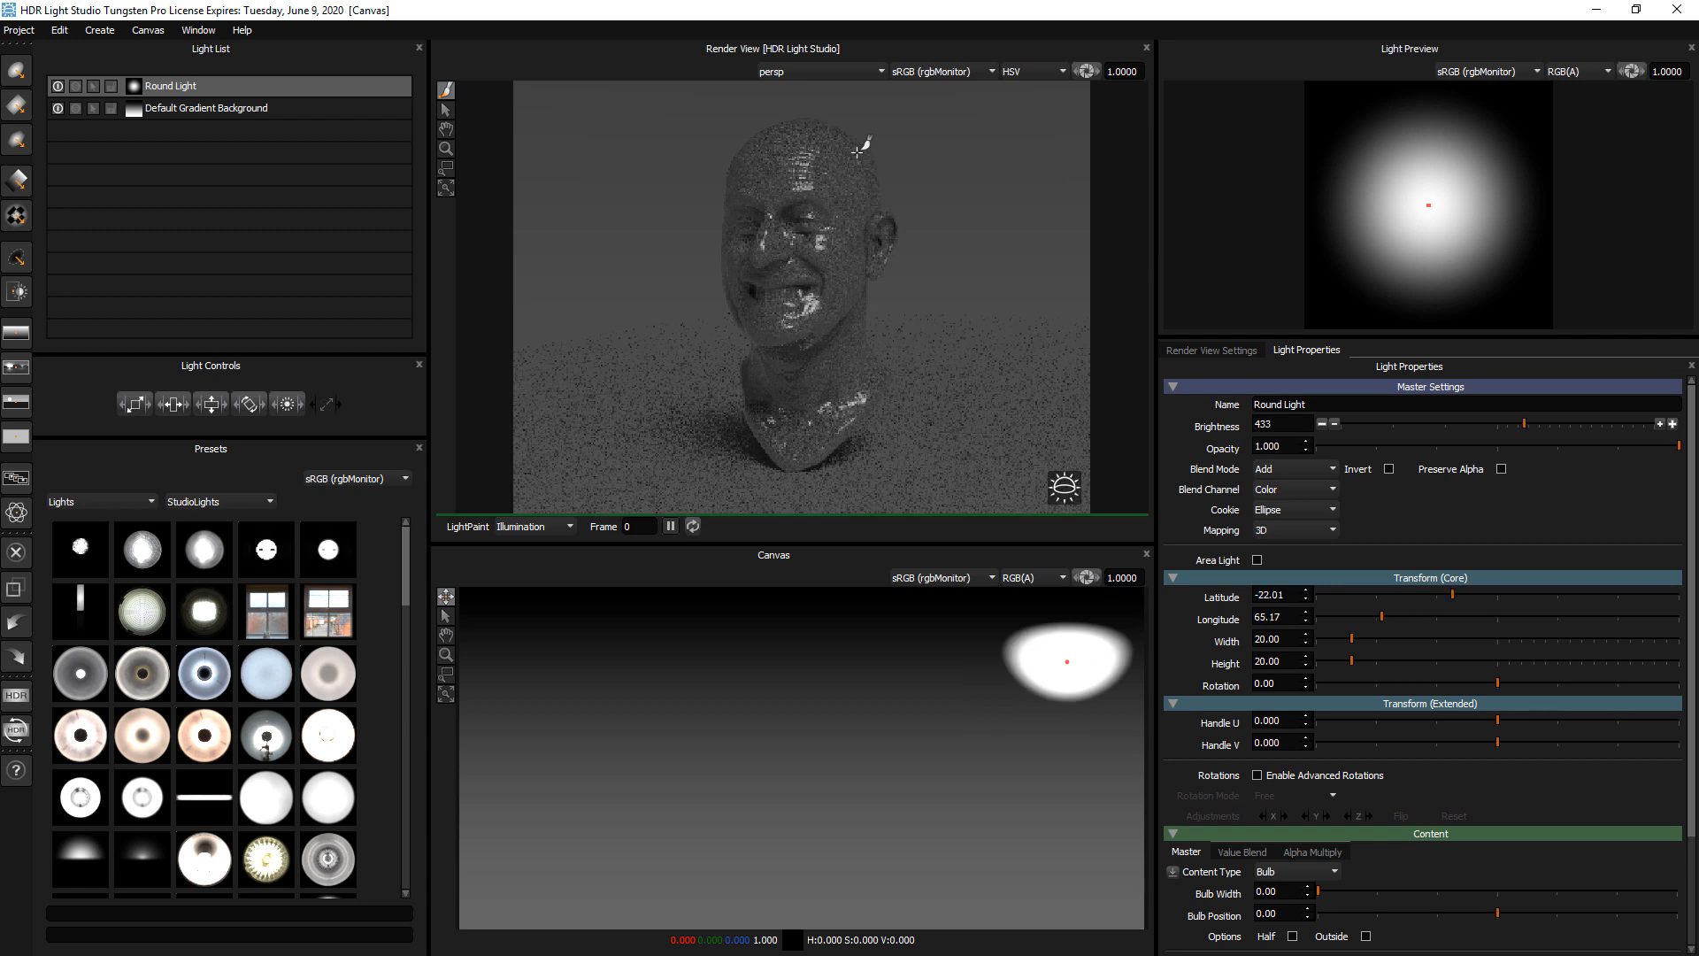
{"action": "left_click", "coordinate": [857, 152]}
Set the head's reflectivity to 0 and turn off the Default Gradient Background
{"action": "left_click", "coordinate": [1188, 353]}
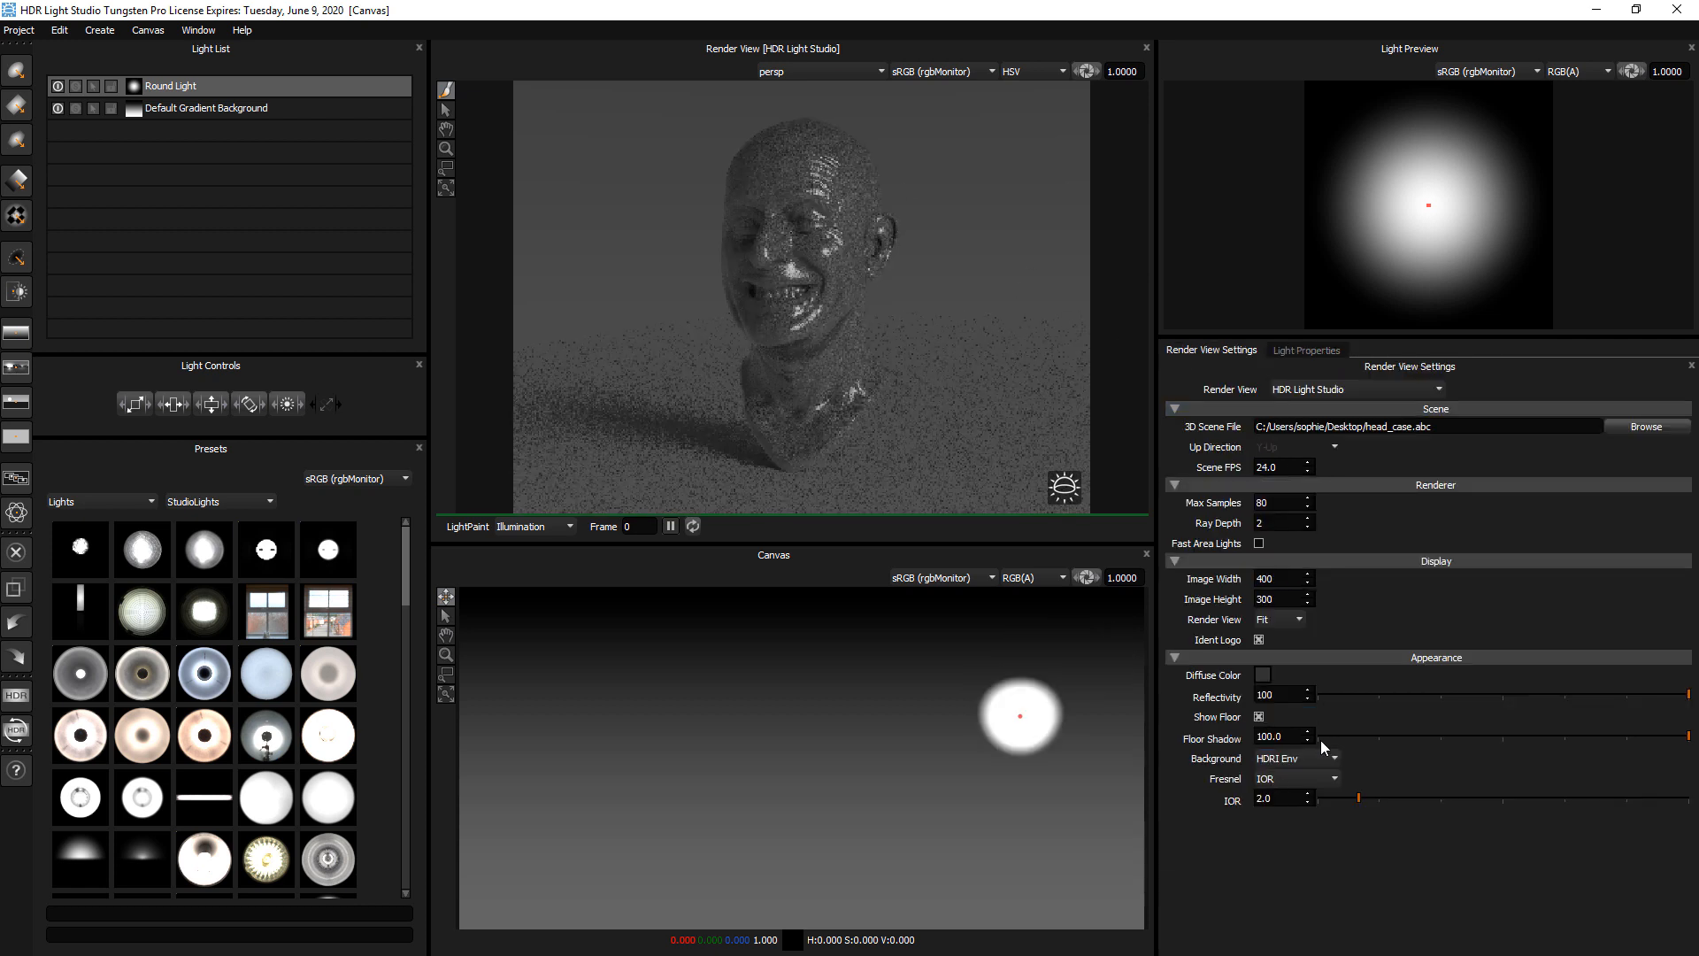
{"action": "left_click_drag", "start_coordinate": [1343, 694], "coordinate": [1309, 693]}
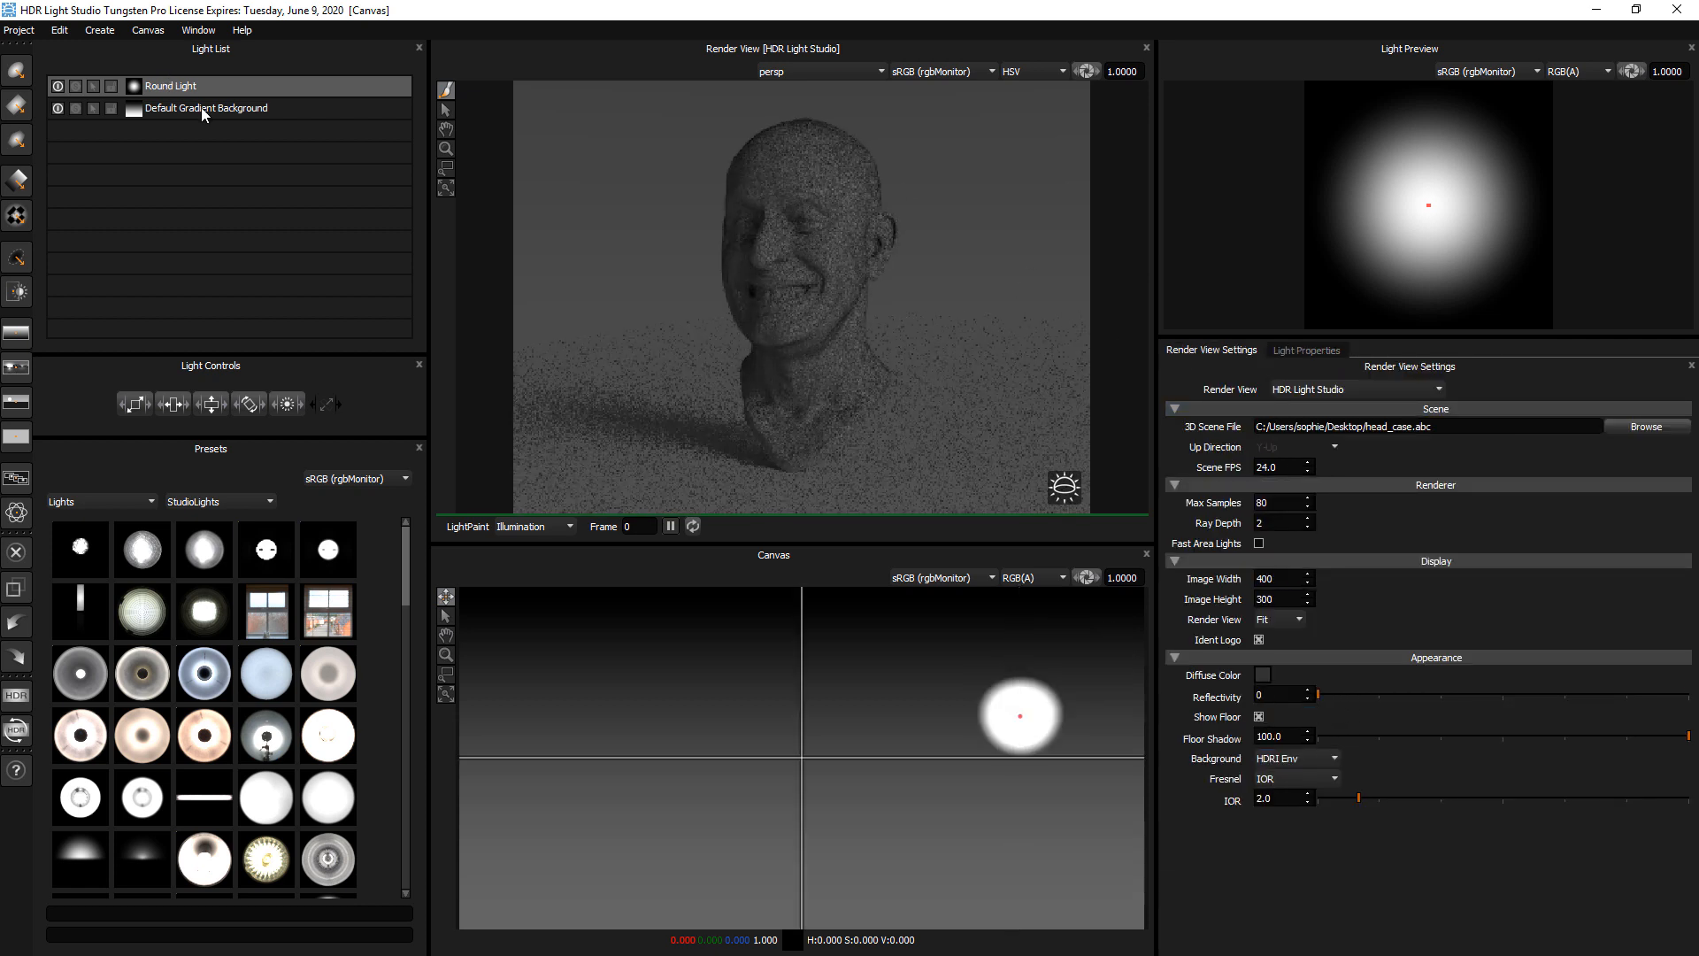
{"action": "left_click", "coordinate": [51, 110]}
{"action": "left_click", "coordinate": [57, 109]}
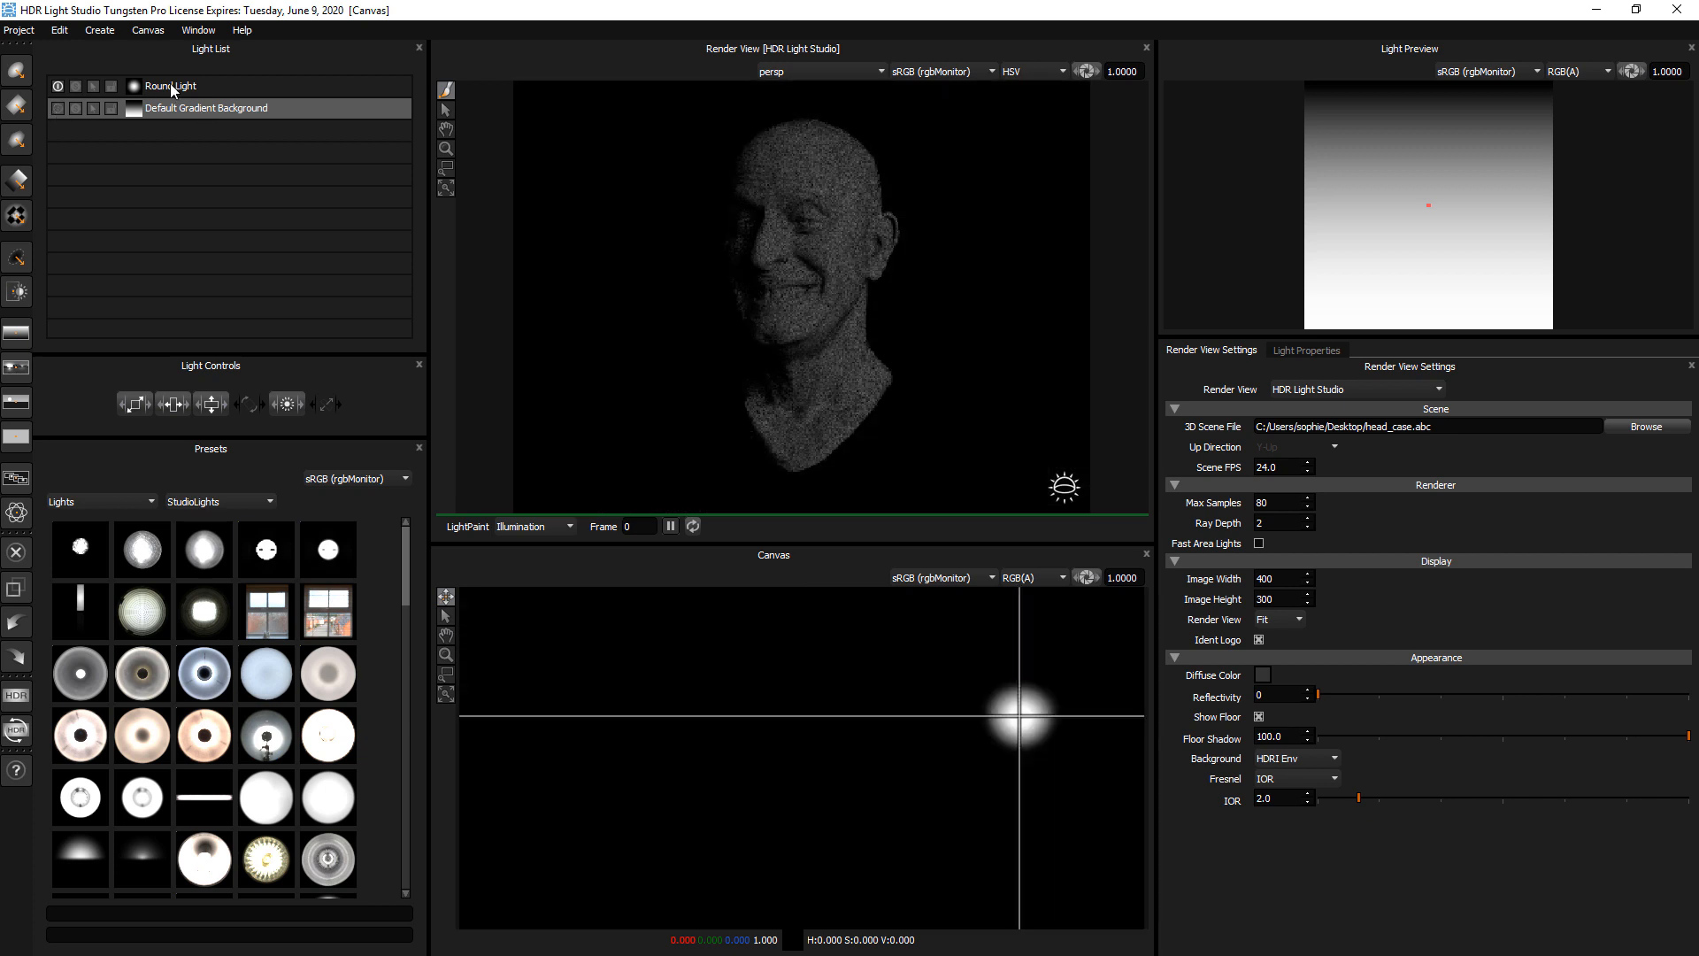
LightPaint the round light's illumination over the forehead, jaw and chin, ending on the upper side of the head near the ear
{"action": "left_click", "coordinate": [163, 86]}
{"action": "left_click", "coordinate": [755, 138]}
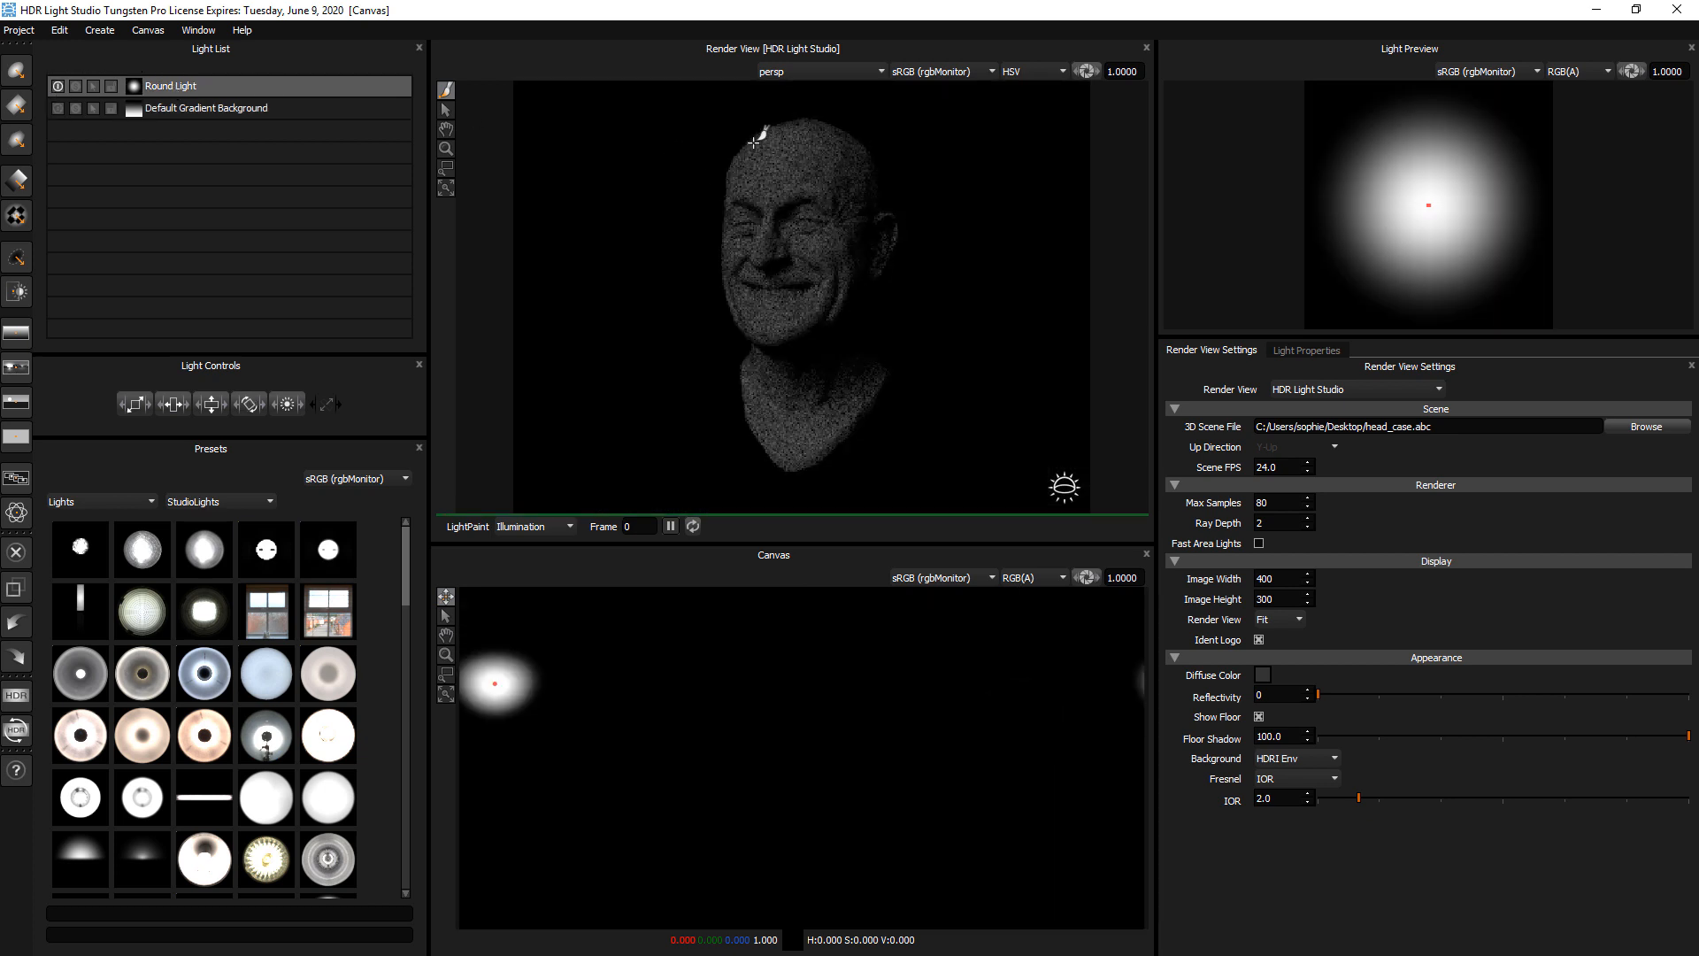
{"action": "left_click", "coordinate": [735, 170]}
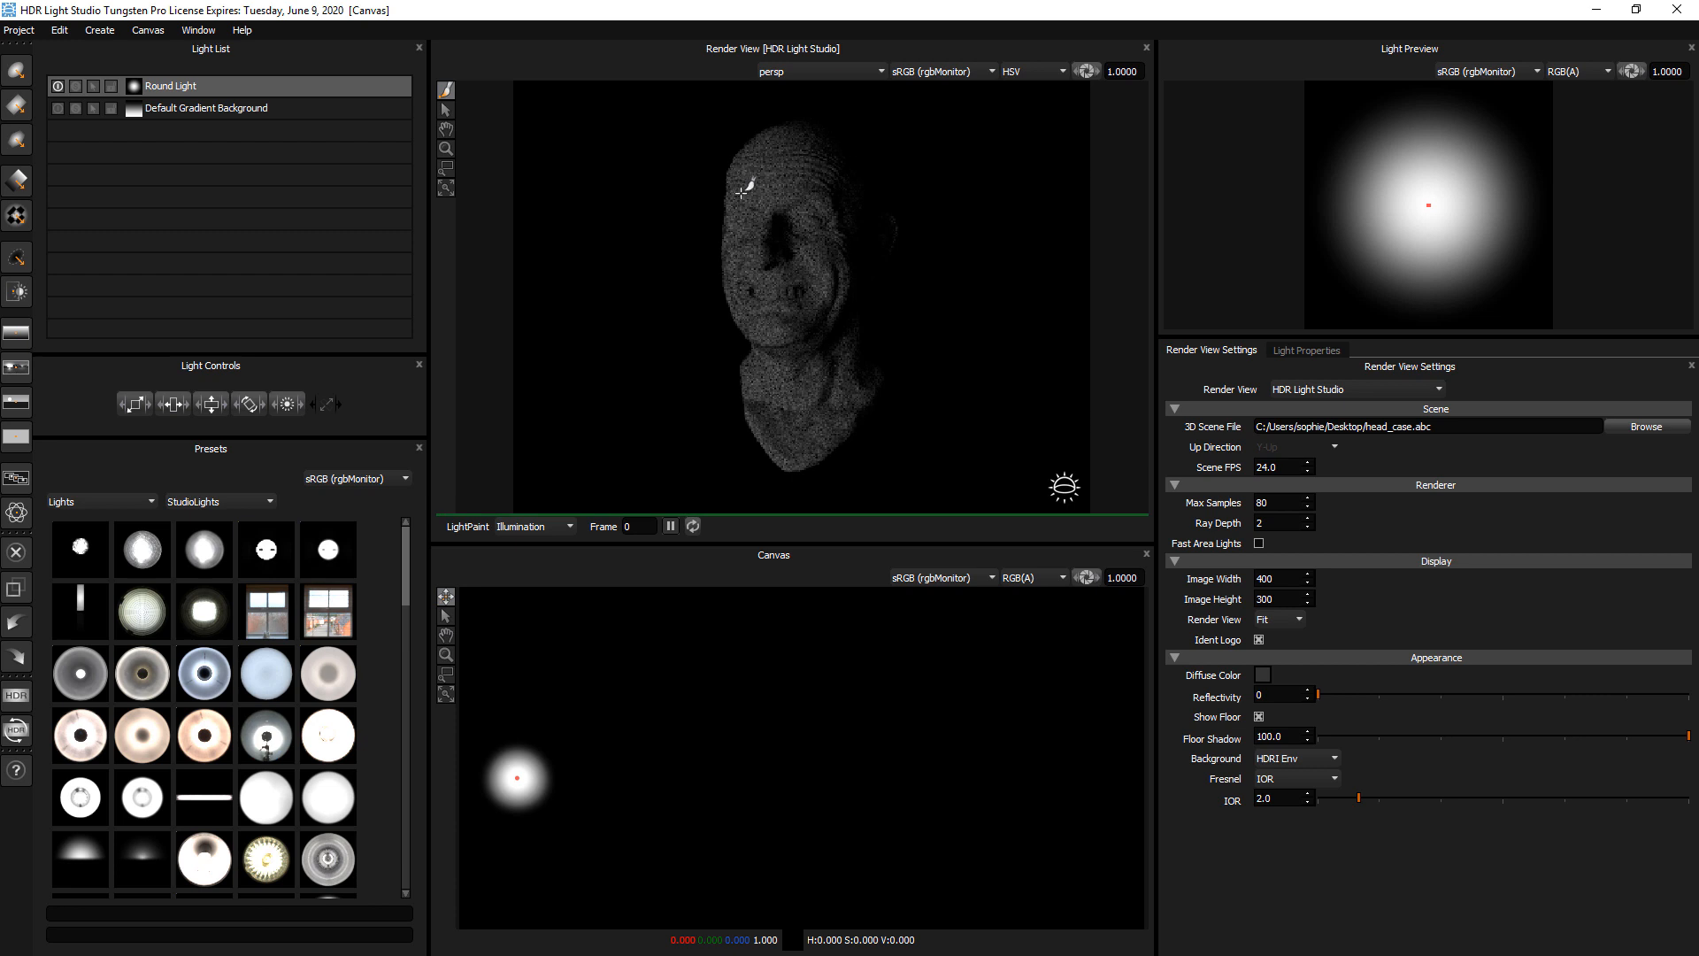
{"action": "left_click", "coordinate": [868, 166]}
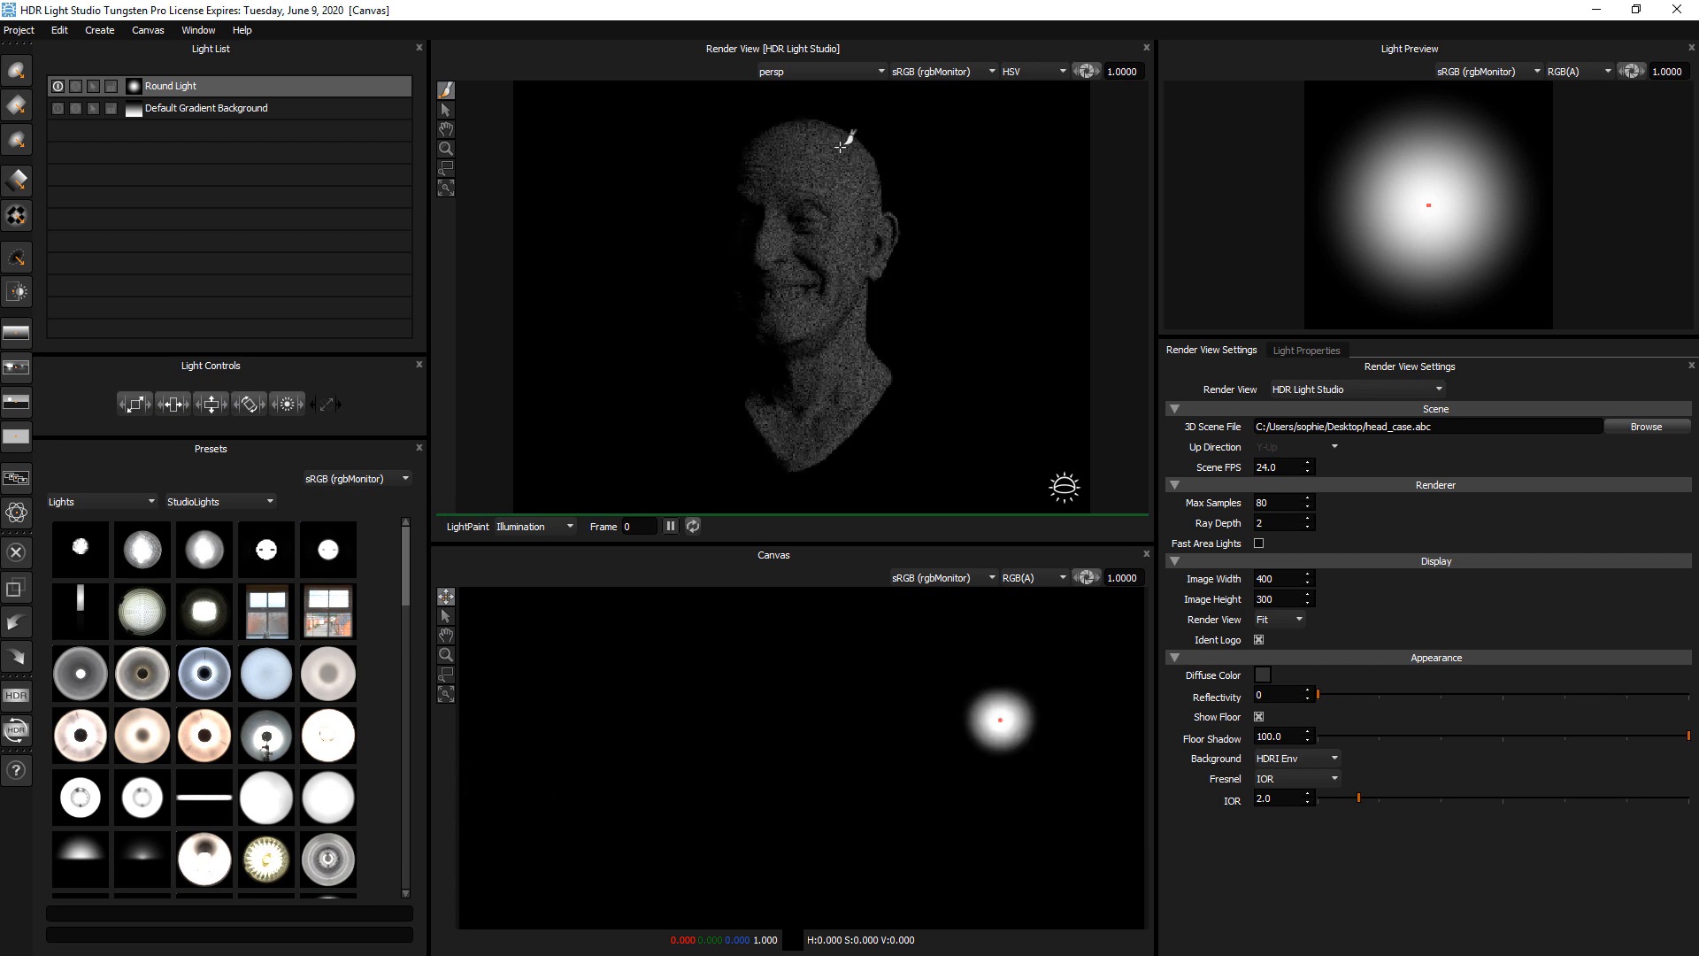
{"action": "left_click", "coordinate": [859, 330]}
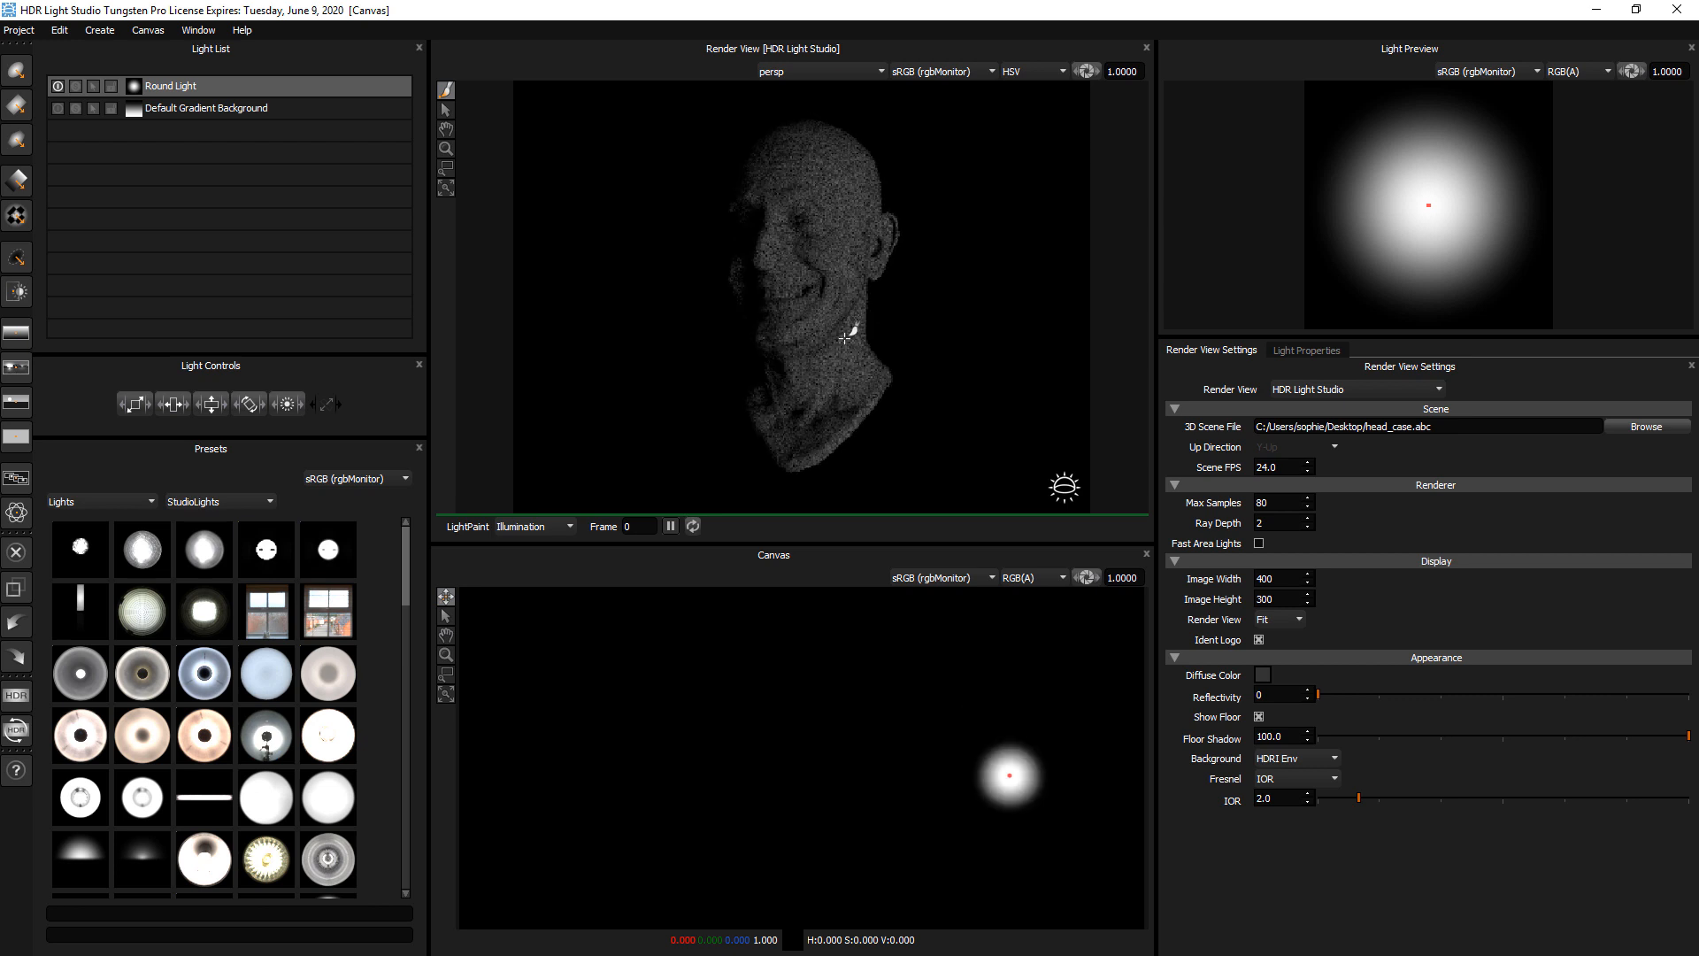
{"action": "left_click", "coordinate": [792, 346]}
{"action": "left_click", "coordinate": [790, 348]}
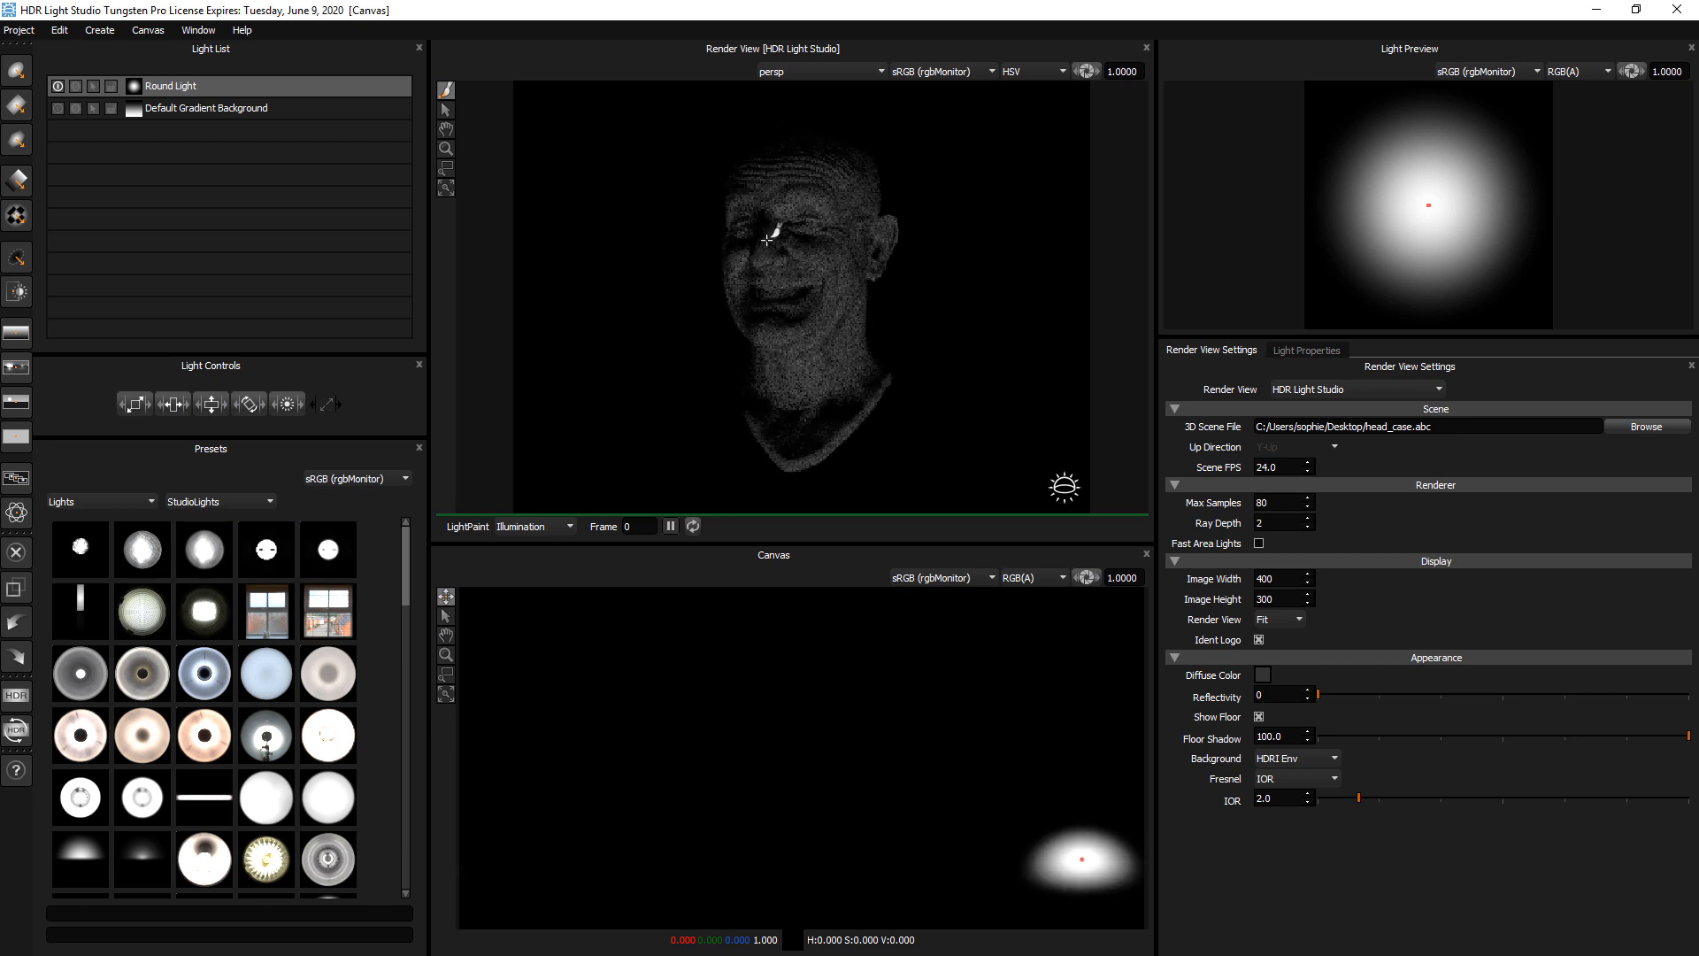
{"action": "left_click", "coordinate": [831, 226]}
{"action": "left_click", "coordinate": [863, 157]}
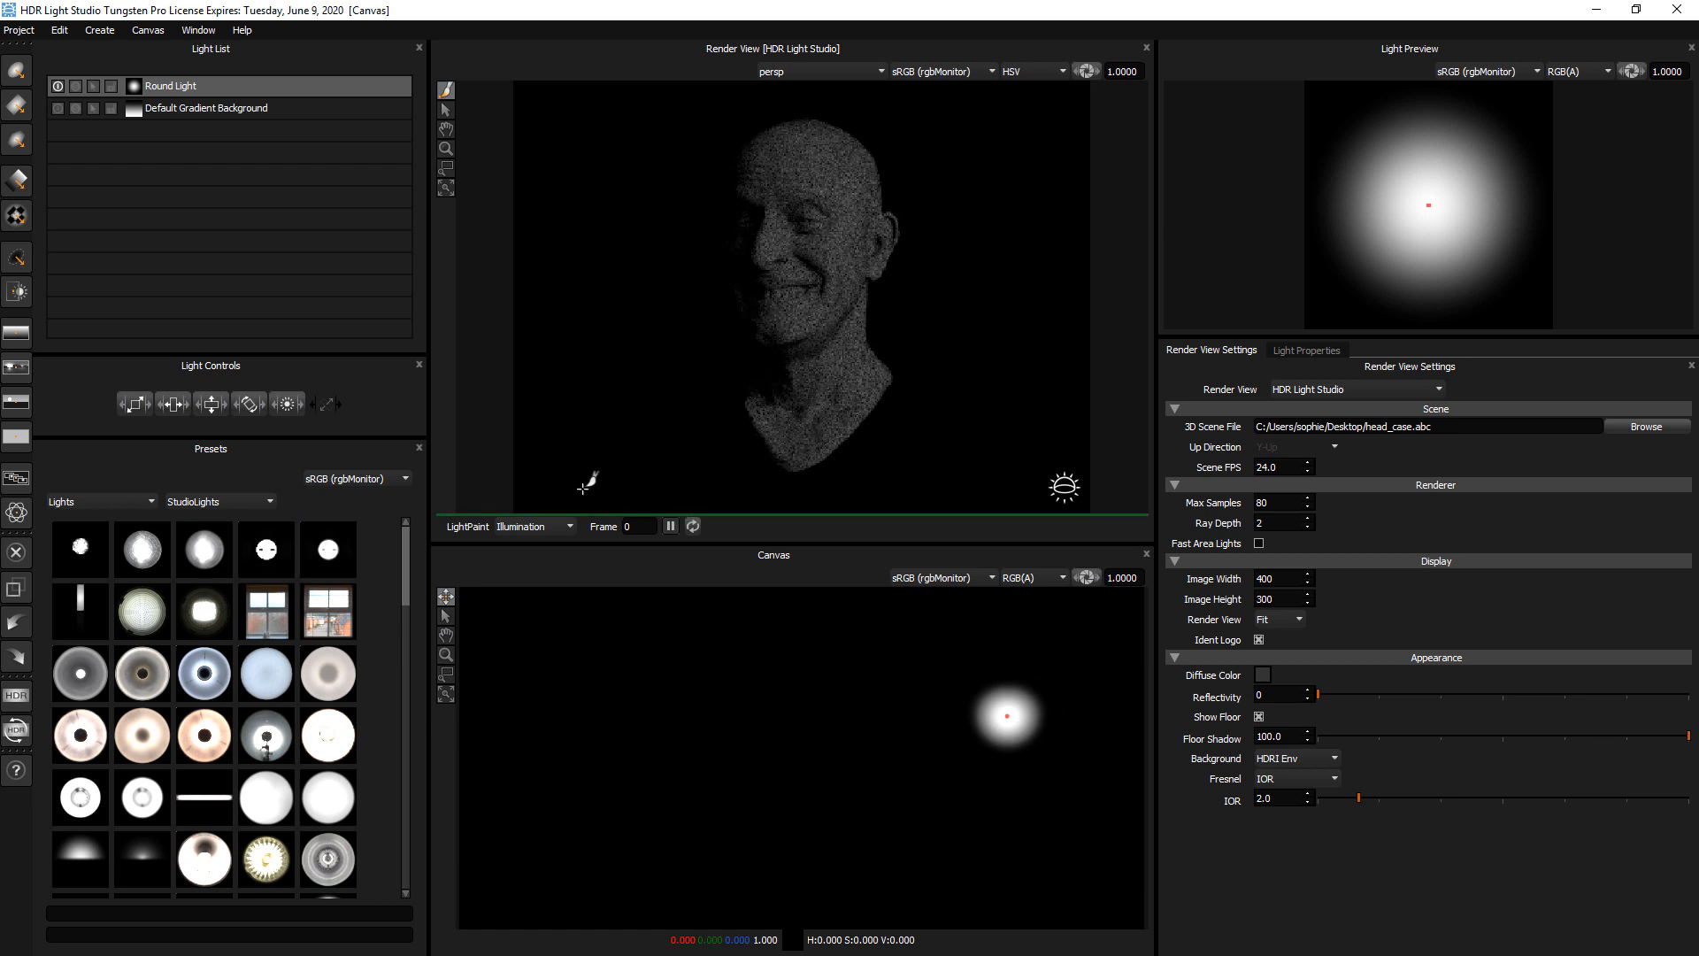
Switch LightPaint to Reflection and move the round light across the crown and forehead to the nose bridge, at about latitude -71, longitude 298
{"action": "left_click", "coordinate": [534, 527]}
{"action": "left_click", "coordinate": [522, 553]}
{"action": "left_click", "coordinate": [807, 134]}
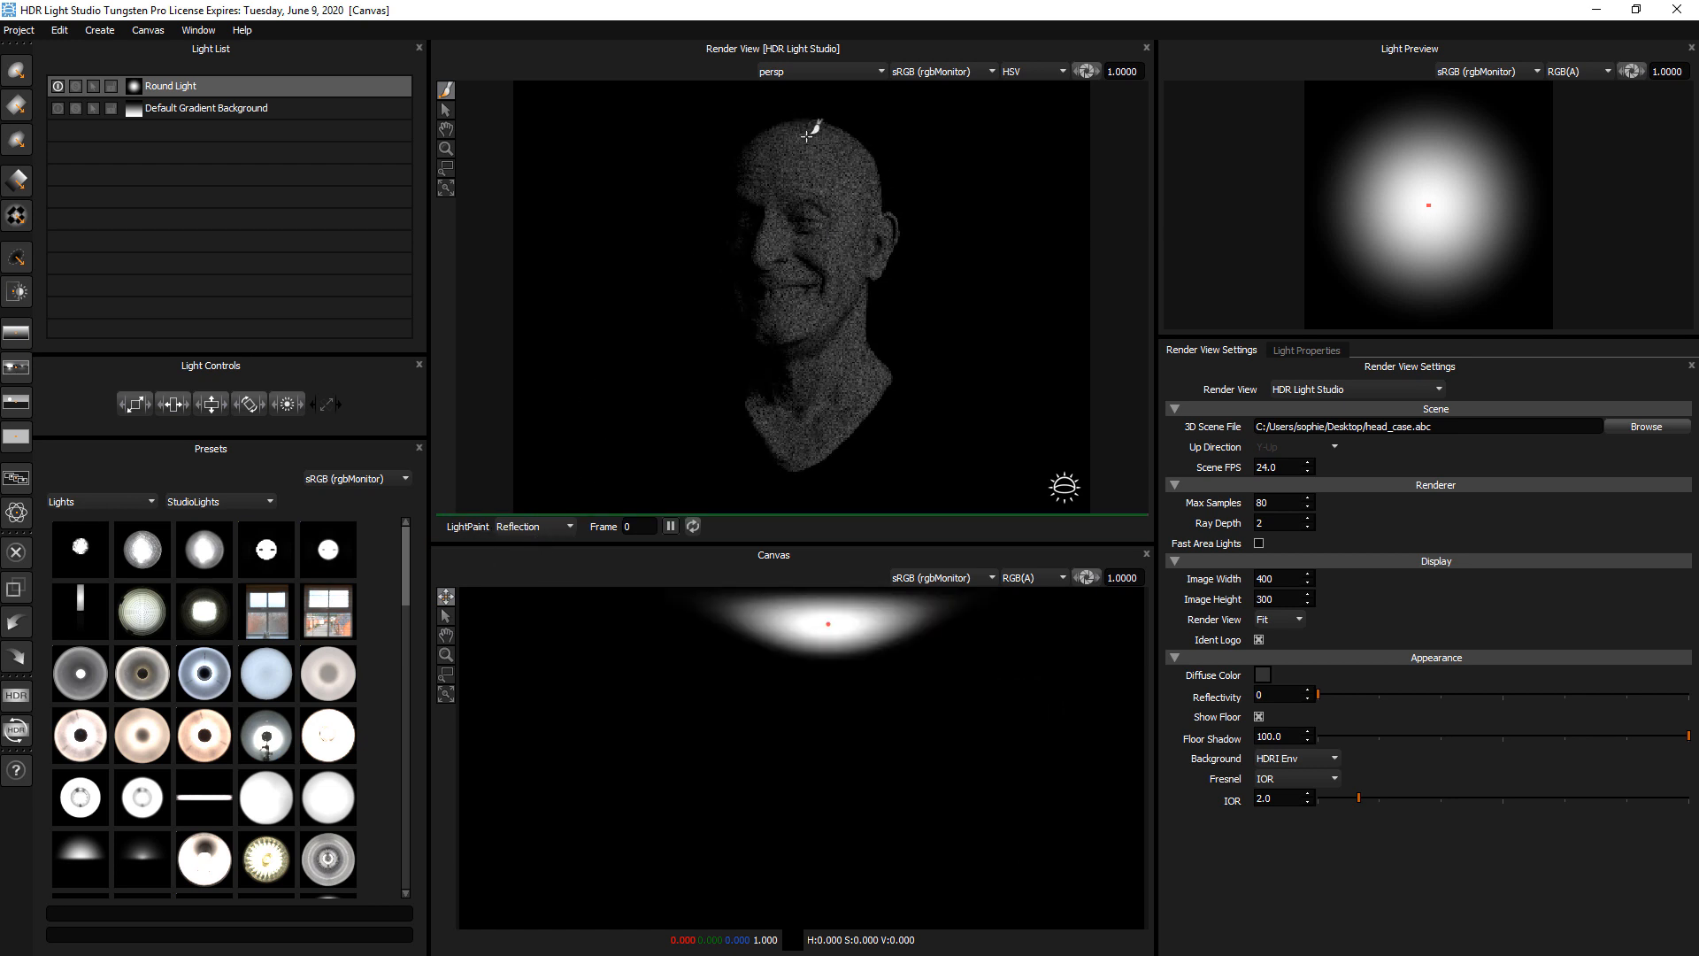
{"action": "left_click", "coordinate": [874, 170]}
{"action": "left_click_drag", "start_coordinate": [838, 139], "coordinate": [827, 139]}
{"action": "left_click", "coordinate": [759, 147]}
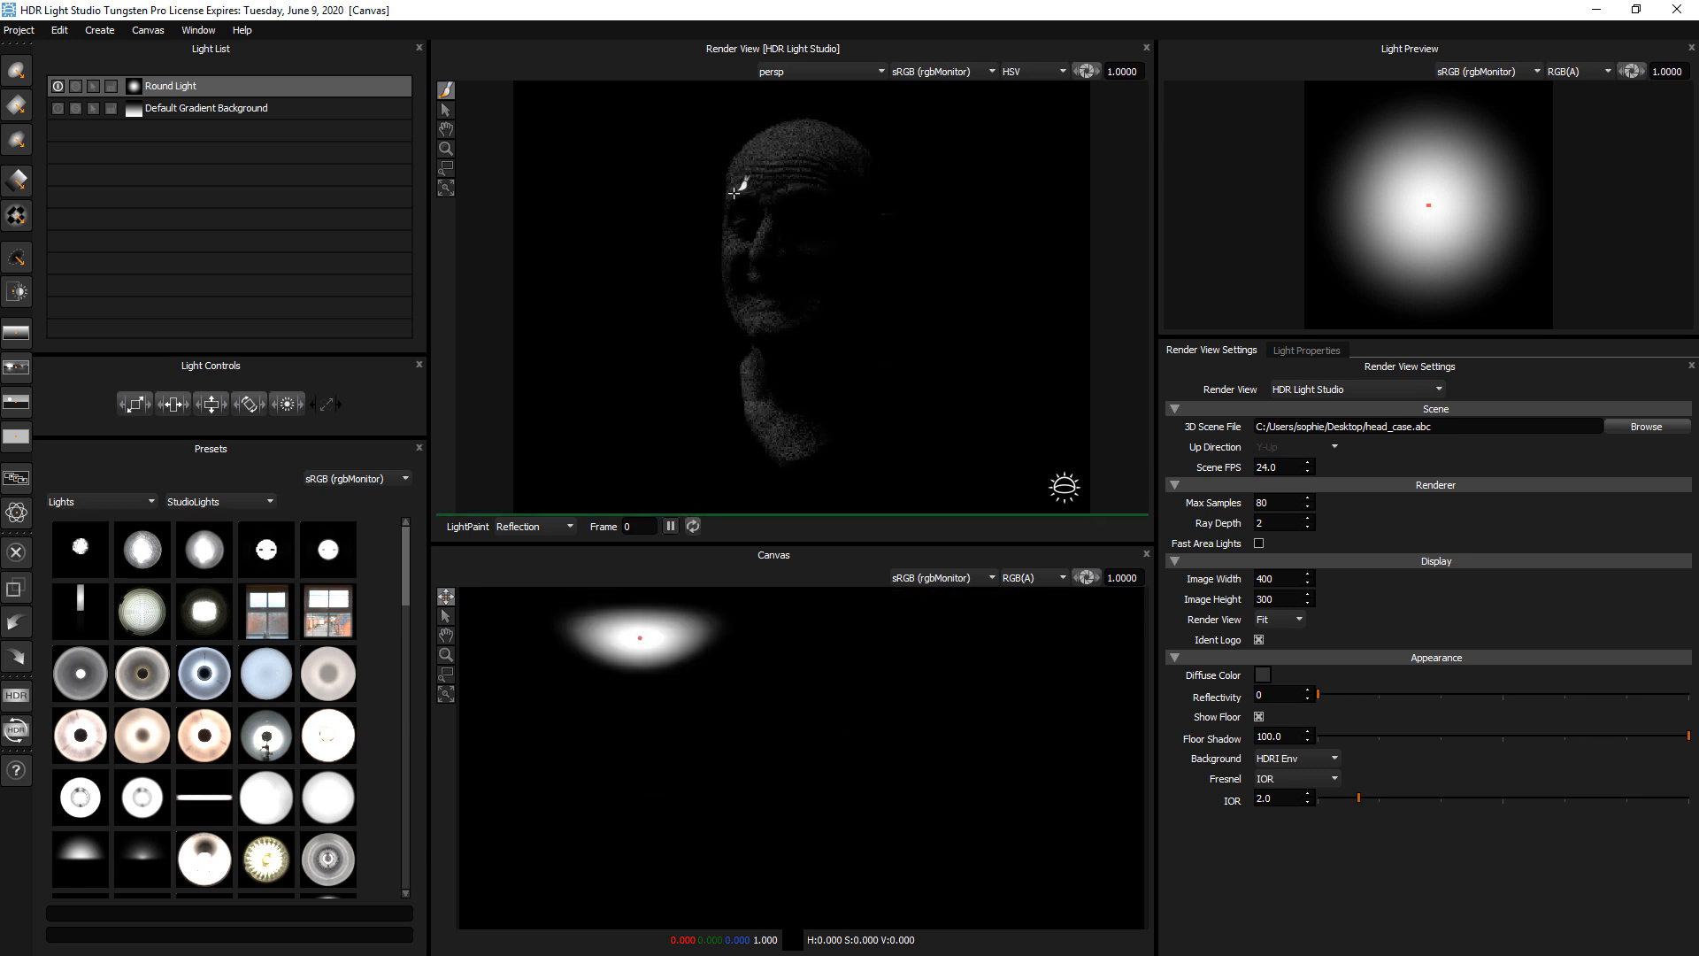
{"action": "left_click", "coordinate": [741, 184]}
{"action": "left_click", "coordinate": [755, 231]}
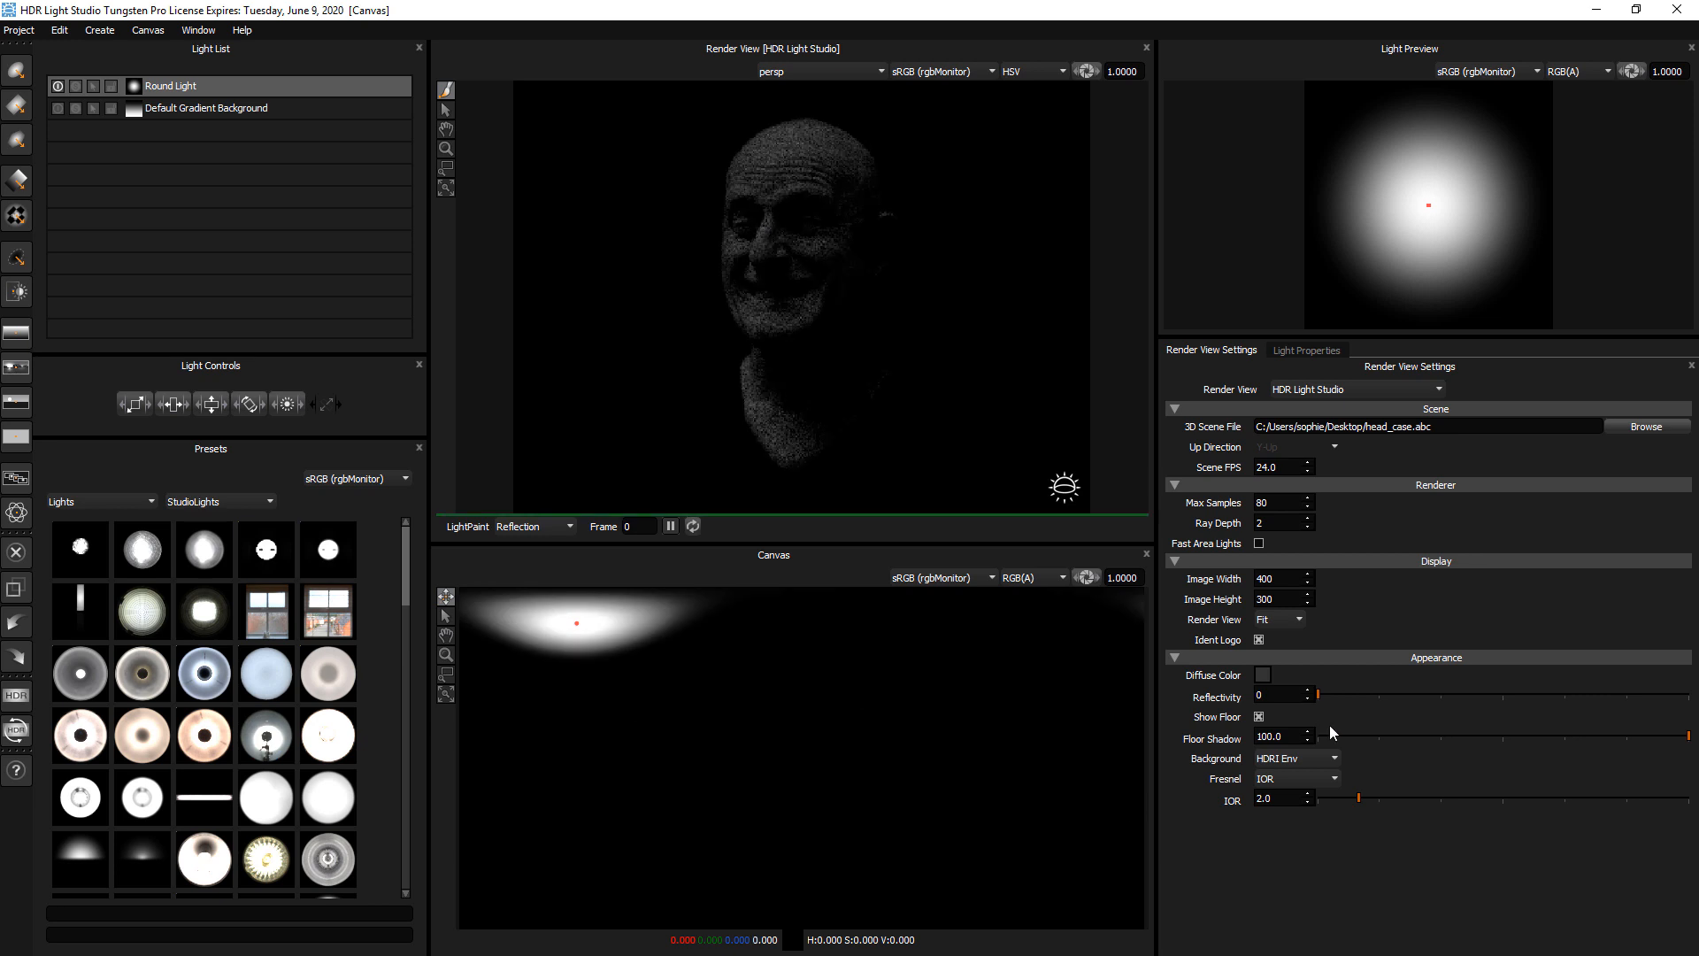
Set the head's reflectivity to 51 and turn the Default Gradient Background back on
{"action": "left_click", "coordinate": [1501, 694]}
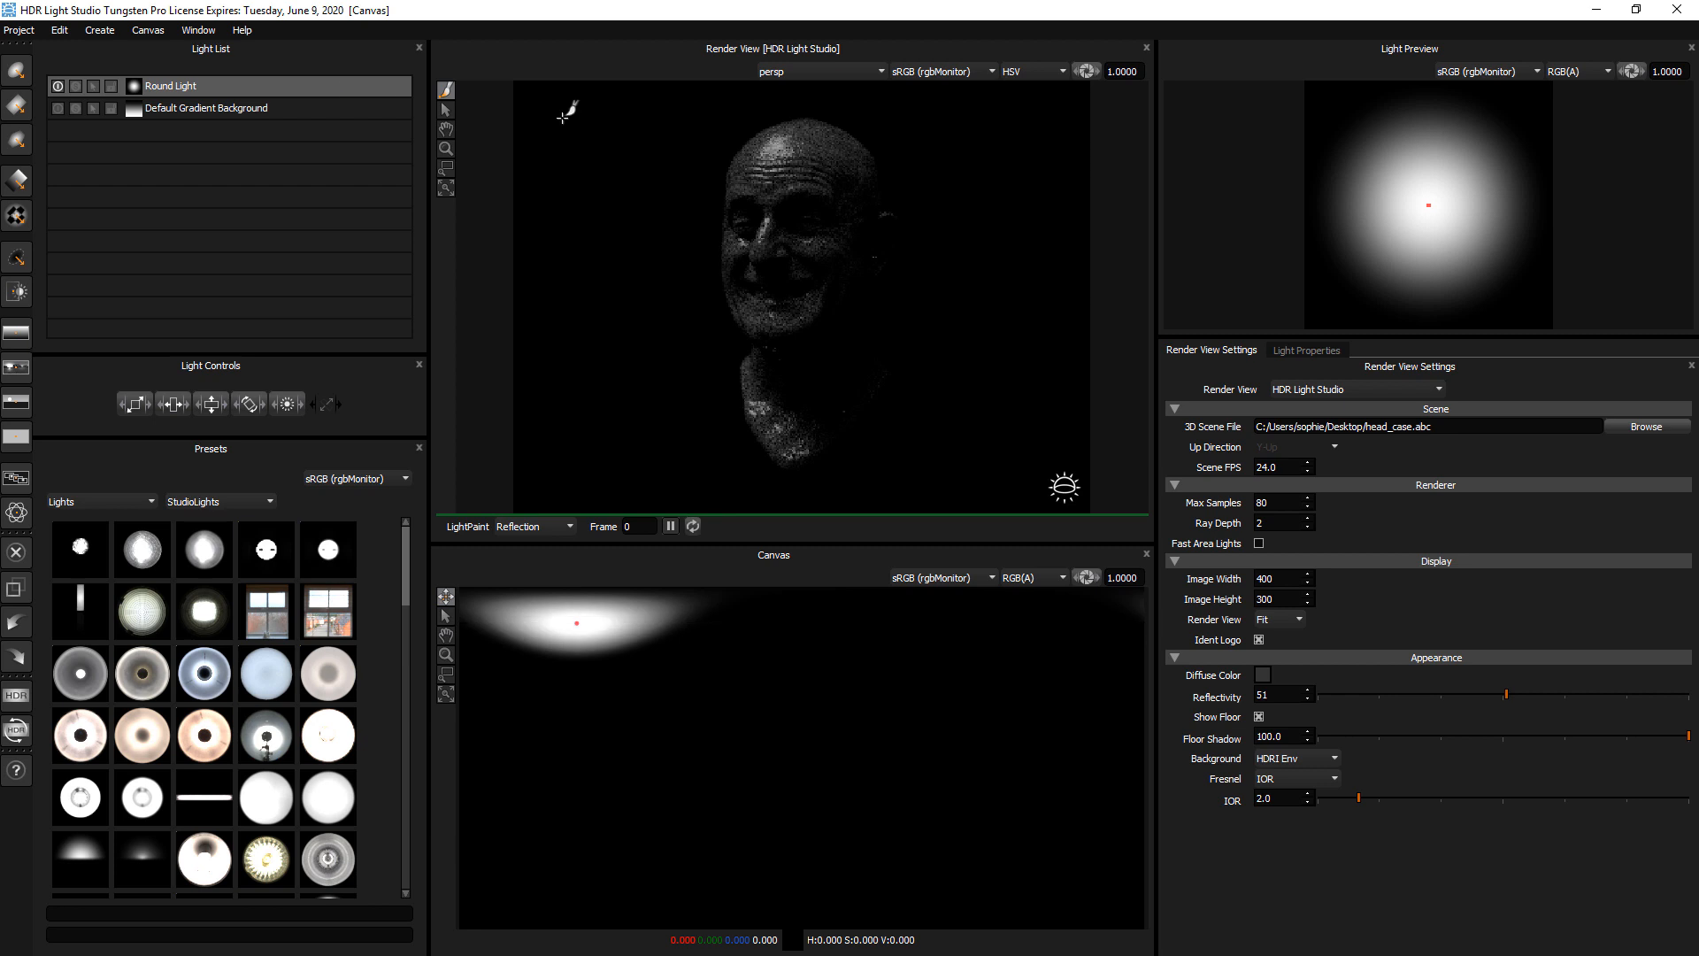
{"action": "left_click", "coordinate": [58, 108]}
Lower the Default Gradient Background's brightness to 6
{"action": "left_click", "coordinate": [161, 110]}
{"action": "left_click", "coordinate": [1292, 350]}
{"action": "left_click", "coordinate": [1335, 424]}
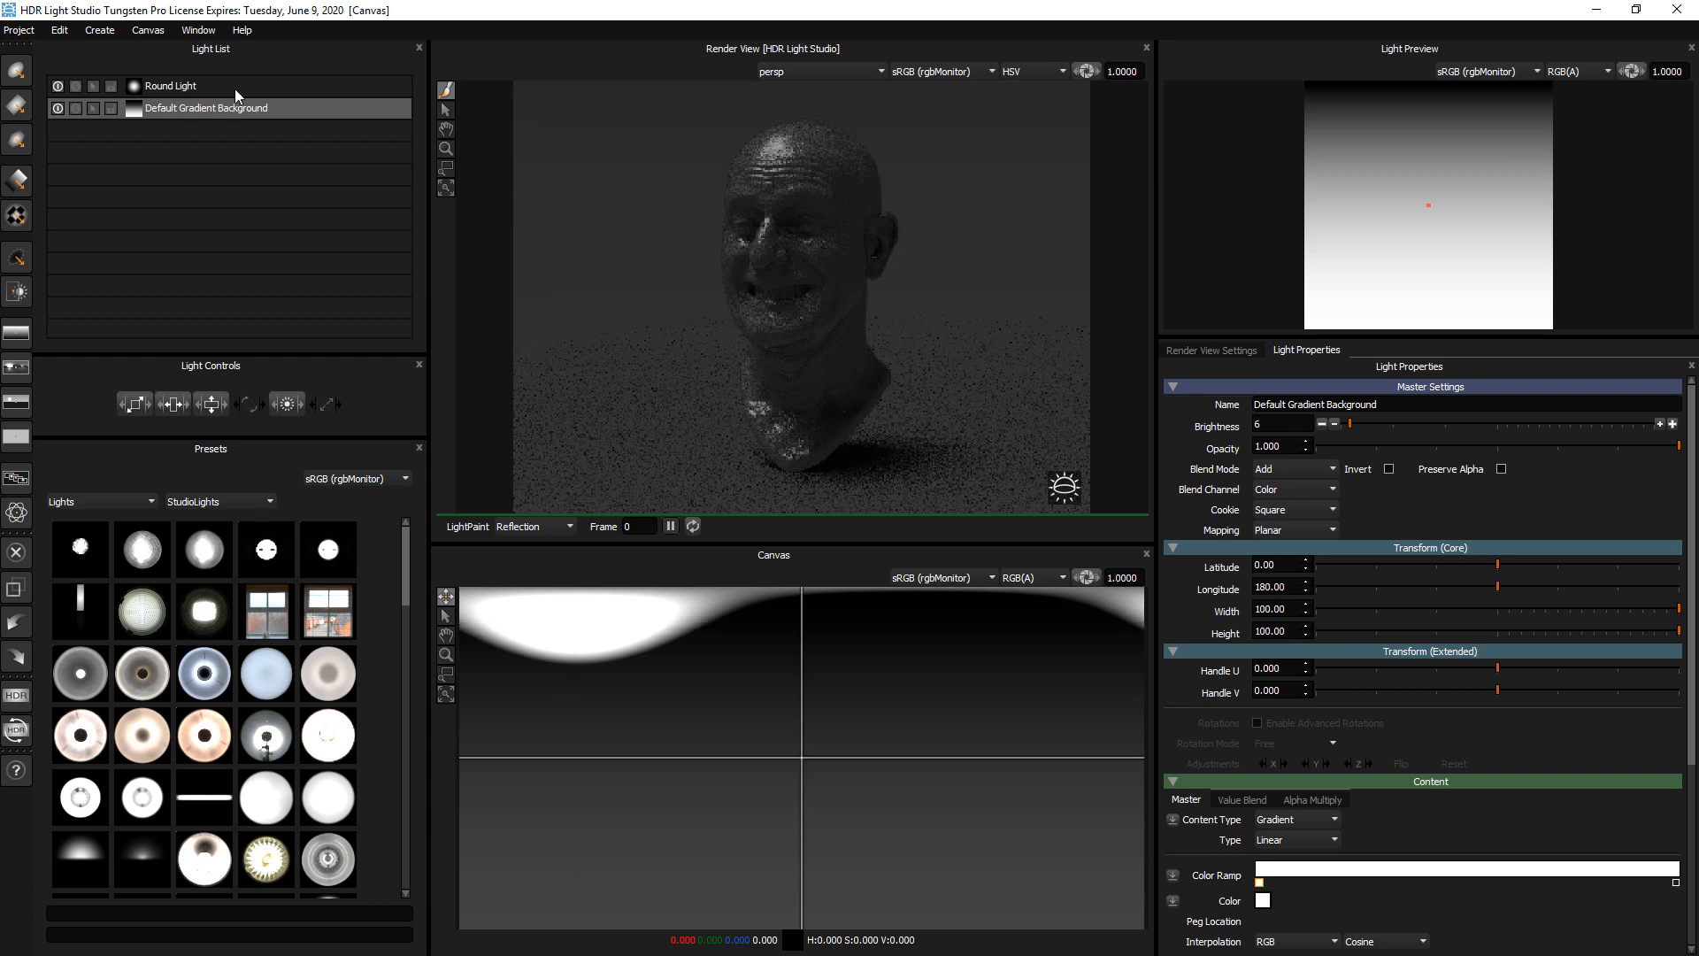
Select the round light and LightPaint its reflection onto the crown's ear side, at about latitude -32, longitude 147
{"action": "left_click", "coordinate": [237, 83]}
{"action": "left_click", "coordinate": [243, 85]}
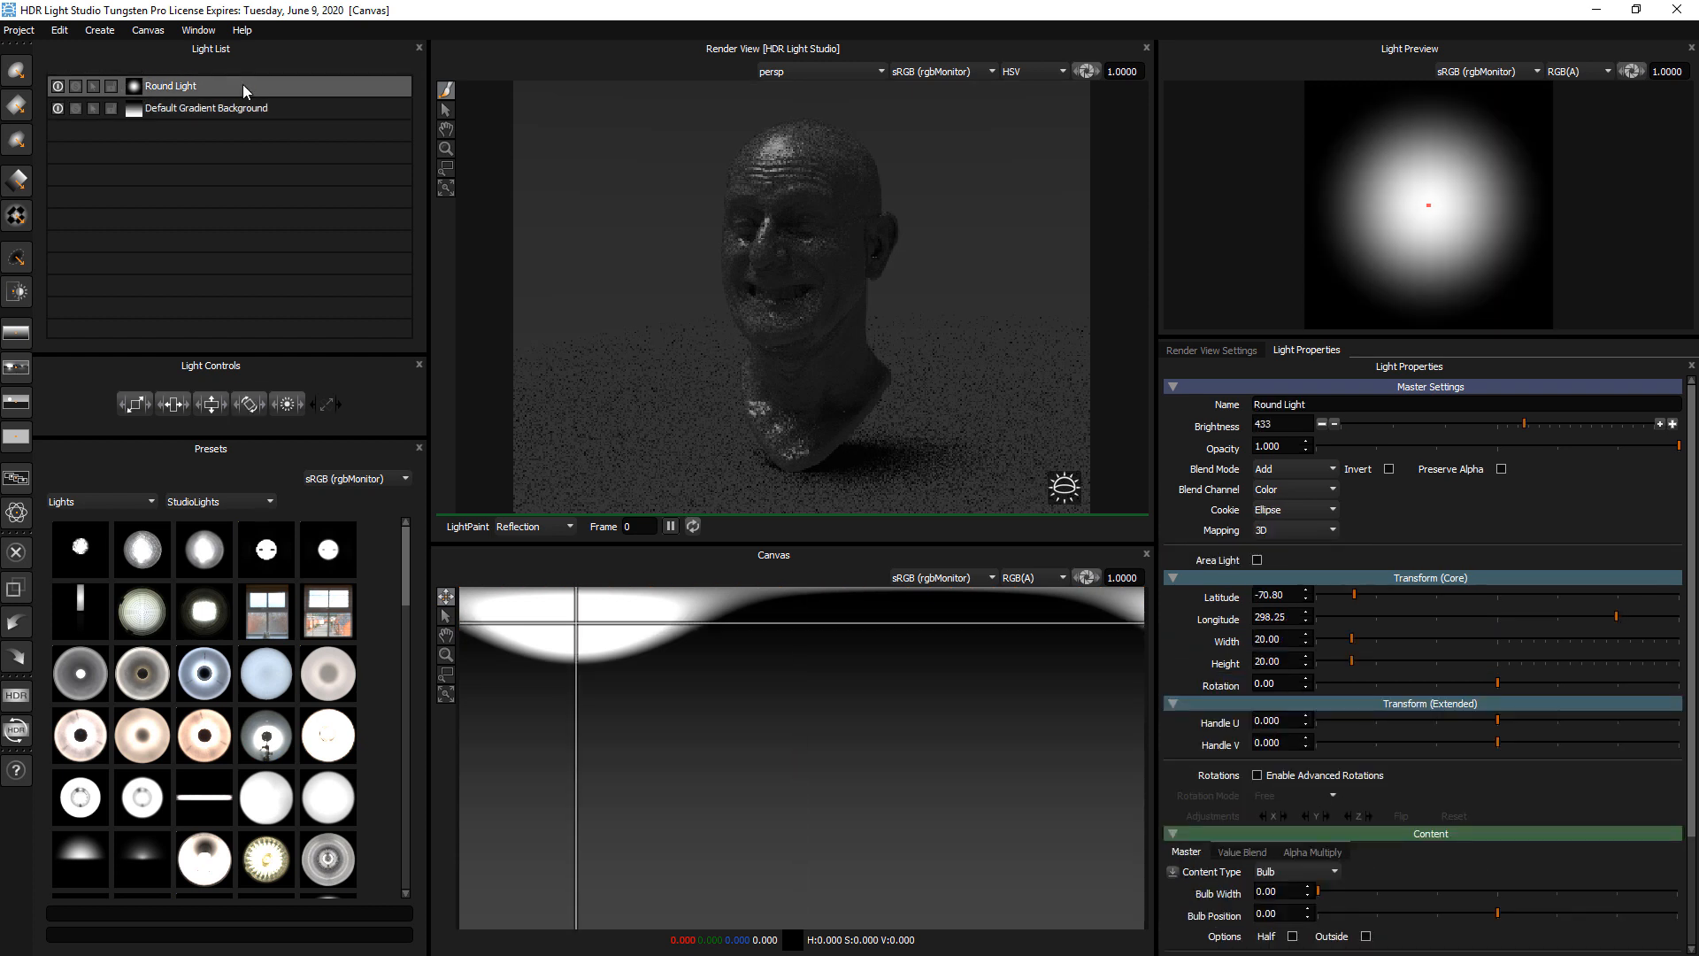
{"action": "left_click", "coordinate": [240, 110]}
{"action": "left_click", "coordinate": [246, 85]}
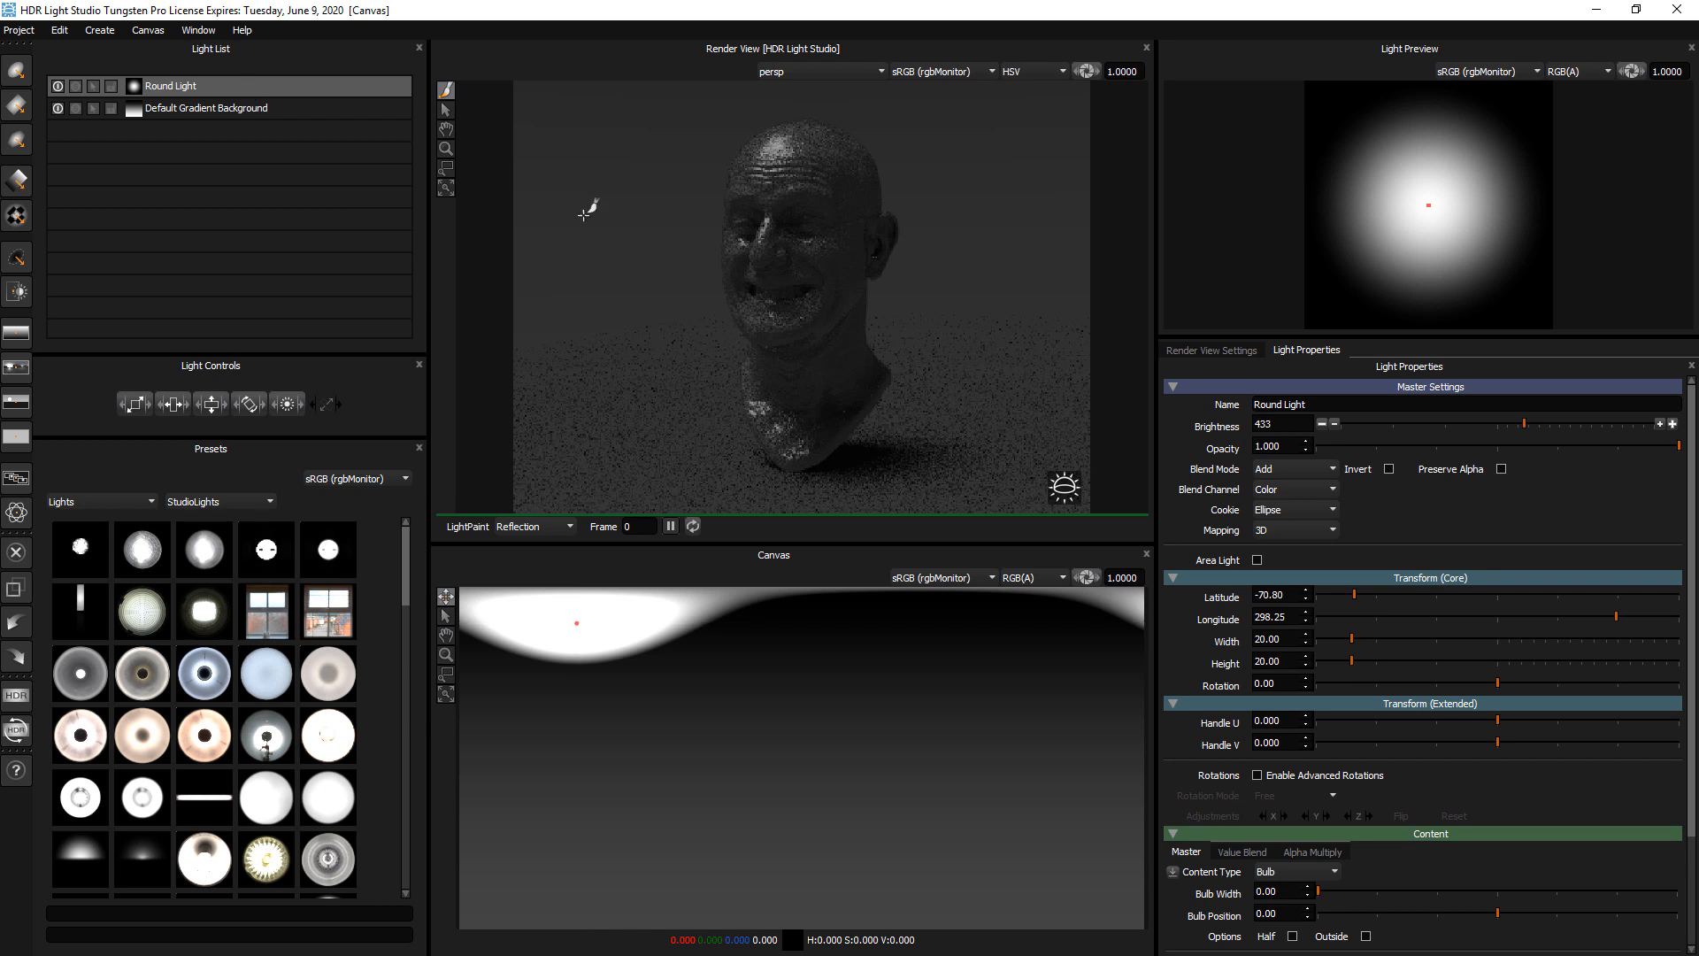
{"action": "left_click", "coordinate": [855, 143]}
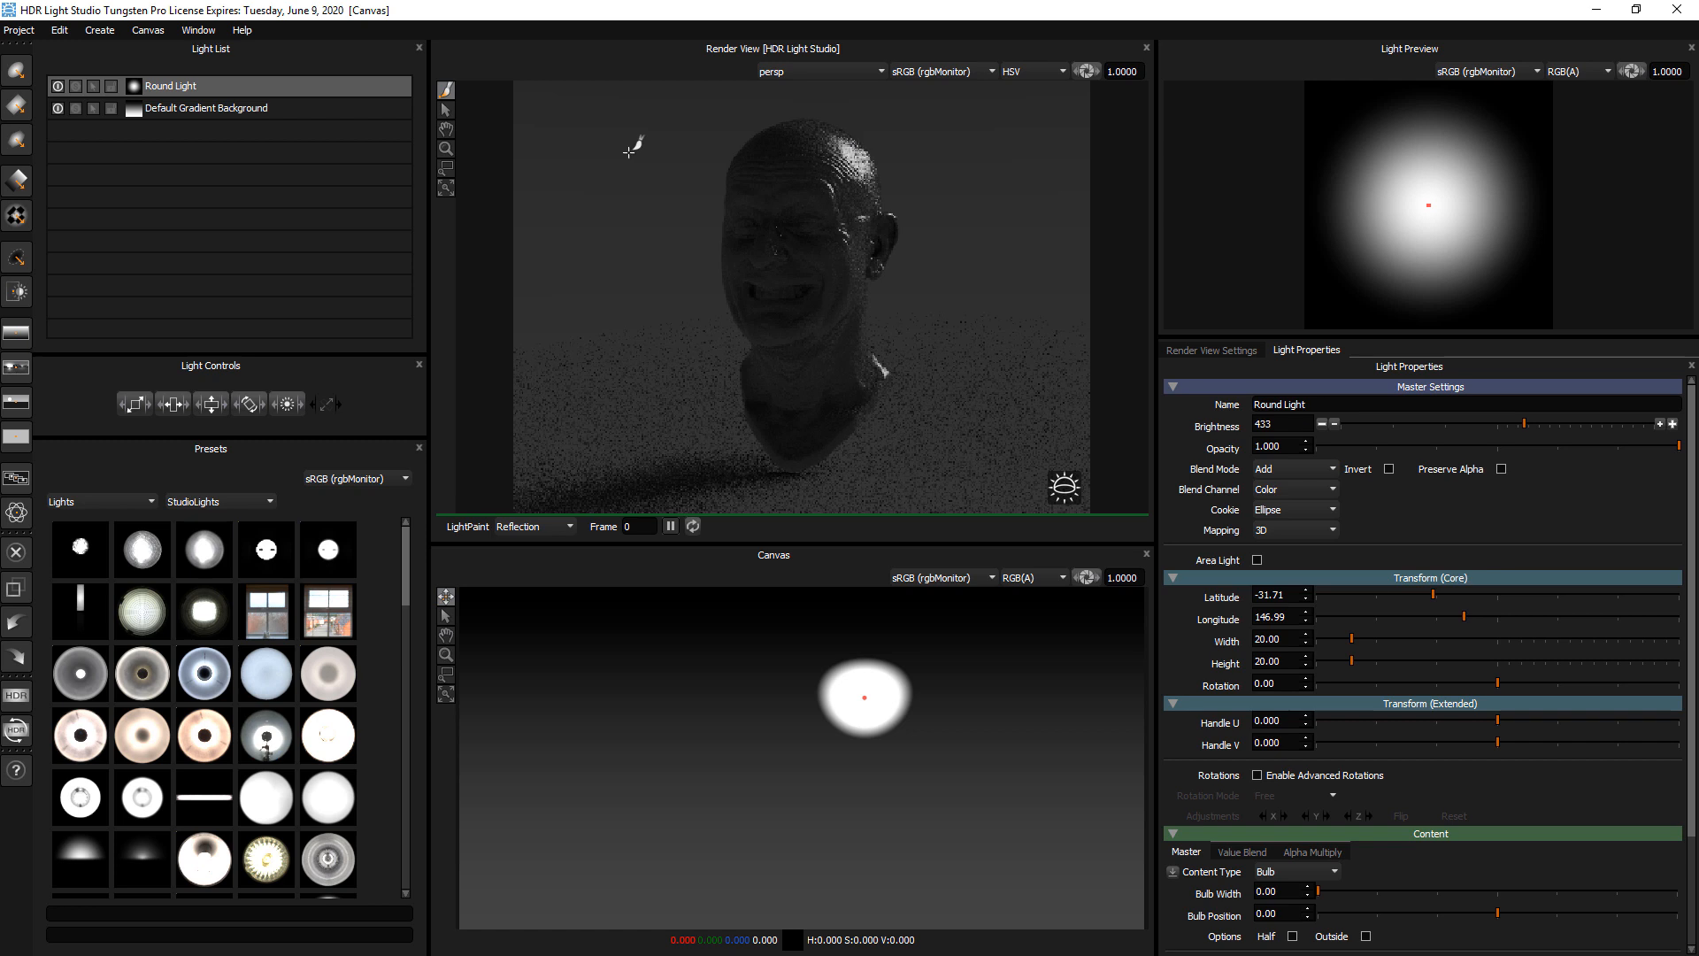
Duplicate the round light, keeping the name Round Light for the copy
{"action": "left_click", "coordinate": [59, 30]}
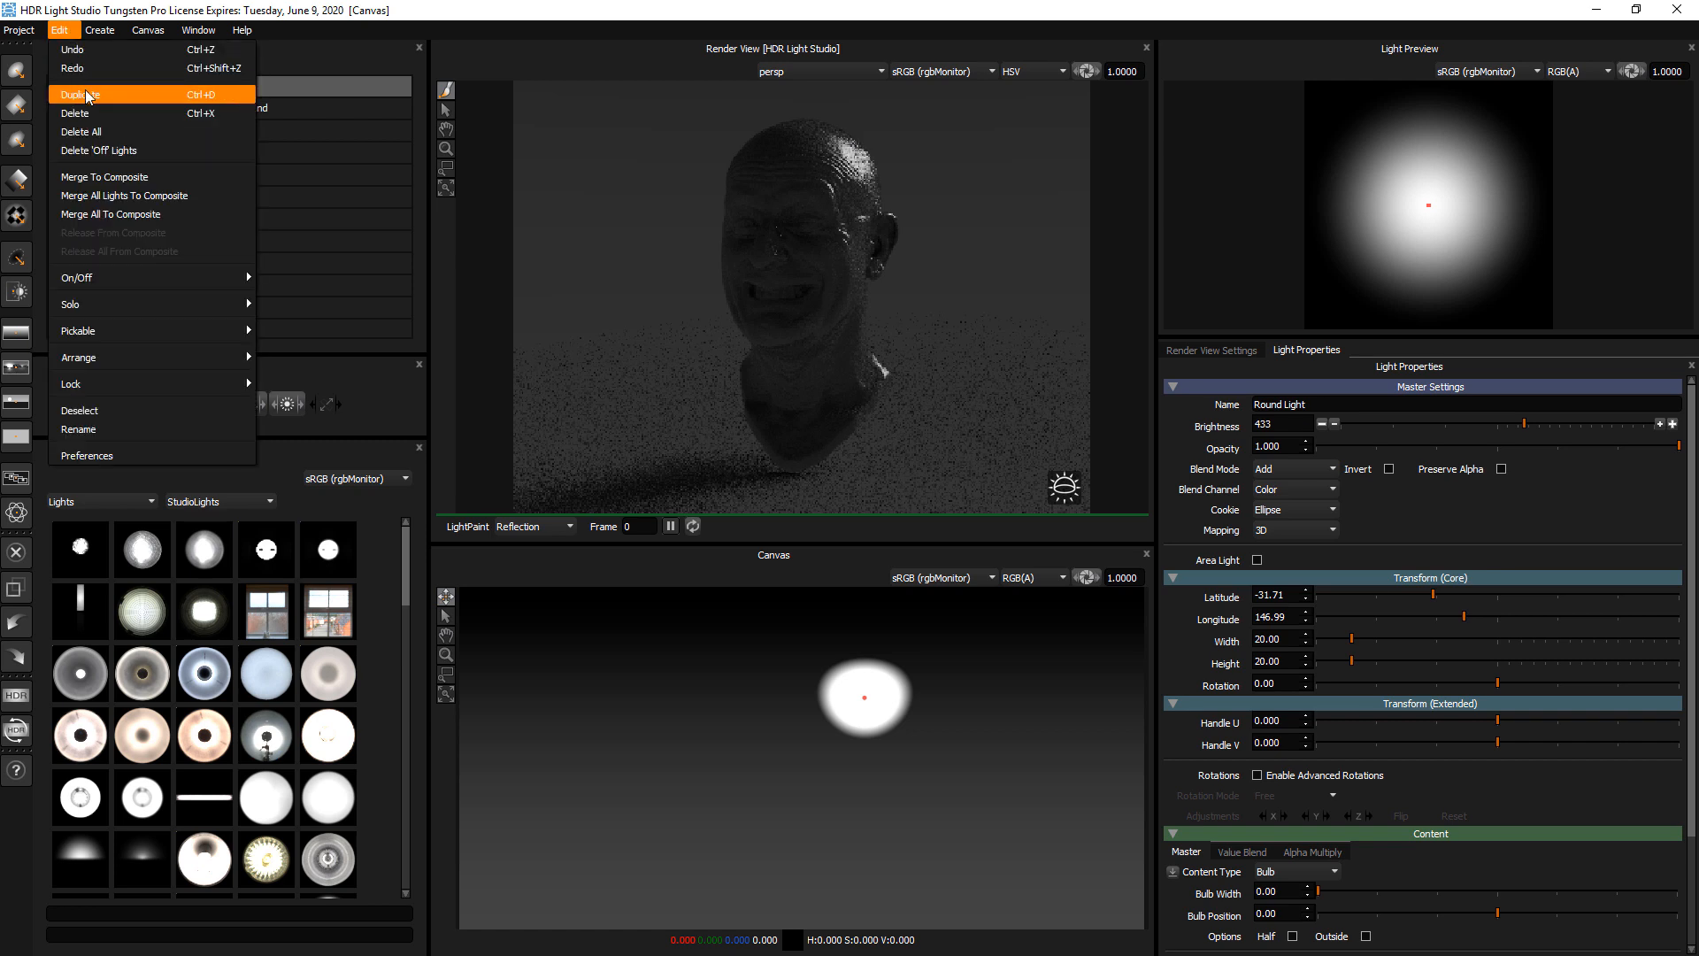
{"action": "left_click", "coordinate": [79, 4]}
{"action": "right_click", "coordinate": [204, 83]}
{"action": "left_click", "coordinate": [231, 94]}
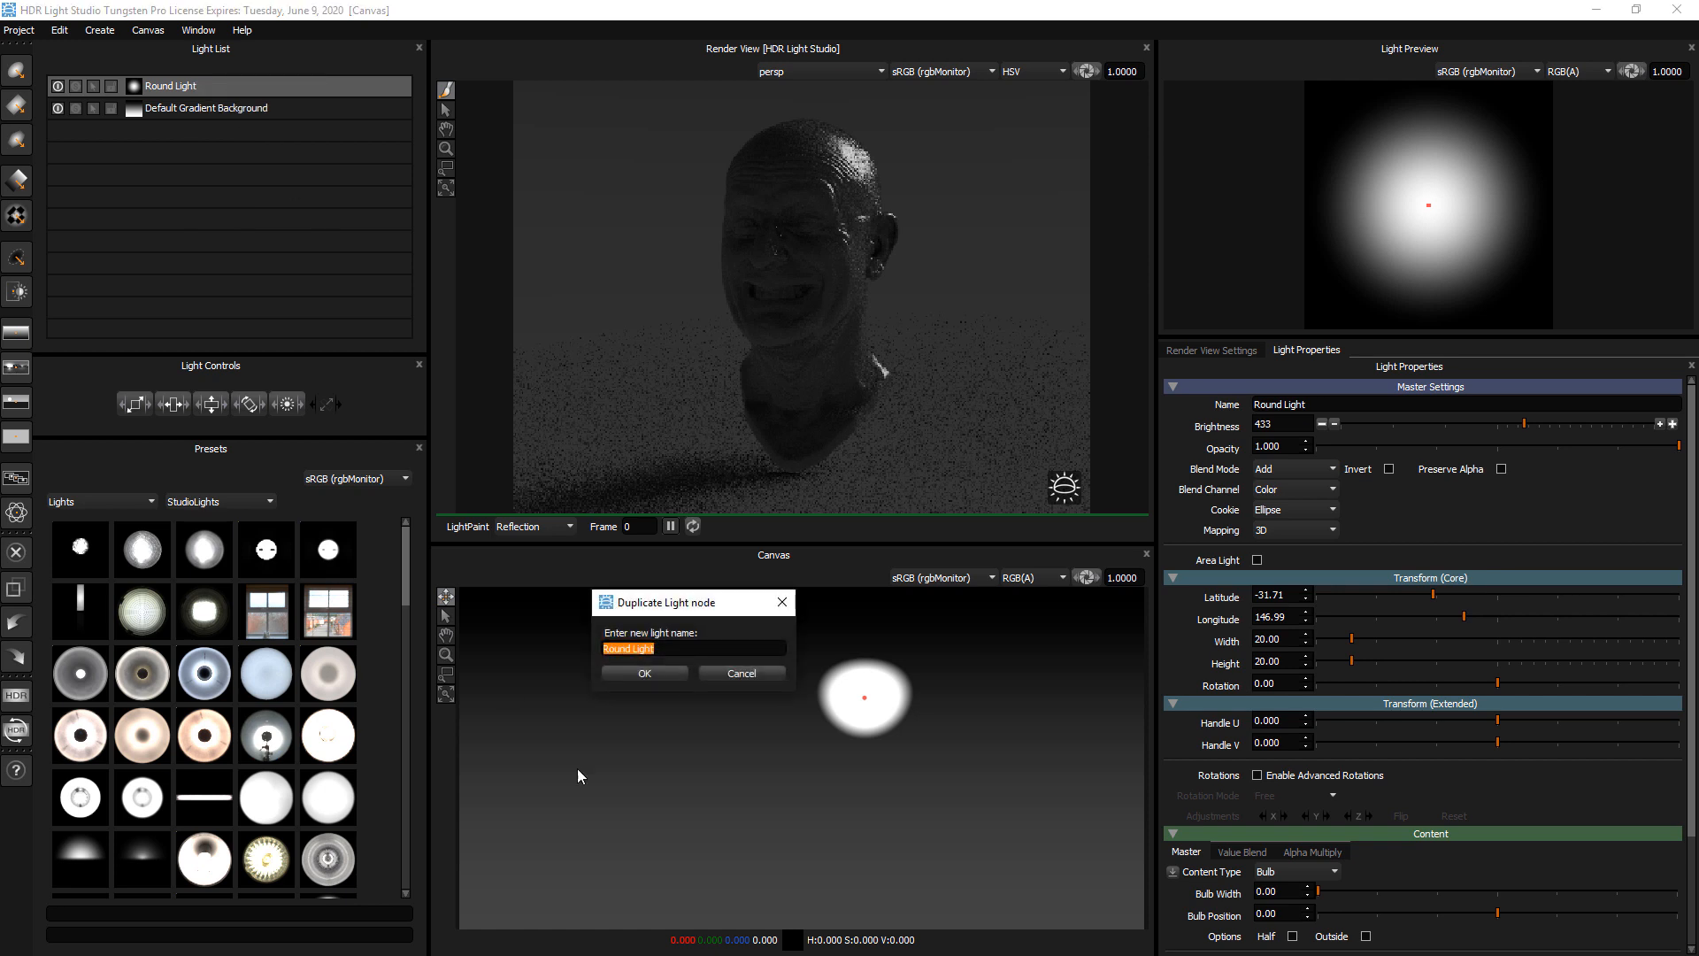
{"action": "left_click", "coordinate": [662, 670]}
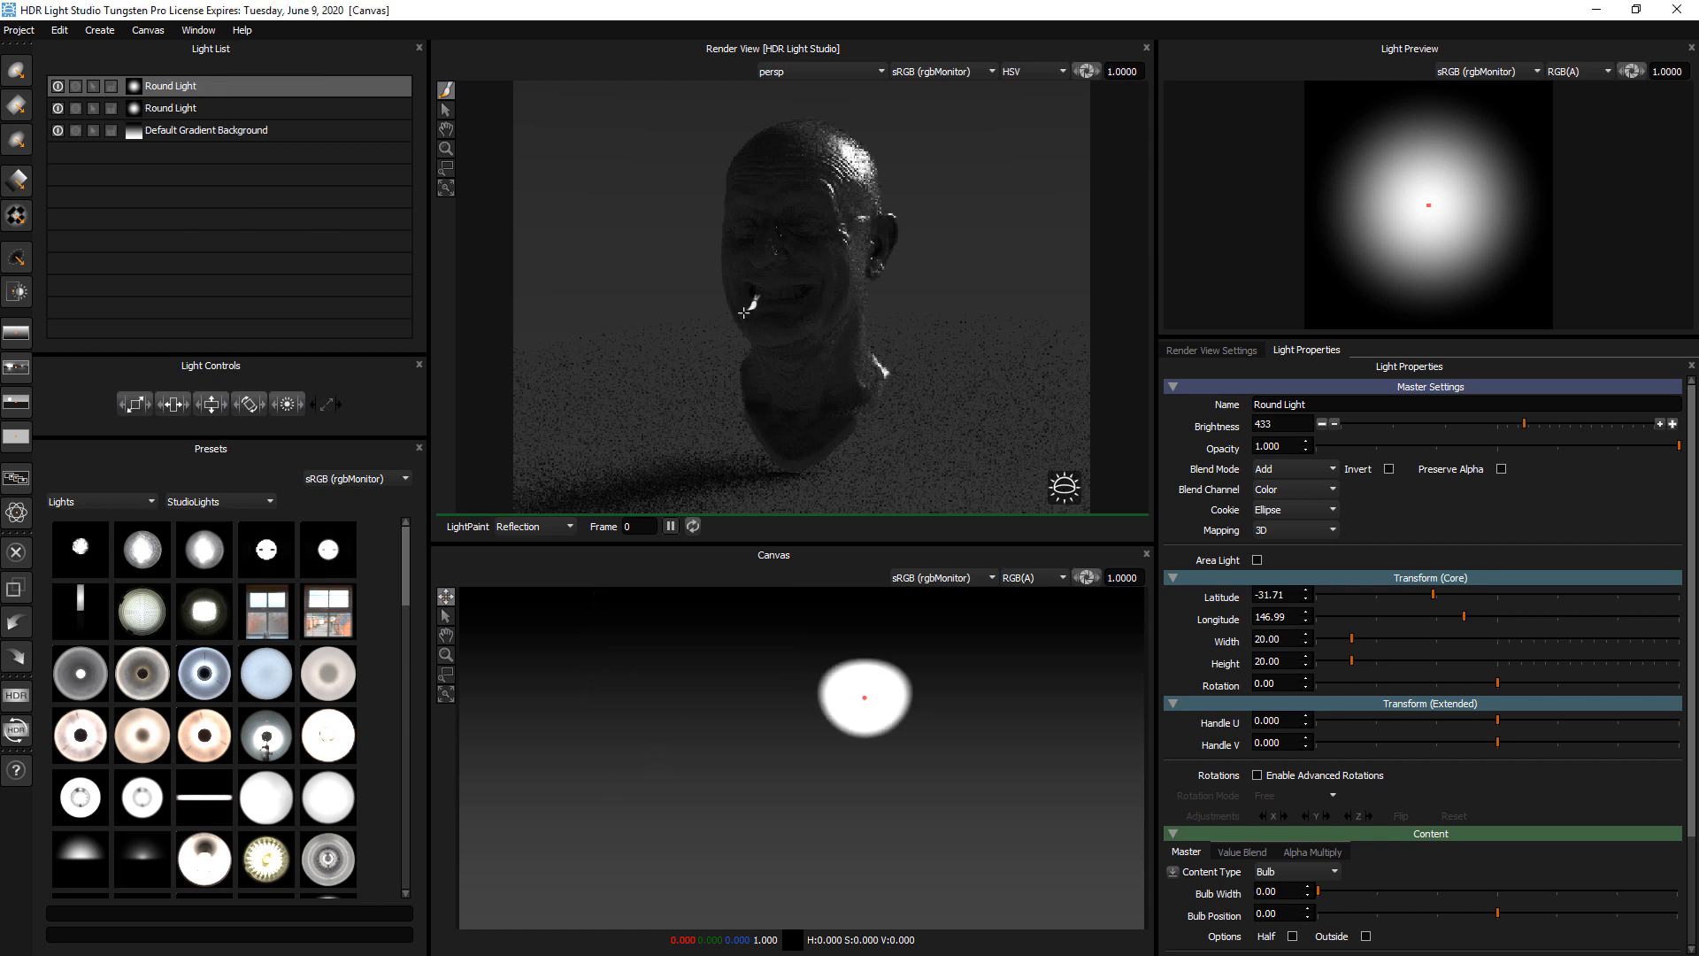
LightPaint the copied light's reflection onto the far temple of the face, at about latitude -6, longitude 269
{"action": "left_click", "coordinate": [733, 258]}
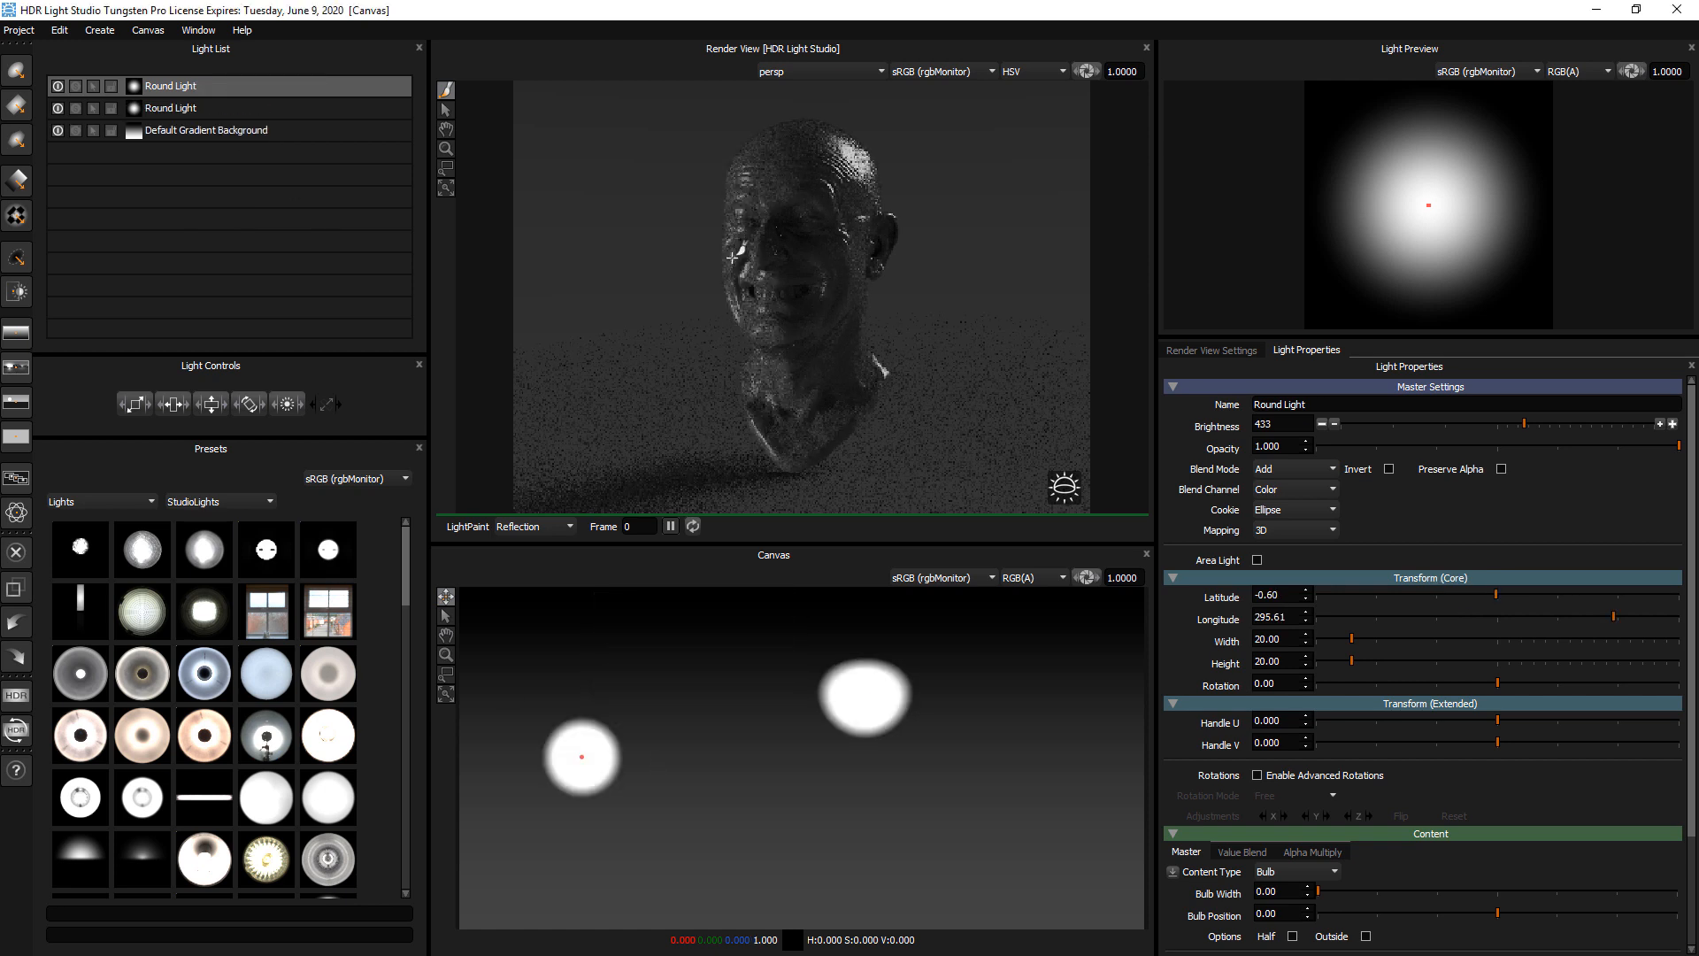
{"action": "left_click", "coordinate": [737, 189]}
{"action": "left_click", "coordinate": [737, 191]}
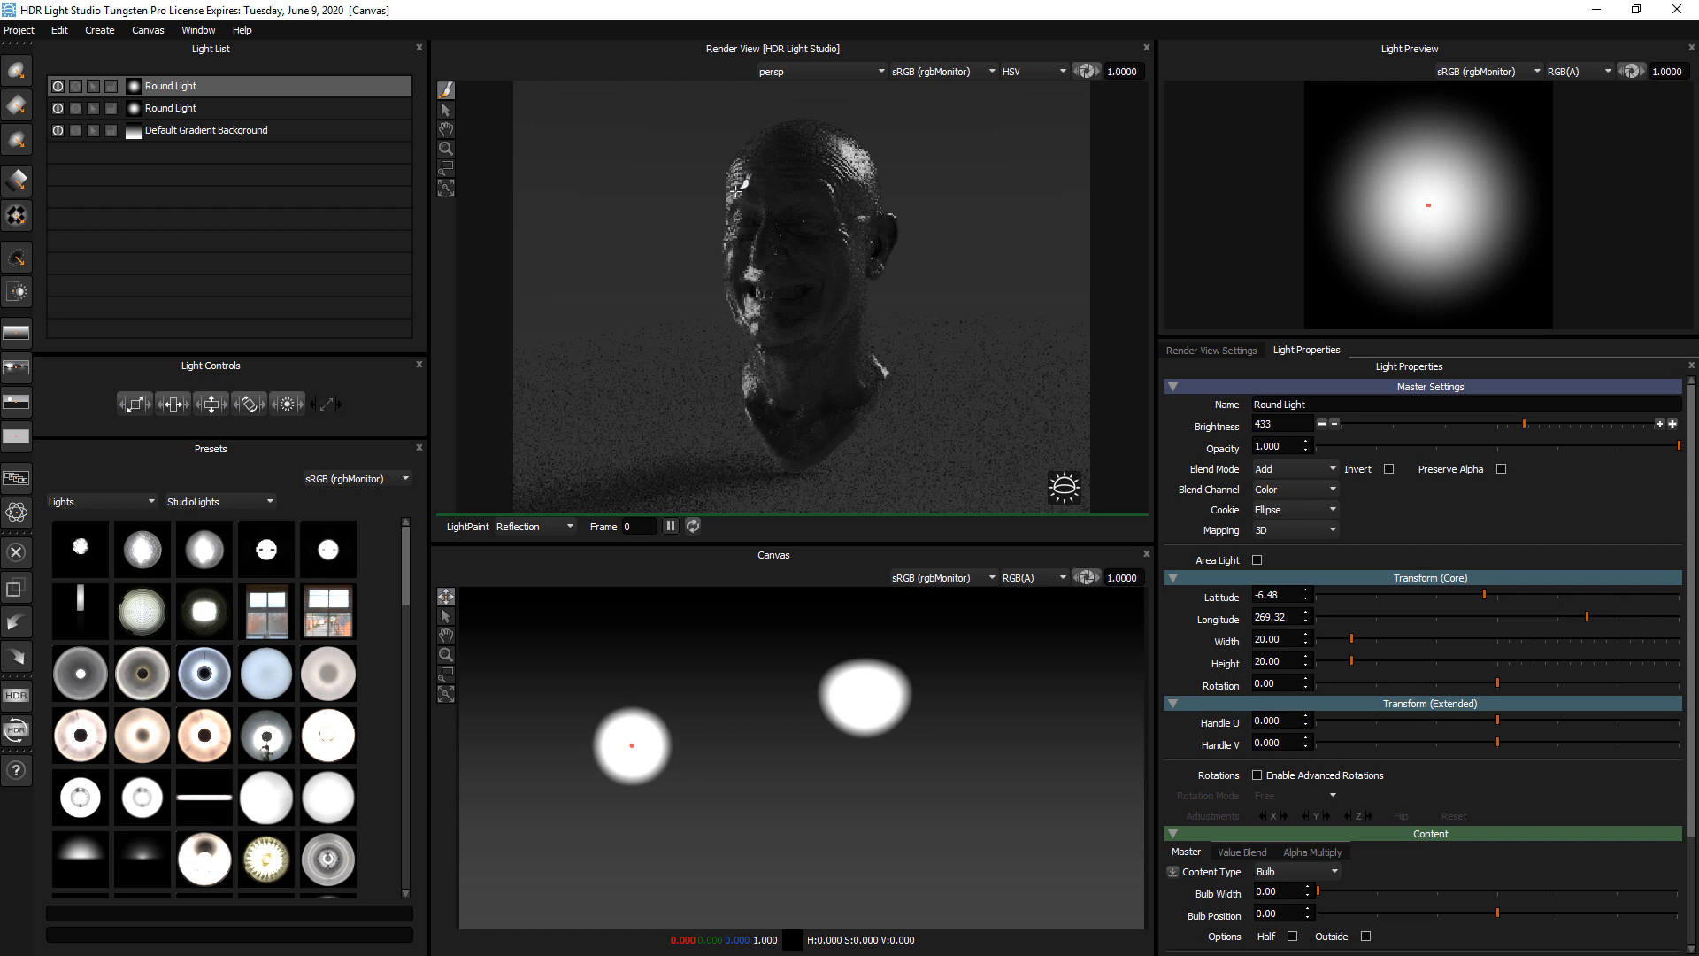
Duplicate the newest round light and LightPaint the copy's reflection onto the cheek below the visible ear, at about latitude 4, longitude 123
{"action": "right_click", "coordinate": [165, 86]}
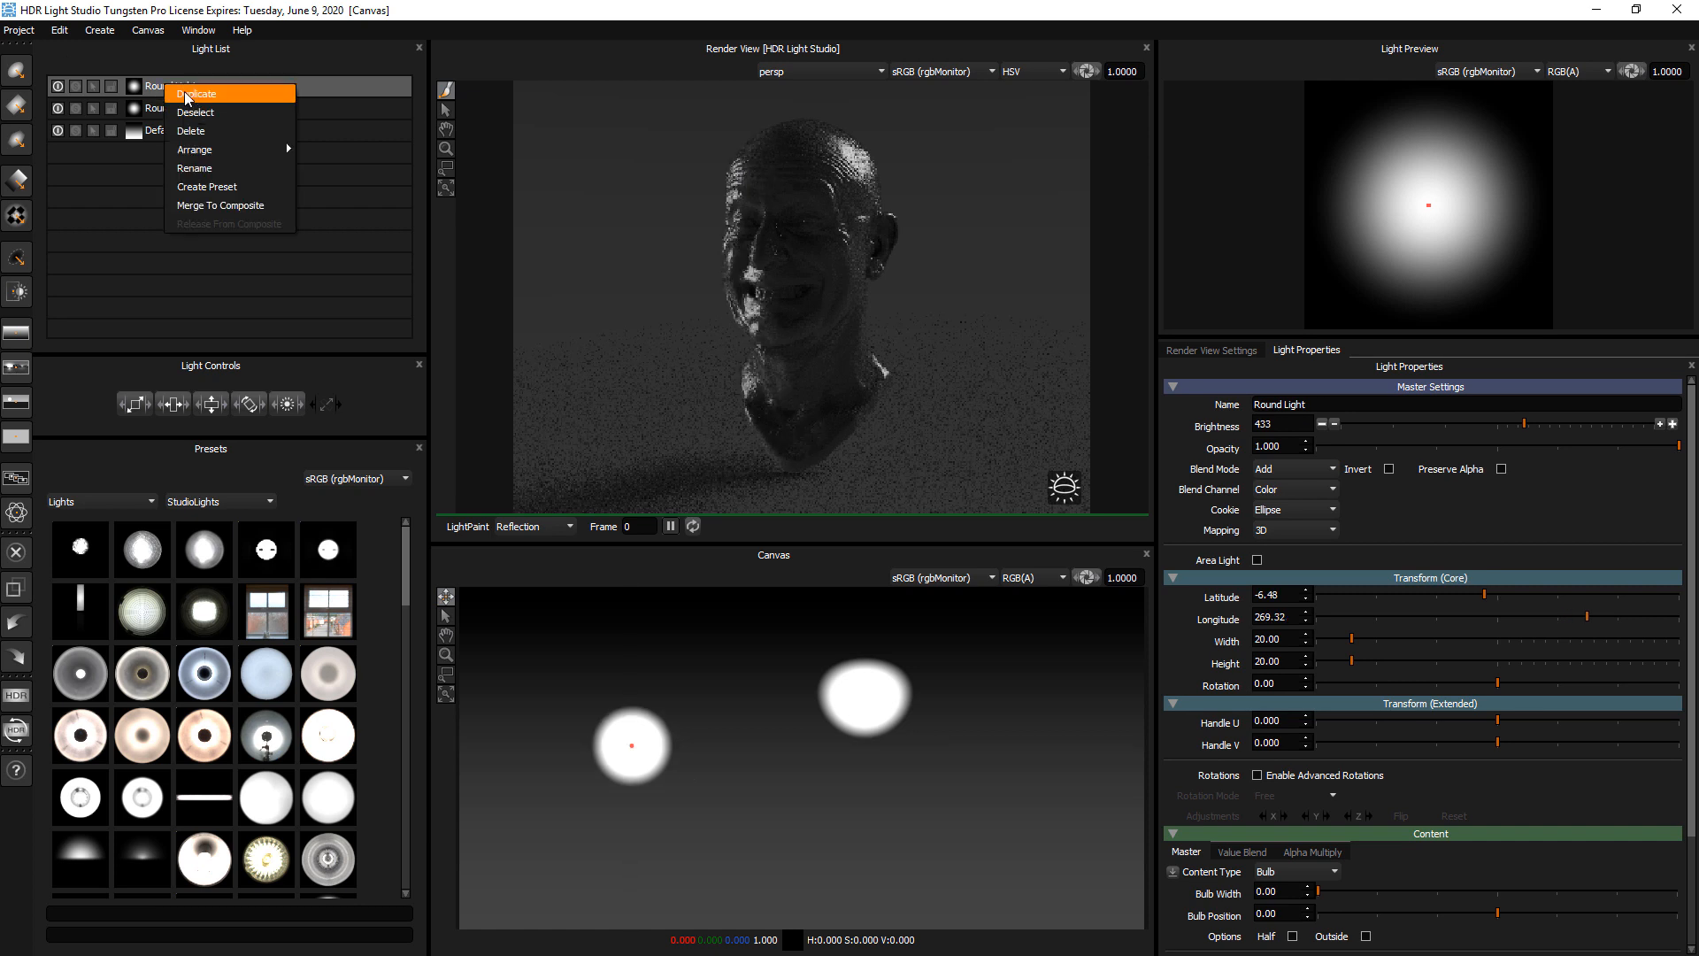
{"action": "left_click", "coordinate": [261, 10]}
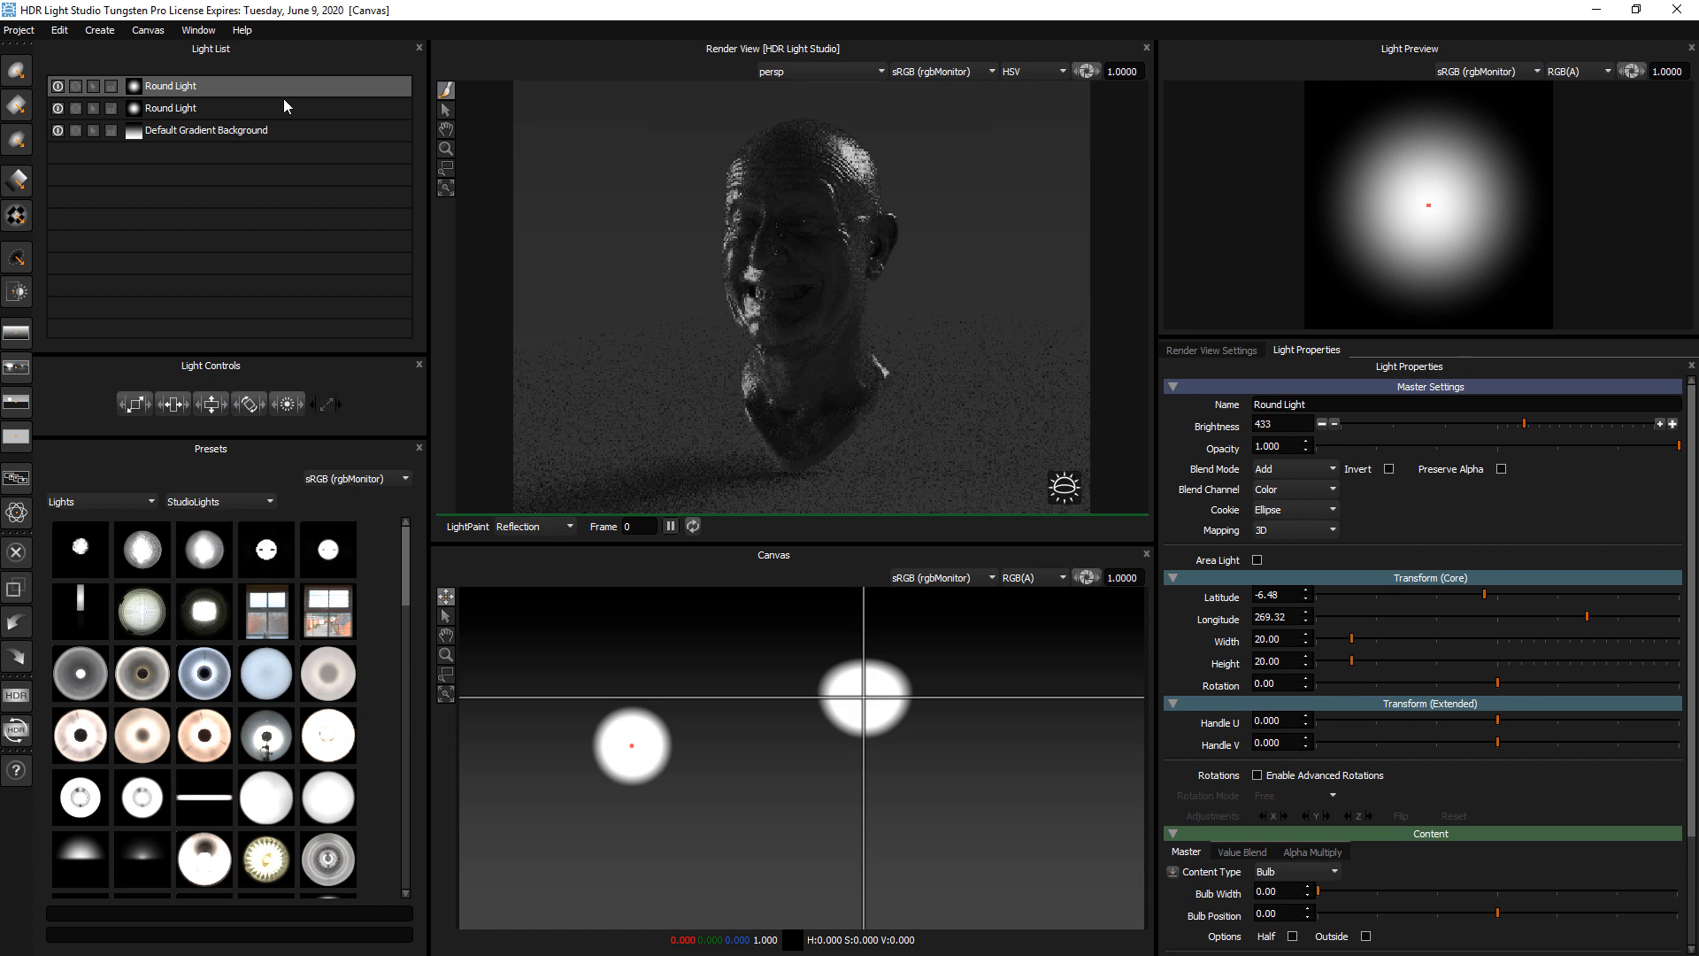
{"action": "key", "text": "ctrl+d"}
{"action": "left_click", "coordinate": [647, 672]}
{"action": "left_click_drag", "start_coordinate": [834, 320], "coordinate": [855, 274]}
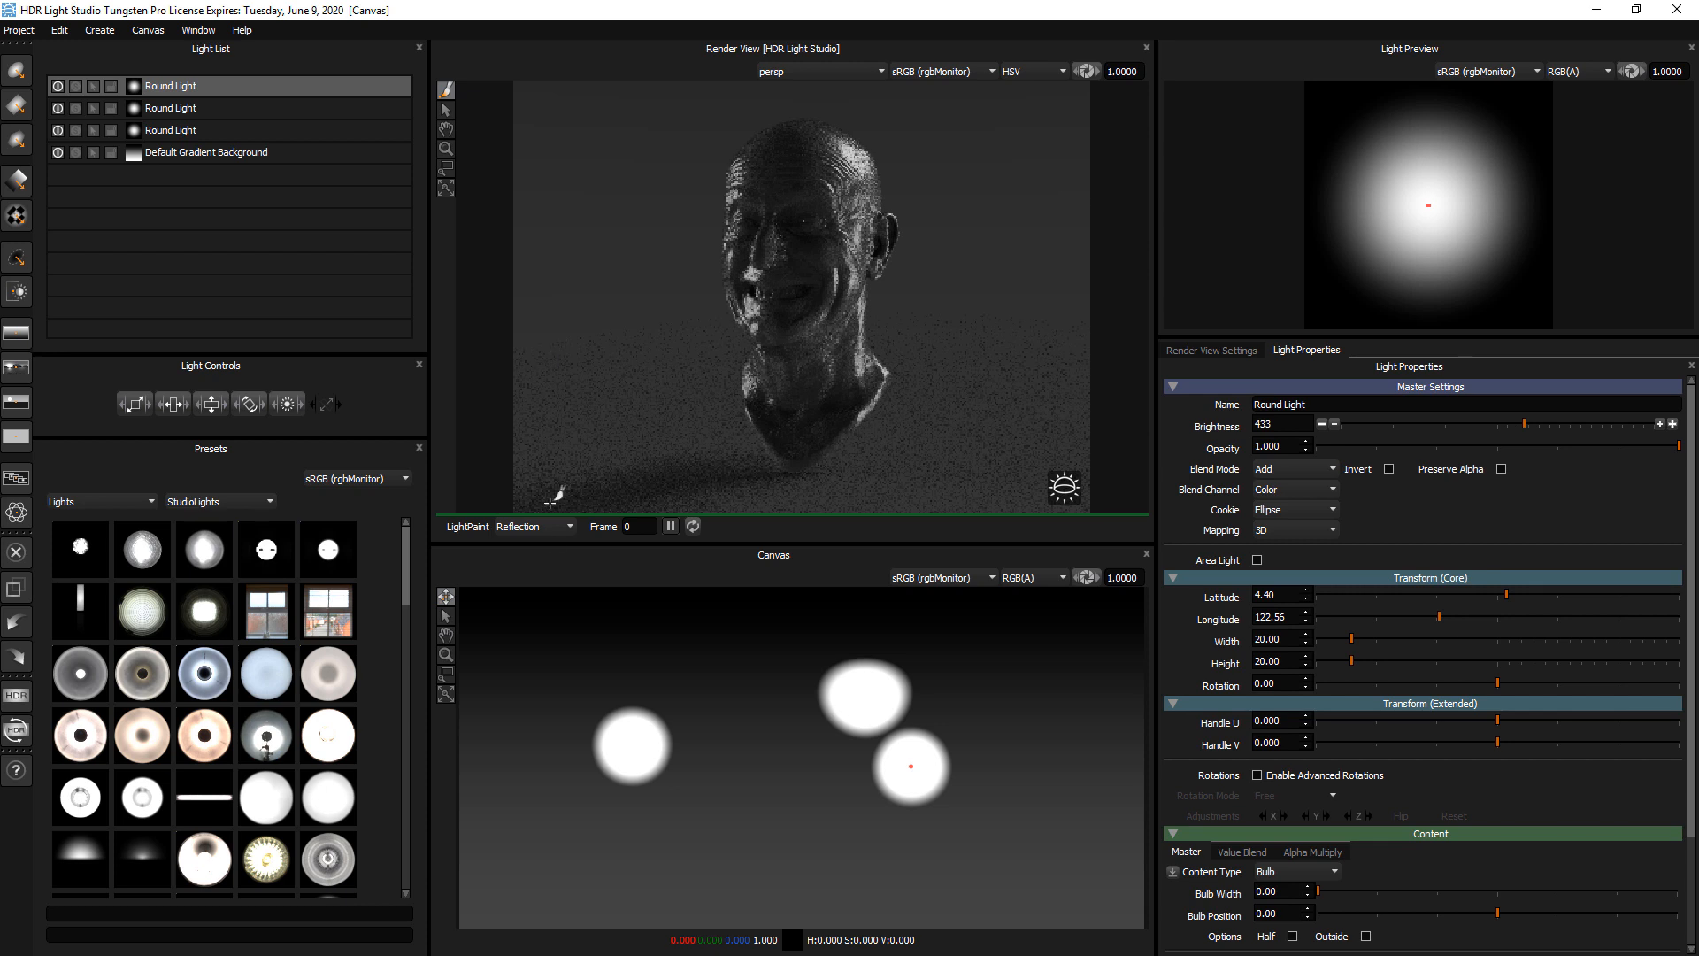
Reduce the height of the Render View to give the Canvas more room
{"action": "left_click_drag", "start_coordinate": [551, 542], "coordinate": [550, 545]}
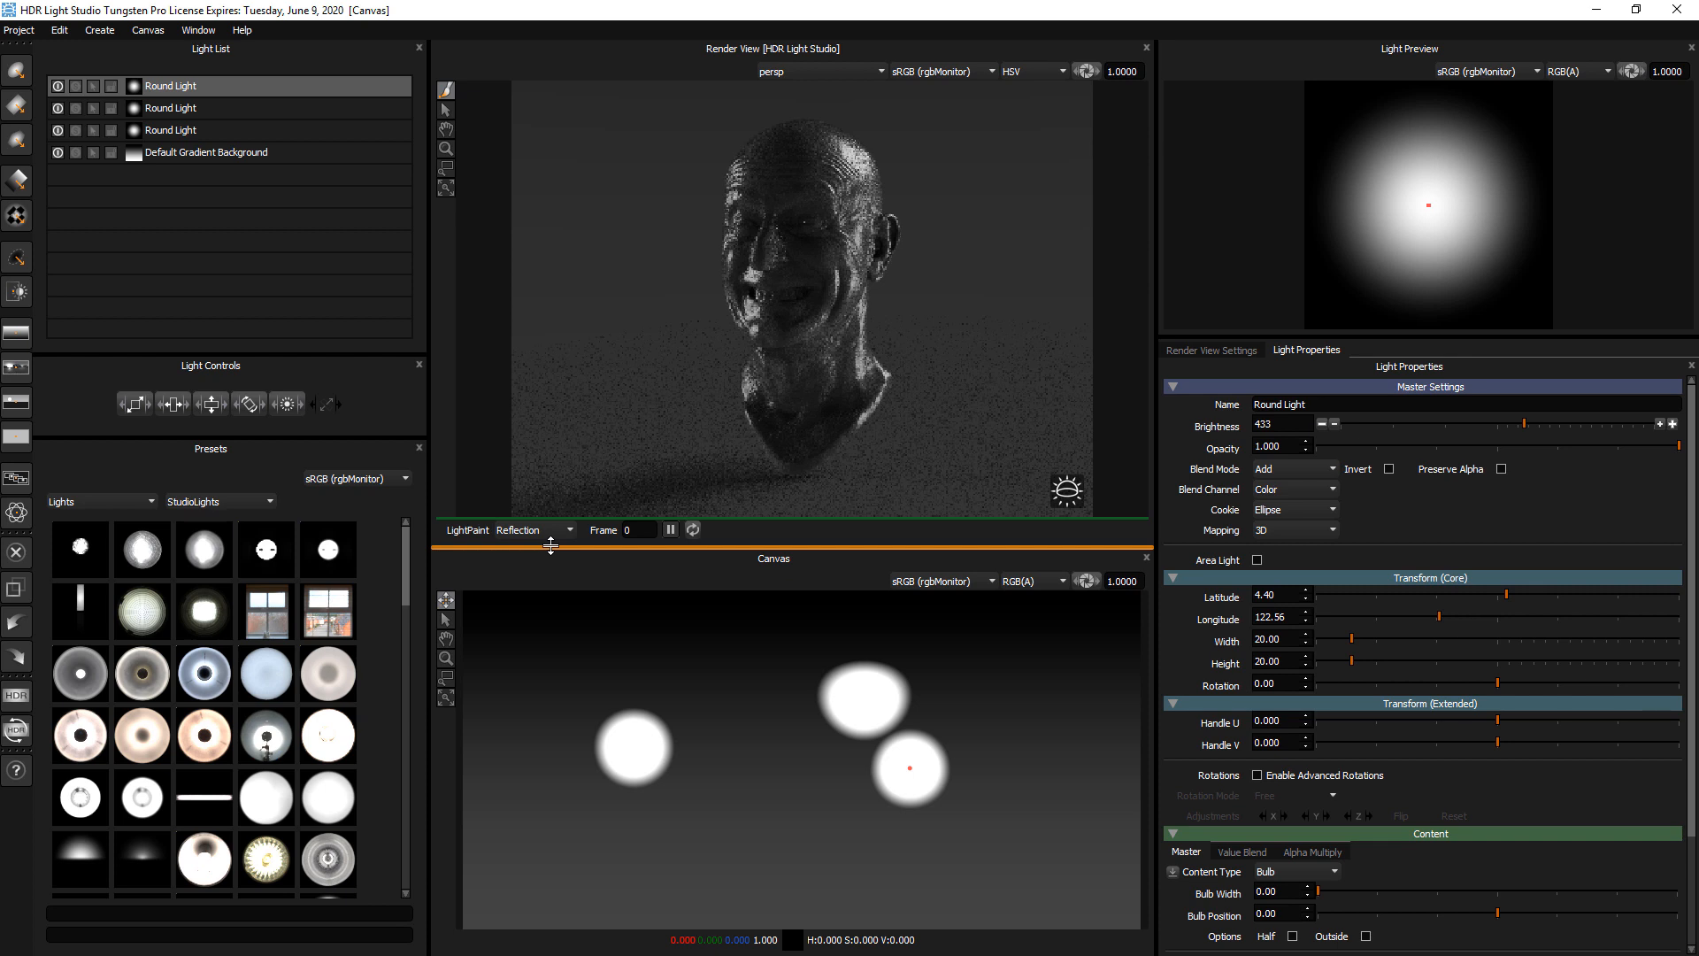
{"action": "left_click_drag", "start_coordinate": [551, 546], "coordinate": [551, 484]}
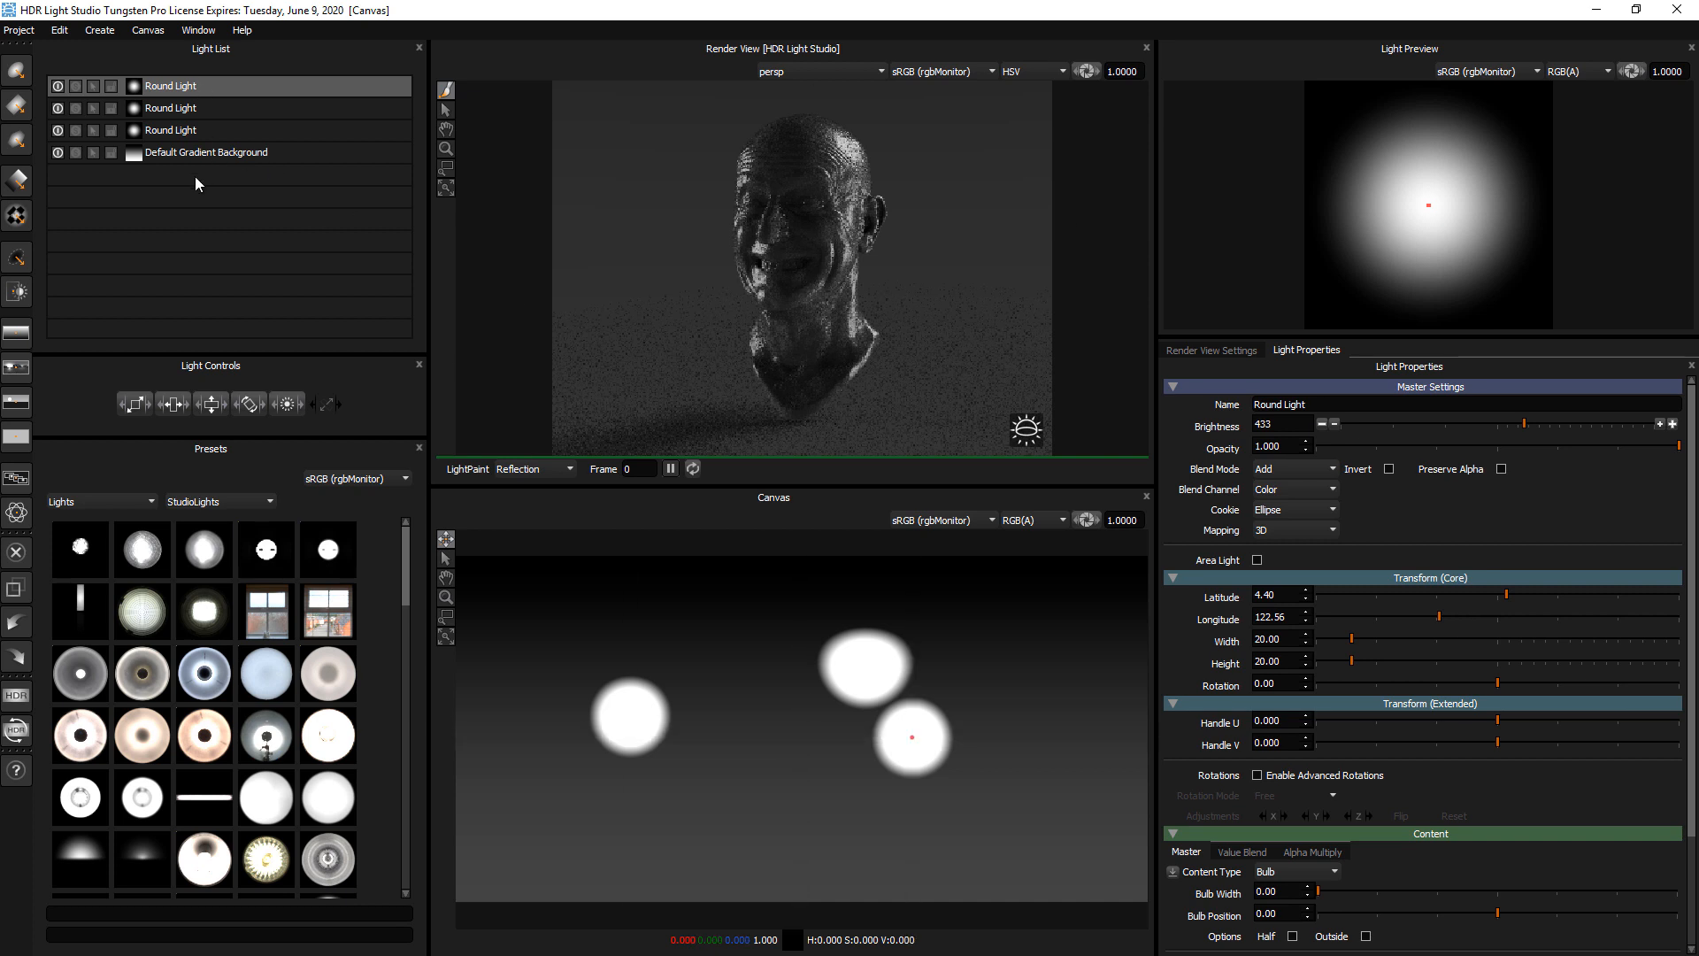
Switch each of the three round lights off and back on to examine its contribution to the render
{"action": "left_click", "coordinate": [58, 87]}
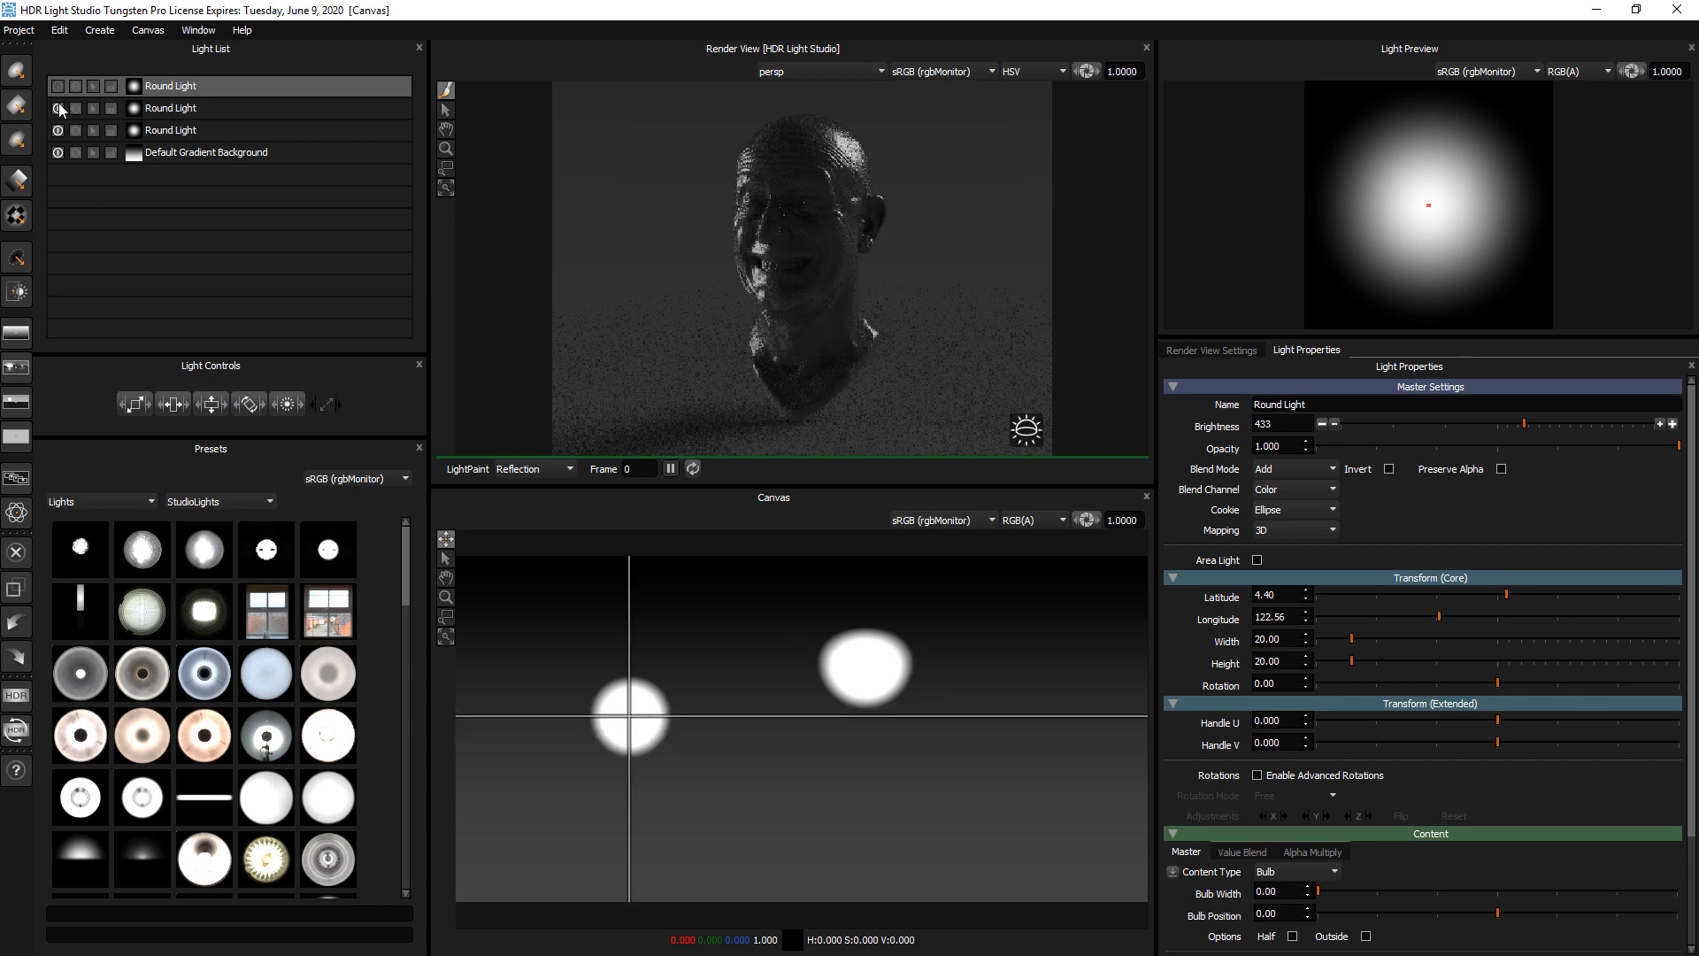
{"action": "left_click", "coordinate": [58, 106]}
{"action": "left_click", "coordinate": [56, 126]}
{"action": "left_click", "coordinate": [56, 129]}
{"action": "left_click", "coordinate": [57, 106]}
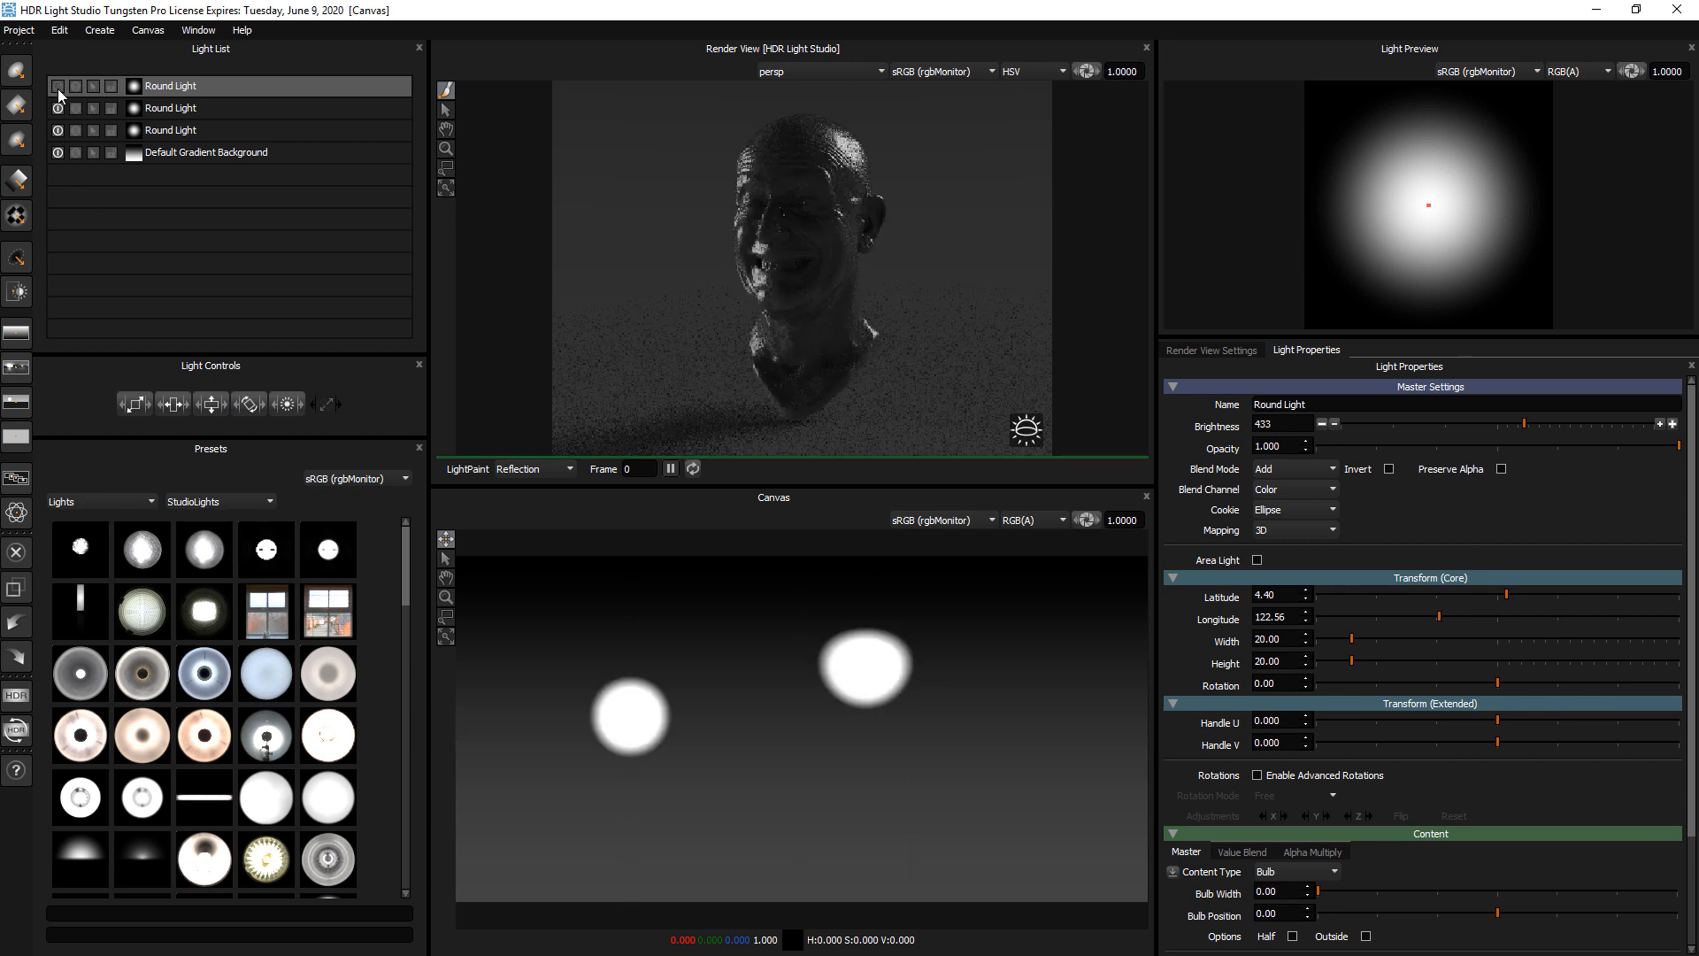
{"action": "left_click", "coordinate": [57, 86]}
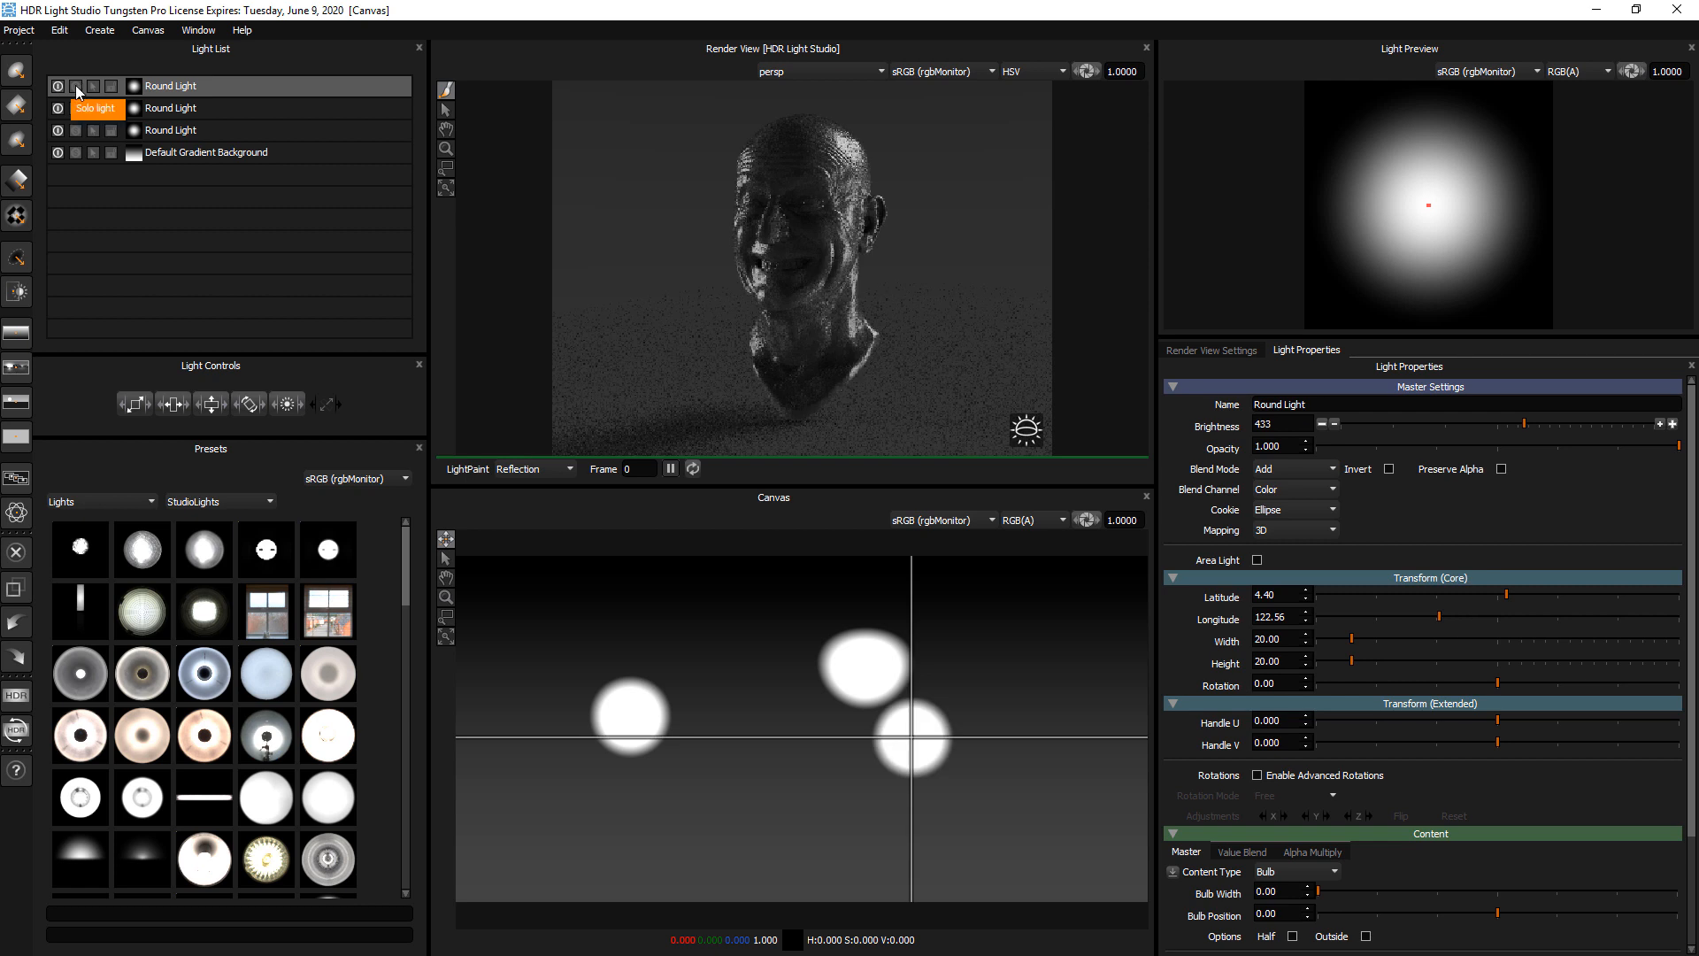
Solo each of the three round lights in turn to inspect its individual effect, ending with no light soloed
{"action": "left_click", "coordinate": [76, 86]}
{"action": "left_click", "coordinate": [76, 86]}
{"action": "left_click", "coordinate": [76, 107]}
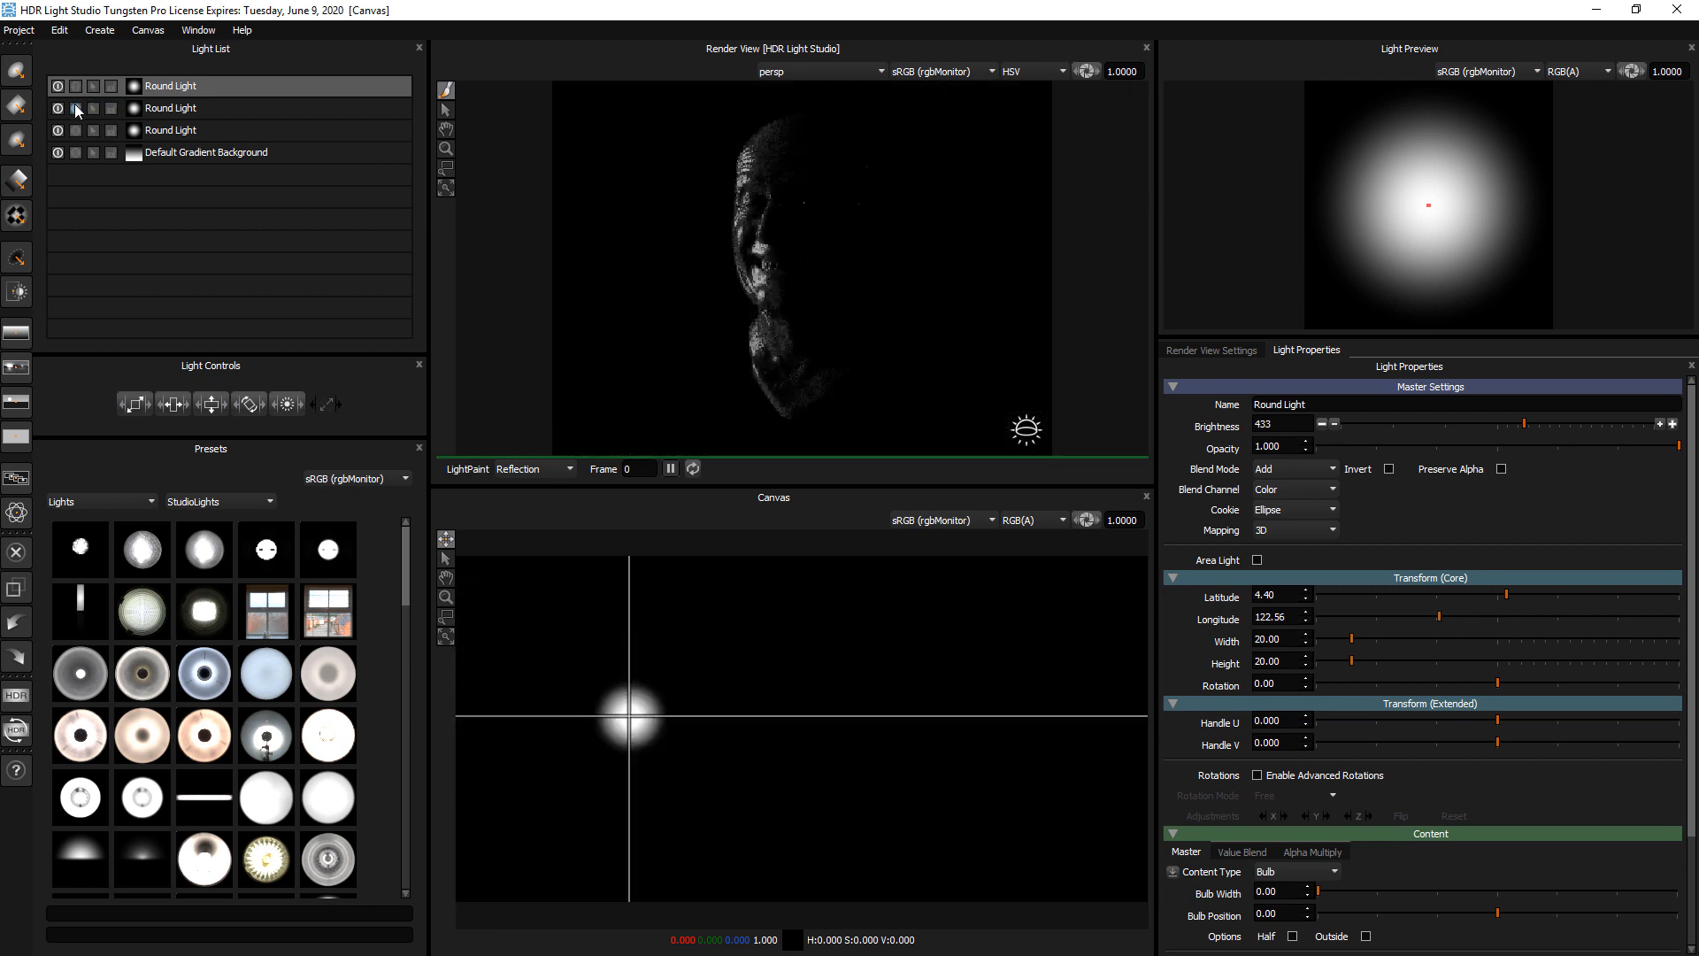
{"action": "left_click", "coordinate": [76, 107]}
{"action": "left_click", "coordinate": [76, 130]}
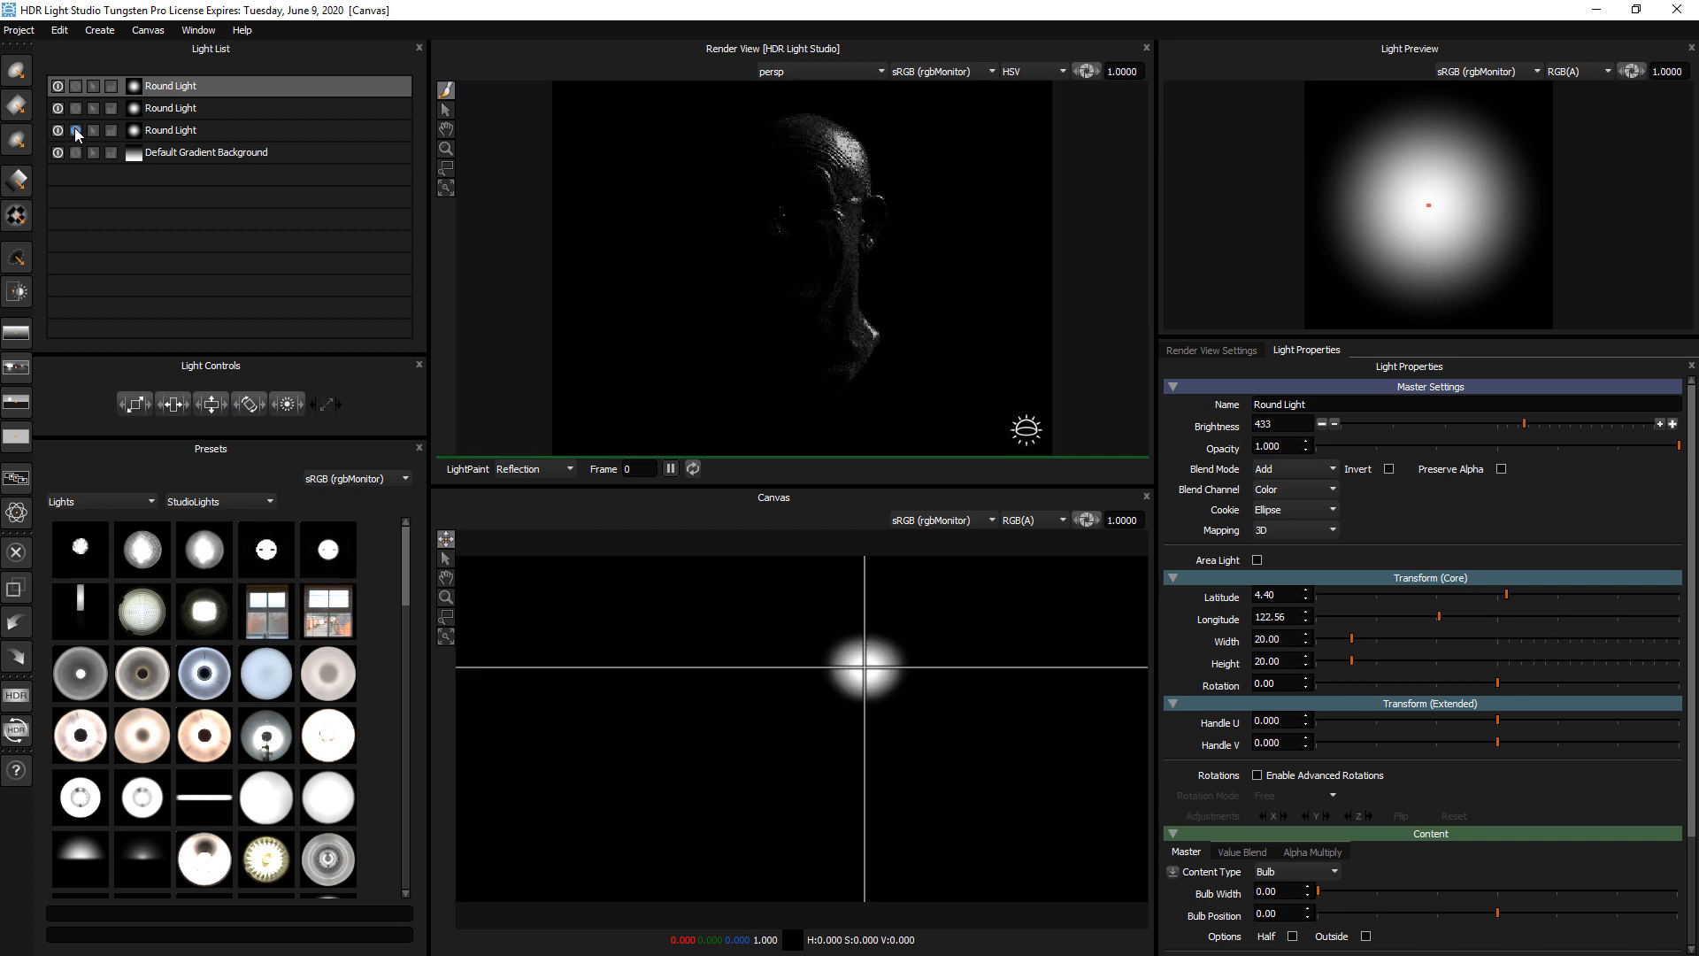
{"action": "left_click", "coordinate": [77, 130]}
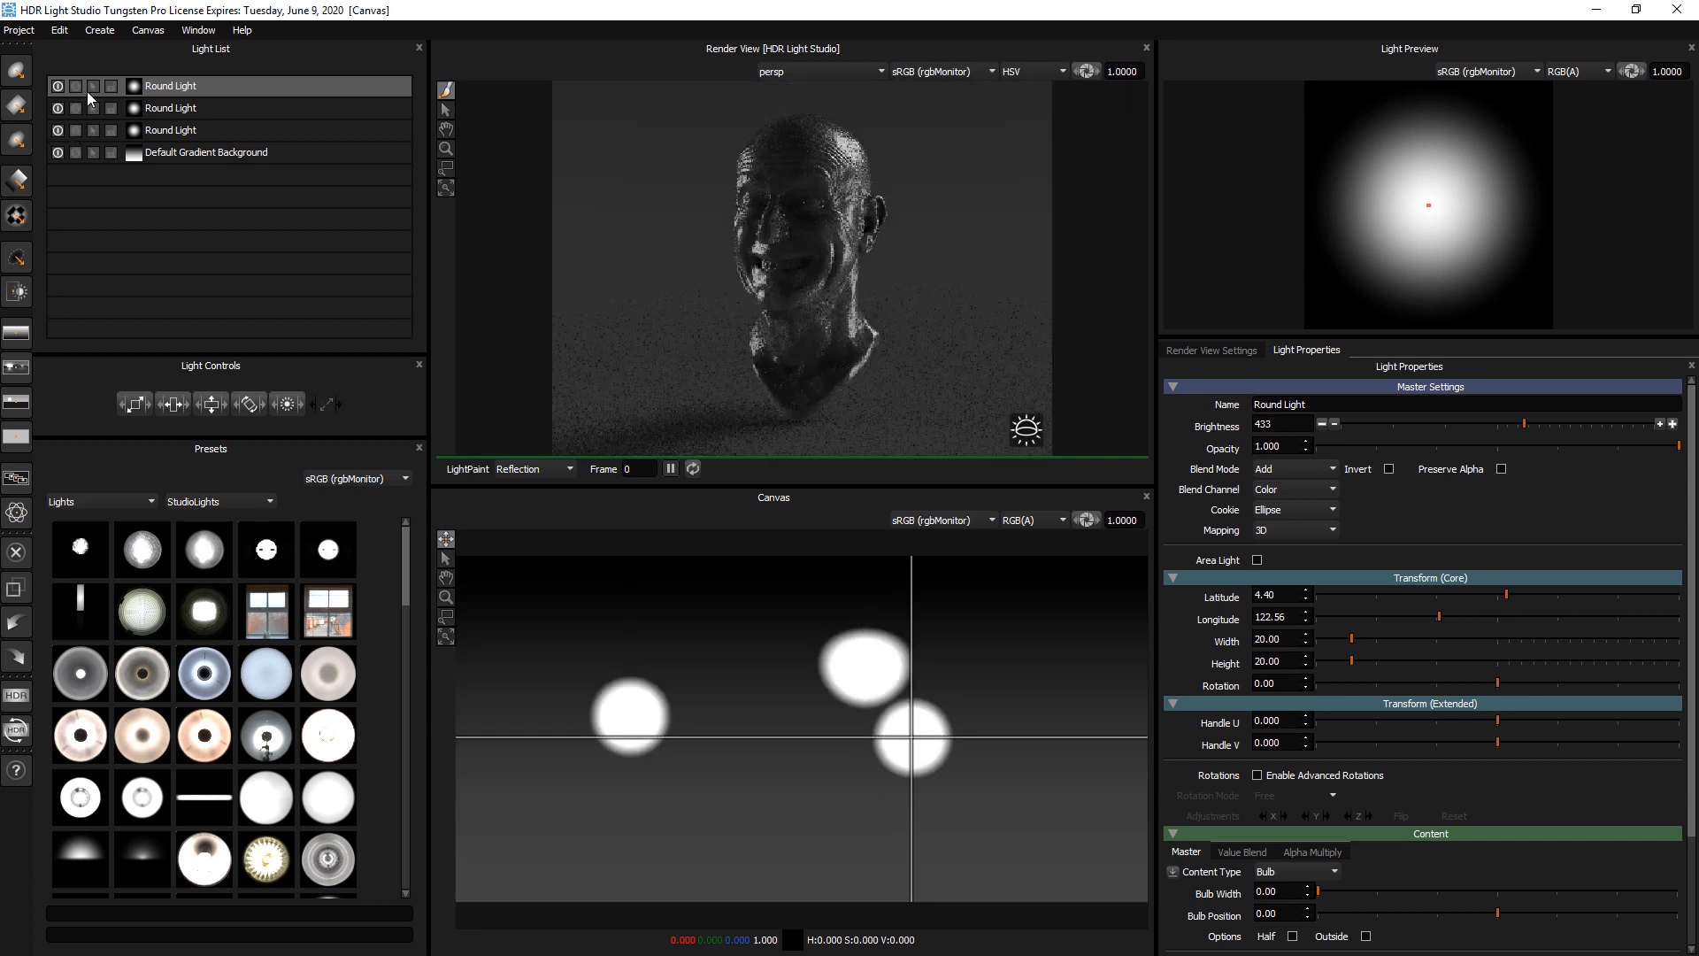
Try the two remaining per-light toggles on the round lights in the Light List, leaving them all off
{"action": "left_click", "coordinate": [92, 87]}
{"action": "left_click", "coordinate": [93, 130]}
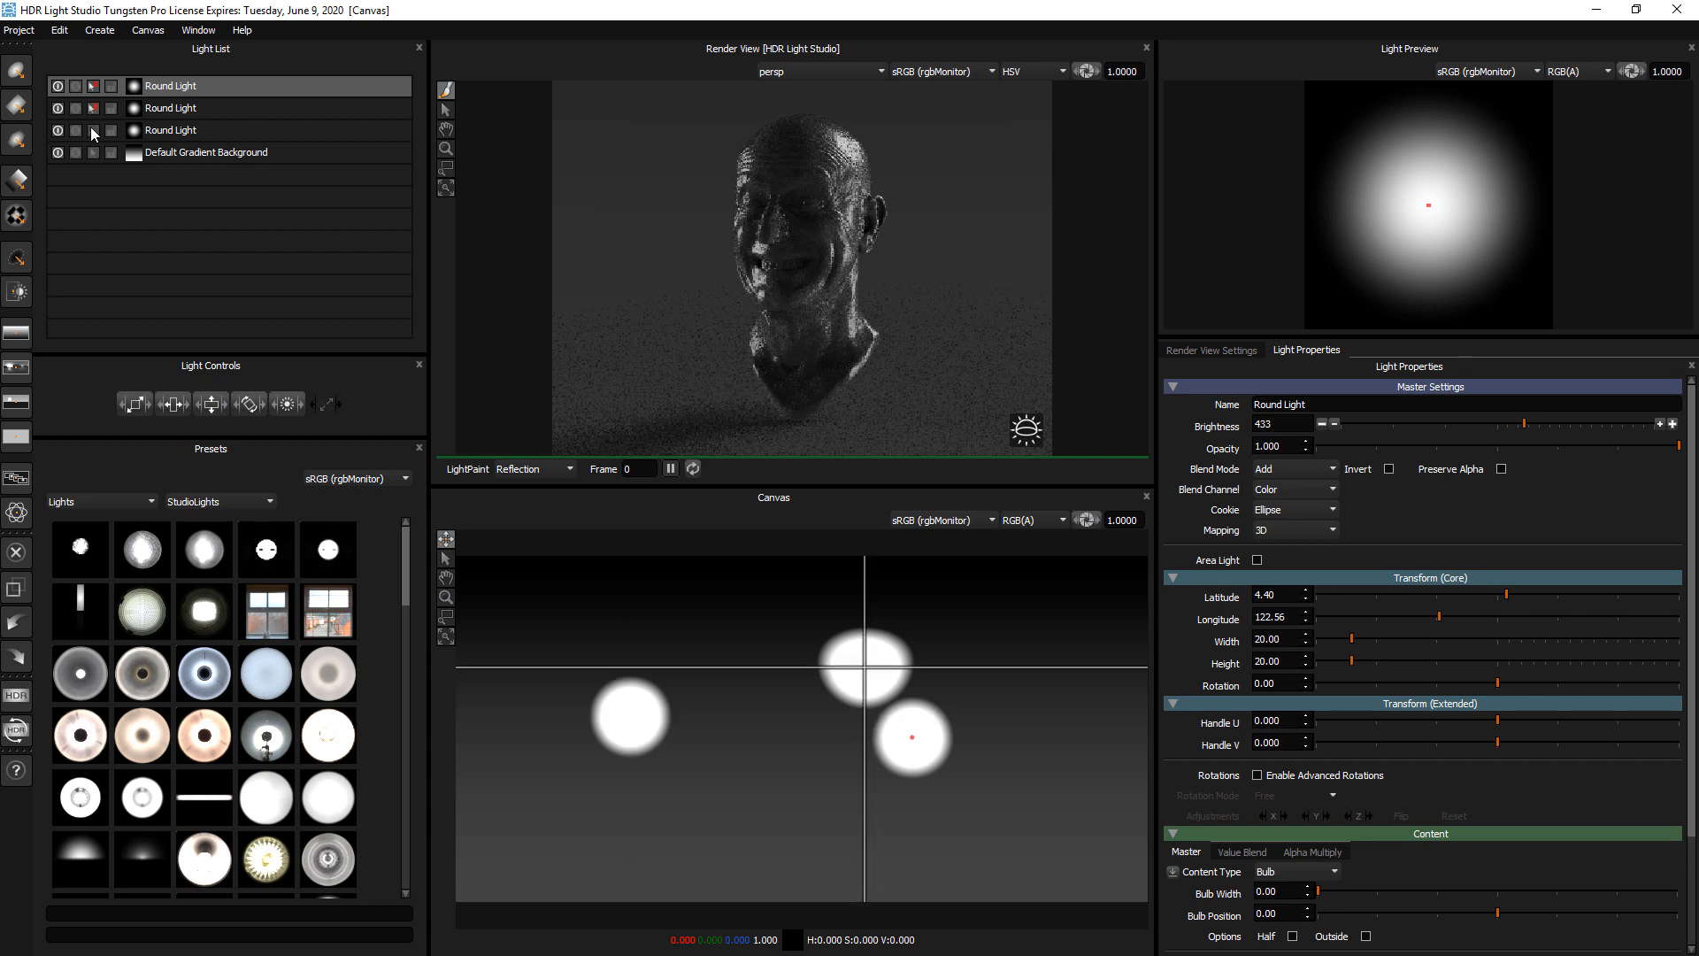
{"action": "left_click", "coordinate": [92, 125]}
{"action": "left_click", "coordinate": [92, 105]}
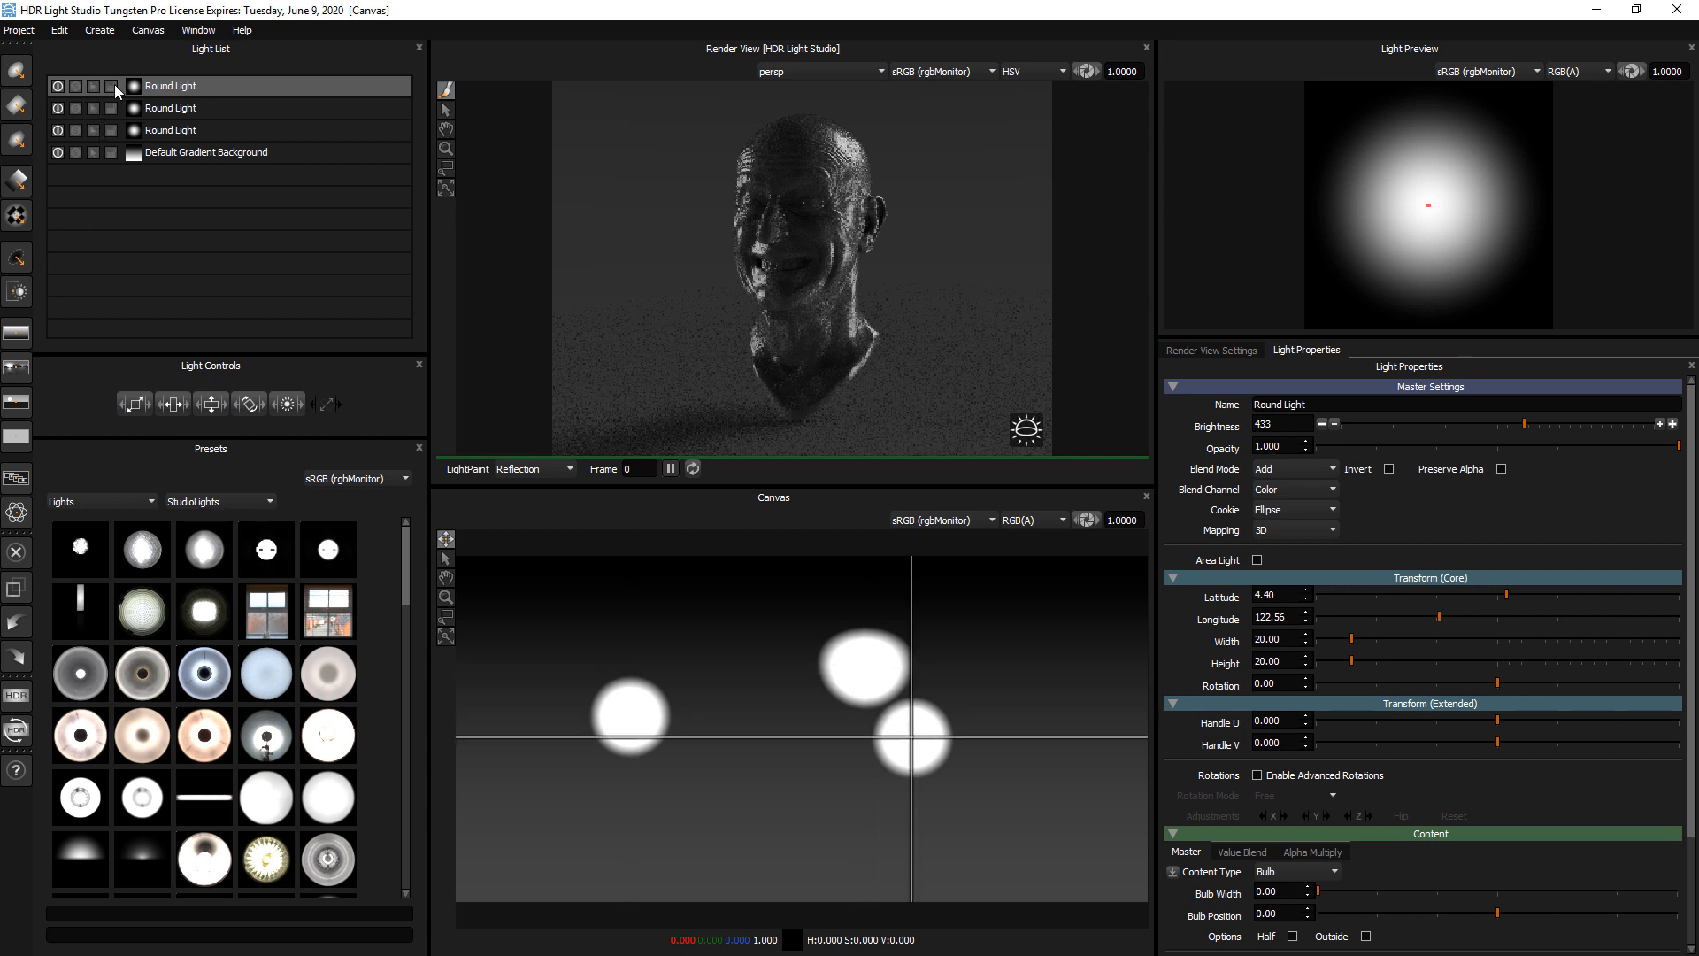
{"action": "left_click", "coordinate": [111, 85]}
{"action": "left_click", "coordinate": [110, 107]}
{"action": "left_click", "coordinate": [110, 107]}
{"action": "left_click", "coordinate": [110, 86]}
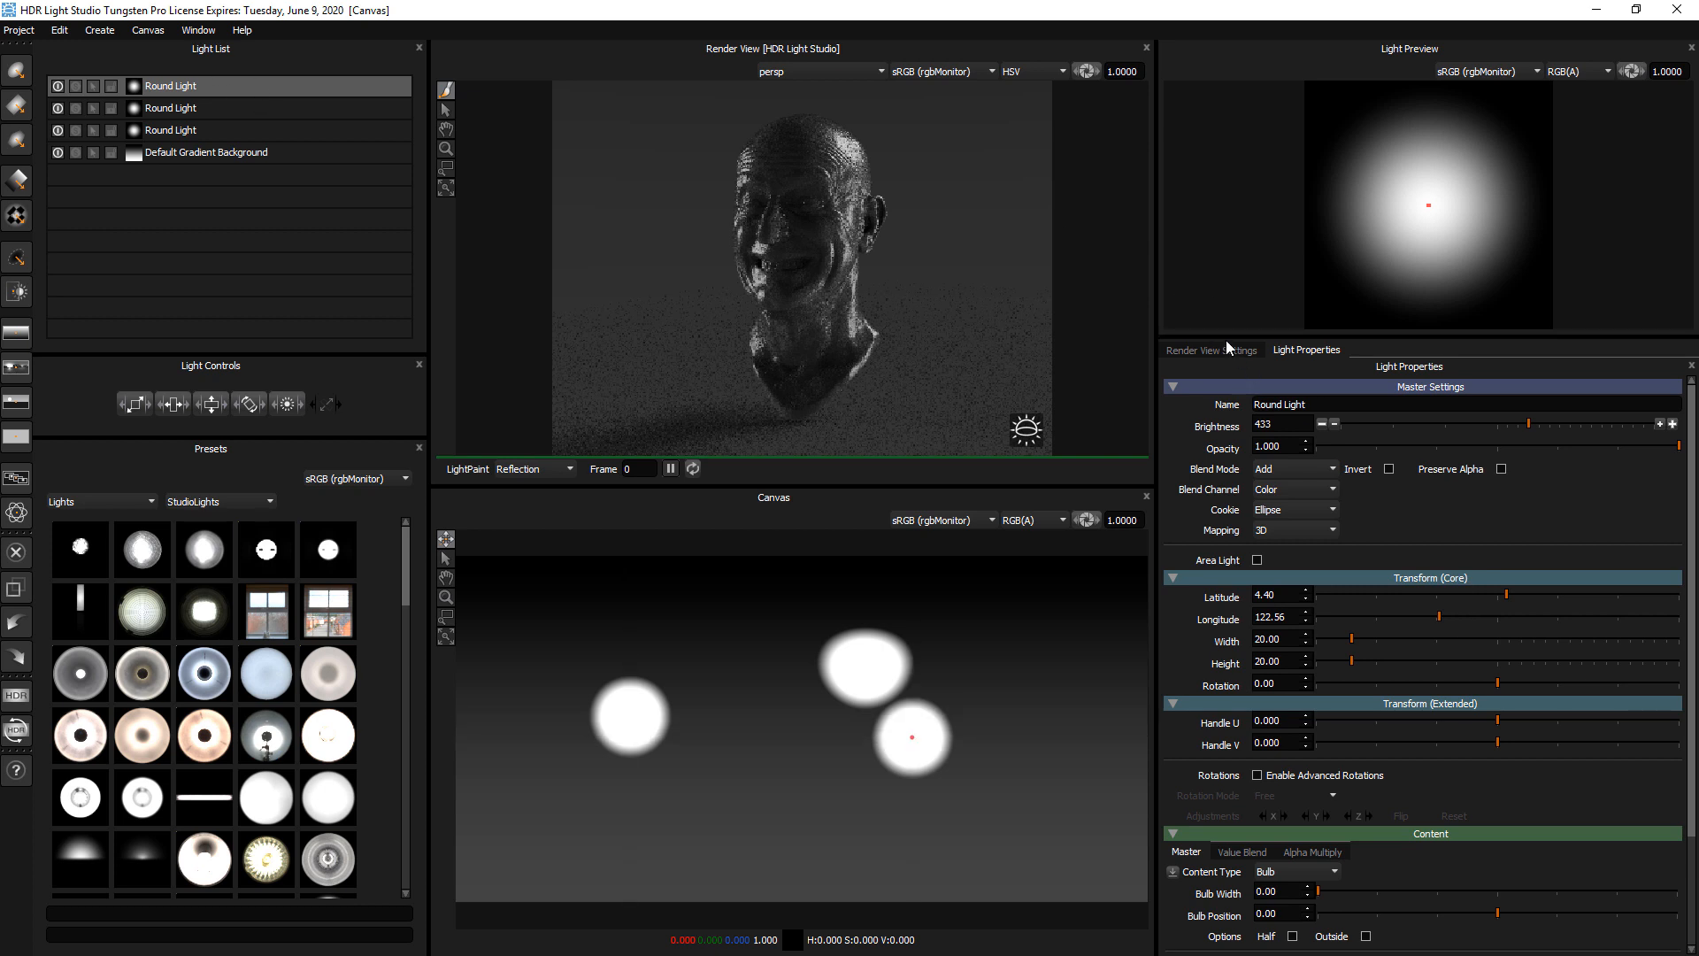
Shrink the Light Preview to make more room for the Light Properties
{"action": "left_click_drag", "start_coordinate": [1226, 333], "coordinate": [1228, 289]}
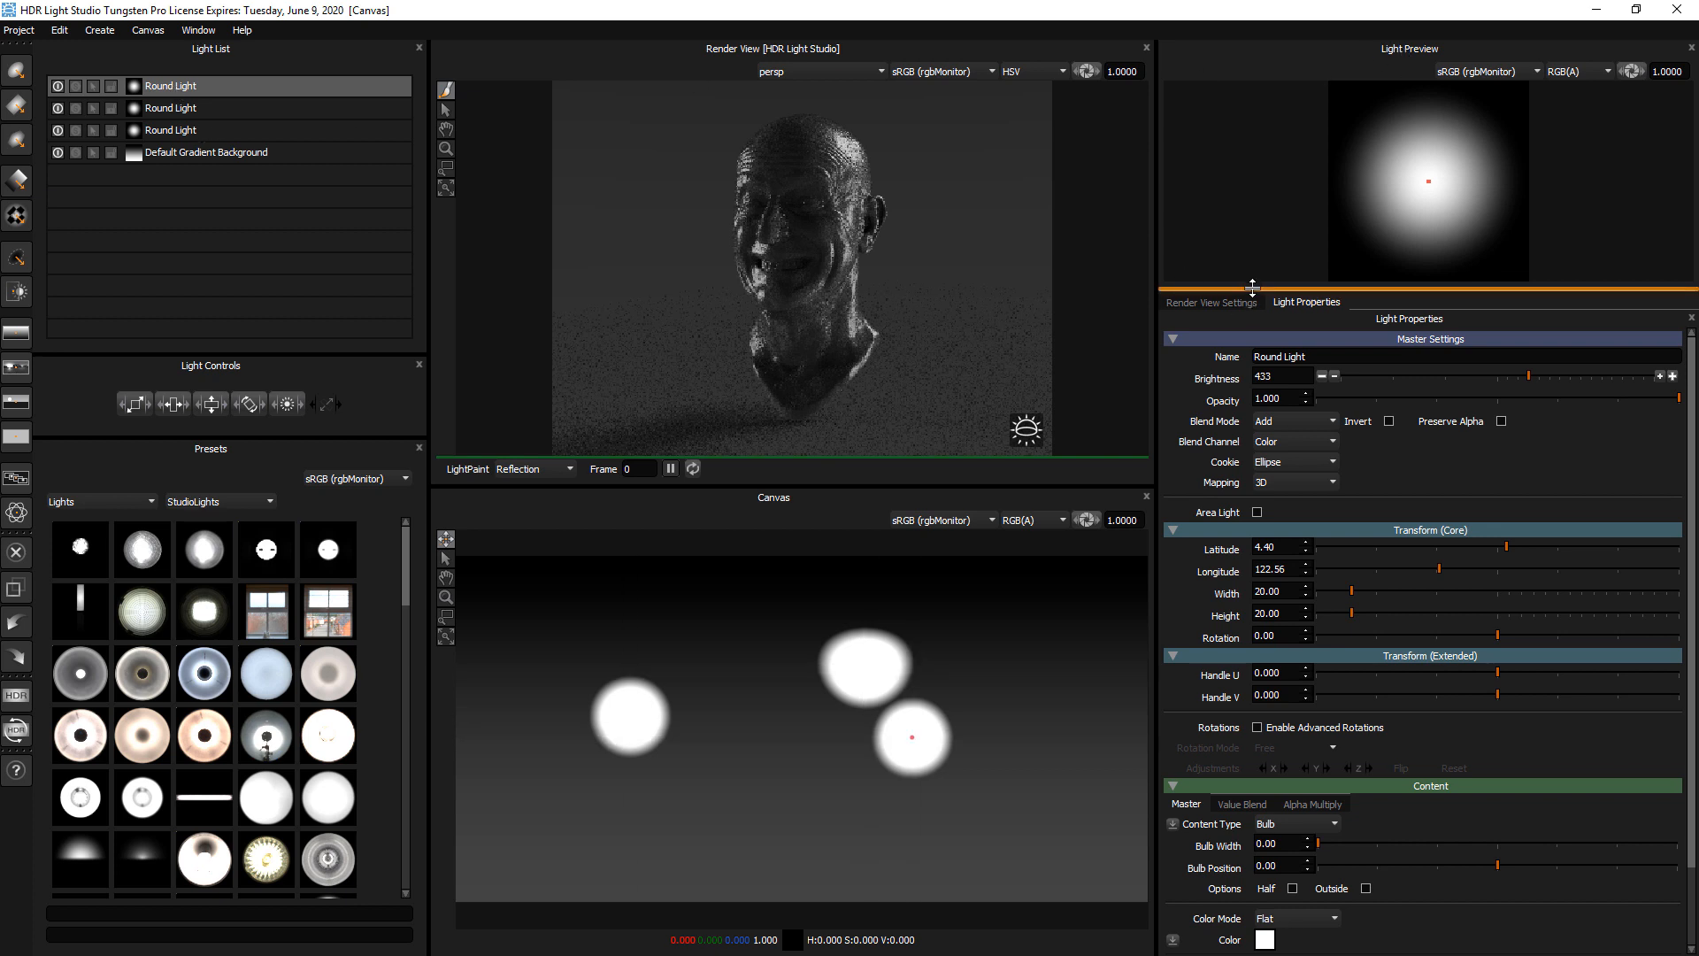
{"action": "left_click_drag", "start_coordinate": [1252, 287], "coordinate": [1252, 284]}
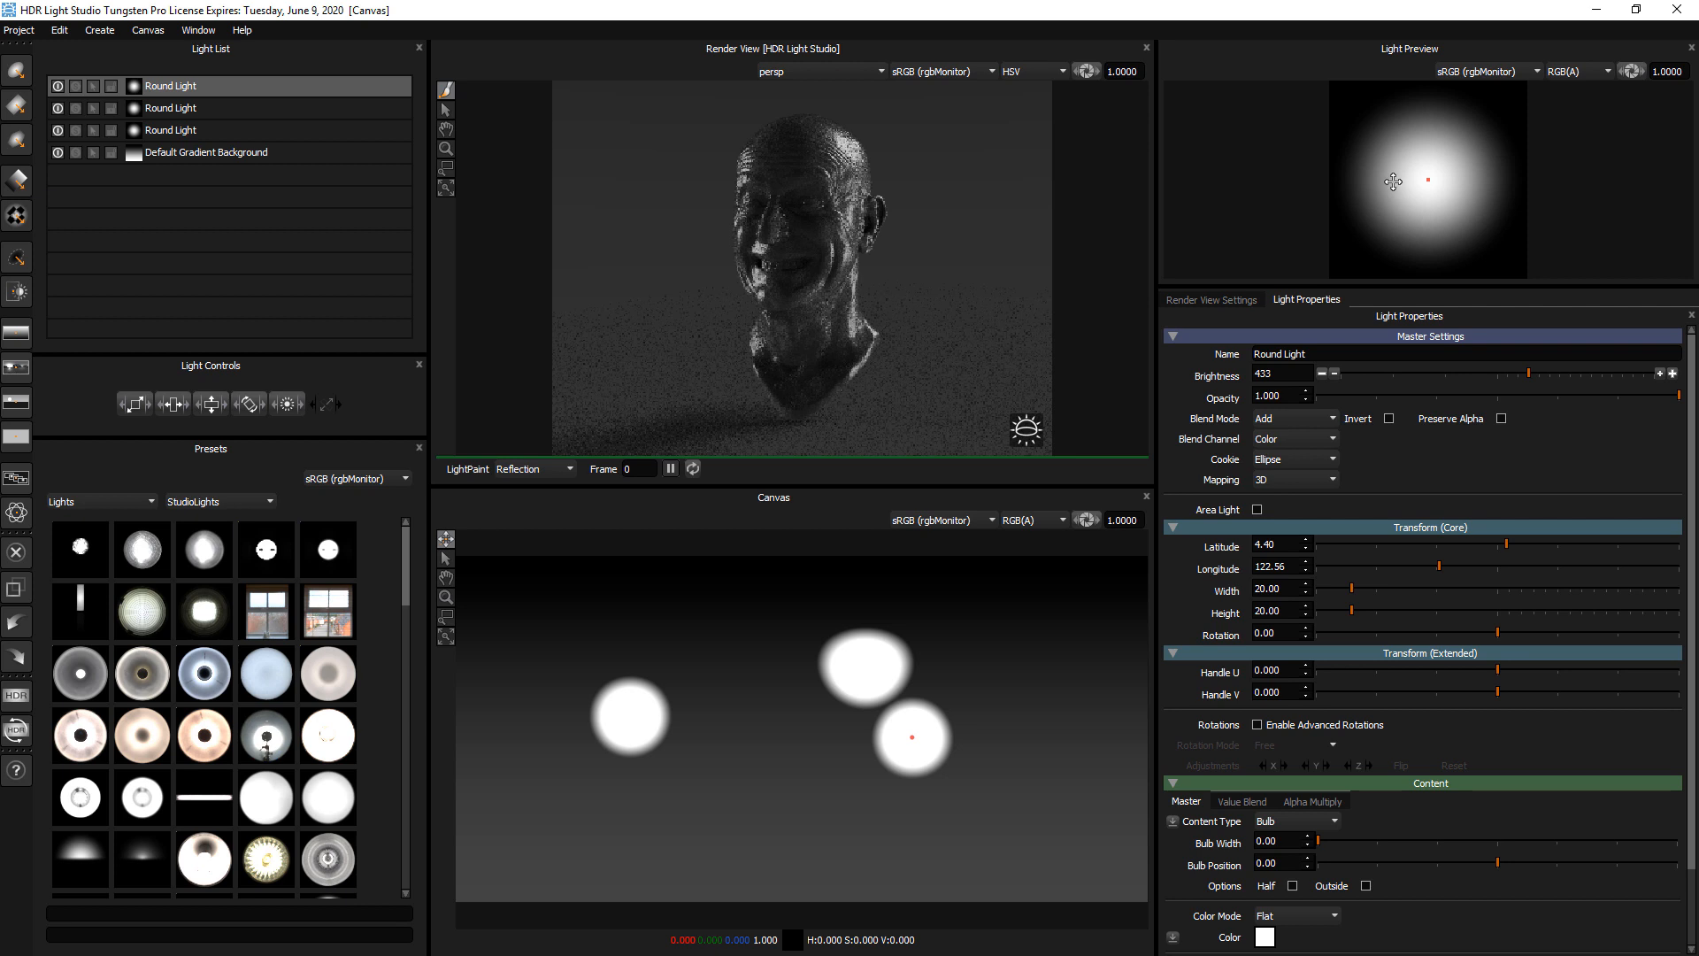
Move the newest round light across the canvas to about latitude -37, longitude 75
{"action": "left_click", "coordinate": [1028, 566]}
{"action": "left_click", "coordinate": [1080, 561]}
{"action": "left_click", "coordinate": [1055, 731]}
{"action": "left_click", "coordinate": [1000, 734]}
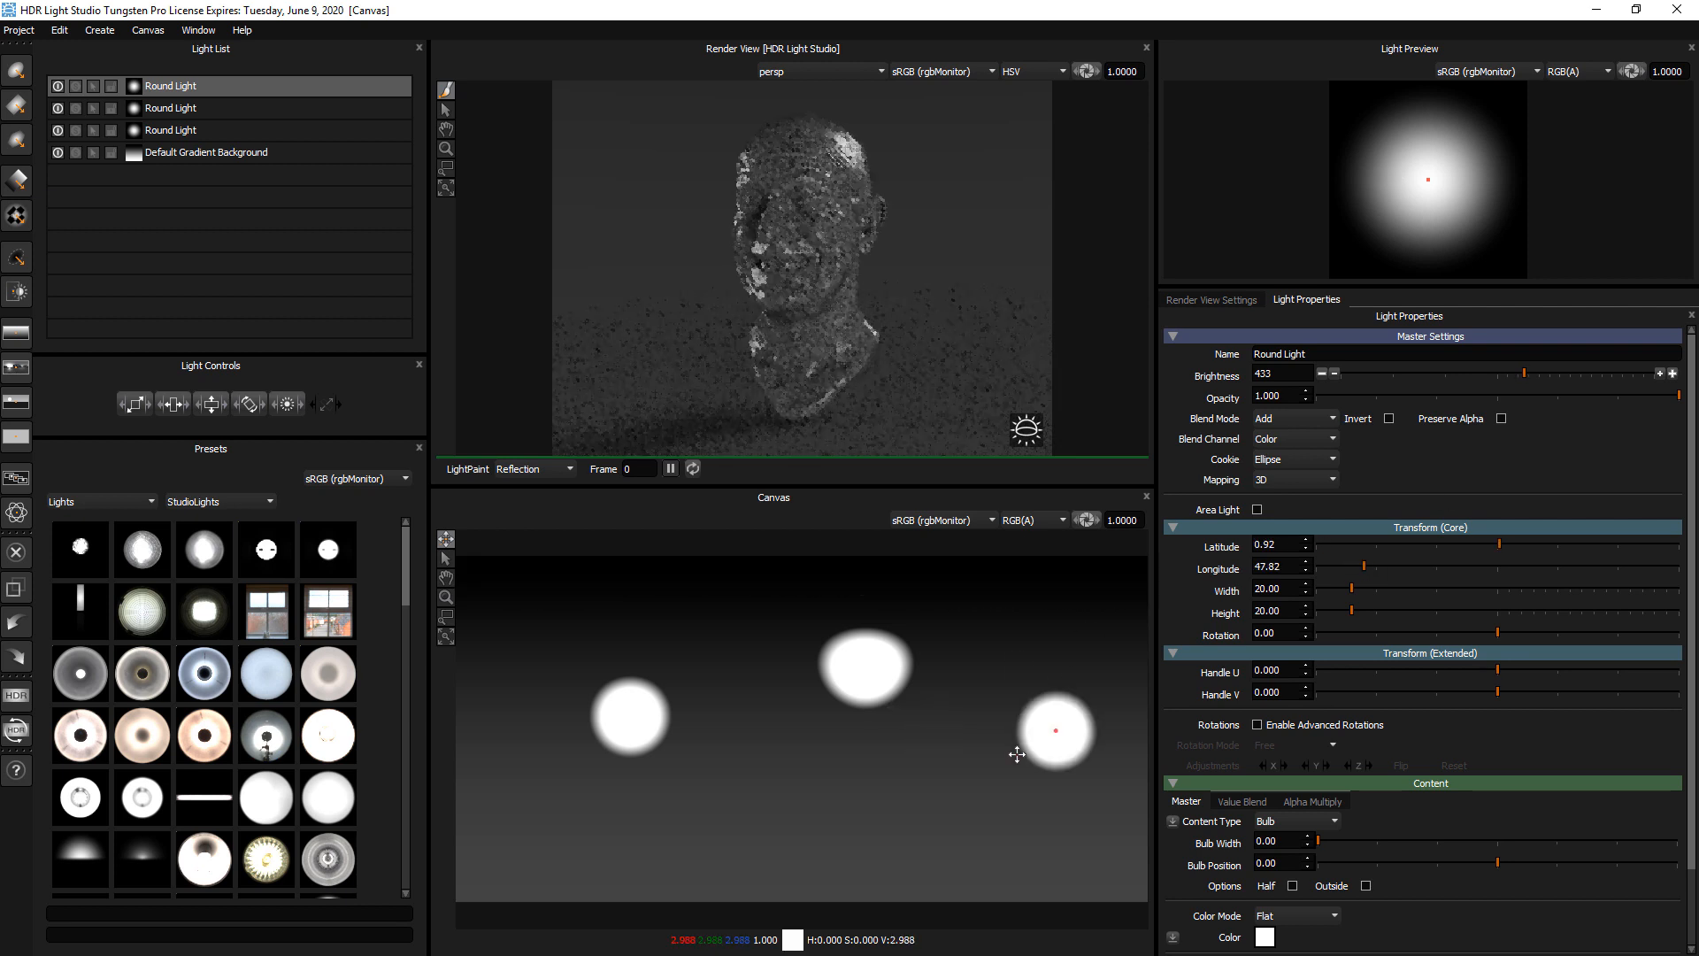
{"action": "left_click", "coordinate": [1047, 568]}
{"action": "left_click", "coordinate": [1004, 658]}
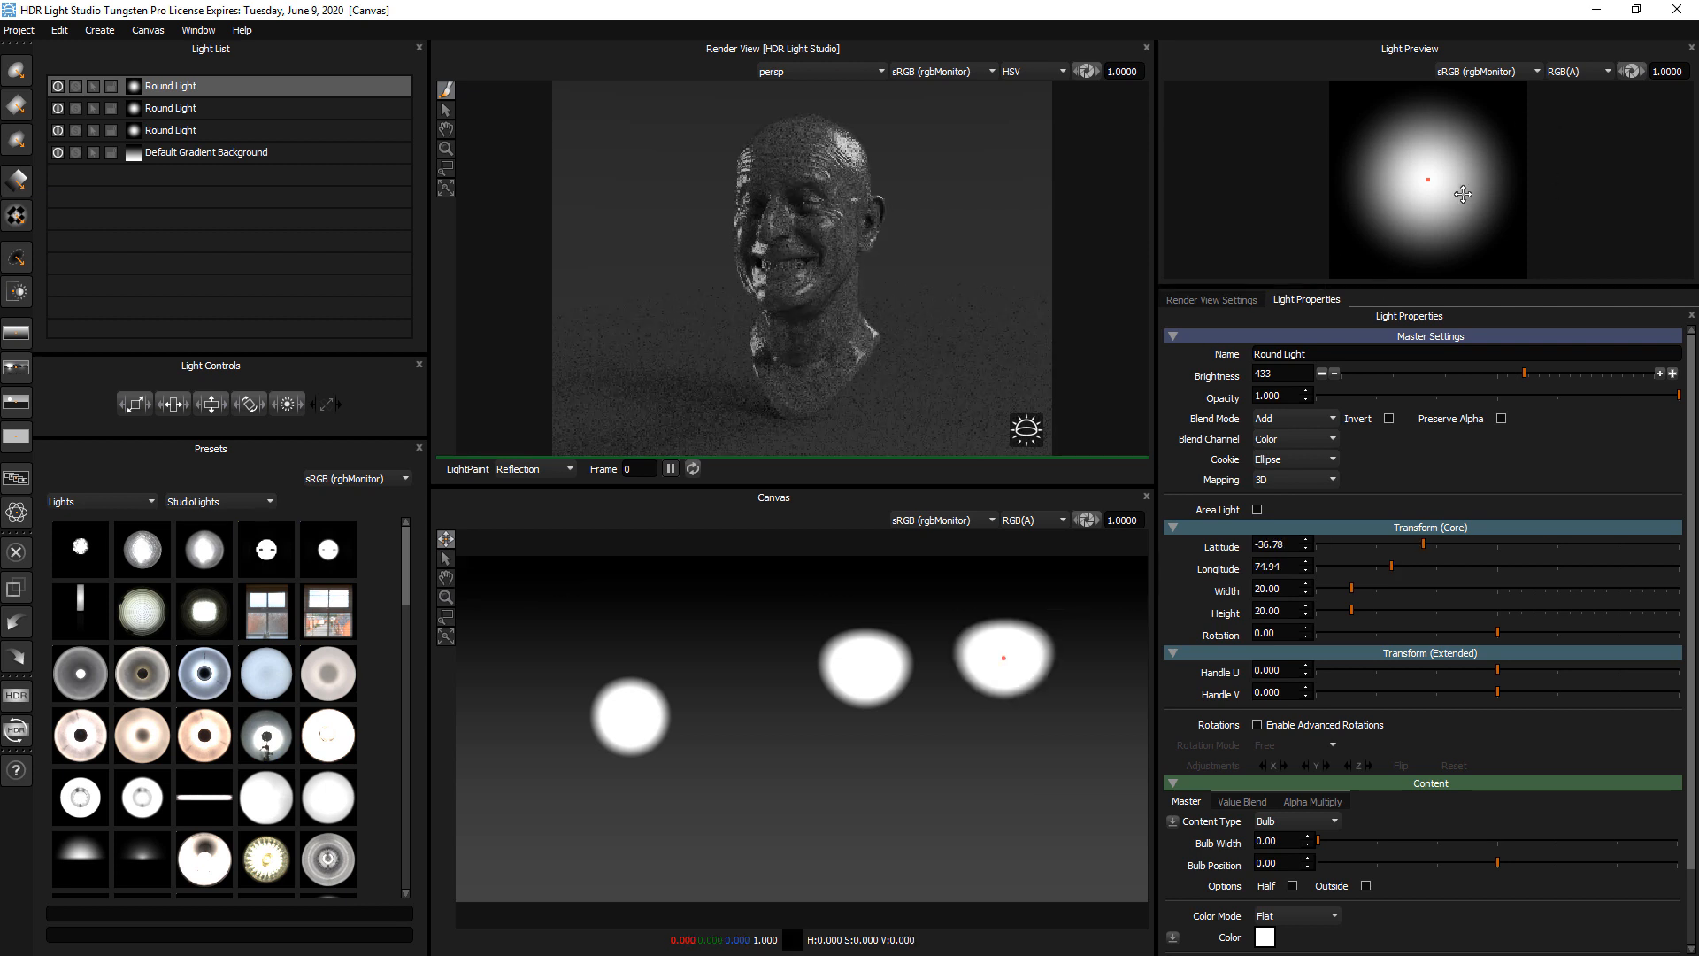
Enlarge the Light Properties further and set the newest round light's bulb width to about 0.24
{"action": "left_click_drag", "start_coordinate": [1412, 289], "coordinate": [1411, 197]}
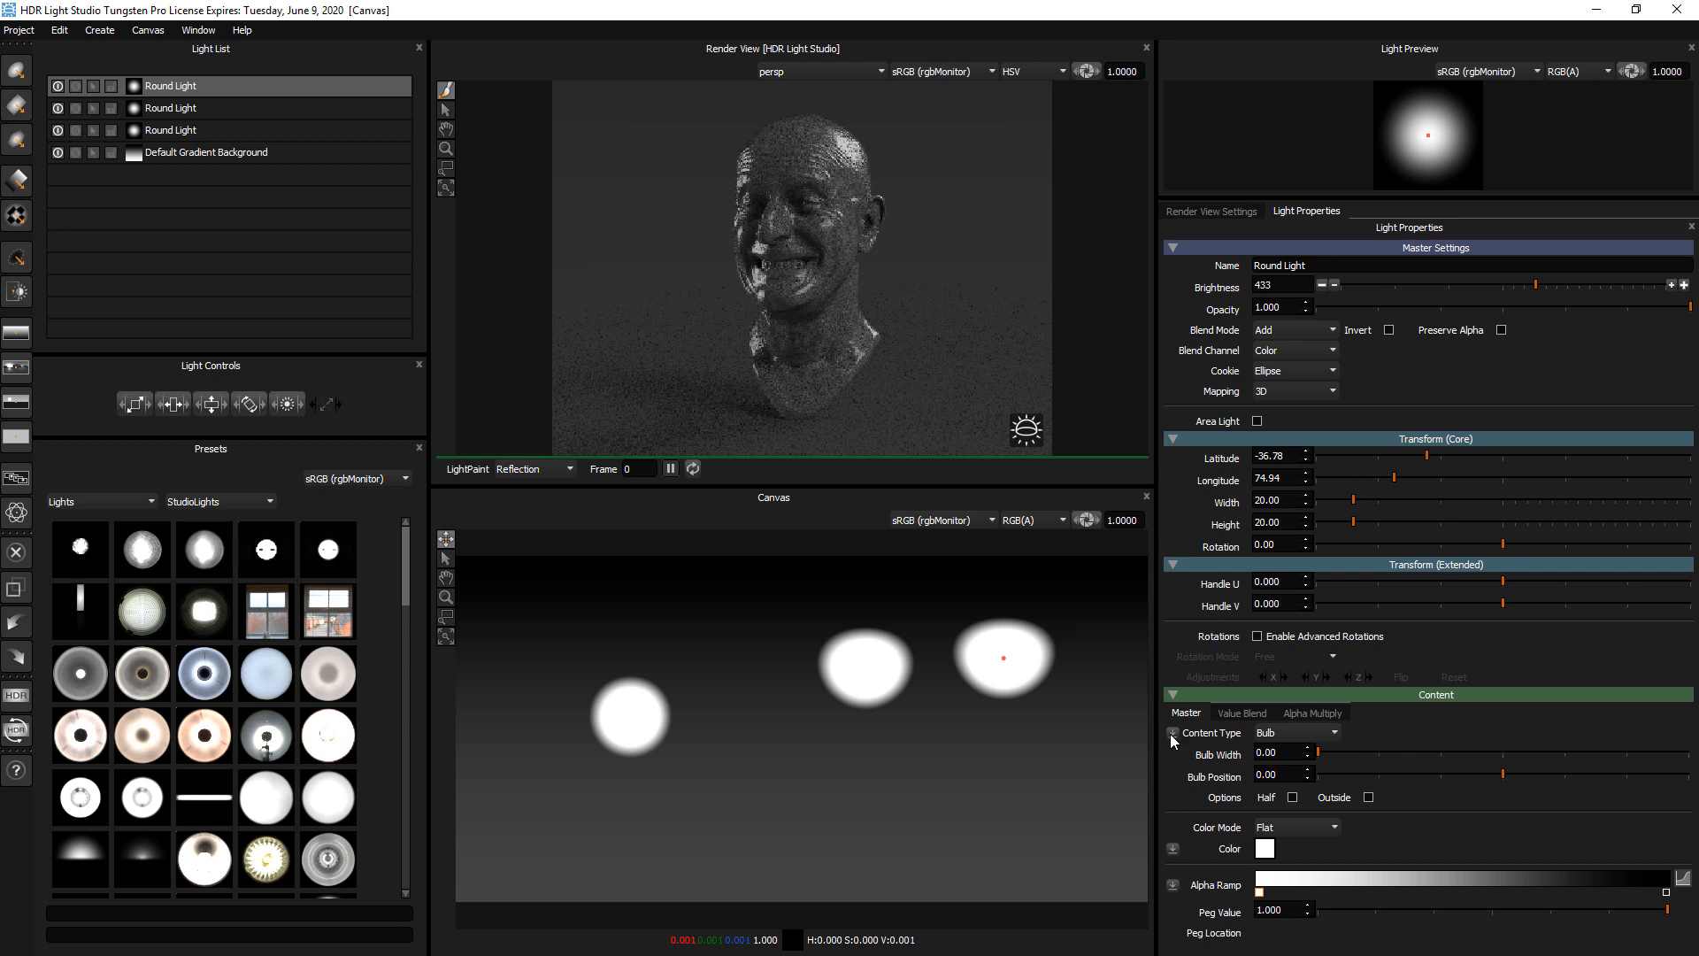
{"action": "left_click", "coordinate": [1284, 732]}
{"action": "left_click", "coordinate": [1383, 730]}
{"action": "mouse_move", "coordinate": [1325, 749]}
{"action": "left_mouse_down"}
{"action": "mouse_move", "coordinate": [1511, 745]}
{"action": "mouse_move", "coordinate": [1301, 748]}
{"action": "left_mouse_up"}
Add two points to the alpha ramp's custom gradient, one near location 0.224, value 0.533, and offset the light's handle to about U 0.016, V -0.032
{"action": "left_click", "coordinate": [1682, 878]}
{"action": "left_click_drag", "start_coordinate": [932, 609], "coordinate": [905, 655]}
{"action": "left_click", "coordinate": [823, 577]}
{"action": "left_click_drag", "start_coordinate": [823, 576], "coordinate": [804, 580]}
{"action": "left_click", "coordinate": [1427, 137]}
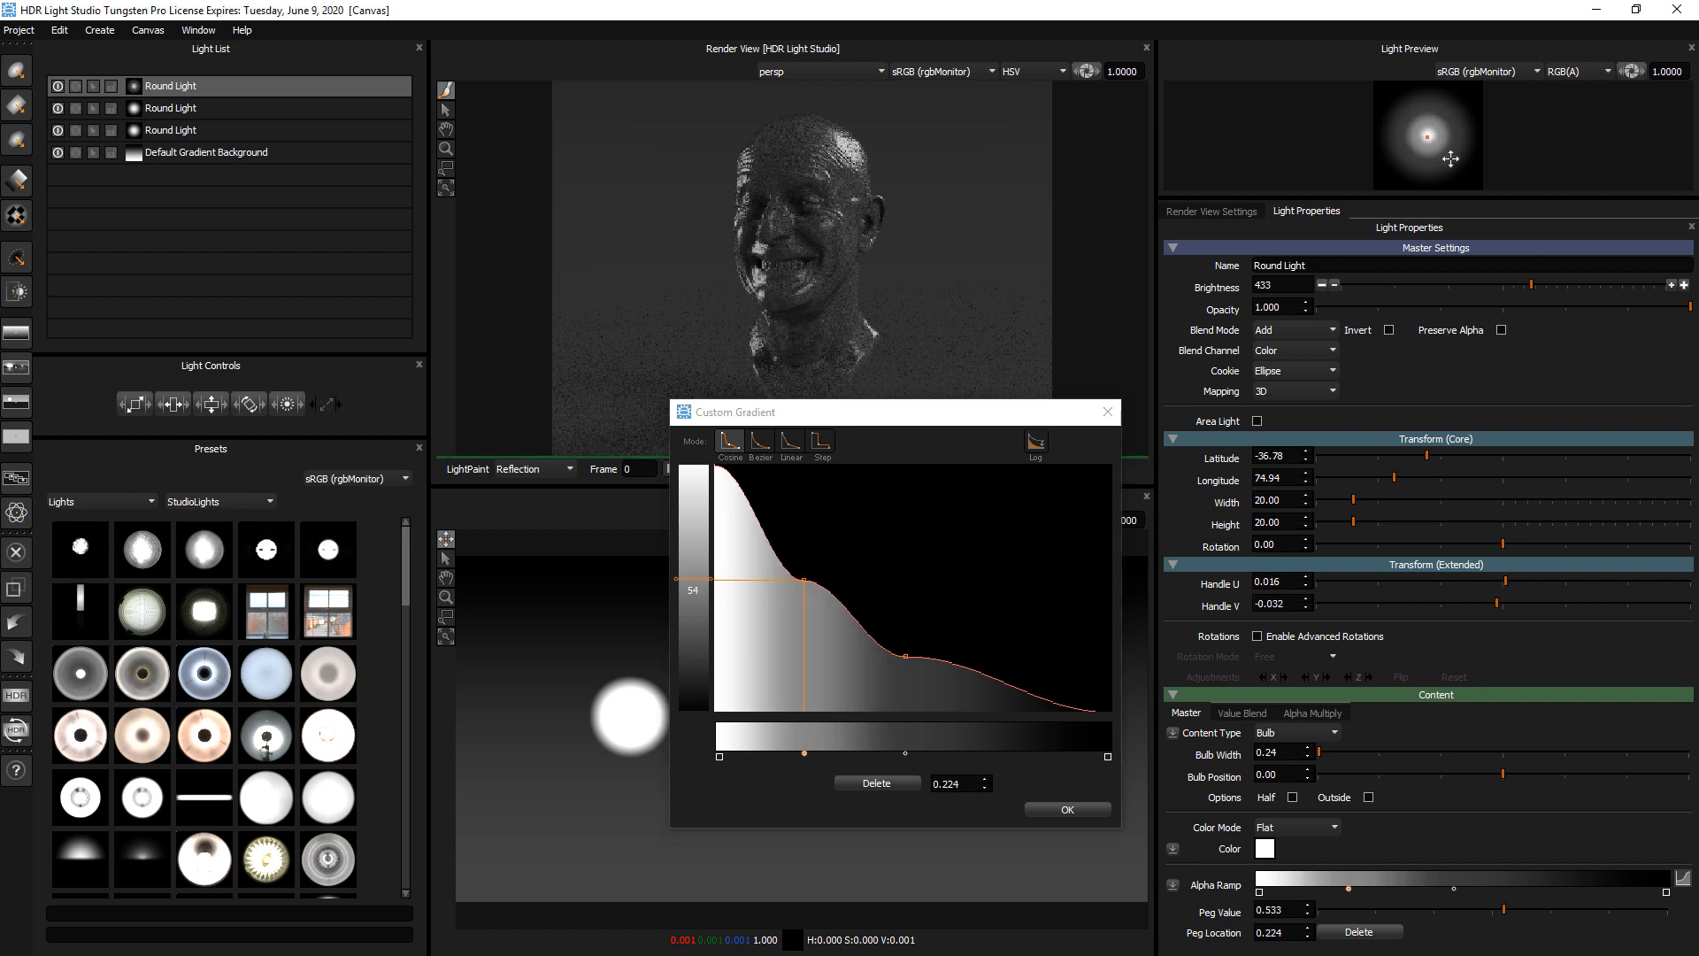
Add a third gradient point at about location 0.682, value 0.102, enable Log falloff and accept the gradient
{"action": "left_click", "coordinate": [988, 674]}
{"action": "left_click_drag", "start_coordinate": [989, 679], "coordinate": [987, 687]}
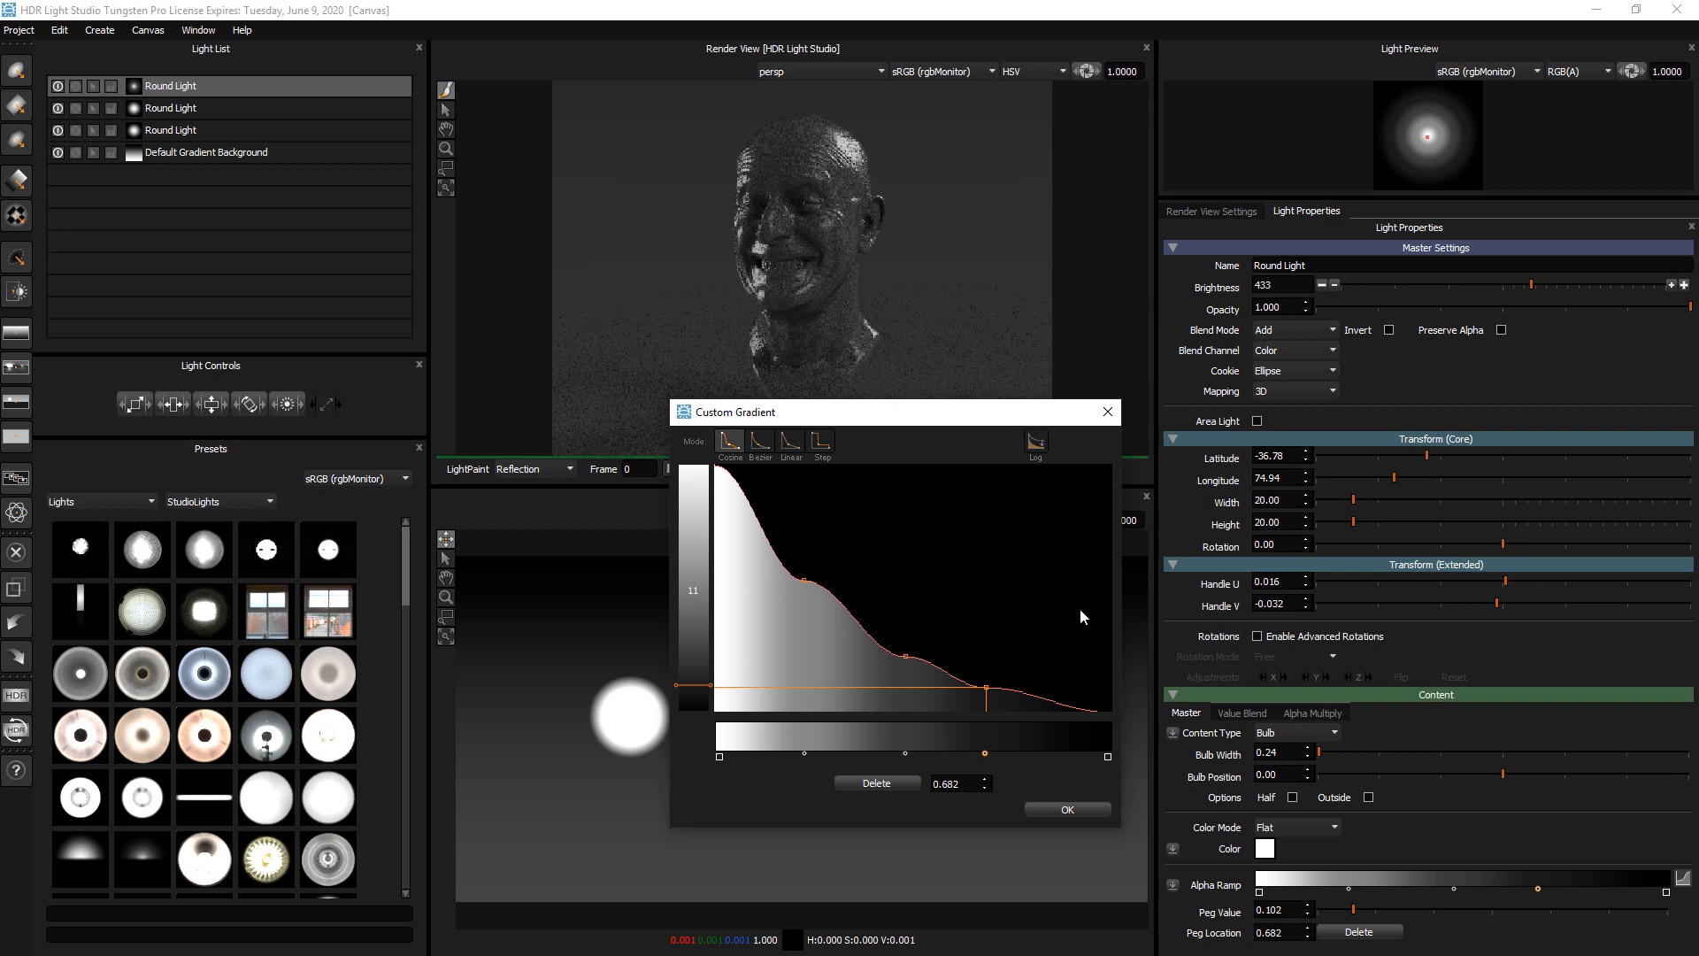
{"action": "left_click", "coordinate": [1035, 442]}
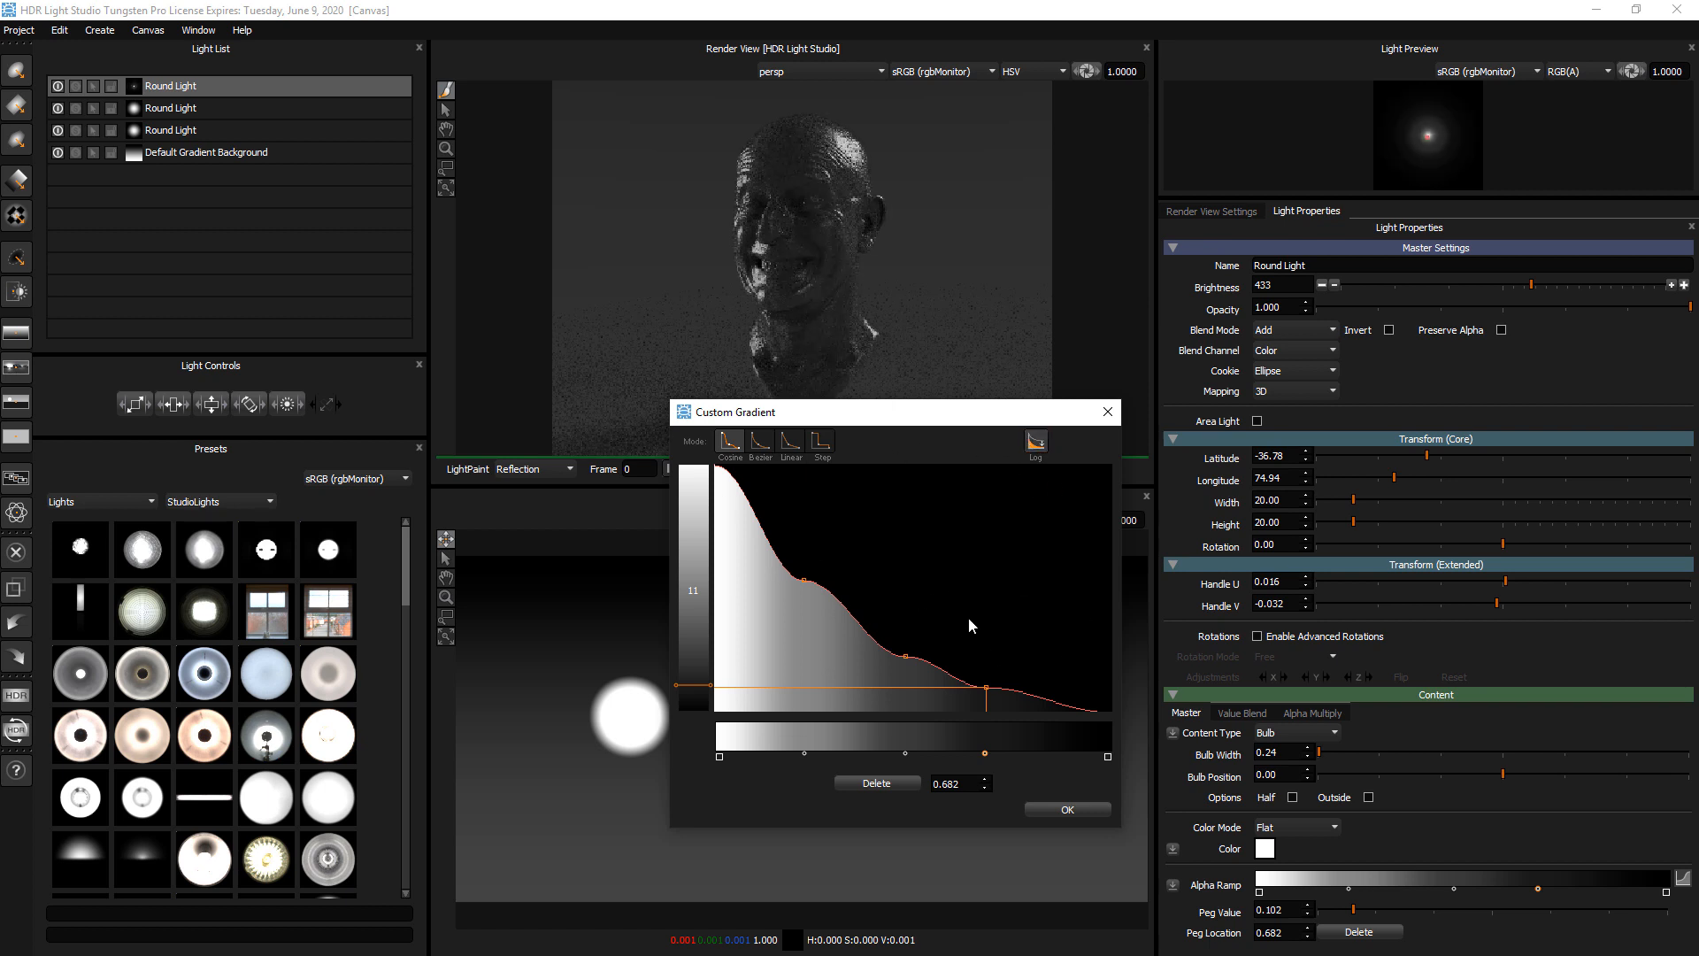
{"action": "left_click", "coordinate": [1068, 810]}
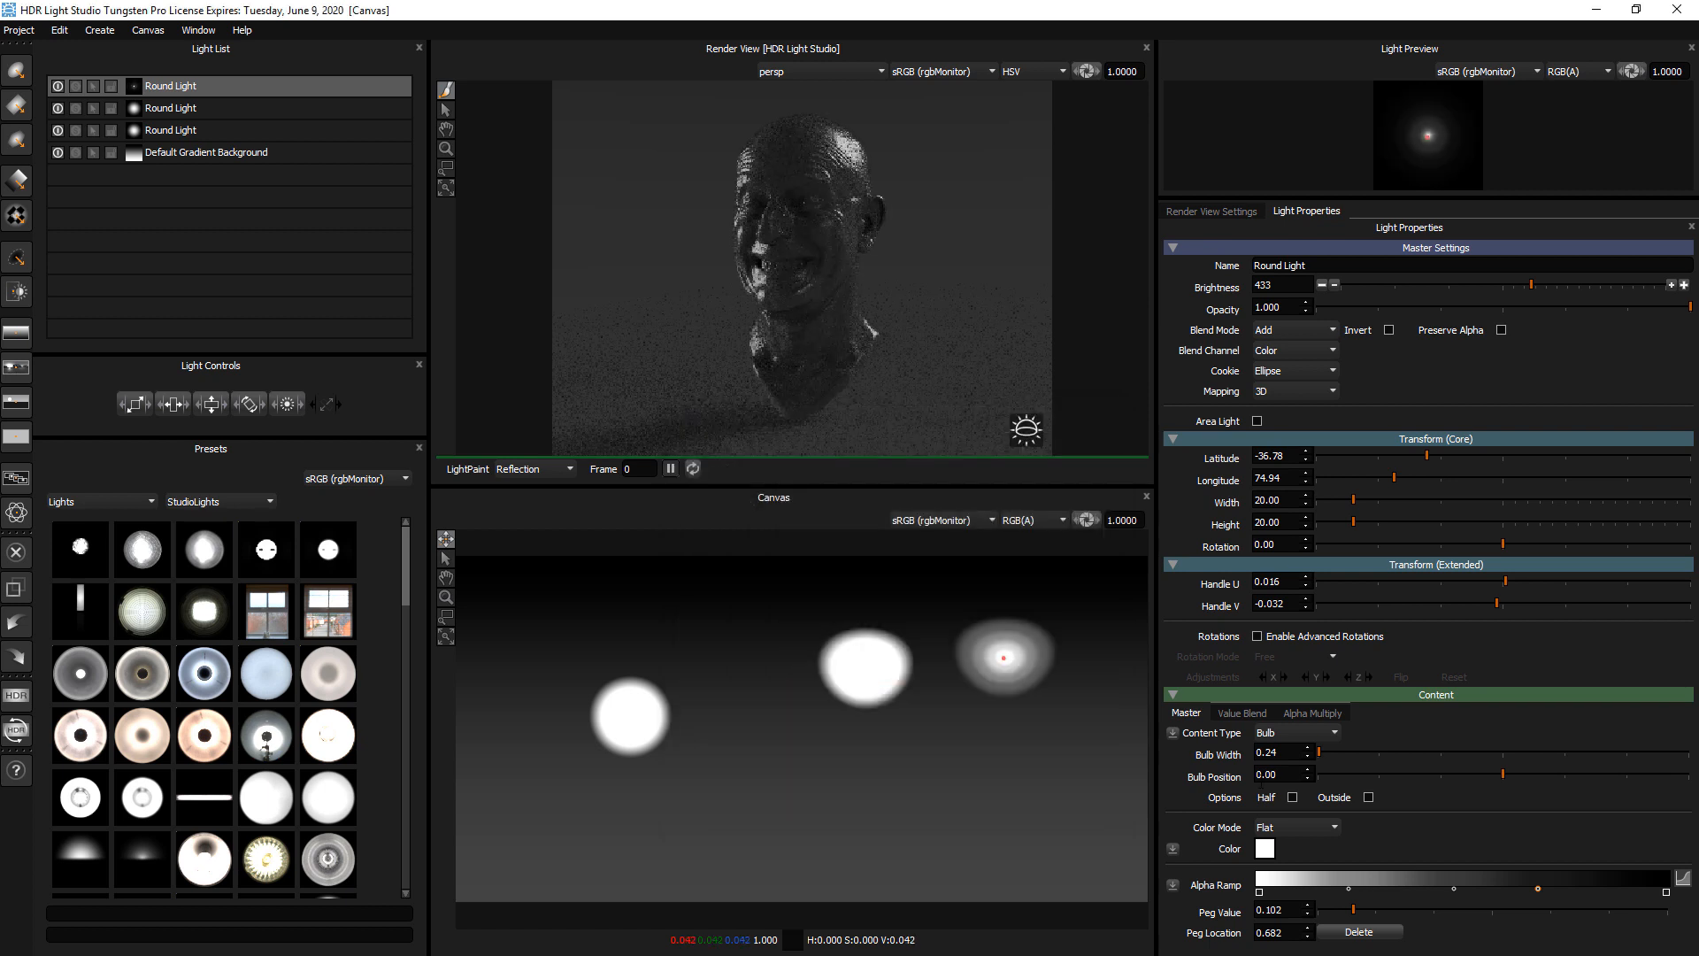
Try a pink tint as the newest round light's flat colour
{"action": "left_click", "coordinate": [1265, 849]}
{"action": "left_click_drag", "start_coordinate": [903, 712], "coordinate": [969, 550]}
{"action": "left_click", "coordinate": [967, 664]}
{"action": "left_click", "coordinate": [953, 588]}
{"action": "left_click", "coordinate": [959, 627]}
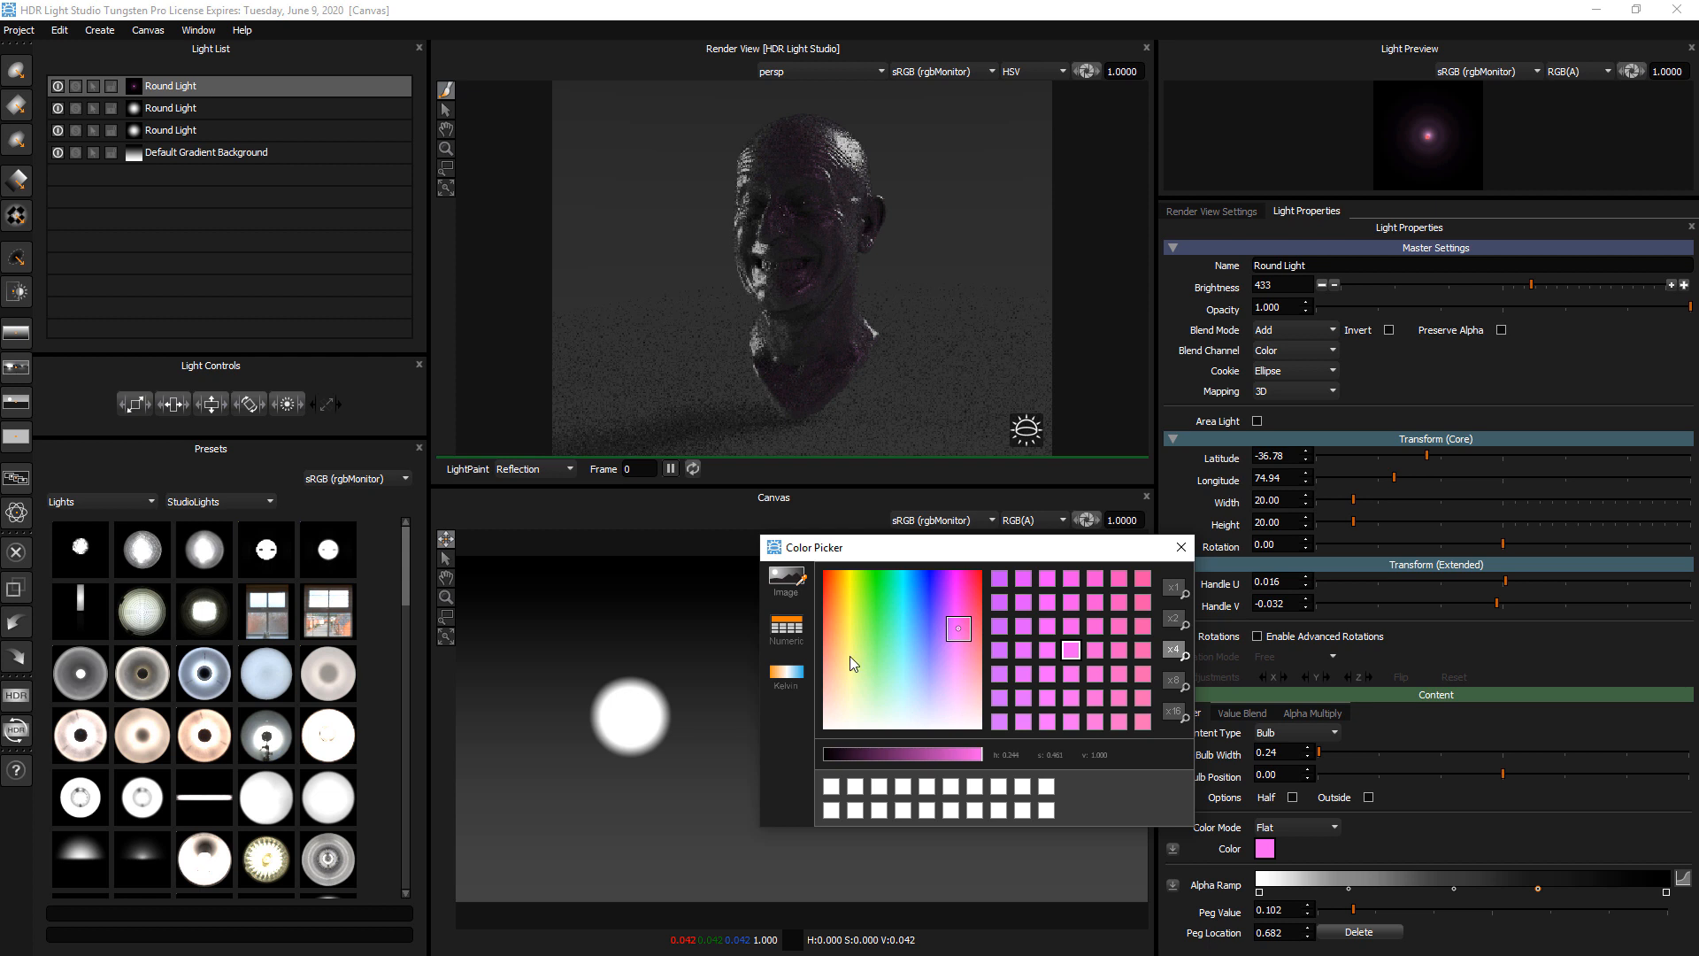
Try a warm Kelvin temperature colour of about 1511 K on the newest round light
{"action": "left_click", "coordinate": [782, 678]}
{"action": "left_click", "coordinate": [851, 667]}
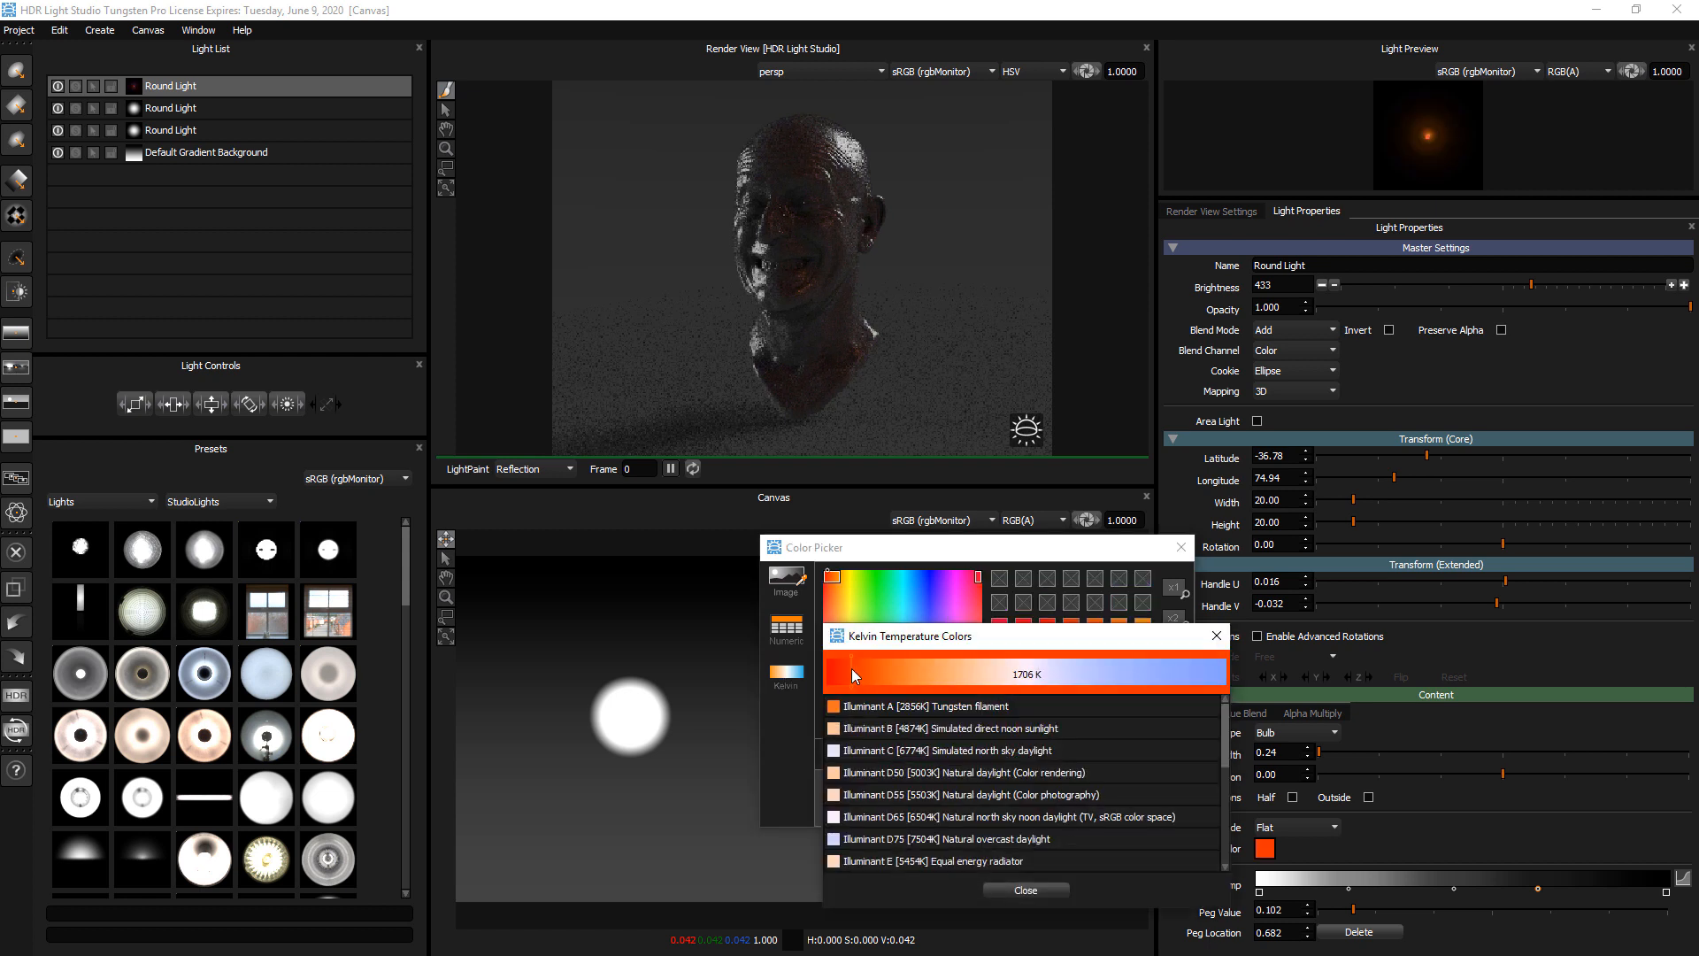
{"action": "left_click", "coordinate": [846, 668]}
Raise the newest round light's brightness to about 1938
{"action": "left_click", "coordinate": [1623, 283]}
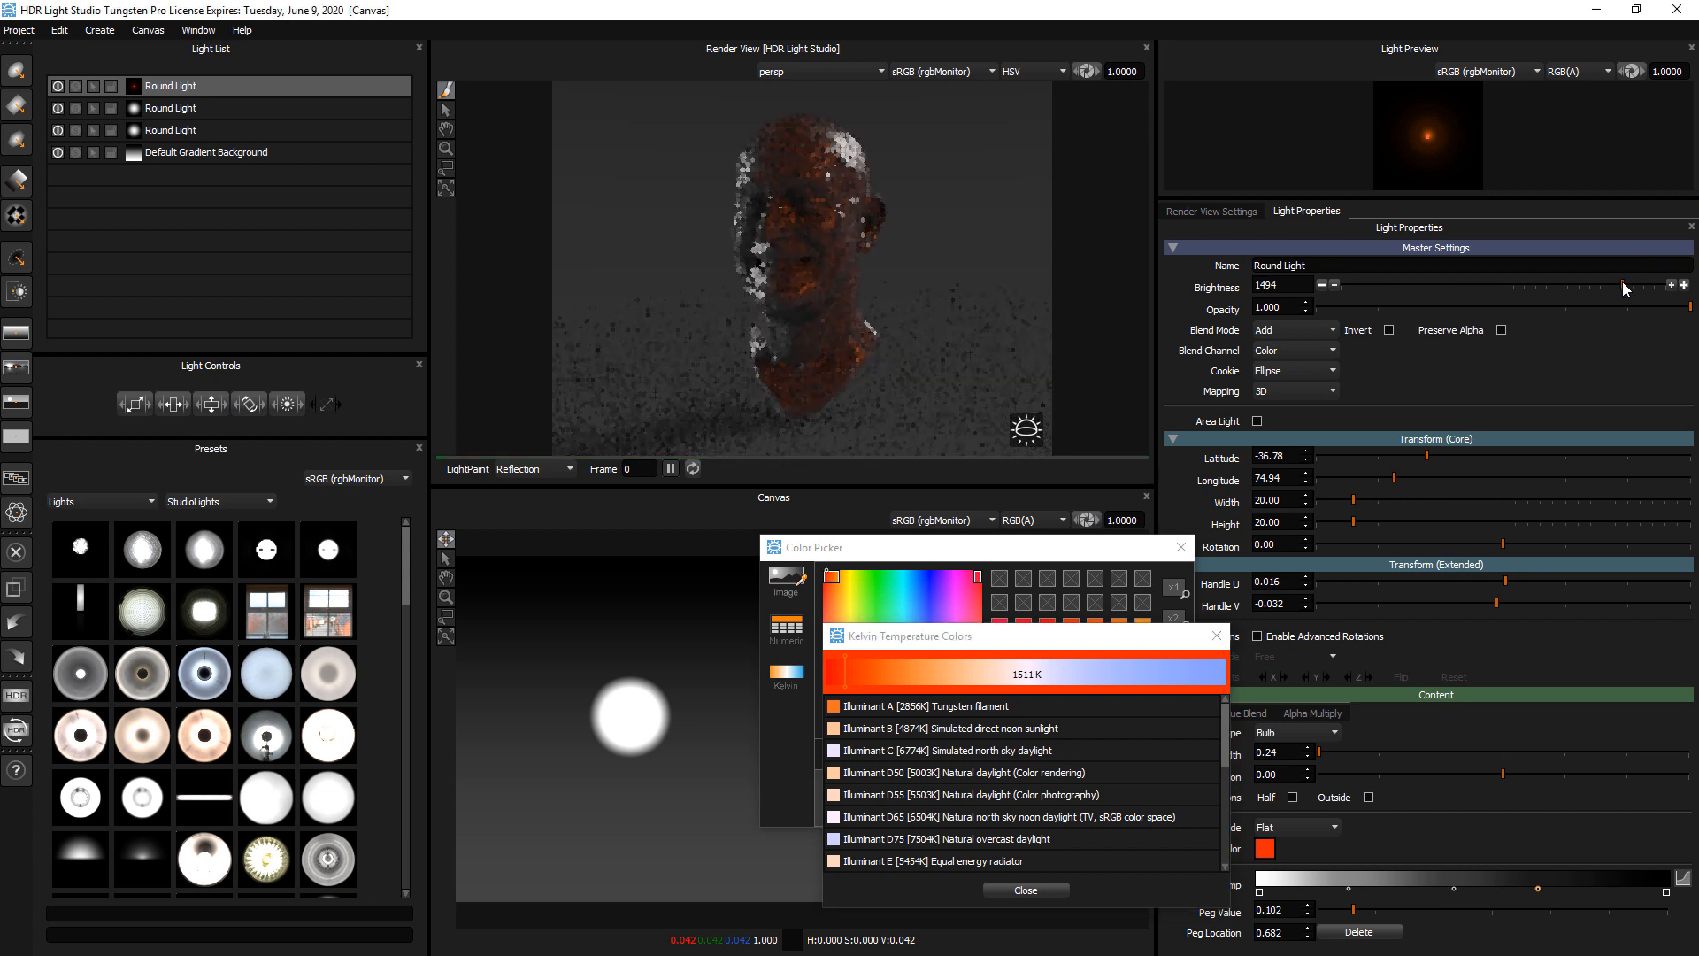
{"action": "left_click", "coordinate": [1660, 284]}
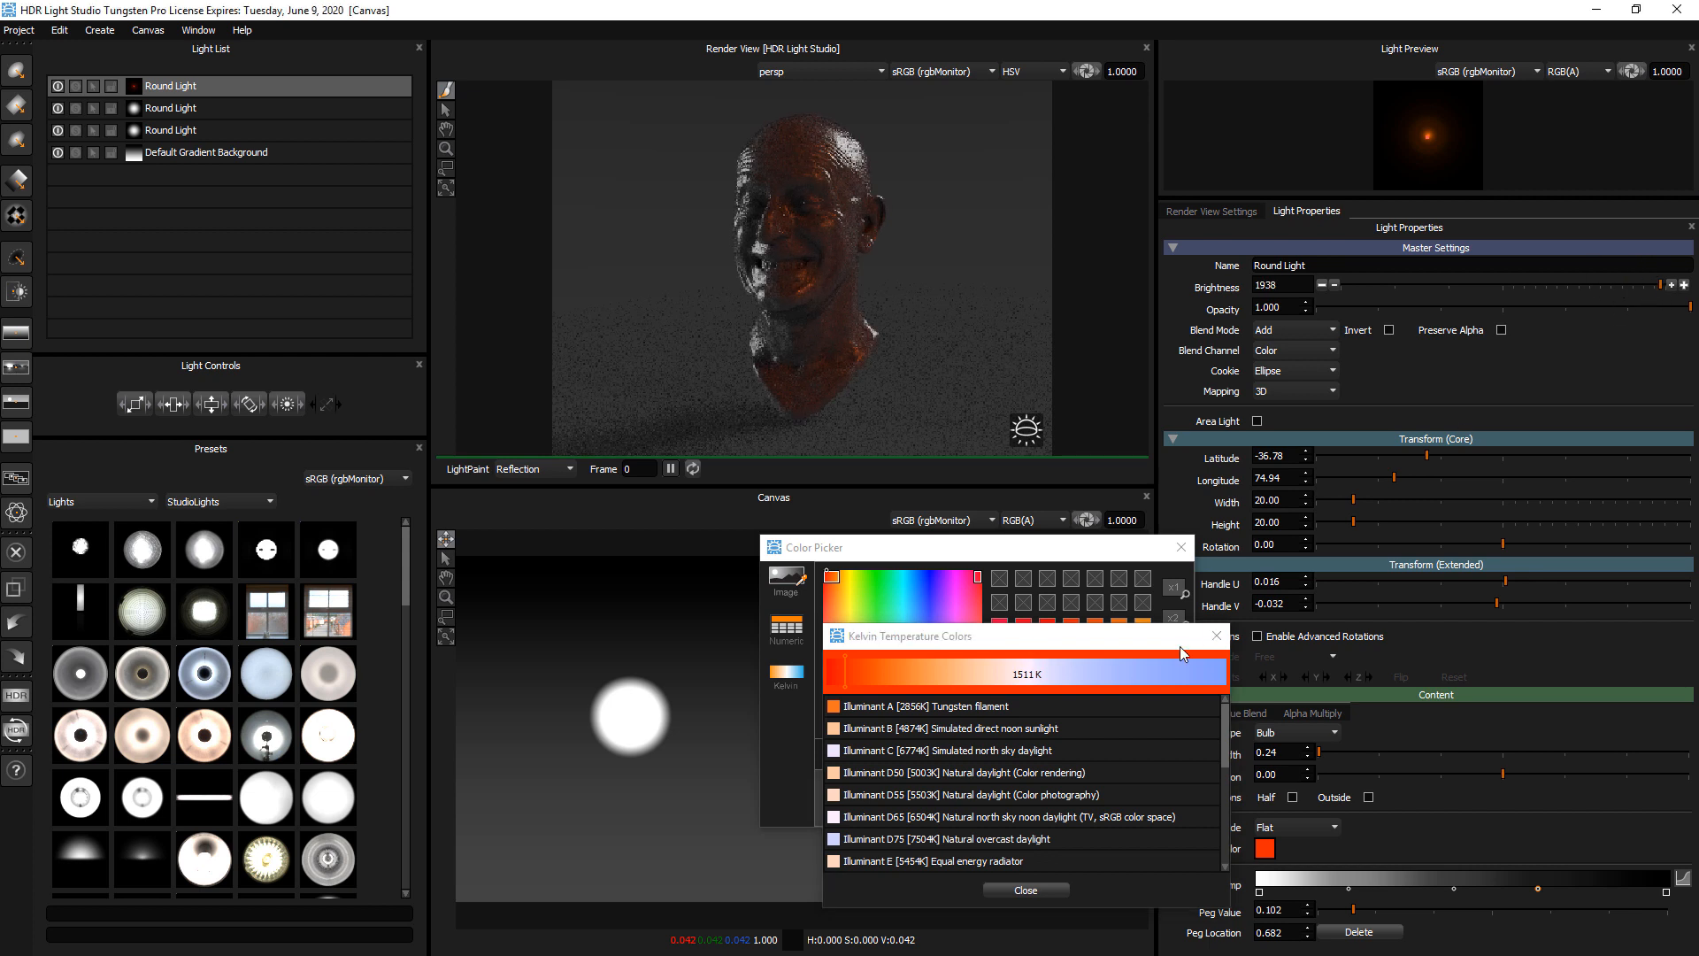
Sweep through the Kelvin temperatures, leave them, and set the newest round light's colour to a saturated blue
{"action": "mouse_move", "coordinate": [1211, 670]}
{"action": "left_mouse_down"}
{"action": "mouse_move", "coordinate": [873, 647]}
{"action": "mouse_move", "coordinate": [853, 671]}
{"action": "left_mouse_up"}
{"action": "left_click", "coordinate": [1221, 636]}
{"action": "left_click_drag", "start_coordinate": [926, 592], "coordinate": [927, 576]}
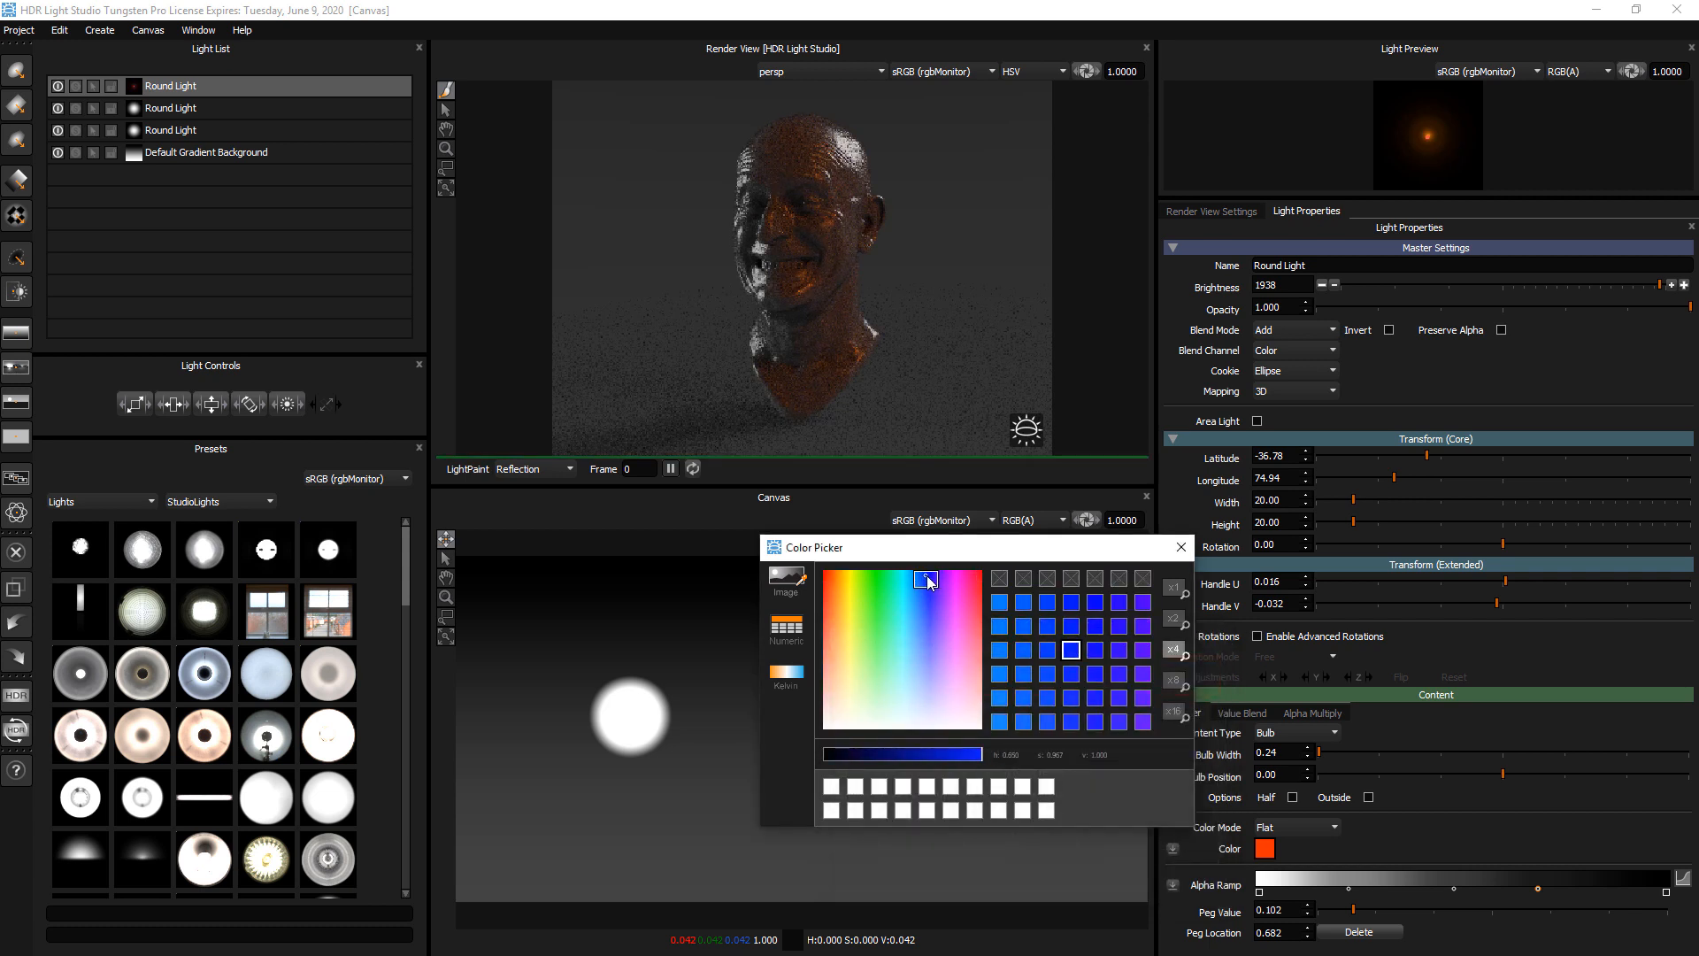
{"action": "left_click", "coordinate": [1182, 547]}
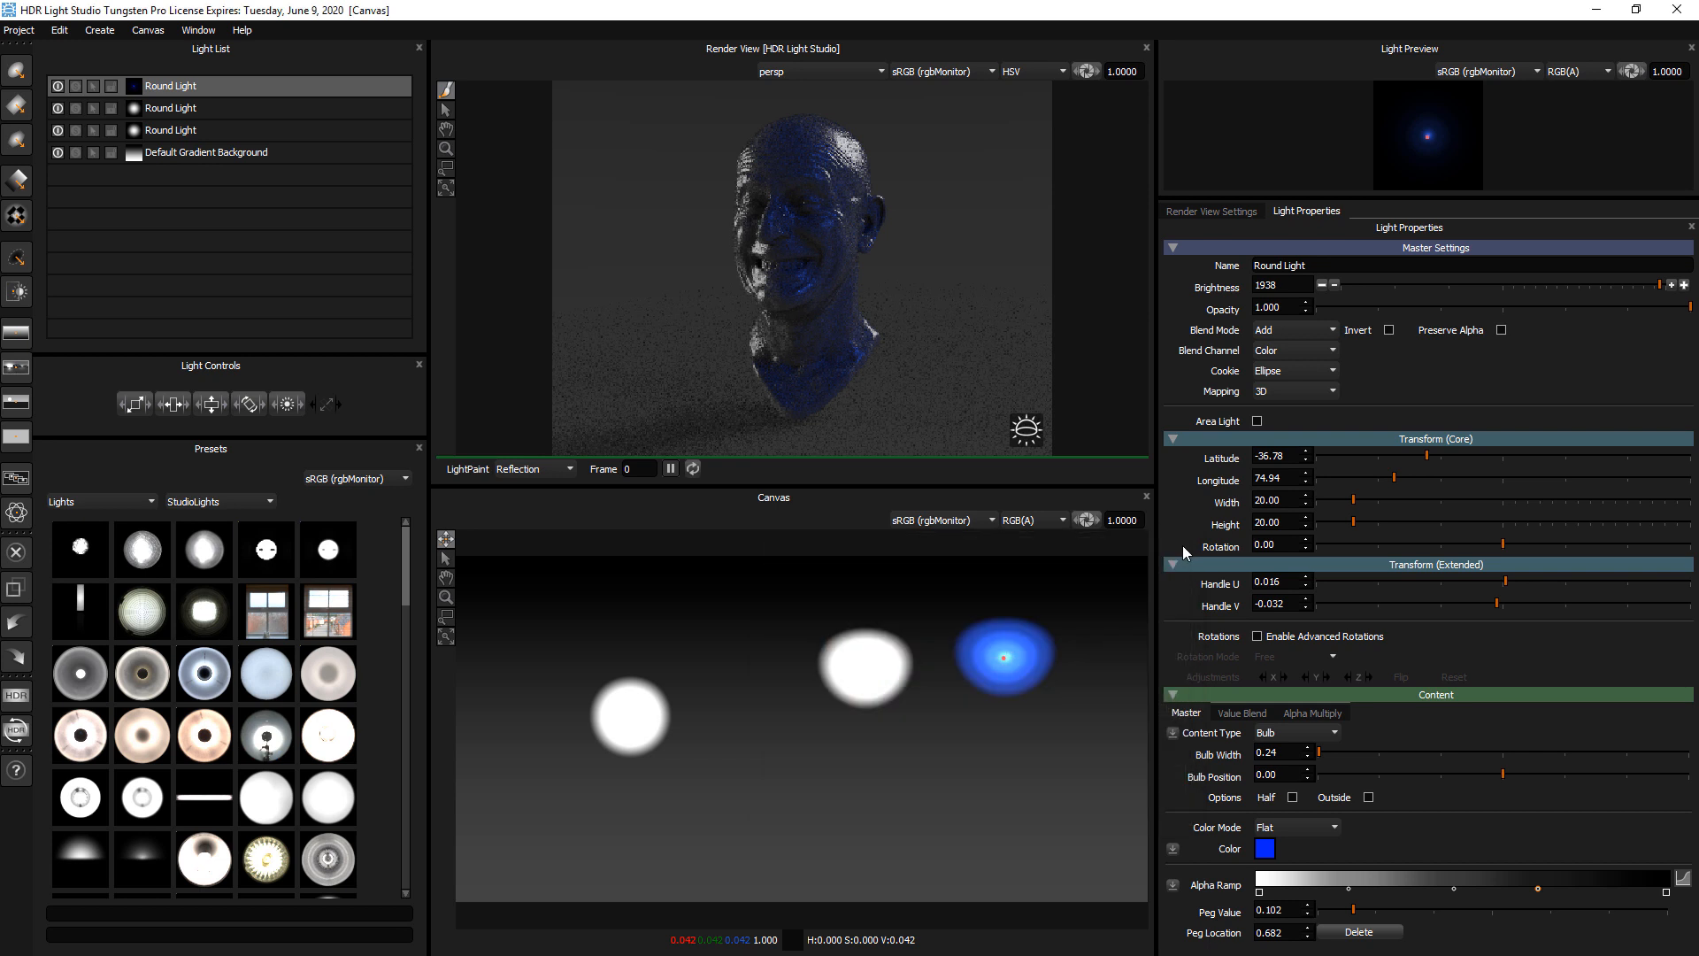
Change the light's content type to Image, load Fire.JPG from the Desktop and convert it to Fire.JPG.tx
{"action": "left_click", "coordinate": [1292, 735]}
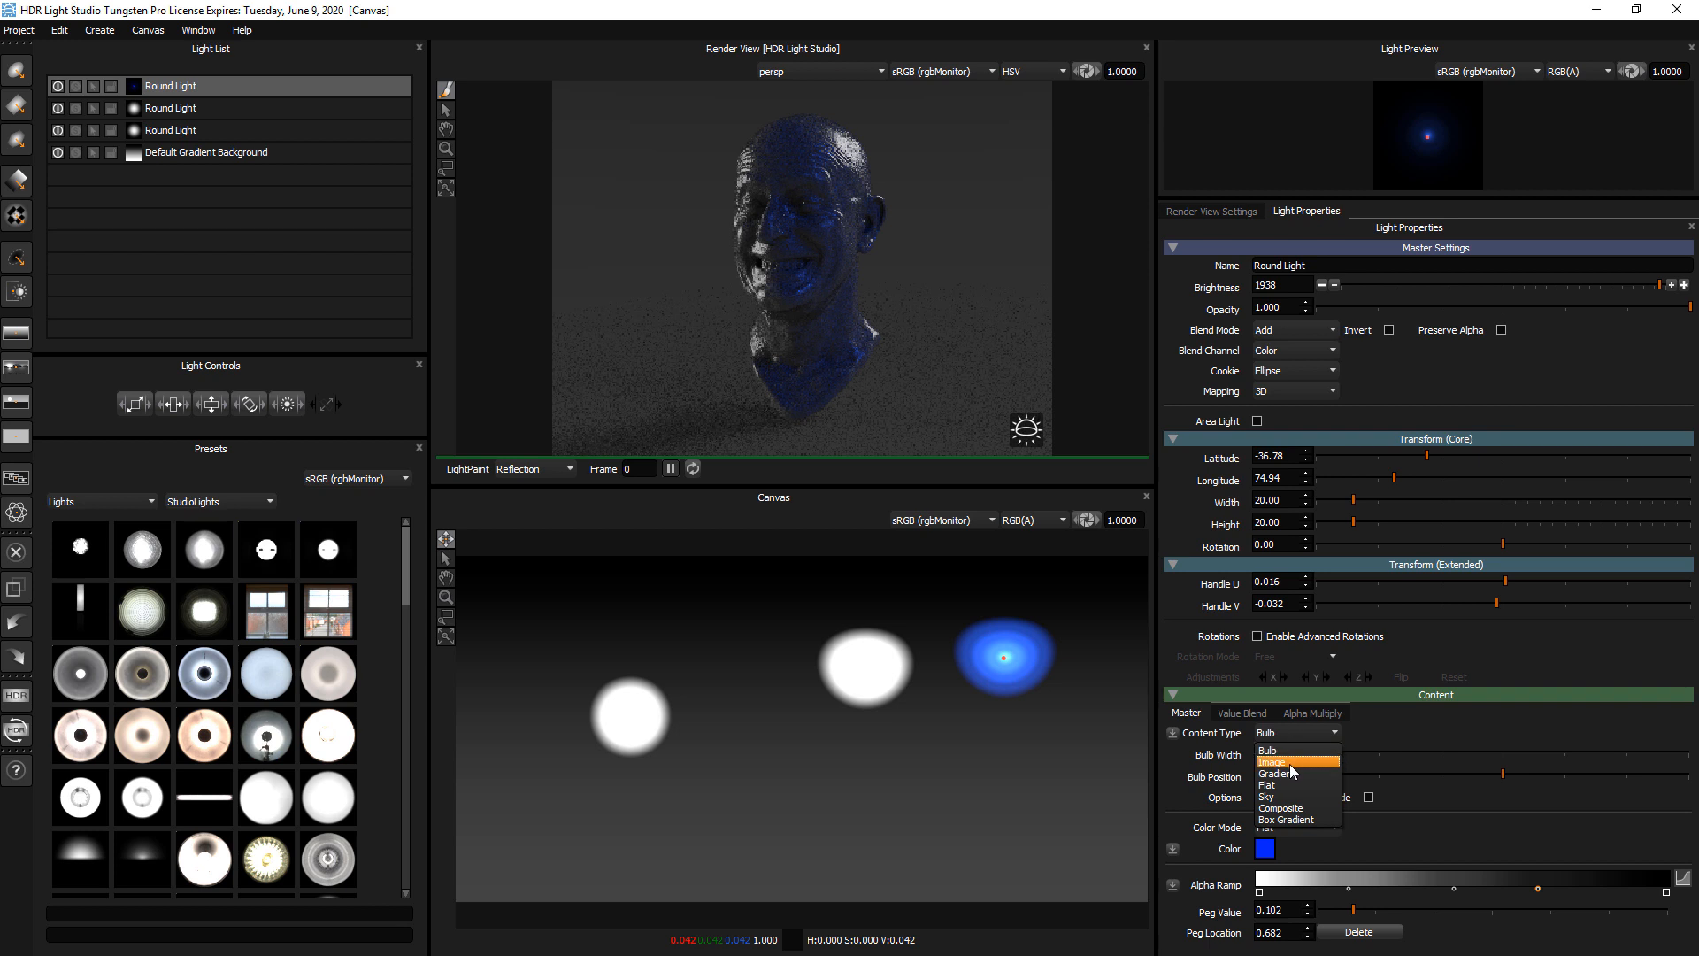
{"action": "left_click", "coordinate": [1290, 763]}
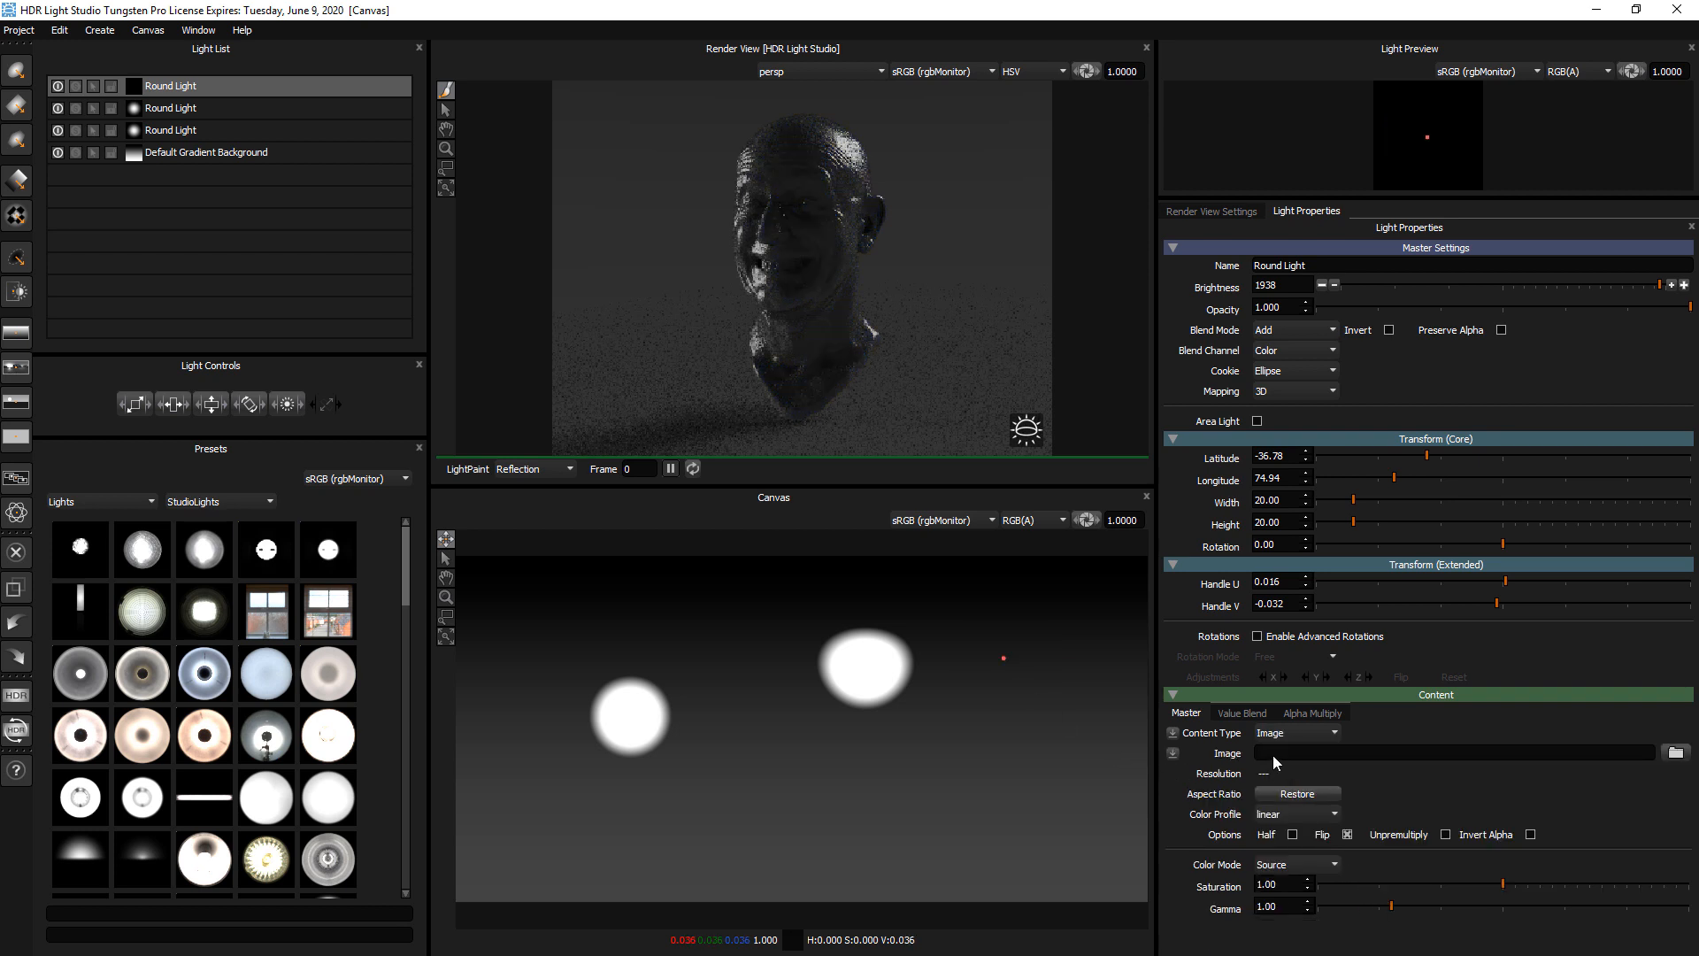
{"action": "left_click", "coordinate": [1676, 752]}
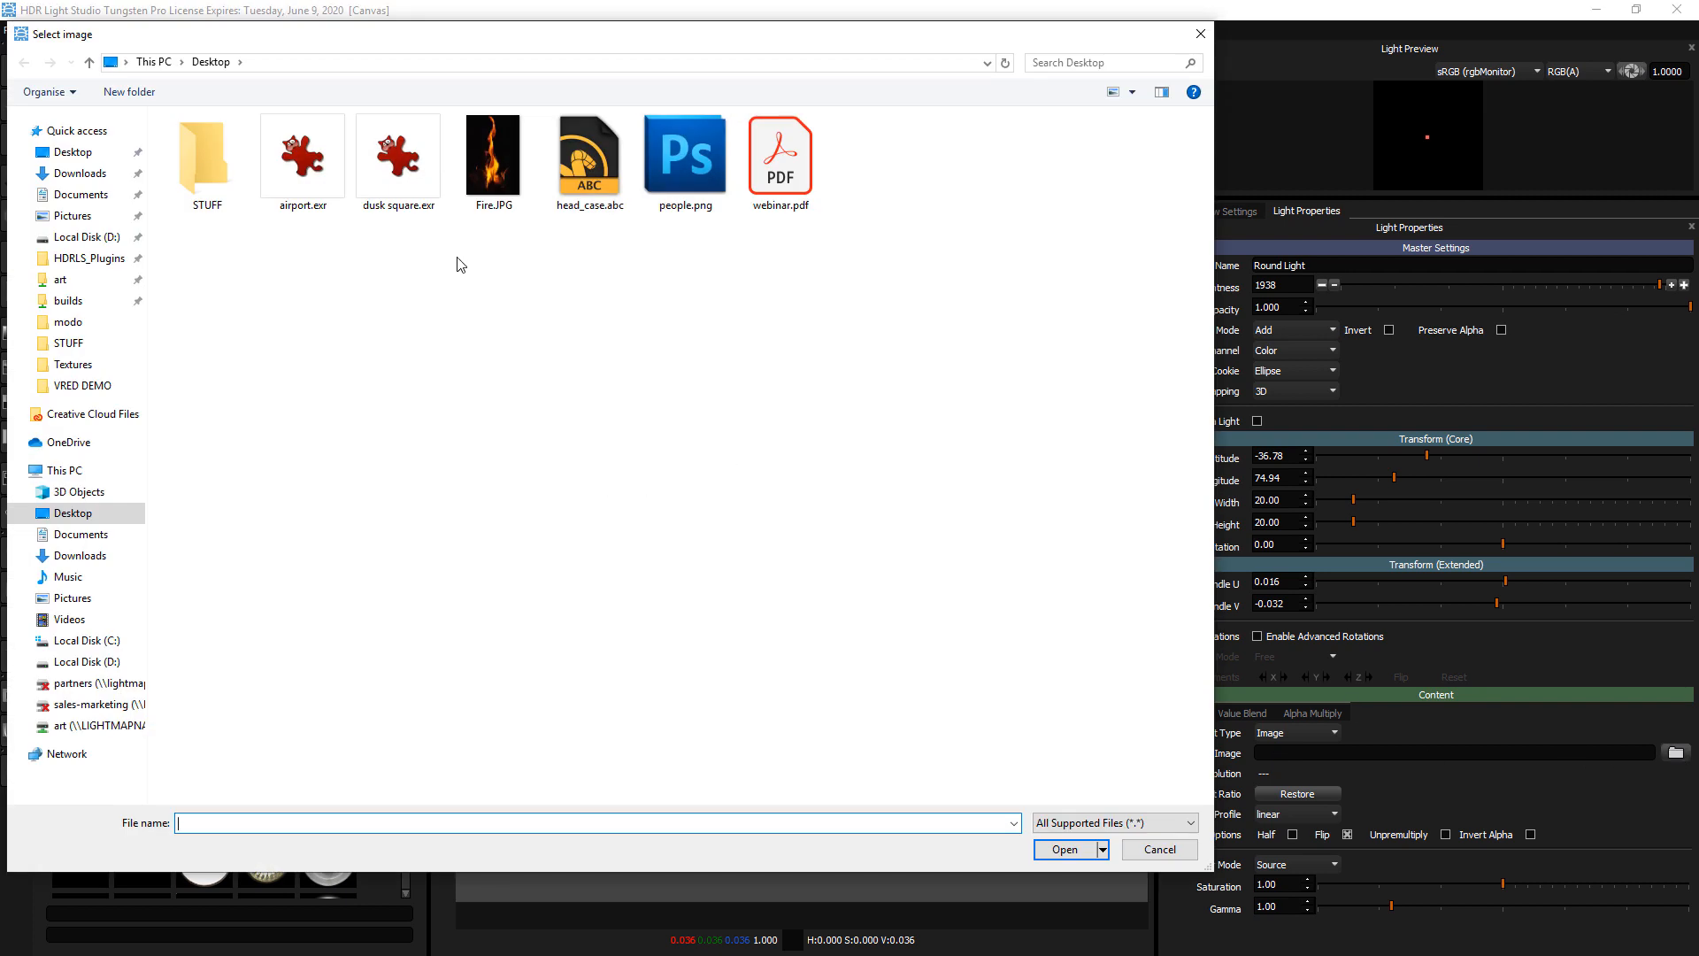
{"action": "left_click", "coordinate": [491, 174]}
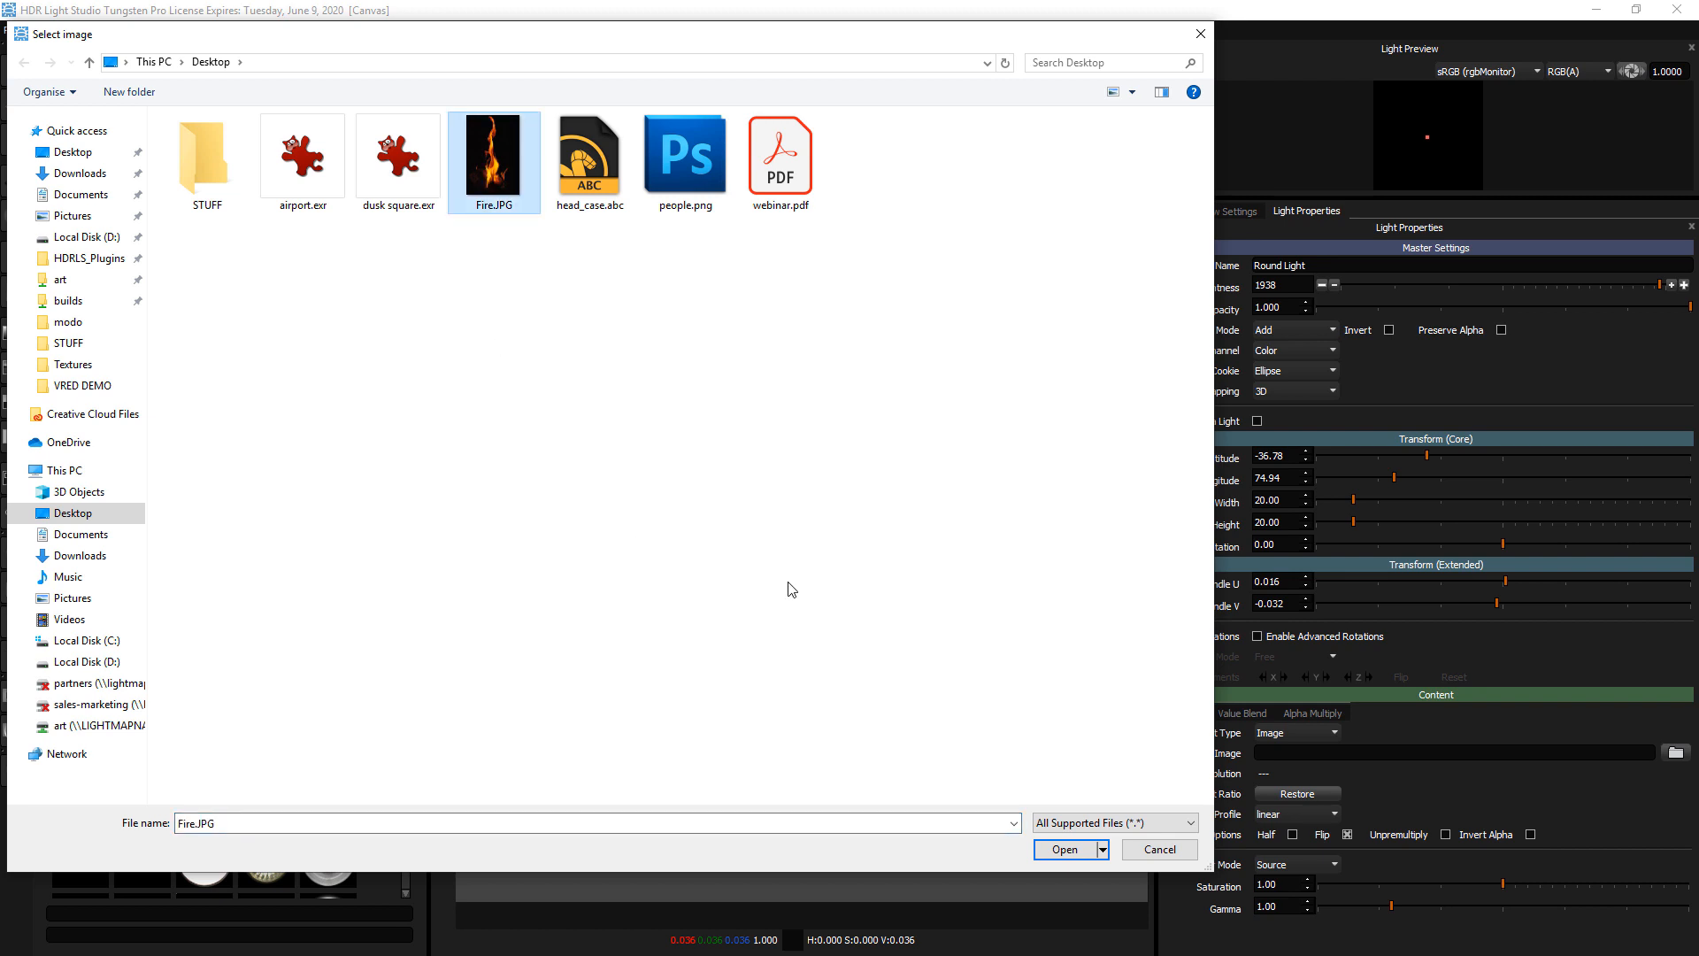
{"action": "left_click", "coordinate": [1061, 849]}
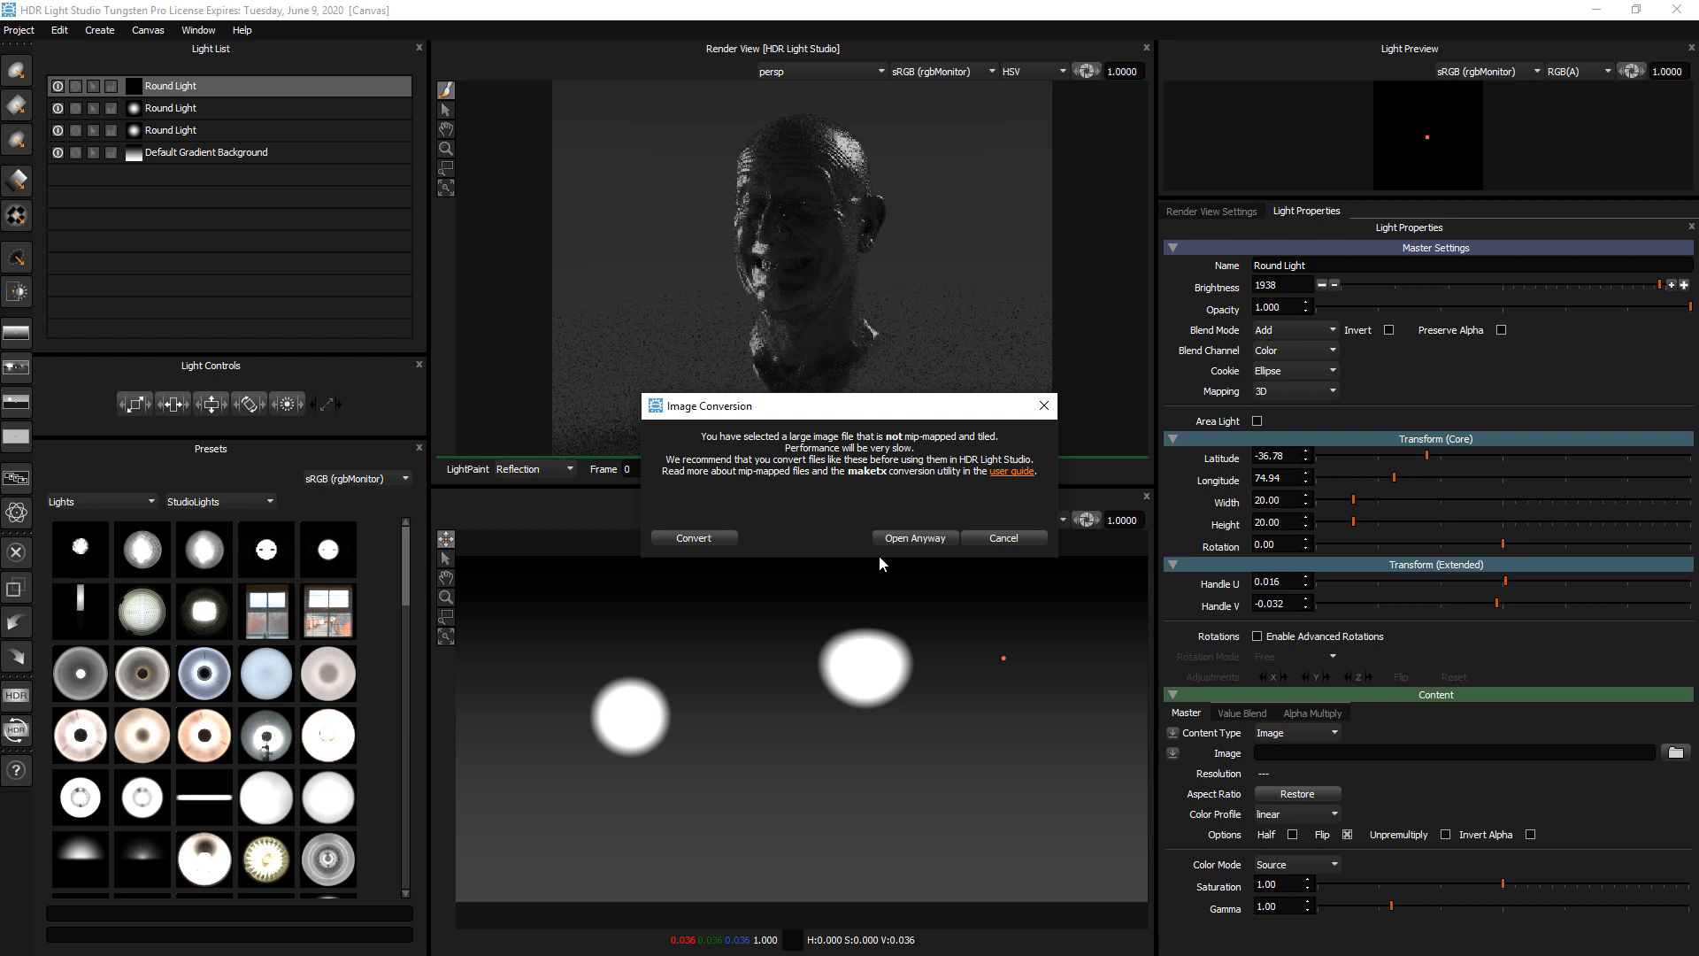
{"action": "left_click", "coordinate": [695, 538]}
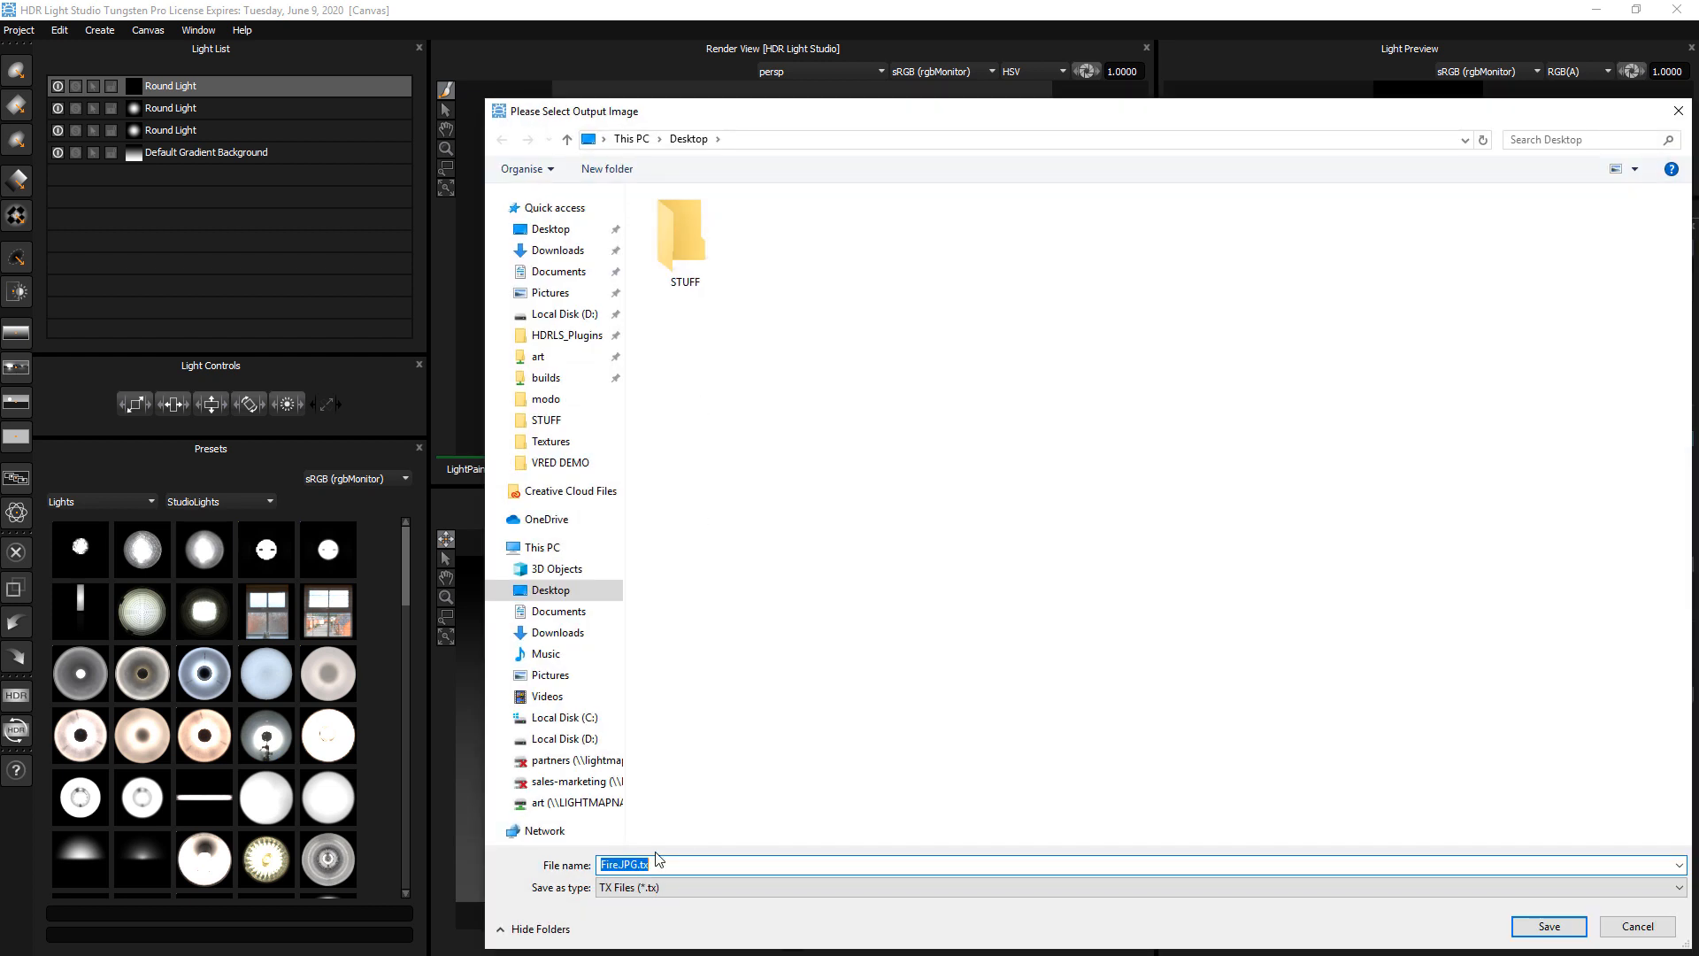
{"action": "left_click", "coordinate": [1548, 926]}
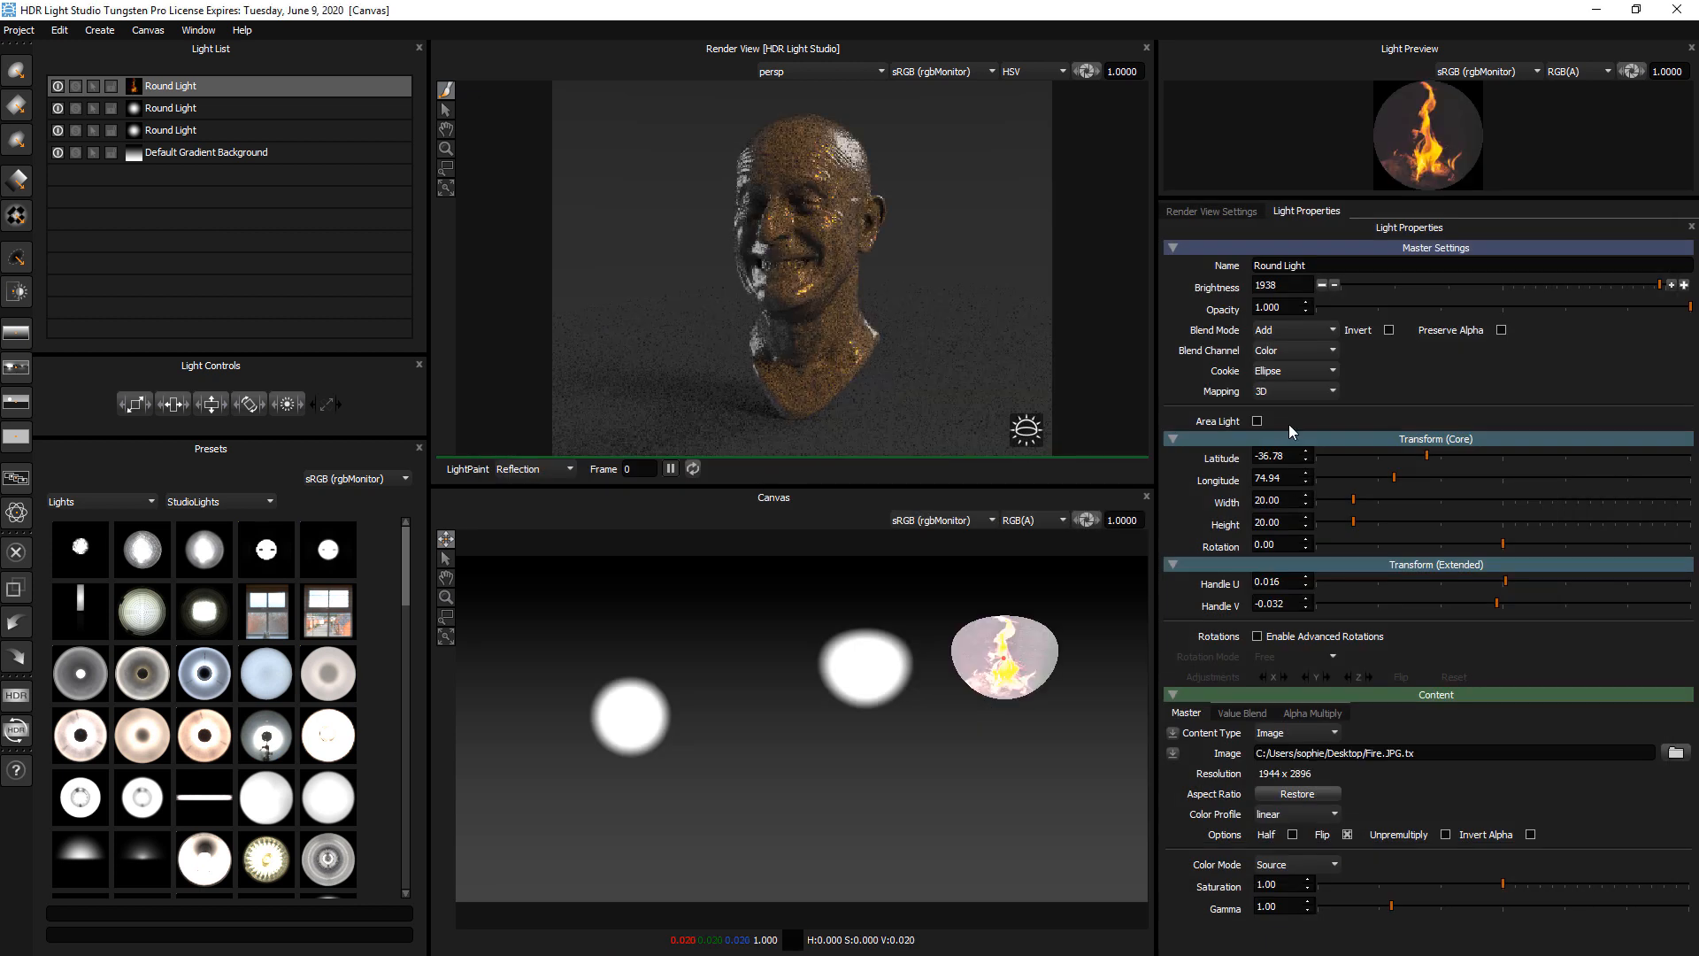
Set the fire image light's cookie to Square
{"action": "left_click", "coordinate": [1268, 392]}
{"action": "left_click", "coordinate": [1304, 373]}
{"action": "left_click", "coordinate": [1303, 370]}
{"action": "left_click", "coordinate": [1286, 400]}
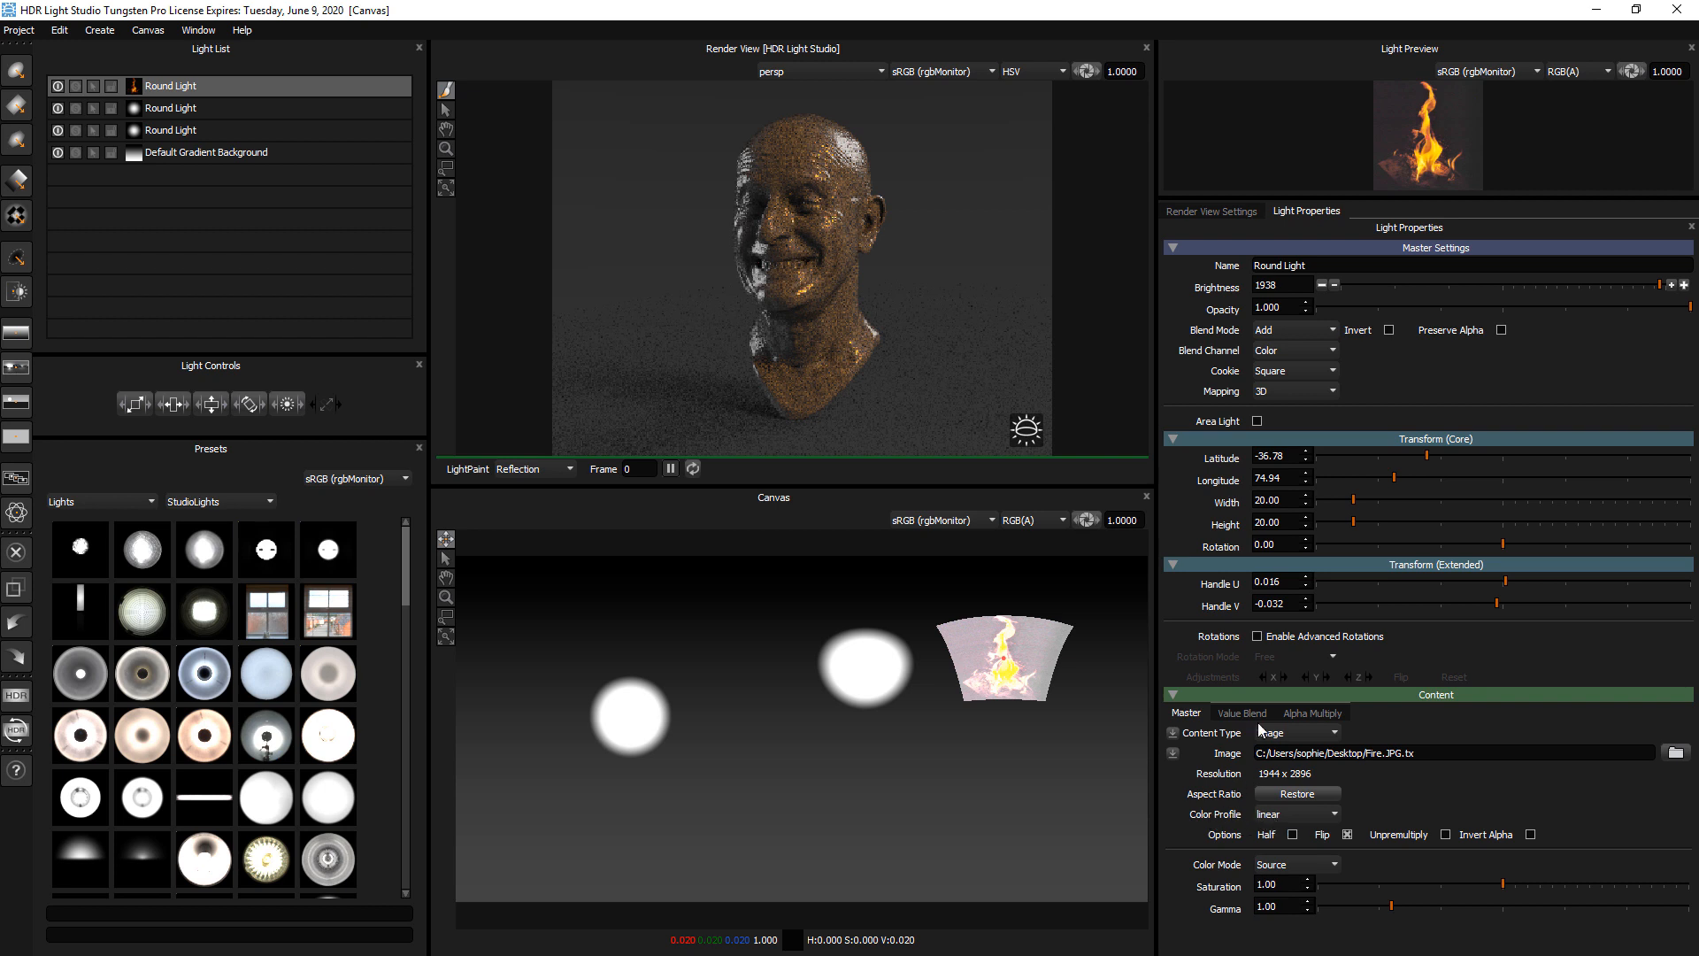
Set the fire image's color profile to sRGB
{"action": "left_click", "coordinate": [1282, 818]}
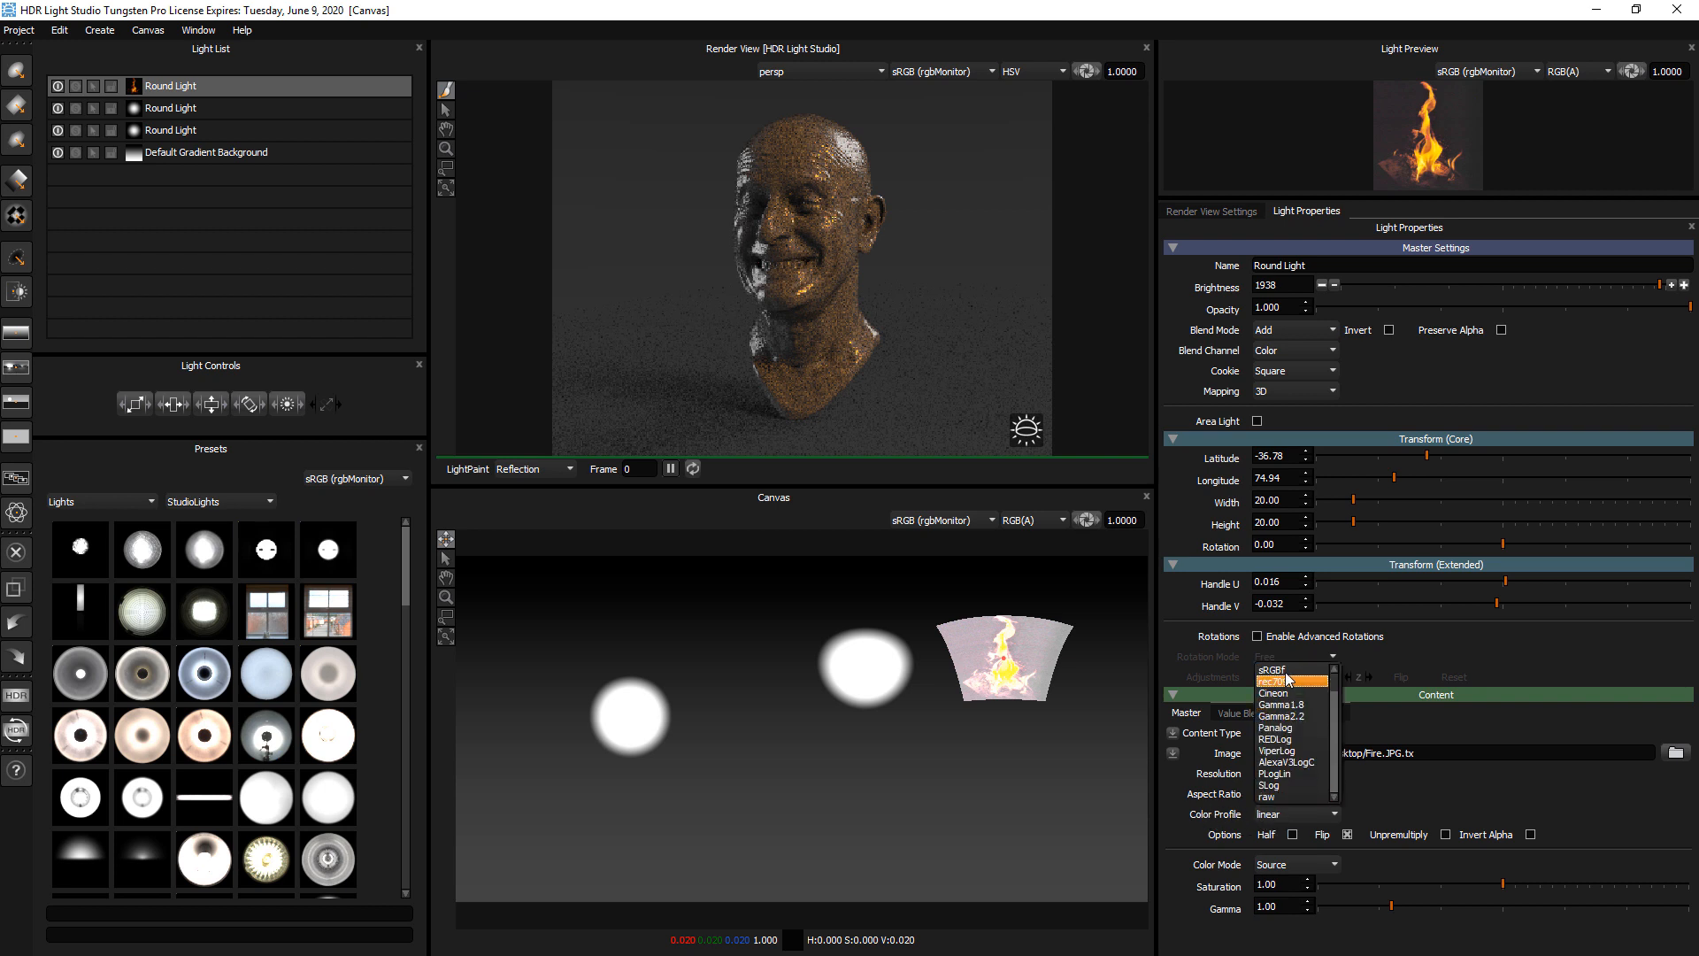
{"action": "scroll", "coordinate": [1336, 681], "scroll_direction": "up", "scroll_amount": 2}
{"action": "left_click", "coordinate": [1309, 681]}
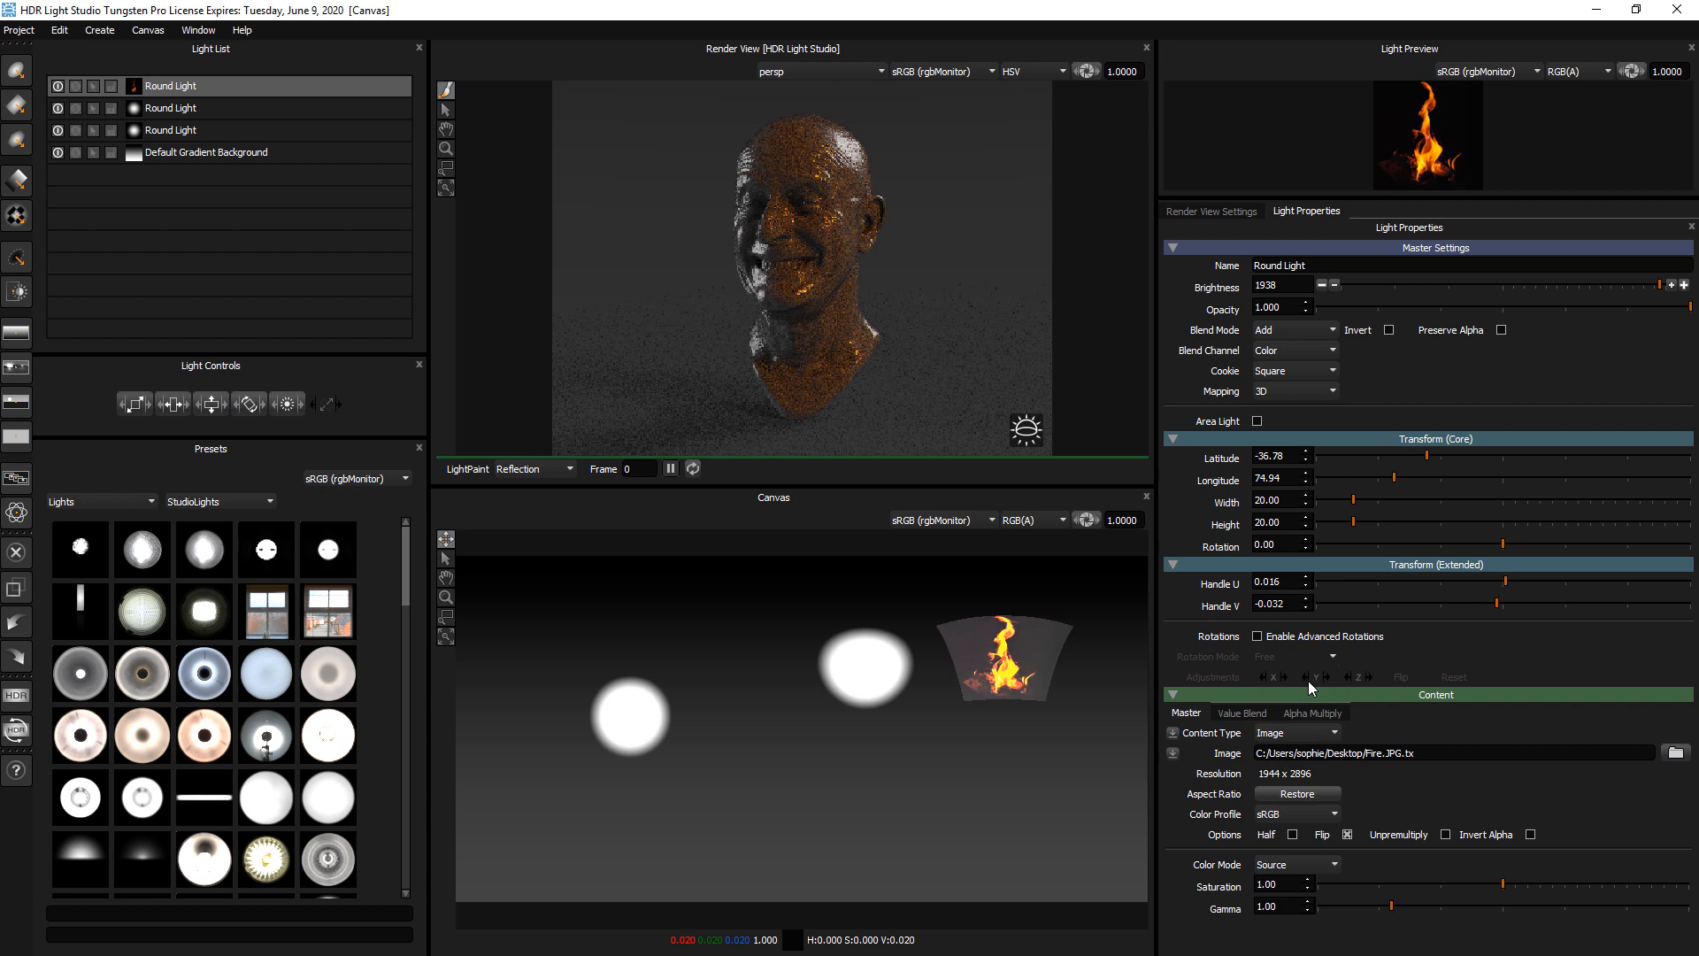
Try the Over blend mode on the fire light and reposition it around the canvas and on the head
{"action": "left_click", "coordinate": [1298, 331]}
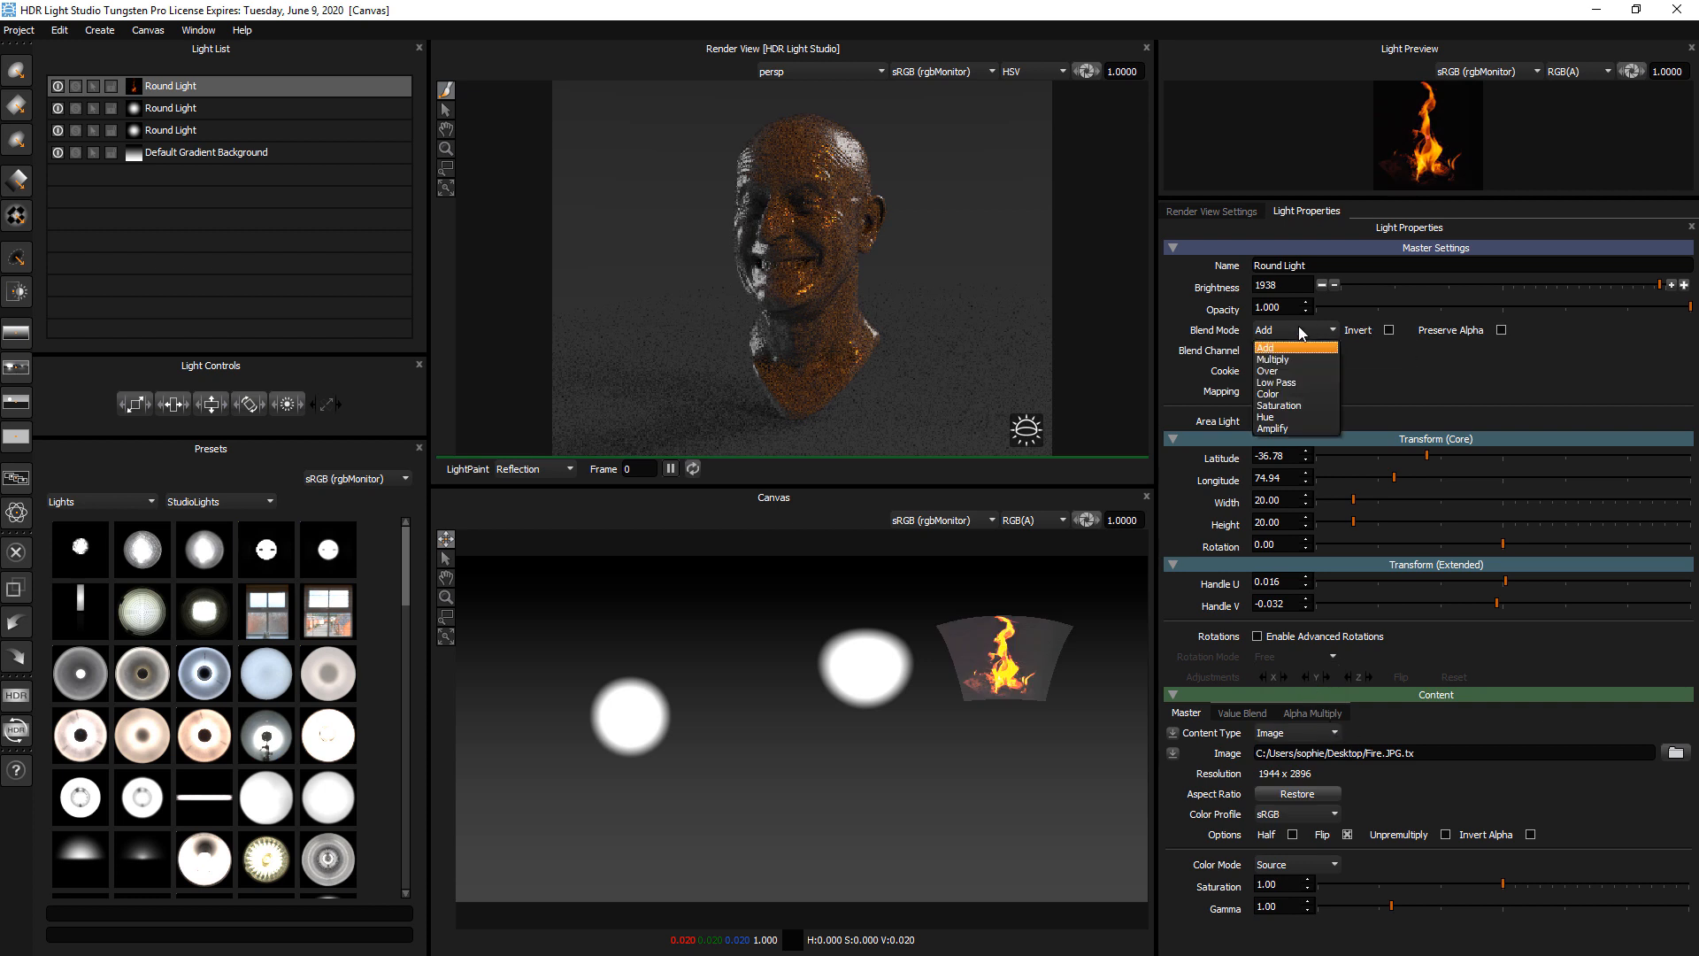
{"action": "left_click", "coordinate": [1289, 371]}
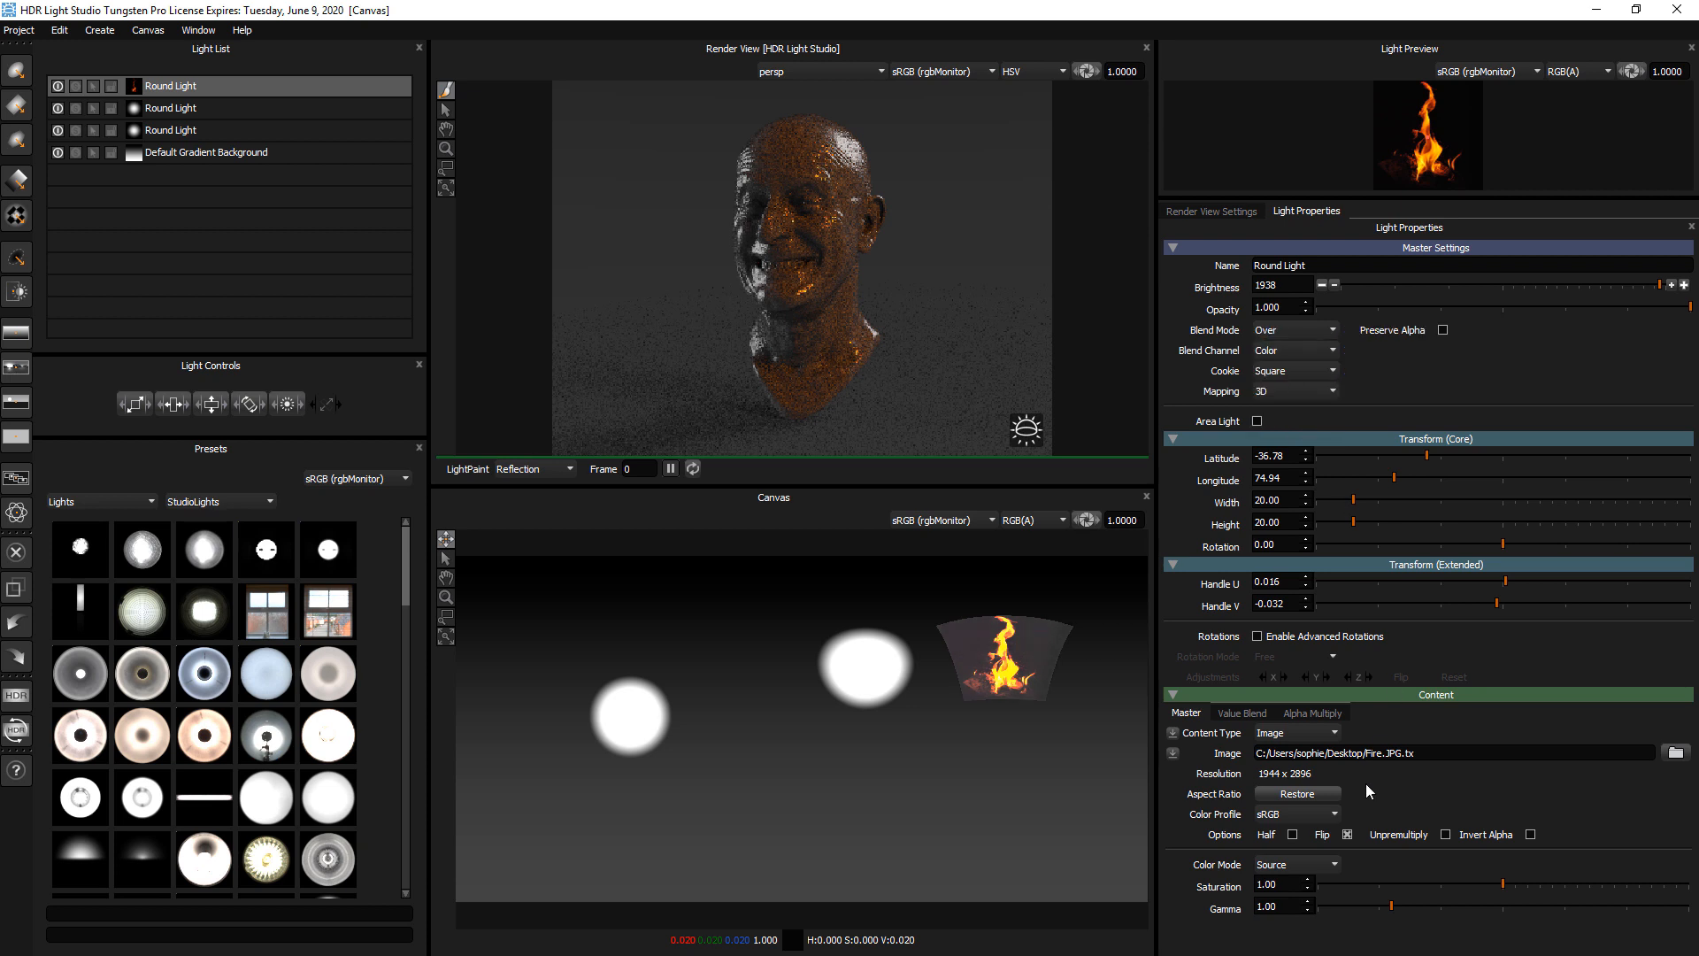
{"action": "left_click", "coordinate": [979, 749]}
{"action": "left_click", "coordinate": [975, 677]}
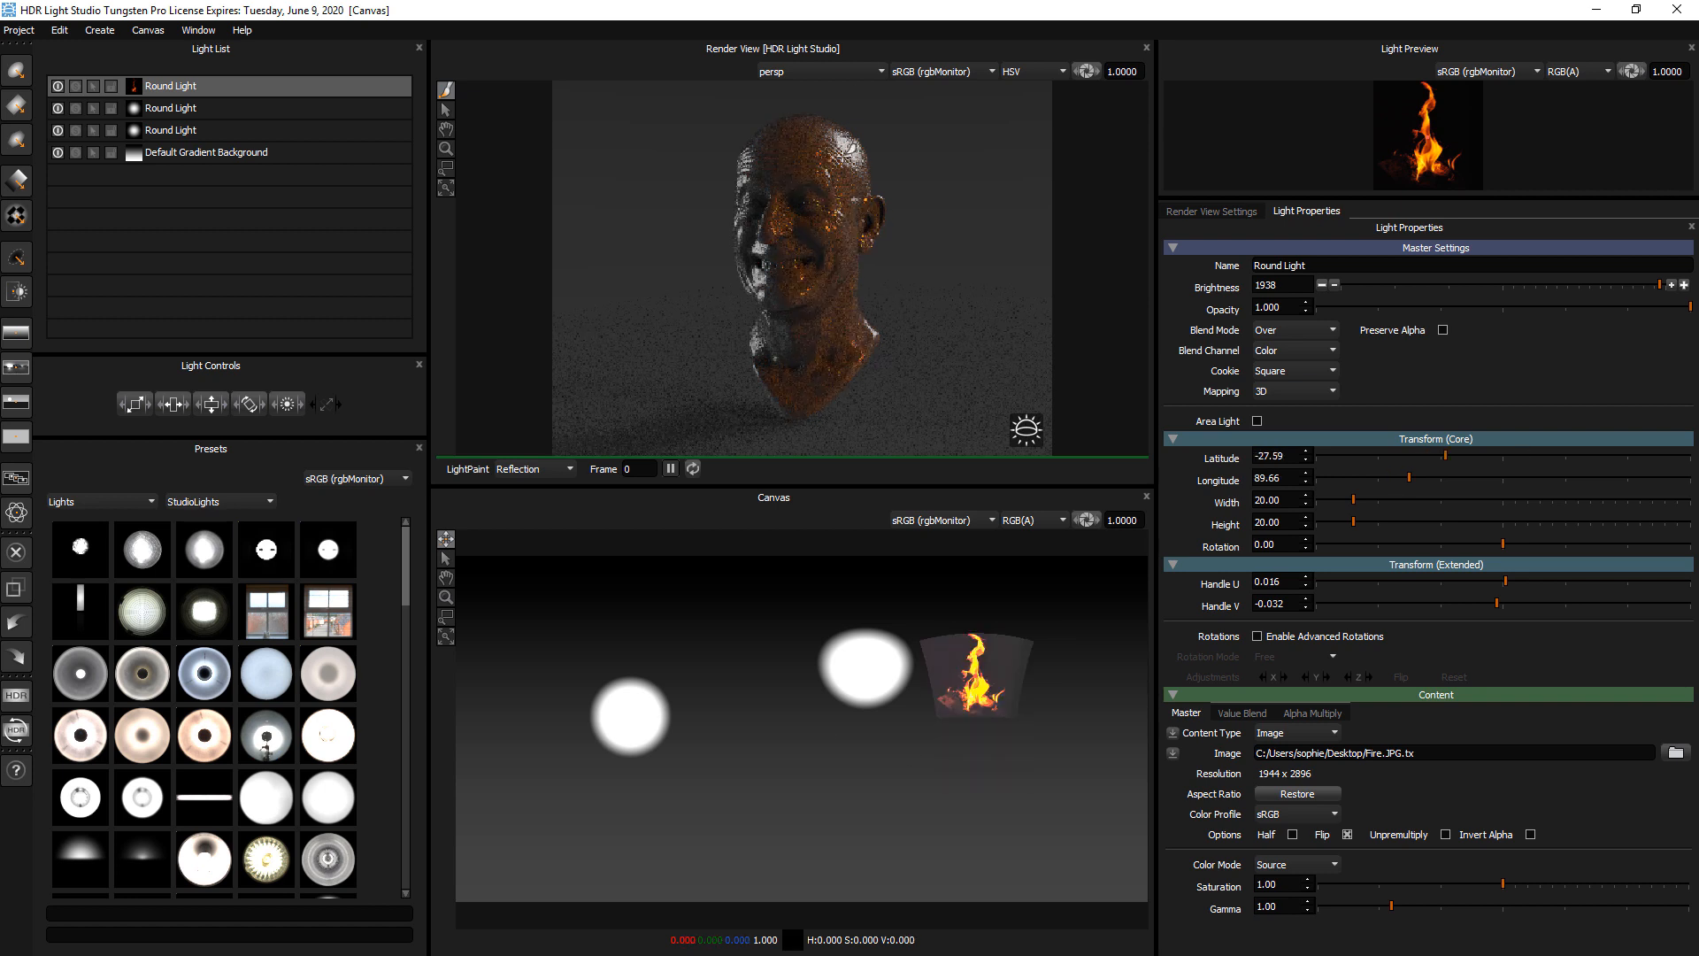
{"action": "left_click", "coordinate": [857, 163]}
{"action": "left_click", "coordinate": [770, 124]}
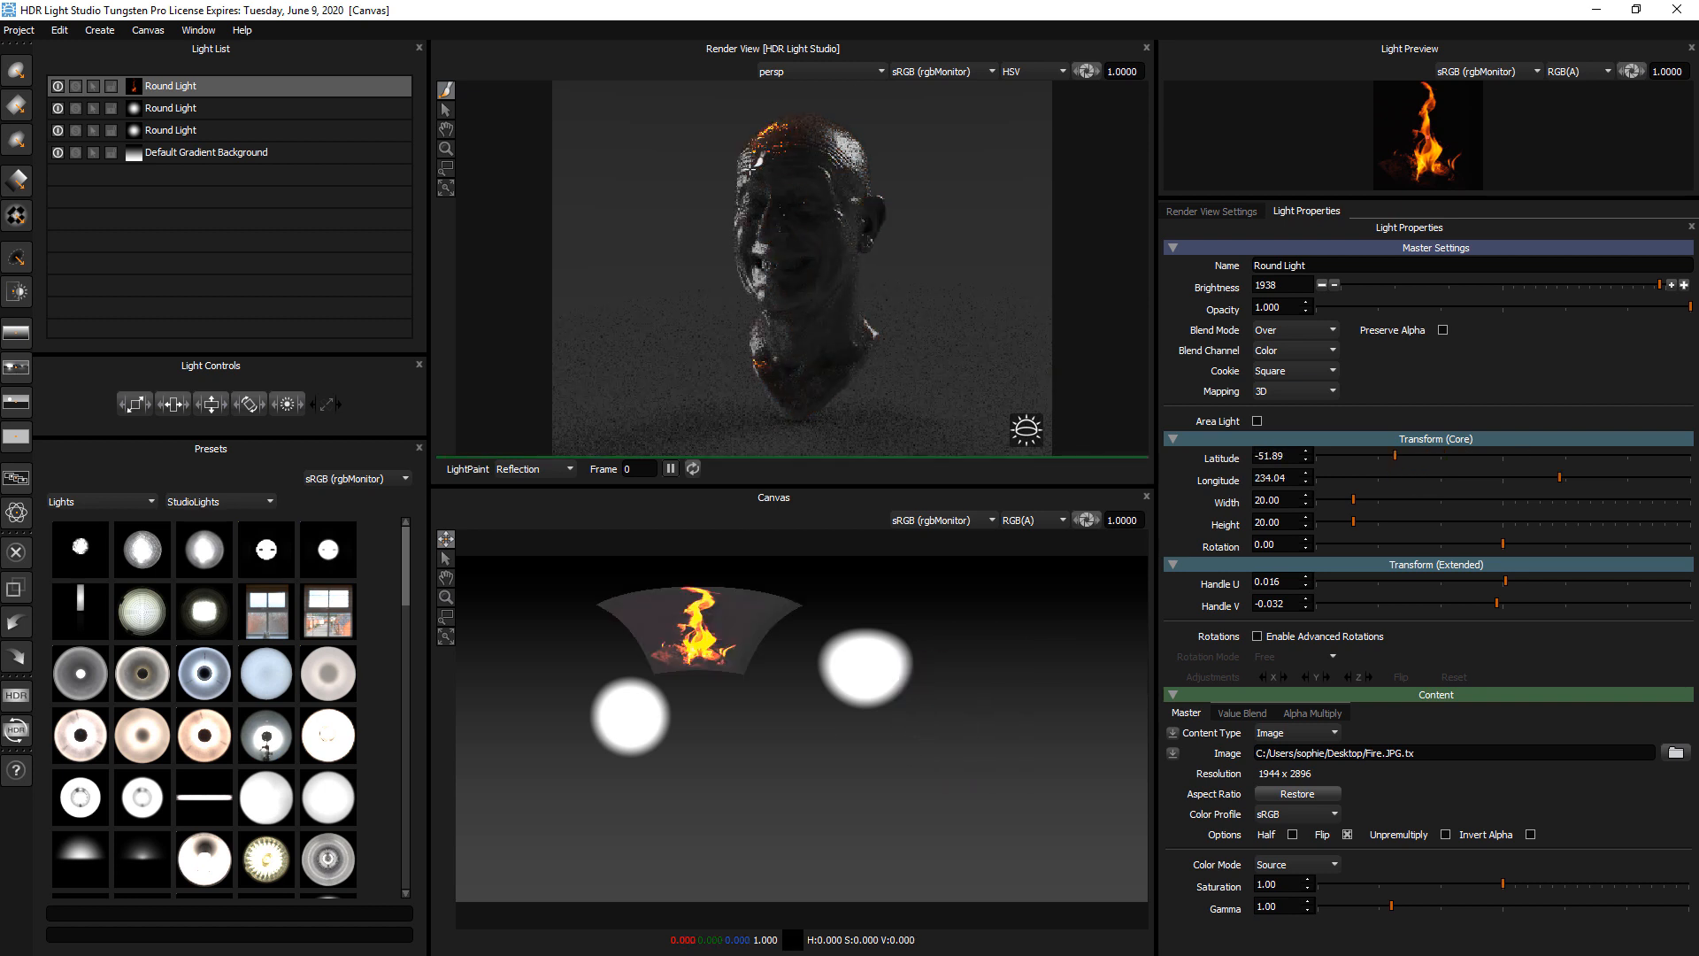
{"action": "left_click", "coordinate": [762, 170]}
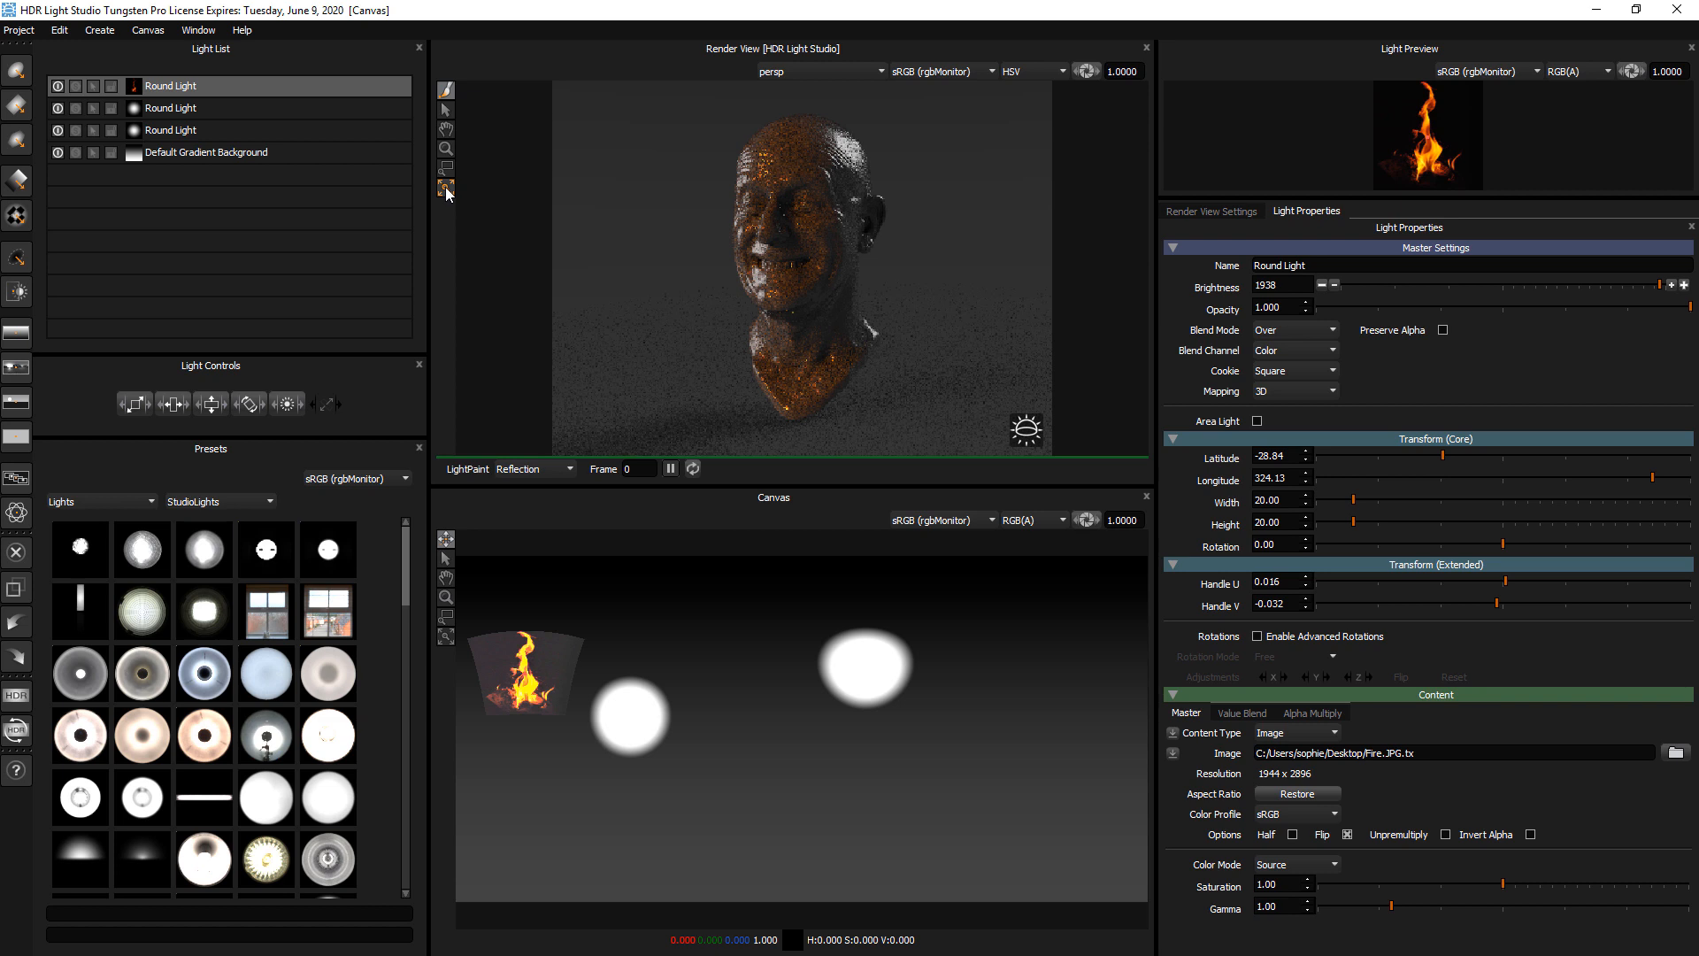
{"action": "left_click", "coordinate": [851, 191]}
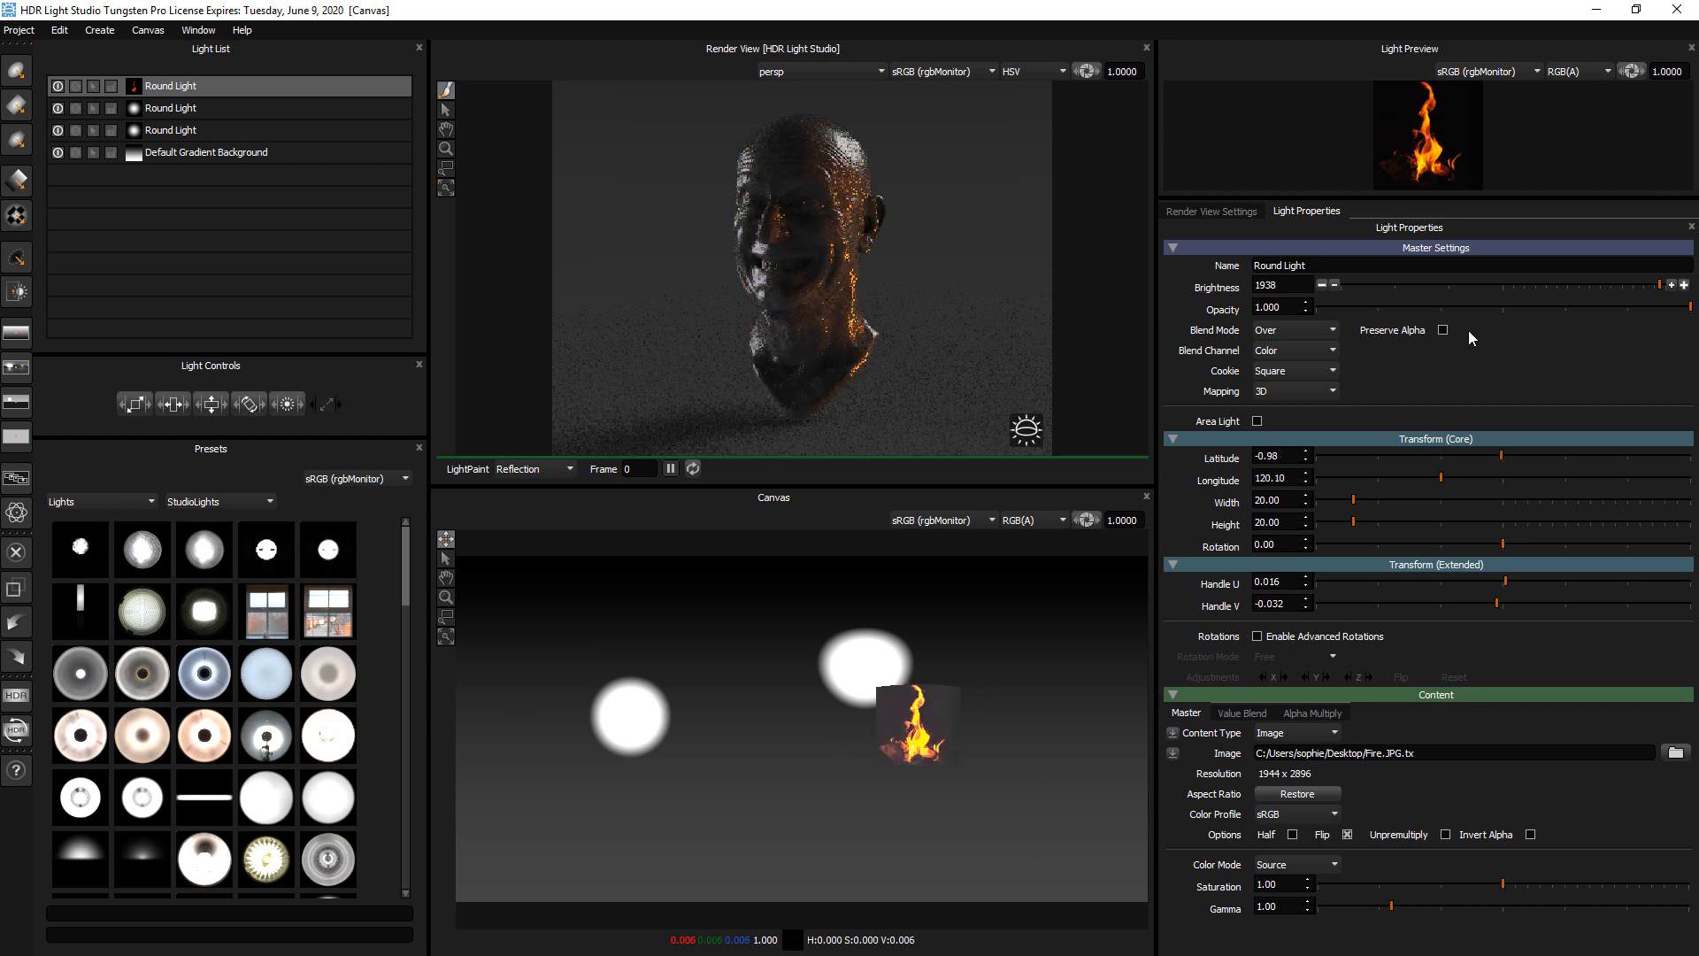
Lower the fire light's brightness to 110 and set its blend mode to Add
{"action": "left_click", "coordinate": [1505, 285]}
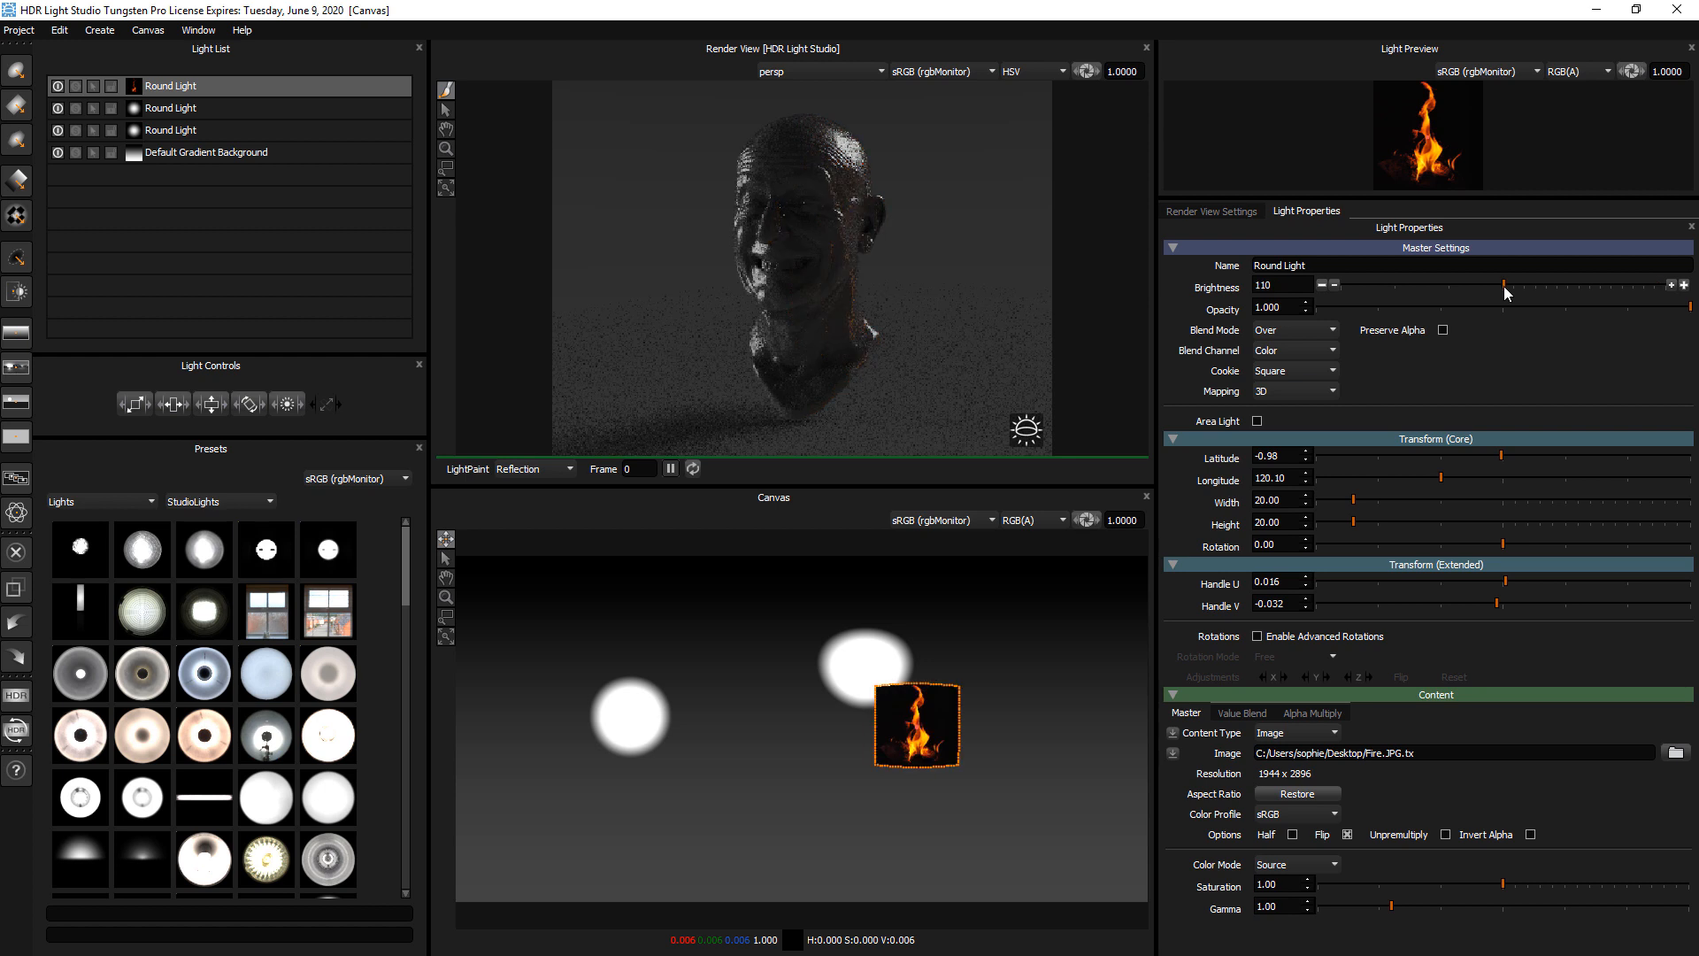
{"action": "left_click", "coordinate": [1303, 329]}
{"action": "left_click", "coordinate": [1294, 347]}
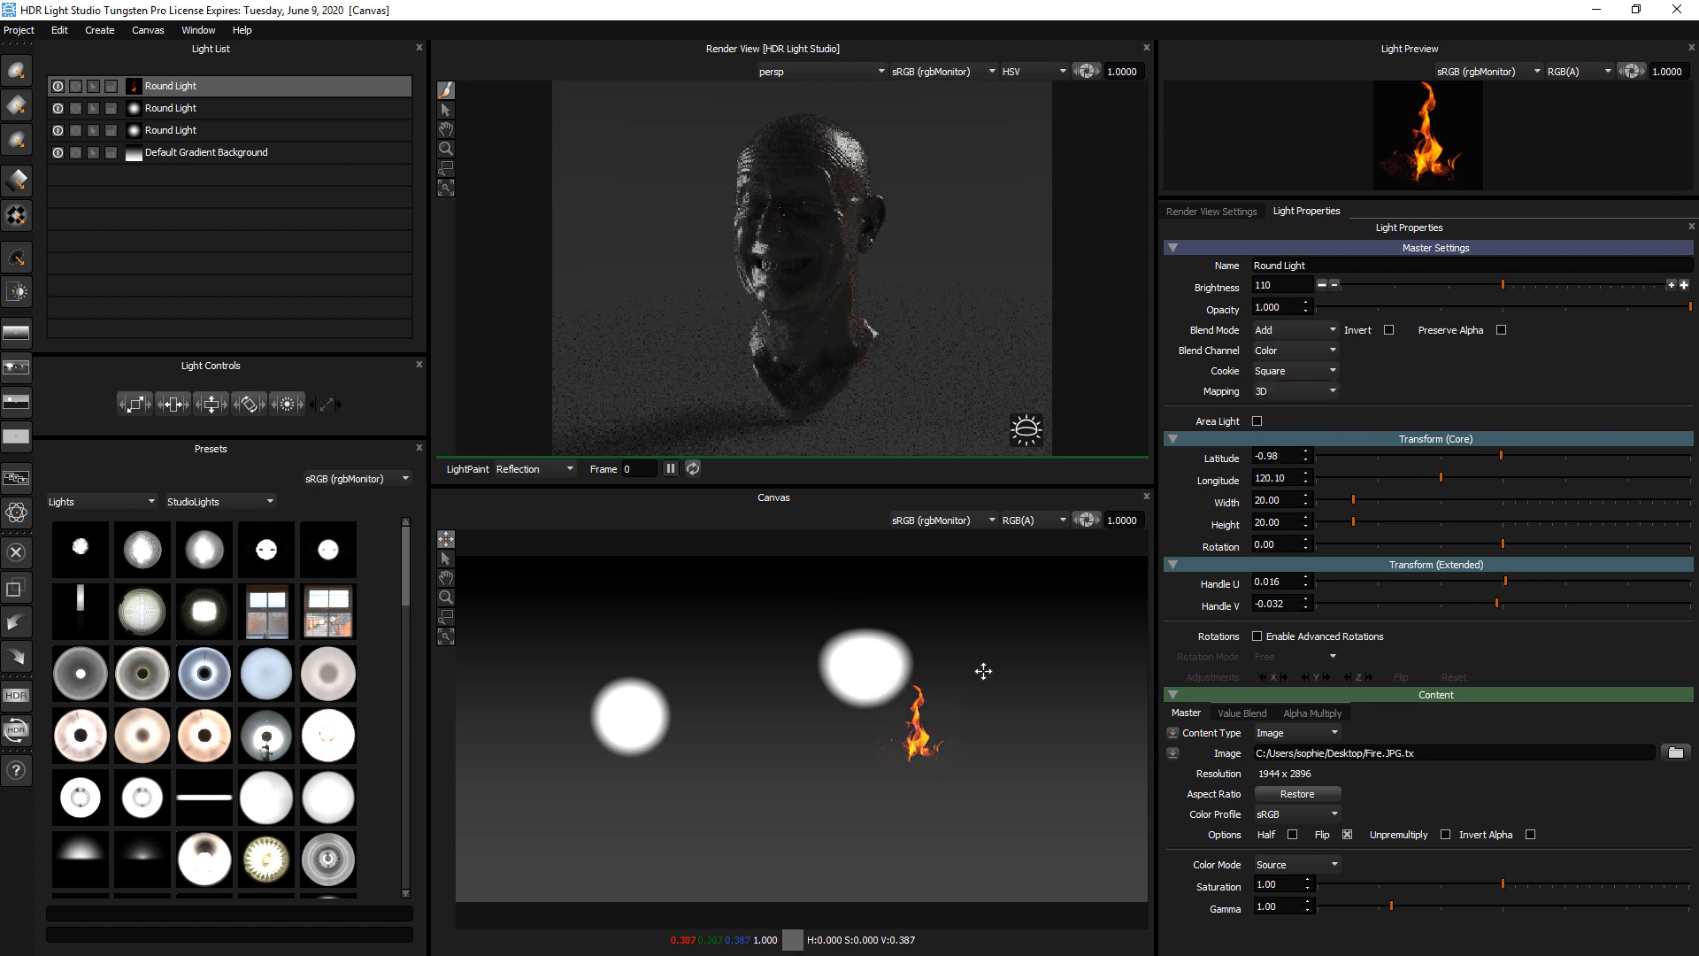
Scale the fire light to 43 in width and height and reposition it to about latitude -3, longitude 131
{"action": "left_click_drag", "start_coordinate": [135, 405], "coordinate": [175, 404]}
{"action": "left_click", "coordinate": [979, 724]}
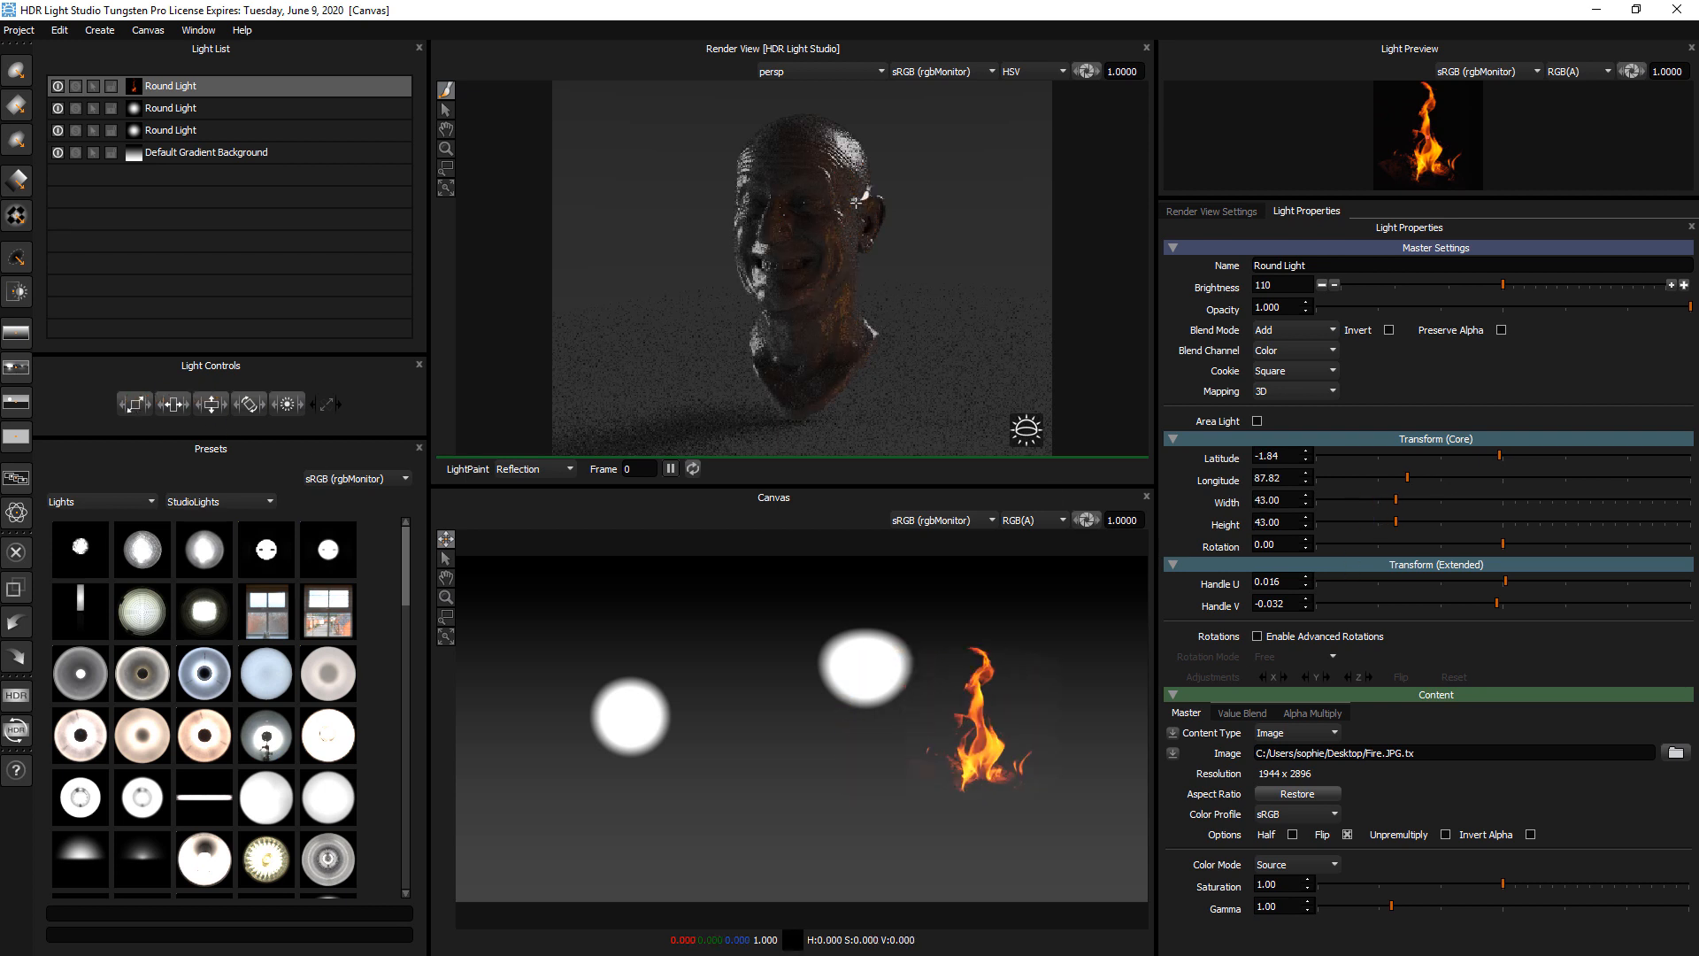
{"action": "left_click", "coordinate": [800, 194]}
{"action": "left_click_drag", "start_coordinate": [800, 195], "coordinate": [855, 177]}
Solo the fire light to examine its effect alone on the head, then turn solo off
{"action": "left_click", "coordinate": [75, 86]}
{"action": "left_click", "coordinate": [781, 219]}
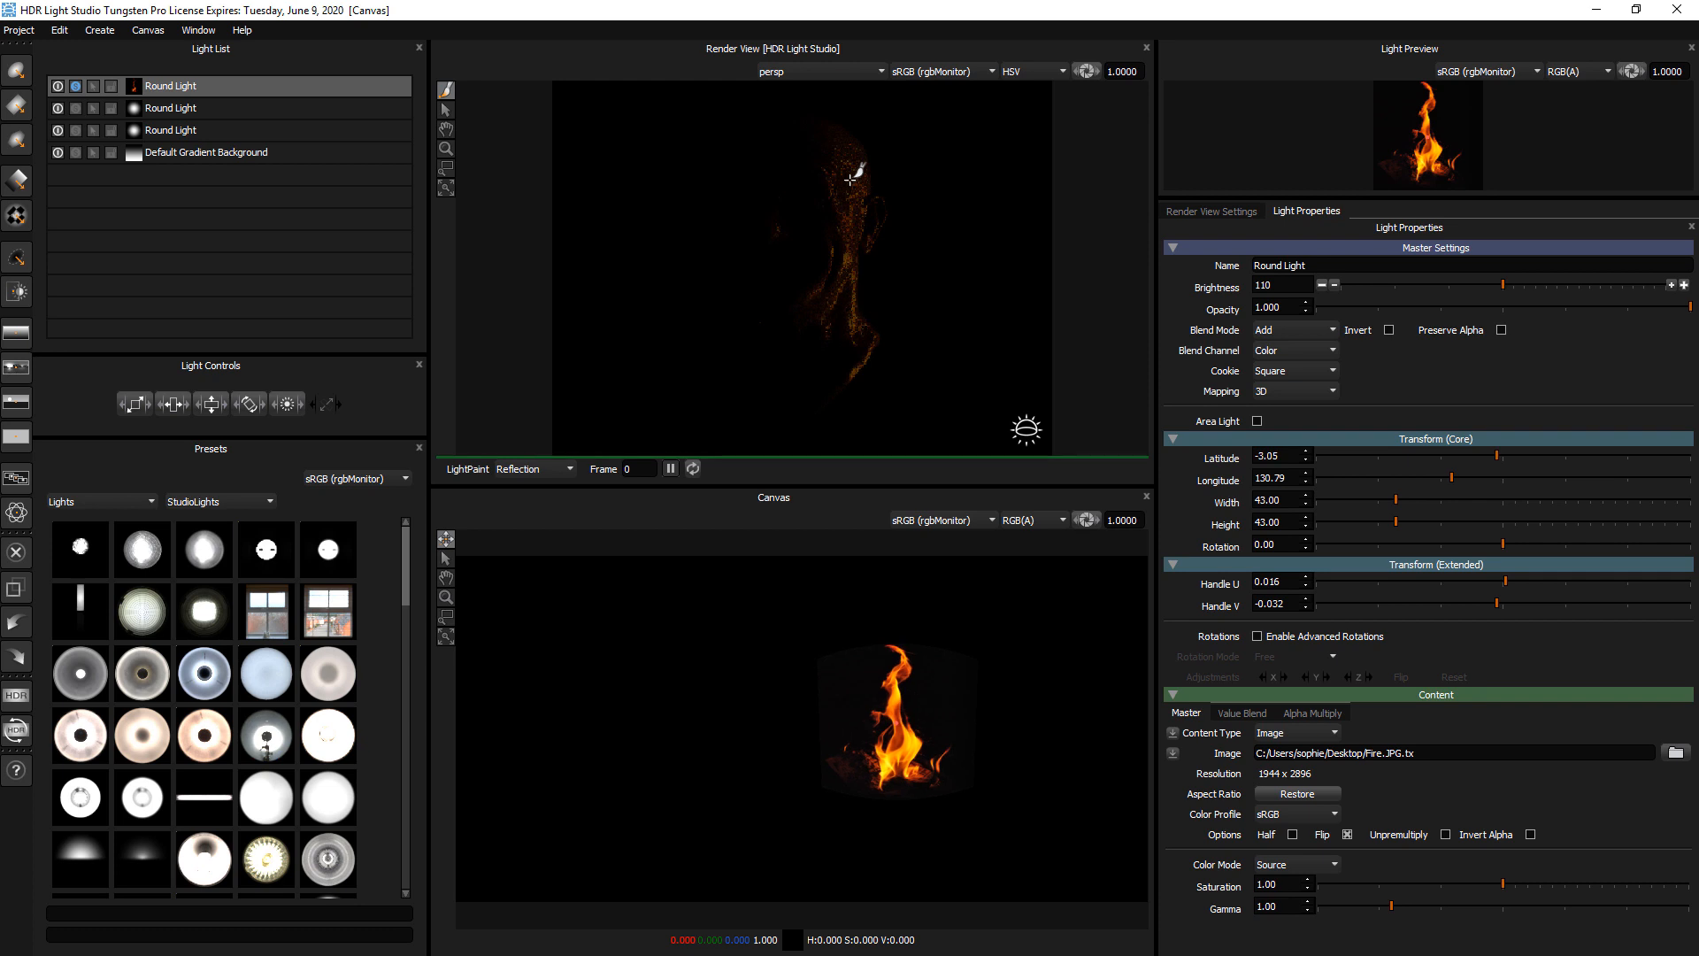
{"action": "left_click", "coordinate": [76, 85]}
Try the Gradient, Flat and Sky content types on the top light, repositioning it on the canvas while it is flat
{"action": "left_click", "coordinate": [1283, 732]}
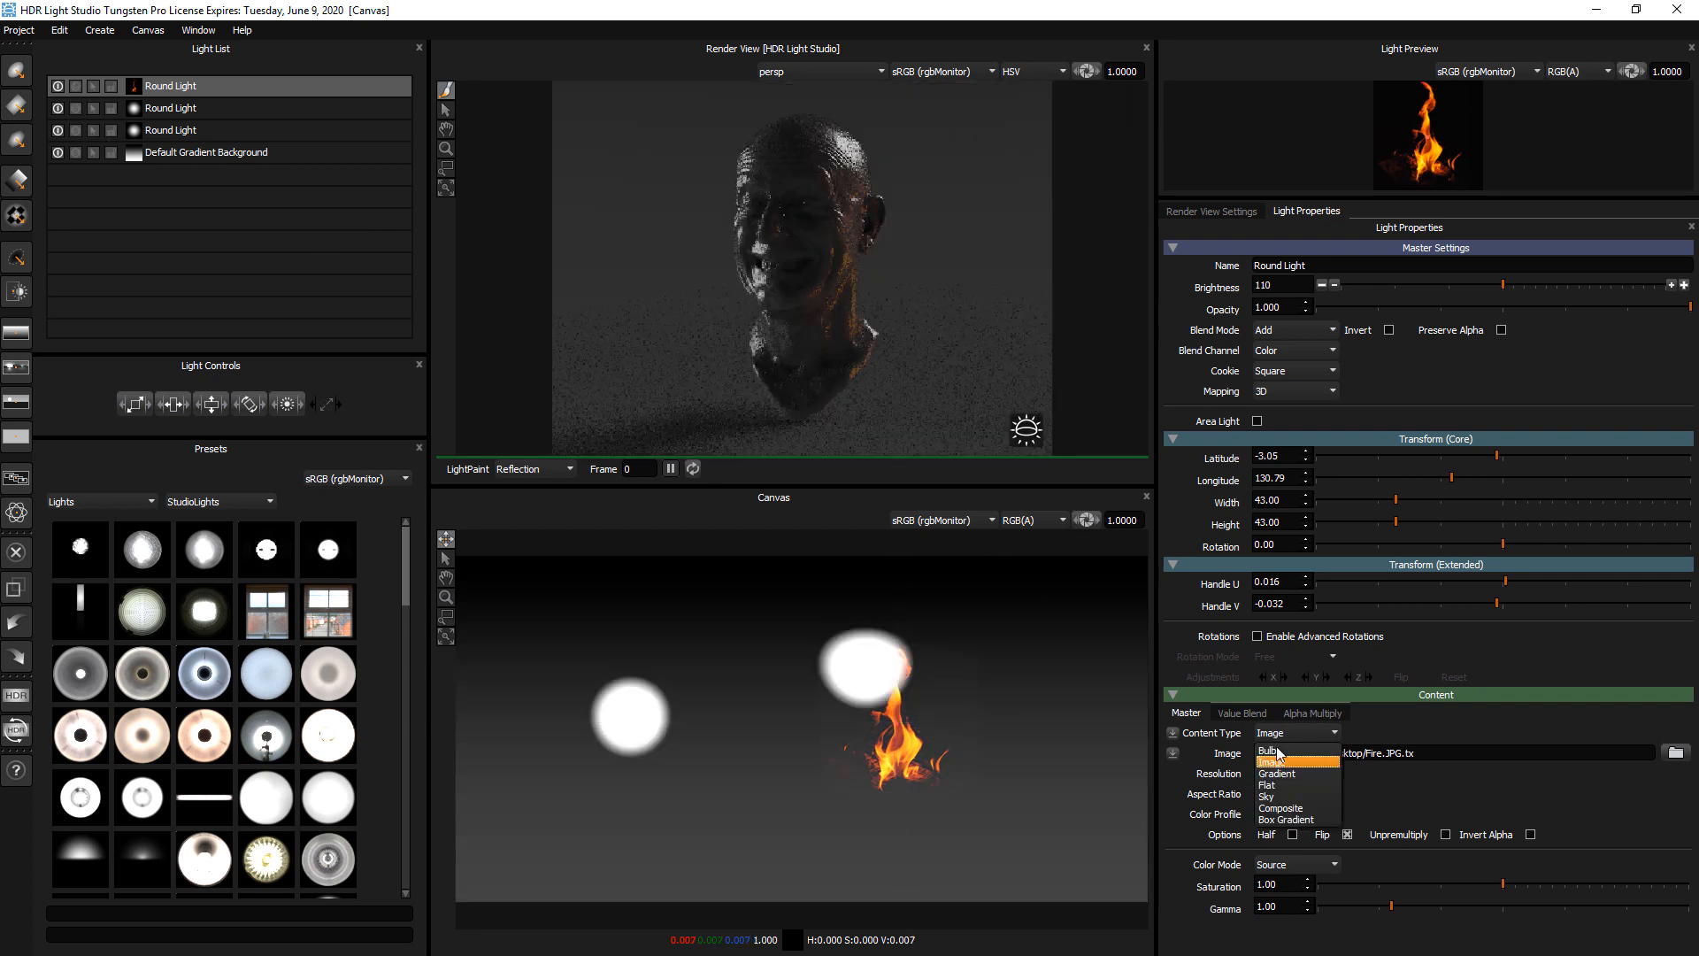
{"action": "left_click", "coordinate": [1283, 775]}
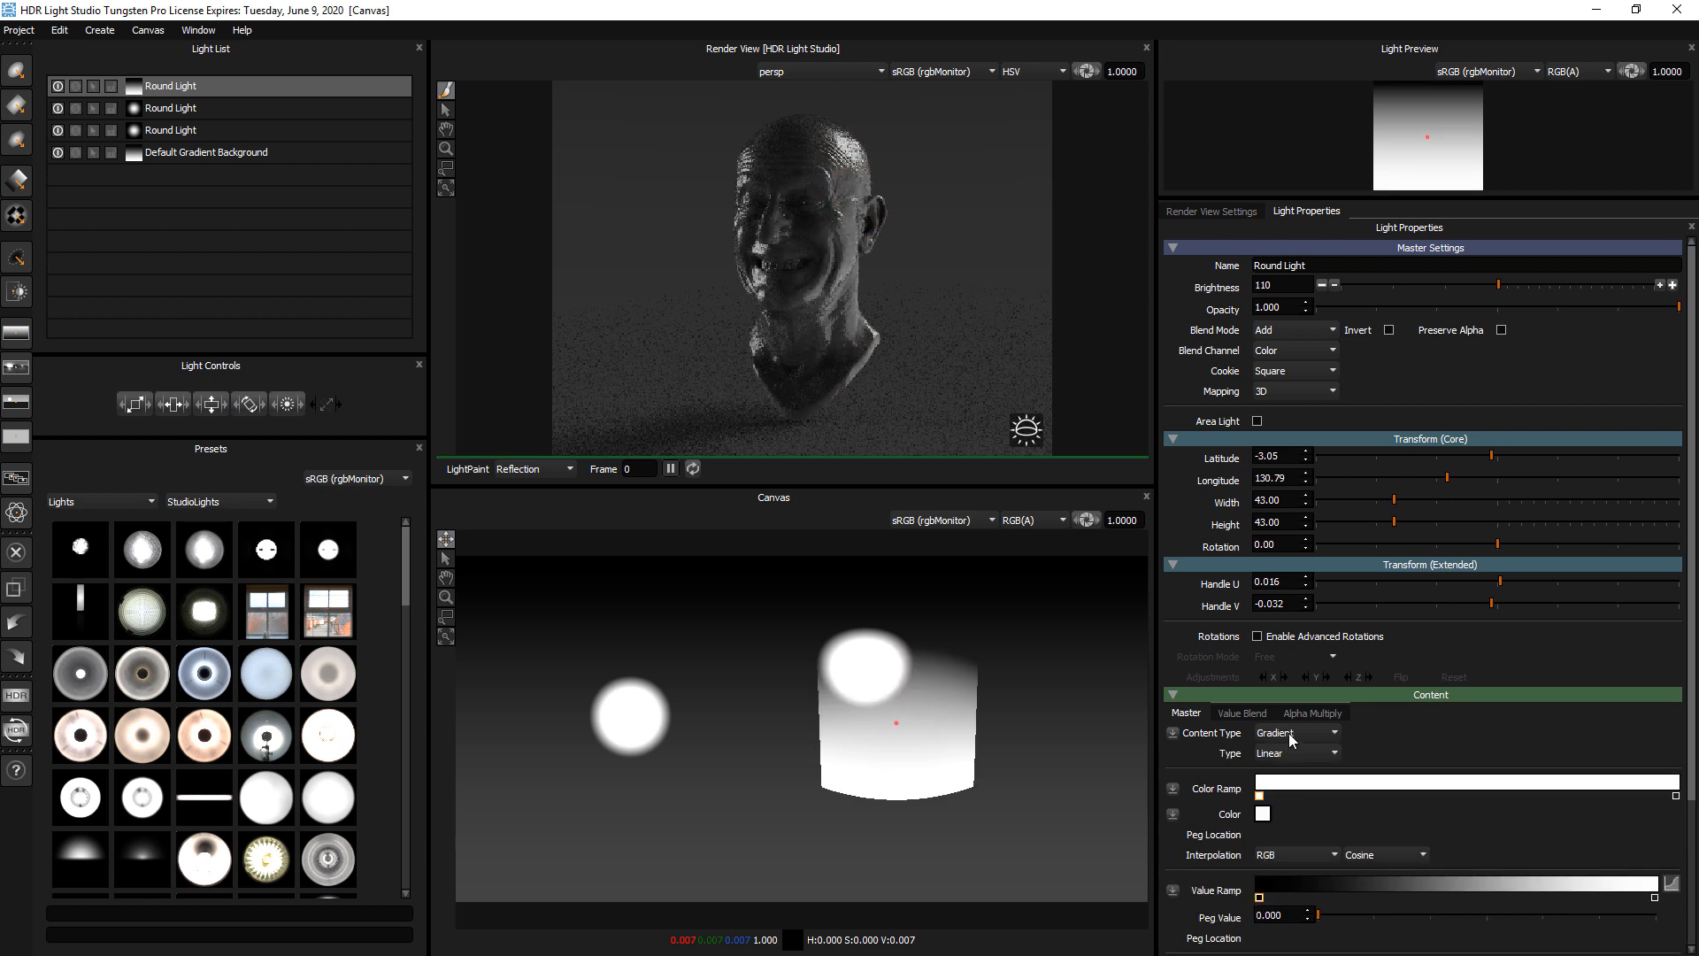
{"action": "left_click", "coordinate": [1287, 733]}
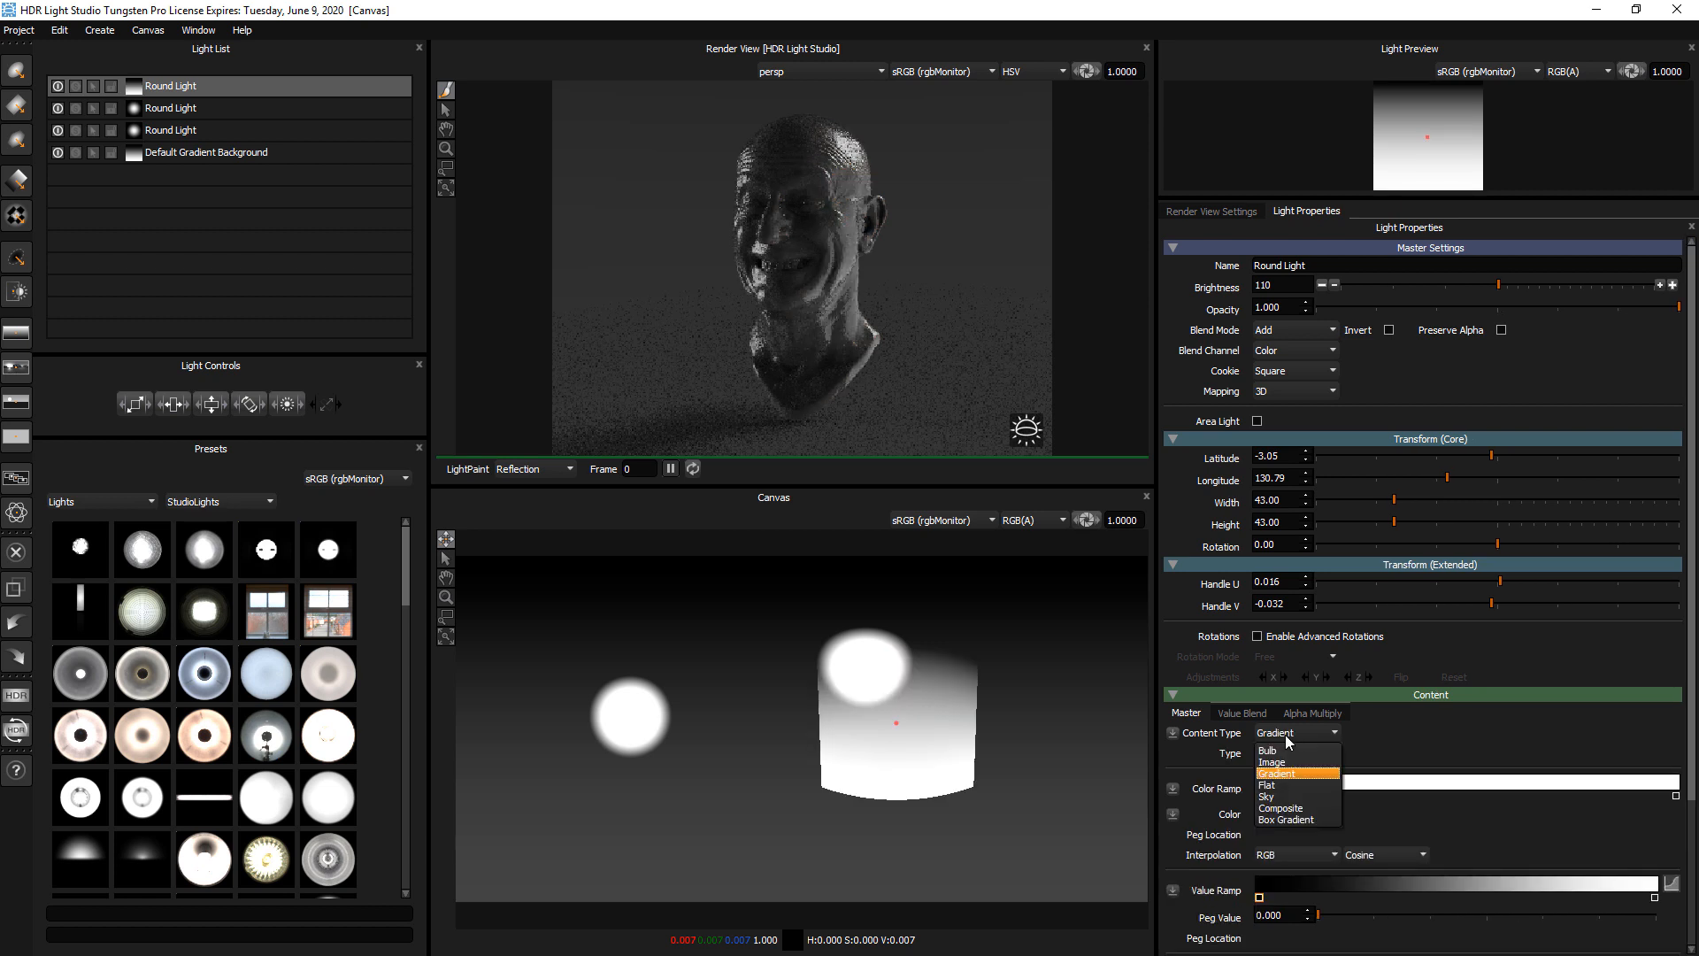
{"action": "left_click", "coordinate": [1279, 786]}
{"action": "left_click", "coordinate": [1067, 695]}
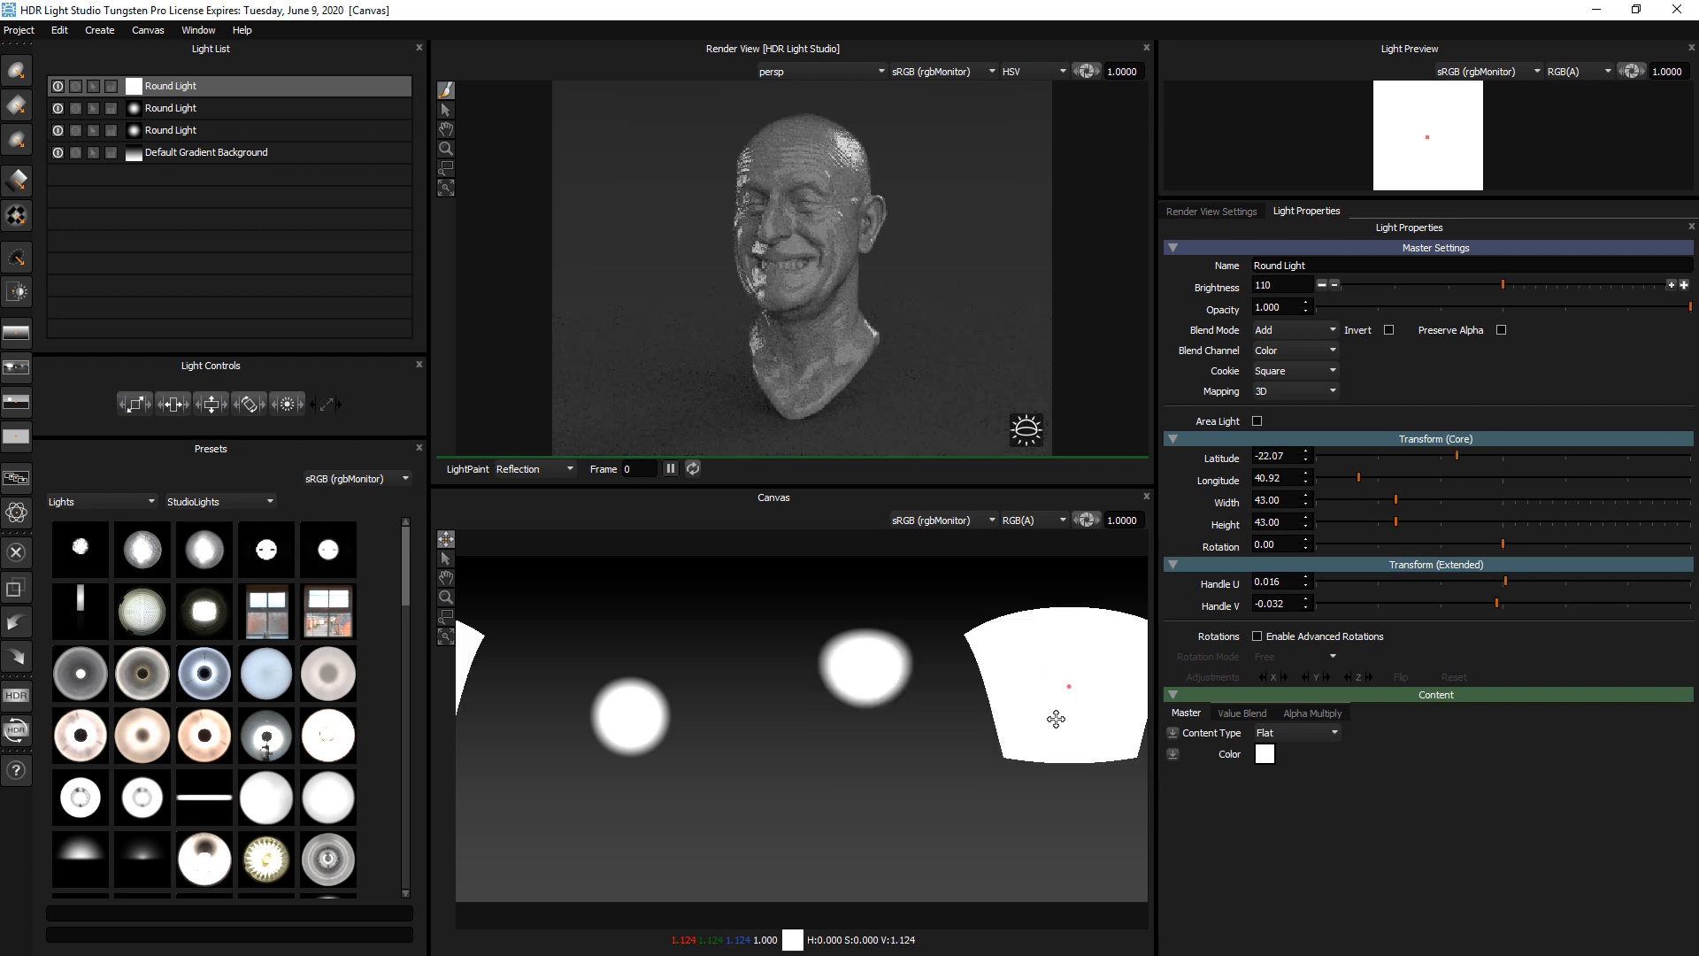
{"action": "left_click_drag", "start_coordinate": [1067, 695], "coordinate": [987, 754]}
{"action": "left_click", "coordinate": [1272, 735]}
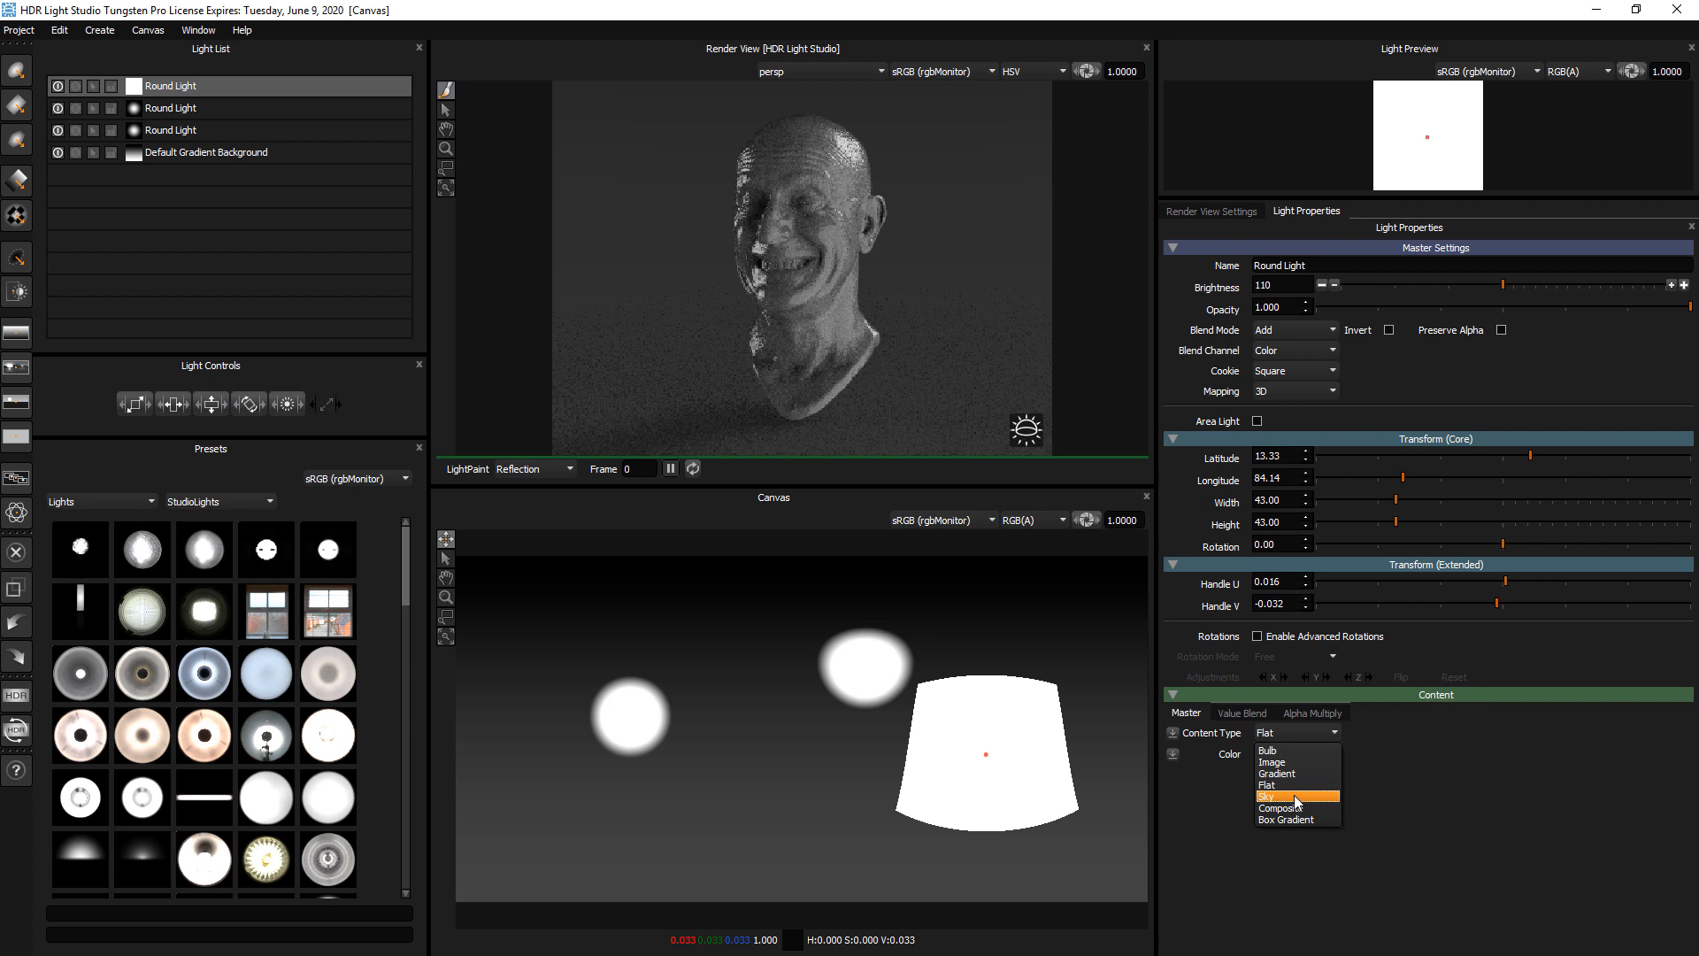
{"action": "left_click", "coordinate": [1294, 795]}
Set the top light's content type to Box Gradient and move it to about latitude -5.5, longitude 72
{"action": "left_click", "coordinate": [1288, 733]}
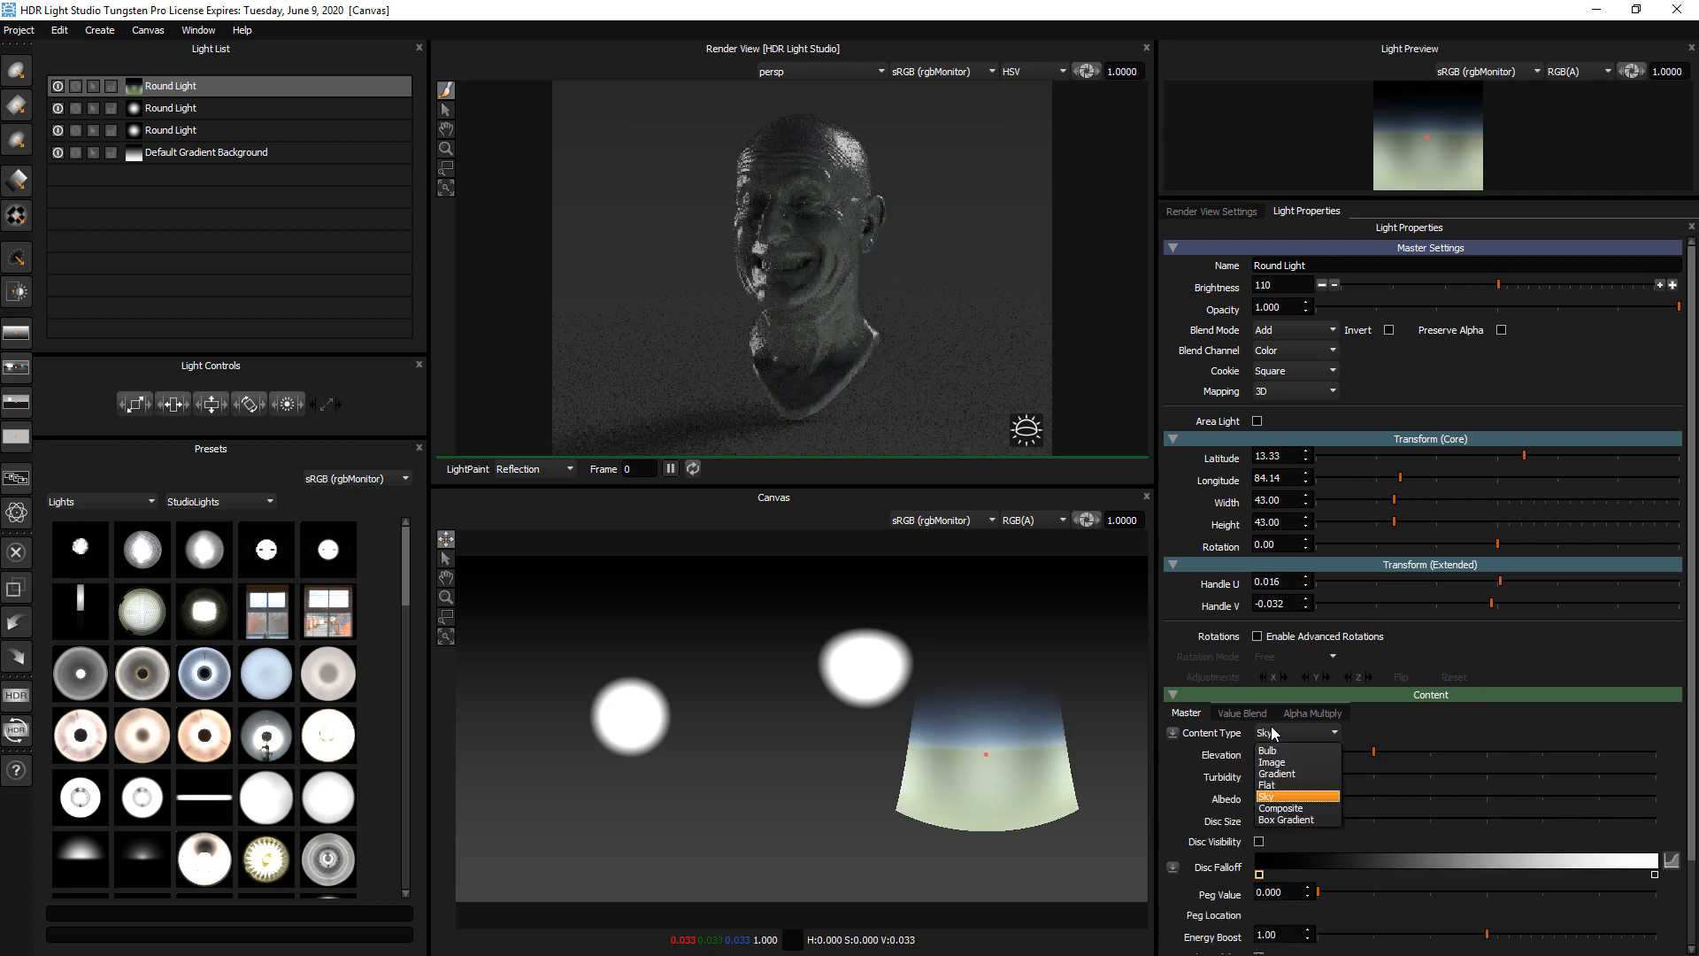
{"action": "left_click", "coordinate": [1285, 819]}
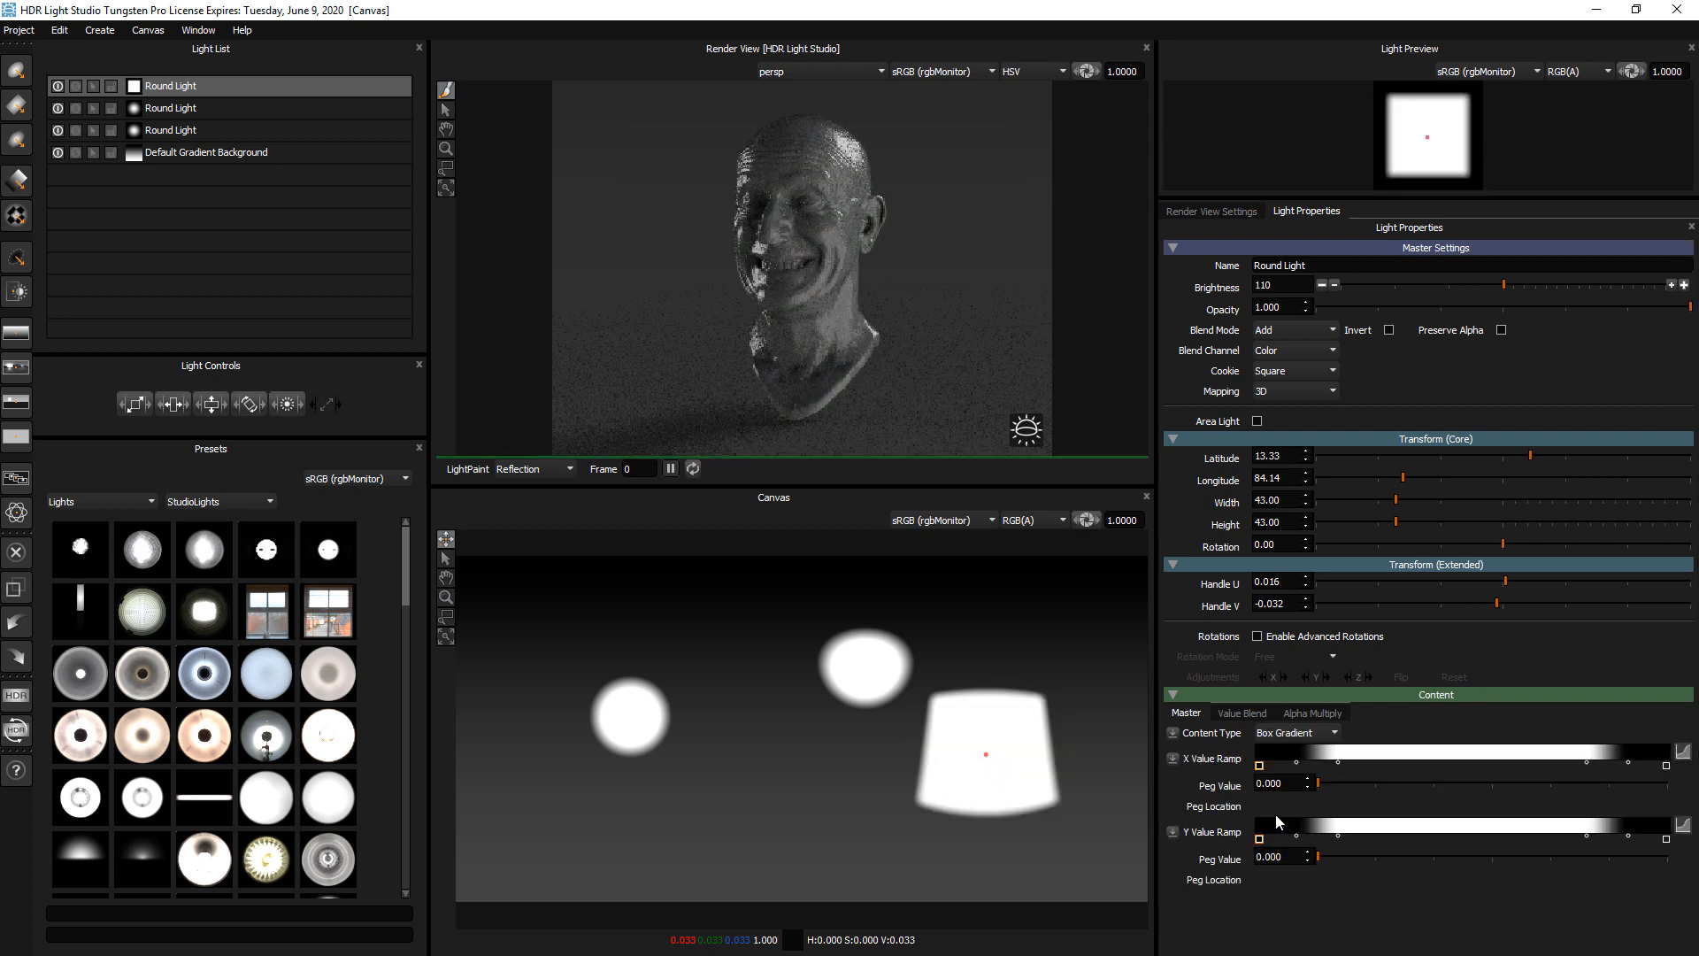
{"action": "left_click", "coordinate": [996, 693]}
{"action": "left_click", "coordinate": [1009, 718]}
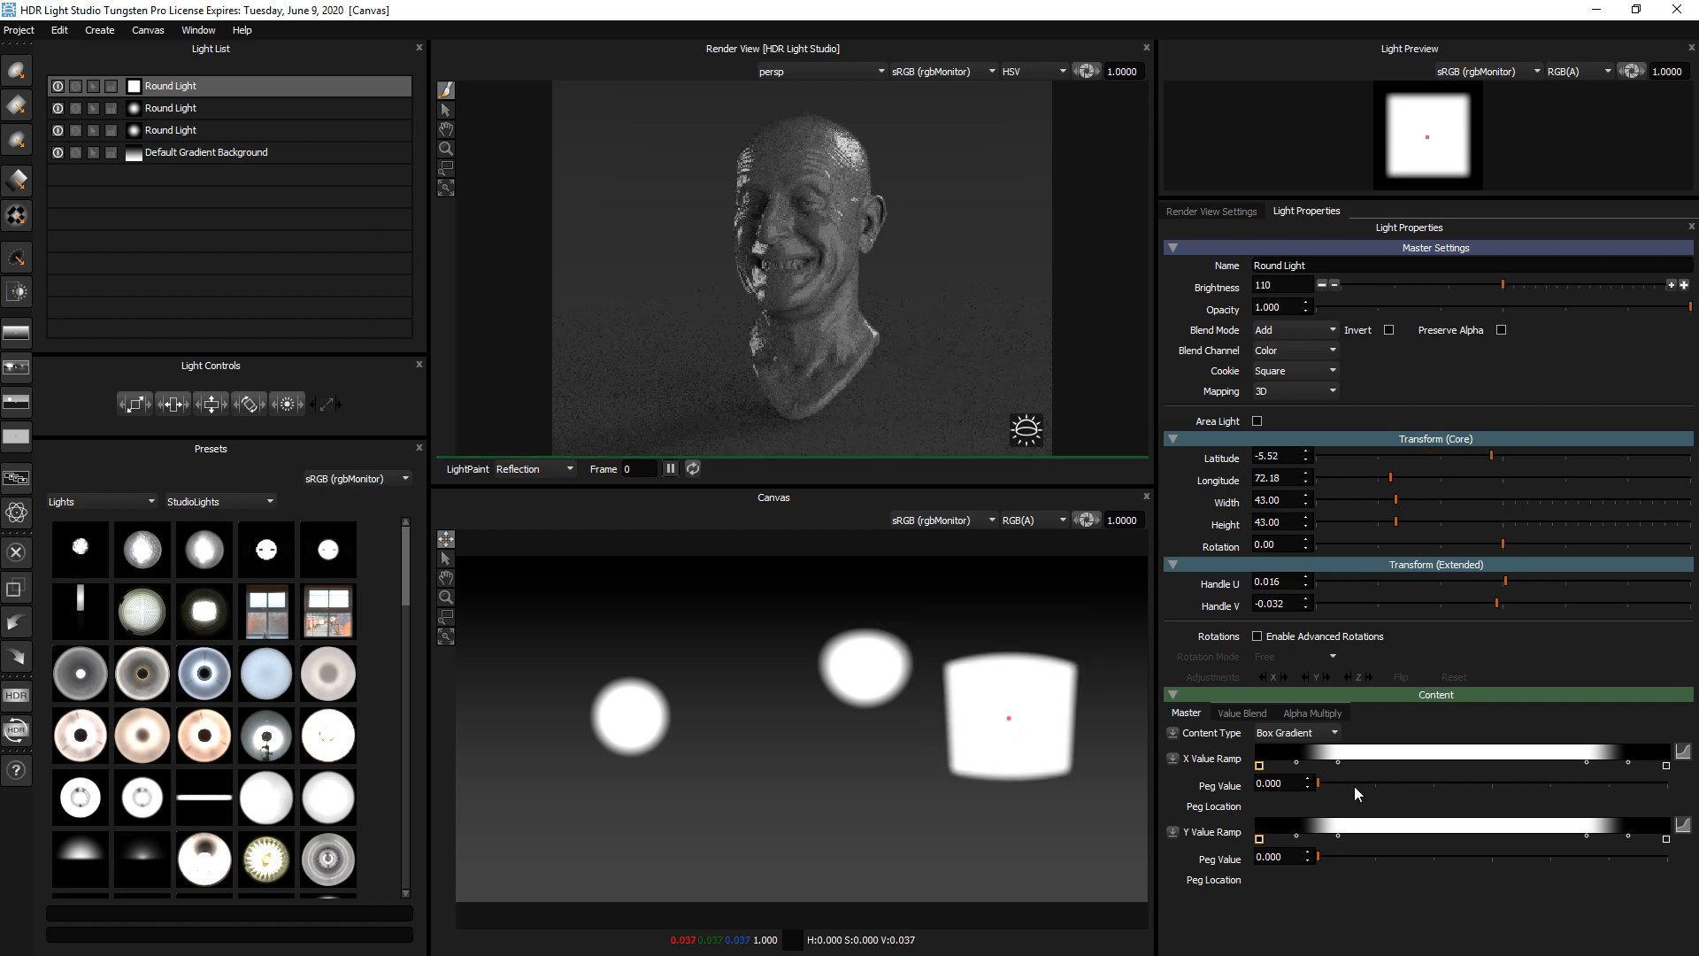
Soften the box gradient by shifting its ramp pegs inward, with the outer end pegs at about 0.749 in X and 0.803 in Y
{"action": "left_click_drag", "start_coordinate": [1337, 836], "coordinate": [1469, 834]}
{"action": "left_click_drag", "start_coordinate": [1584, 760], "coordinate": [1486, 761]}
{"action": "left_click_drag", "start_coordinate": [1339, 762], "coordinate": [1361, 762]}
{"action": "left_click_drag", "start_coordinate": [1626, 761], "coordinate": [1566, 761]}
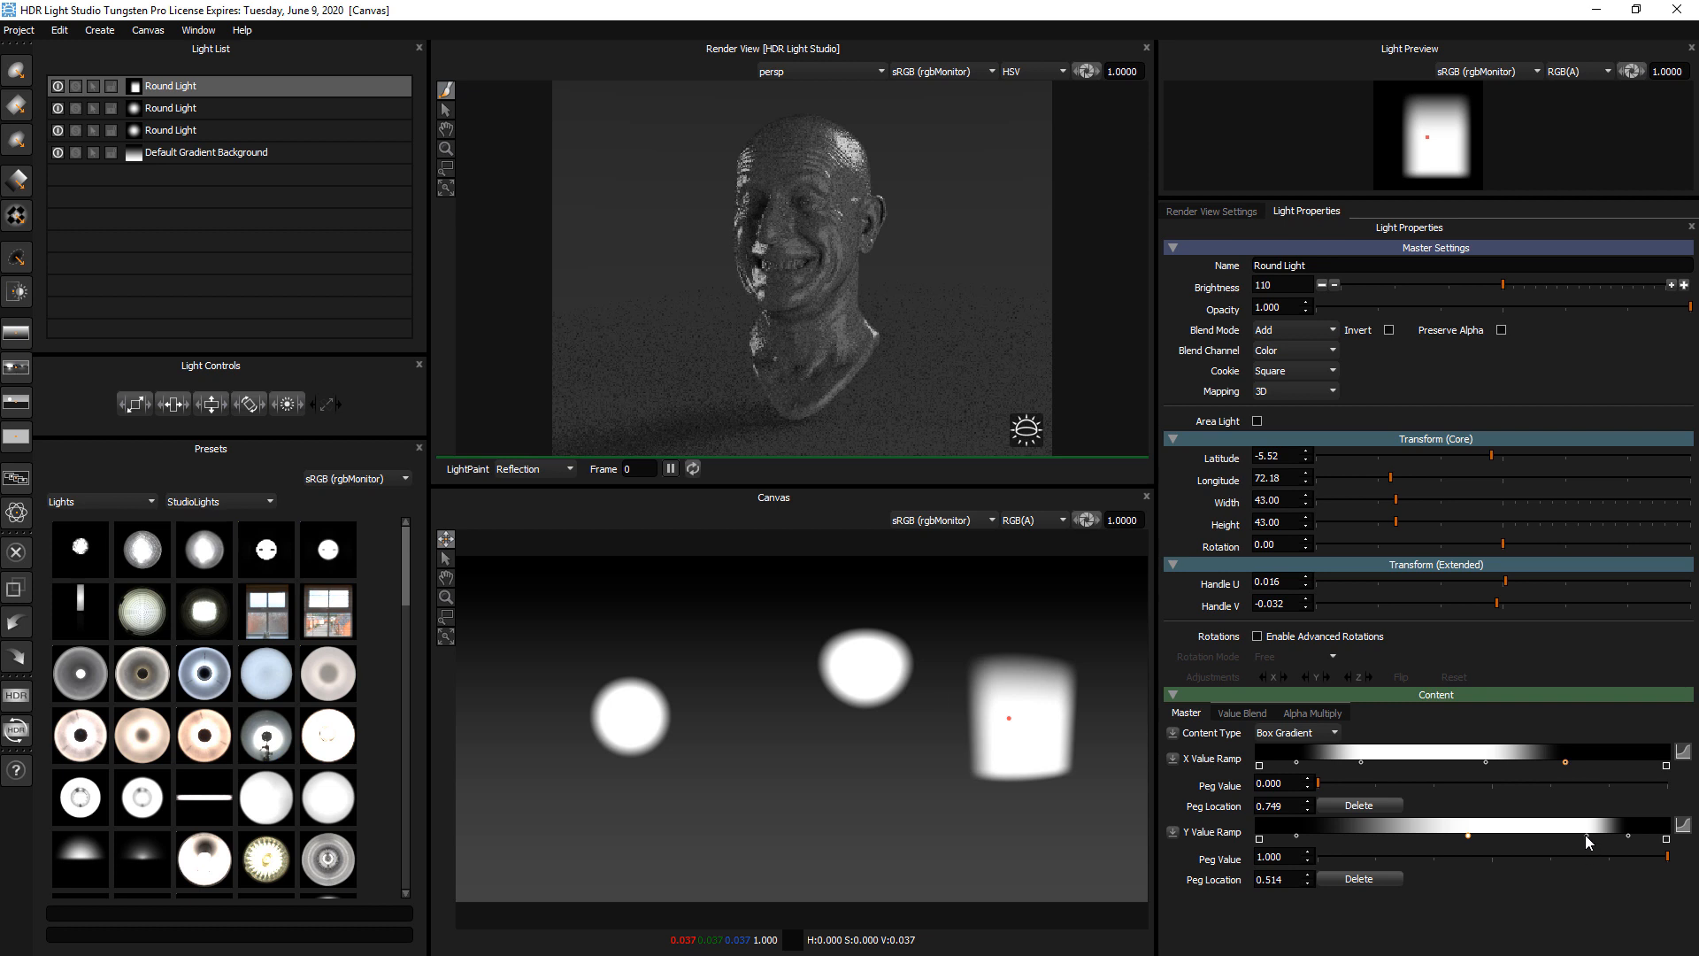
{"action": "left_click_drag", "start_coordinate": [1585, 836], "coordinate": [1521, 832]}
{"action": "left_click_drag", "start_coordinate": [1627, 834], "coordinate": [1587, 831]}
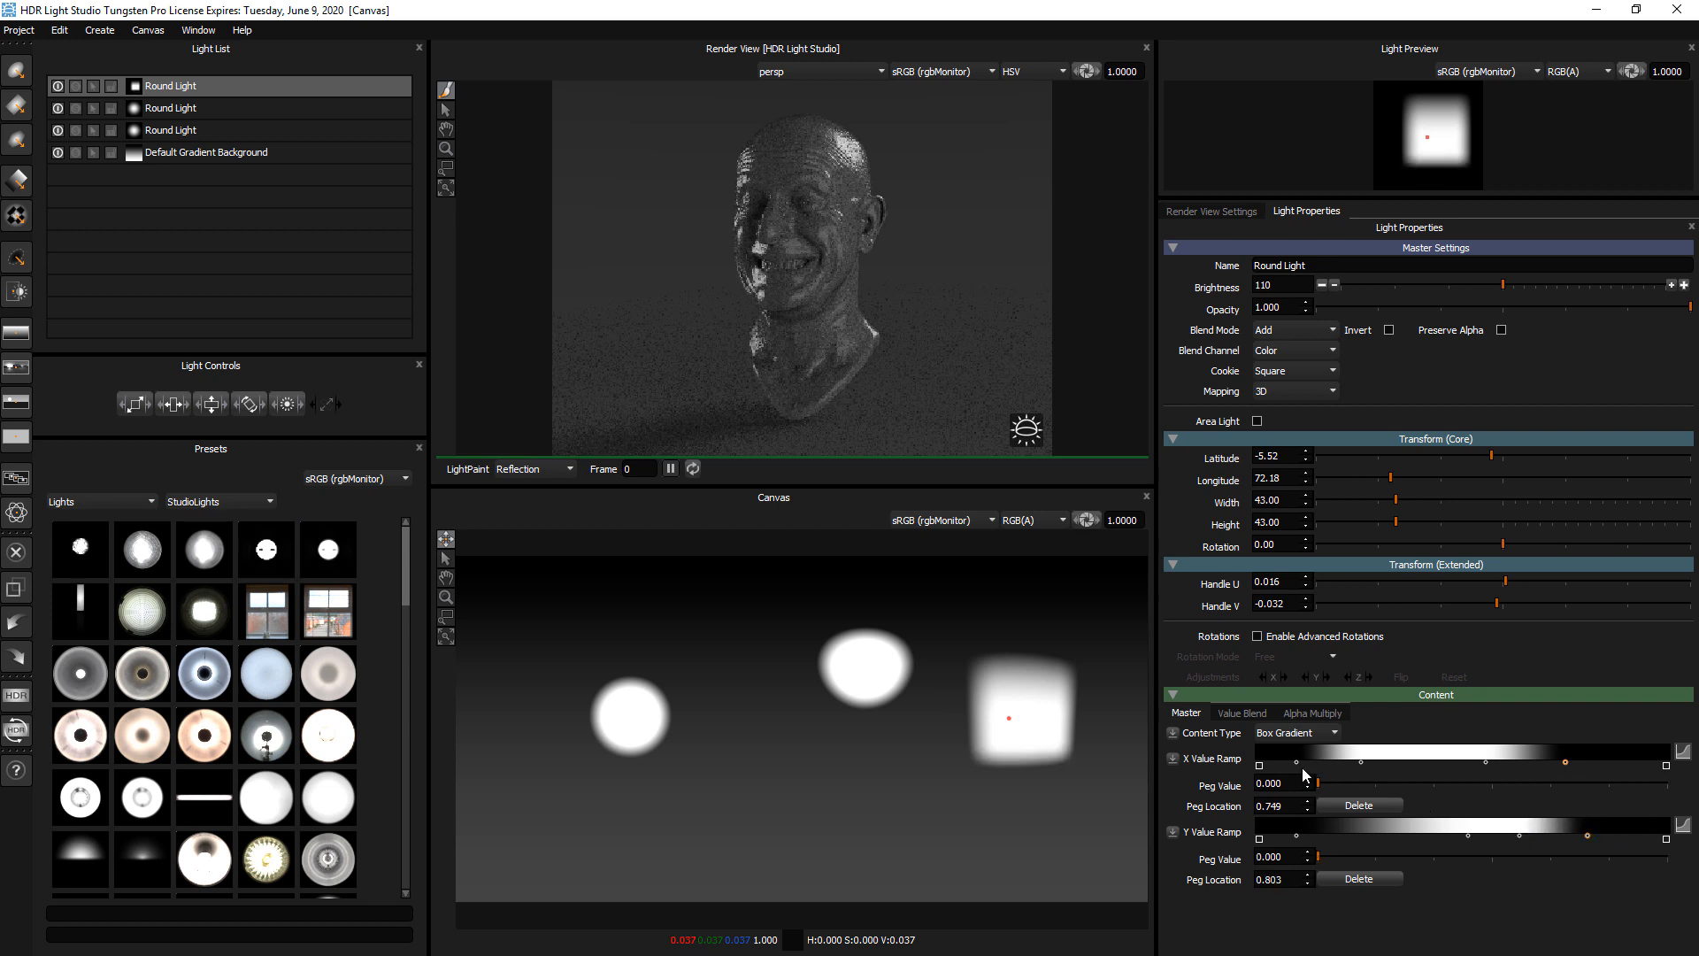
{"action": "left_click", "coordinate": [1297, 734]}
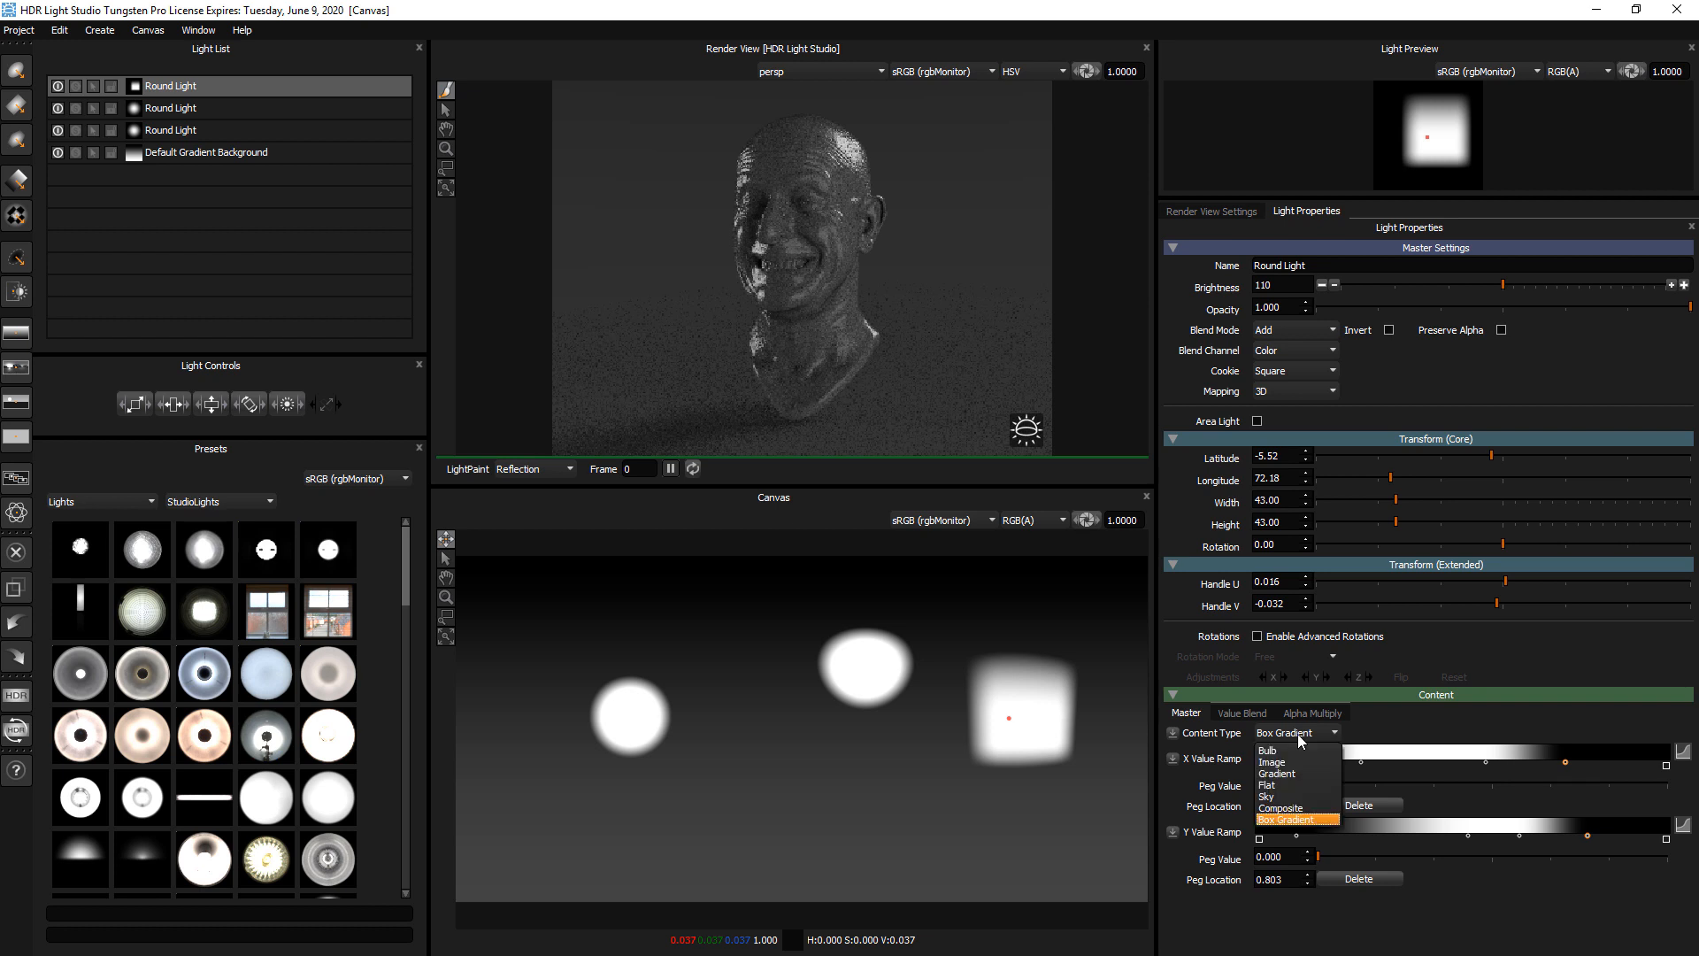
{"action": "left_click", "coordinate": [1403, 722]}
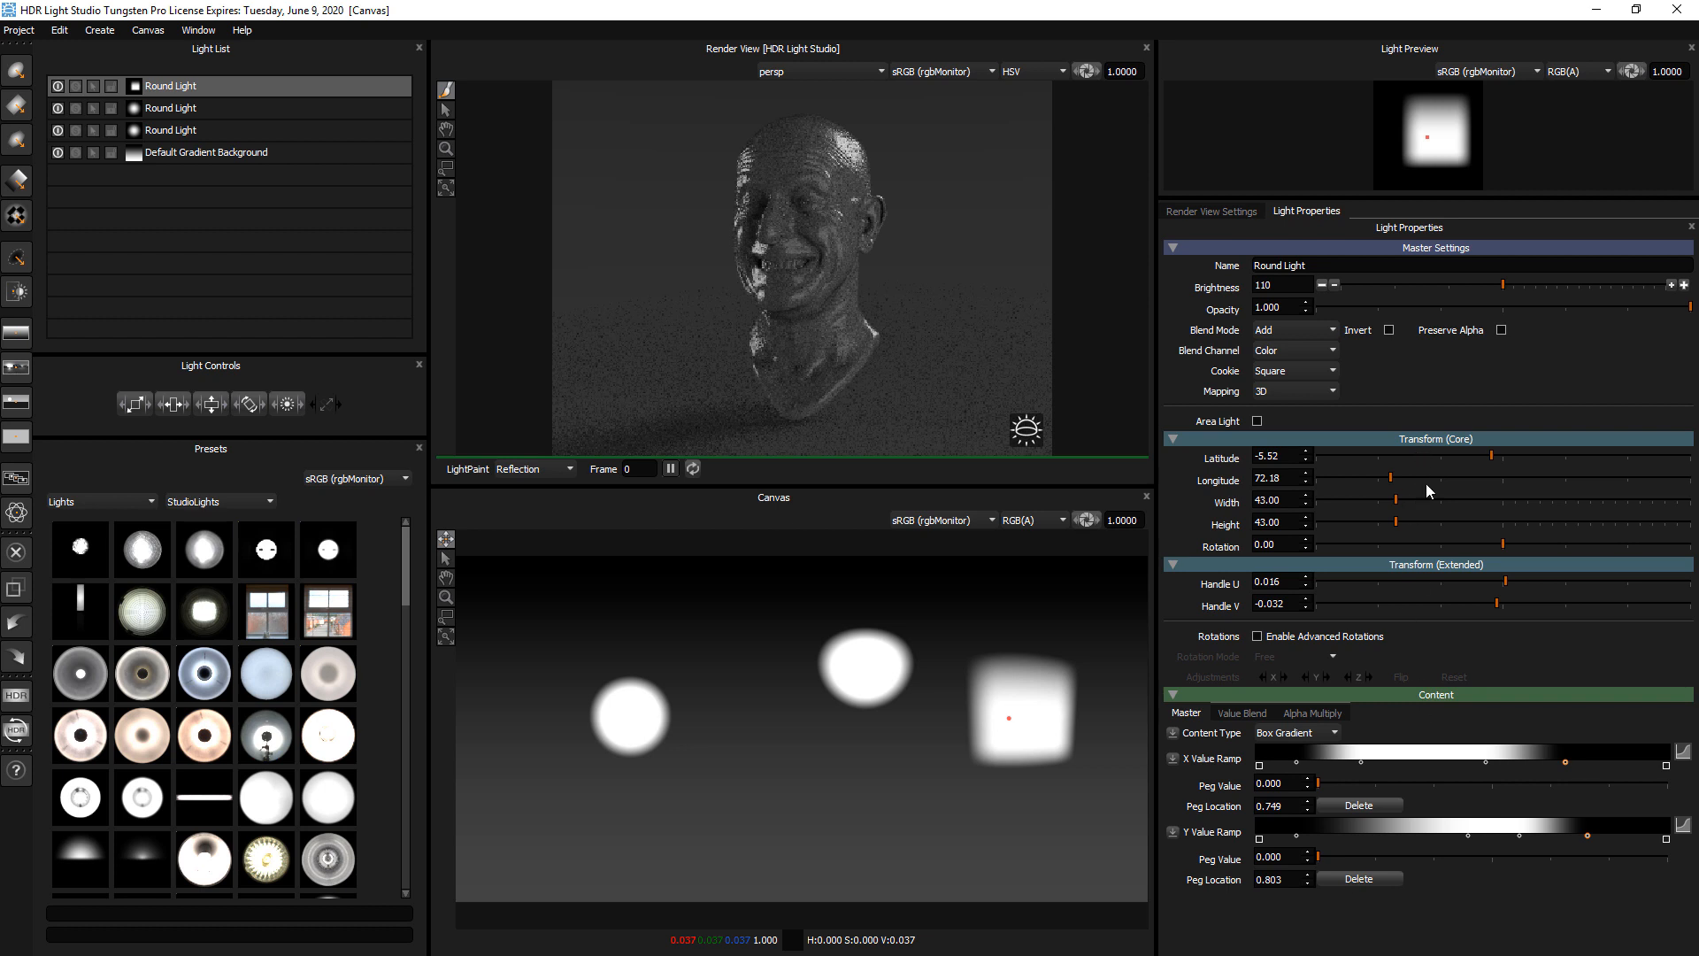
Move the box gradient light up and down the canvas, ending at about latitude 8, longitude 91
{"action": "left_click_drag", "start_coordinate": [979, 755], "coordinate": [1019, 702]}
{"action": "left_click", "coordinate": [1018, 702]}
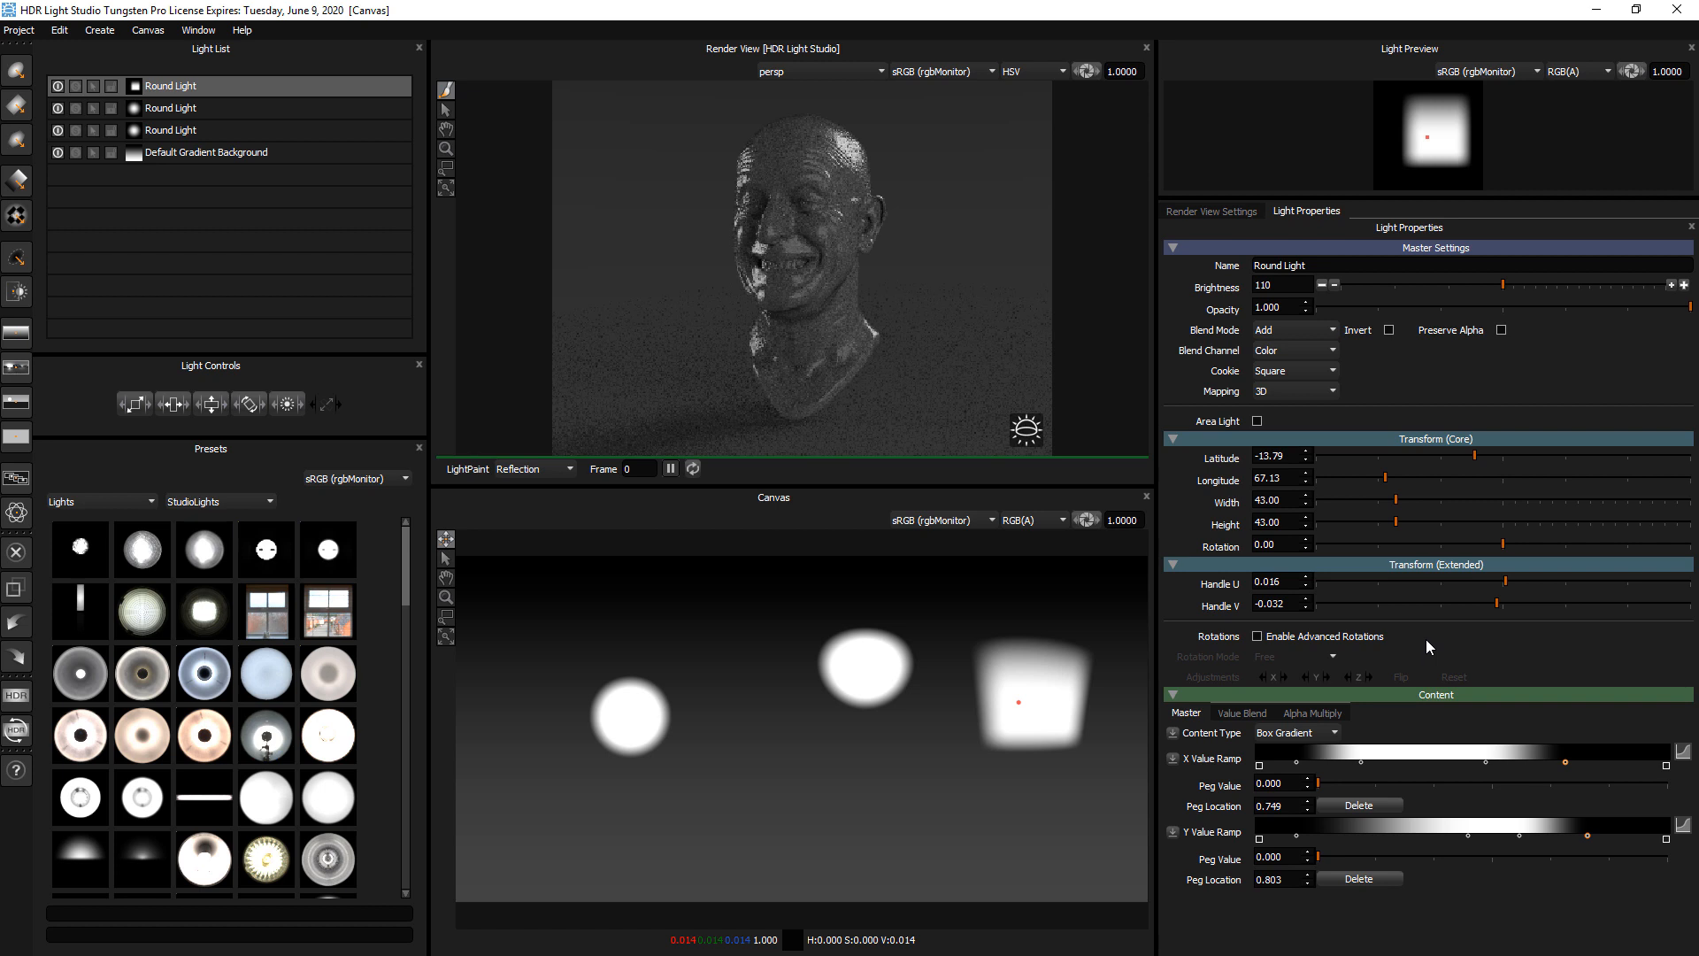
{"action": "left_click", "coordinate": [1017, 646]}
{"action": "left_click", "coordinate": [998, 694]}
{"action": "left_click", "coordinate": [974, 743]}
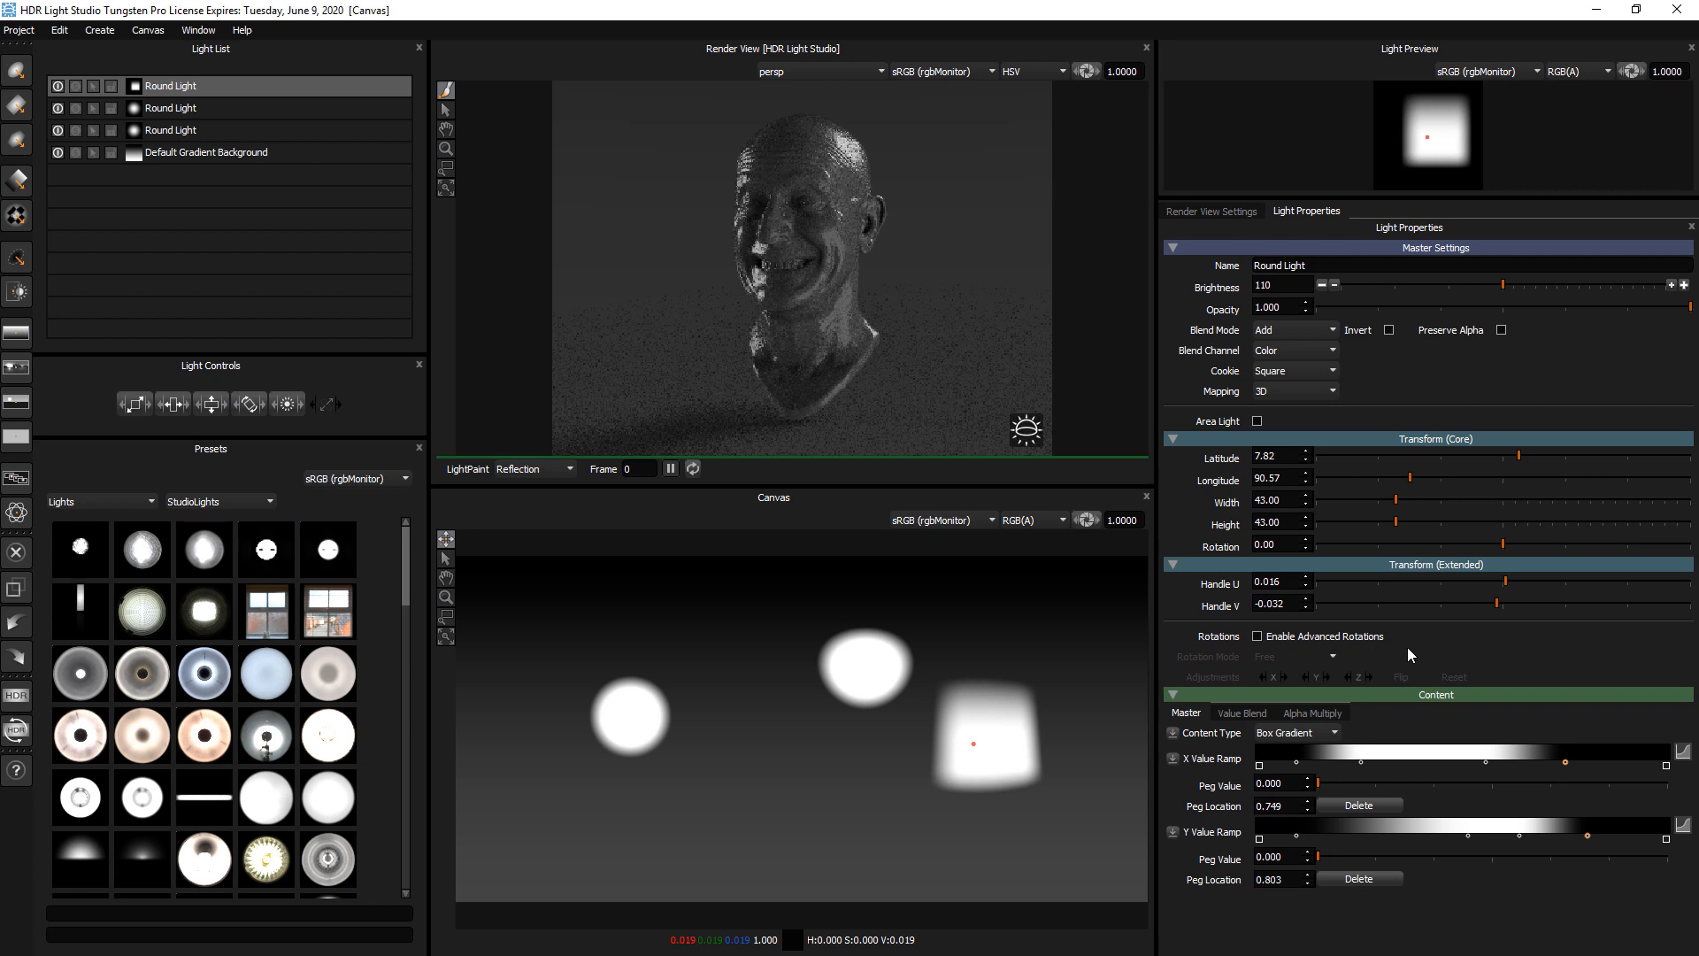
Sweep the box gradient light across the canvas behind the head and back to about latitude 9, longitude 104
{"action": "left_click", "coordinate": [751, 728]}
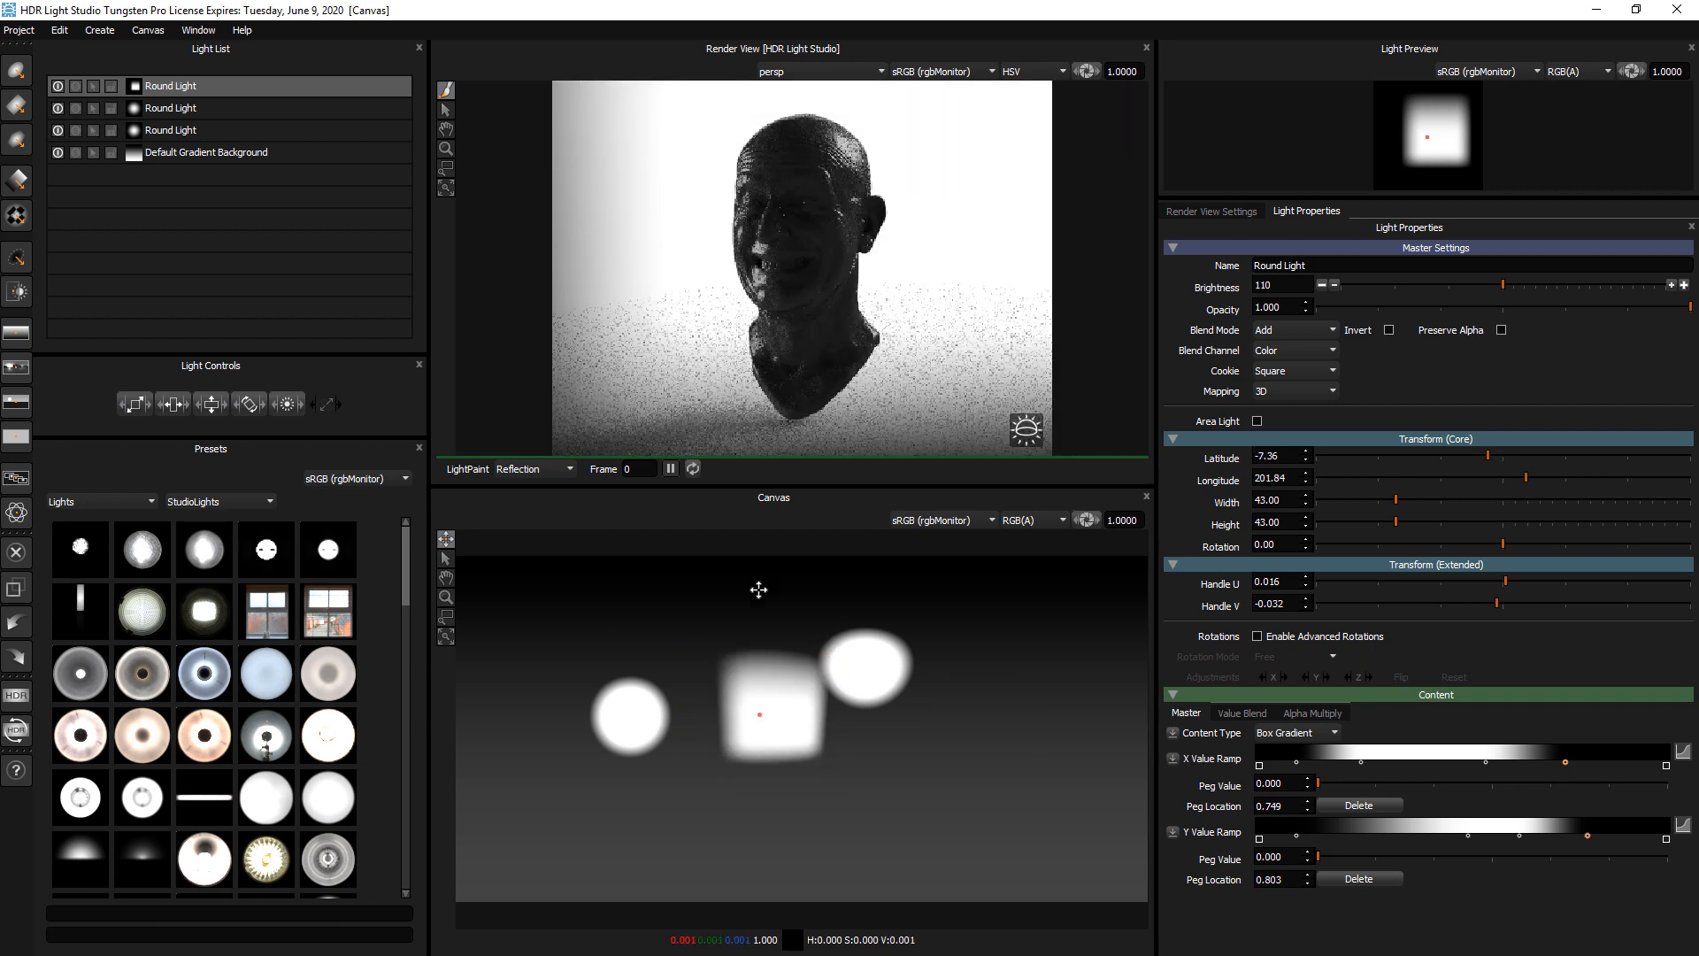
{"action": "left_click", "coordinate": [606, 635]}
{"action": "left_click", "coordinate": [519, 738]}
{"action": "left_click", "coordinate": [773, 755]}
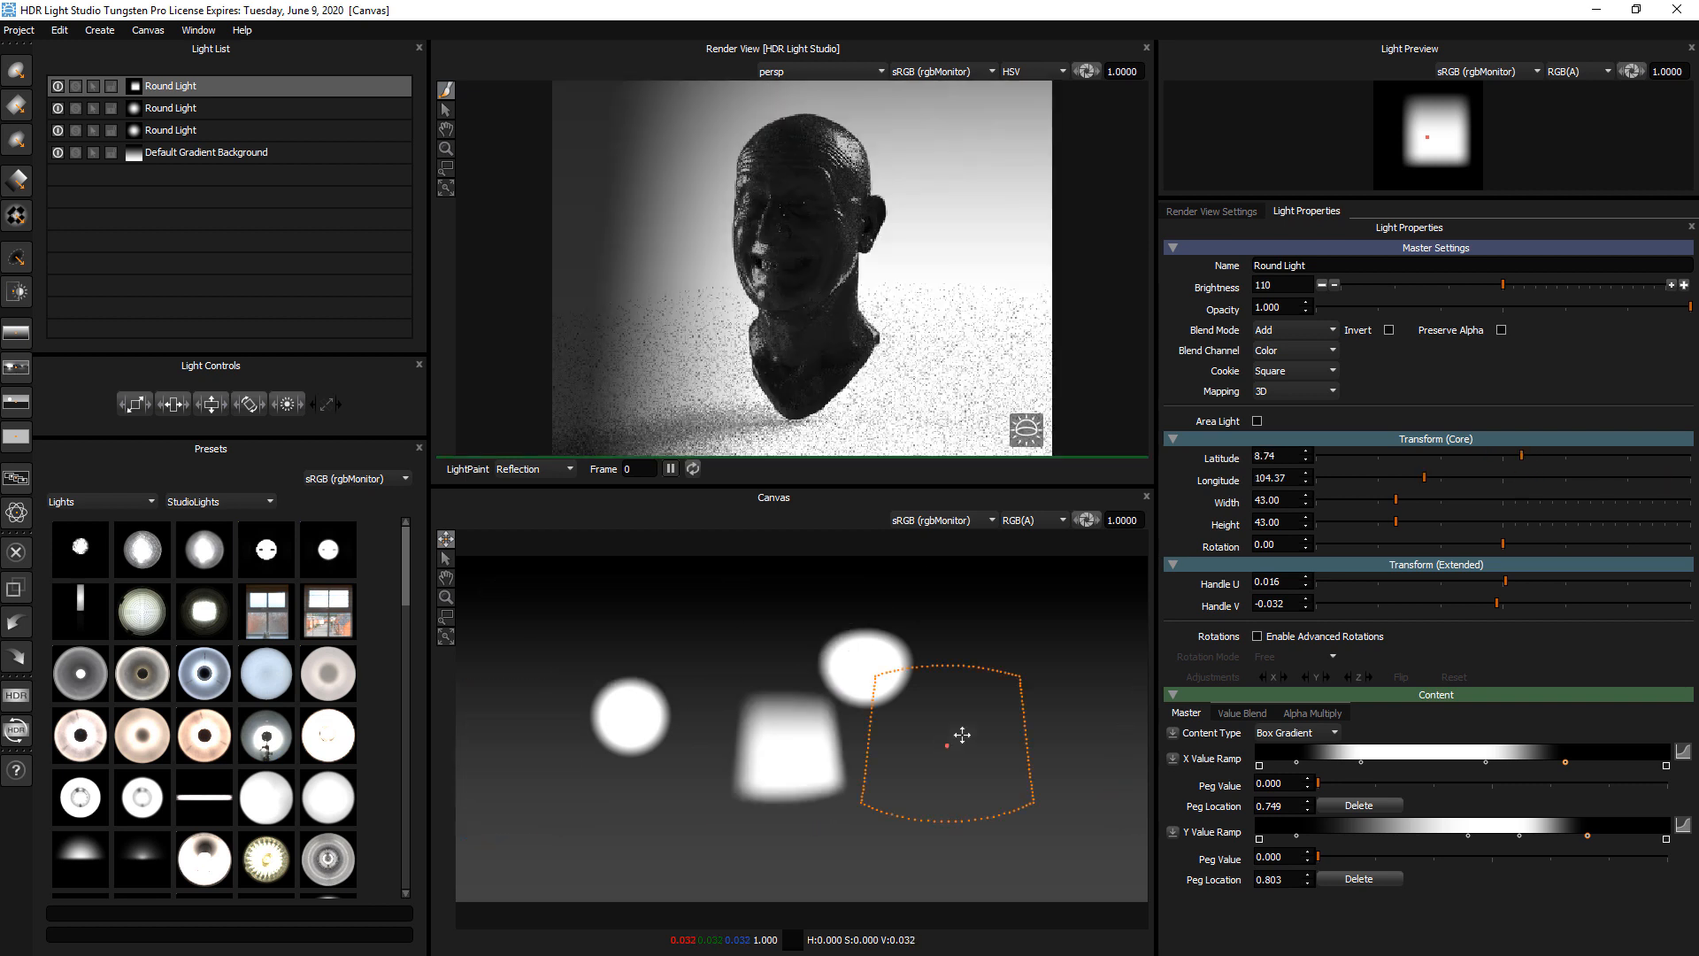
{"action": "left_click", "coordinate": [947, 742]}
Use LightPaint on the top of the head to place the box gradient light at about latitude -81, longitude 238
{"action": "left_click", "coordinate": [844, 131]}
{"action": "left_click", "coordinate": [834, 131]}
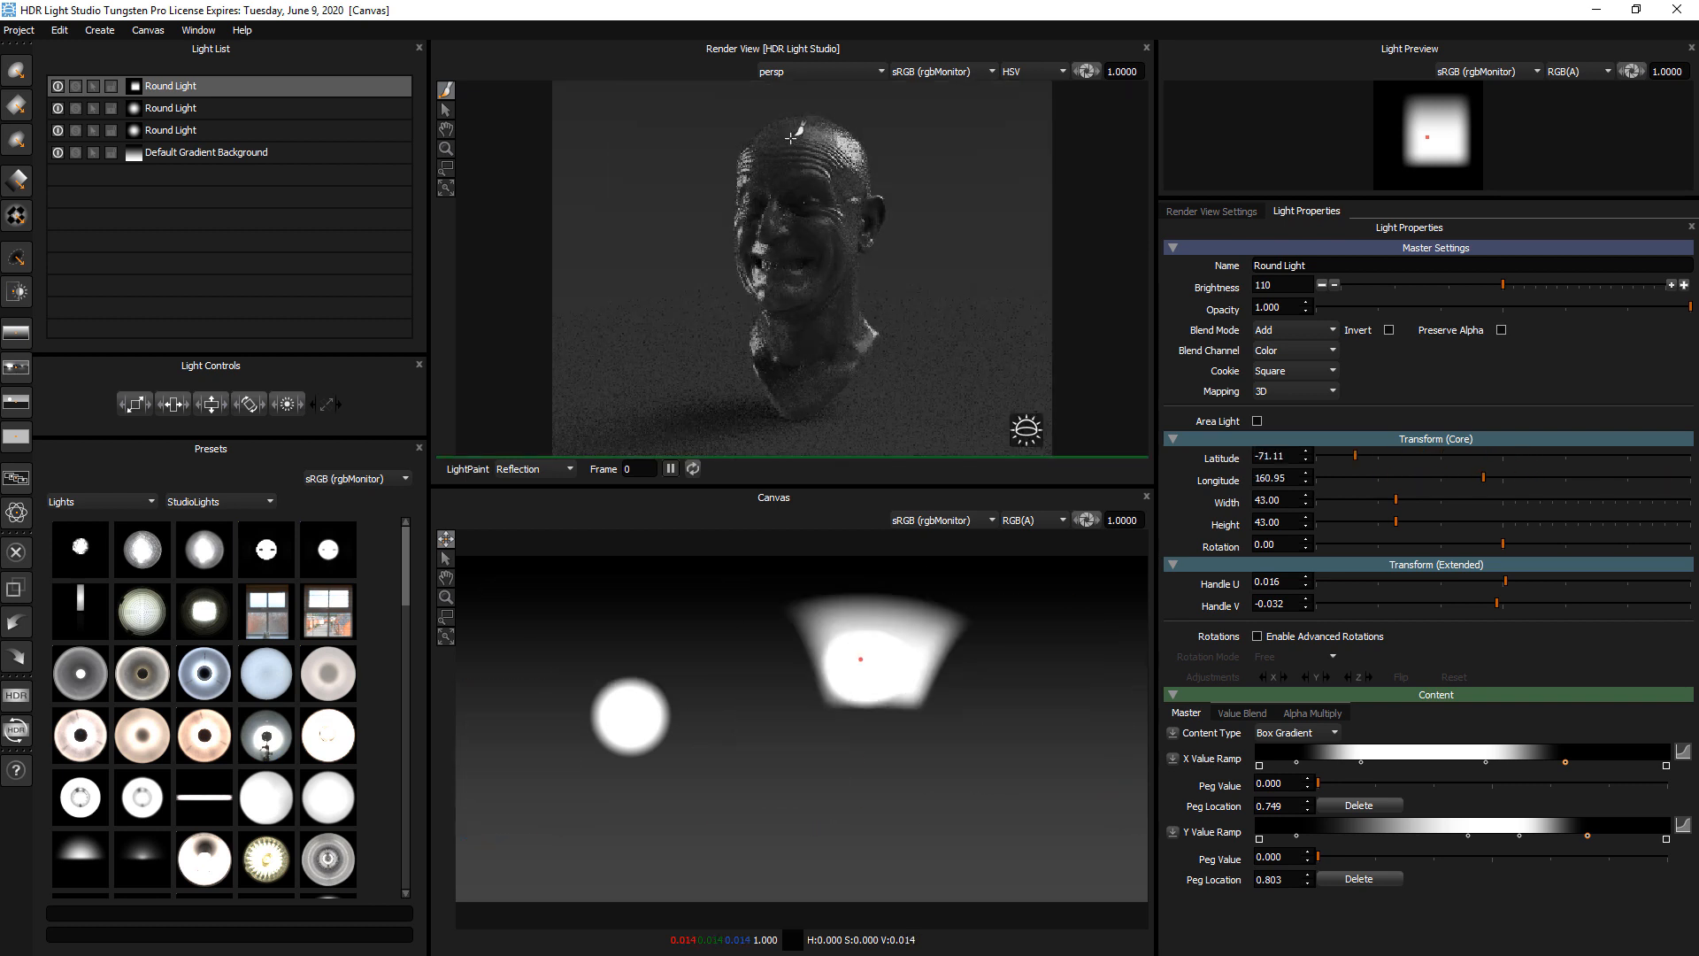
{"action": "left_click", "coordinate": [789, 133]}
{"action": "left_click", "coordinate": [794, 132]}
{"action": "left_click", "coordinate": [790, 131]}
{"action": "left_click", "coordinate": [788, 130]}
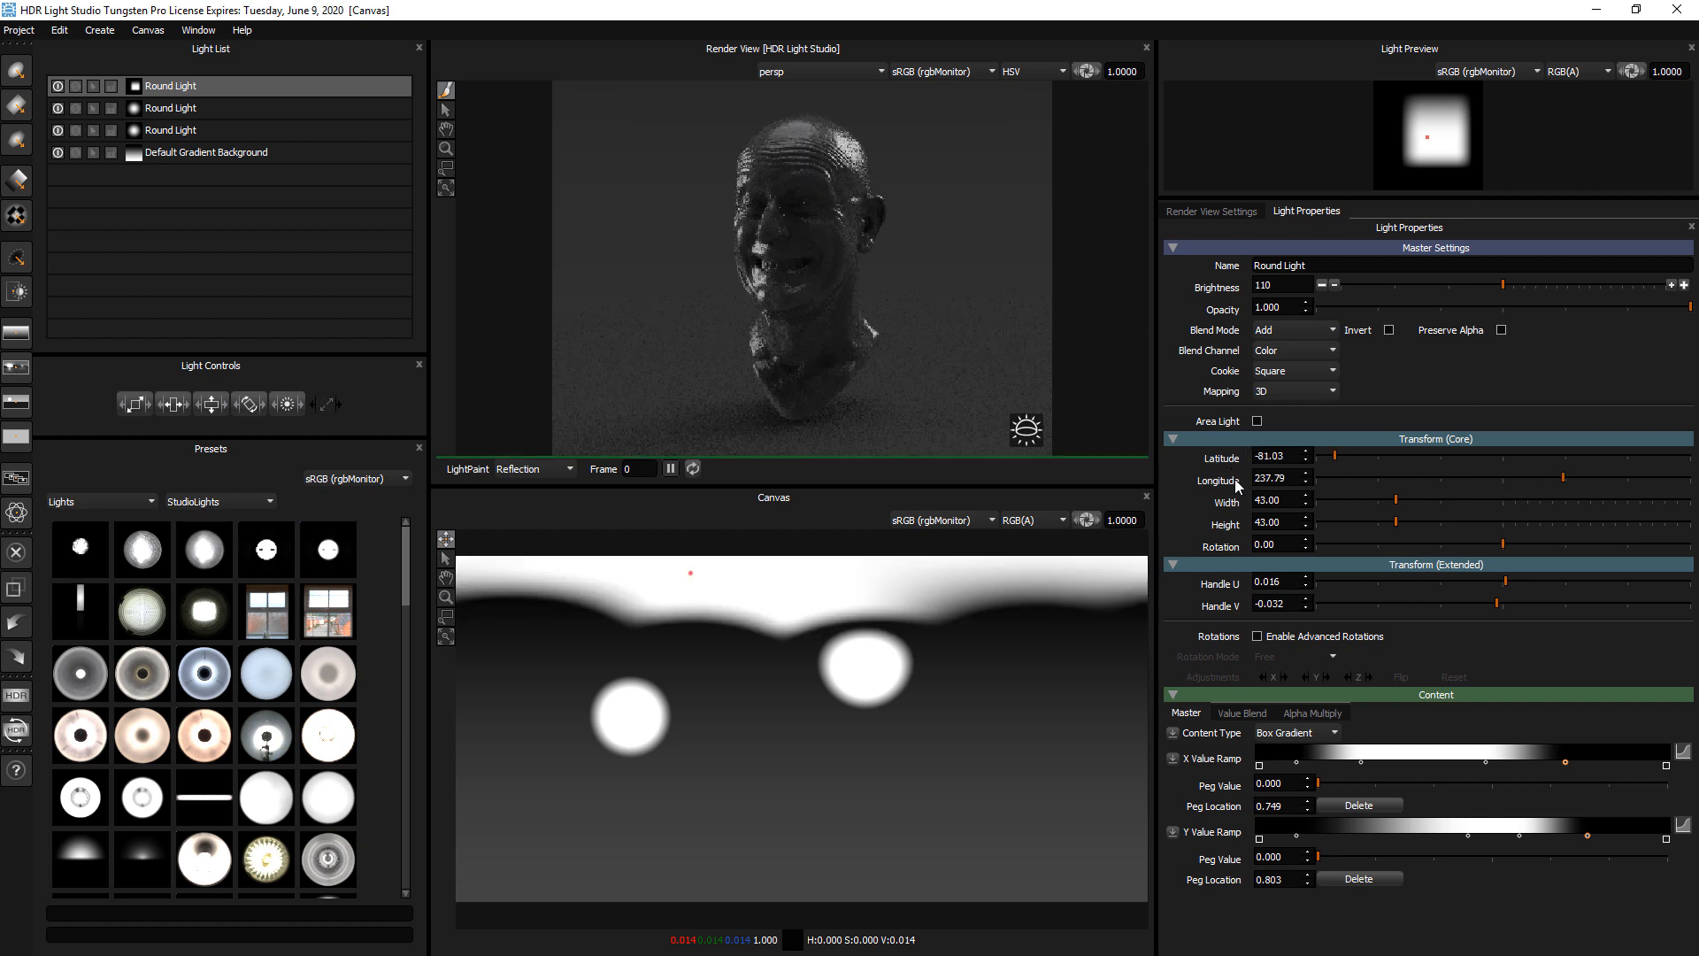
Bring the box gradient light down from the canvas's upper edge to about latitude -23, longitude 81
{"action": "left_click", "coordinate": [661, 646]}
{"action": "left_click", "coordinate": [762, 685]}
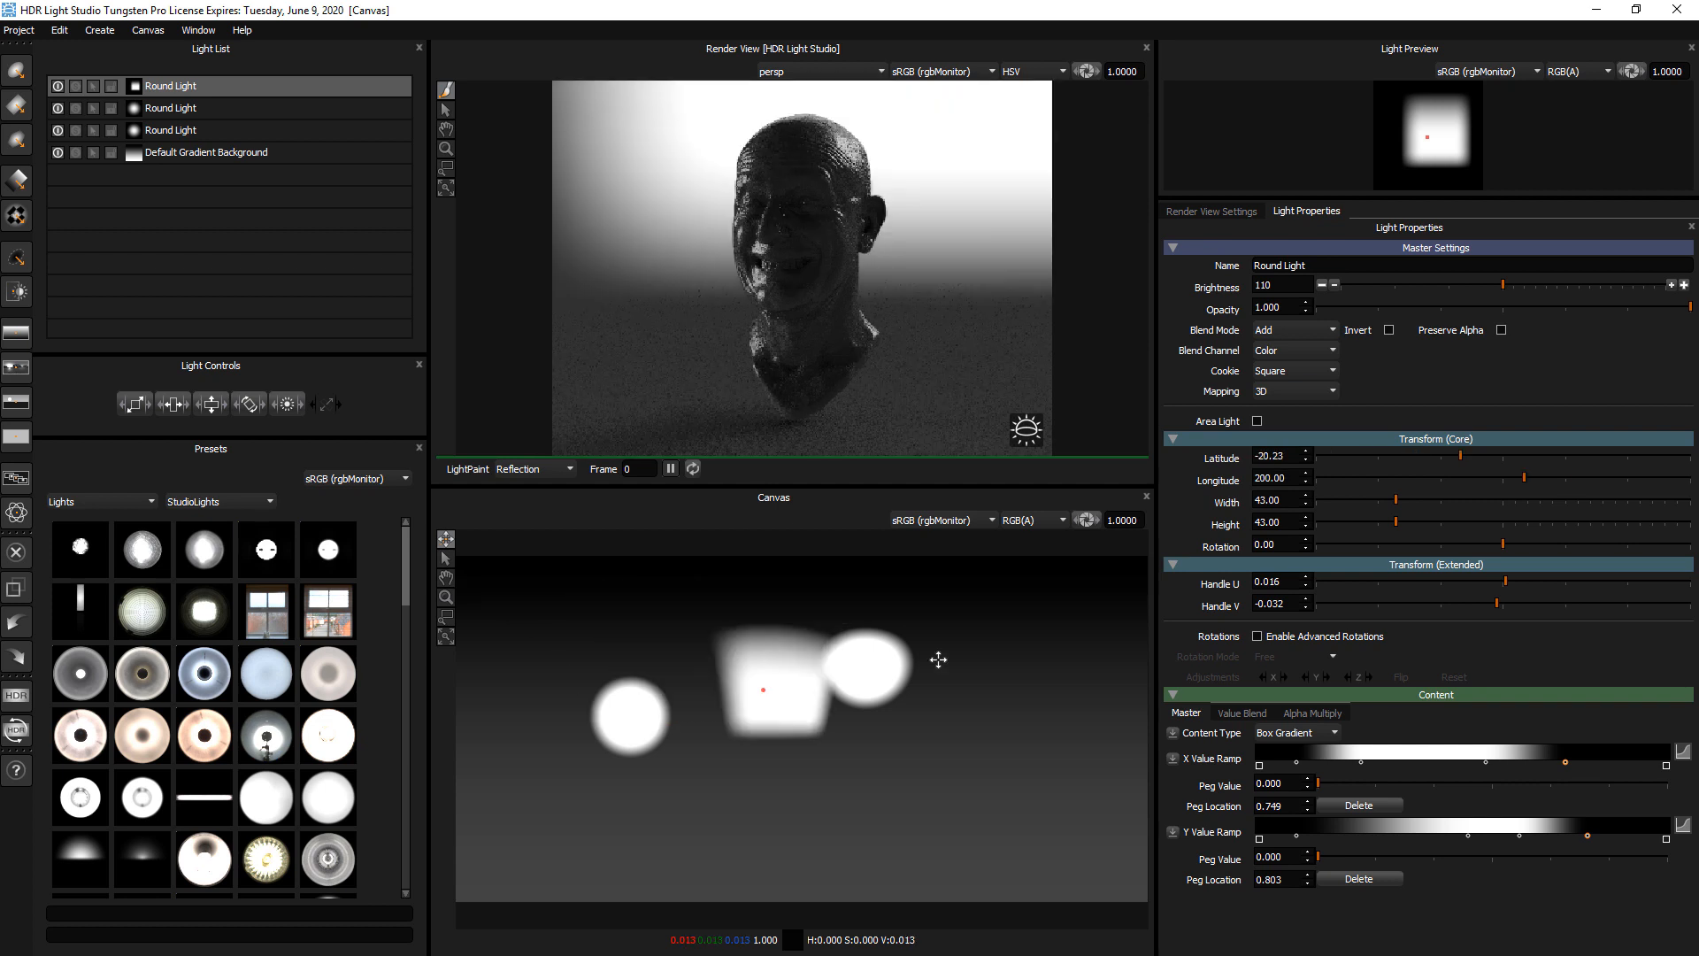
{"action": "left_click", "coordinate": [1034, 666]}
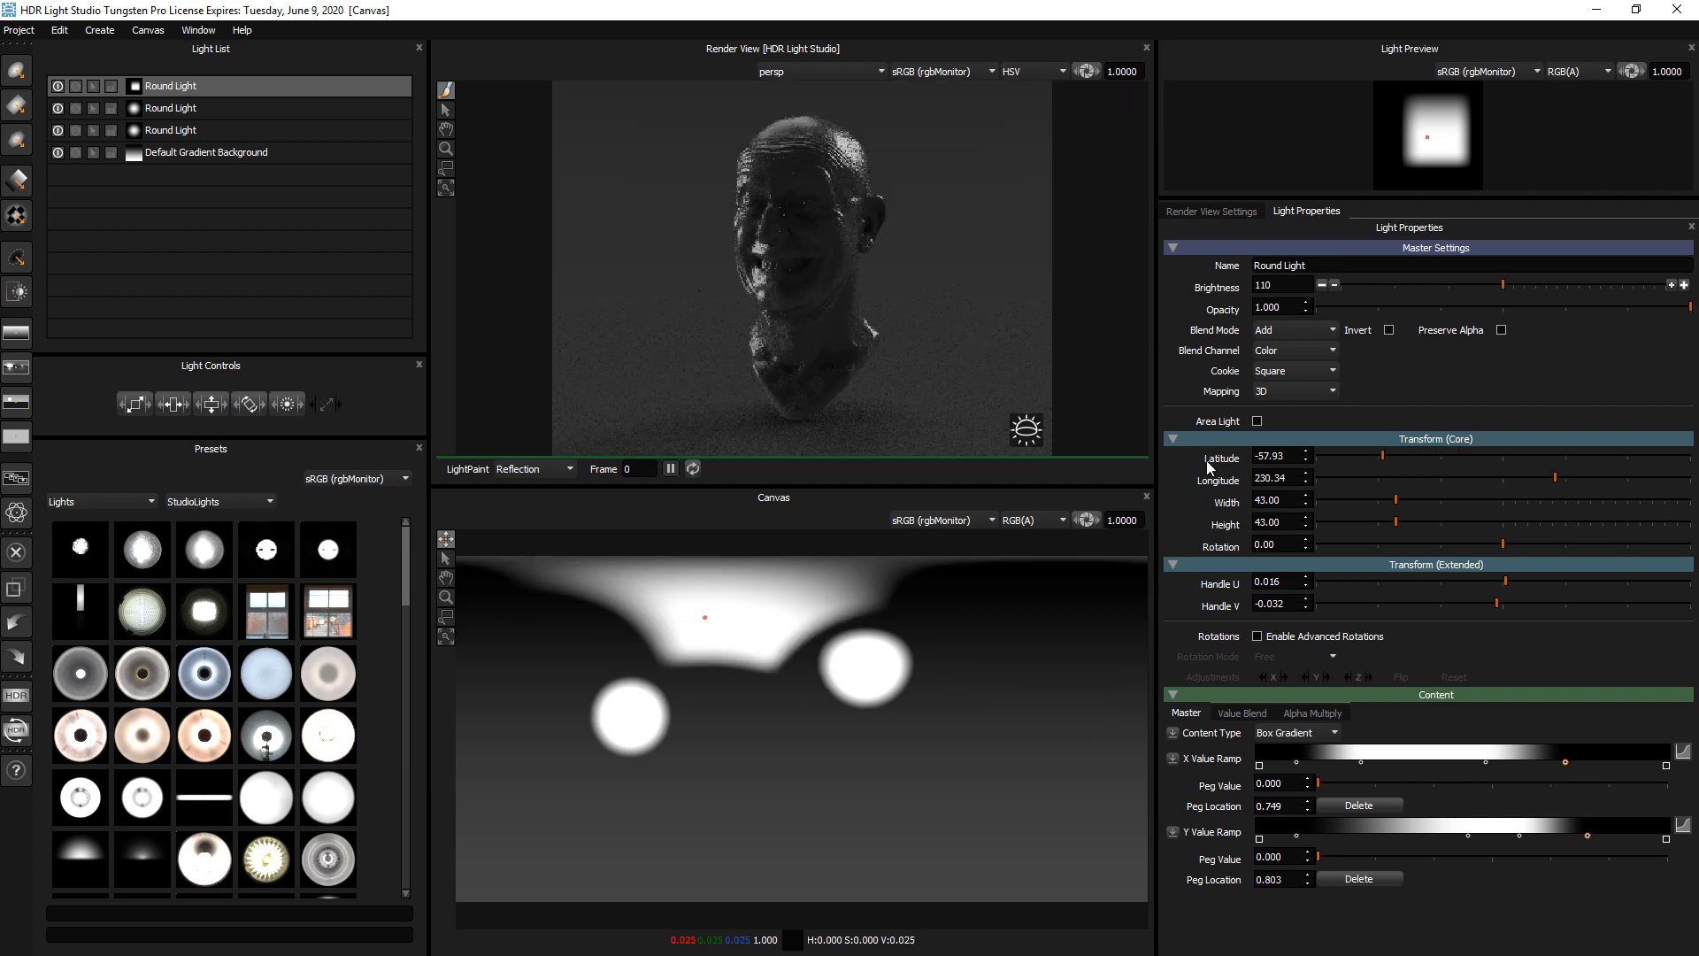
{"action": "left_click_drag", "start_coordinate": [960, 605], "coordinate": [995, 697]}
{"action": "mouse_move", "coordinate": [1419, 475]}
{"action": "left_mouse_down"}
{"action": "mouse_move", "coordinate": [1468, 474]}
{"action": "mouse_move", "coordinate": [1397, 458]}
{"action": "left_mouse_up"}
{"action": "left_click_drag", "start_coordinate": [955, 673], "coordinate": [1002, 689]}
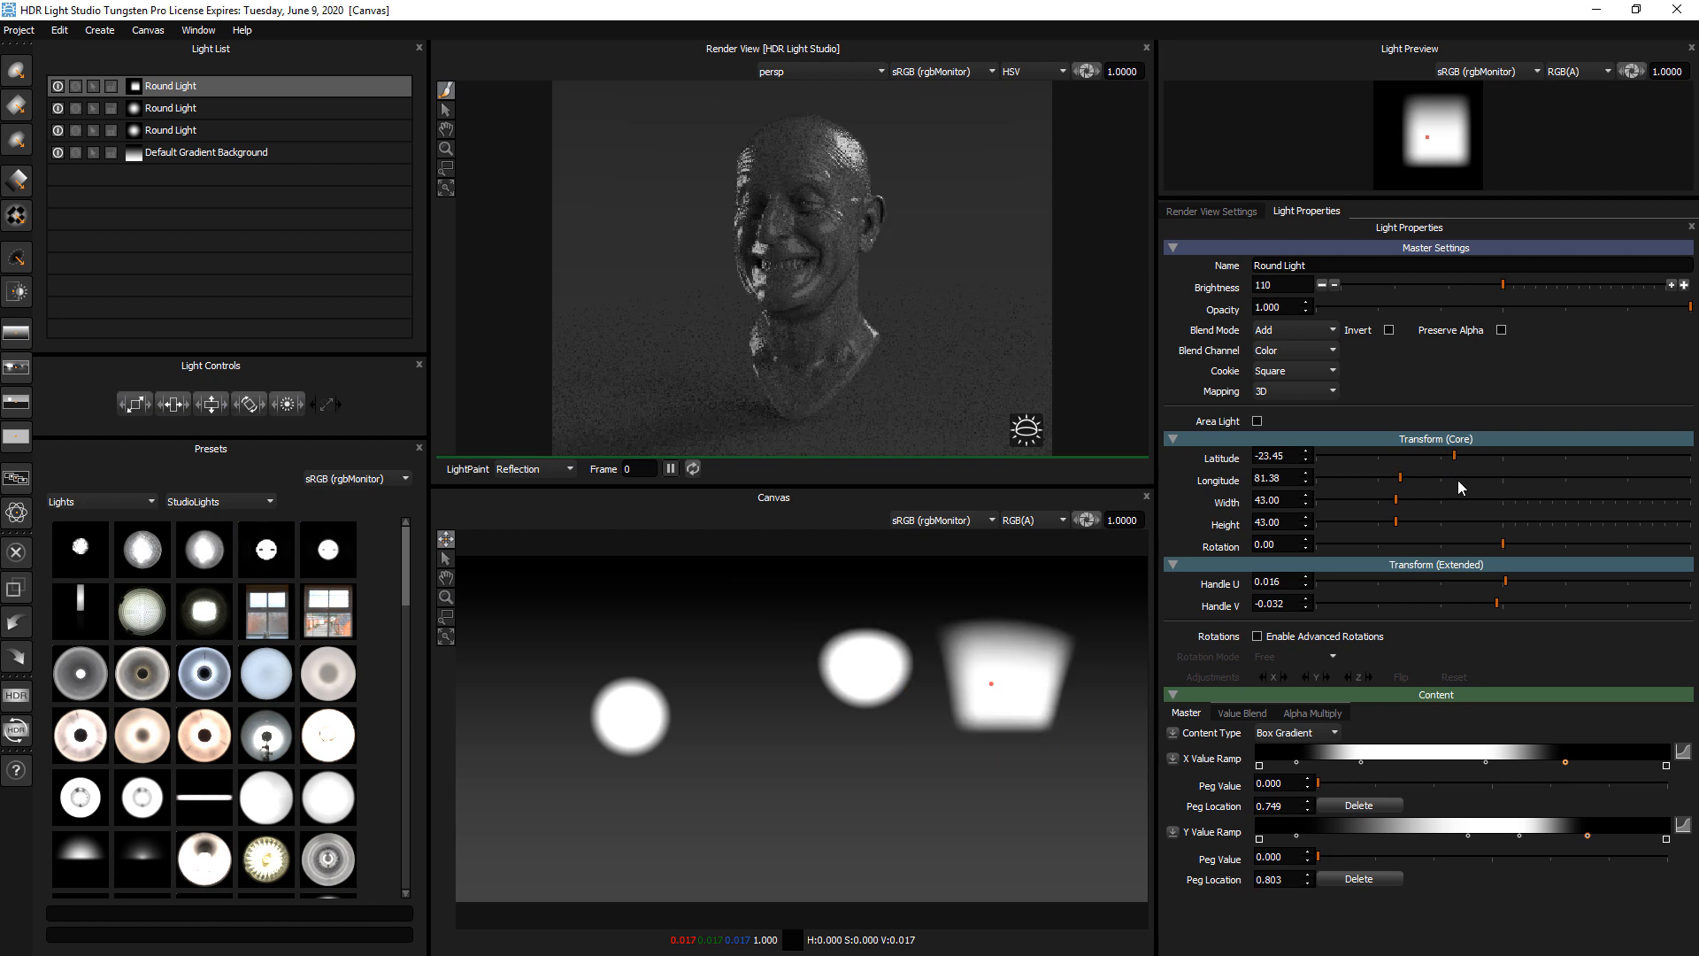
Set the light's width to 70.92, height to 30.27 and rotation to 58.30, and move it to about latitude -22, longitude 60
{"action": "left_click_drag", "start_coordinate": [1366, 499], "coordinate": [1574, 547]}
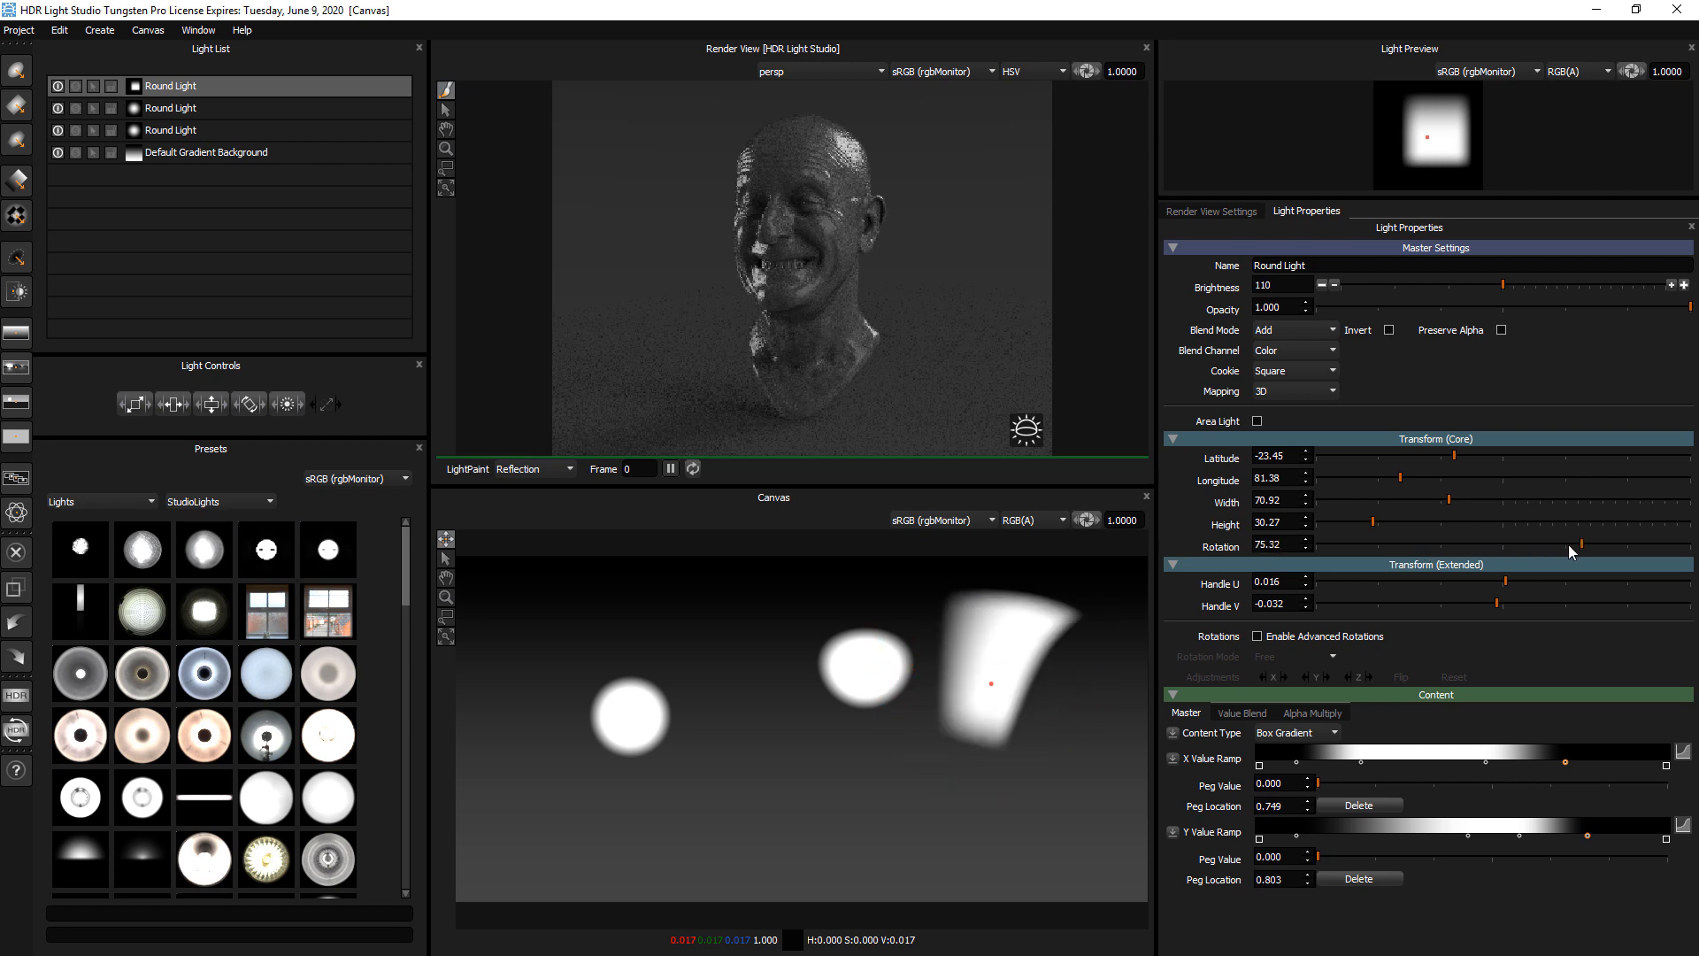
{"action": "left_click_drag", "start_coordinate": [1010, 701], "coordinate": [1032, 687]}
{"action": "left_click", "coordinate": [1032, 687]}
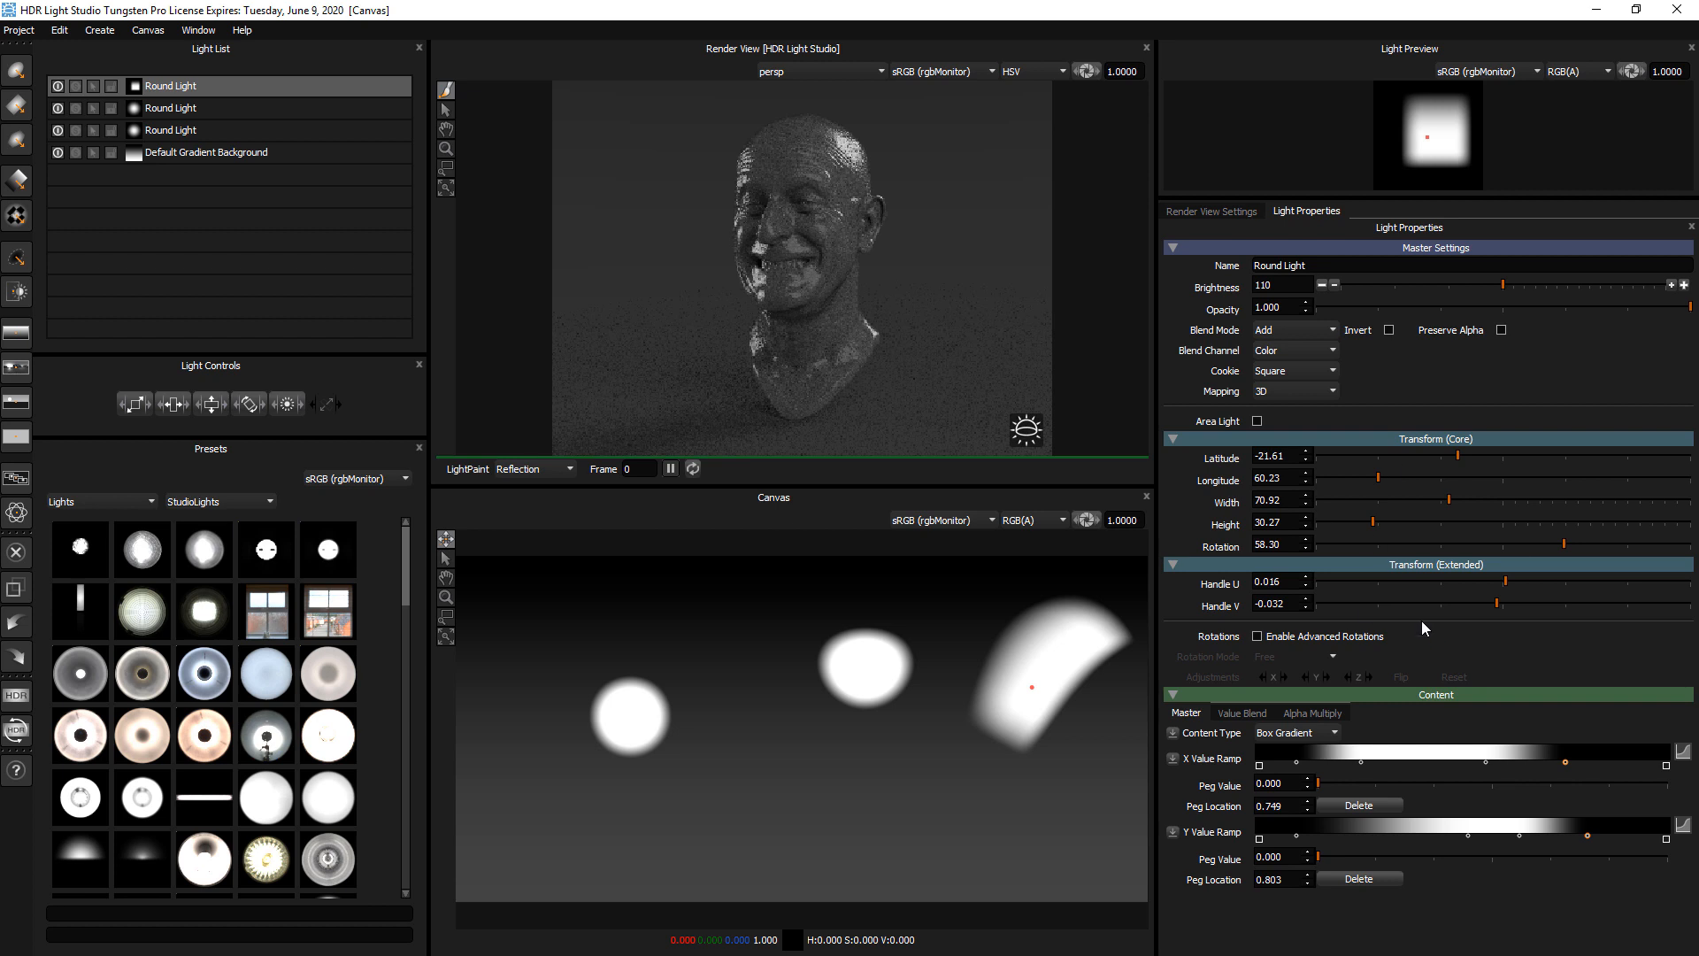
Move the box gradient light to about longitude 78 and offset its handle to the light's lower edge, about U -0.187, V -0.583
{"action": "left_click", "coordinate": [952, 714]}
{"action": "left_click", "coordinate": [997, 687]}
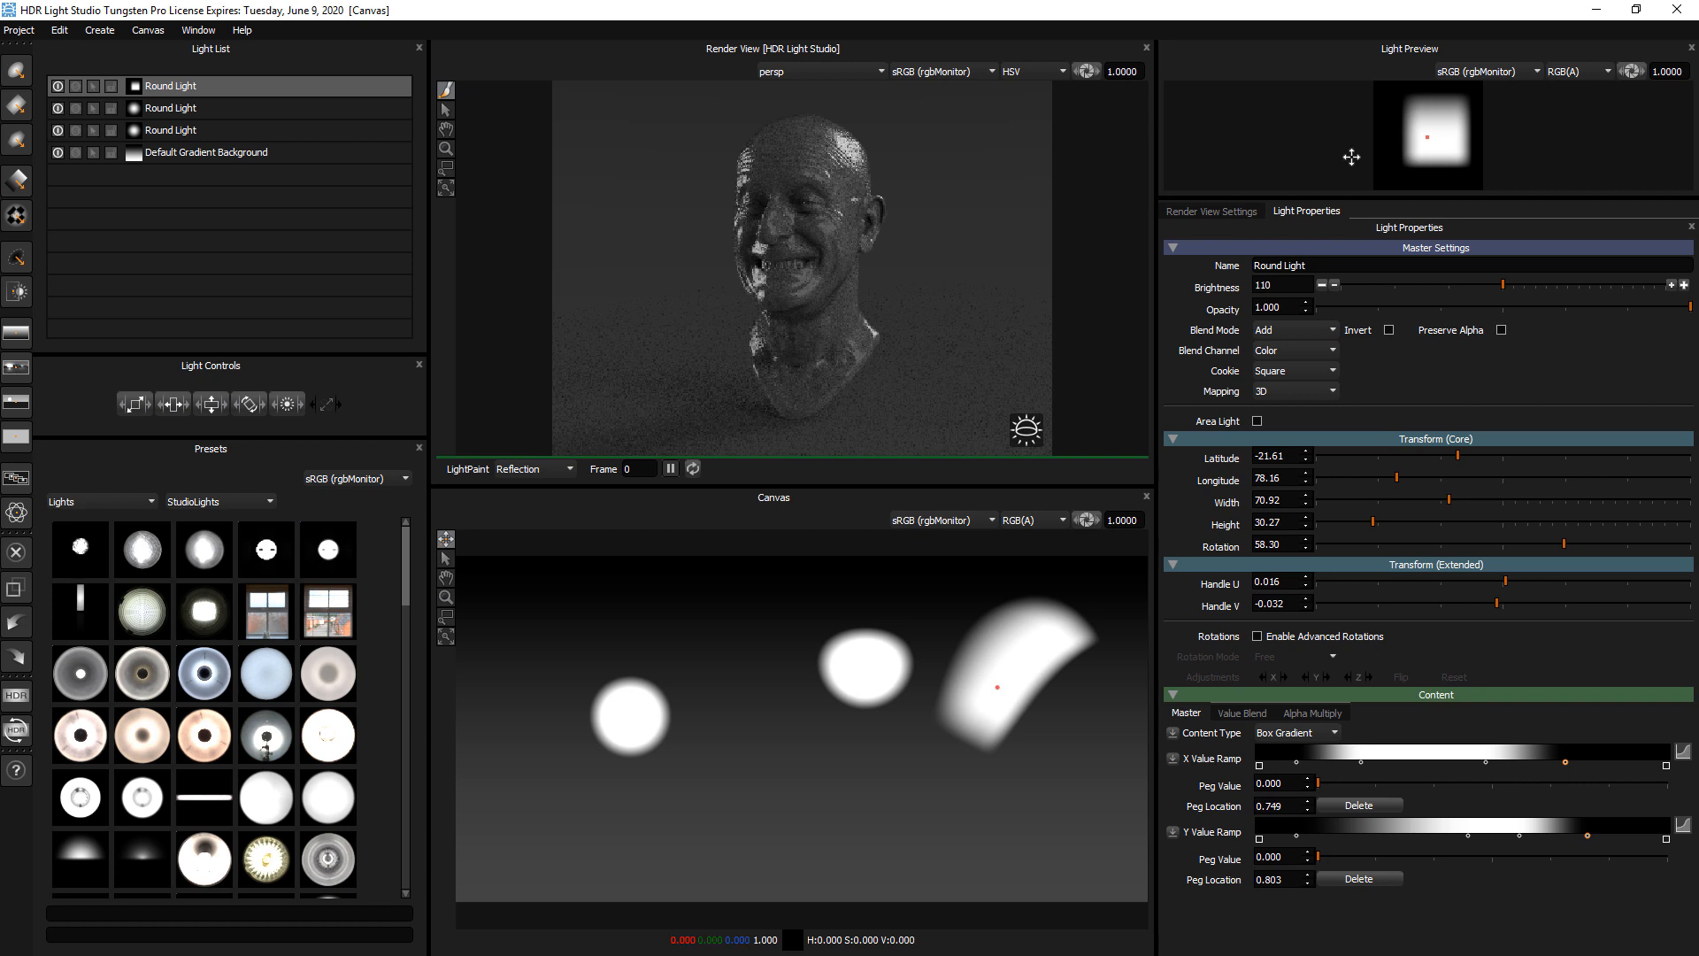
{"action": "left_click_drag", "start_coordinate": [1393, 196], "coordinate": [1393, 337]}
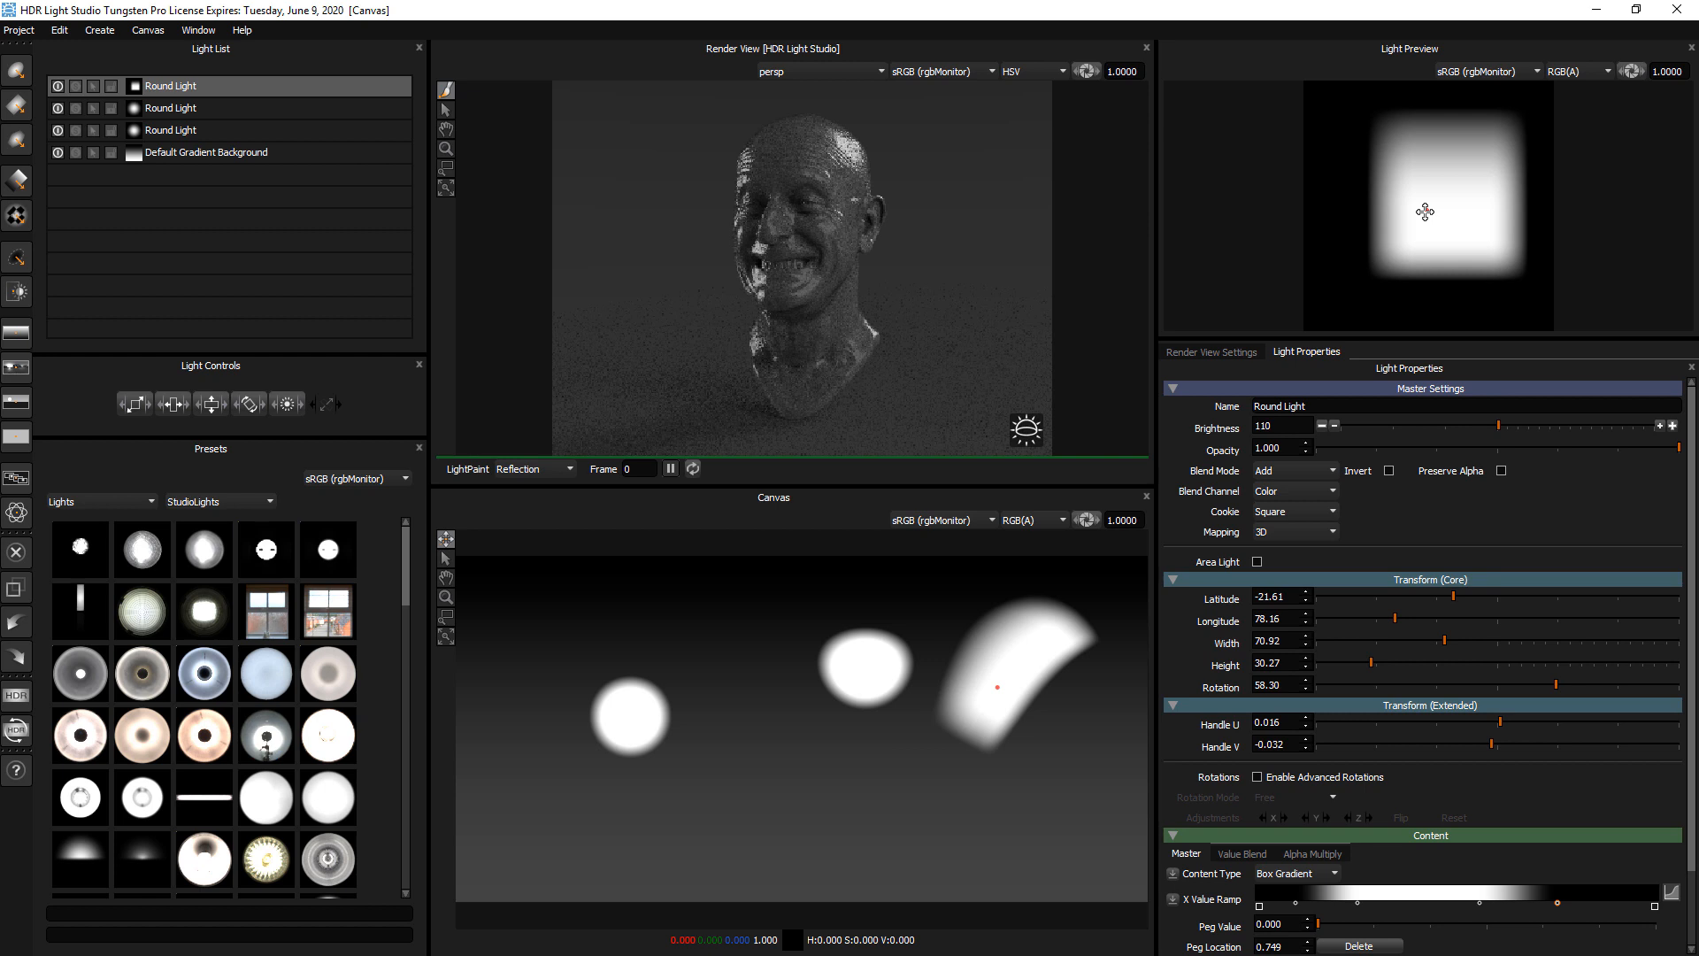
{"action": "left_click_drag", "start_coordinate": [1432, 204], "coordinate": [1452, 278]}
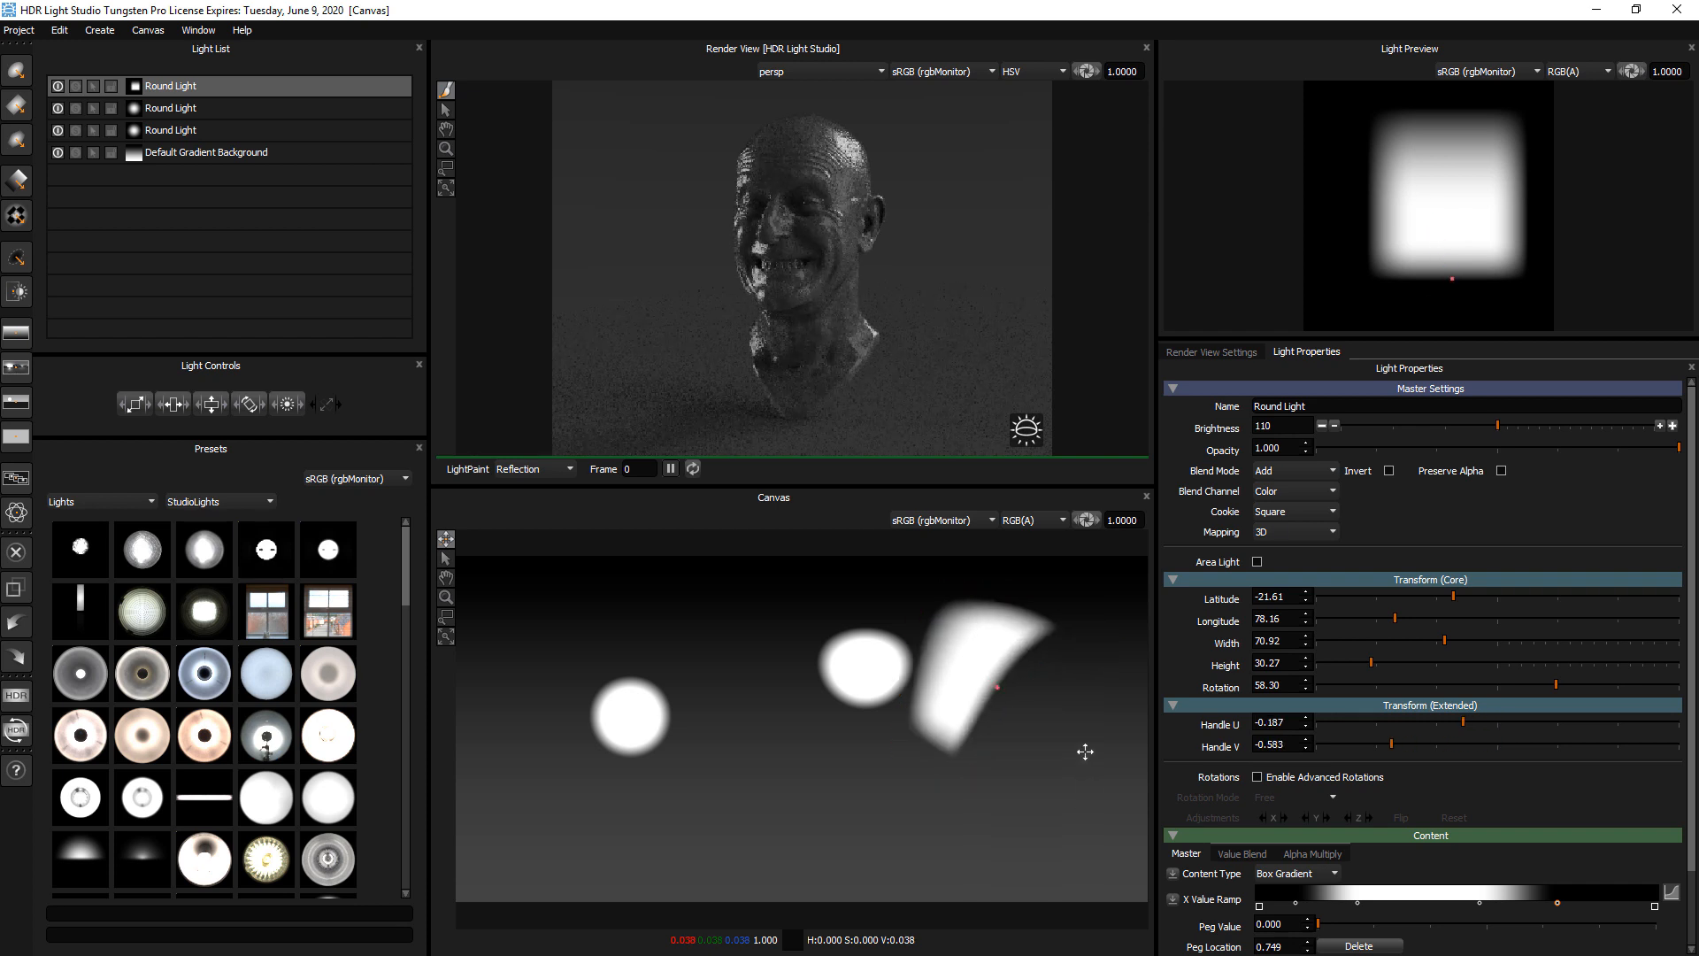
Move the light to about latitude 0, longitude 76, and reposition it with LightPaint on the top of the head
{"action": "left_click_drag", "start_coordinate": [1036, 731], "coordinate": [1000, 729]}
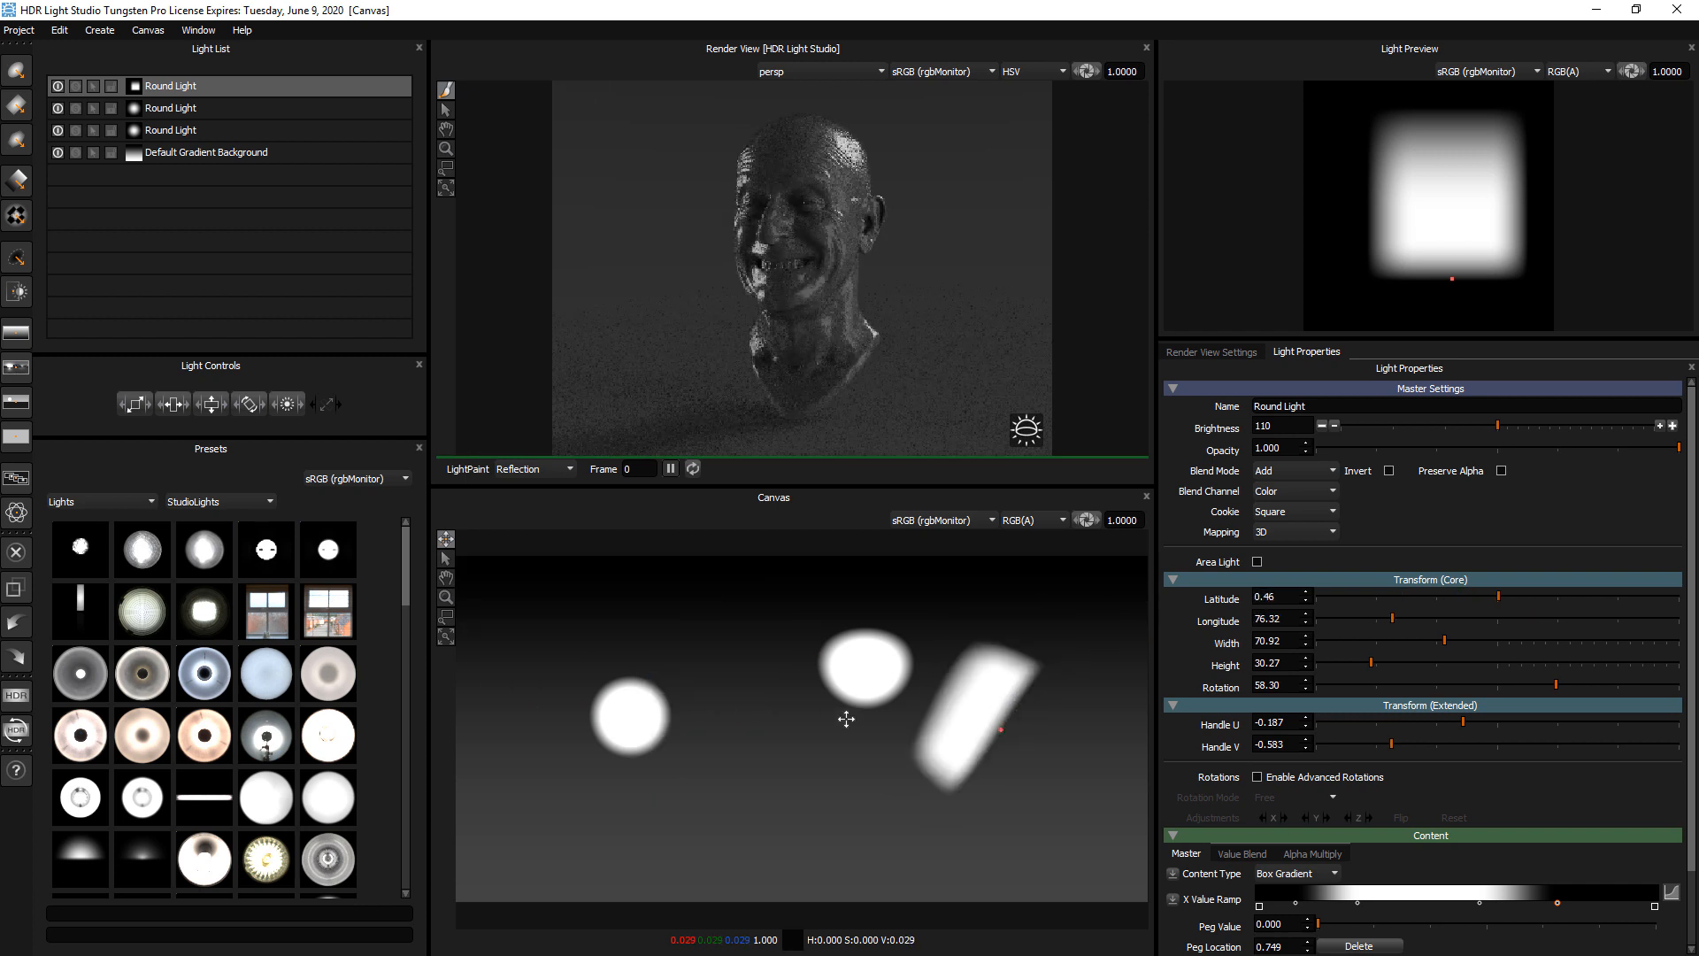
{"action": "left_click", "coordinate": [771, 138]}
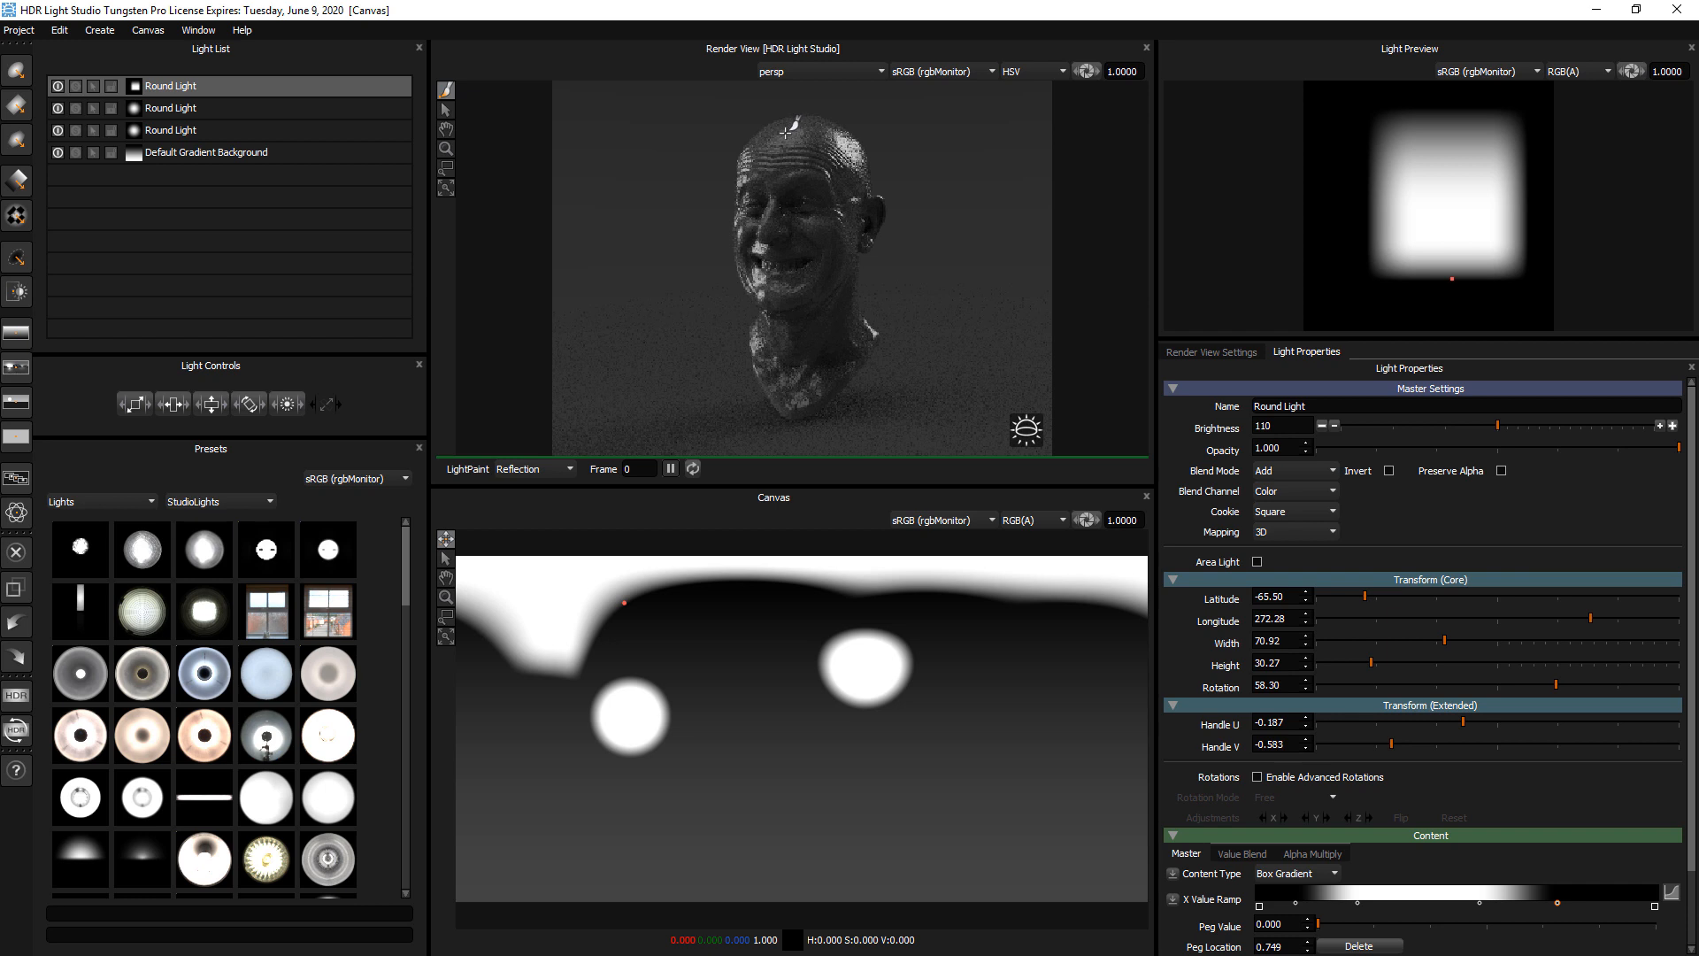
Load the Watch demo model, view it through Angle_Cam and enlarge the render view
{"action": "left_click", "coordinate": [18, 30]}
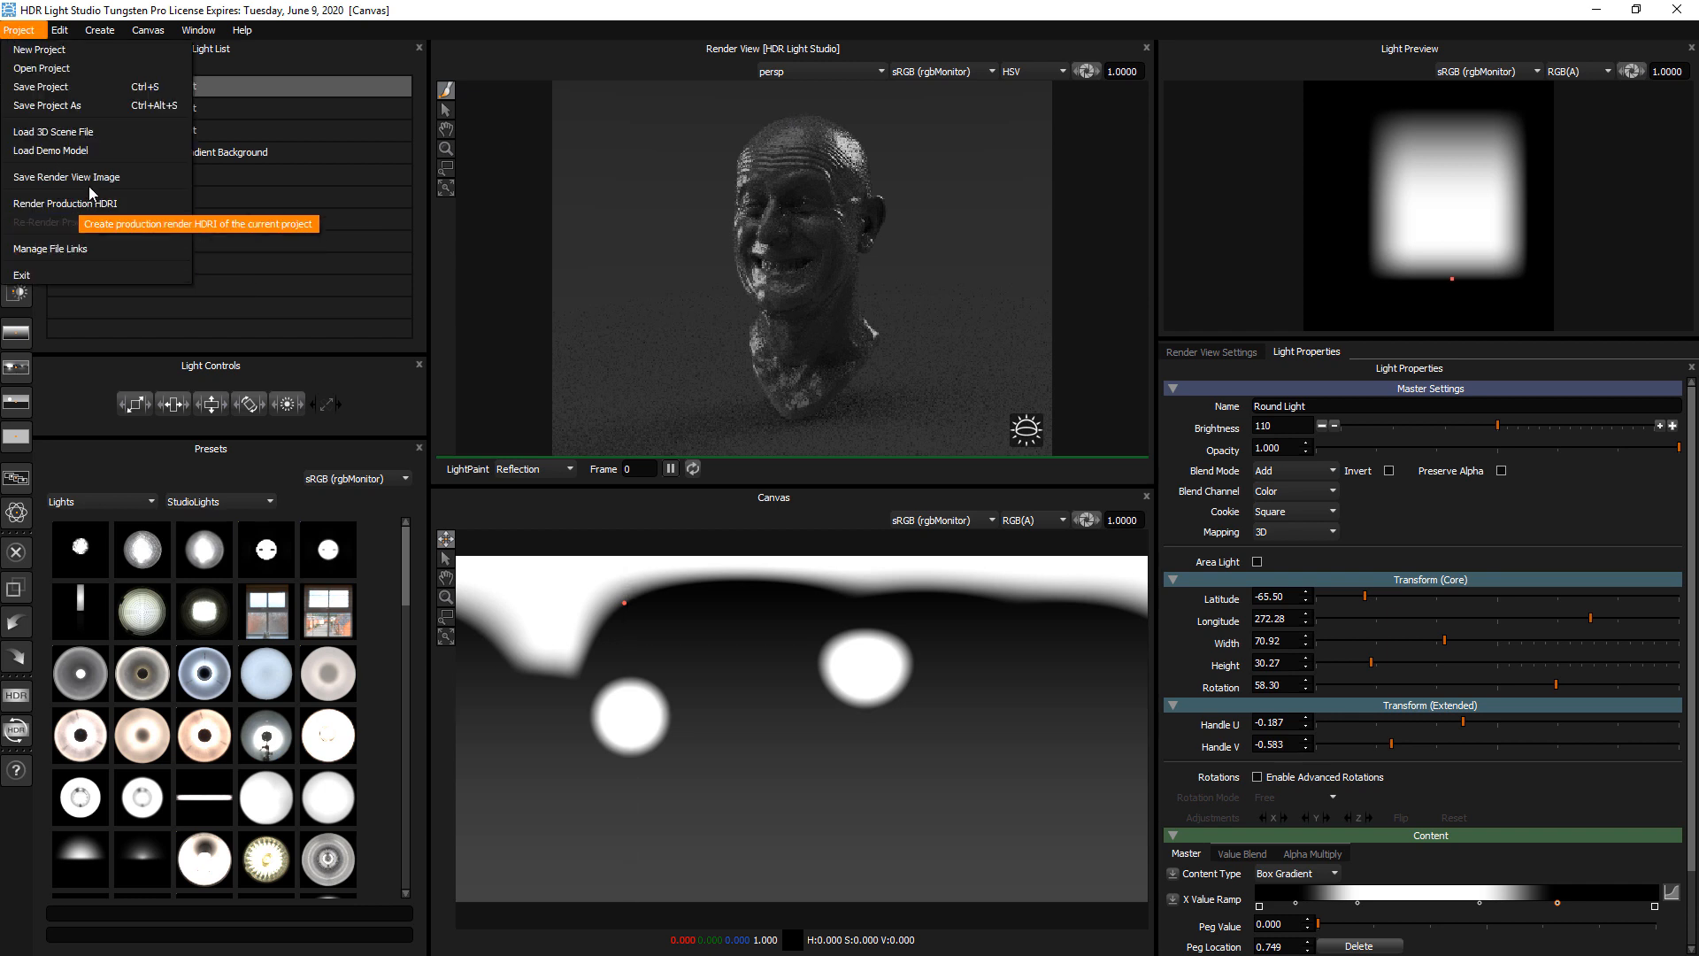
{"action": "left_click", "coordinate": [81, 152]}
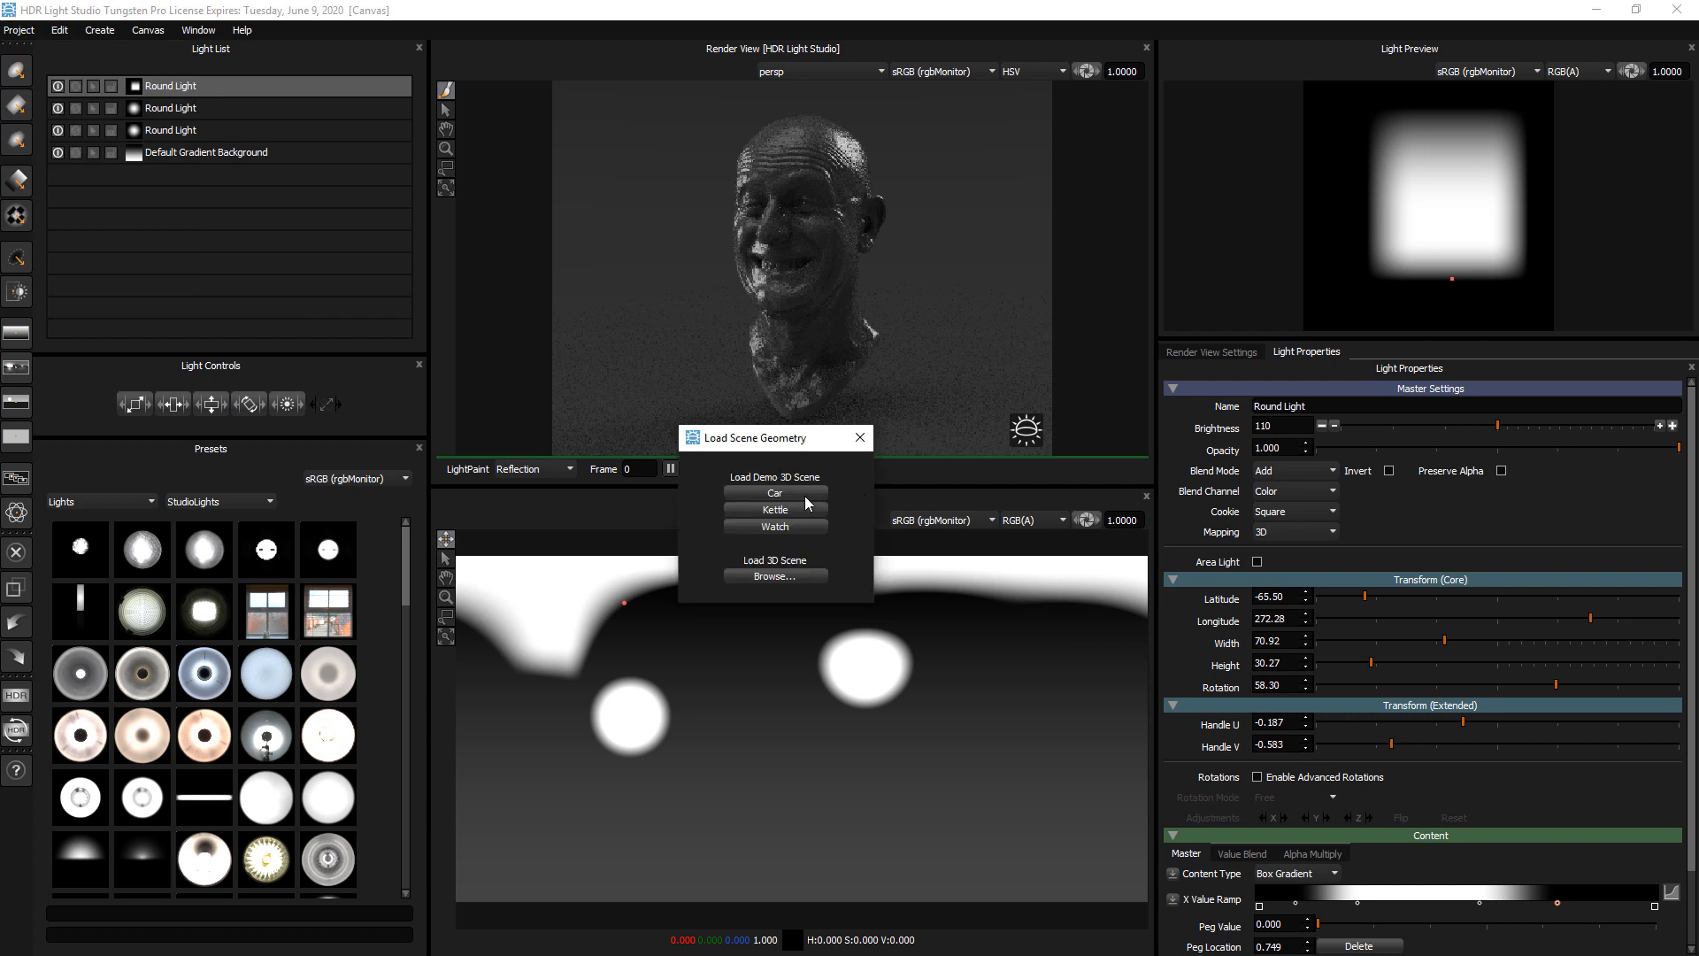
{"action": "left_click", "coordinate": [794, 526]}
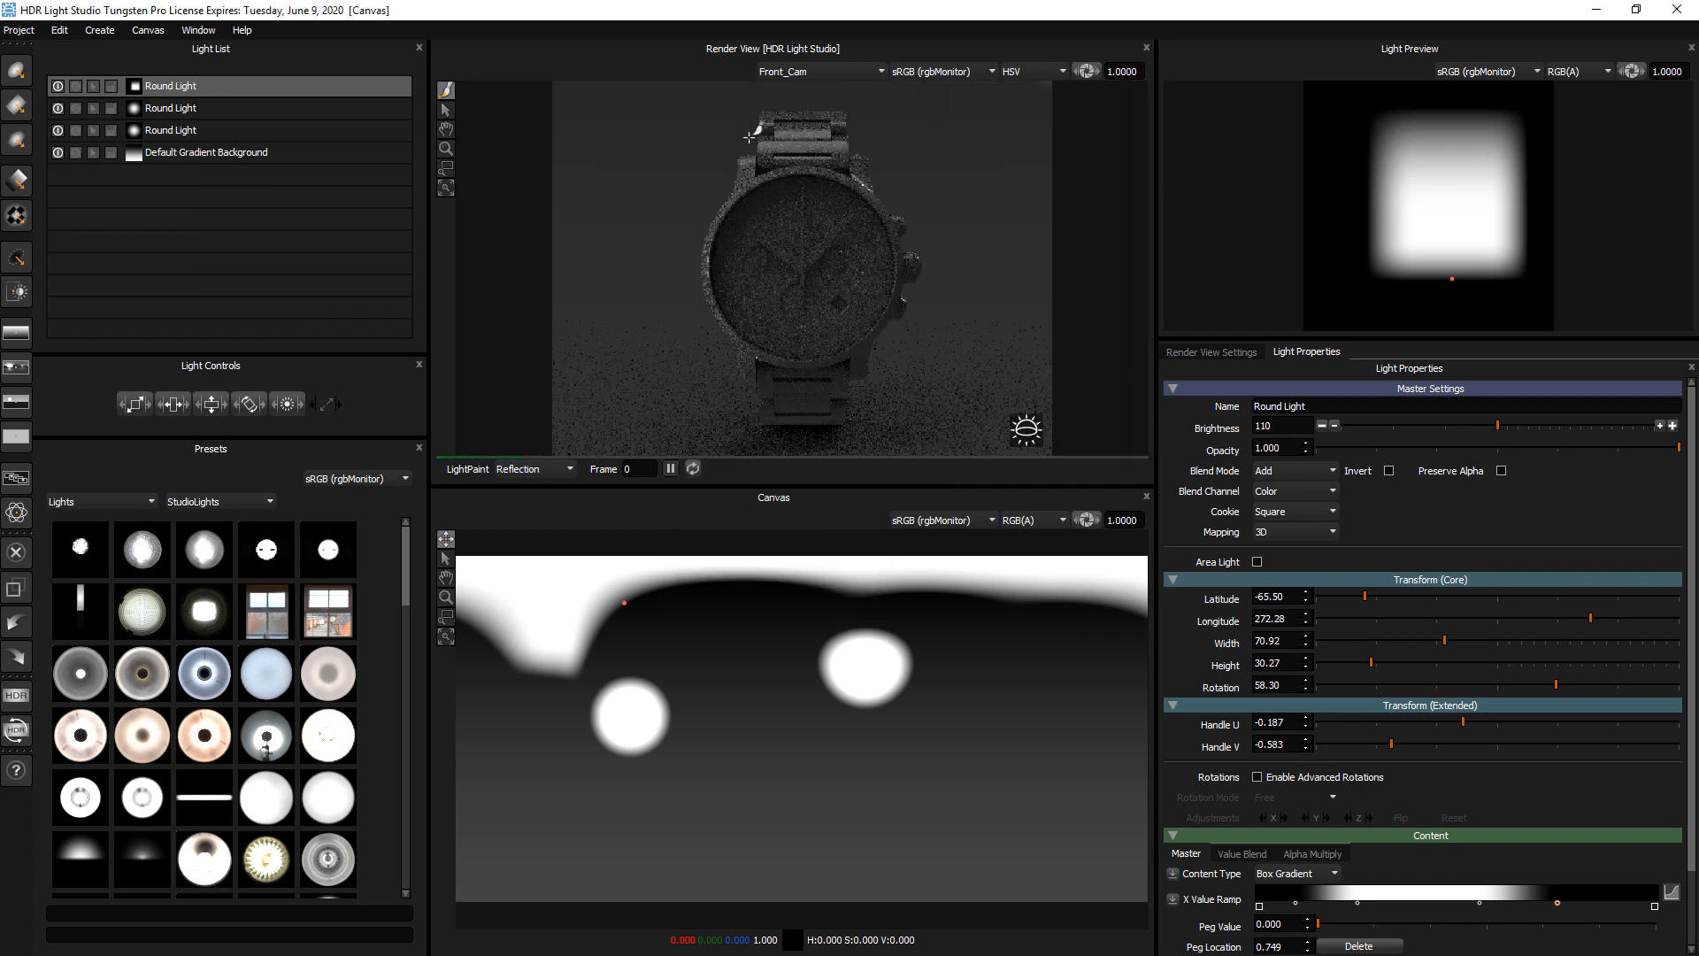
{"action": "left_click", "coordinate": [783, 76]}
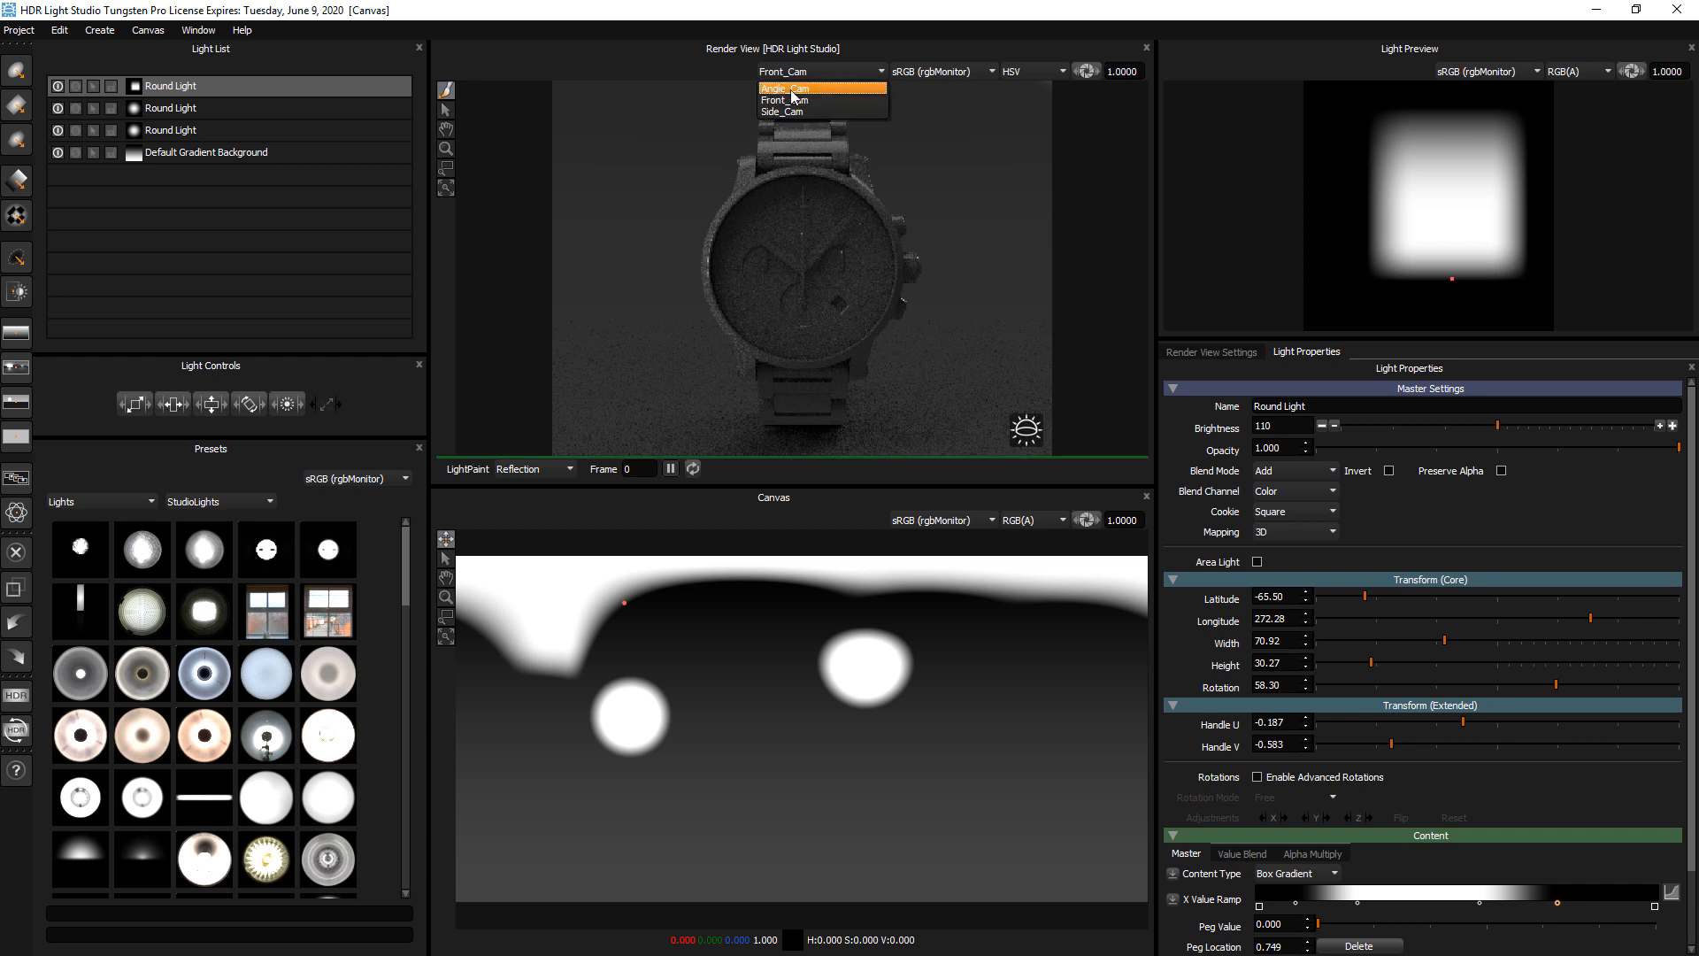
{"action": "left_click", "coordinate": [794, 97]}
{"action": "left_click_drag", "start_coordinate": [774, 485], "coordinate": [775, 535]}
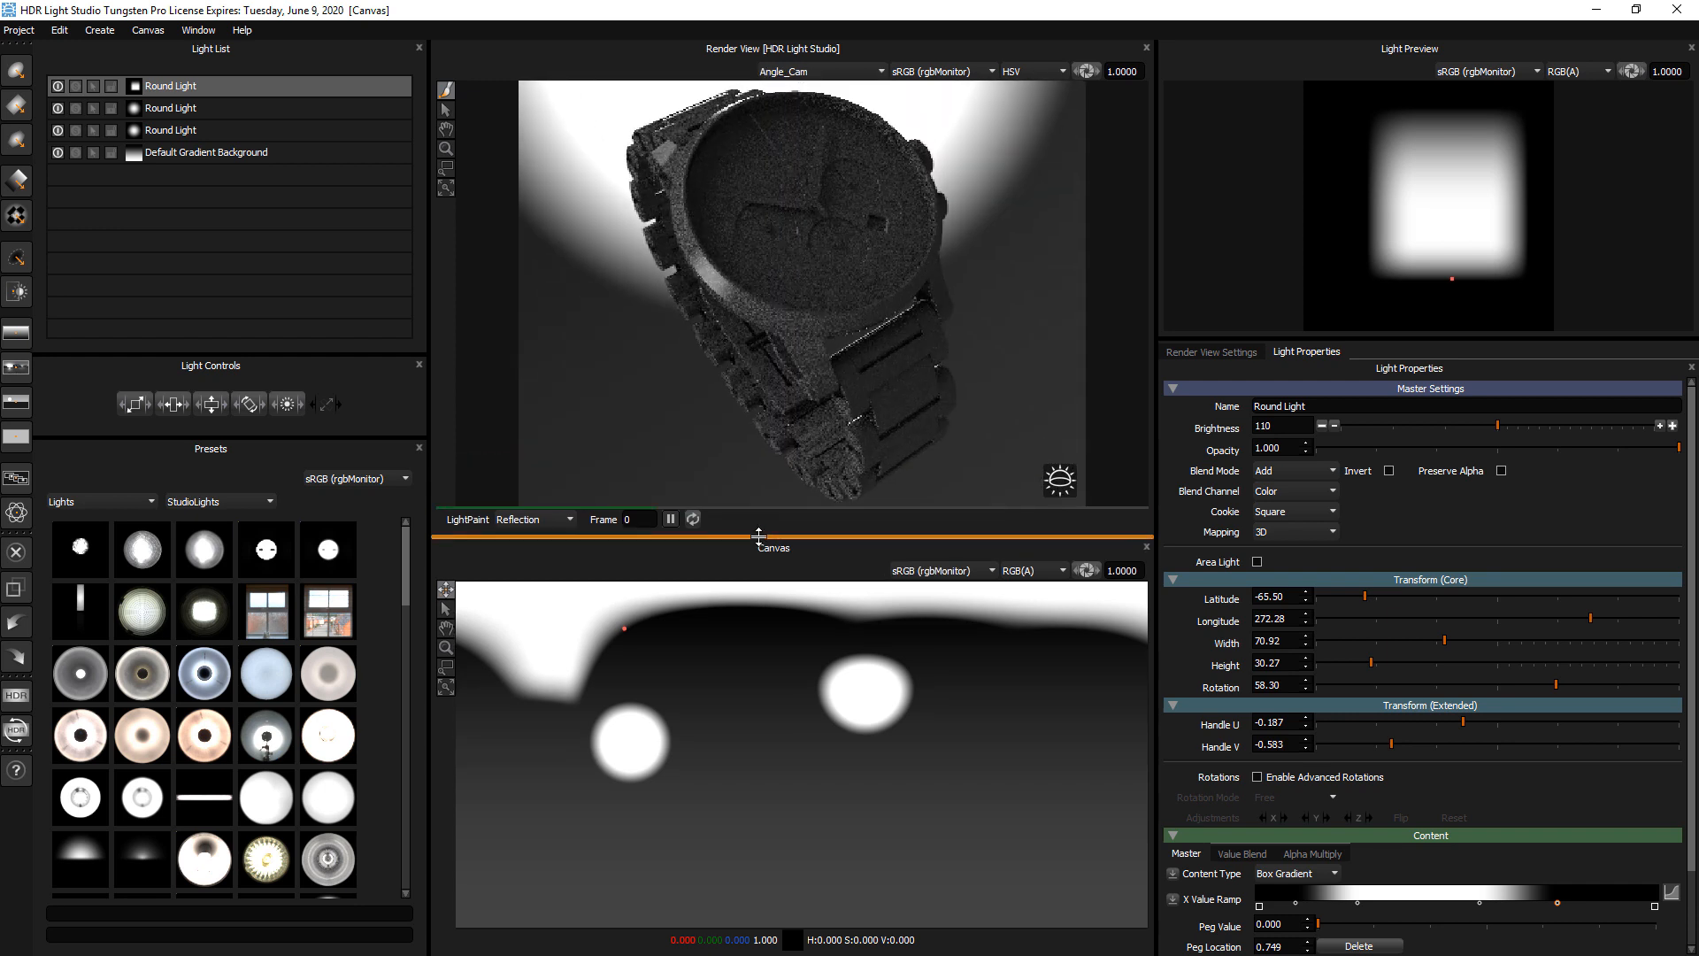
Use LightPaint on the watch face to place the light at about latitude -19, longitude 28, and set its brightness to 1141
{"action": "left_click", "coordinate": [813, 168]}
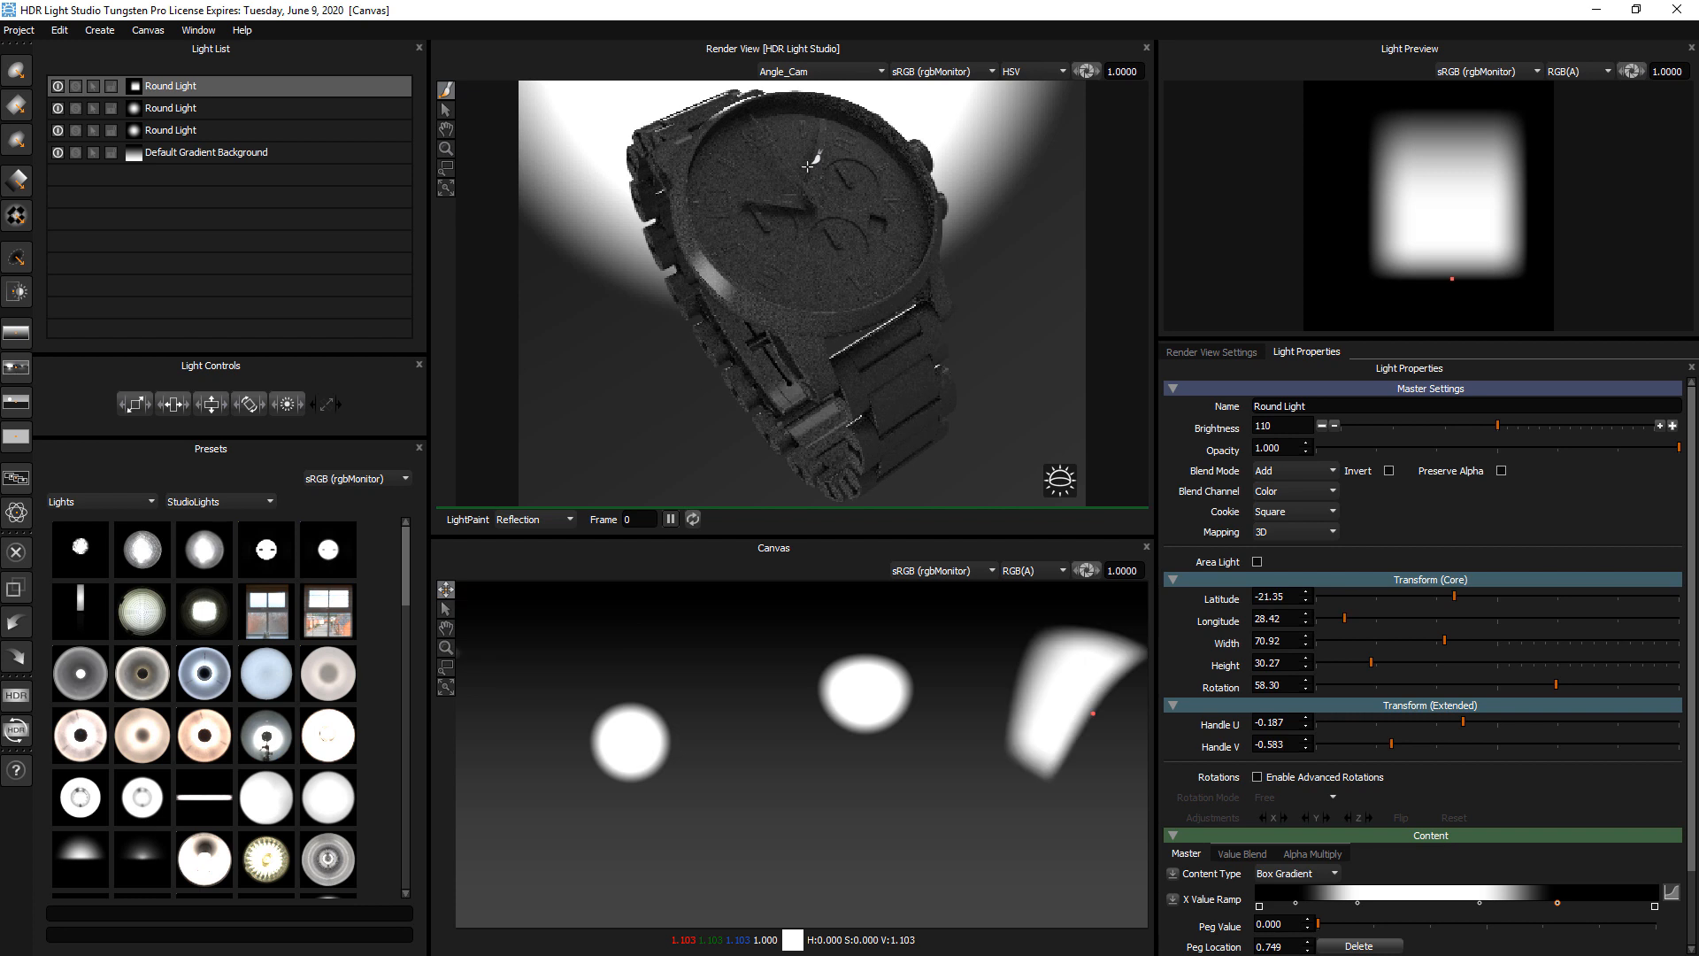
{"action": "left_click_drag", "start_coordinate": [820, 194], "coordinate": [825, 198]}
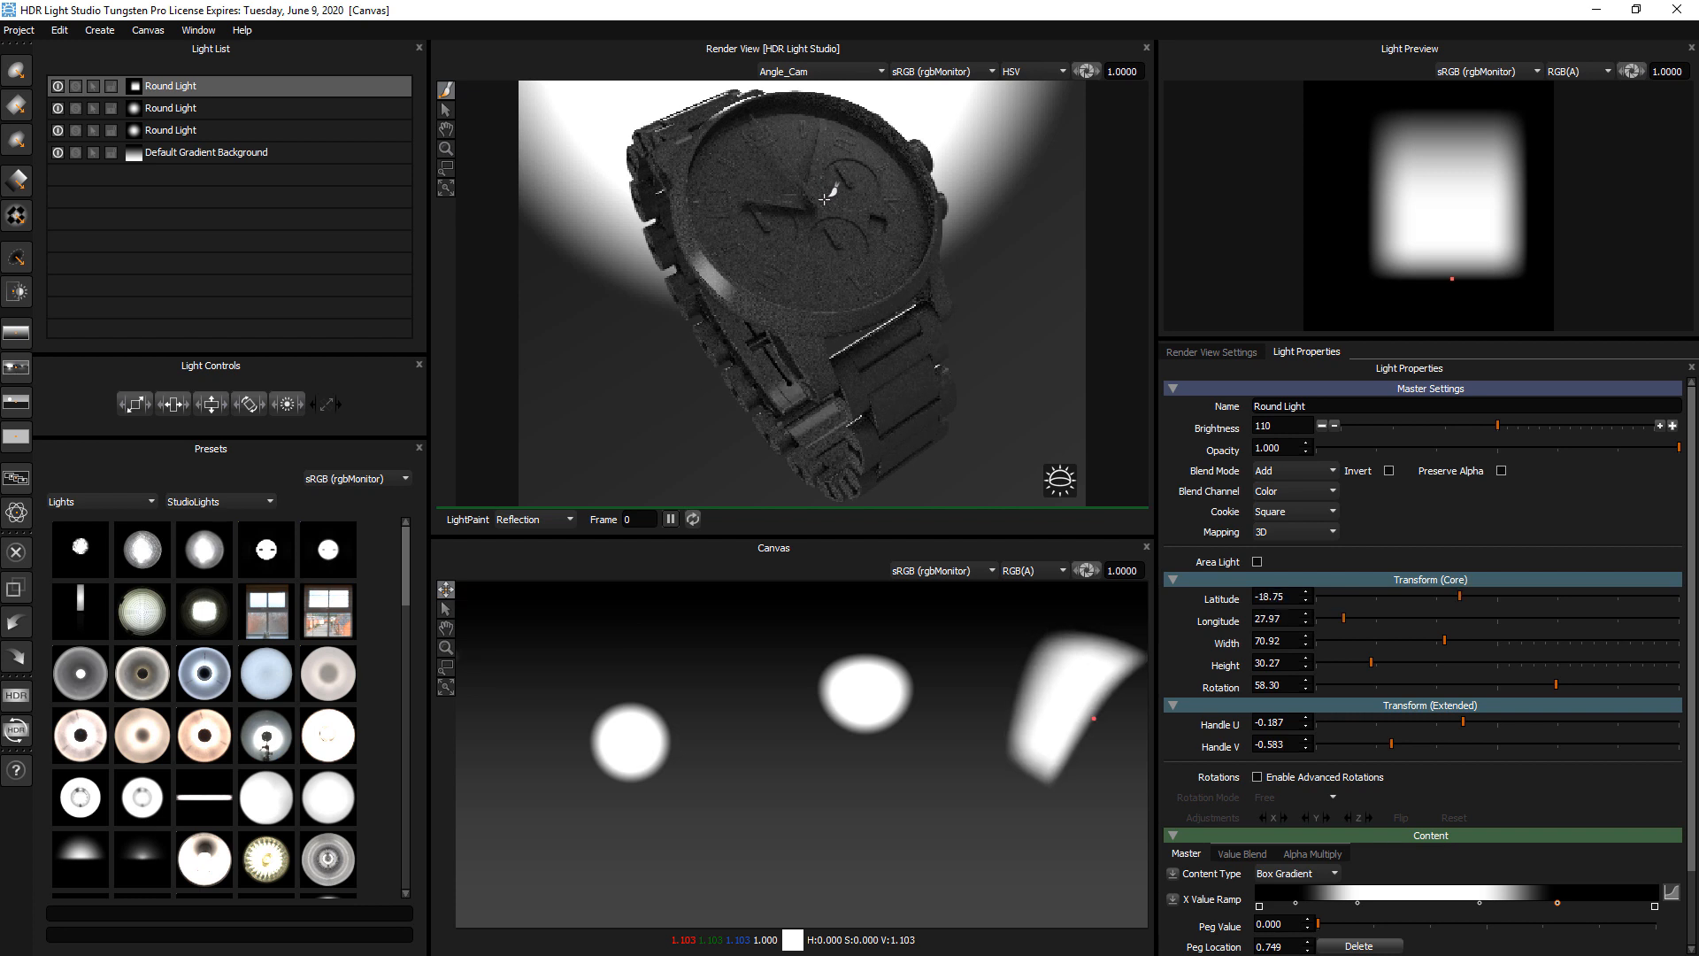
{"action": "left_click", "coordinate": [1584, 428]}
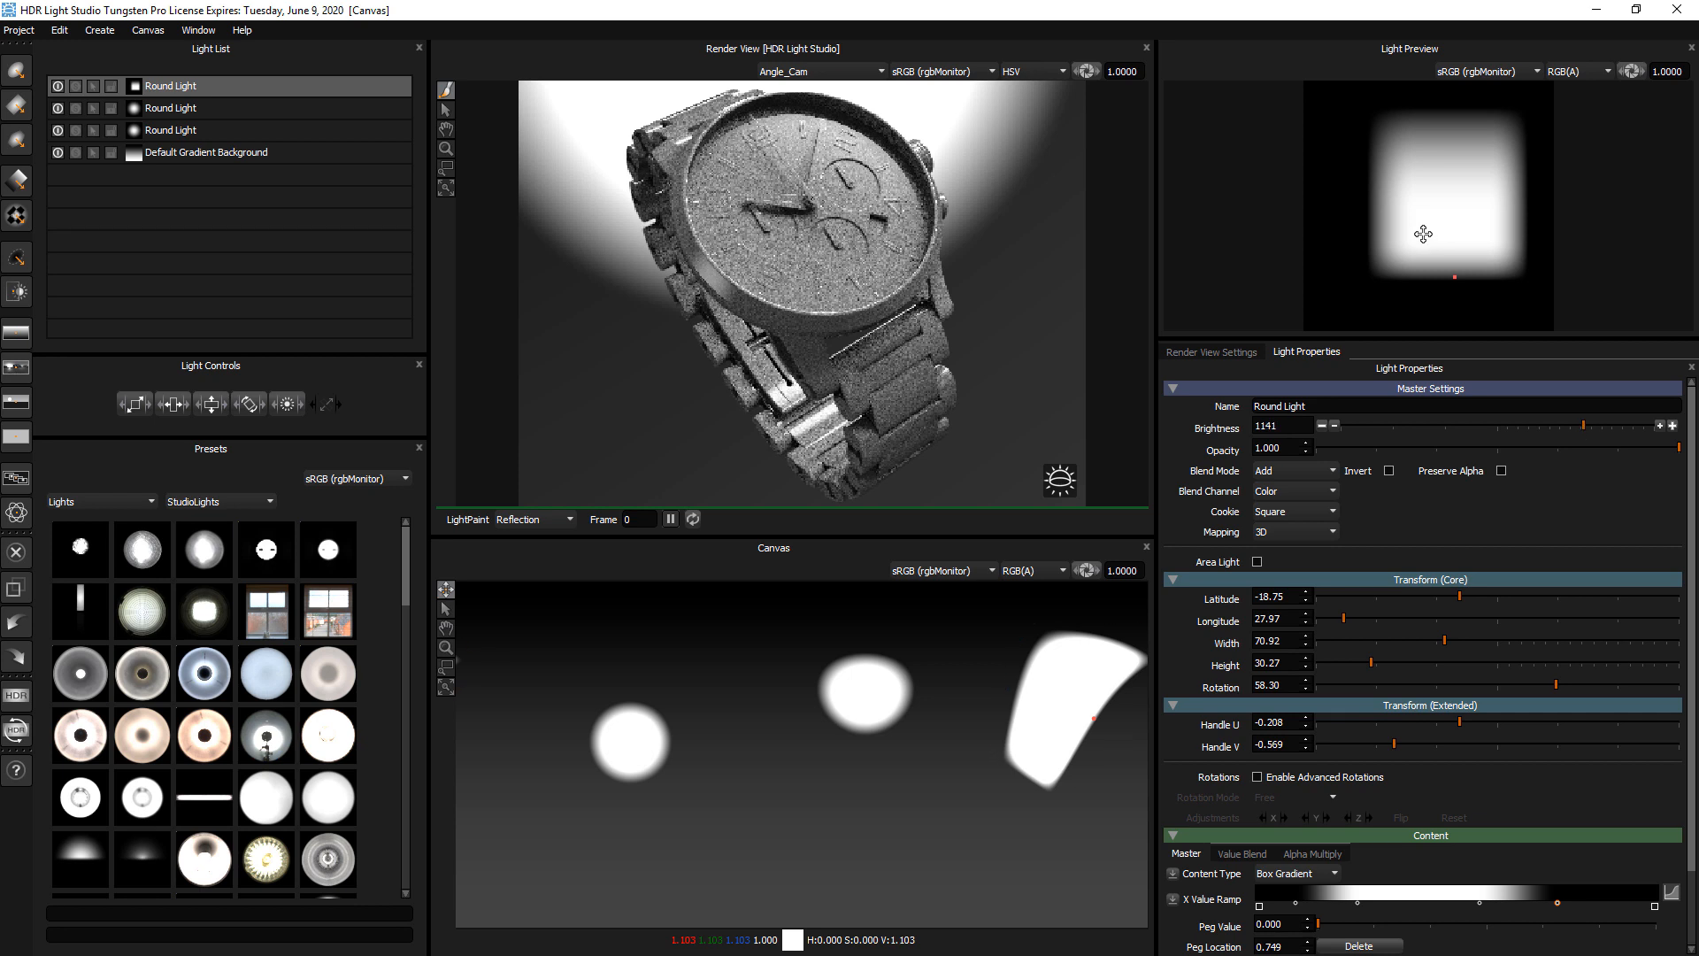
Set the render view's diffuse color to black
{"action": "left_click", "coordinate": [1194, 353]}
{"action": "left_click", "coordinate": [1262, 677]}
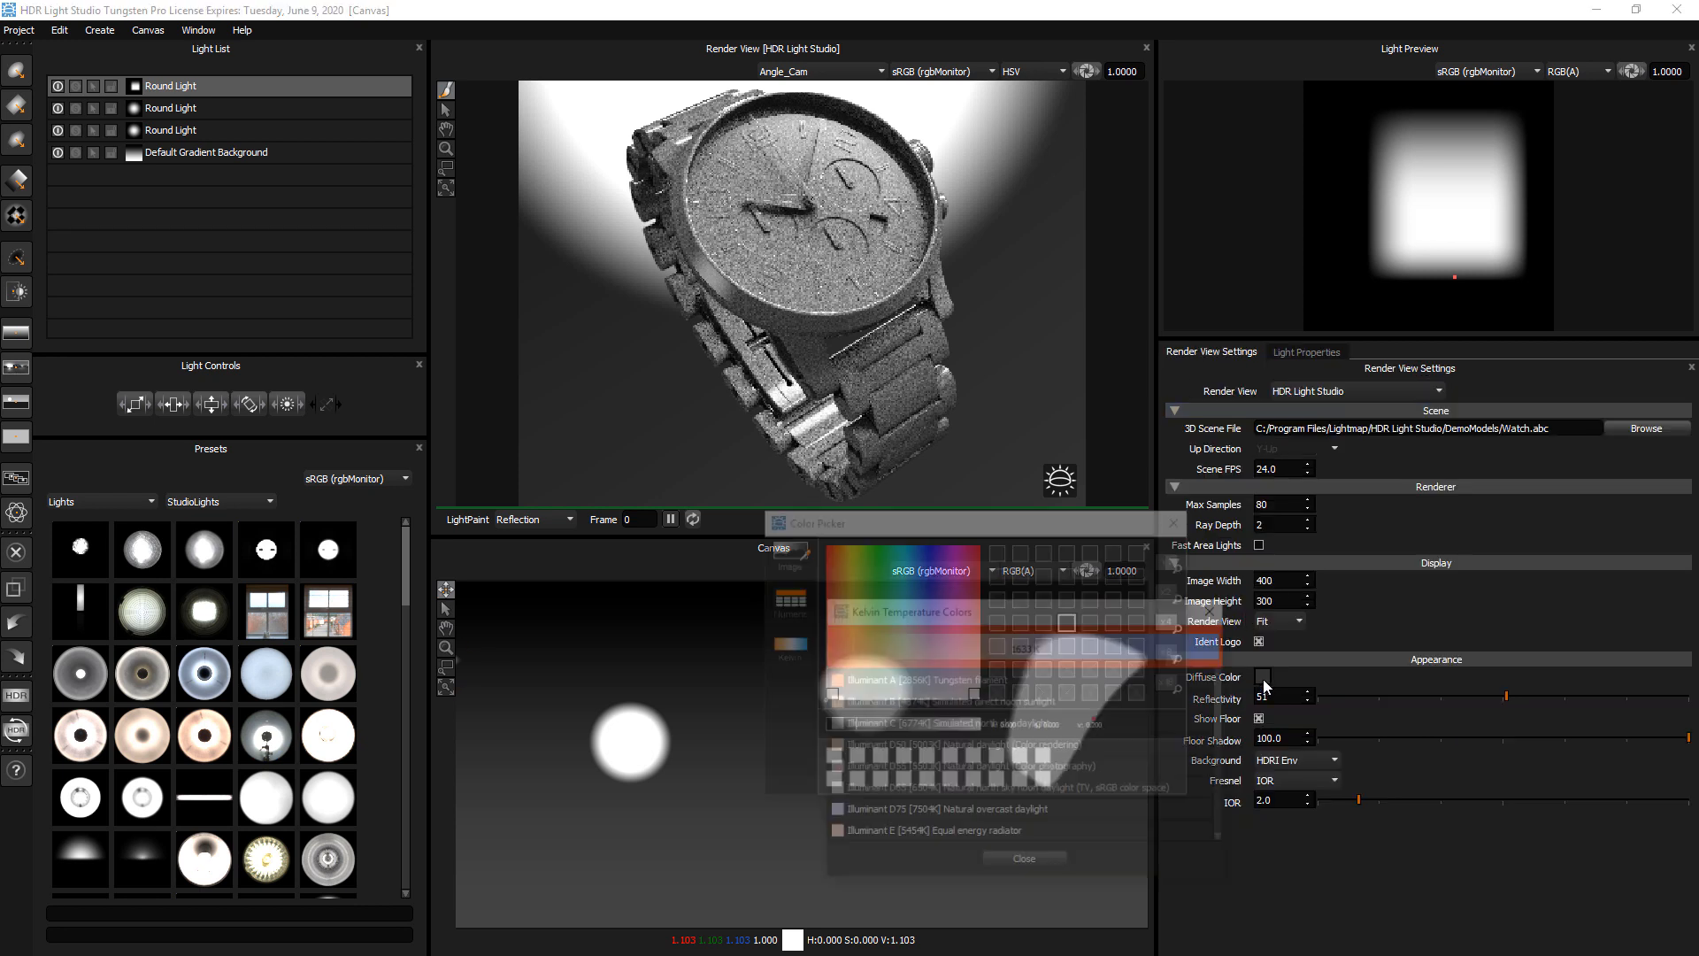
{"action": "left_click_drag", "start_coordinate": [882, 526], "coordinate": [753, 301]}
{"action": "left_click", "coordinate": [1051, 297]}
Centre the handle on the light and LightPaint it around the watch face, ending at about latitude -18, longitude 26
{"action": "left_click_drag", "start_coordinate": [1432, 201], "coordinate": [1440, 199]}
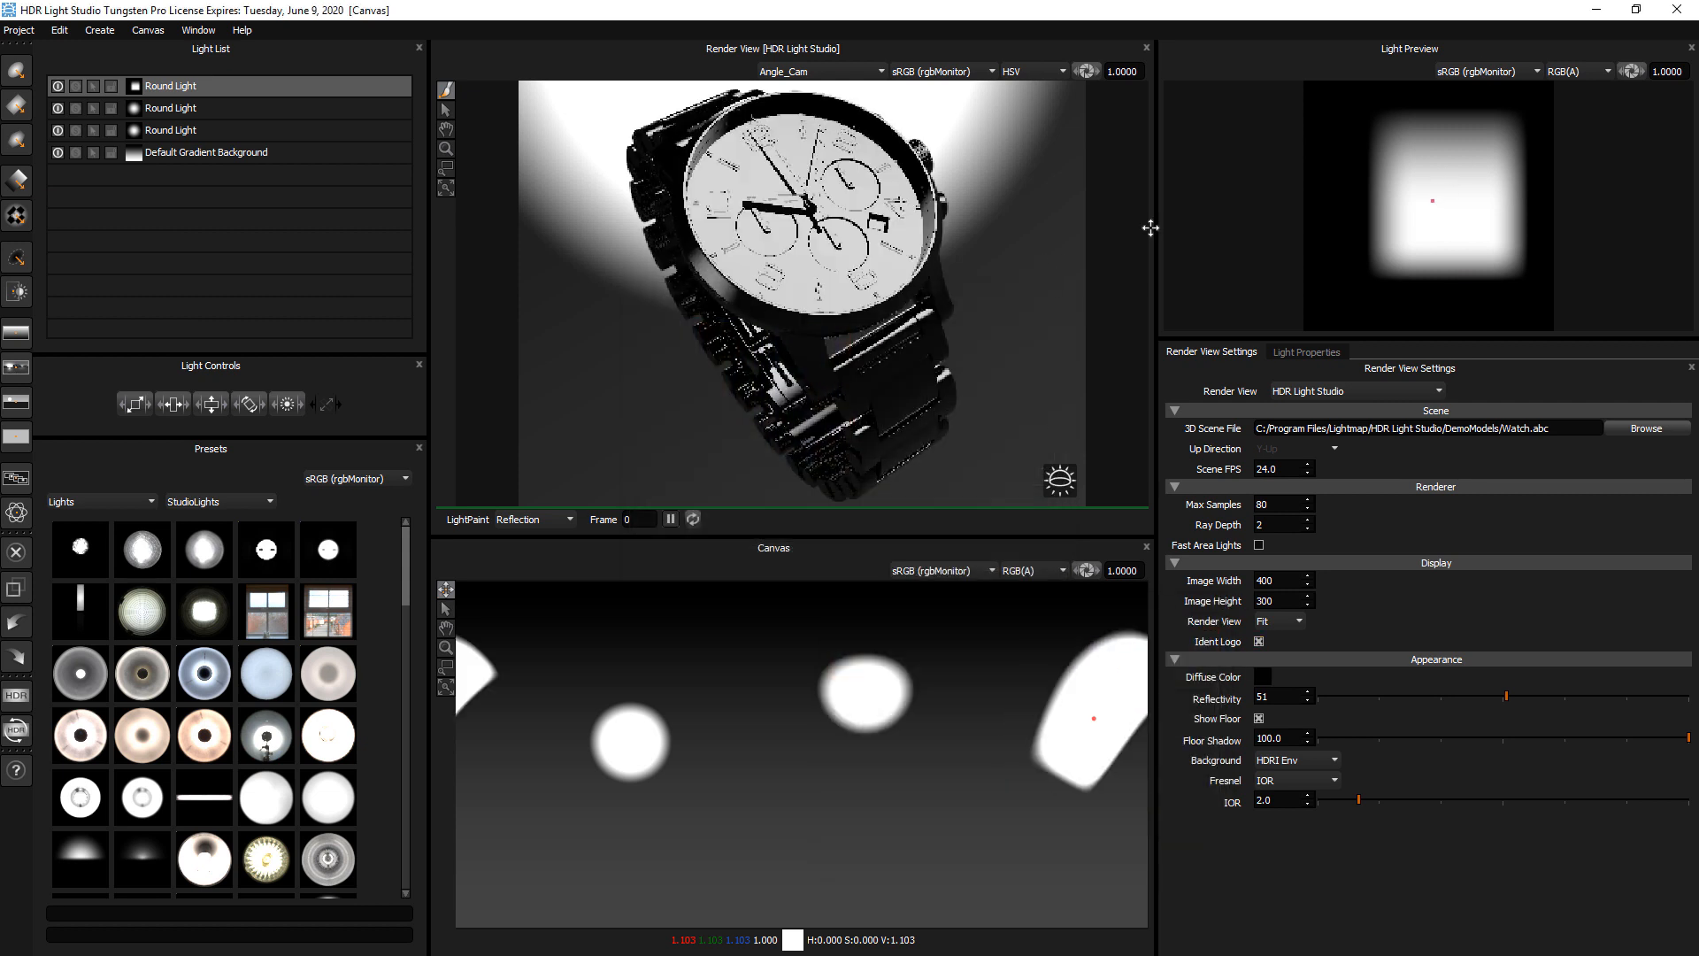
{"action": "left_click", "coordinate": [786, 300]}
{"action": "left_click", "coordinate": [871, 212]}
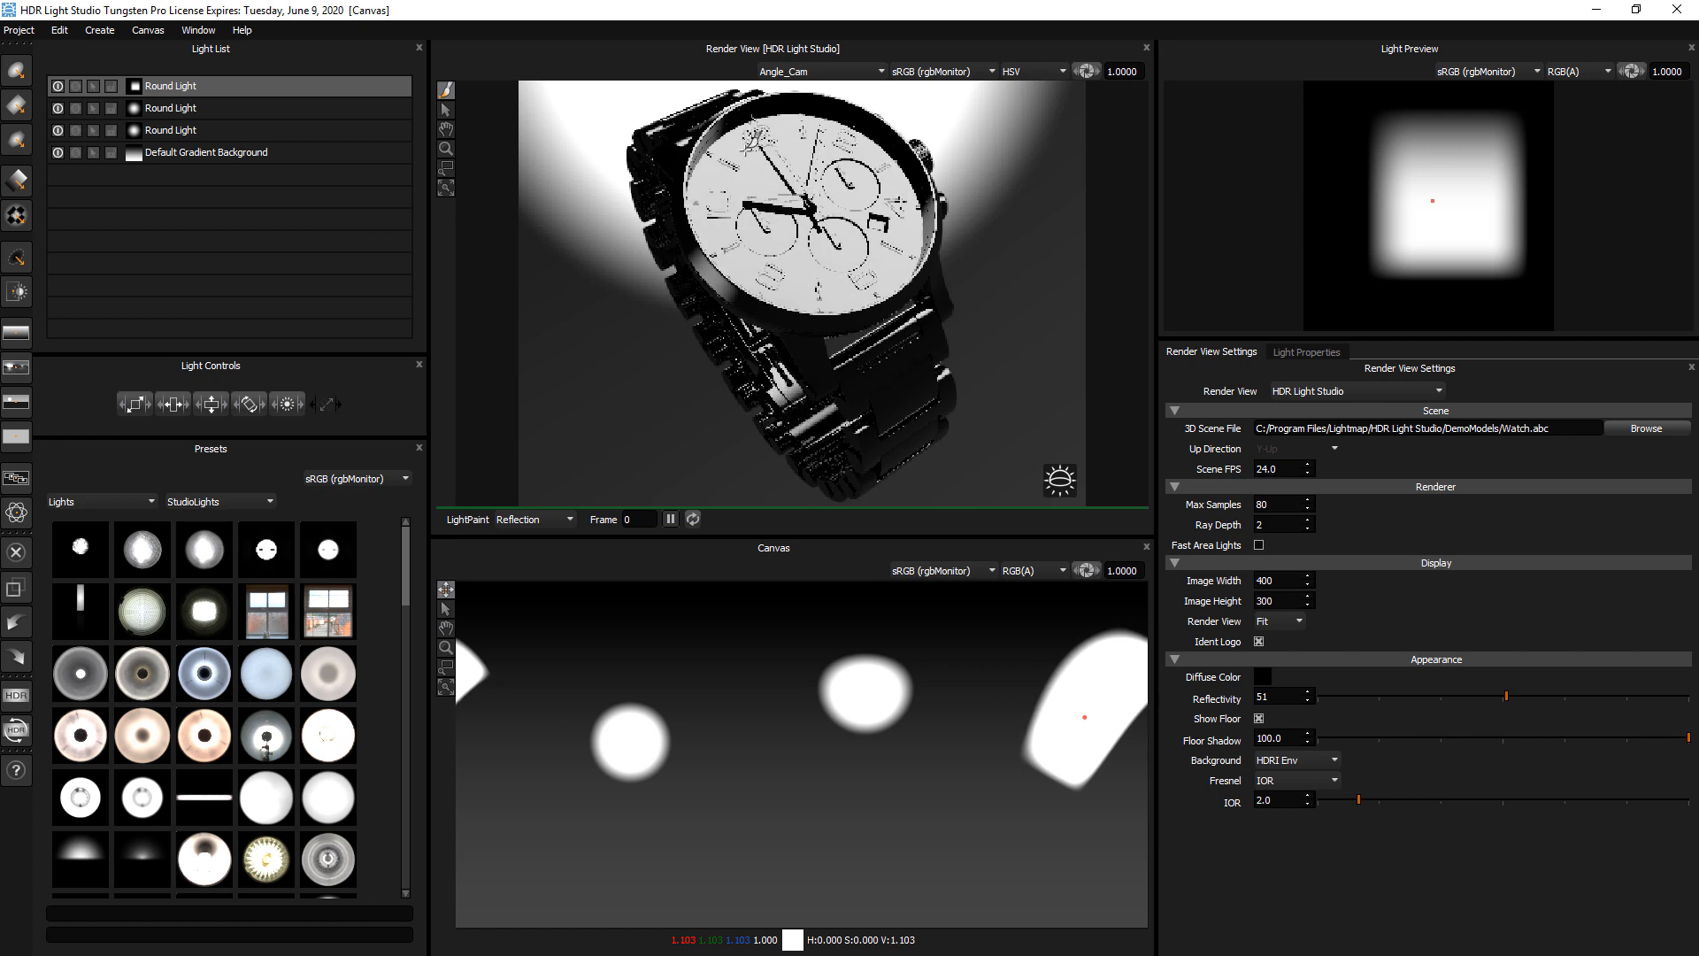
{"action": "left_click", "coordinate": [732, 168]}
{"action": "left_click", "coordinate": [803, 272]}
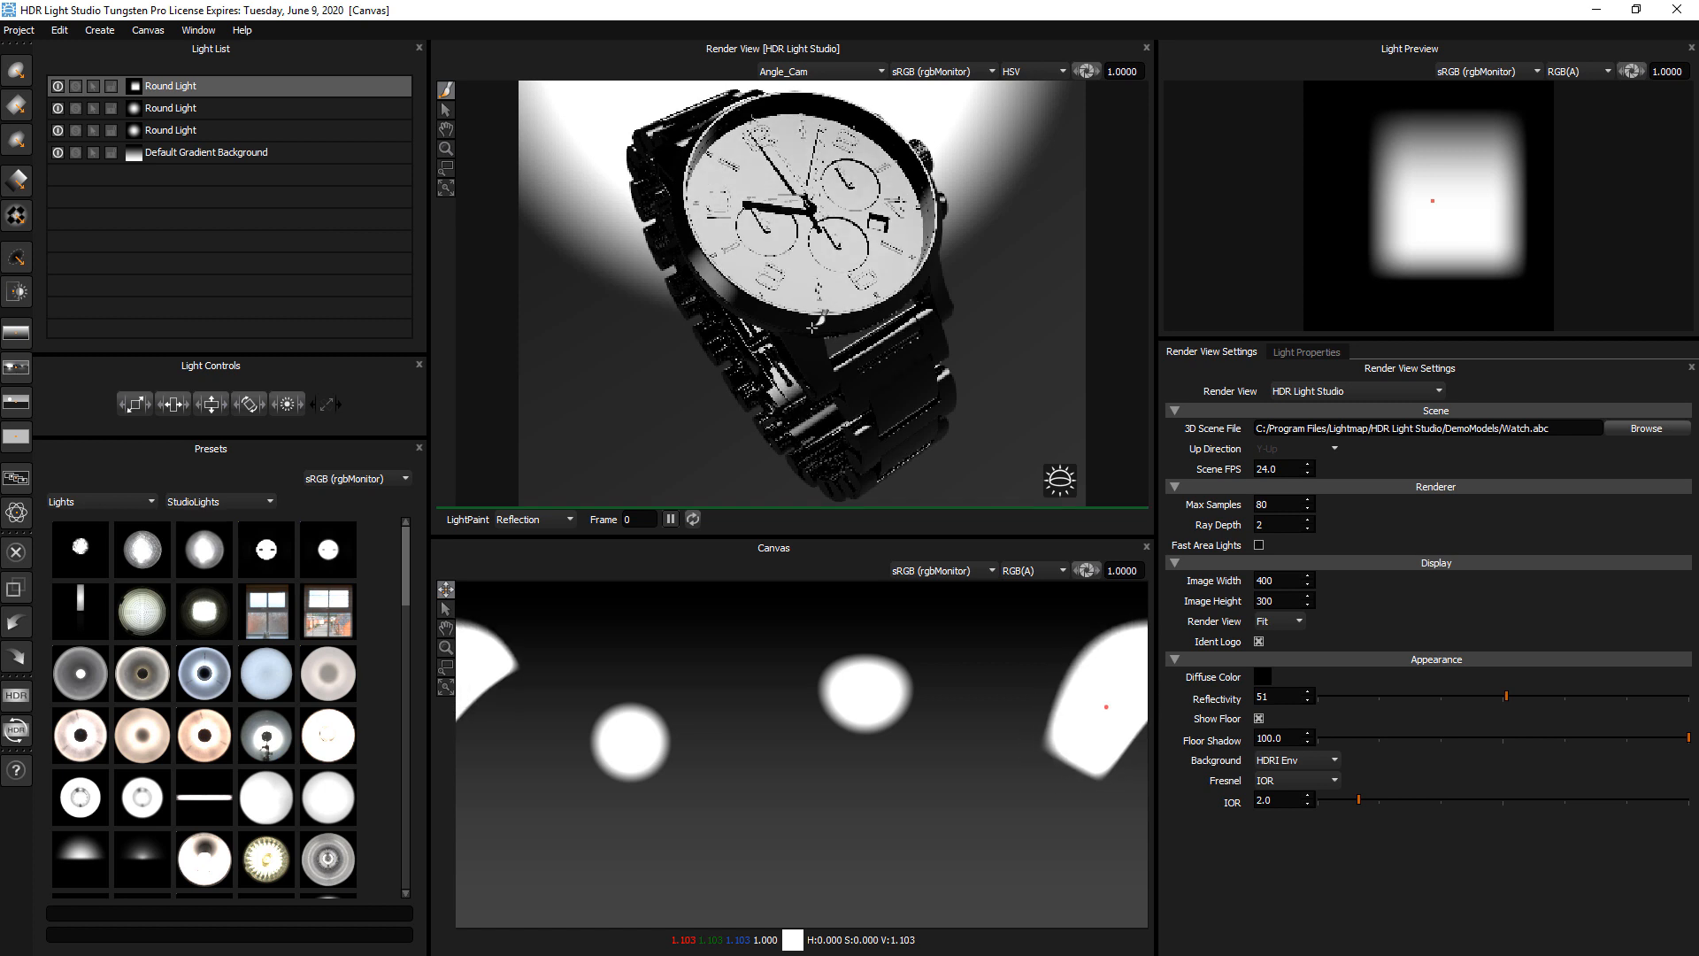
{"action": "left_click", "coordinate": [812, 328]}
{"action": "left_click", "coordinate": [832, 226]}
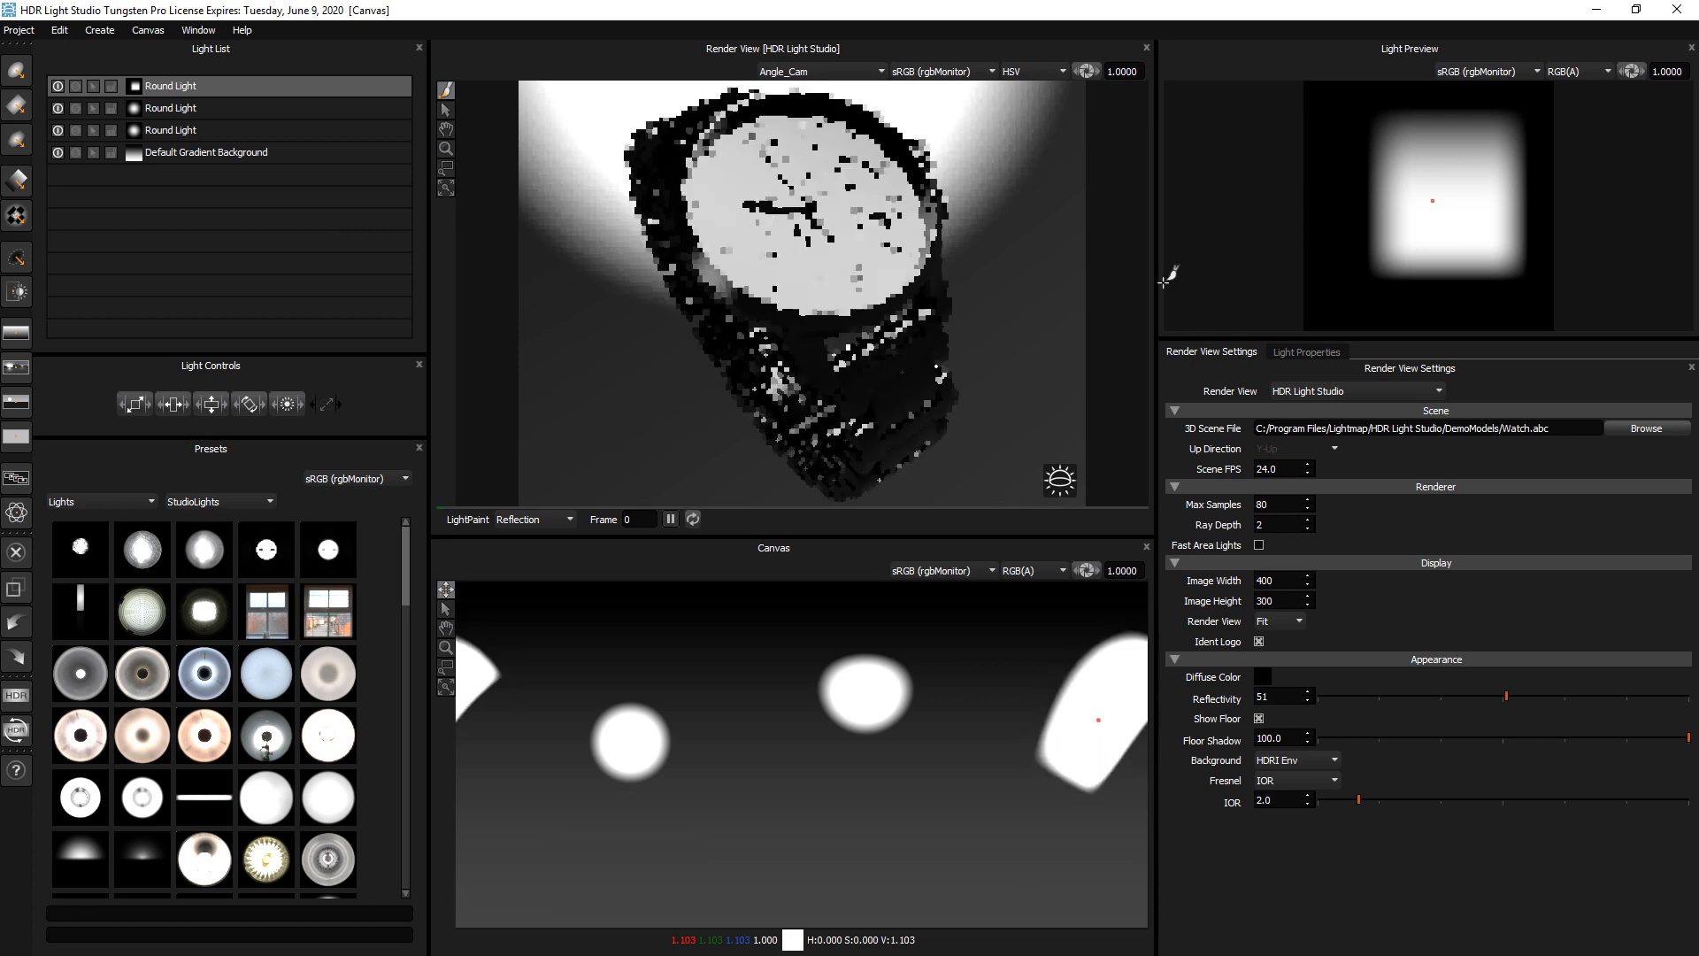
Offset the light's handle to its lower edge, fine-tuning it to about U -0.166, V -0.546
{"action": "left_click_drag", "start_coordinate": [1433, 200], "coordinate": [1452, 275]}
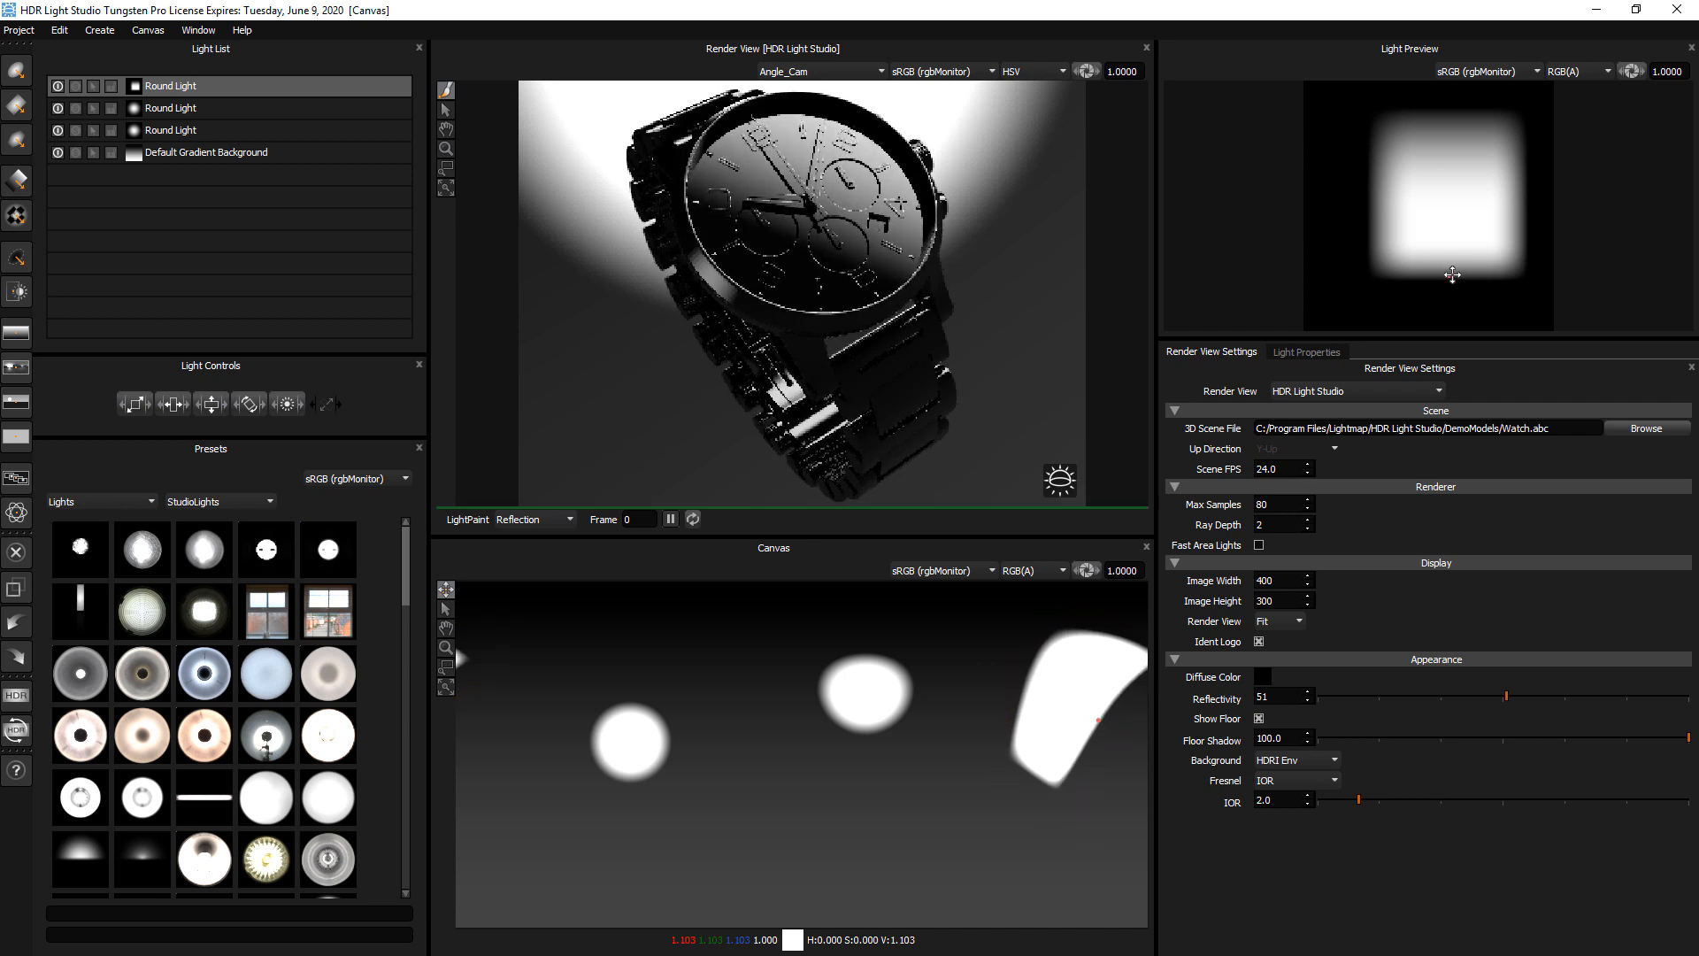
{"action": "left_click", "coordinate": [1306, 353]}
{"action": "left_click_drag", "start_coordinate": [1301, 334], "coordinate": [1301, 292]}
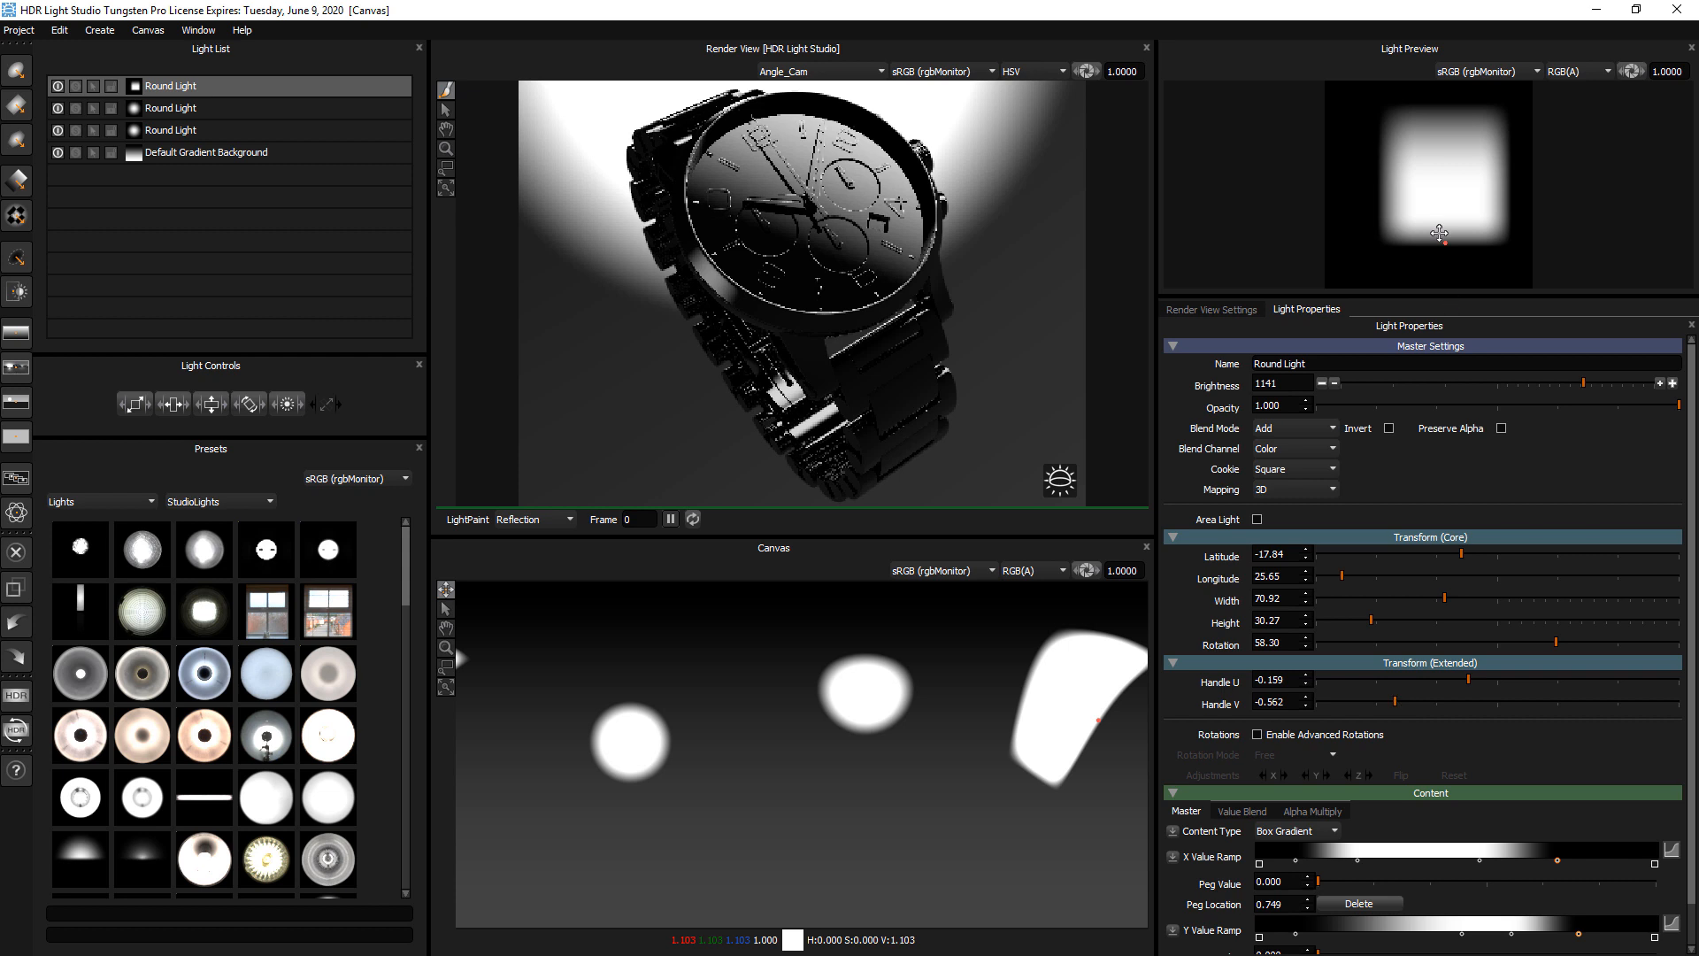
{"action": "left_click_drag", "start_coordinate": [1446, 236], "coordinate": [1443, 242]}
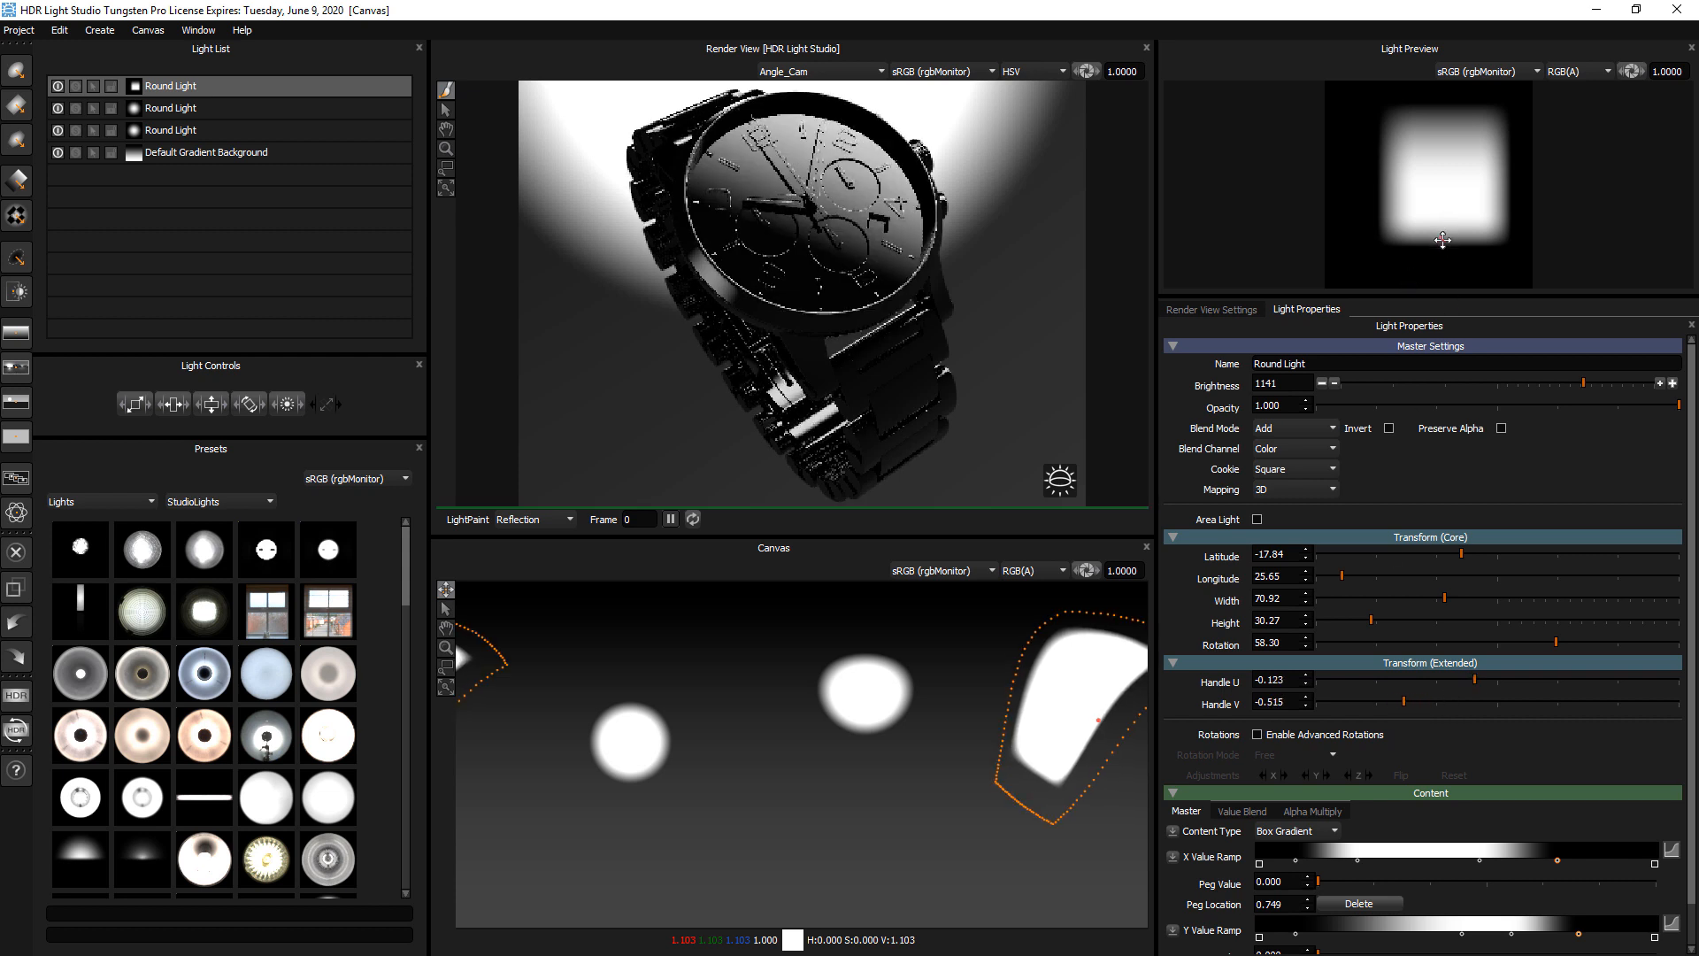
{"action": "left_click_drag", "start_coordinate": [1394, 699], "coordinate": [1398, 699]}
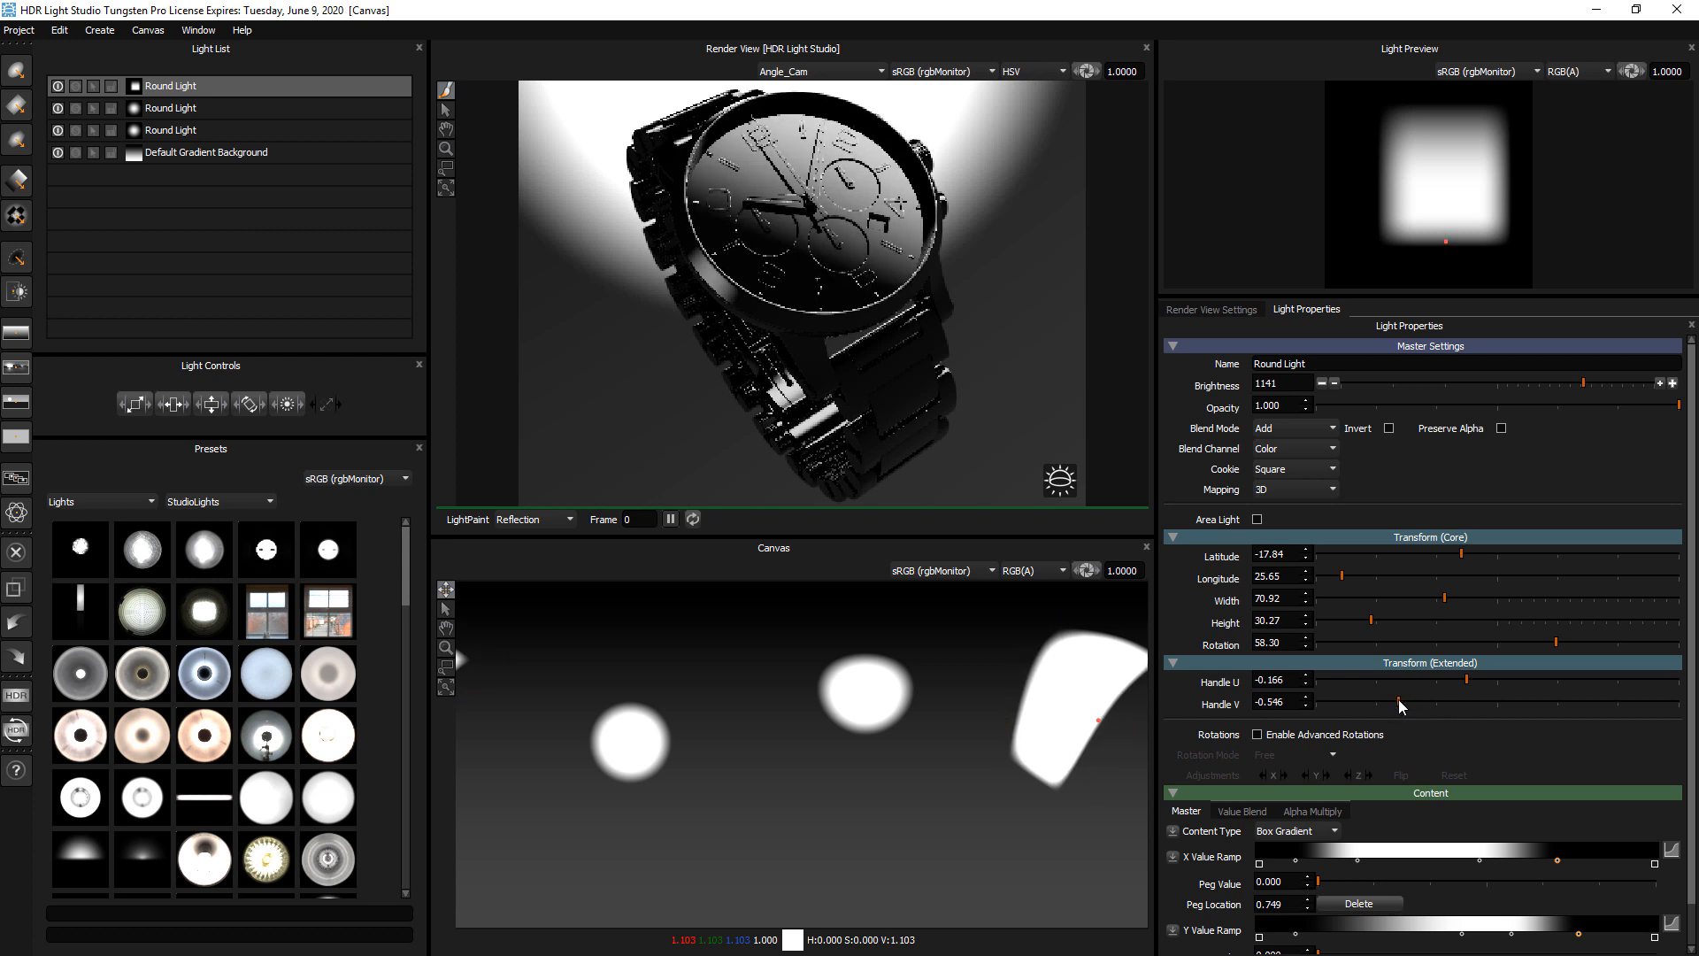
Reset Handle U and Handle V to 0, enable advanced rotations, and move the light to about latitude -3, longitude 90
{"action": "double_click", "coordinate": [1219, 683]}
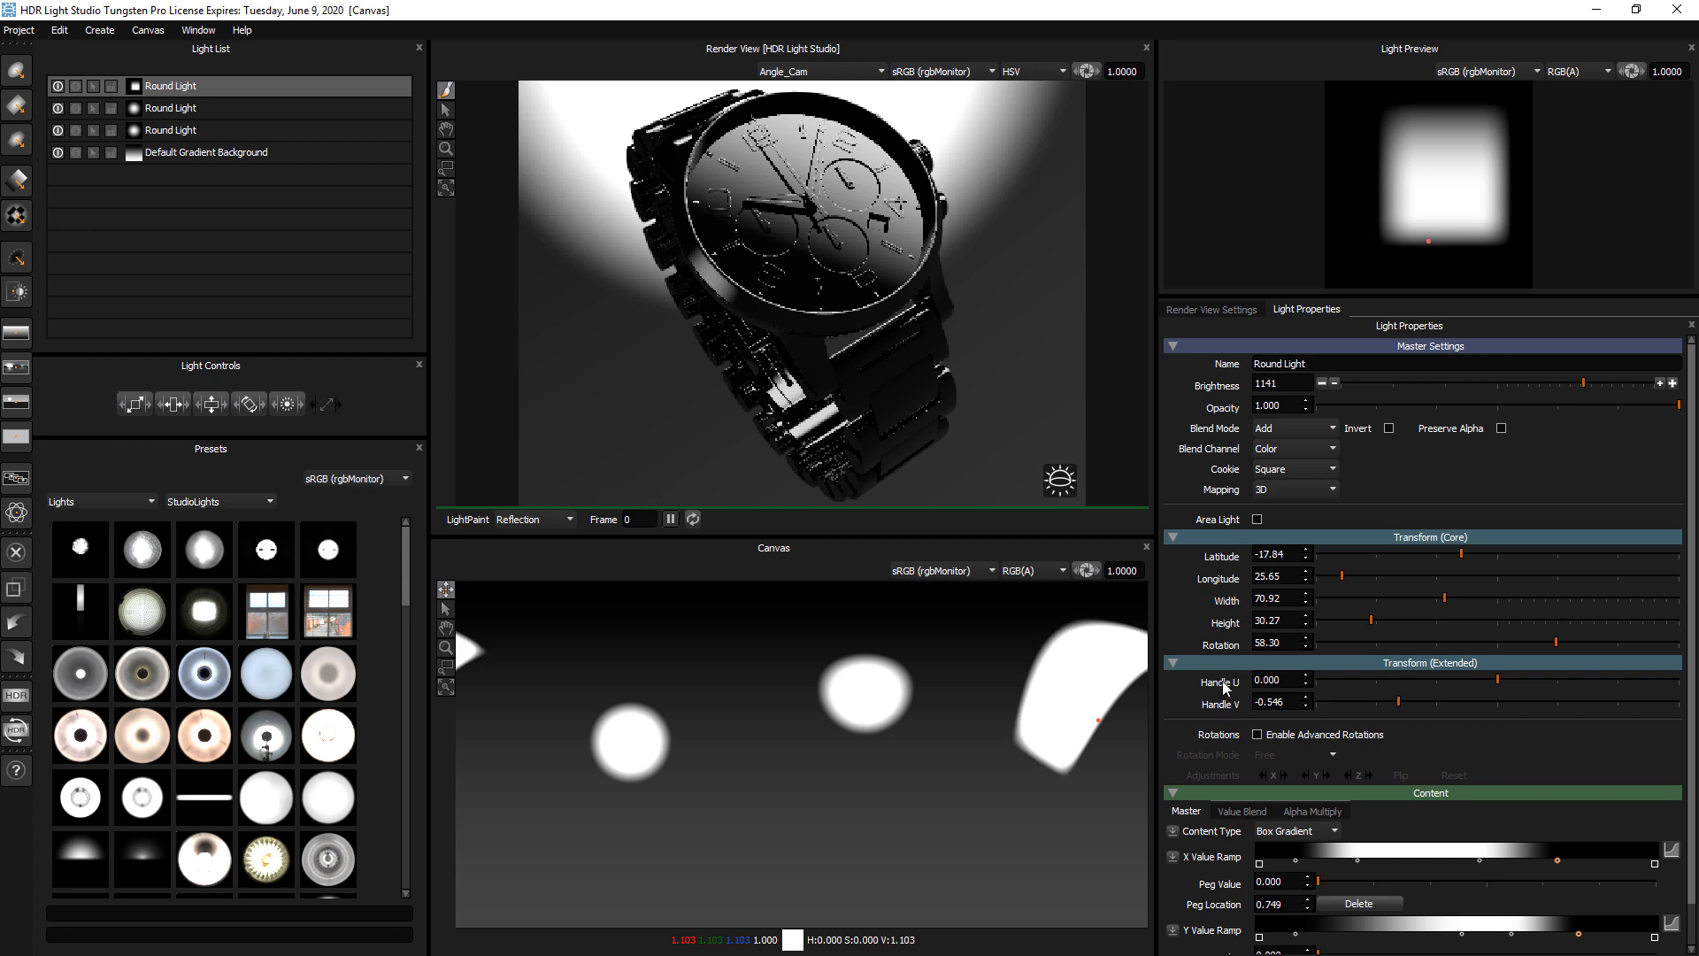
{"action": "double_click", "coordinate": [1226, 706]}
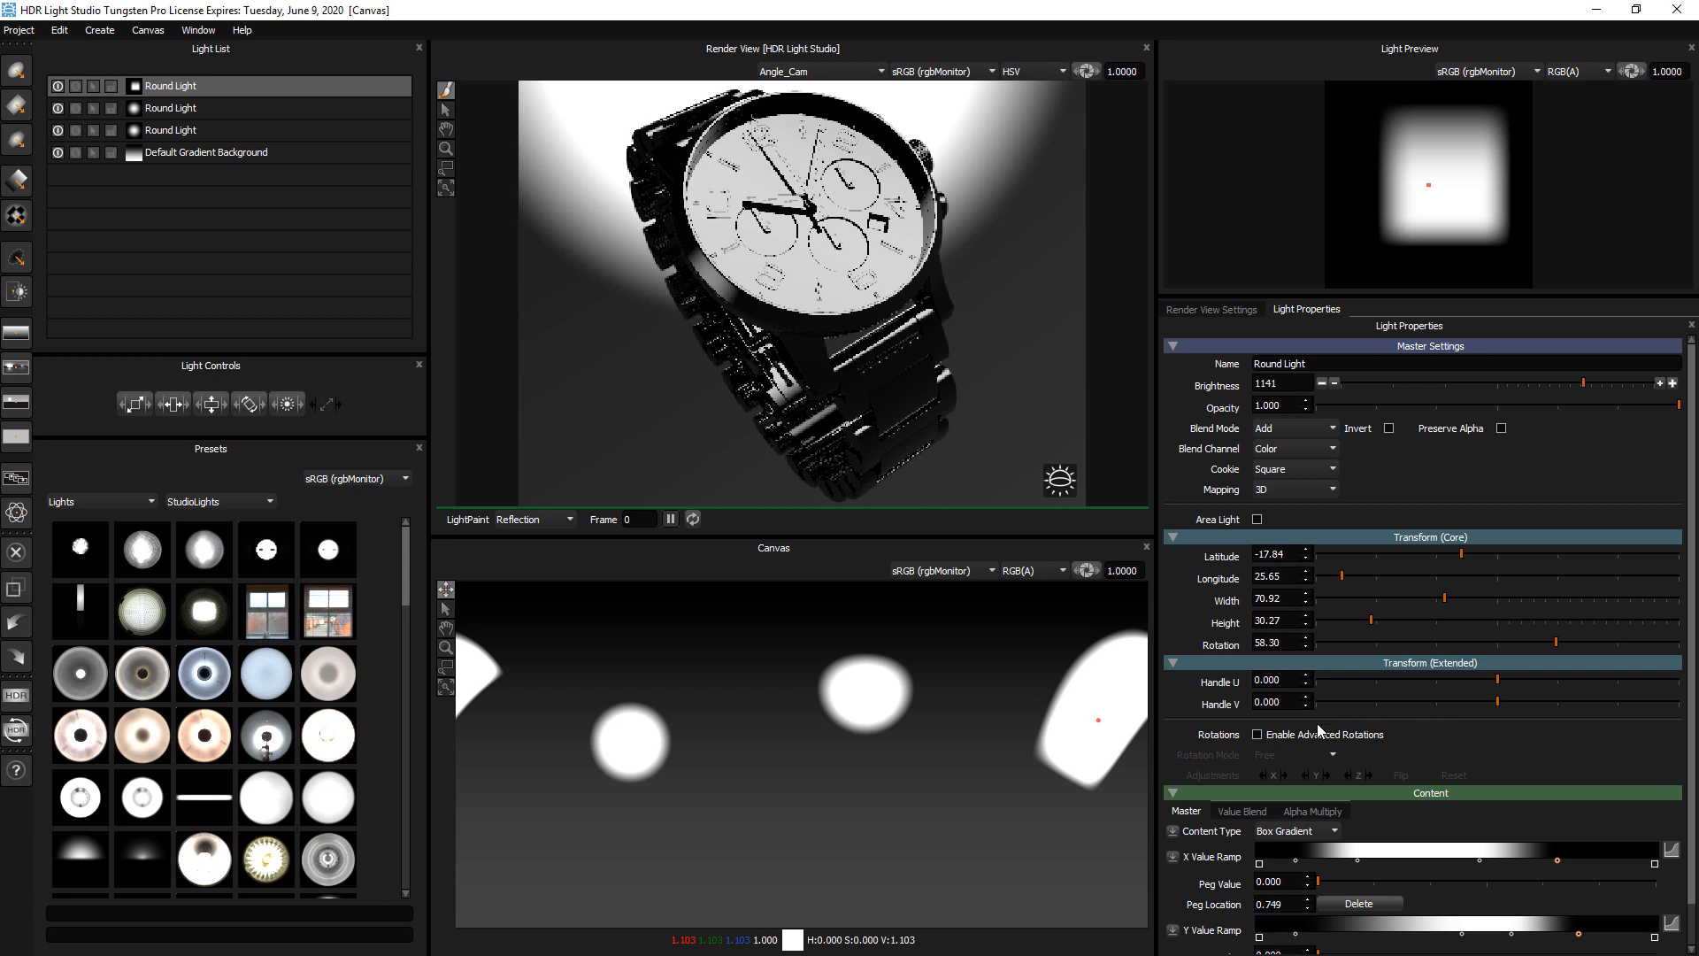
{"action": "left_click", "coordinate": [1294, 741]}
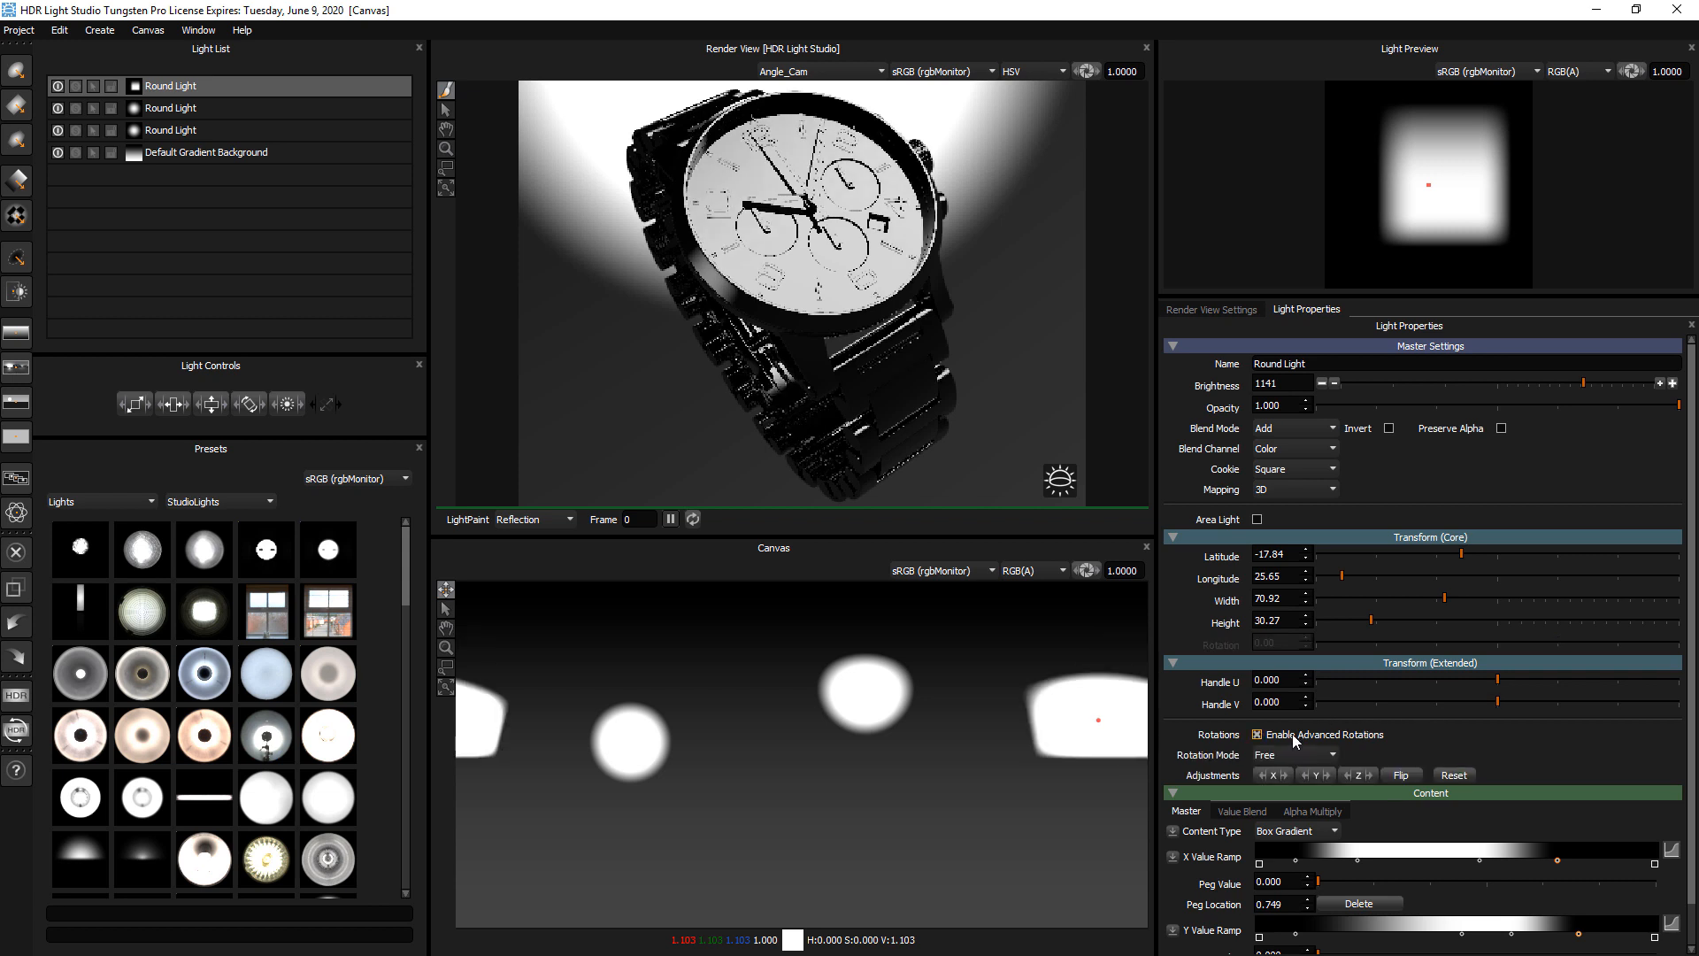
{"action": "left_click_drag", "start_coordinate": [939, 797], "coordinate": [978, 743]}
Set the rotation mode to V-Lock and move the light up to about latitude -48, longitude 80
{"action": "left_click", "coordinate": [1285, 757]}
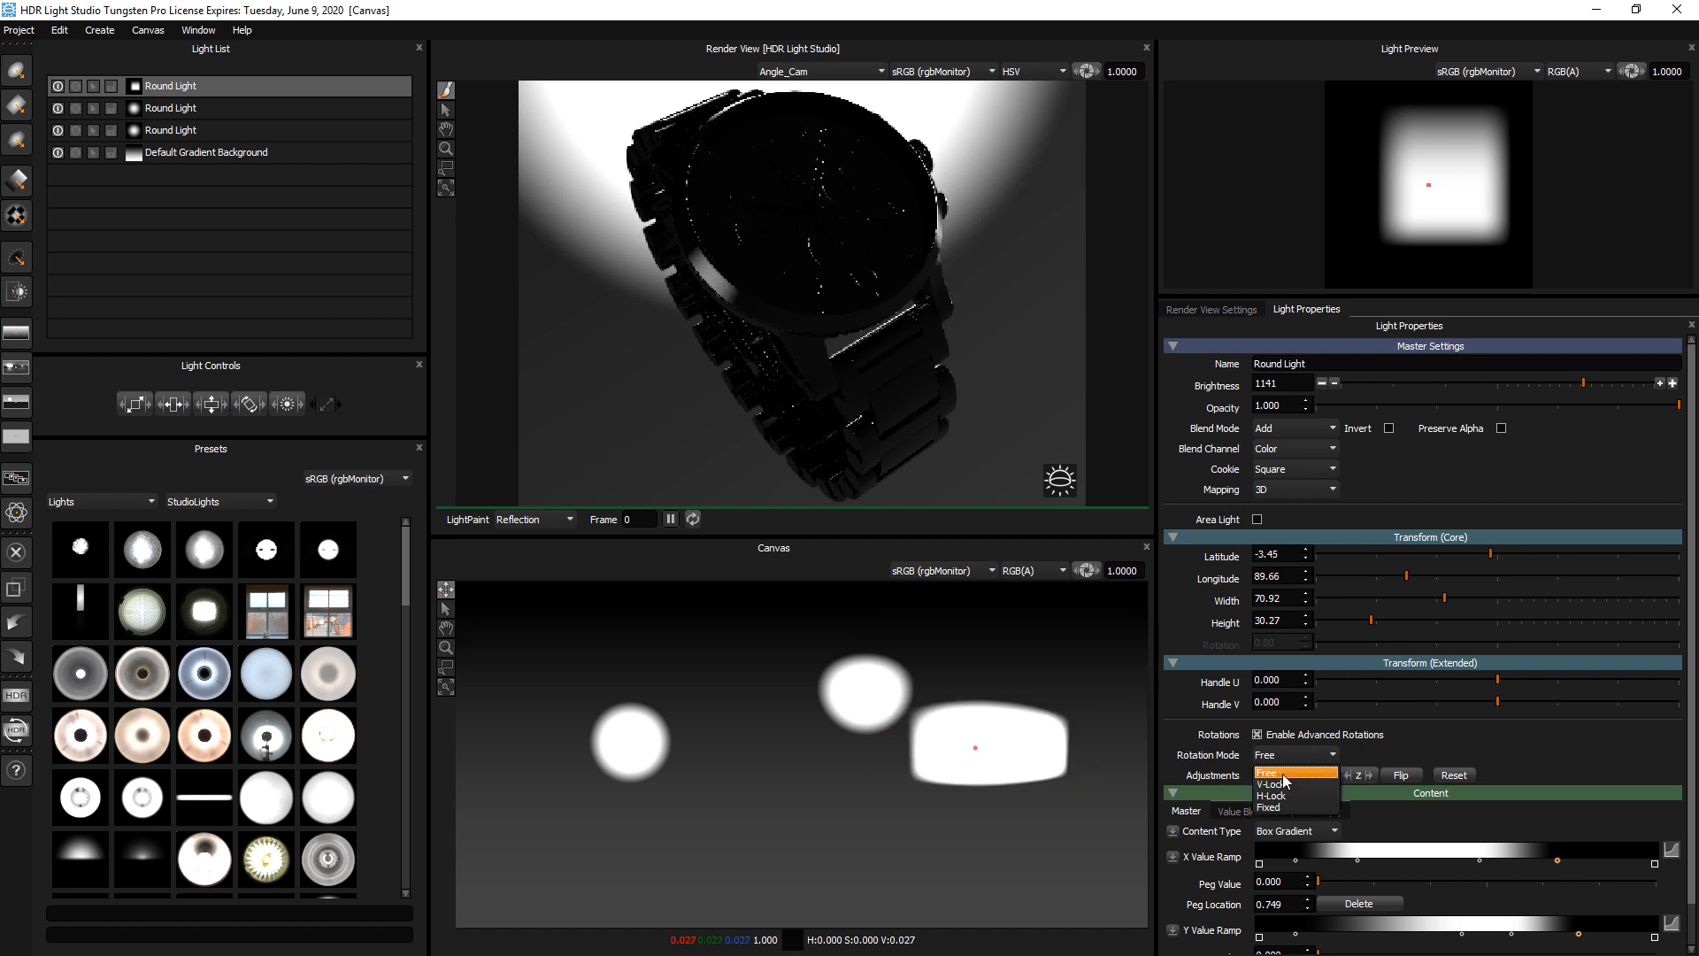
{"action": "left_click", "coordinate": [1272, 784]}
{"action": "mouse_move", "coordinate": [1006, 645]}
{"action": "left_mouse_down"}
{"action": "mouse_move", "coordinate": [986, 863]}
{"action": "mouse_move", "coordinate": [842, 853]}
{"action": "mouse_move", "coordinate": [694, 717]}
{"action": "mouse_move", "coordinate": [713, 637]}
{"action": "mouse_move", "coordinate": [995, 662]}
{"action": "left_mouse_up"}
Switch the rotation mode to H-Lock and move the light down to about latitude 20, longitude 63
{"action": "left_click", "coordinate": [1294, 755]}
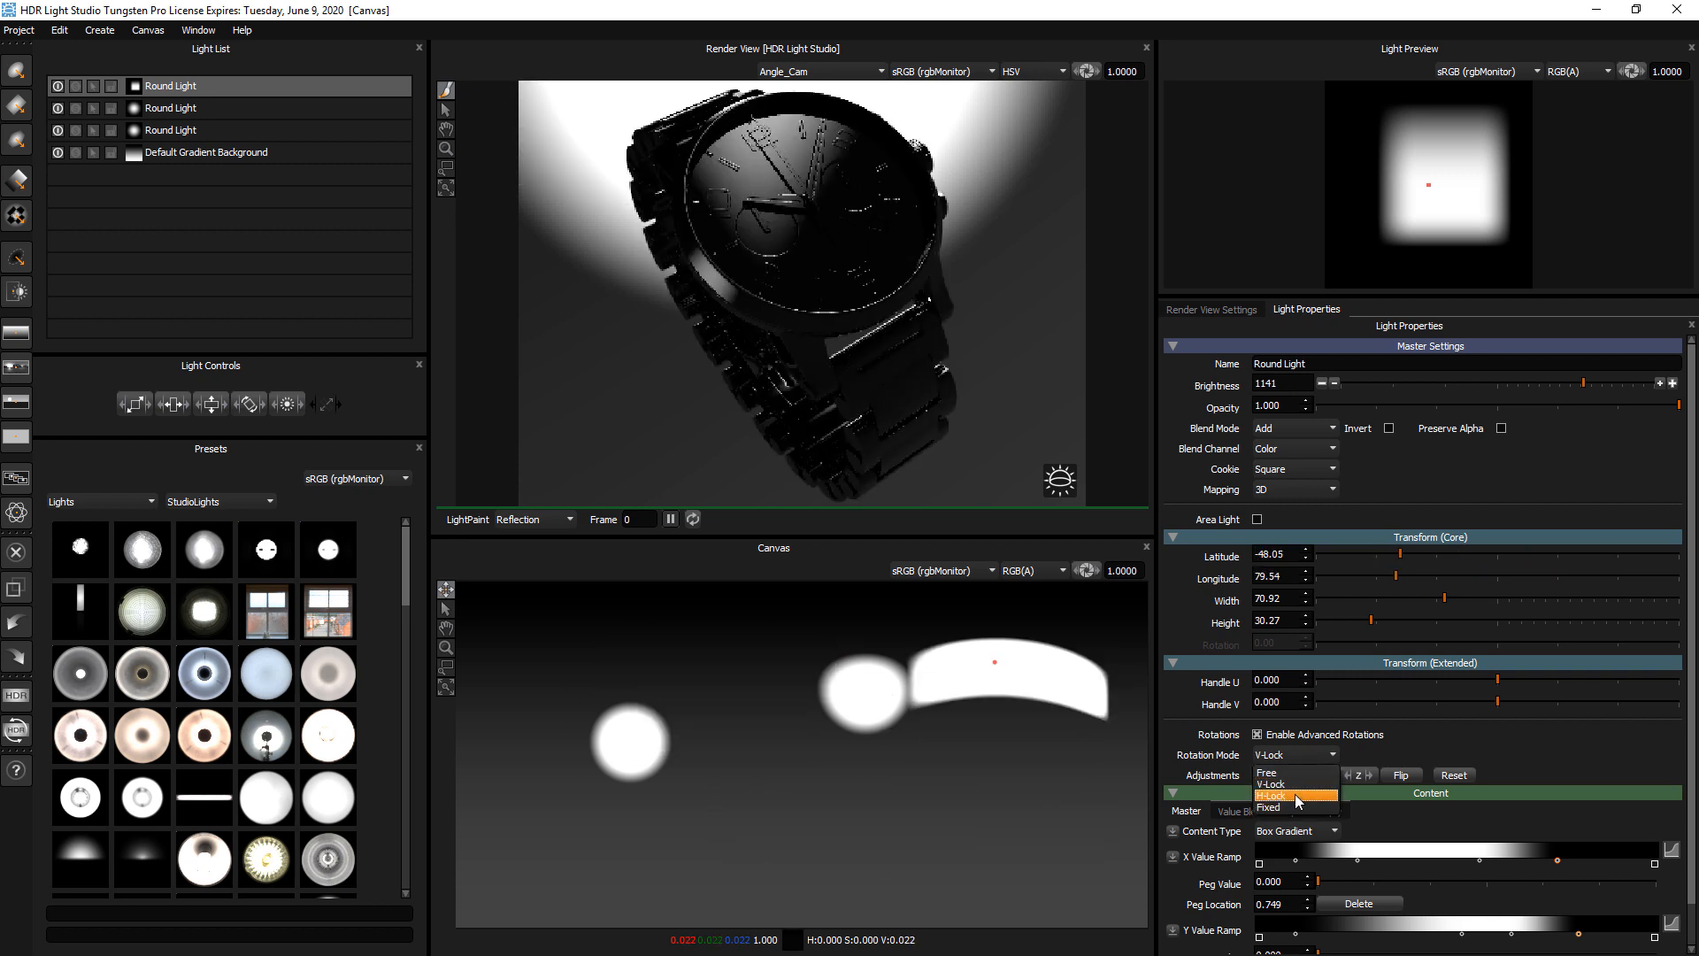
{"action": "left_click", "coordinate": [1298, 796]}
{"action": "left_click_drag", "start_coordinate": [997, 826], "coordinate": [1039, 792]}
Change the rotation mode to Fixed and move the light to about latitude -22, longitude 89
{"action": "left_click", "coordinate": [1294, 754]}
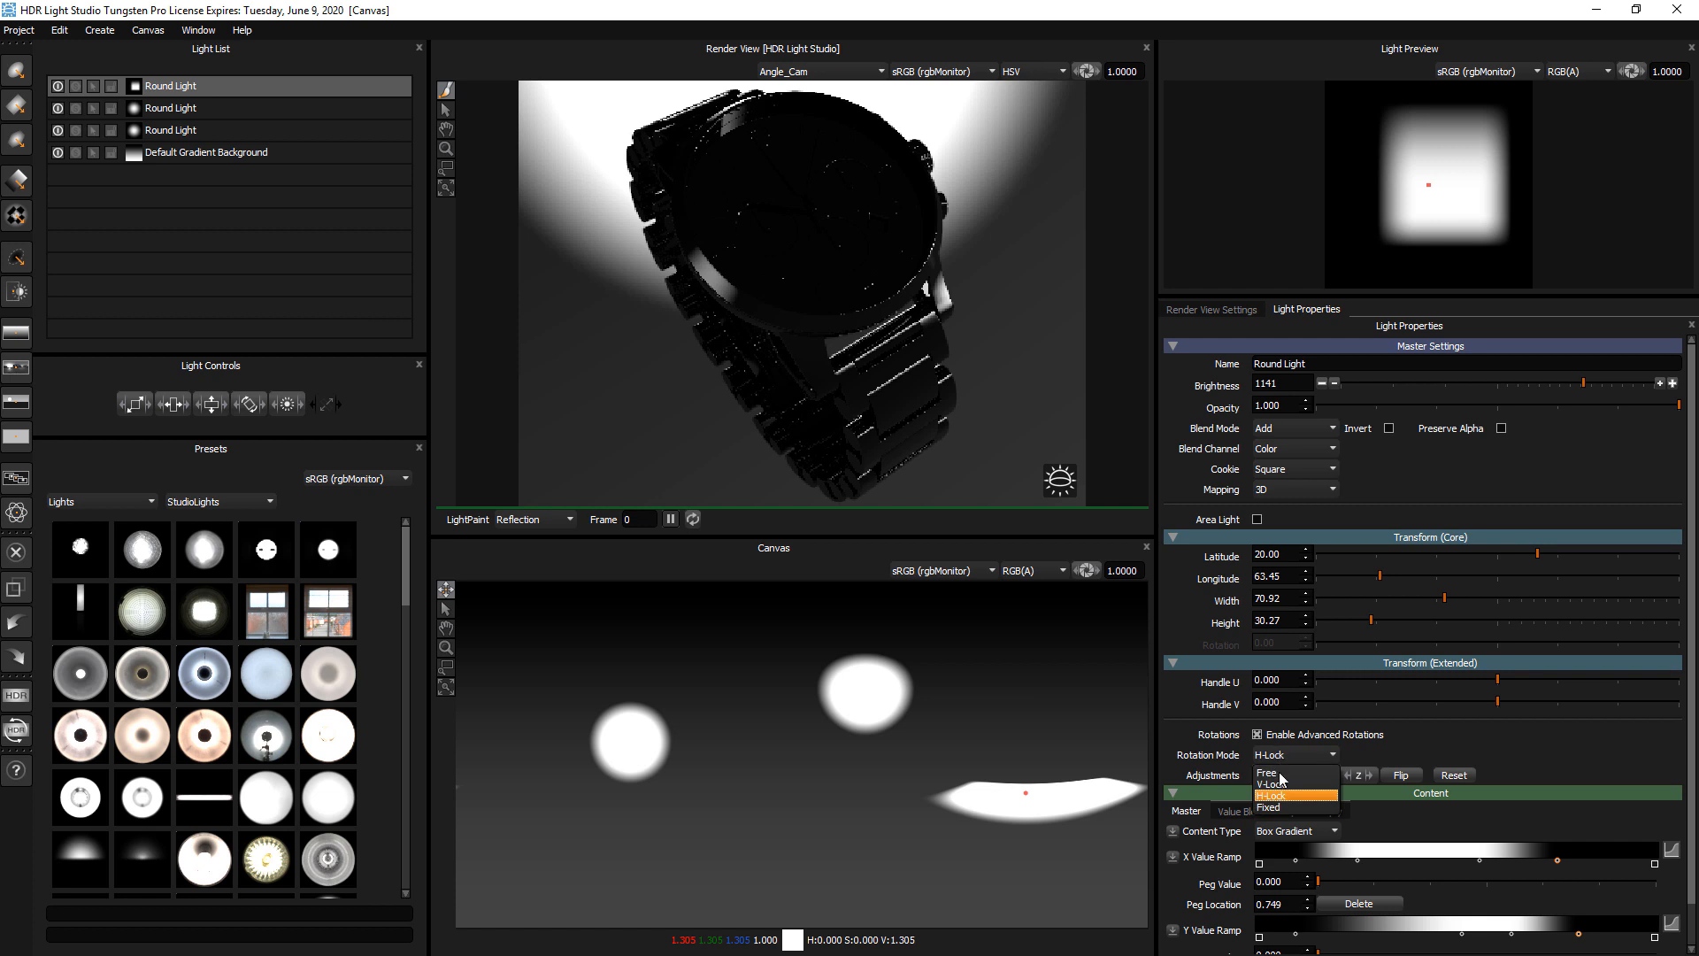
{"action": "left_click", "coordinate": [1283, 807]}
{"action": "left_click_drag", "start_coordinate": [1044, 713], "coordinate": [993, 716]}
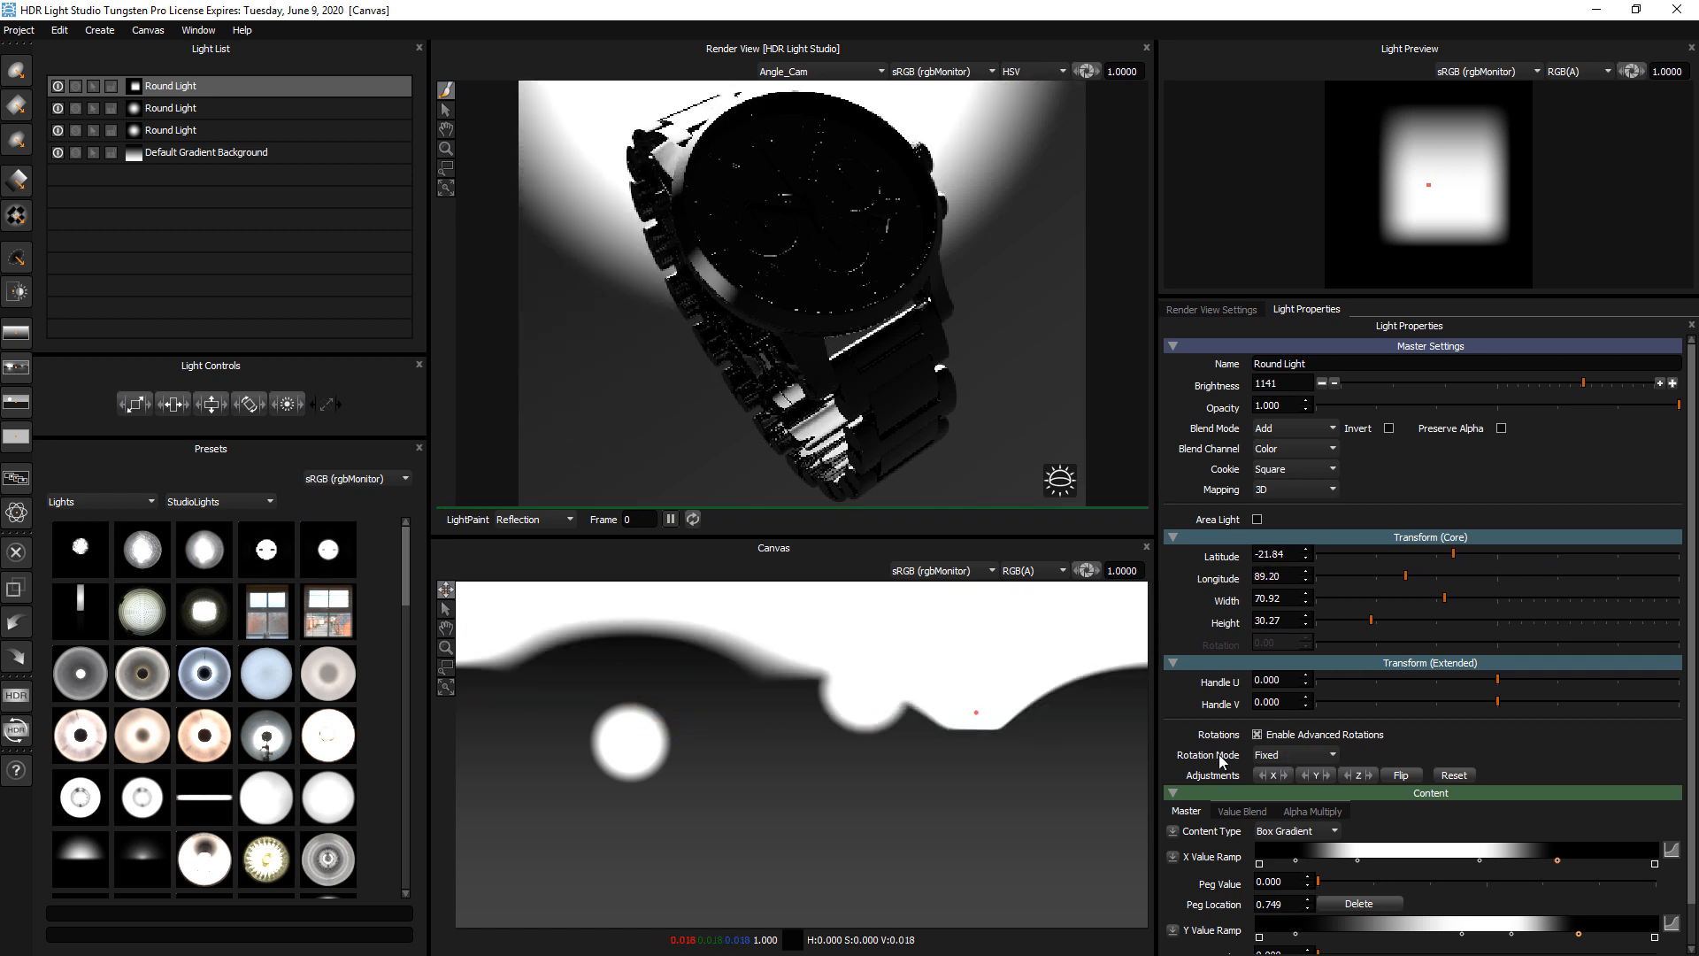
Return the rotation mode to Free and move the light to about latitude -7, longitude 74
{"action": "left_click", "coordinate": [1280, 757]}
{"action": "left_click", "coordinate": [1283, 774]}
{"action": "left_click_drag", "start_coordinate": [978, 725], "coordinate": [1004, 751]}
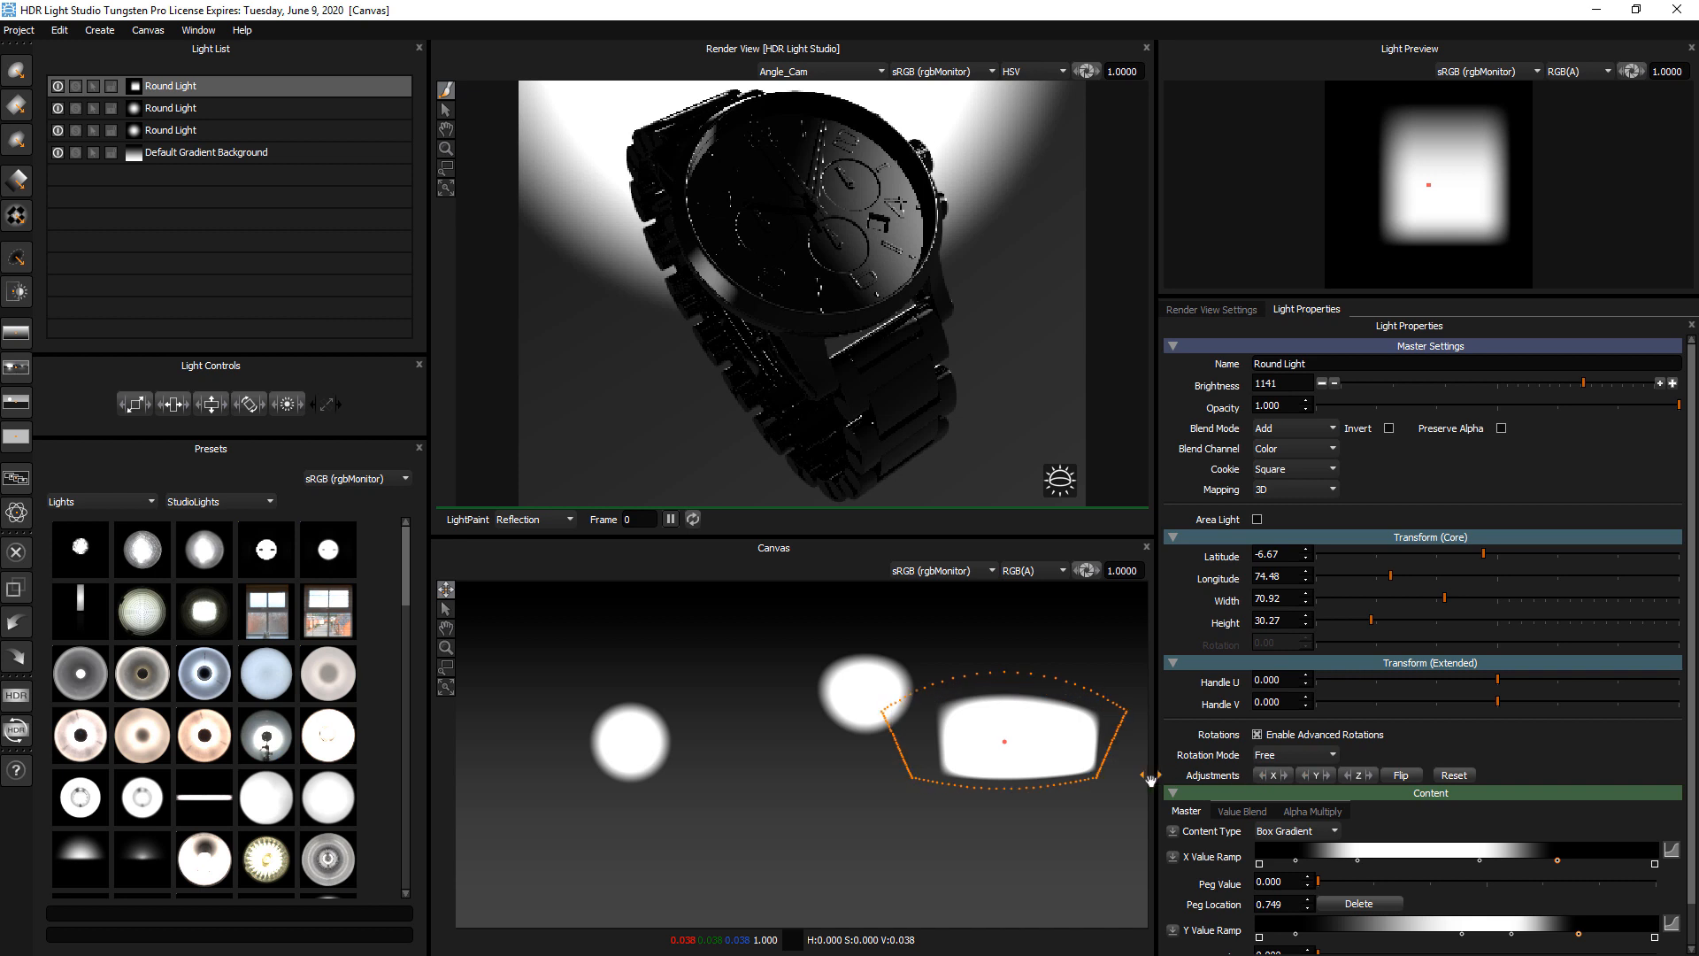
Rotate the light about several axes with the advanced rotation adjustments so it tilts diagonally on the canvas
{"action": "left_click_drag", "start_coordinate": [1316, 779], "coordinate": [1521, 785]}
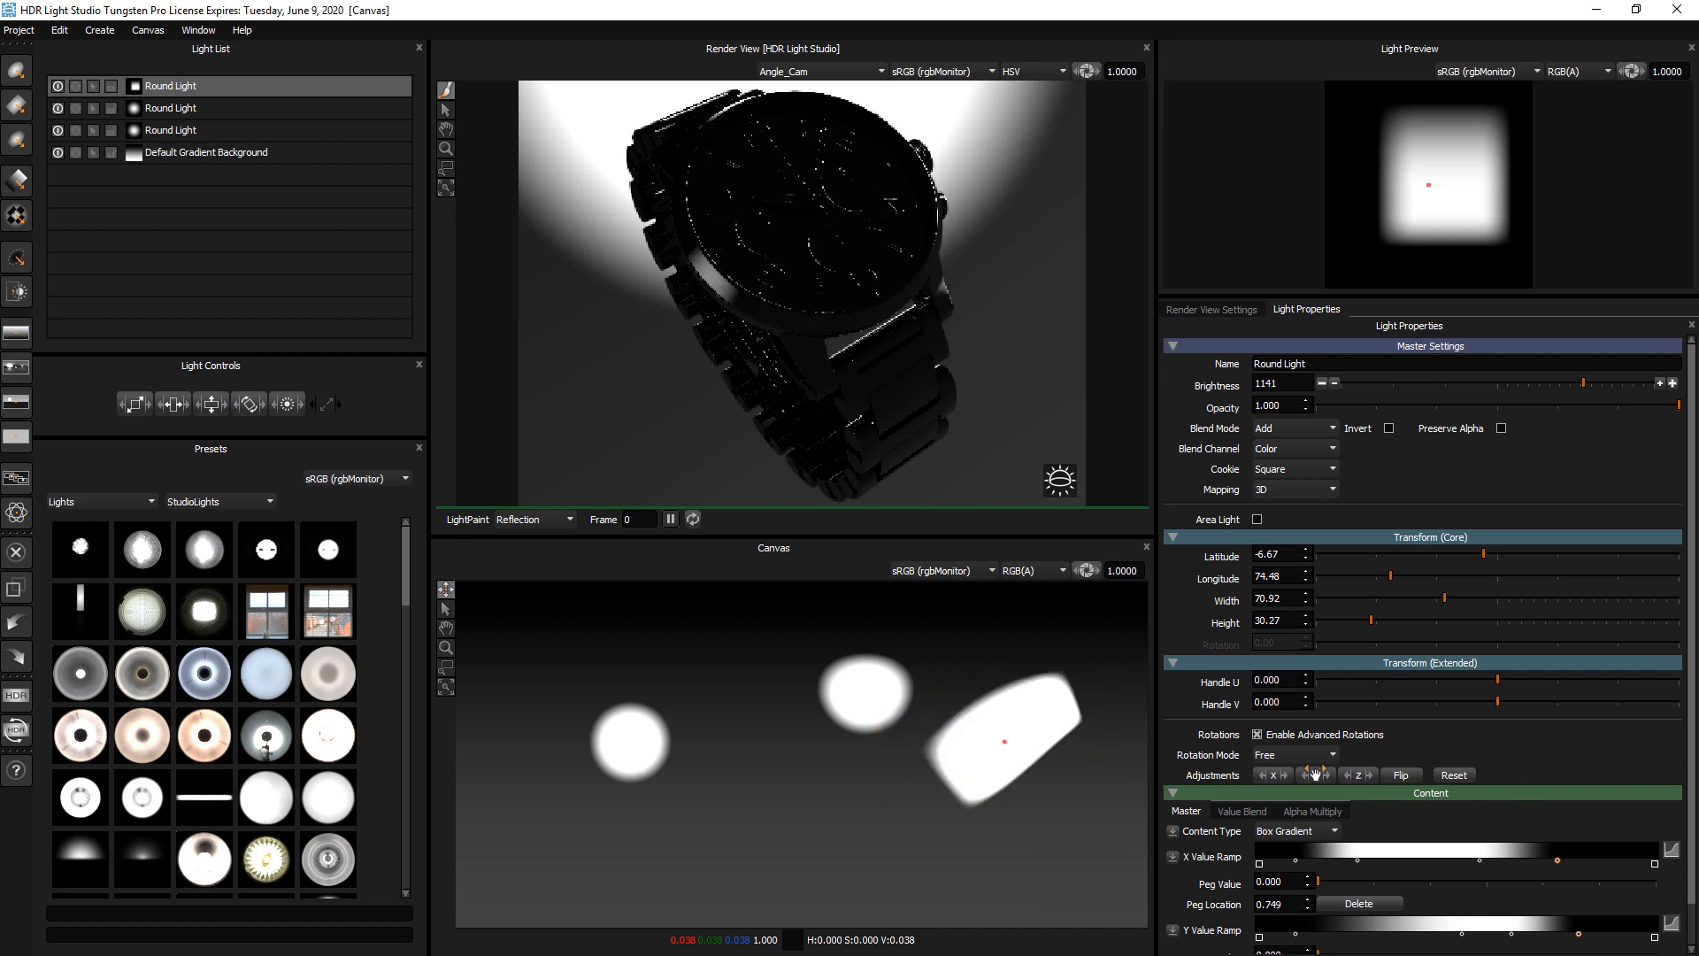
{"action": "left_click_drag", "start_coordinate": [1330, 780], "coordinate": [1403, 782]}
{"action": "left_click_drag", "start_coordinate": [1273, 781], "coordinate": [1345, 782]}
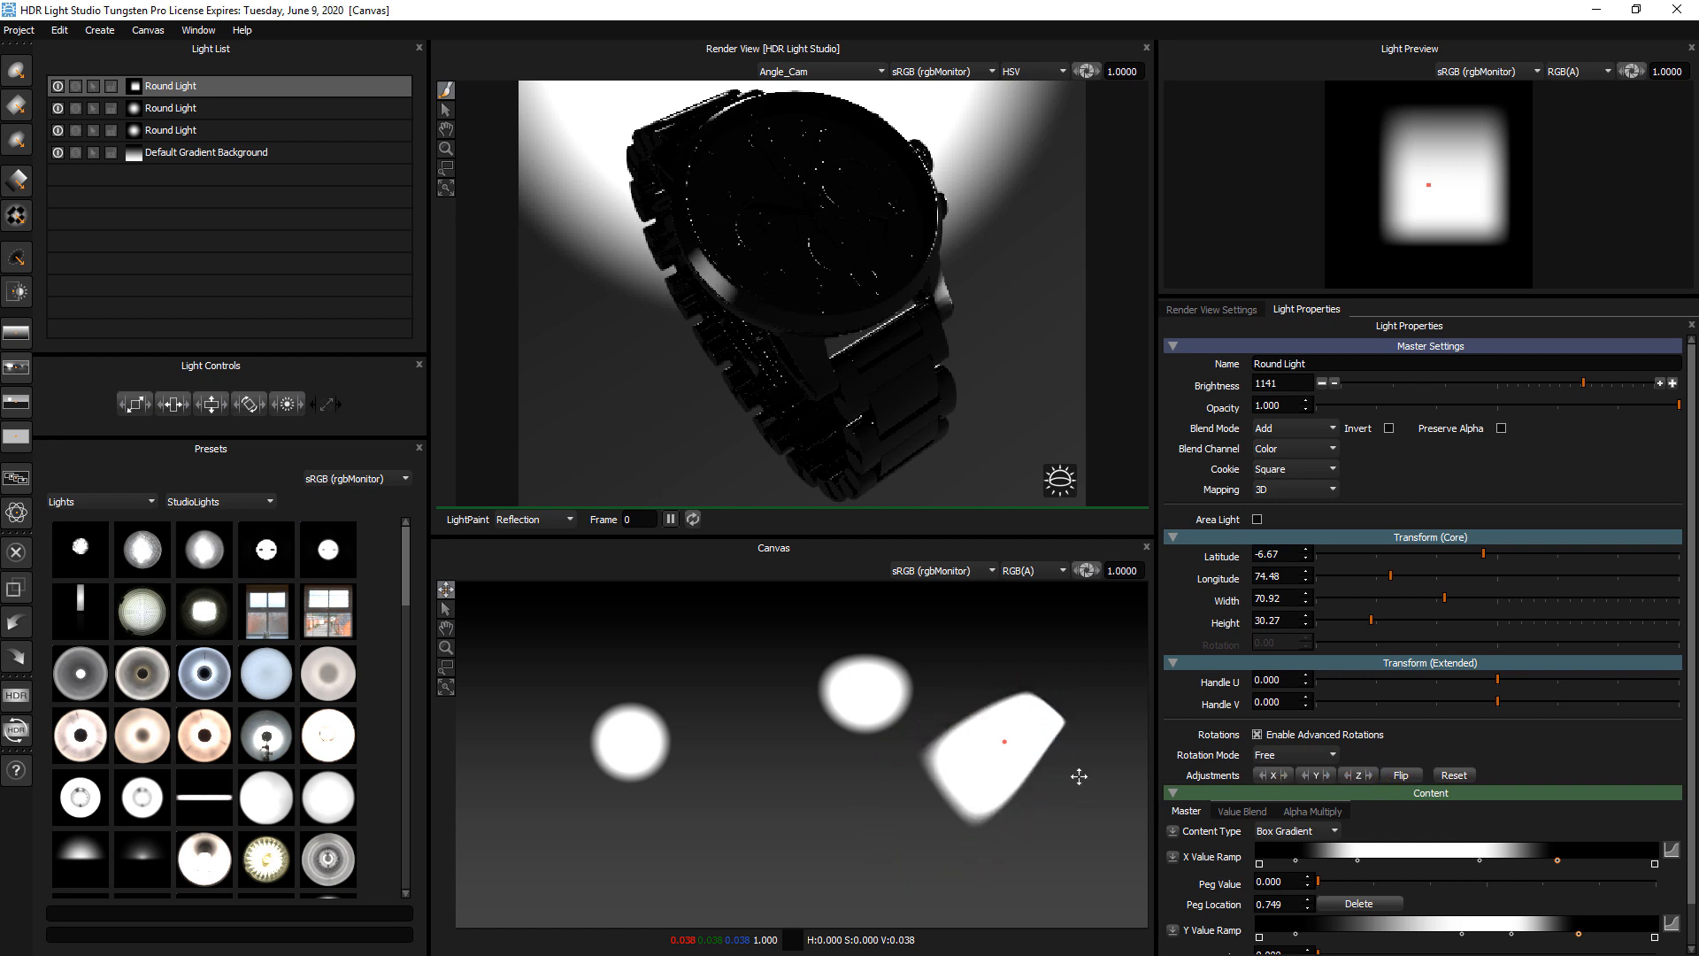
Move the light to about latitude -11, longitude 91, and reset its advanced rotation adjustments
{"action": "left_click_drag", "start_coordinate": [1037, 721], "coordinate": [970, 729]}
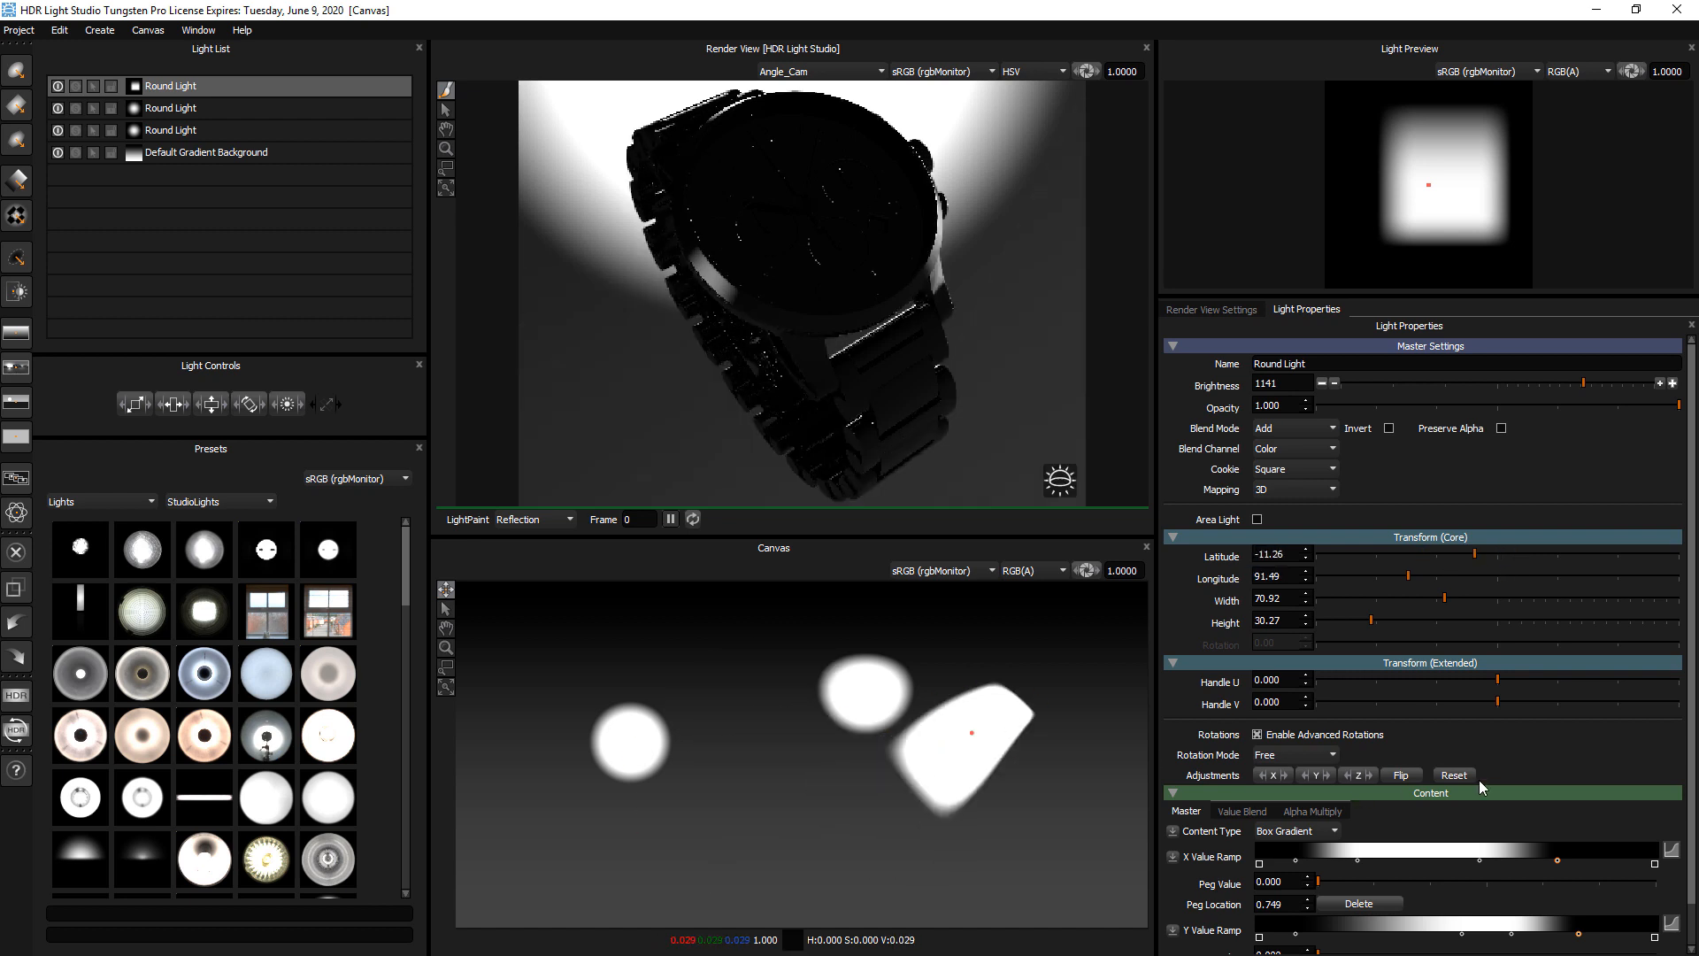
{"action": "left_click", "coordinate": [1454, 775]}
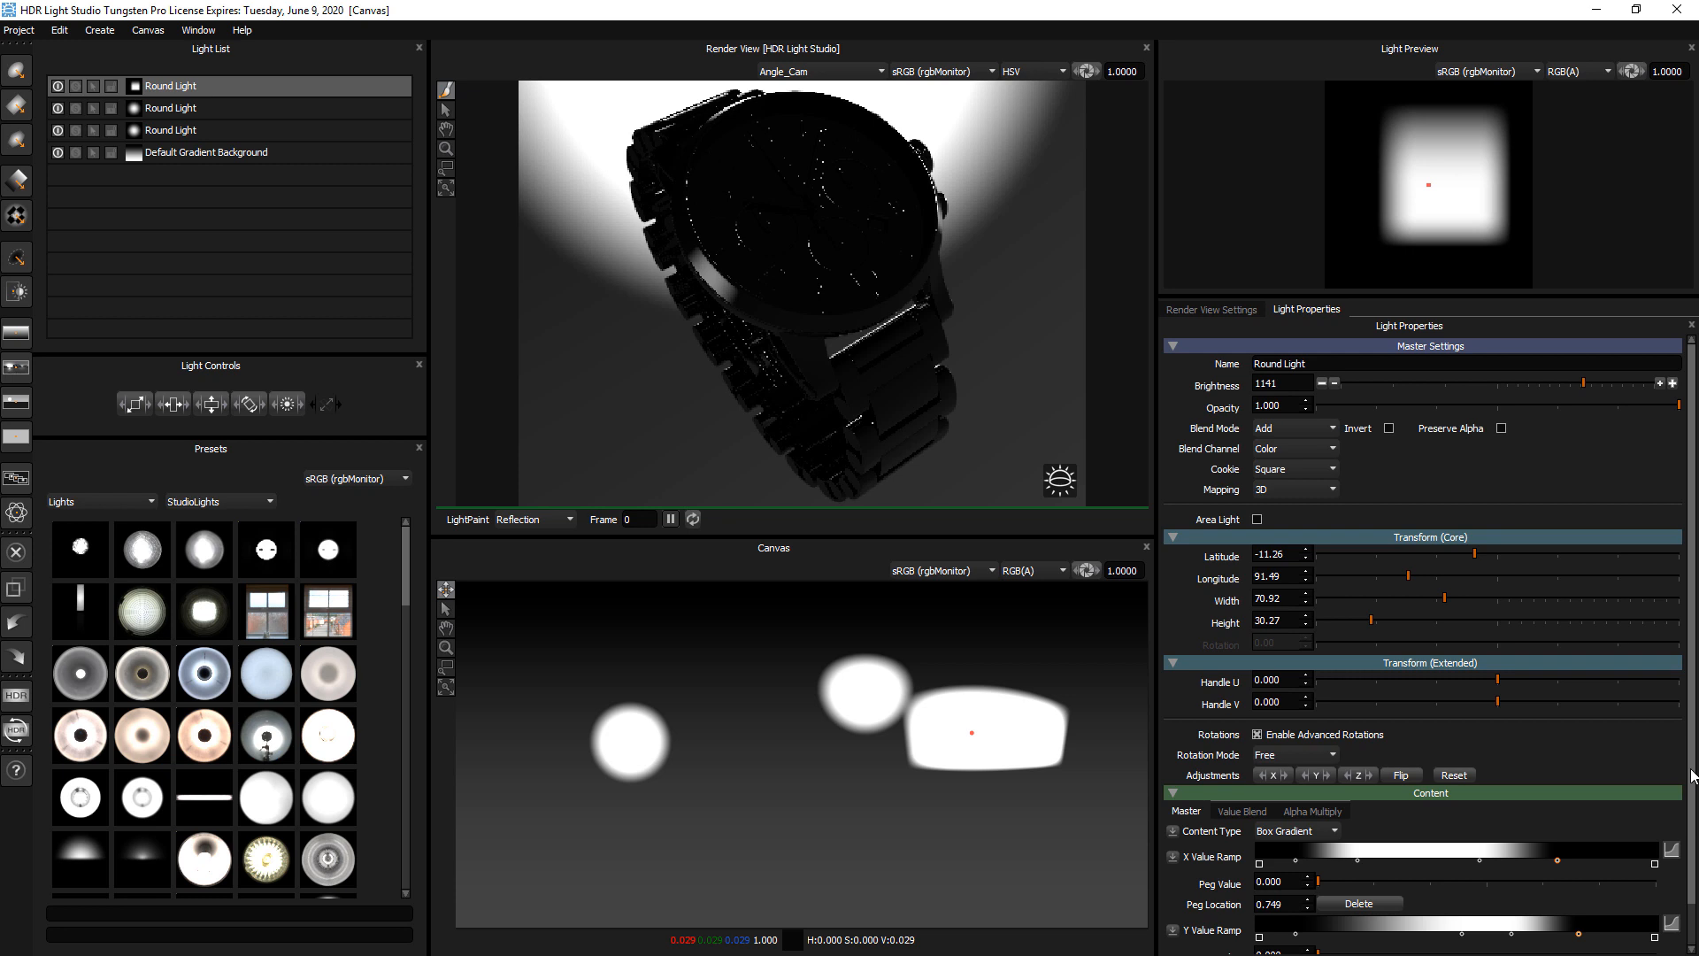
{"action": "scroll", "coordinate": [1692, 775], "scroll_direction": "down", "scroll_amount": 2}
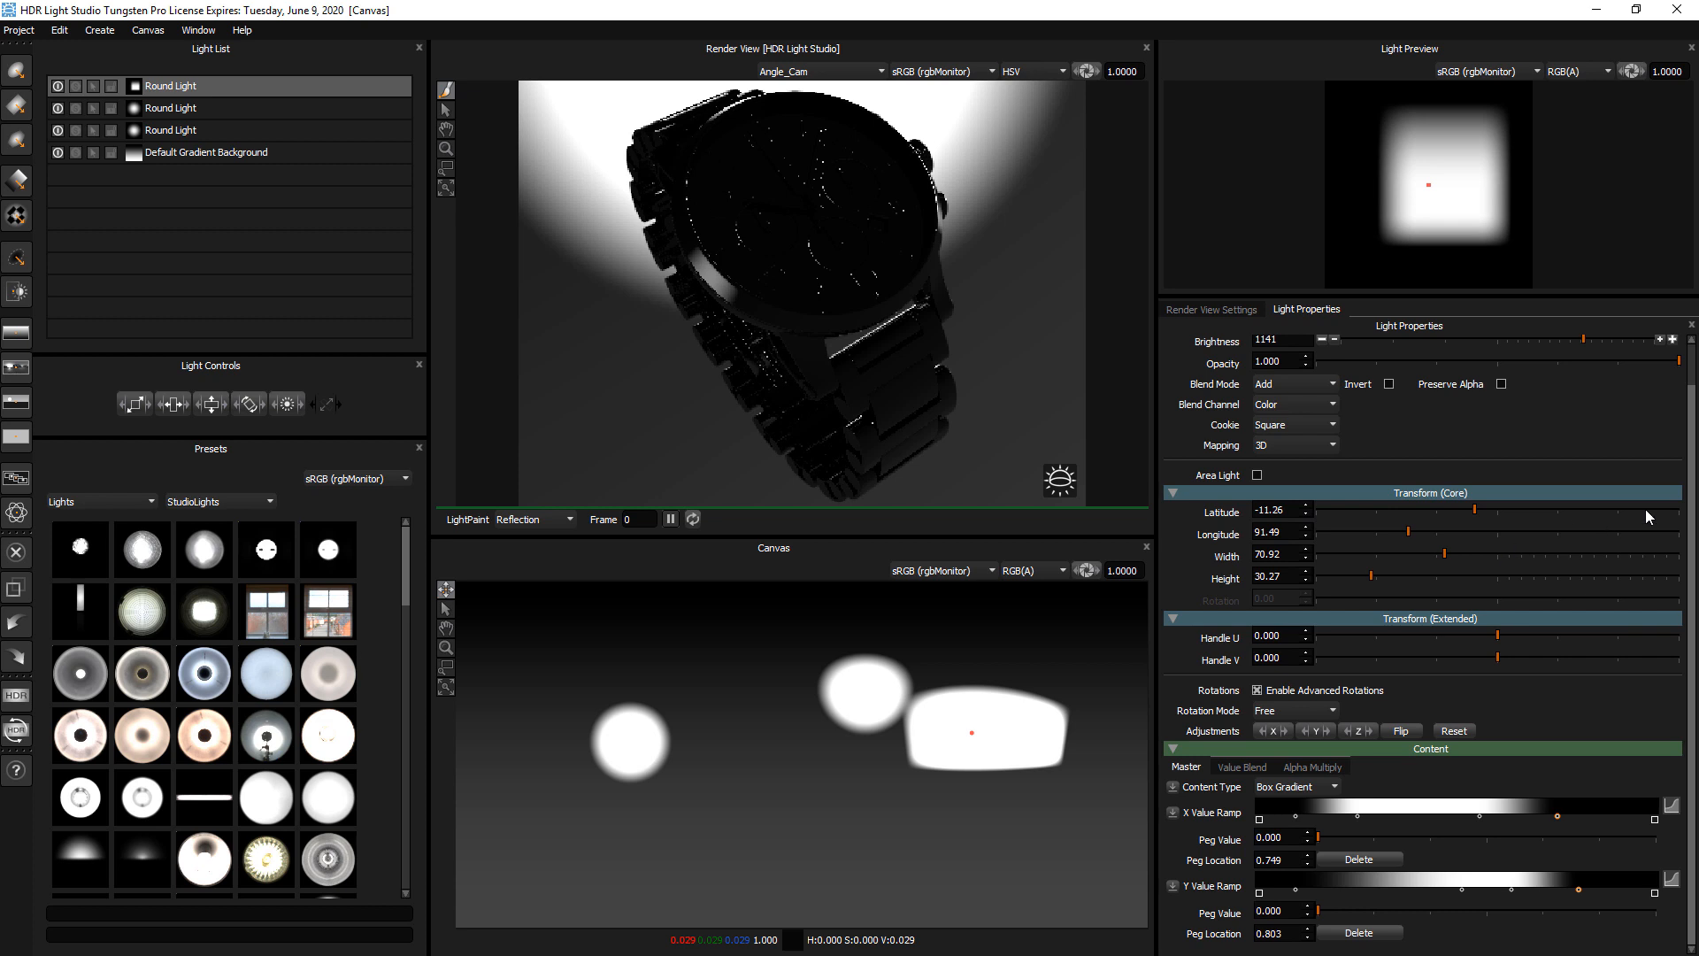
Set the square light's brightness to 261, try higher and lower levels in full-stop increments, and finish at 131
{"action": "scroll", "coordinate": [1560, 354], "scroll_direction": "up", "scroll_amount": 2}
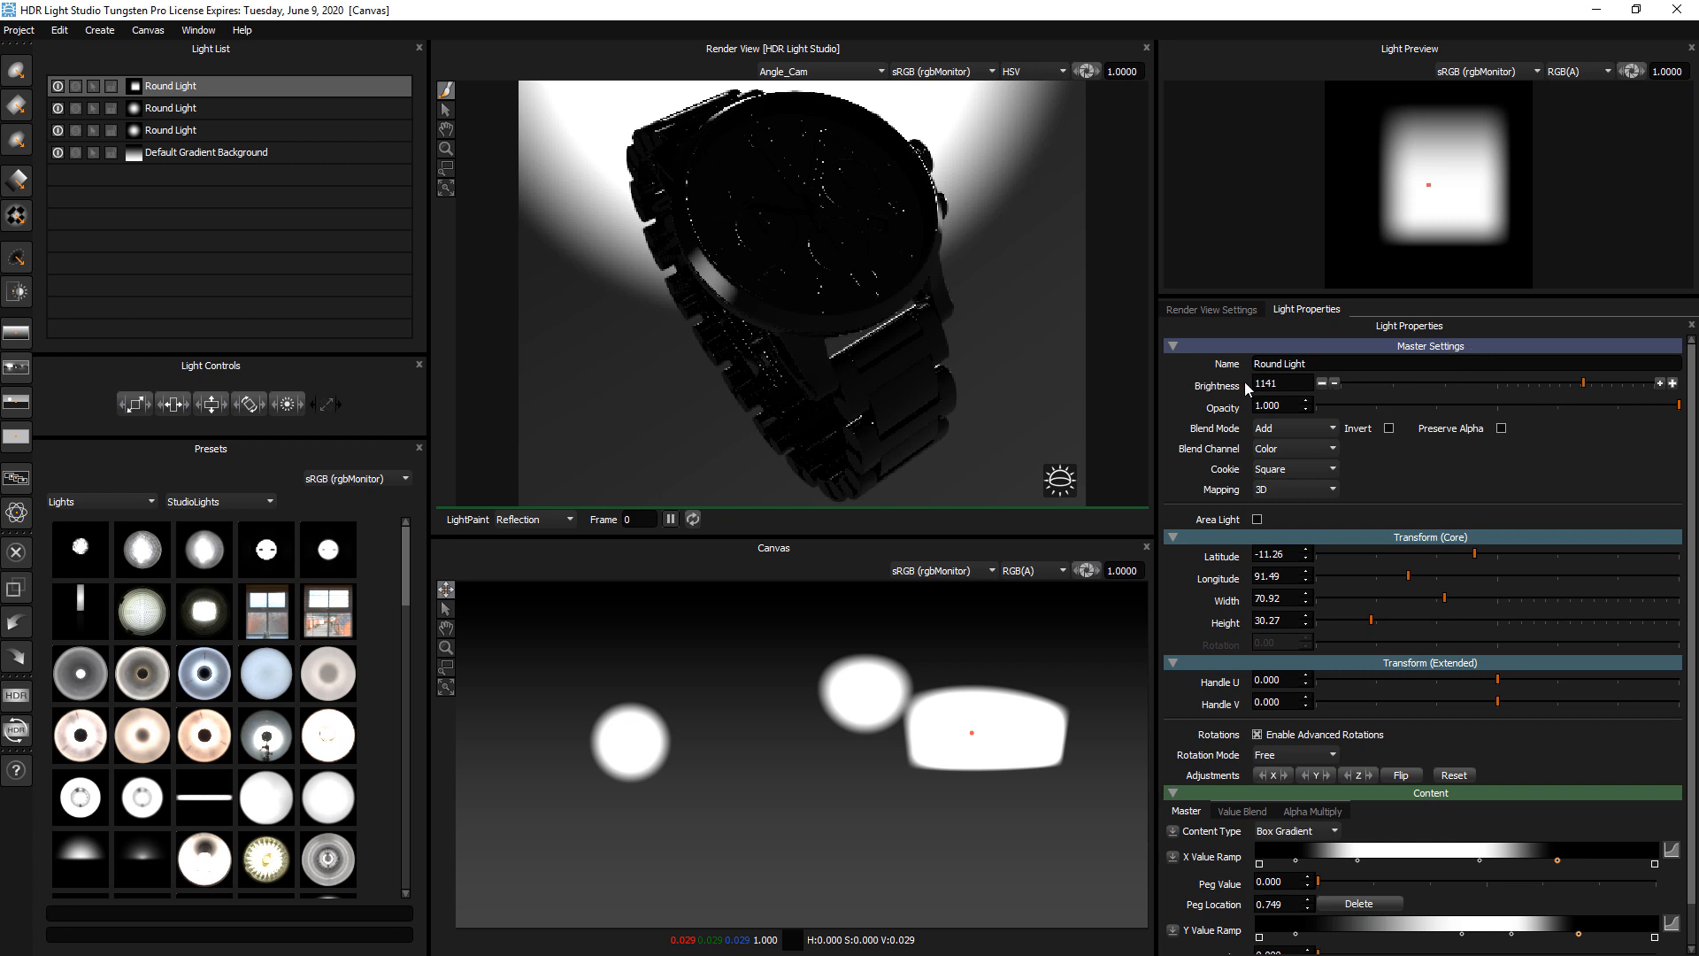
{"action": "left_click_drag", "start_coordinate": [1368, 386], "coordinate": [1511, 384]}
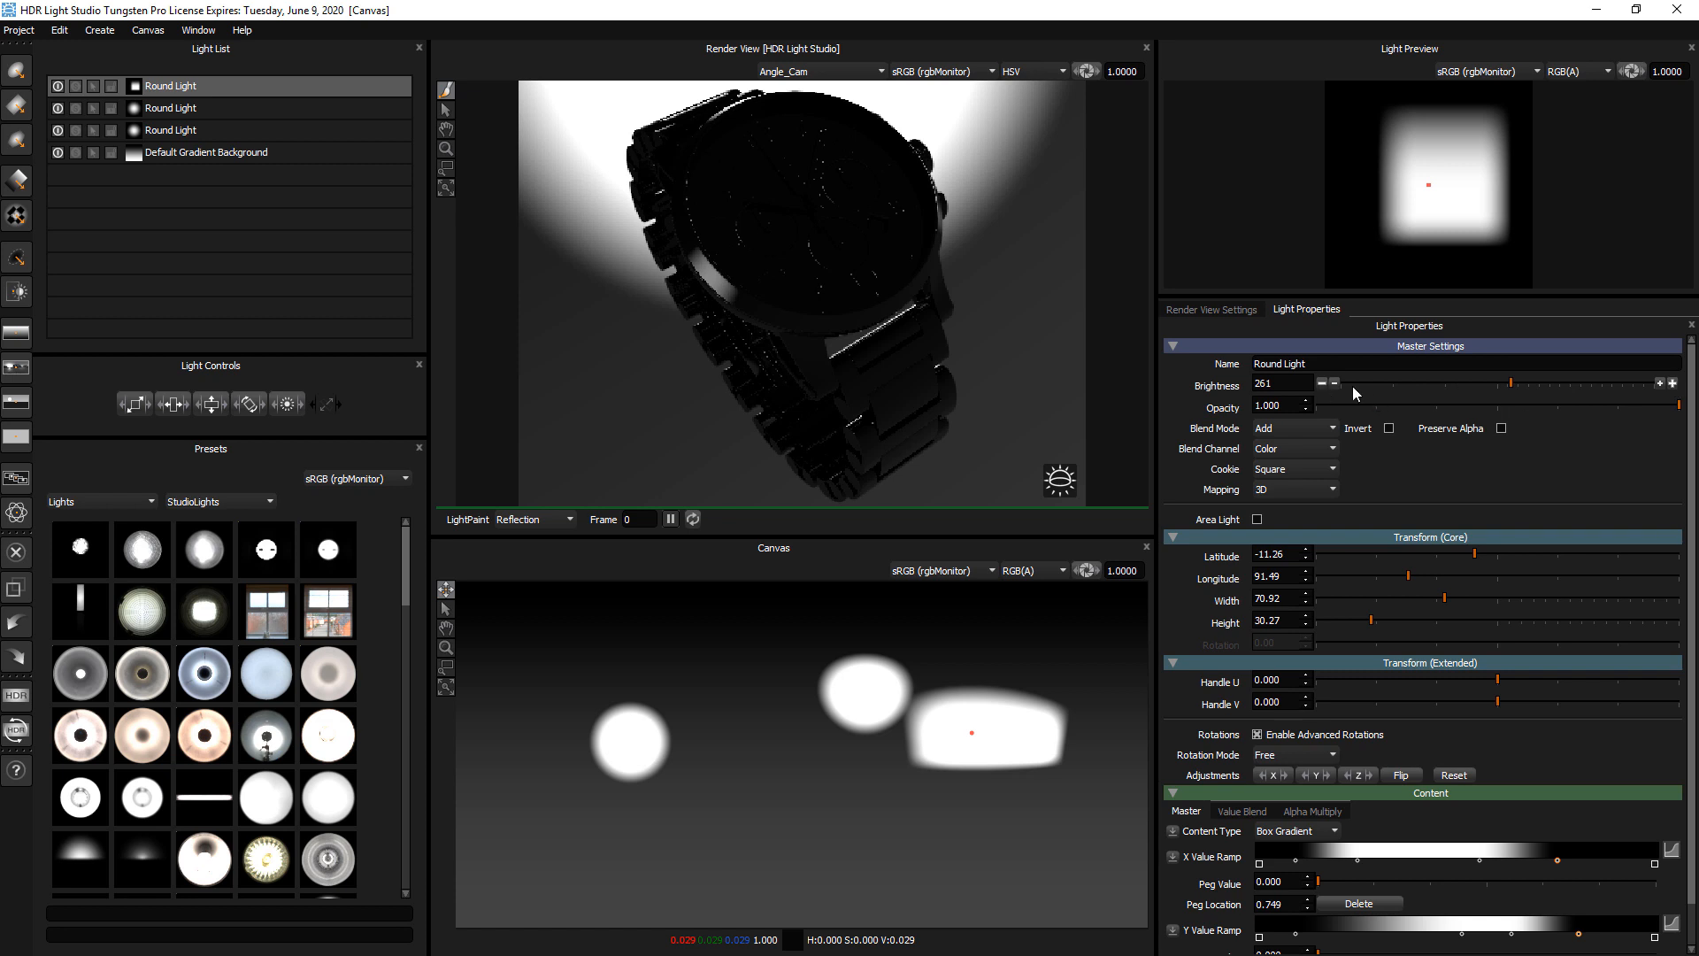
{"action": "left_click", "coordinate": [1673, 384]}
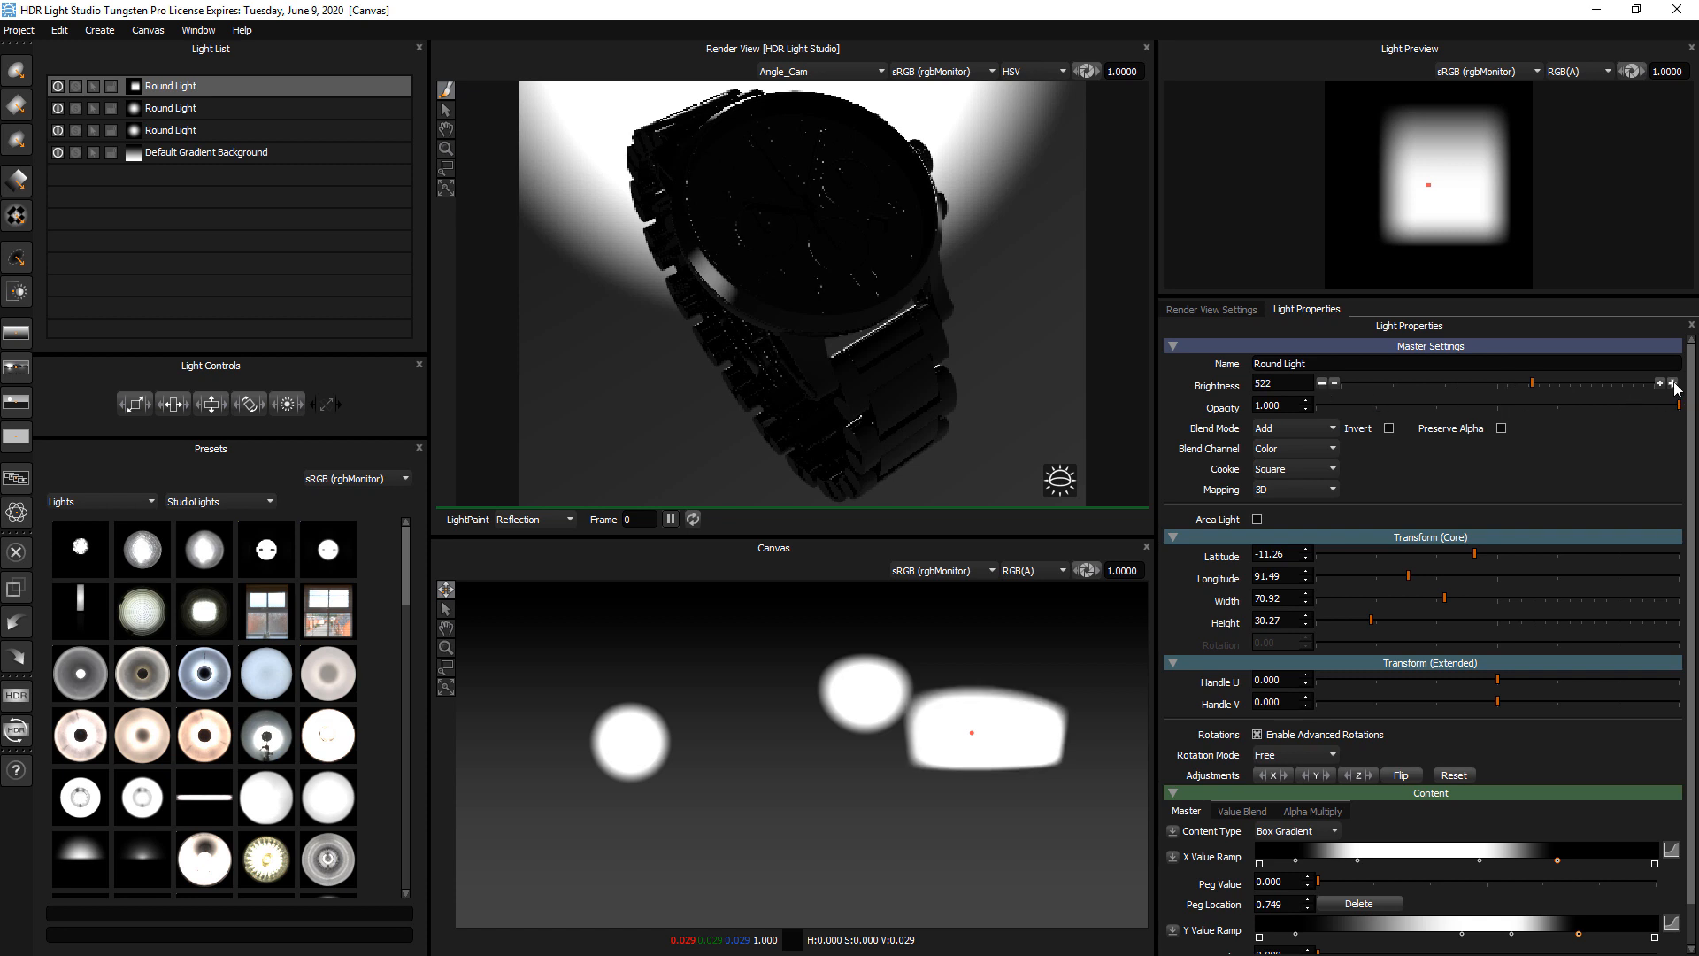
{"action": "left_click", "coordinate": [1324, 386]}
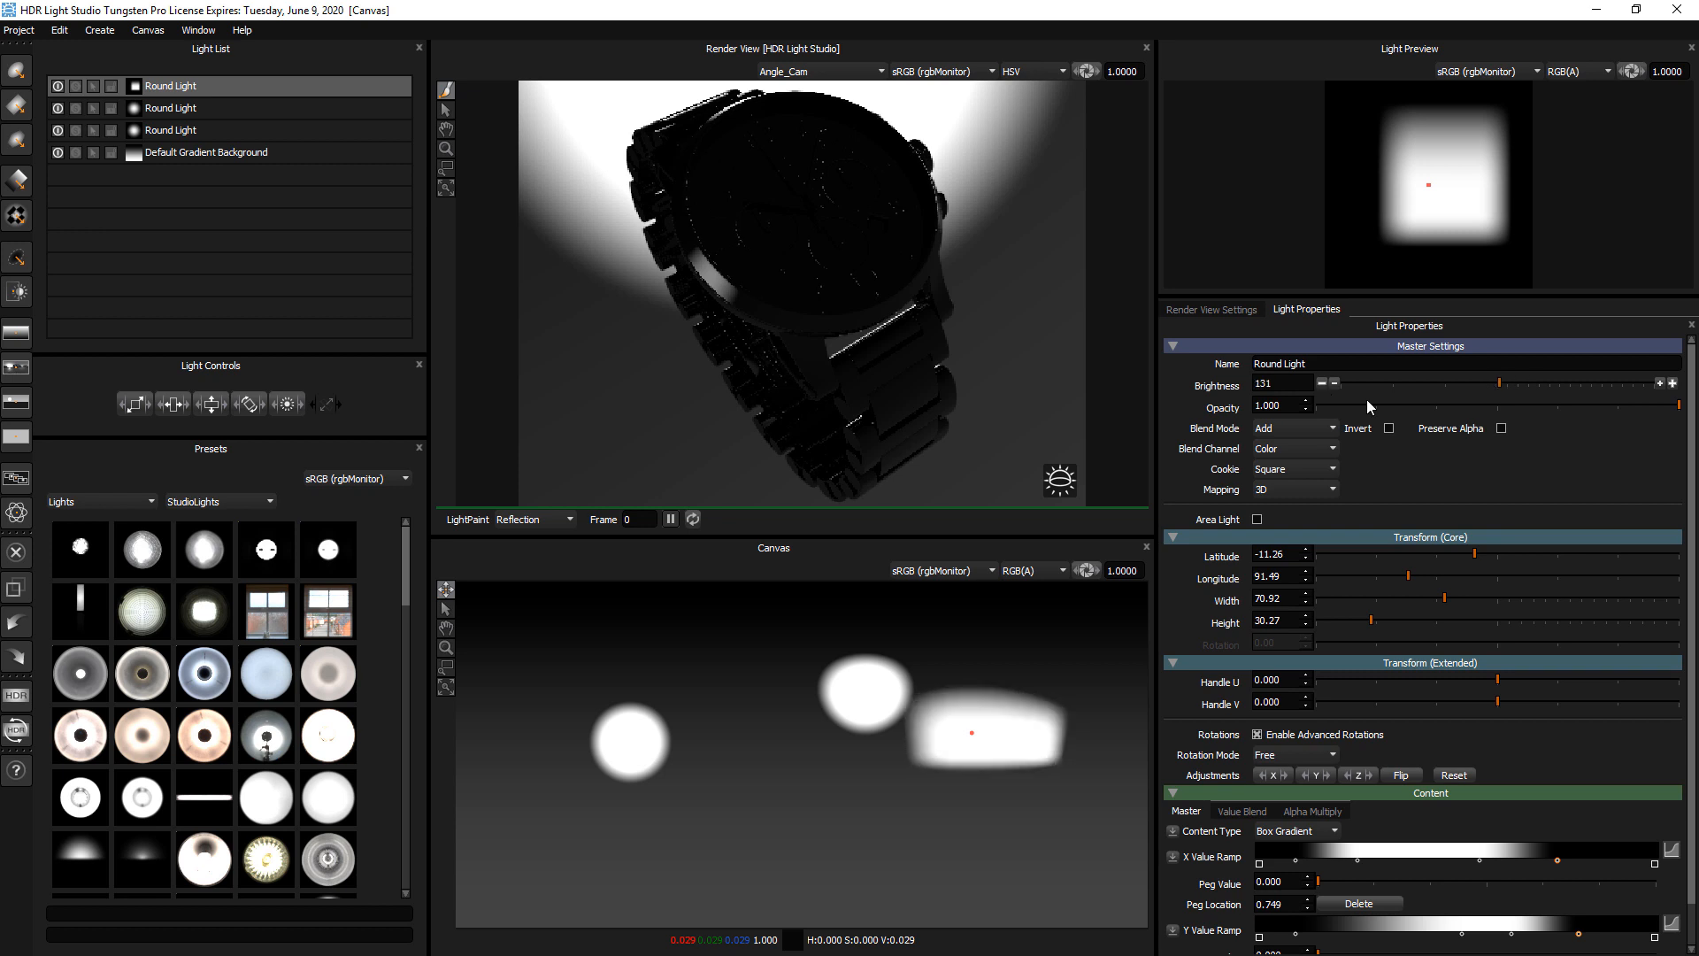
{"action": "left_click", "coordinate": [1673, 385]}
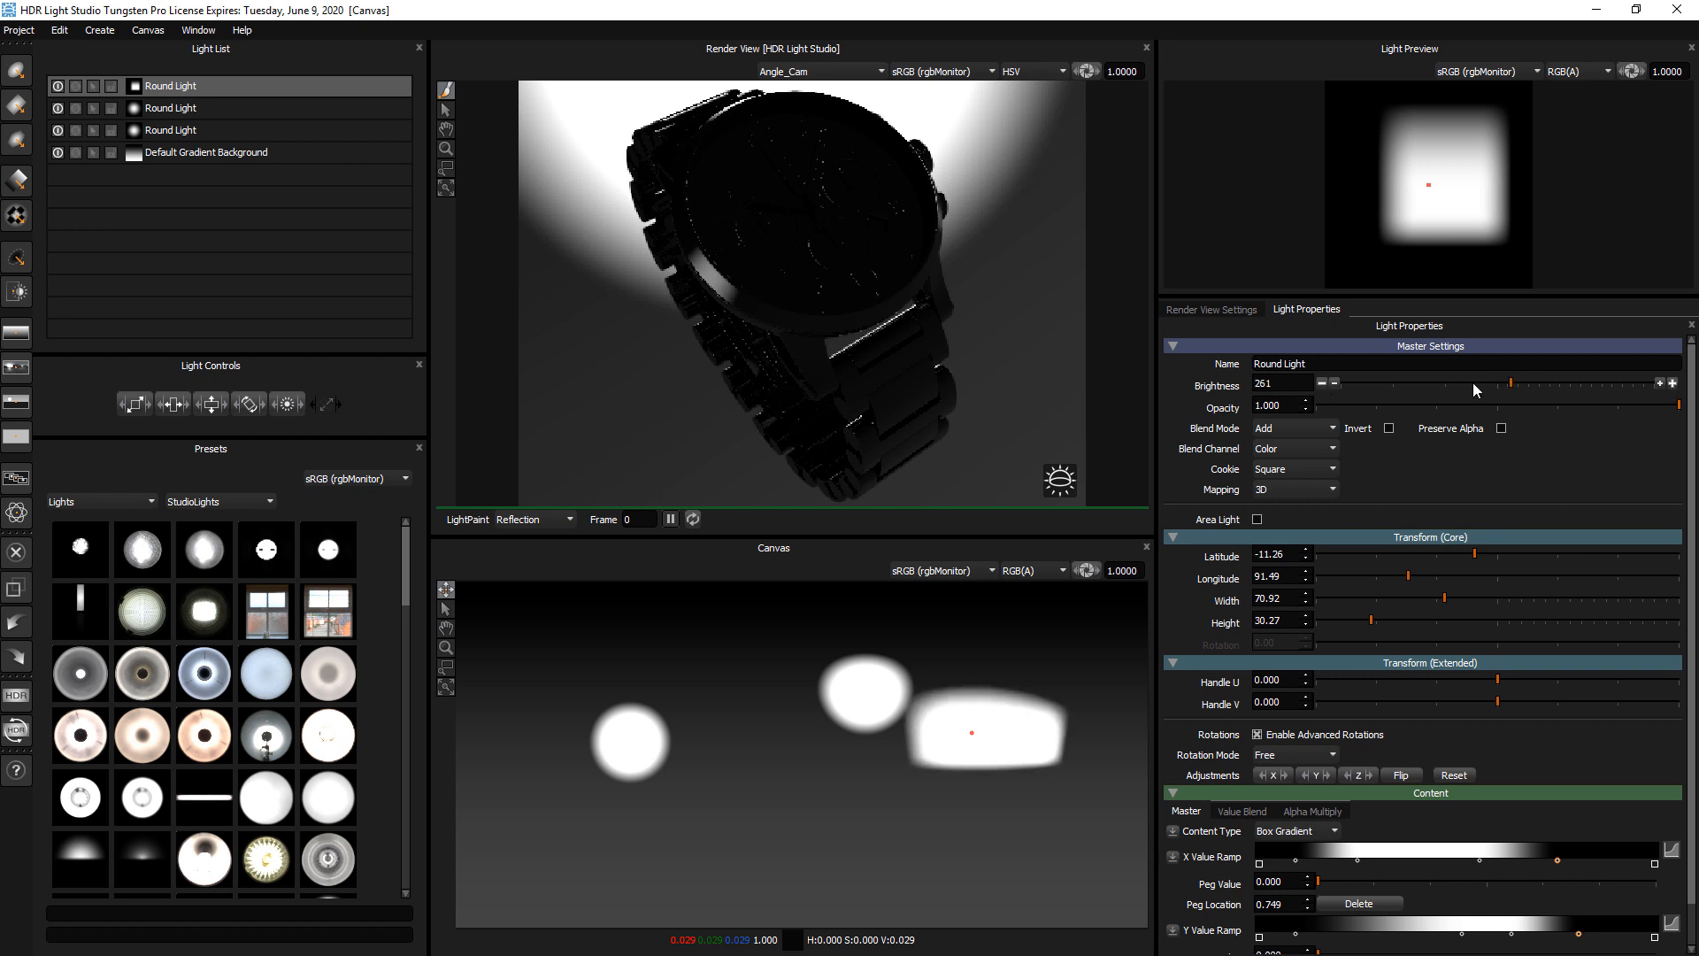
{"action": "left_click", "coordinate": [1674, 385]}
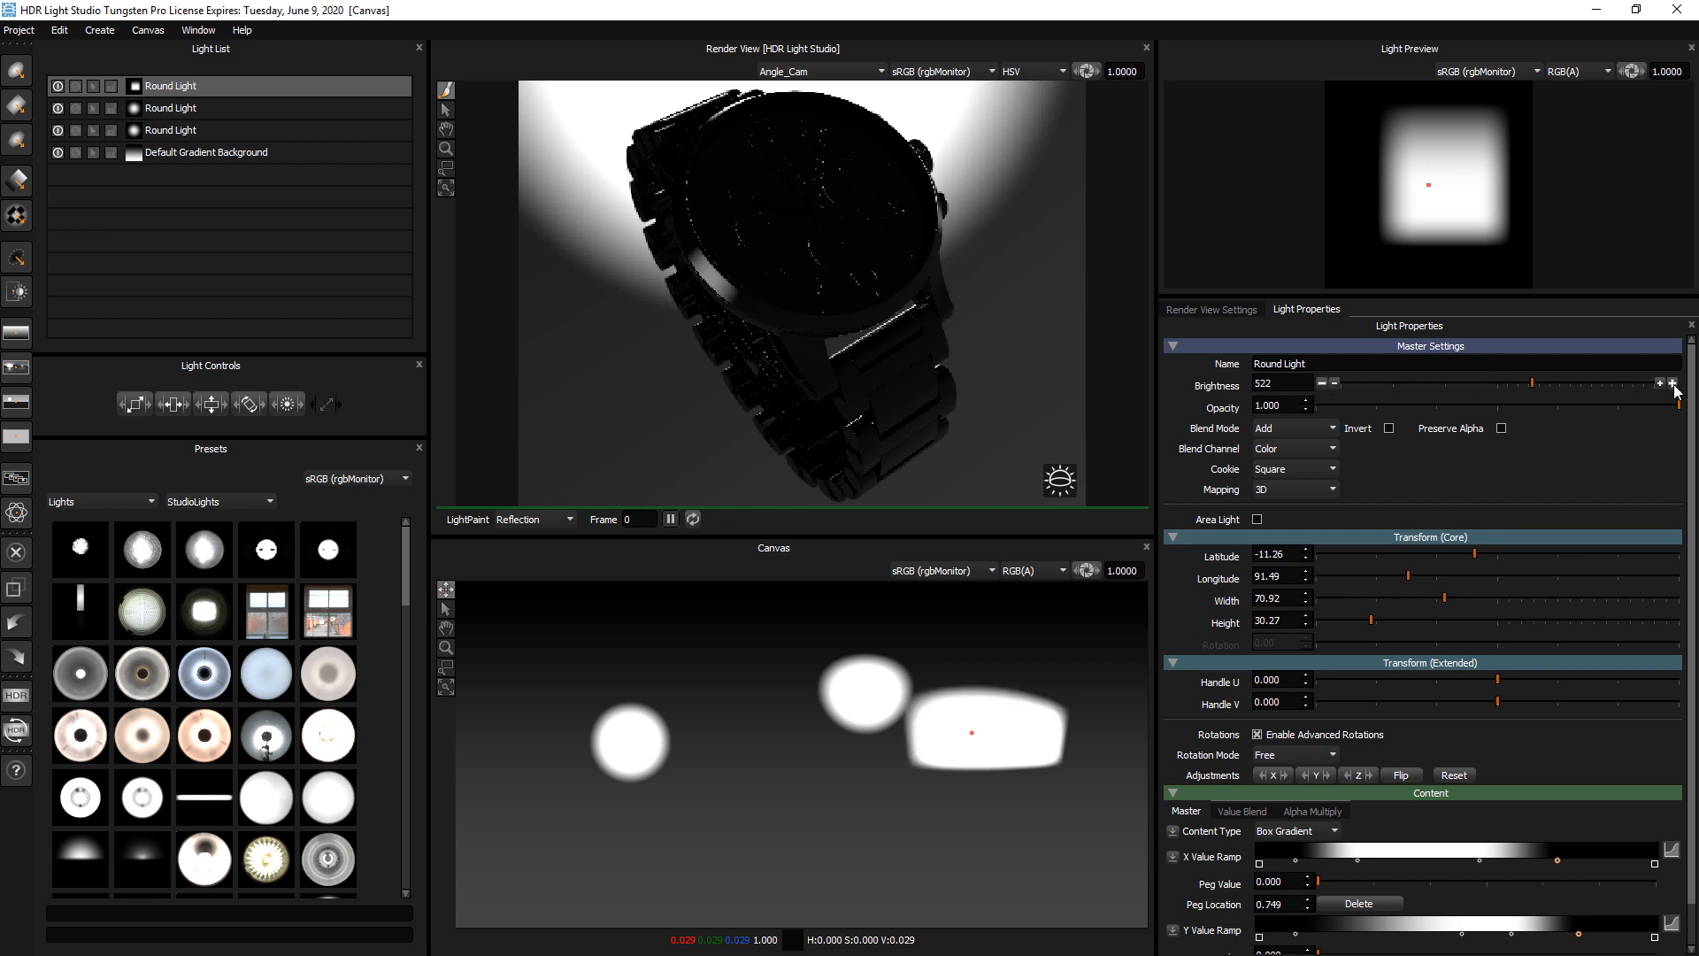
{"action": "left_click", "coordinate": [1323, 386]}
{"action": "left_click", "coordinate": [1323, 386]}
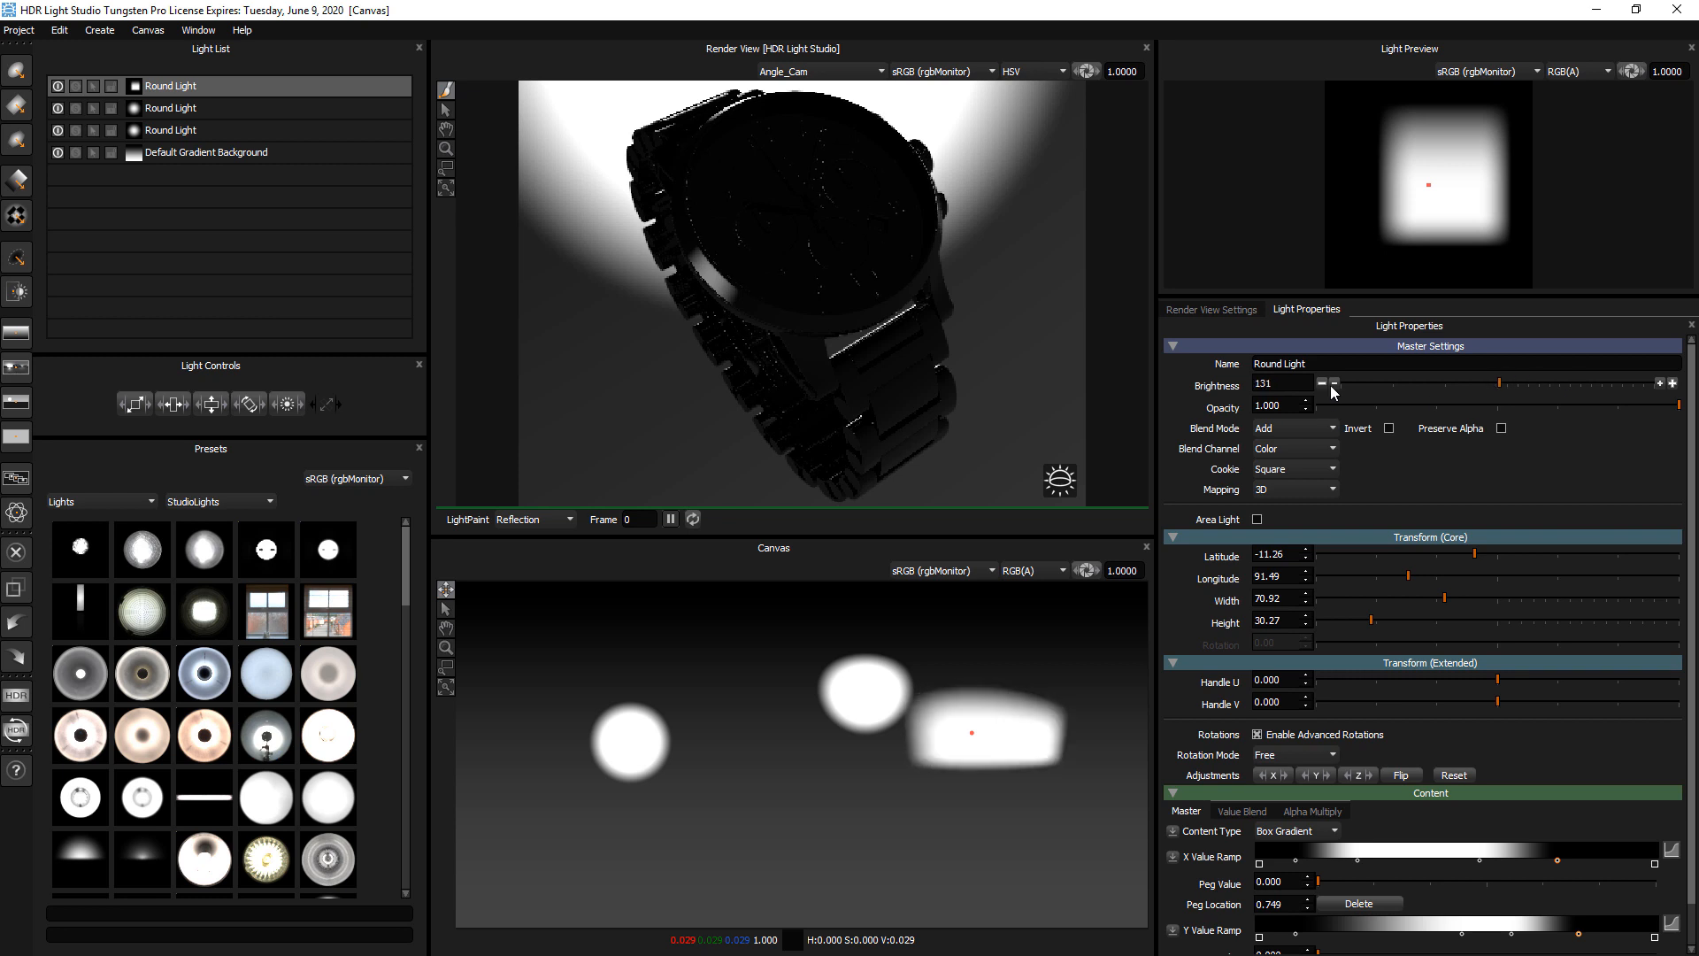
Adjust the square light's brightness up to 309 and down to 92 using the smaller one-third-stop increments
{"action": "left_click", "coordinate": [1662, 384]}
{"action": "left_click", "coordinate": [1662, 384]}
{"action": "left_click", "coordinate": [1662, 384]}
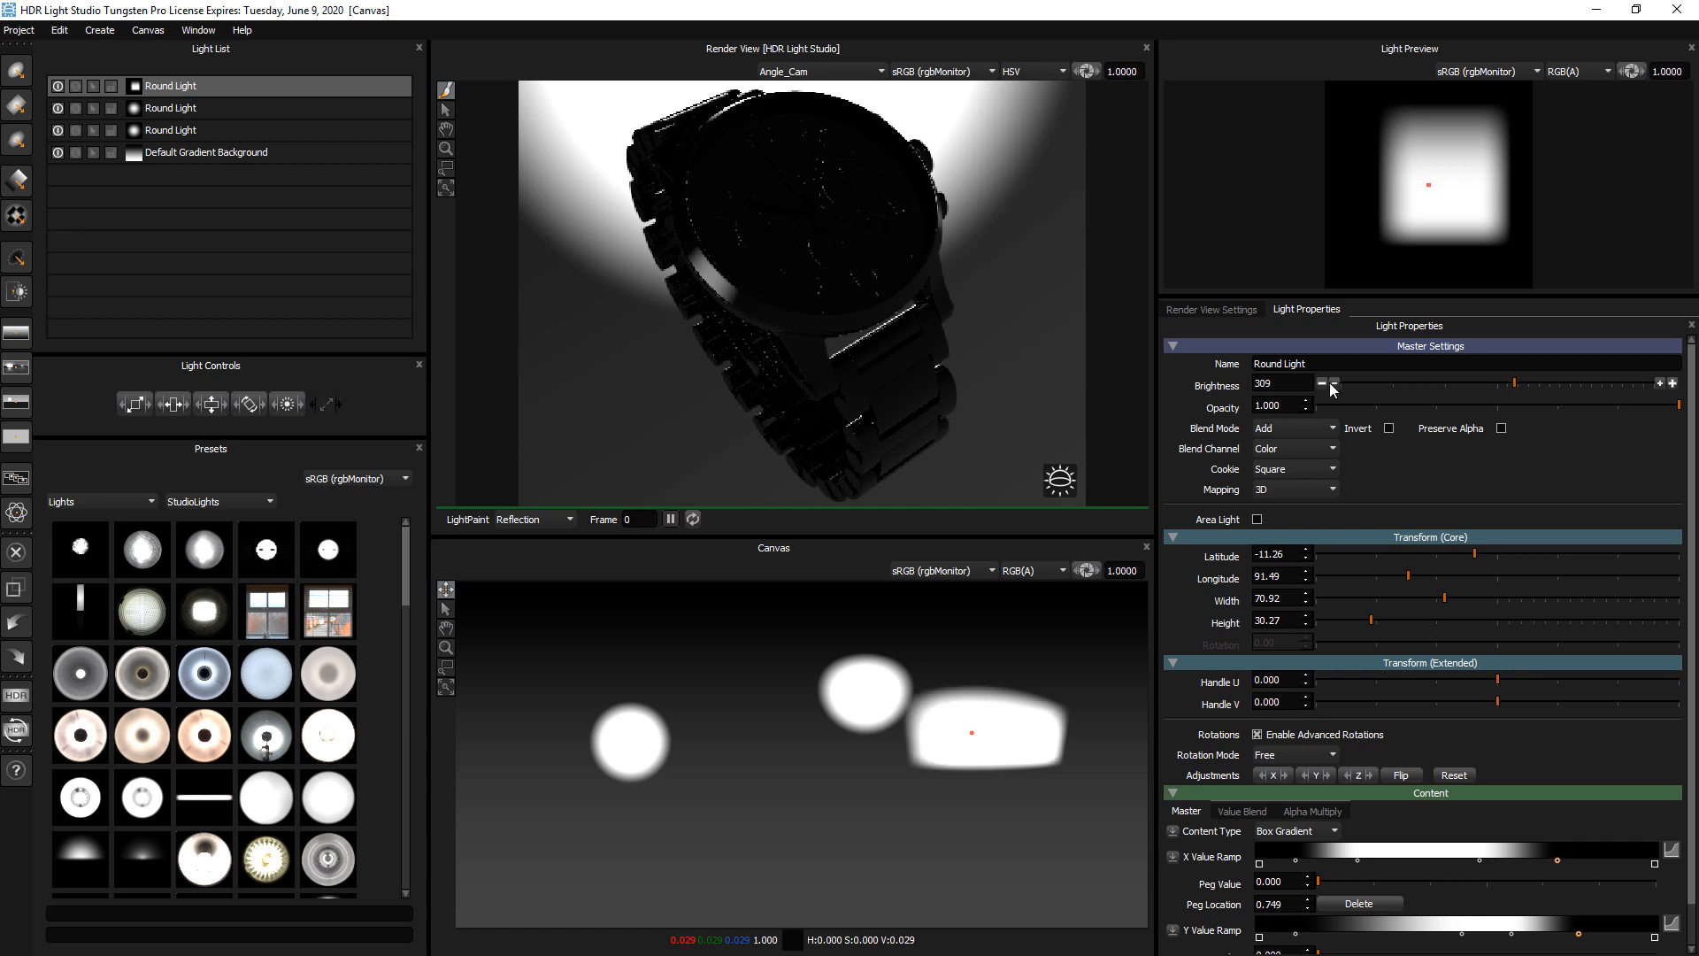
{"action": "left_click", "coordinate": [1335, 383]}
{"action": "left_click", "coordinate": [1334, 383]}
{"action": "left_click", "coordinate": [1334, 383]}
{"action": "left_click", "coordinate": [1335, 383]}
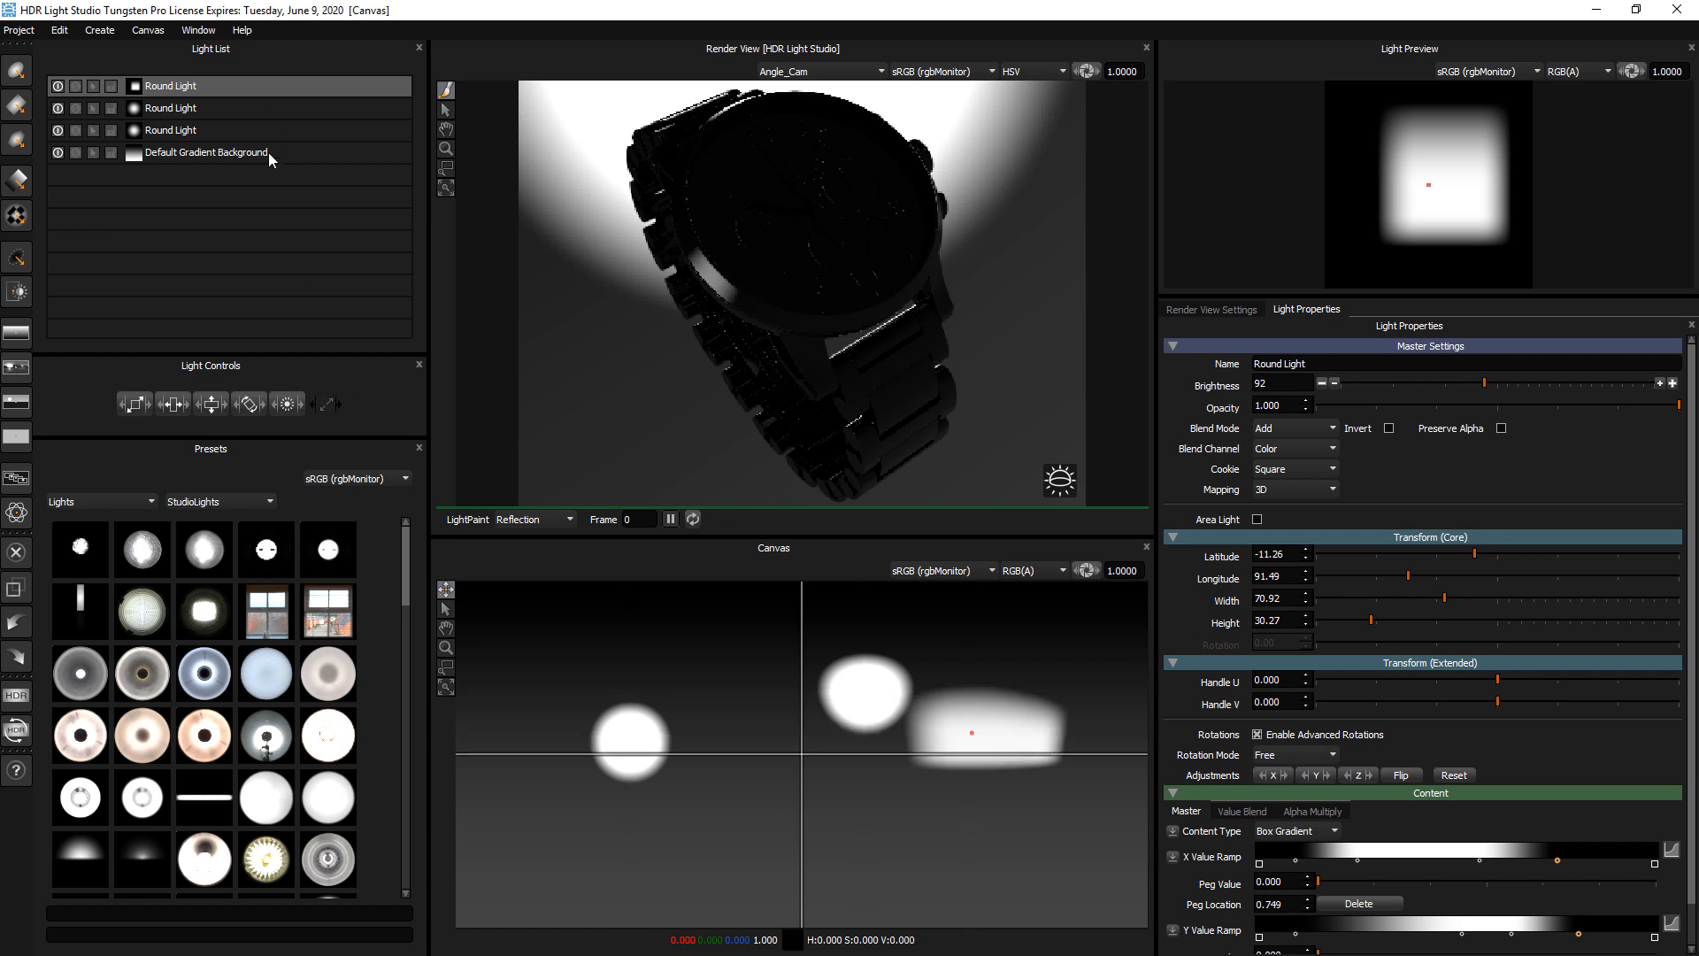
Select each light in the list in turn, and move the square light to about latitude -3, longitude 137
{"action": "left_click", "coordinate": [209, 152]}
{"action": "left_click", "coordinate": [221, 129]}
{"action": "left_click", "coordinate": [232, 108]}
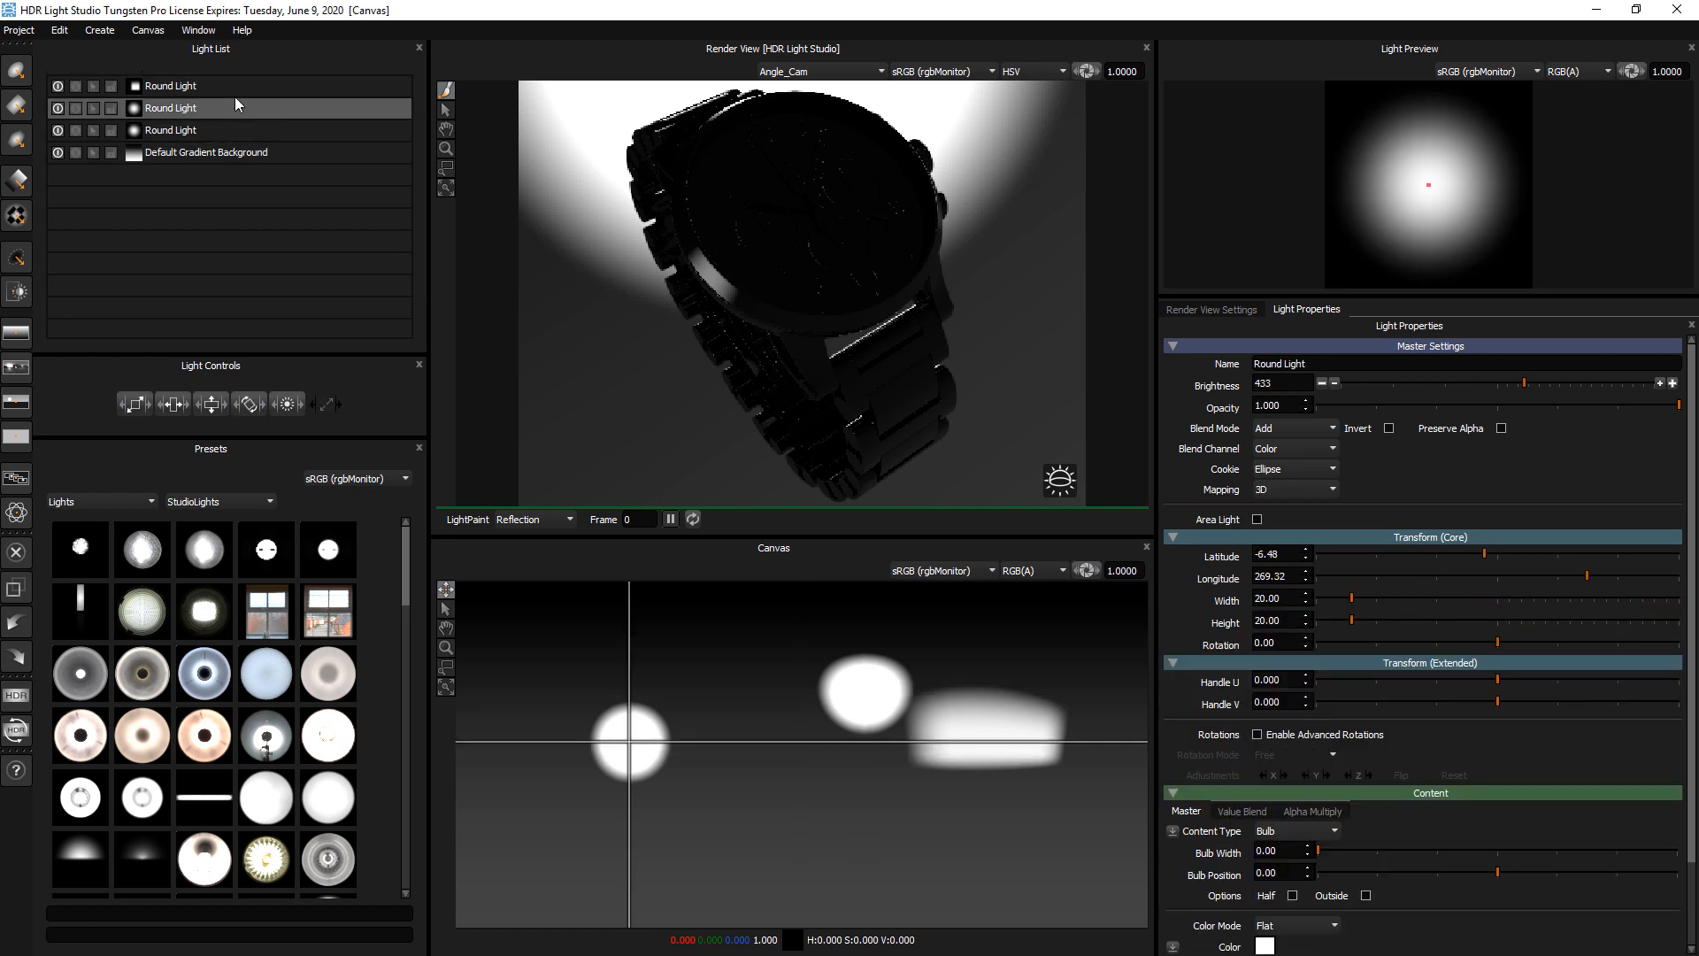
{"action": "left_click", "coordinate": [241, 87]}
{"action": "left_click", "coordinate": [234, 130]}
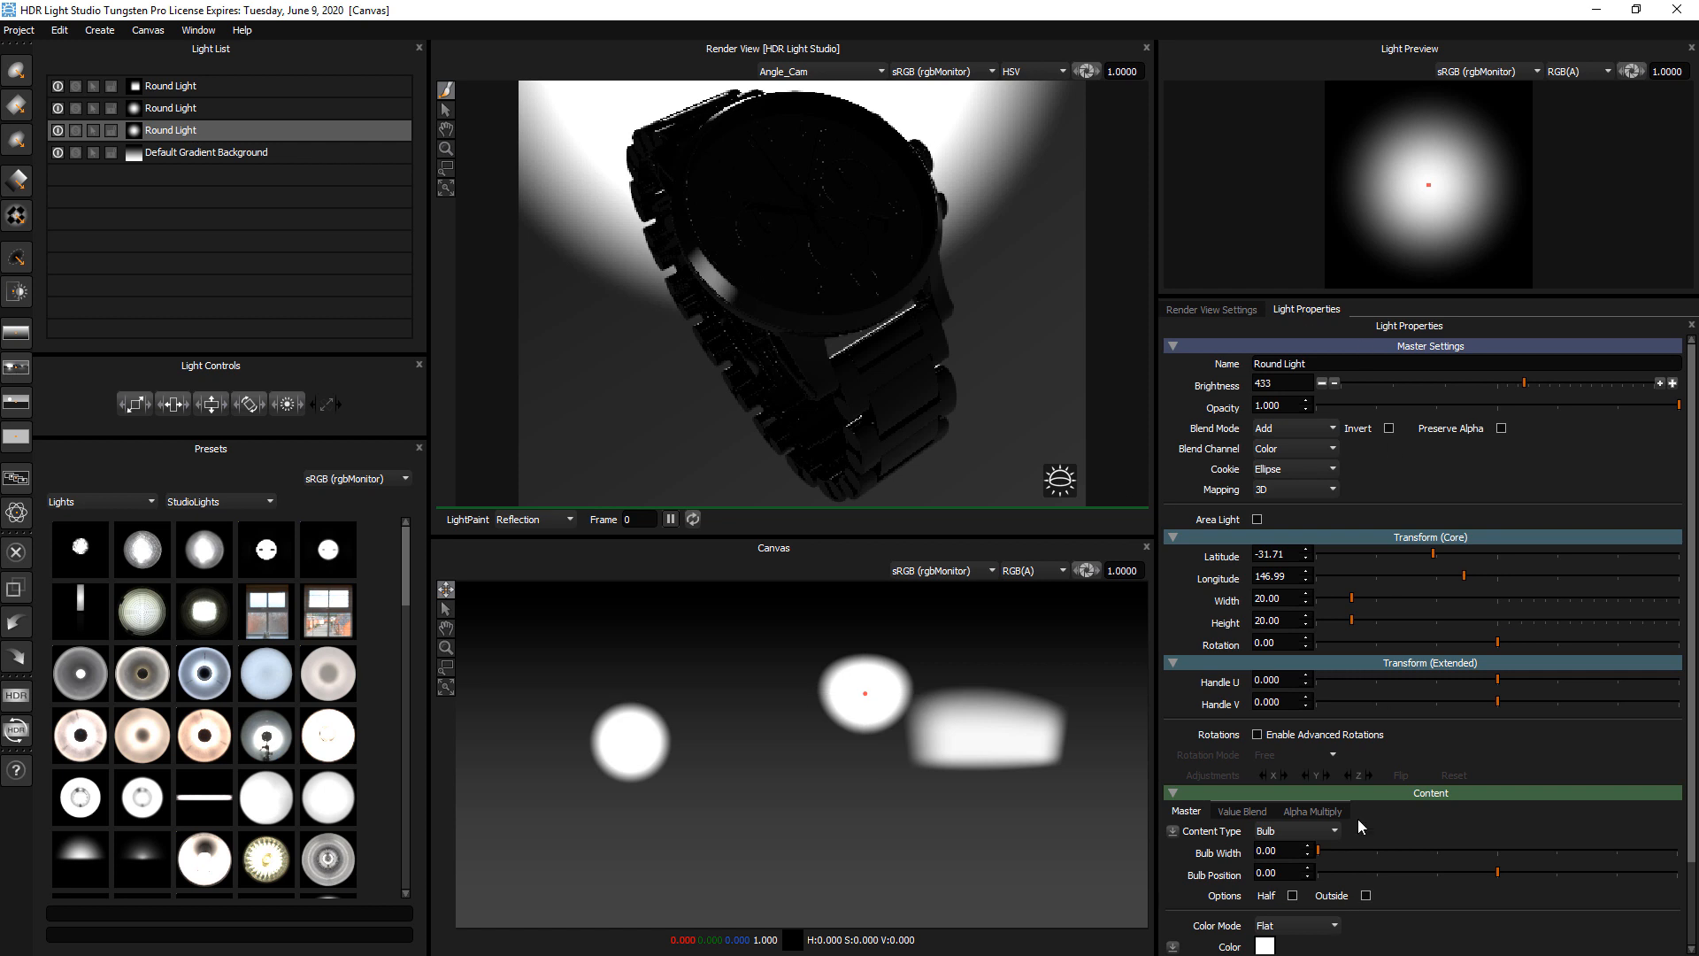
{"action": "left_click", "coordinate": [160, 86]}
{"action": "left_click_drag", "start_coordinate": [949, 764], "coordinate": [885, 748]}
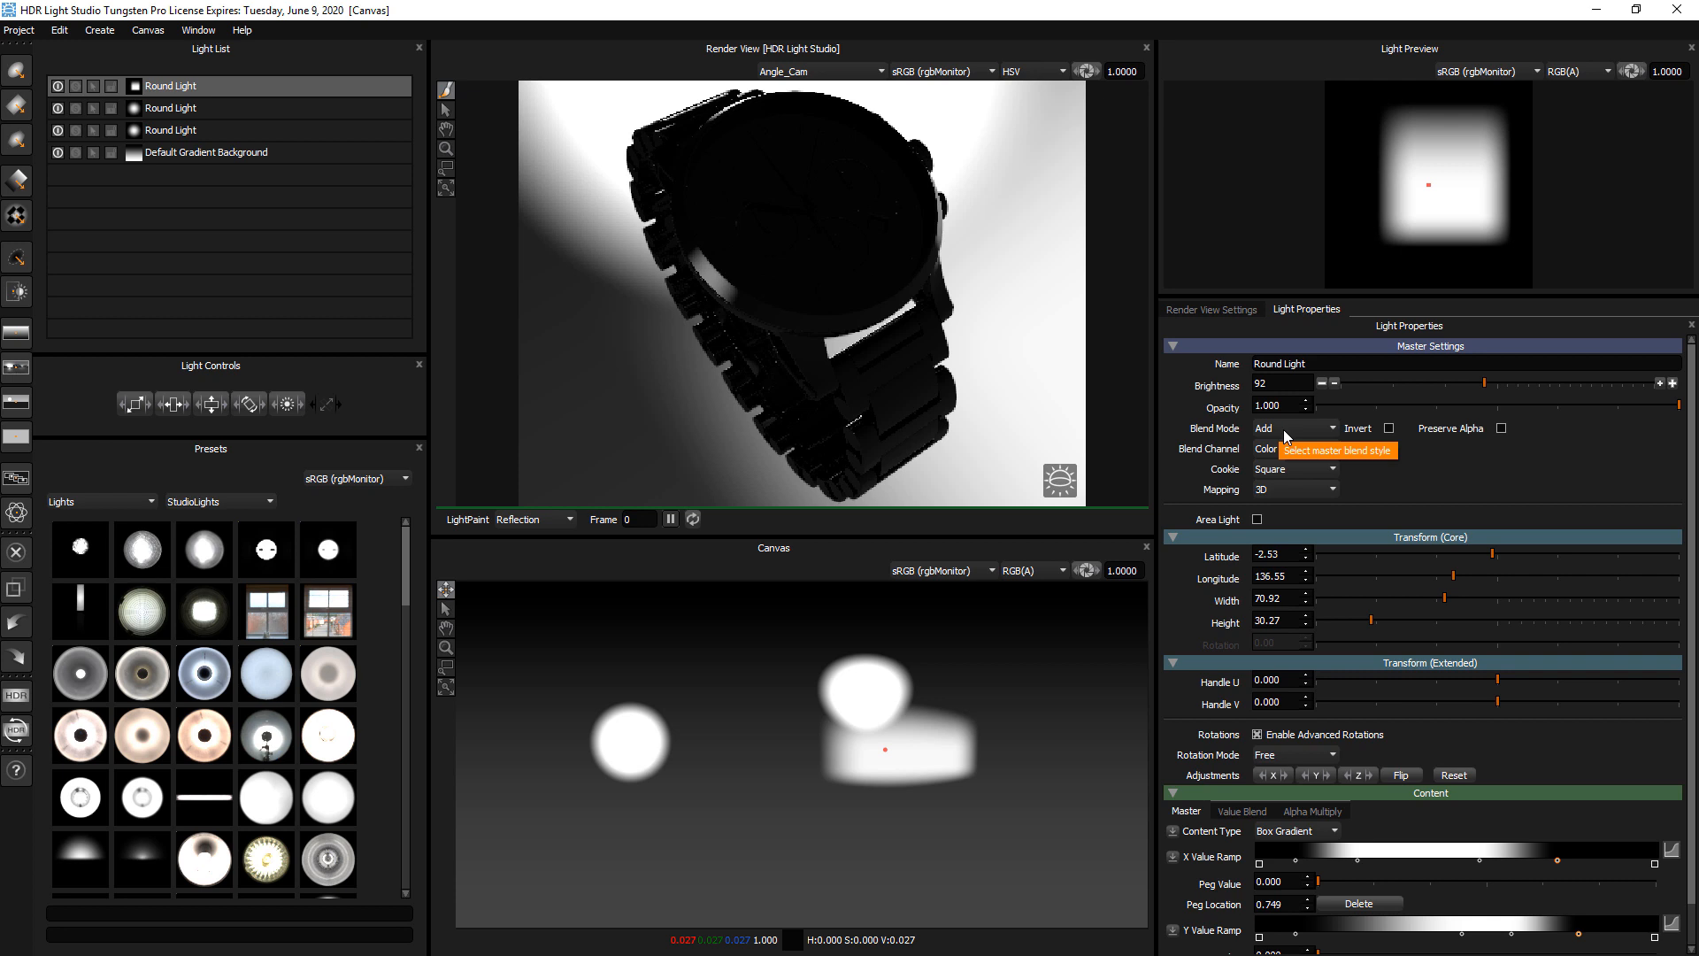
Move the second listed round light to about latitude -37, longitude 207, and give it Over blend mode with brightness 0
{"action": "left_click", "coordinate": [220, 108]}
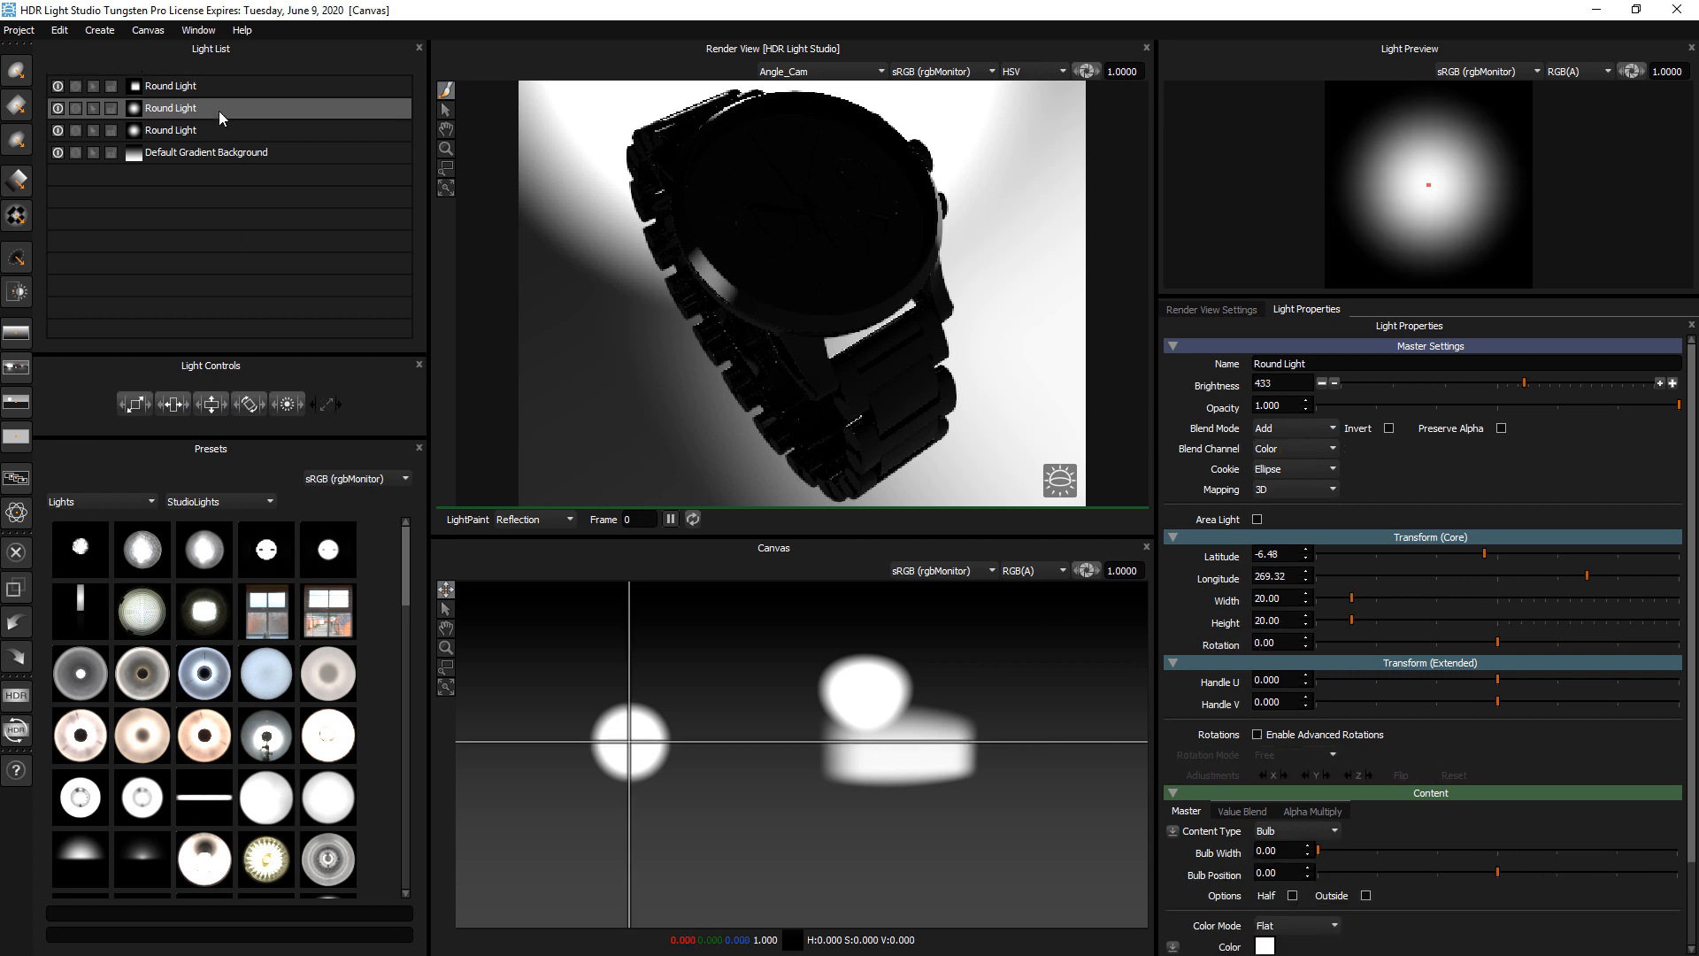
{"action": "left_click_drag", "start_coordinate": [630, 740], "coordinate": [748, 684]}
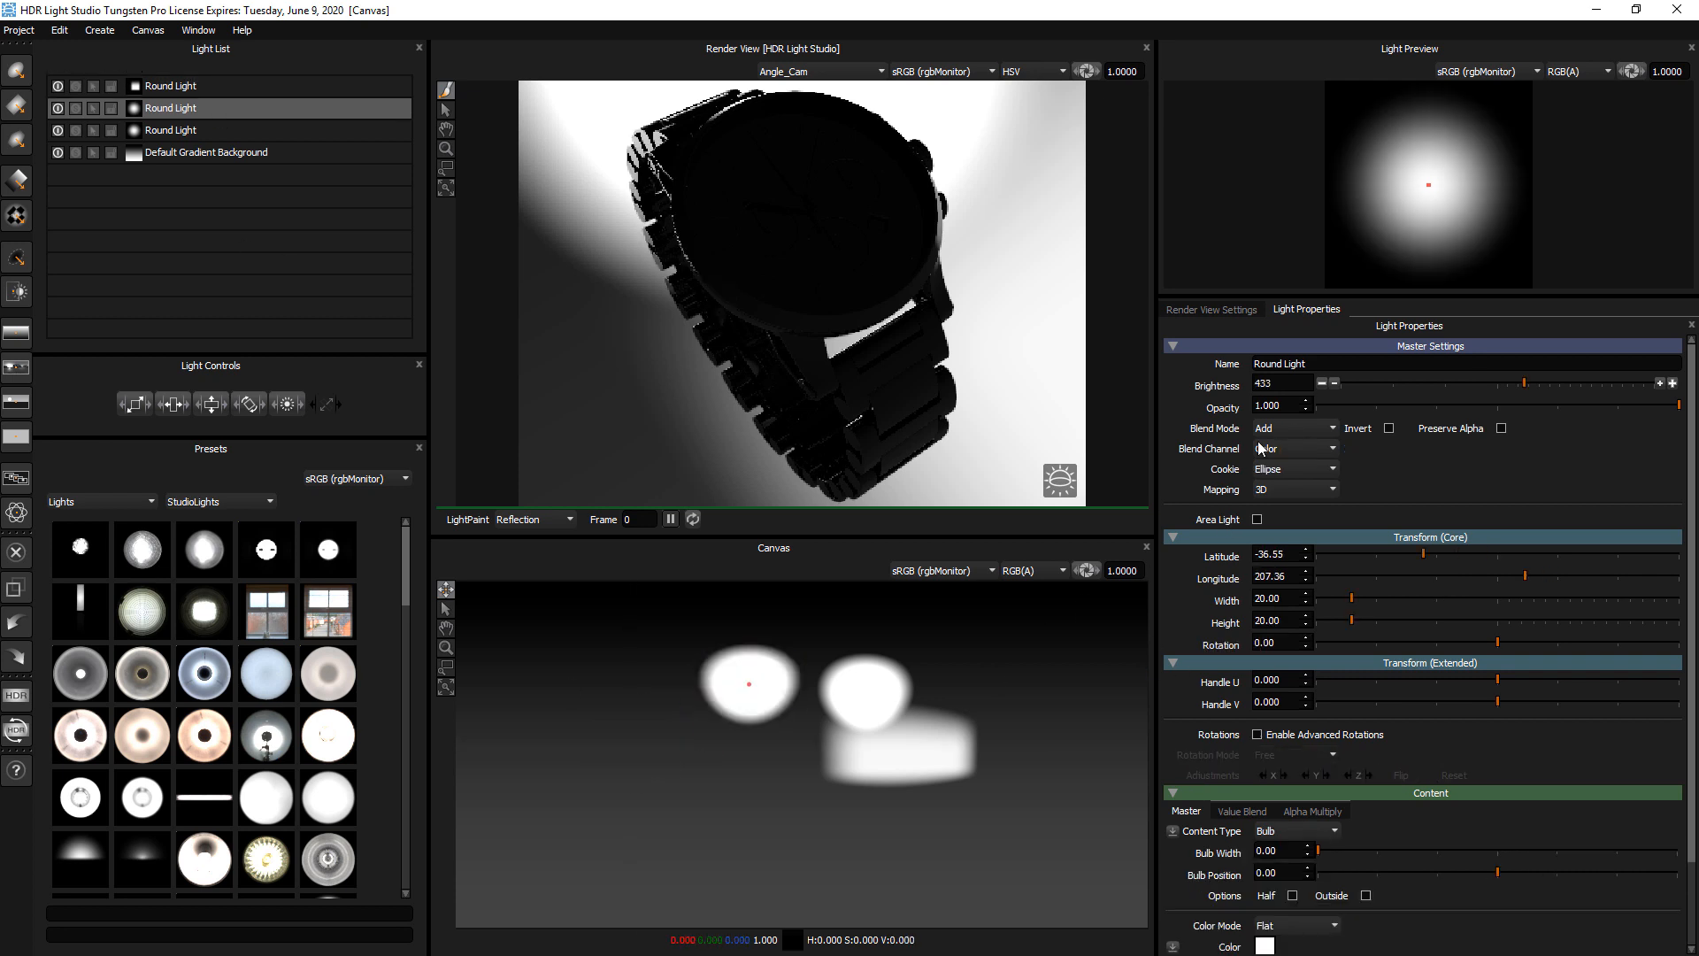
{"action": "left_click", "coordinate": [1274, 431]}
{"action": "left_click", "coordinate": [1274, 469]}
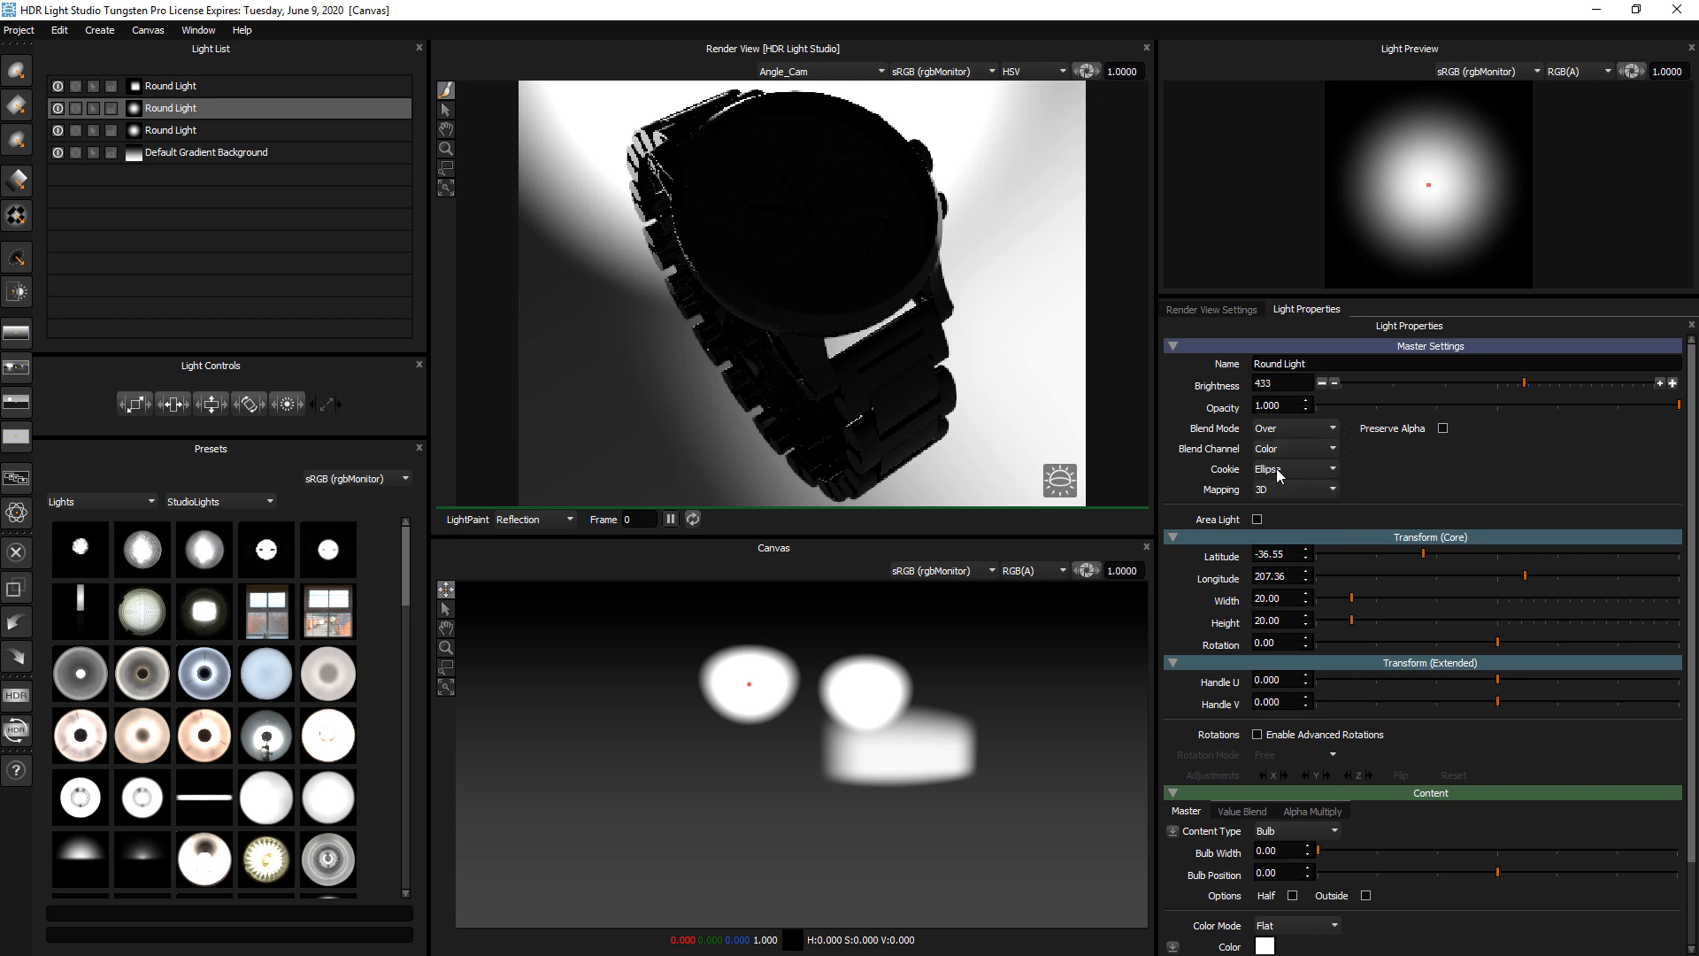
{"action": "left_click", "coordinate": [1336, 393]}
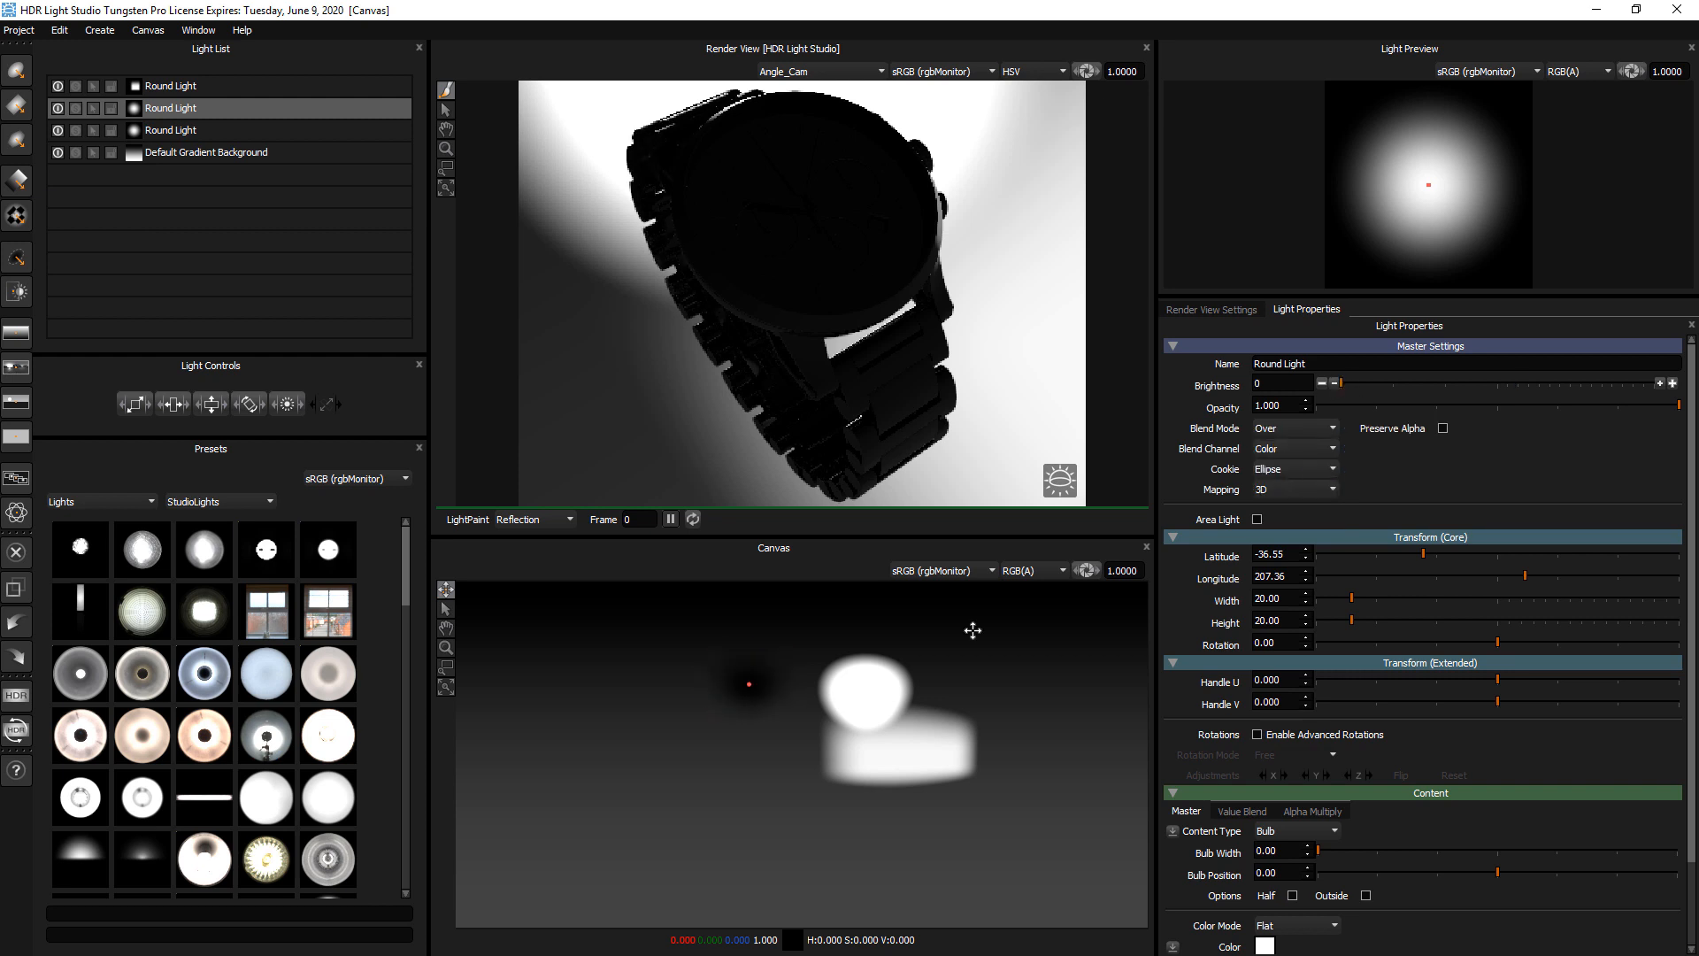
Move the black round light over the square light at about latitude 3, longitude 102, and raise it to the top of the light list
{"action": "left_click_drag", "start_coordinate": [748, 687], "coordinate": [954, 762]}
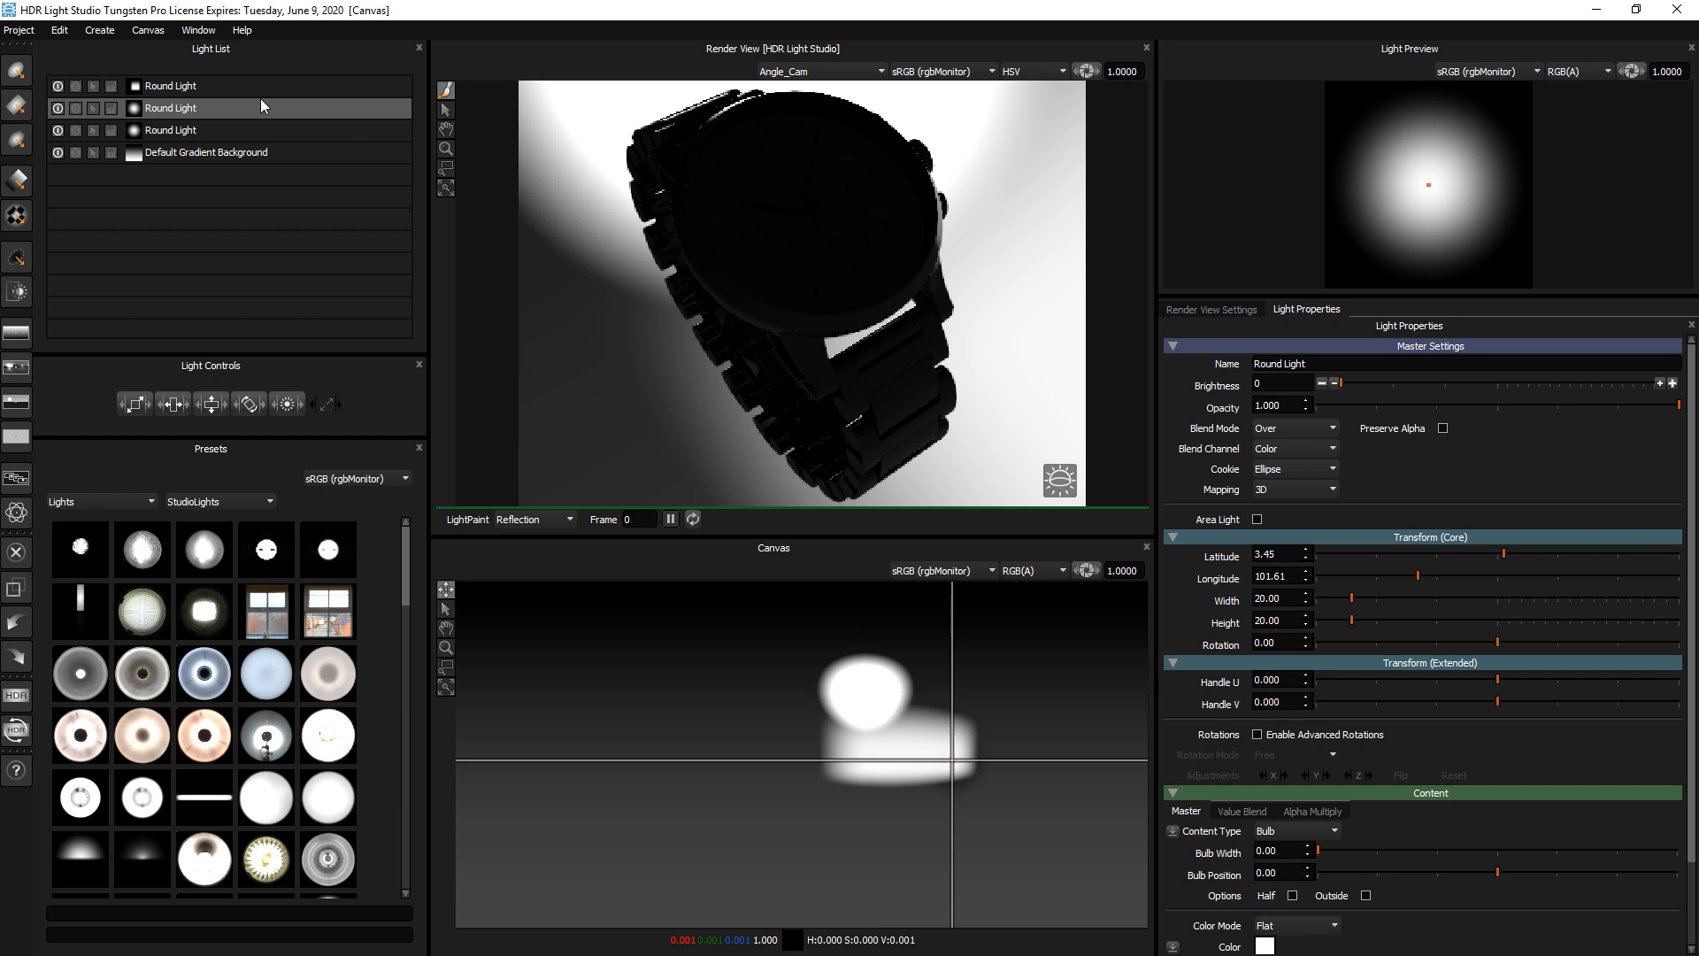
{"action": "left_click_drag", "start_coordinate": [260, 109], "coordinate": [258, 76]}
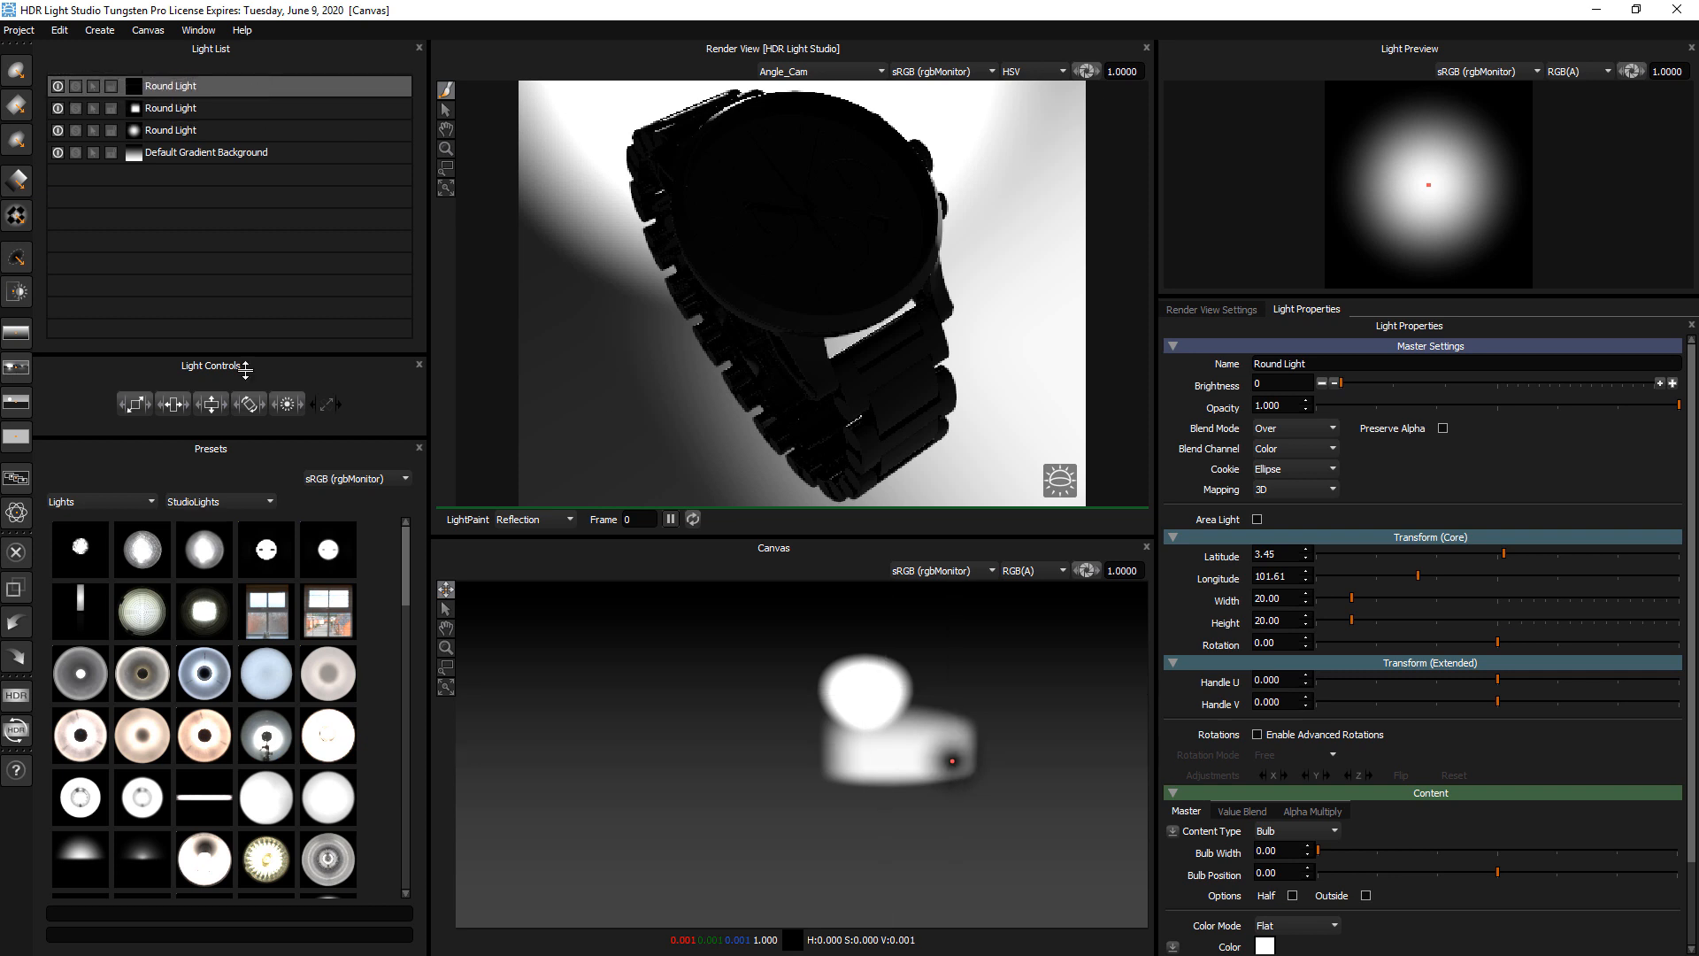
Enlarge the black round light to 54 by 54 and move it to about latitude -24, longitude 122
{"action": "left_click_drag", "start_coordinate": [143, 404], "coordinate": [341, 380]}
{"action": "left_click_drag", "start_coordinate": [947, 754], "coordinate": [886, 732]}
{"action": "mouse_move", "coordinate": [240, 83]}
{"action": "left_mouse_down"}
{"action": "mouse_move", "coordinate": [248, 135]}
{"action": "mouse_move", "coordinate": [273, 78]}
{"action": "left_mouse_up"}
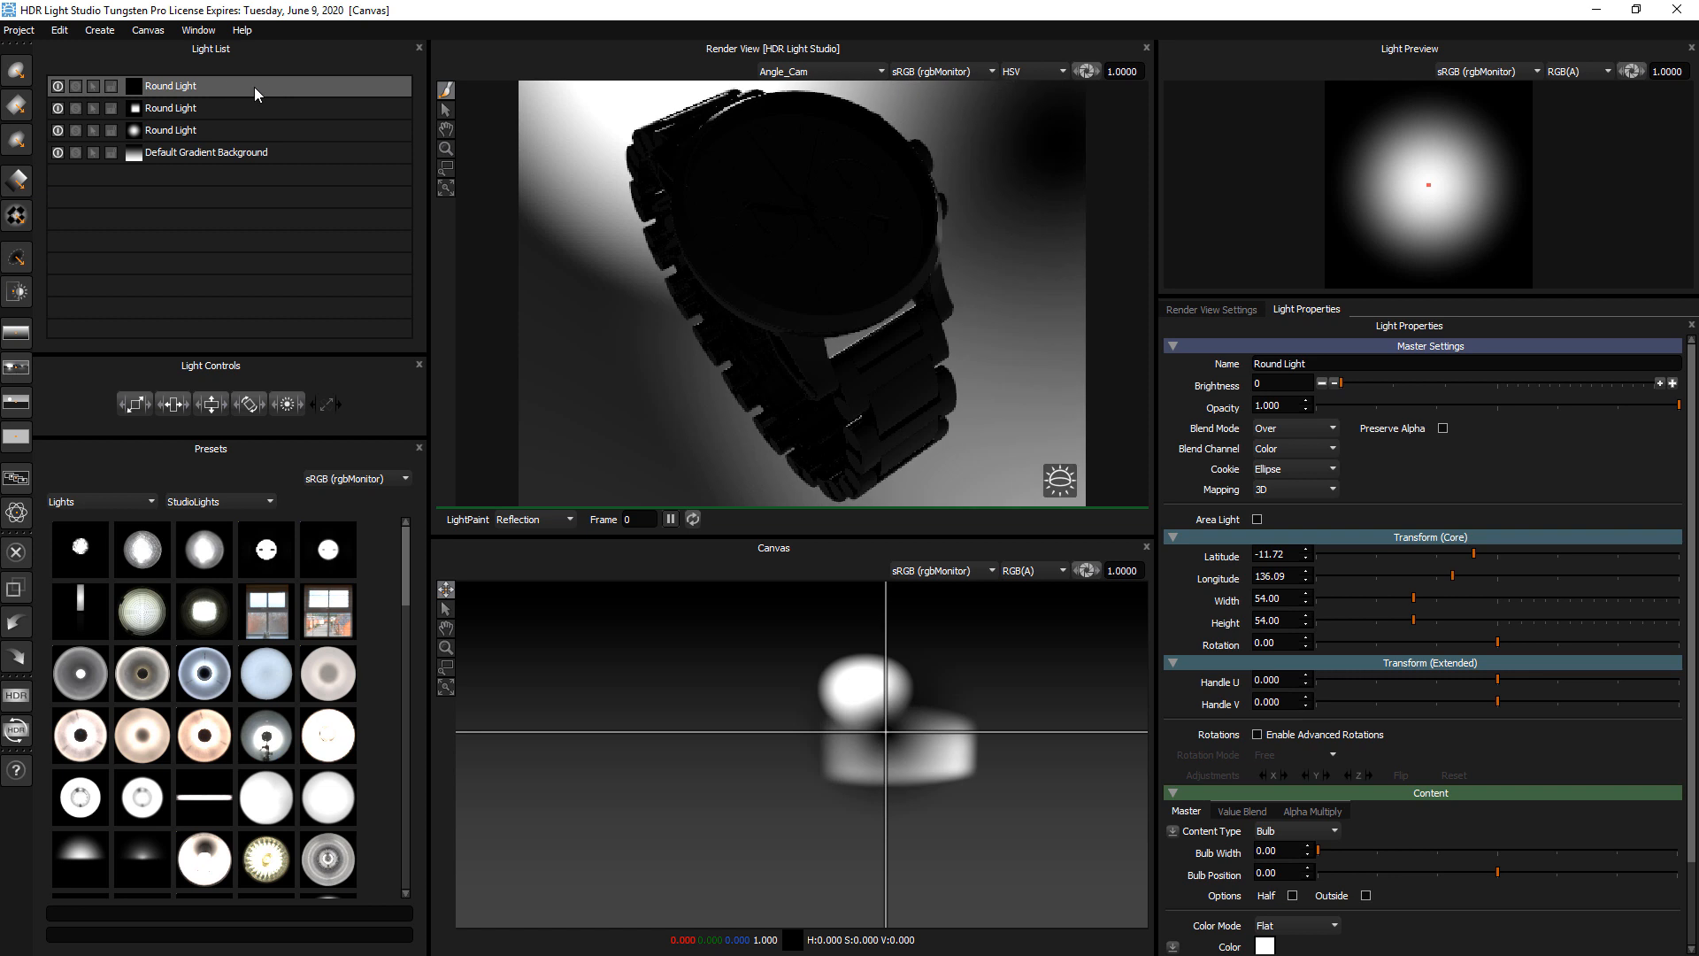
{"action": "left_click", "coordinate": [915, 705]}
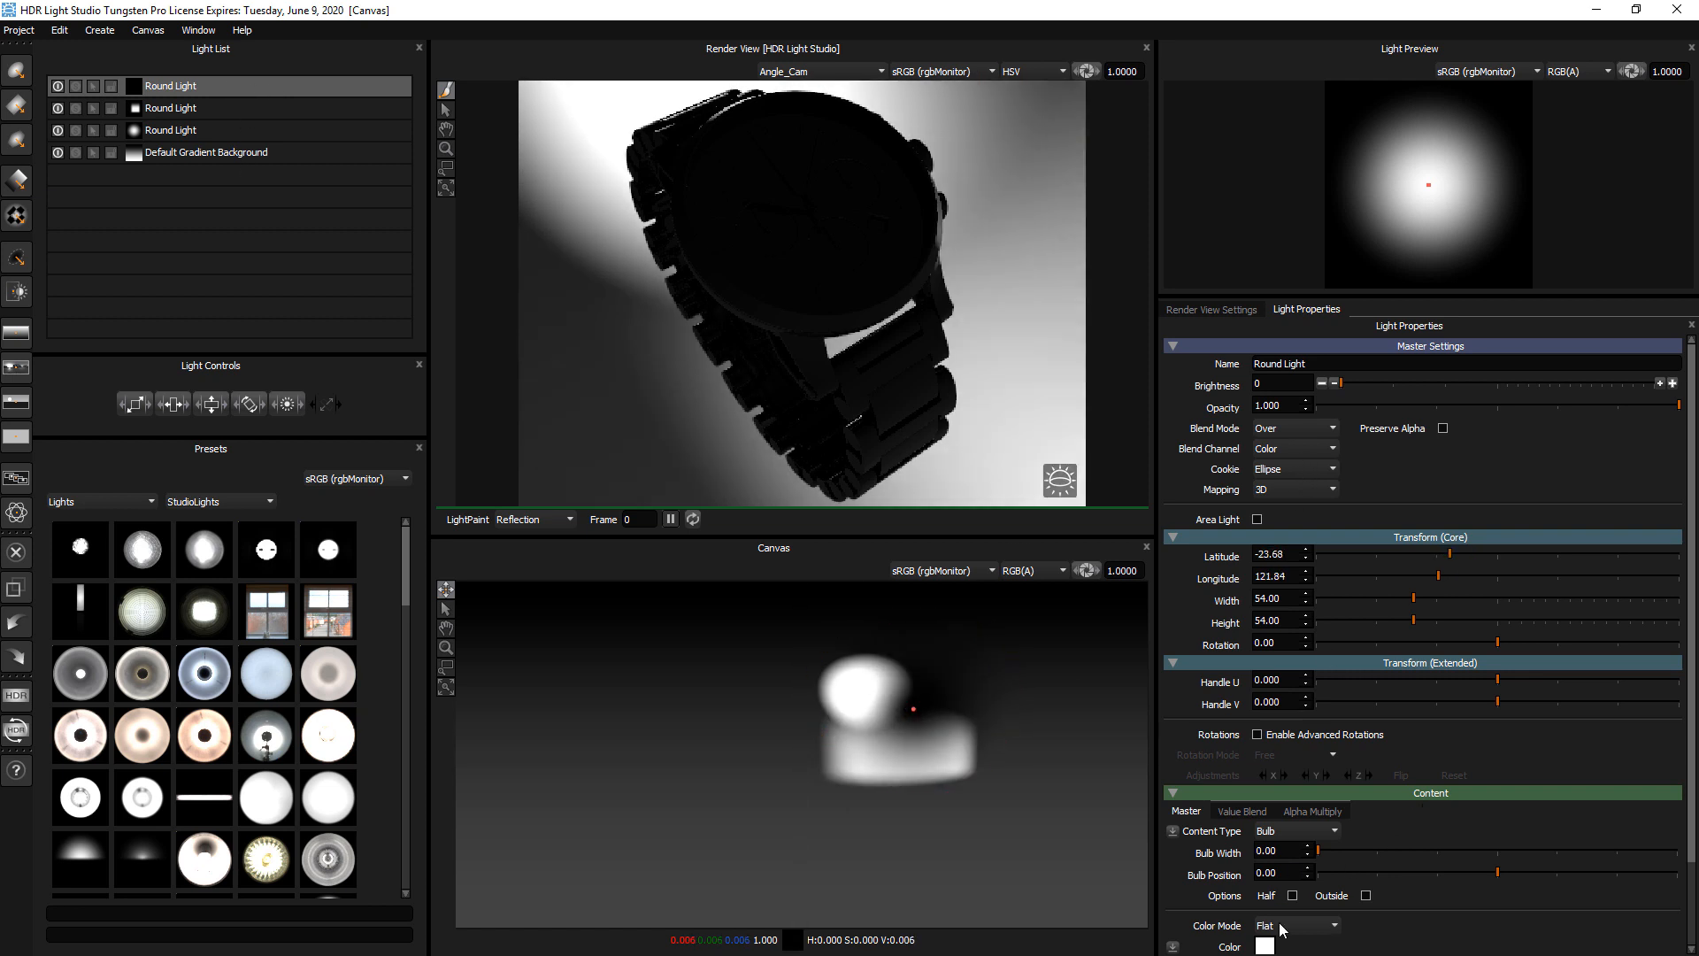
Change the black round light's color to pure red and raise its brightness to 50
{"action": "left_click", "coordinate": [1262, 945]}
{"action": "left_click_drag", "start_coordinate": [816, 347], "coordinate": [854, 288]}
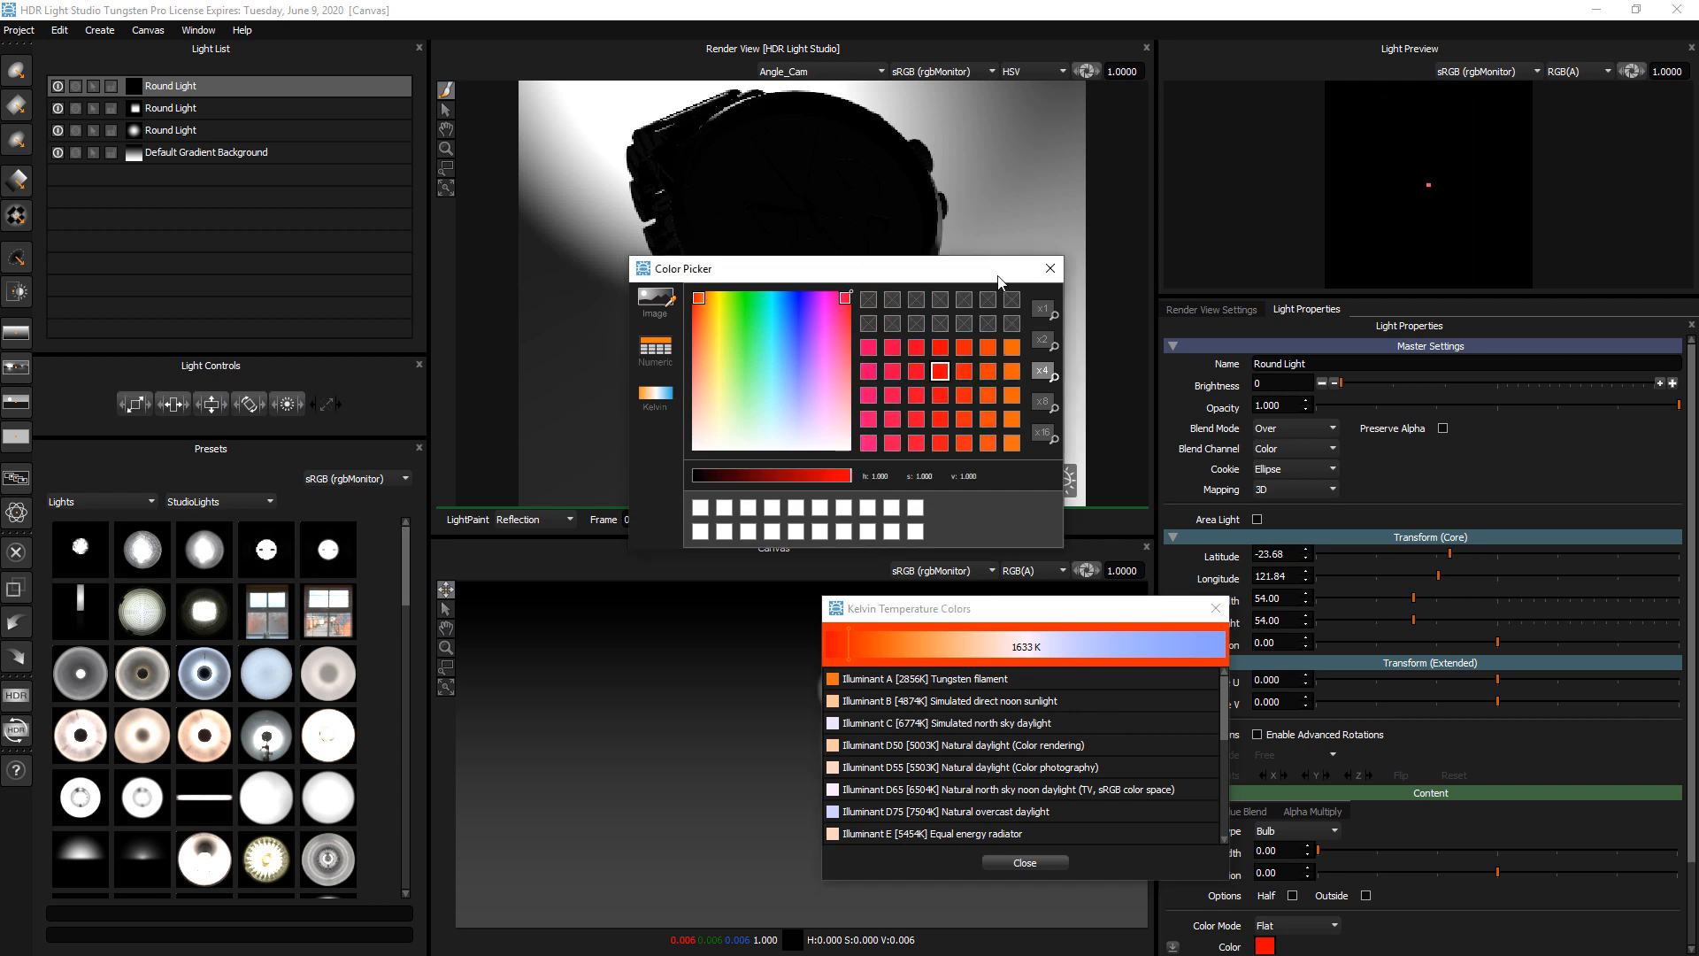
{"action": "left_click", "coordinate": [1053, 866]}
{"action": "left_click", "coordinate": [1049, 268]}
{"action": "left_click", "coordinate": [1375, 382]}
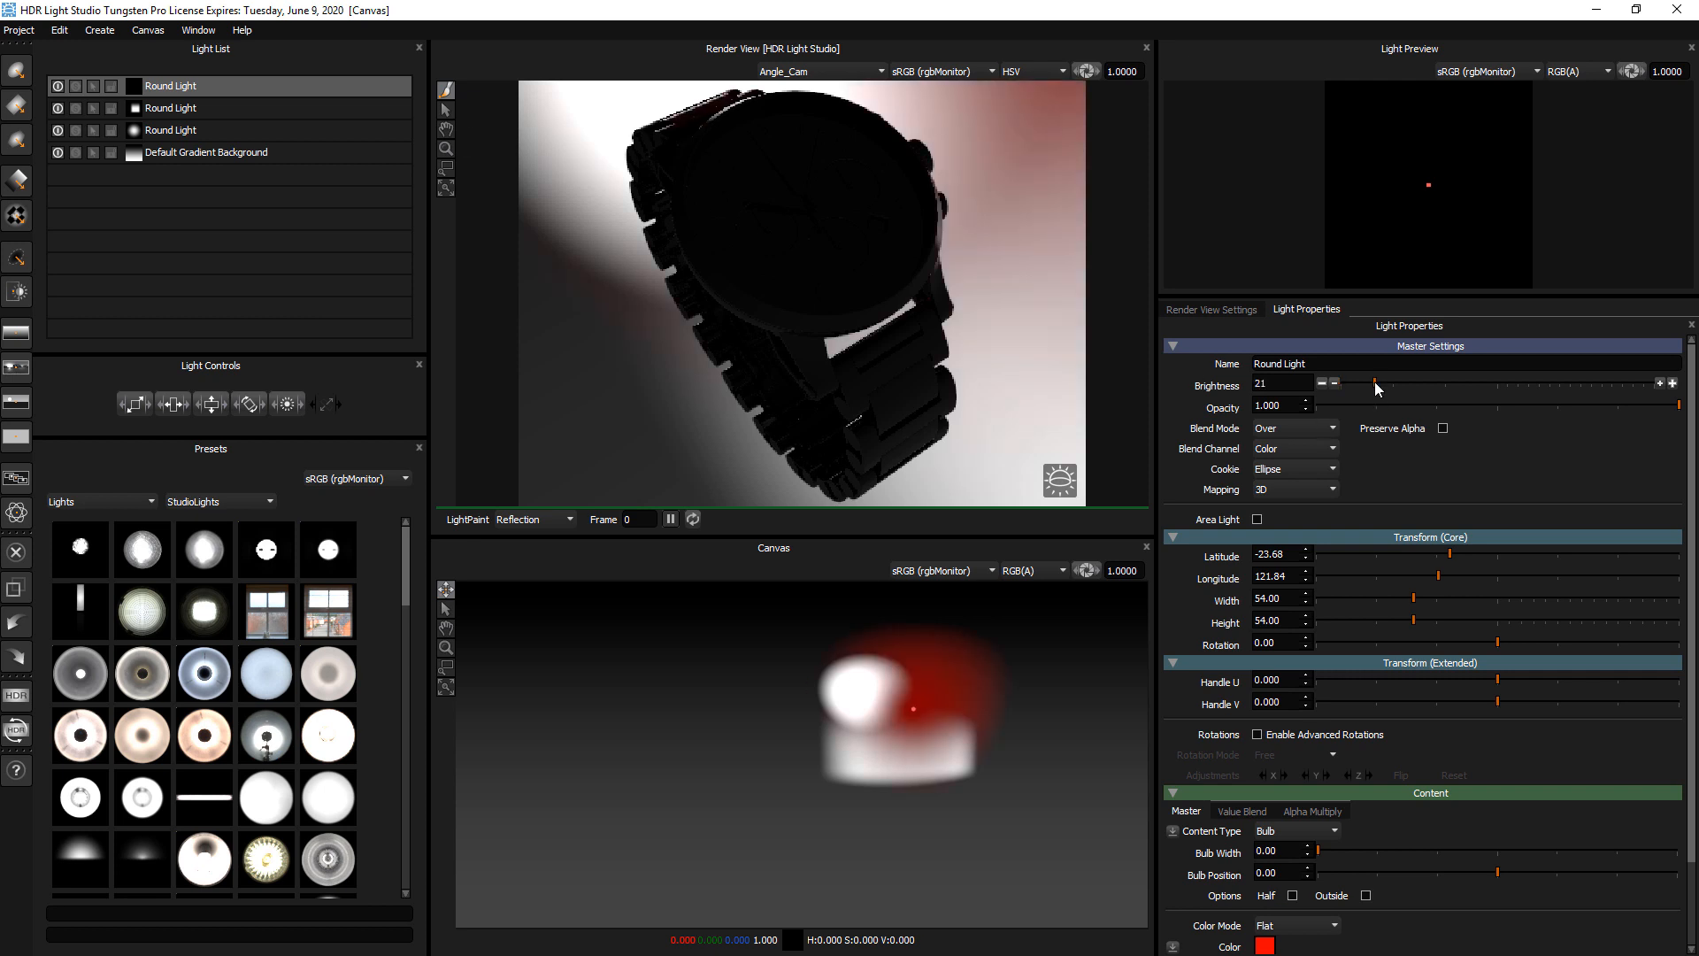
{"action": "left_click", "coordinate": [1408, 382]}
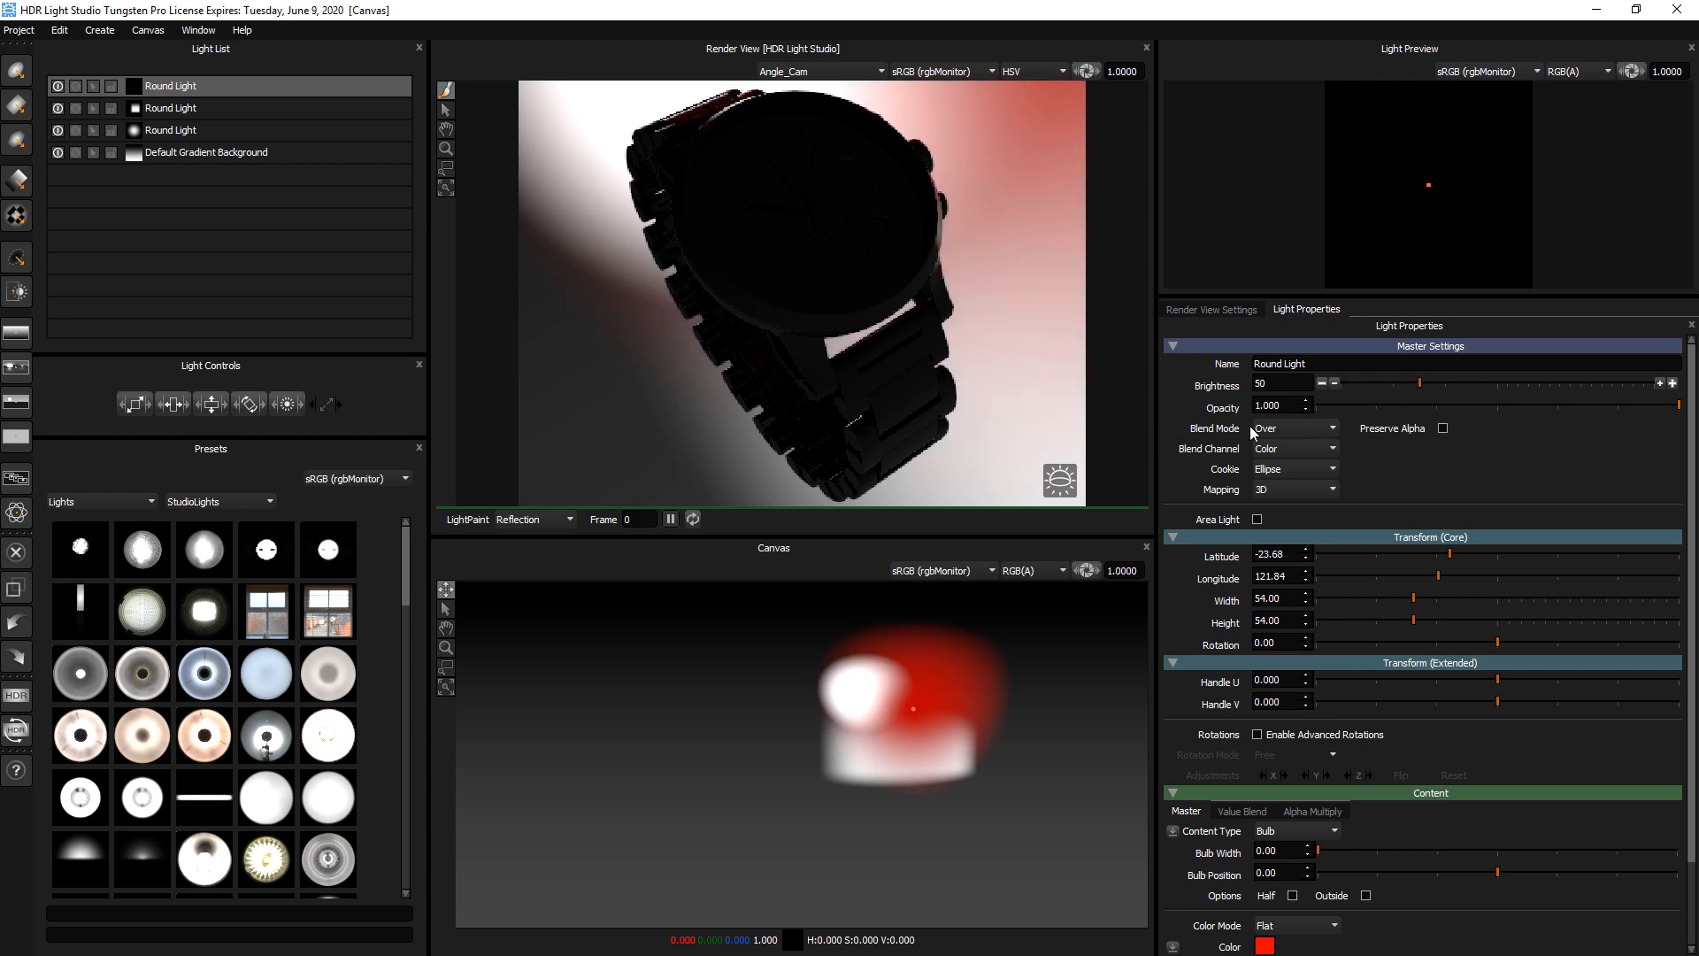
Set the red light's blend mode to Color and move it to about latitude -1, longitude 111, over the square light
{"action": "left_click", "coordinate": [1277, 430]}
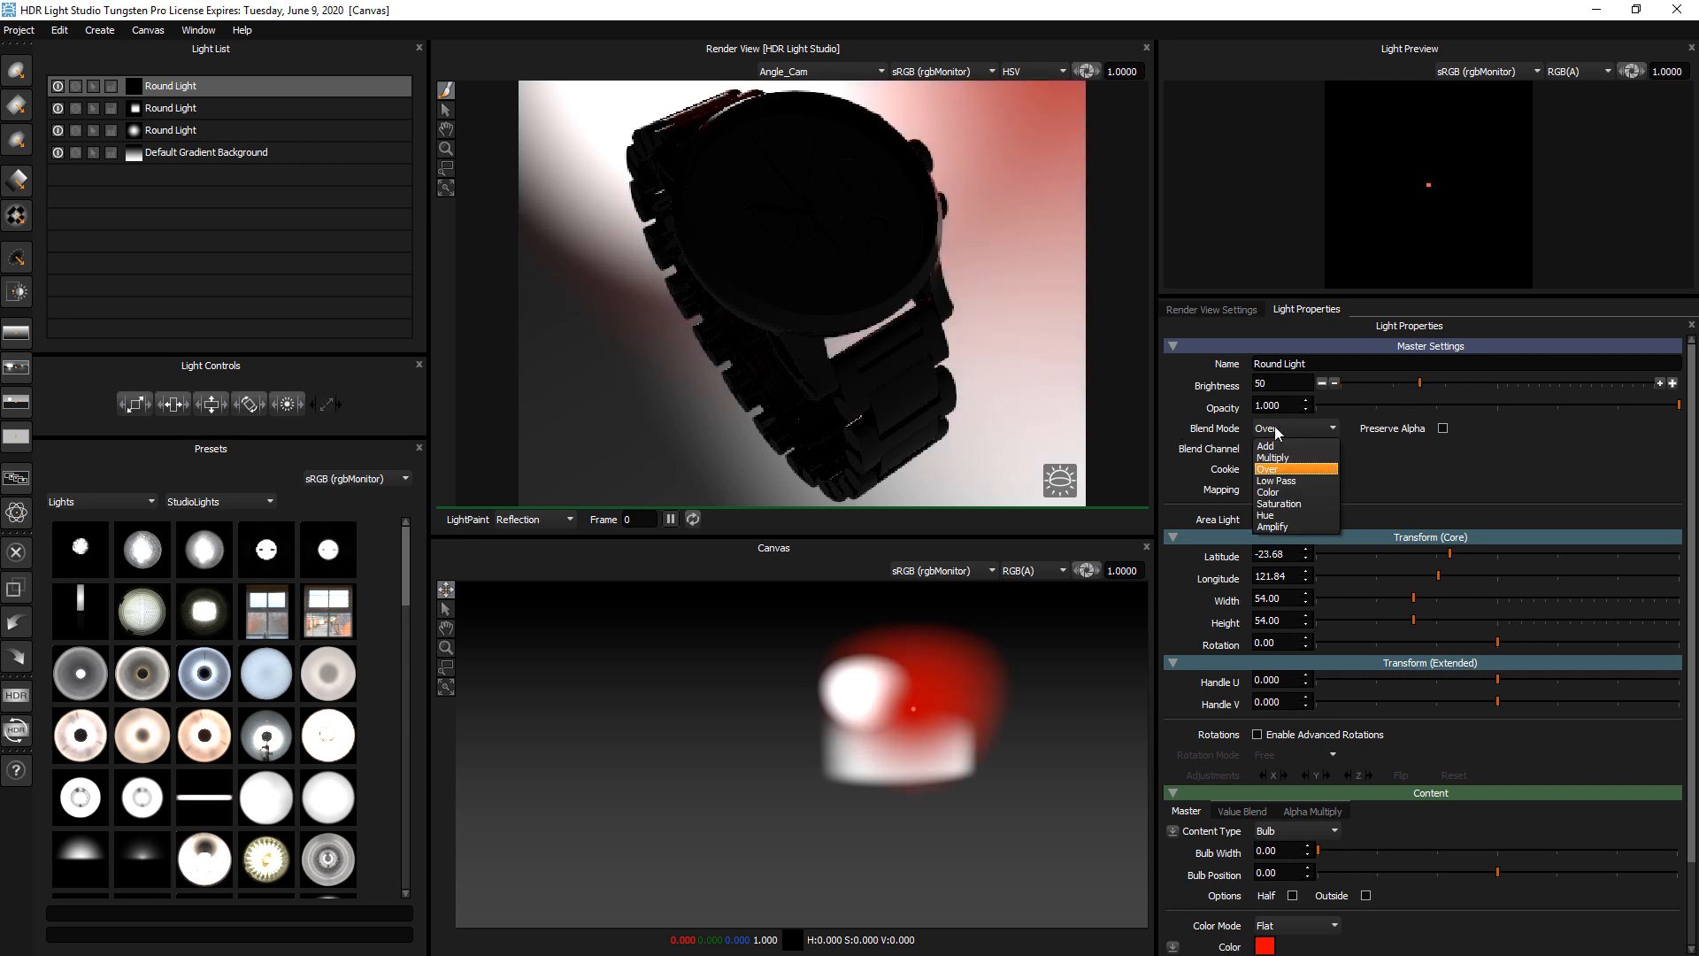
{"action": "left_click", "coordinate": [1295, 492]}
{"action": "left_click", "coordinate": [935, 753]}
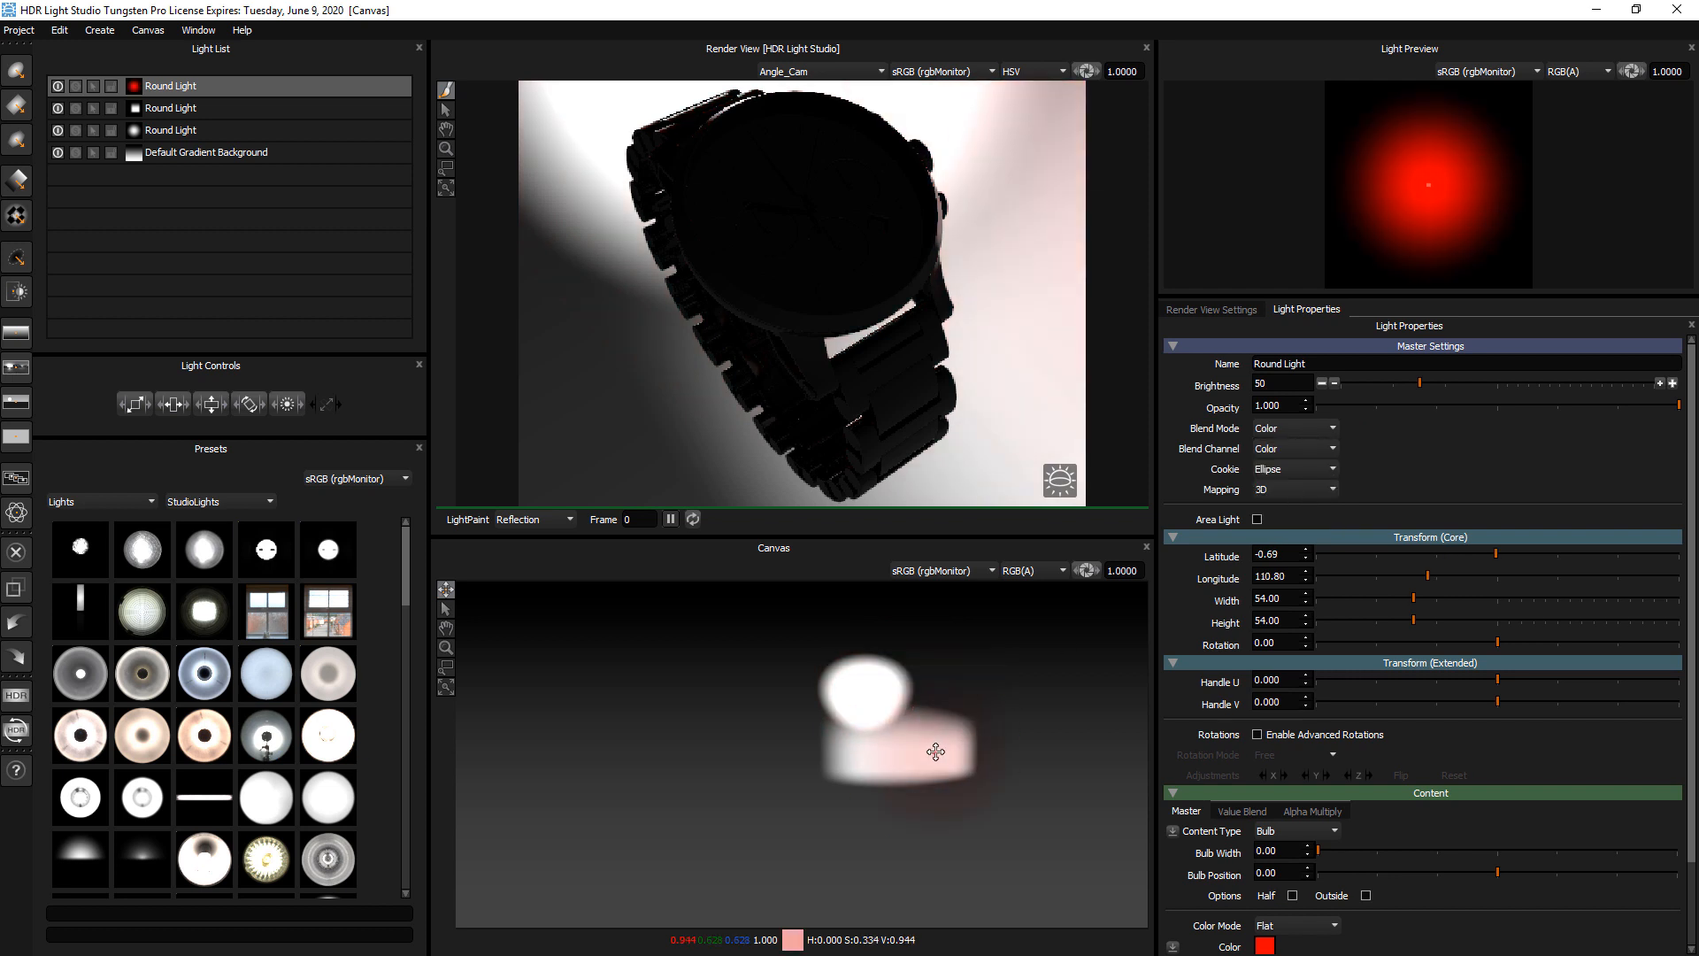
Try a brightness of 808 on the red light and settle it at 390
{"action": "left_click", "coordinate": [1562, 384]}
{"action": "left_click", "coordinate": [1556, 384]}
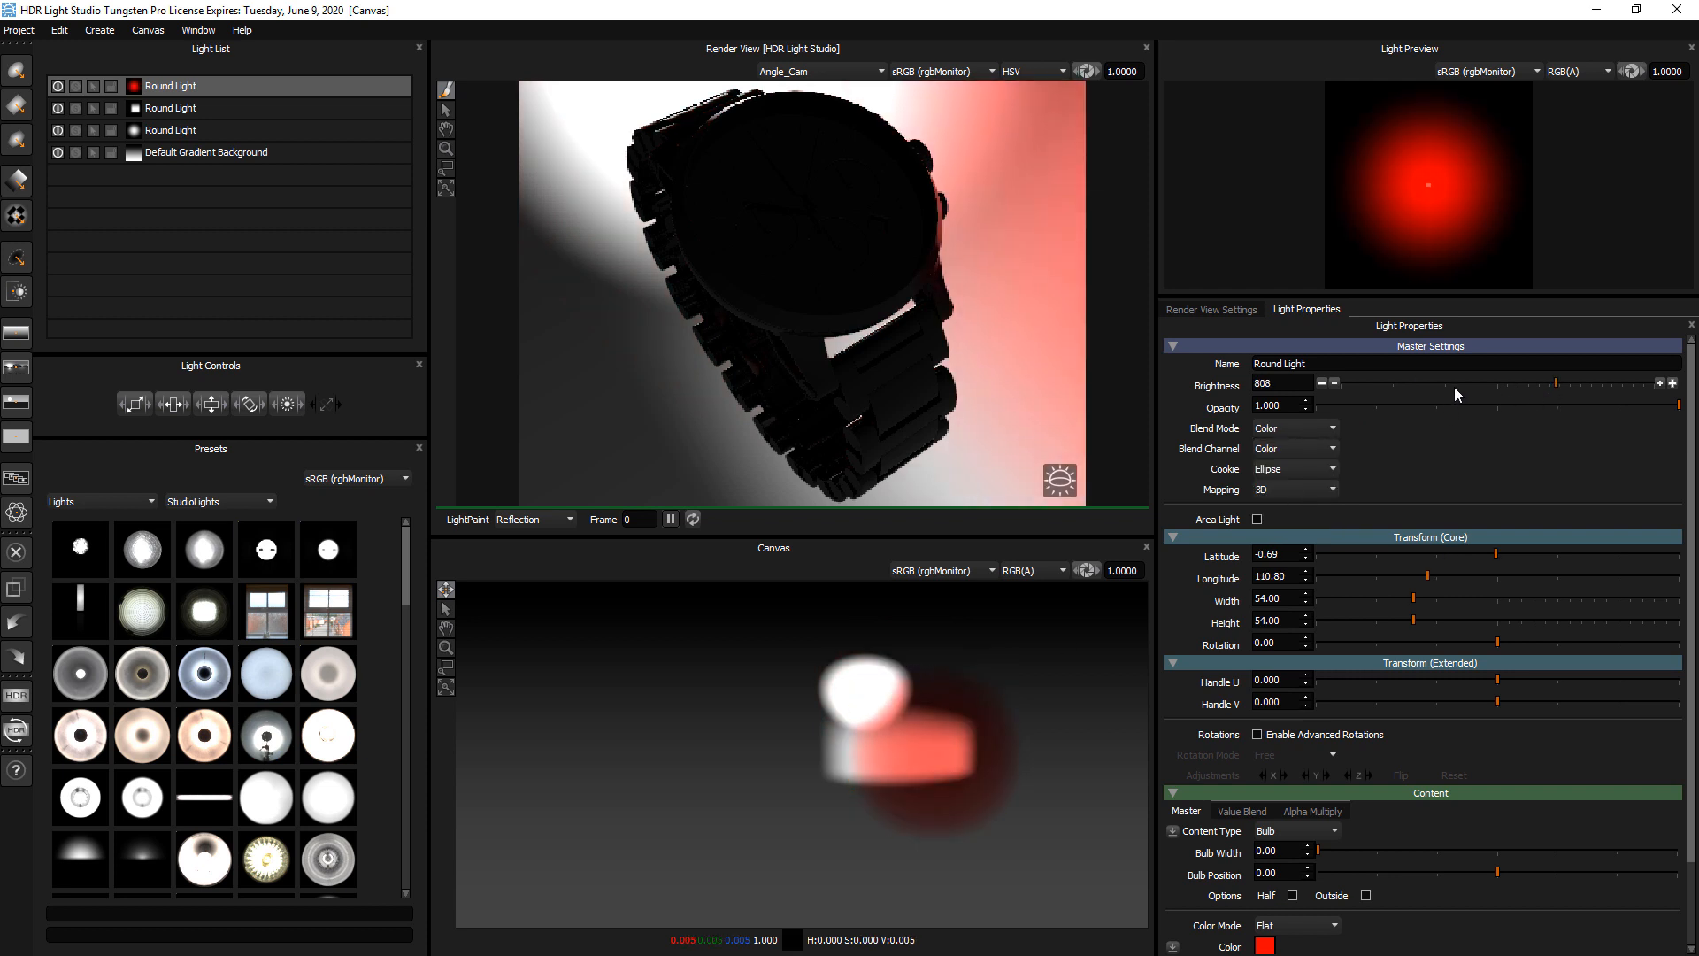
{"action": "left_click", "coordinate": [1521, 384]}
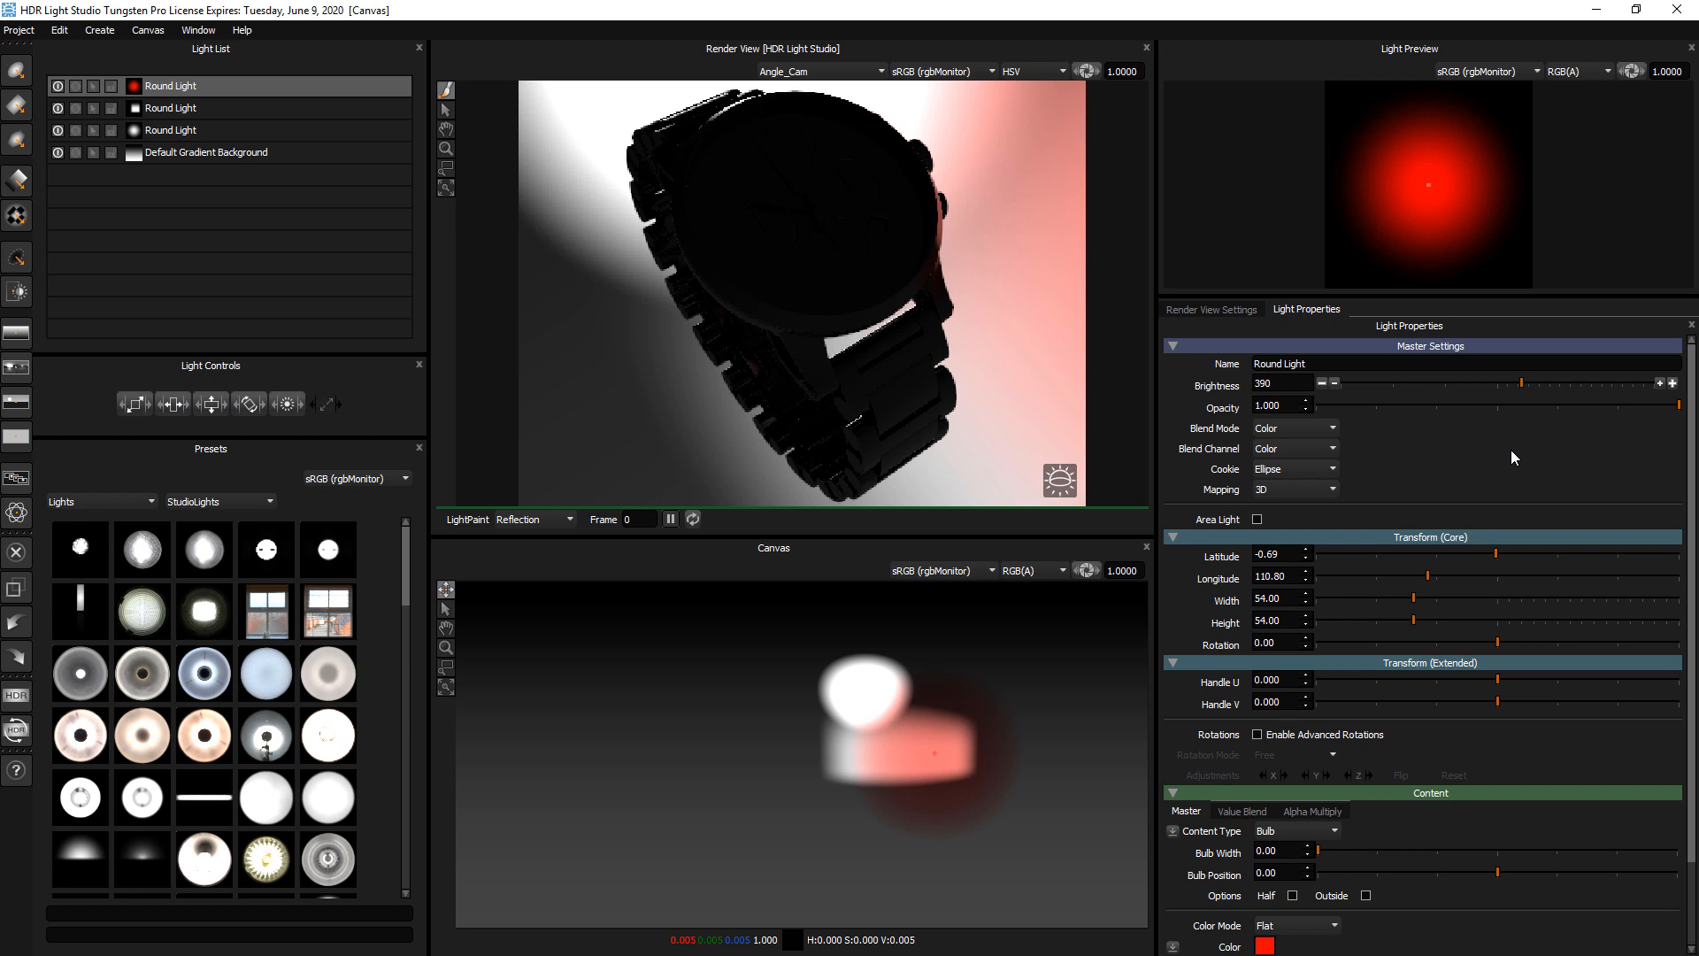
Add a Picture Background using dusk square.exr from the Desktop, saving its converted image as dusk square.exr.tx
{"action": "left_click", "coordinate": [11, 374]}
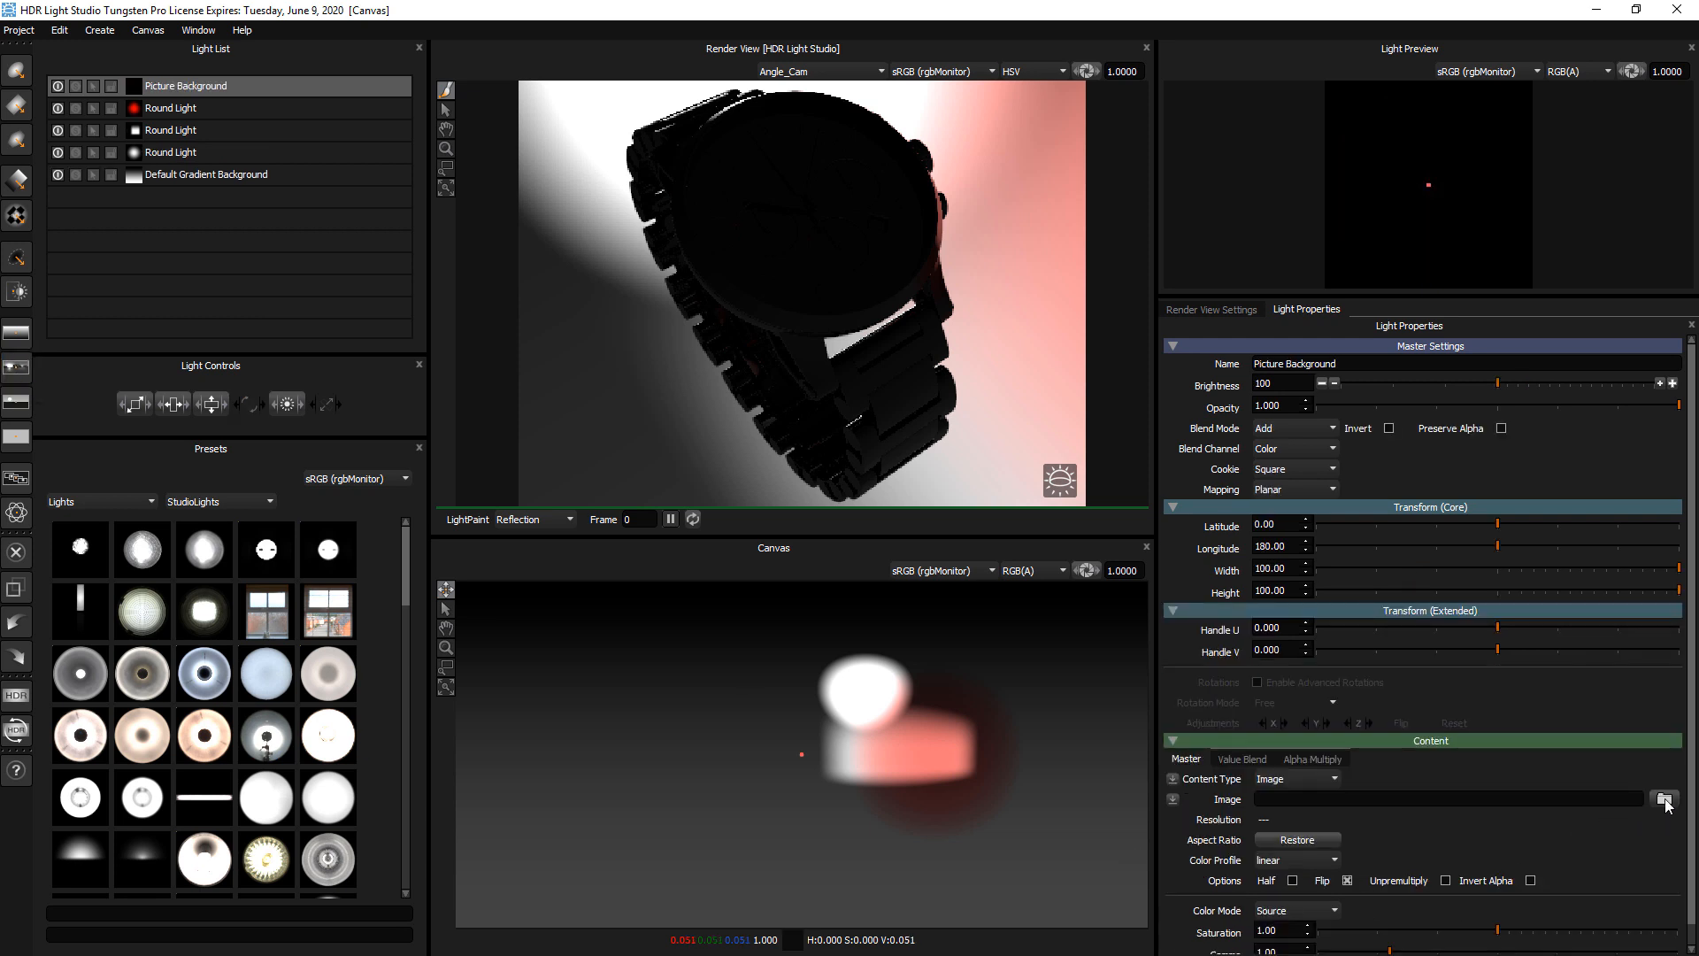
{"action": "left_click", "coordinate": [1665, 799]}
{"action": "left_click", "coordinate": [292, 158]}
{"action": "left_click", "coordinate": [398, 158]}
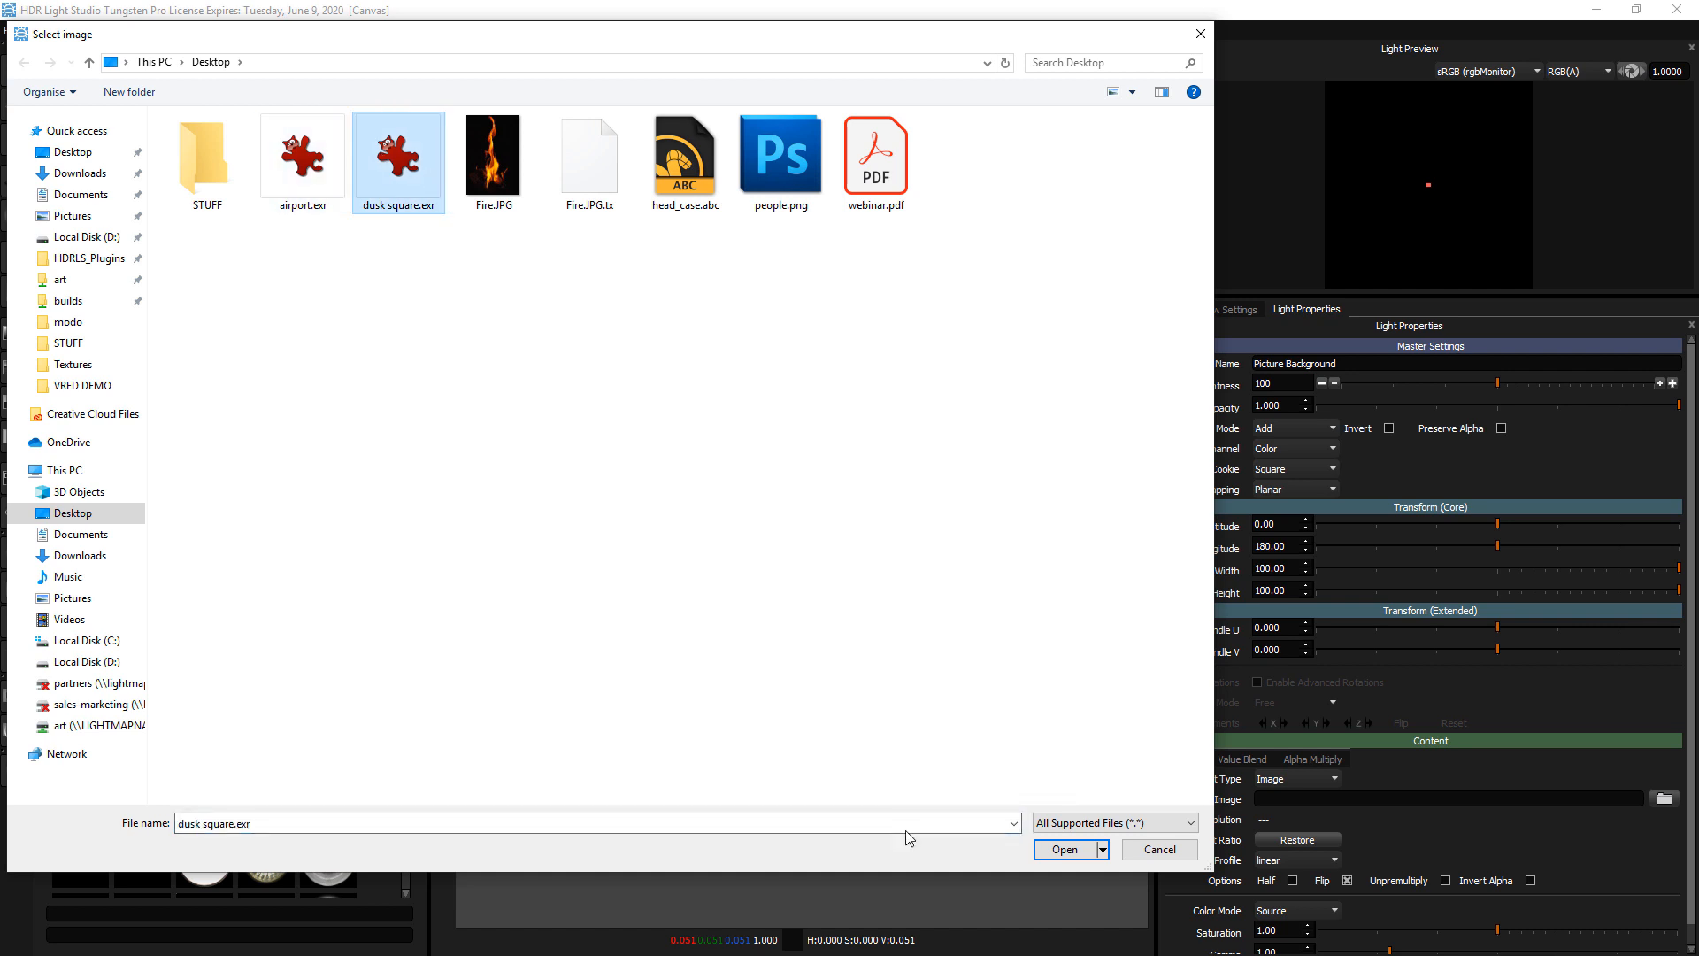
{"action": "left_click", "coordinate": [1063, 850]}
{"action": "left_click", "coordinate": [708, 533]}
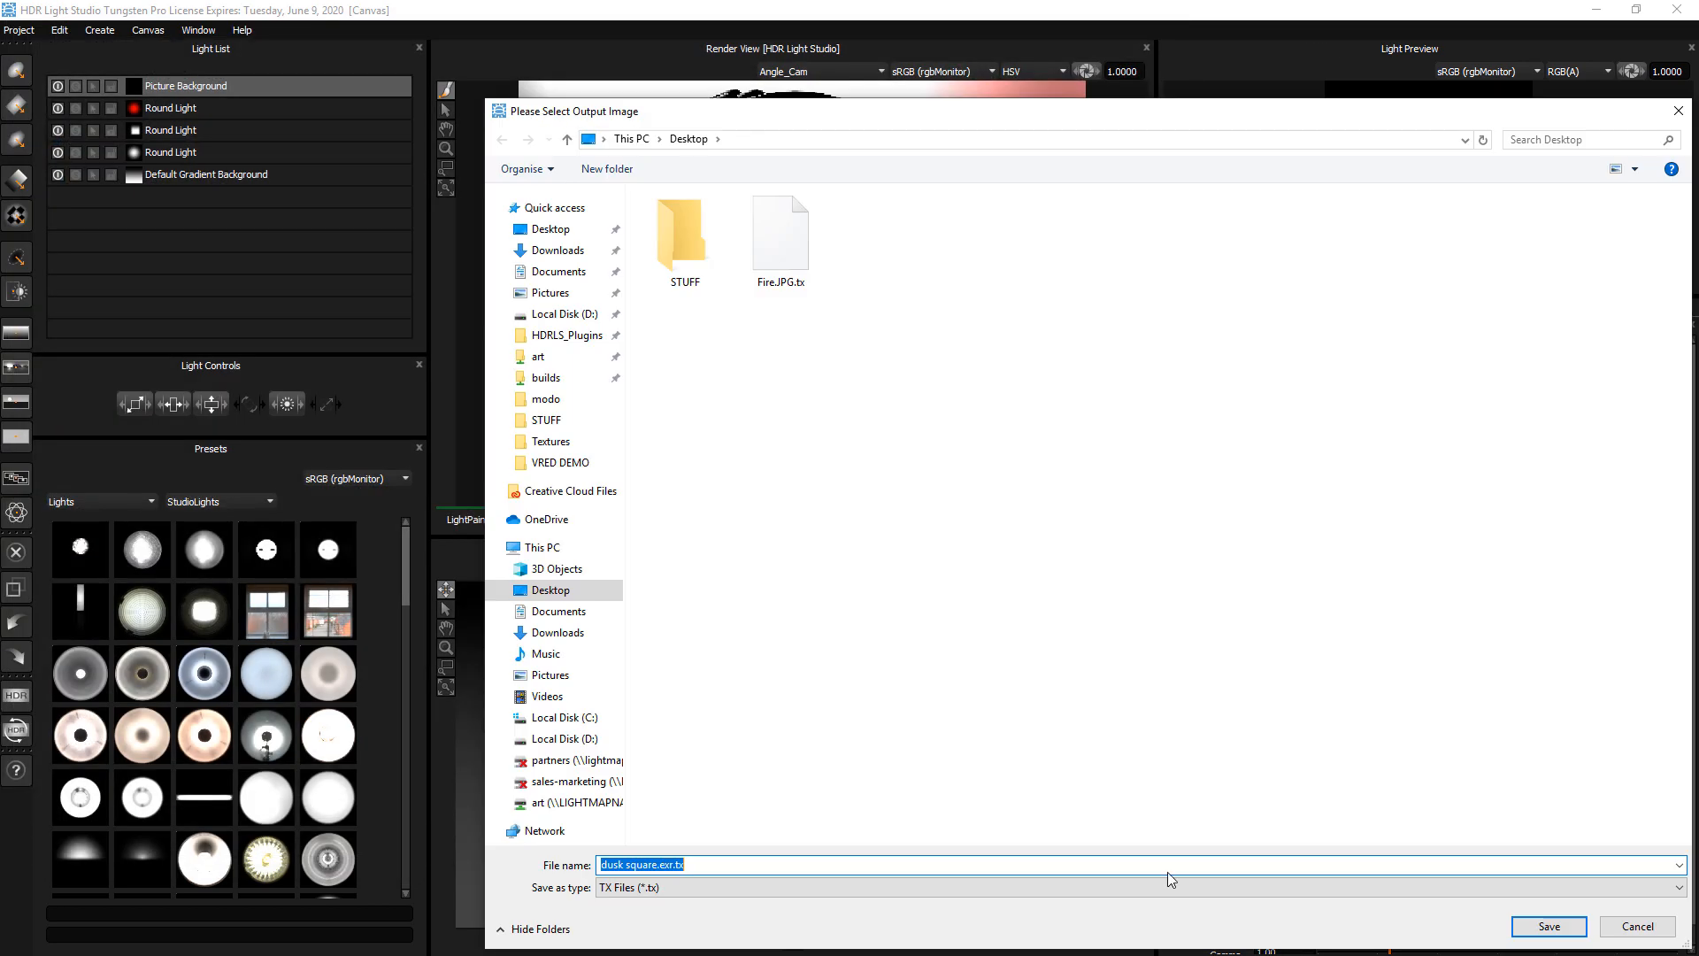
{"action": "left_click", "coordinate": [1518, 927]}
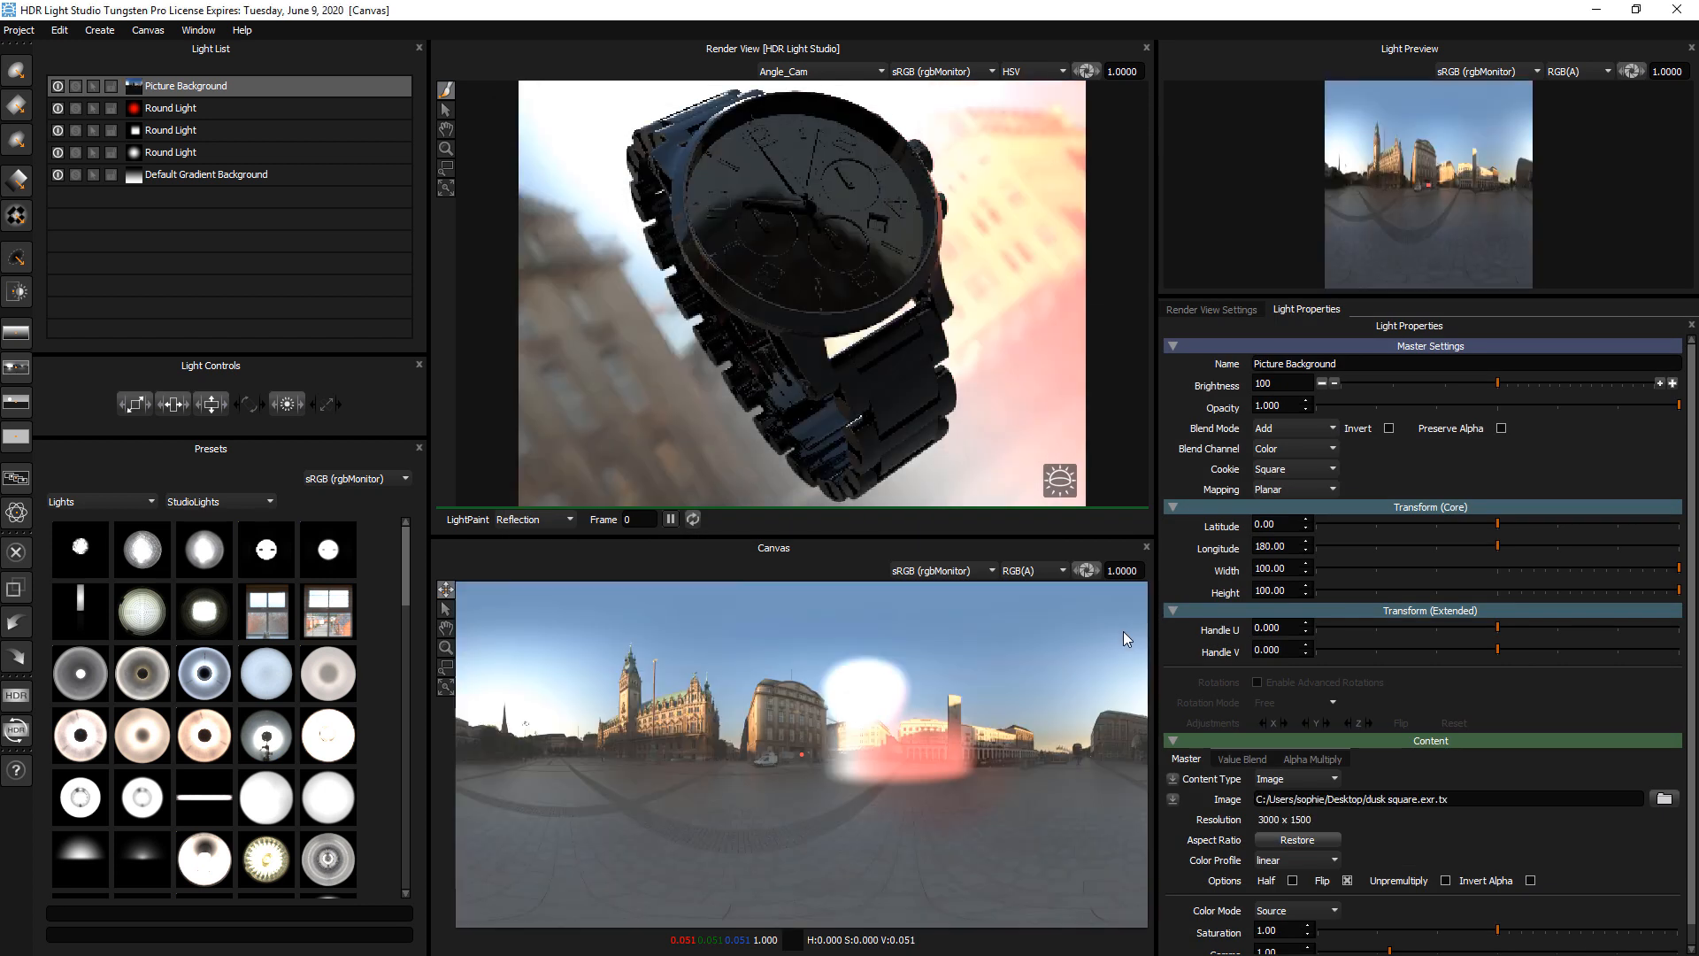
Place the Picture Background at the bottom of the light list and switch off the gradient background and both white lights
{"action": "left_click_drag", "start_coordinate": [227, 85], "coordinate": [216, 200]}
{"action": "left_click", "coordinate": [80, 156]}
{"action": "left_click", "coordinate": [57, 151]}
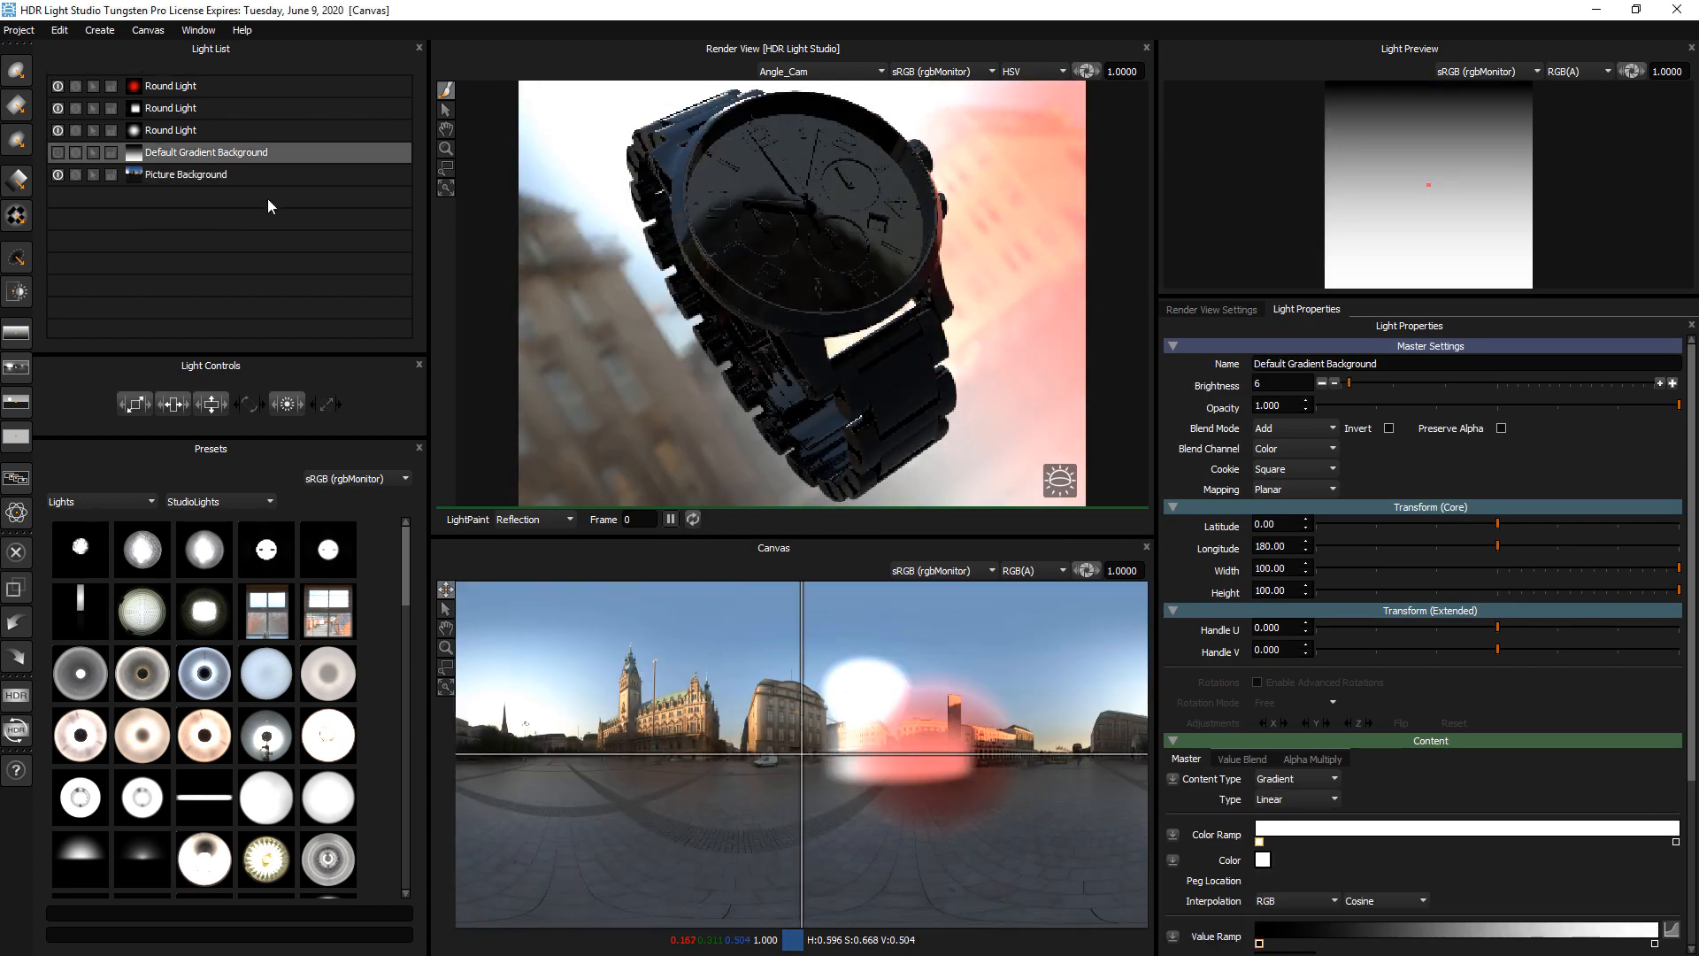
{"action": "left_click", "coordinate": [58, 131]}
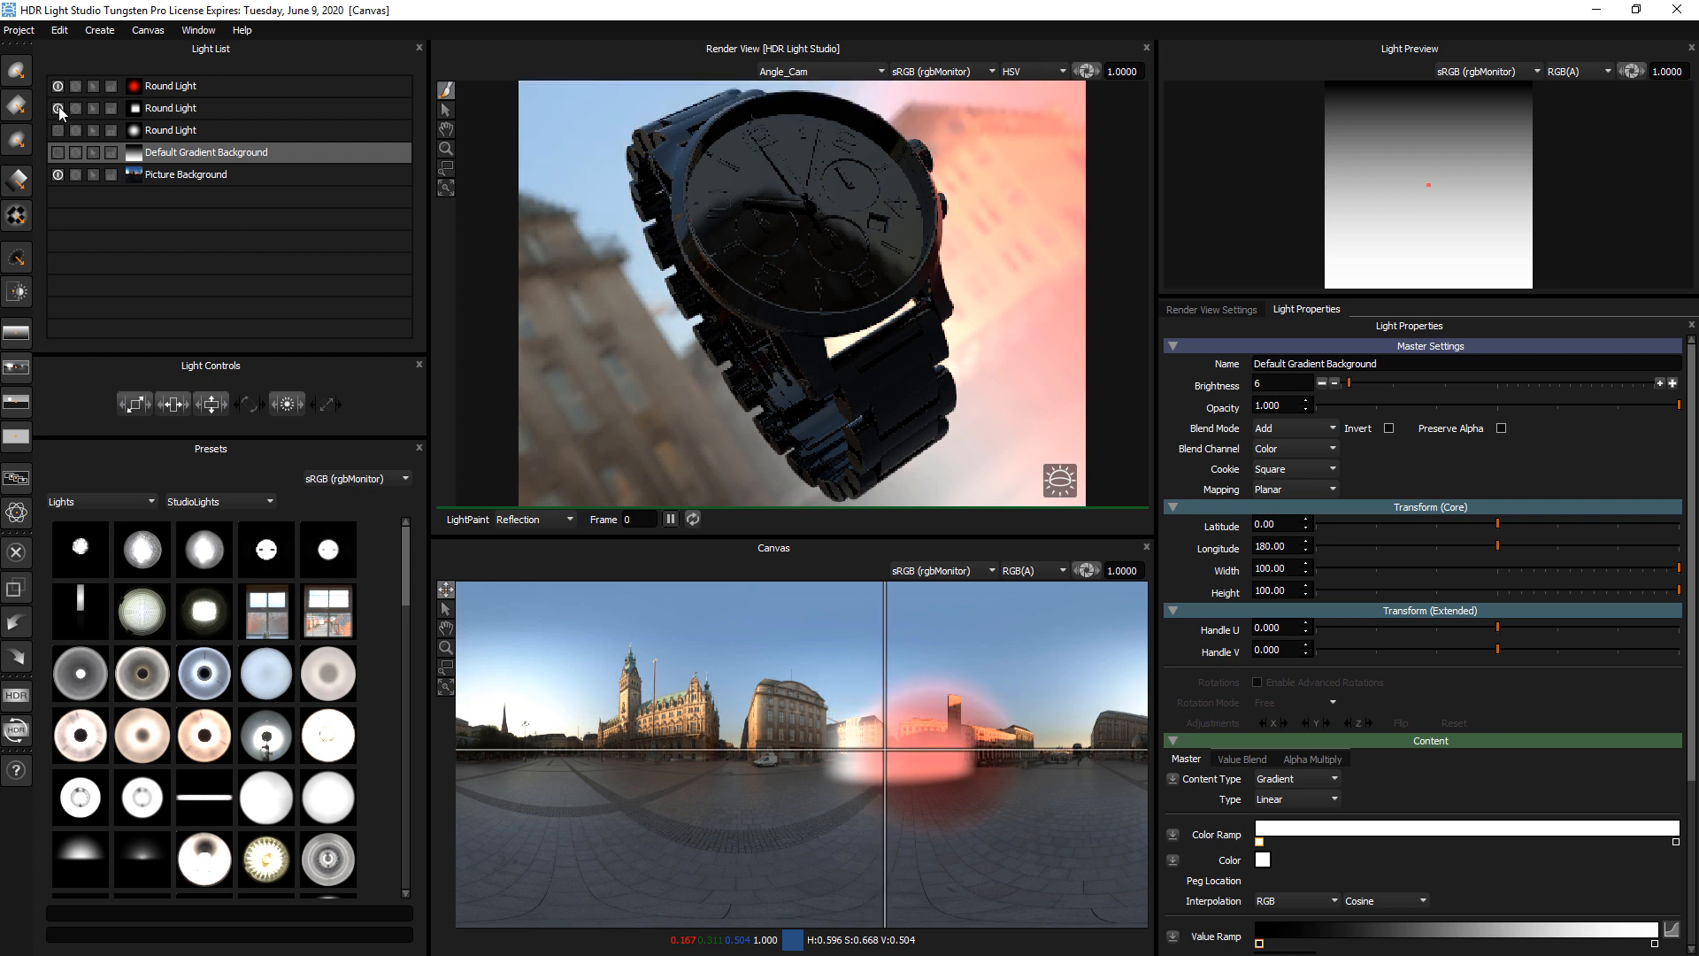
{"action": "left_click", "coordinate": [57, 109]}
Move the red light over the buildings beneath the sky and set its blend mode to Saturation
{"action": "left_click", "coordinate": [161, 86]}
{"action": "mouse_move", "coordinate": [964, 710]}
{"action": "left_mouse_down"}
{"action": "mouse_move", "coordinate": [986, 710]}
{"action": "mouse_move", "coordinate": [954, 680]}
{"action": "mouse_move", "coordinate": [907, 675]}
{"action": "mouse_move", "coordinate": [952, 718]}
{"action": "left_mouse_up"}
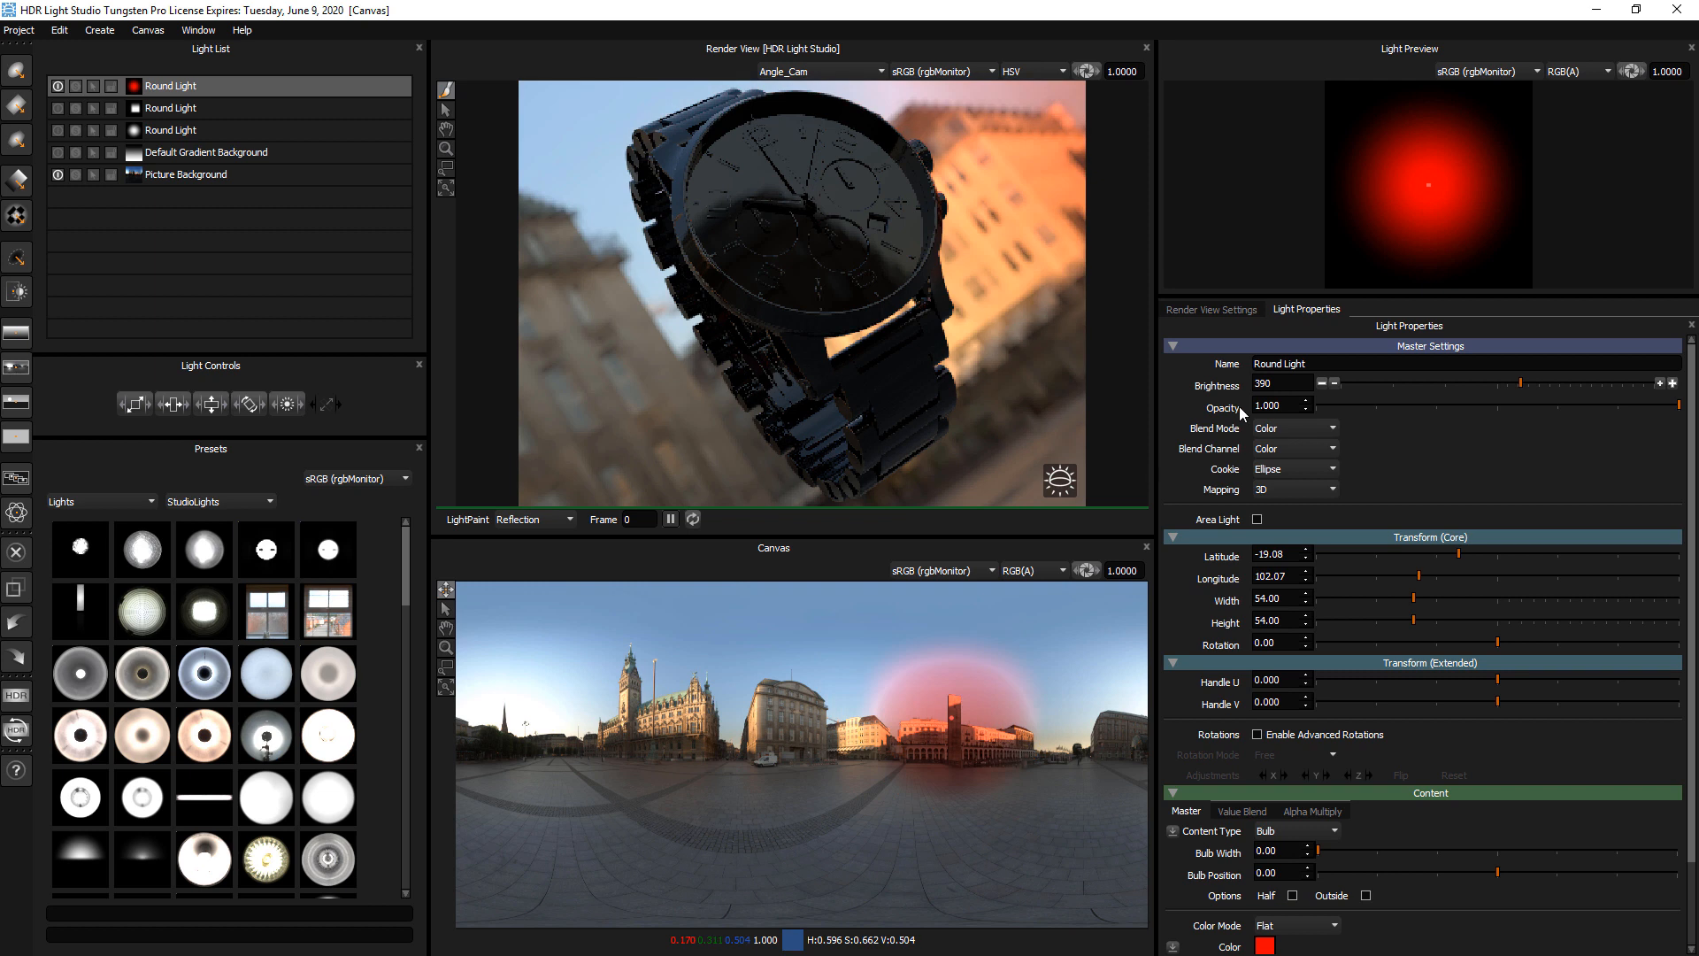
{"action": "left_click", "coordinate": [1285, 430]}
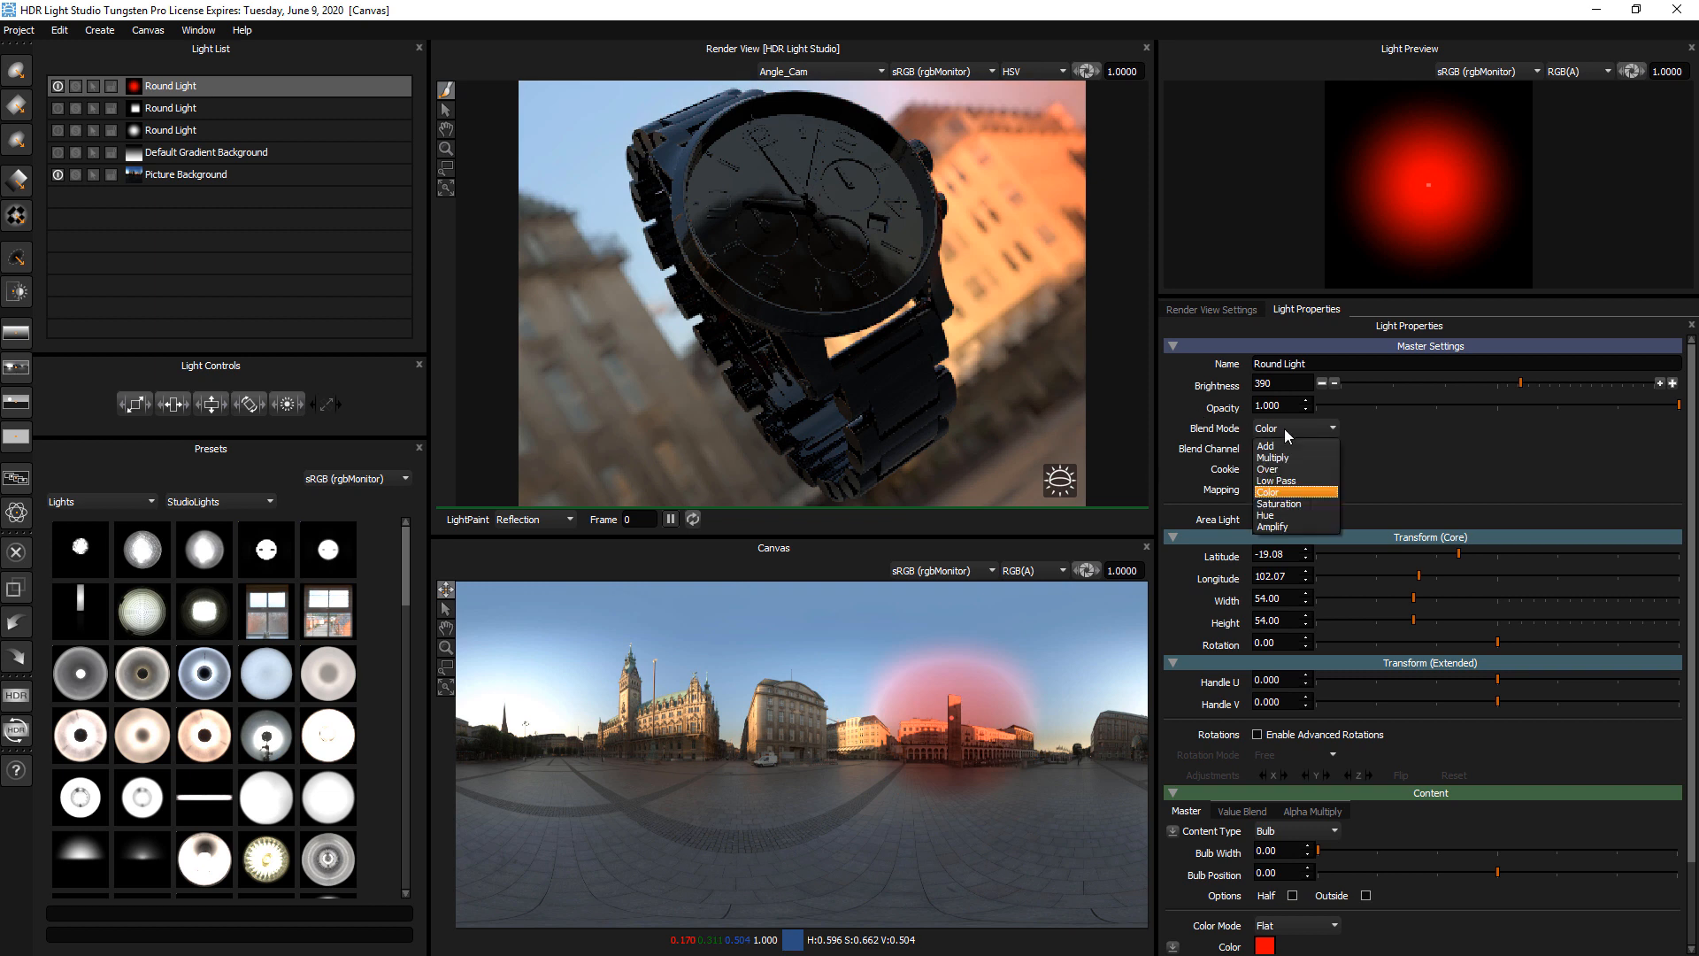
{"action": "left_click", "coordinate": [1308, 504]}
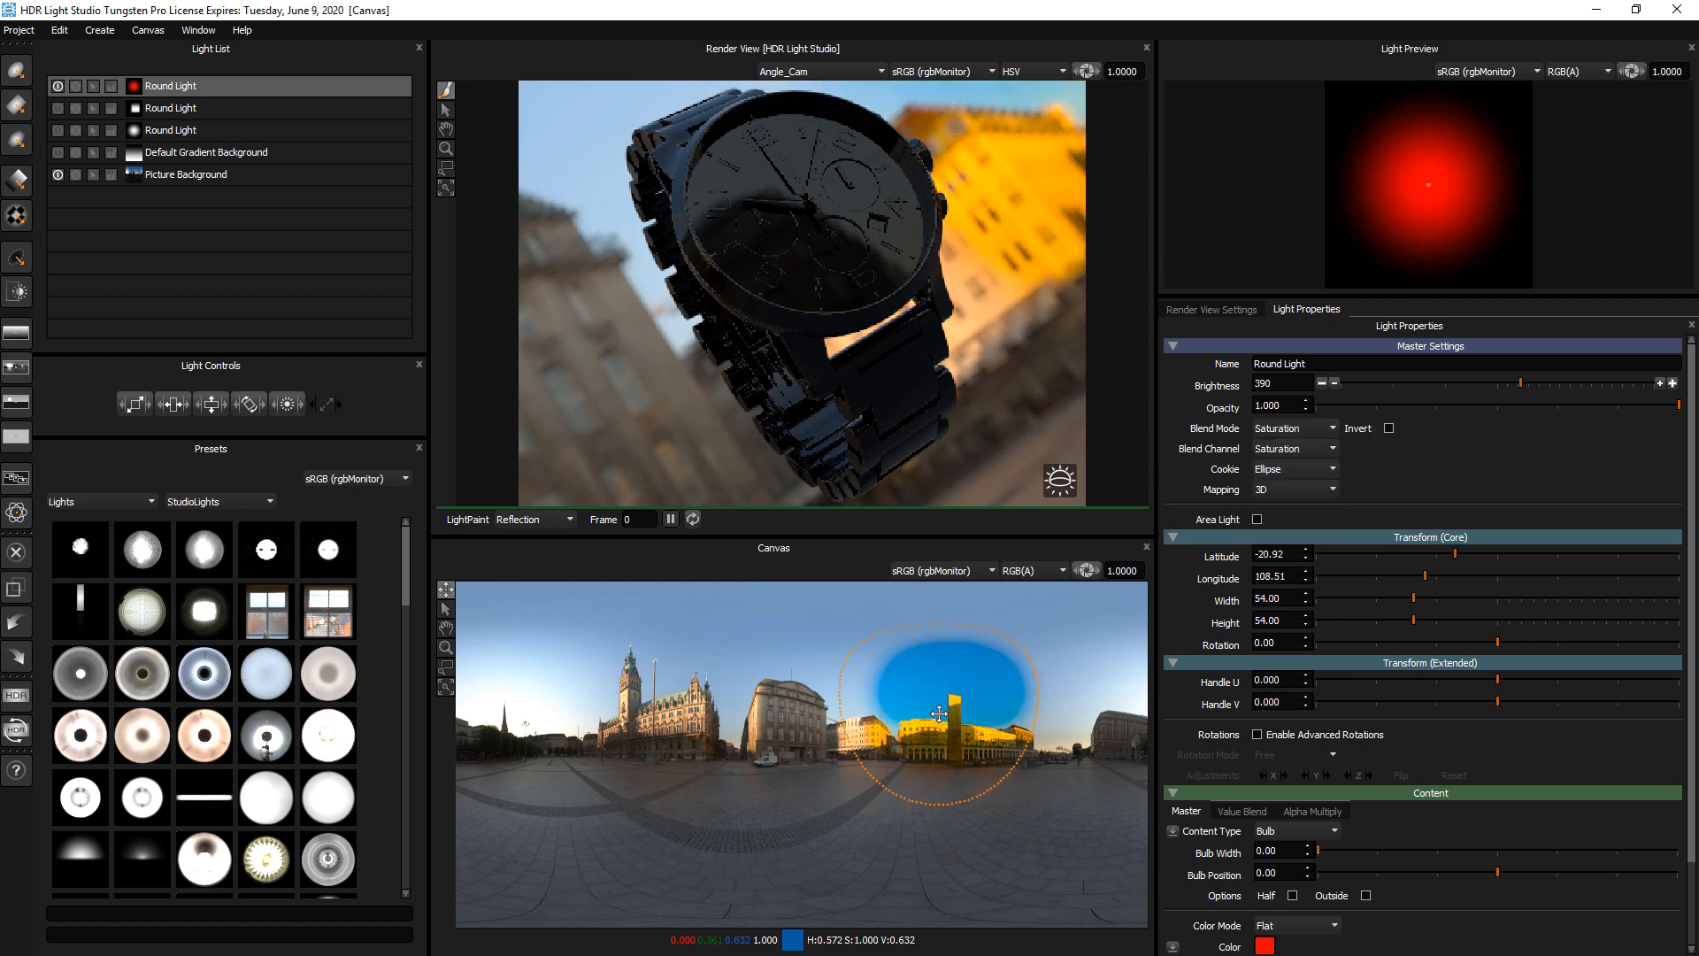
Set the red light's brightness to 325 and move it to about latitude -22, longitude 87, over the tower
{"action": "left_click_drag", "start_coordinate": [1374, 383], "coordinate": [1494, 384]}
{"action": "left_click_drag", "start_coordinate": [965, 797], "coordinate": [1001, 683]}
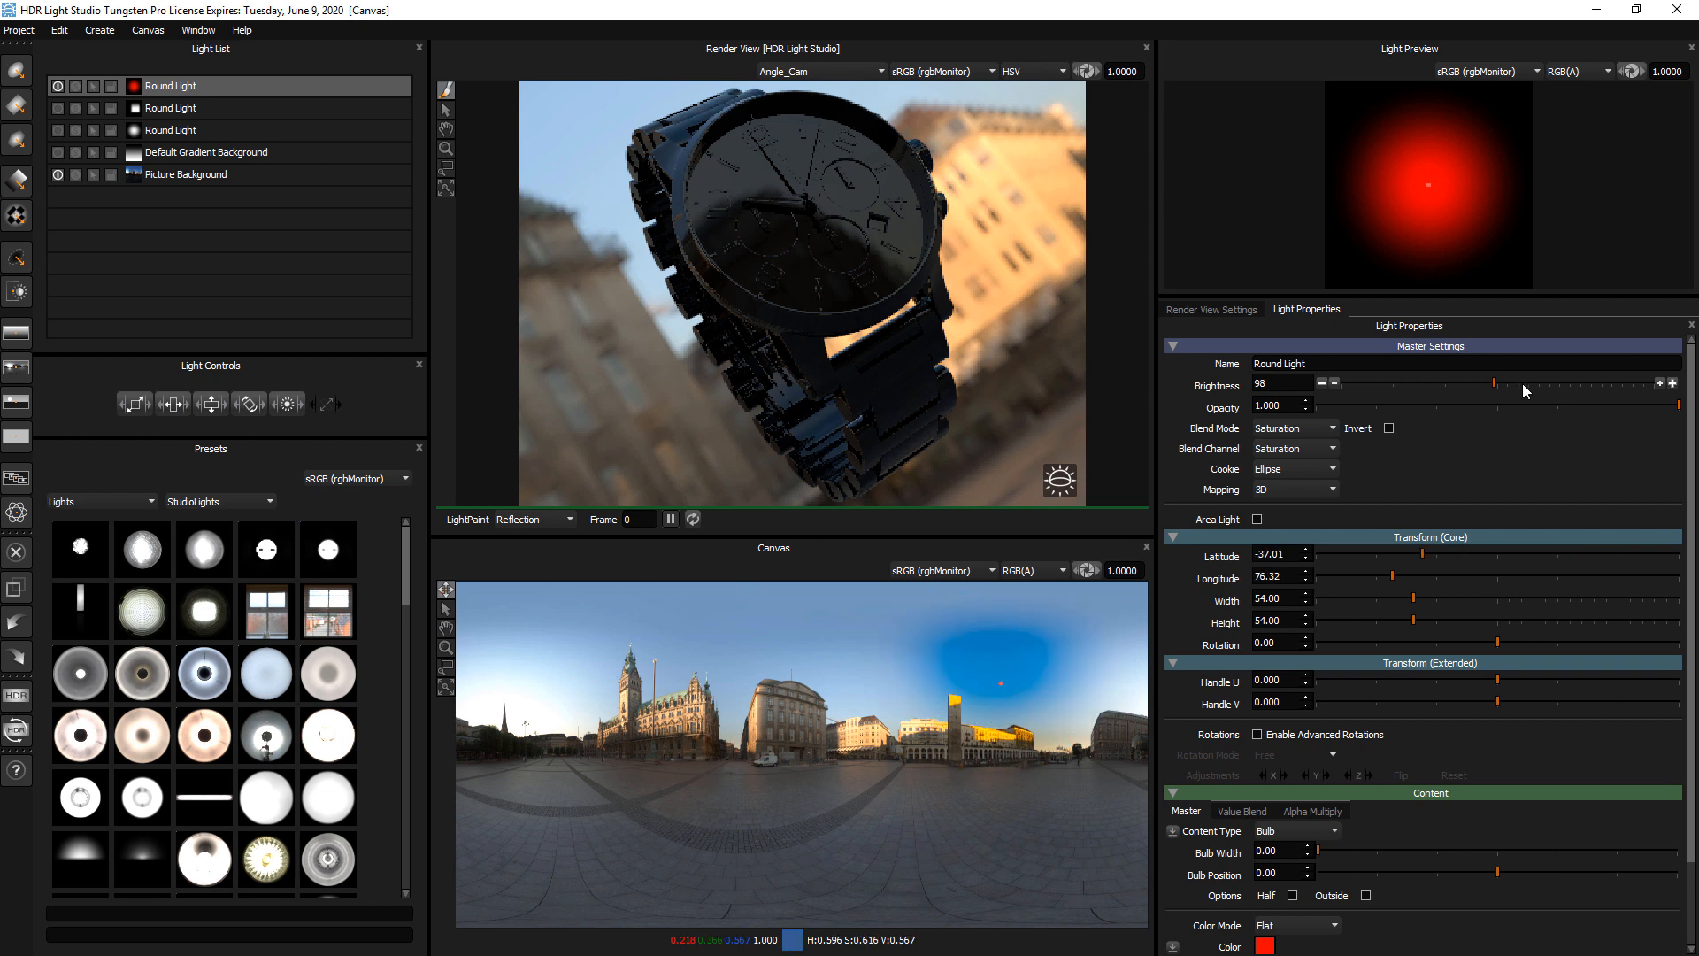
{"action": "left_click_drag", "start_coordinate": [1522, 384], "coordinate": [1515, 385]}
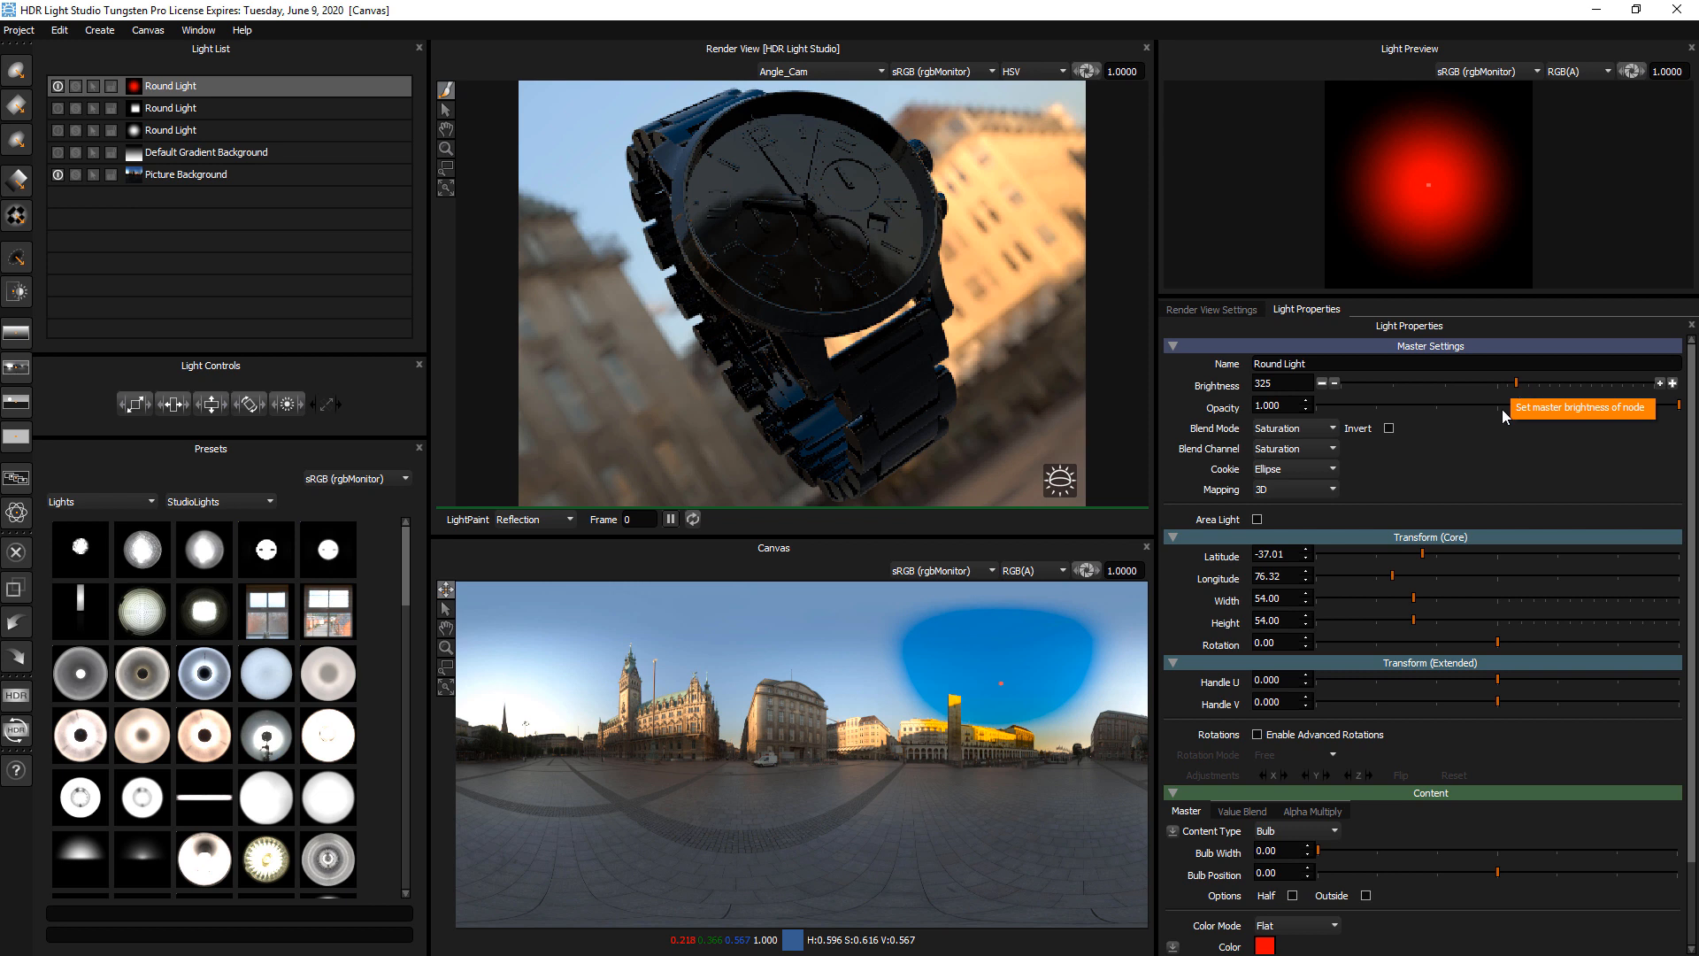
{"action": "left_click", "coordinate": [972, 705]}
{"action": "left_click_drag", "start_coordinate": [972, 706], "coordinate": [982, 709]}
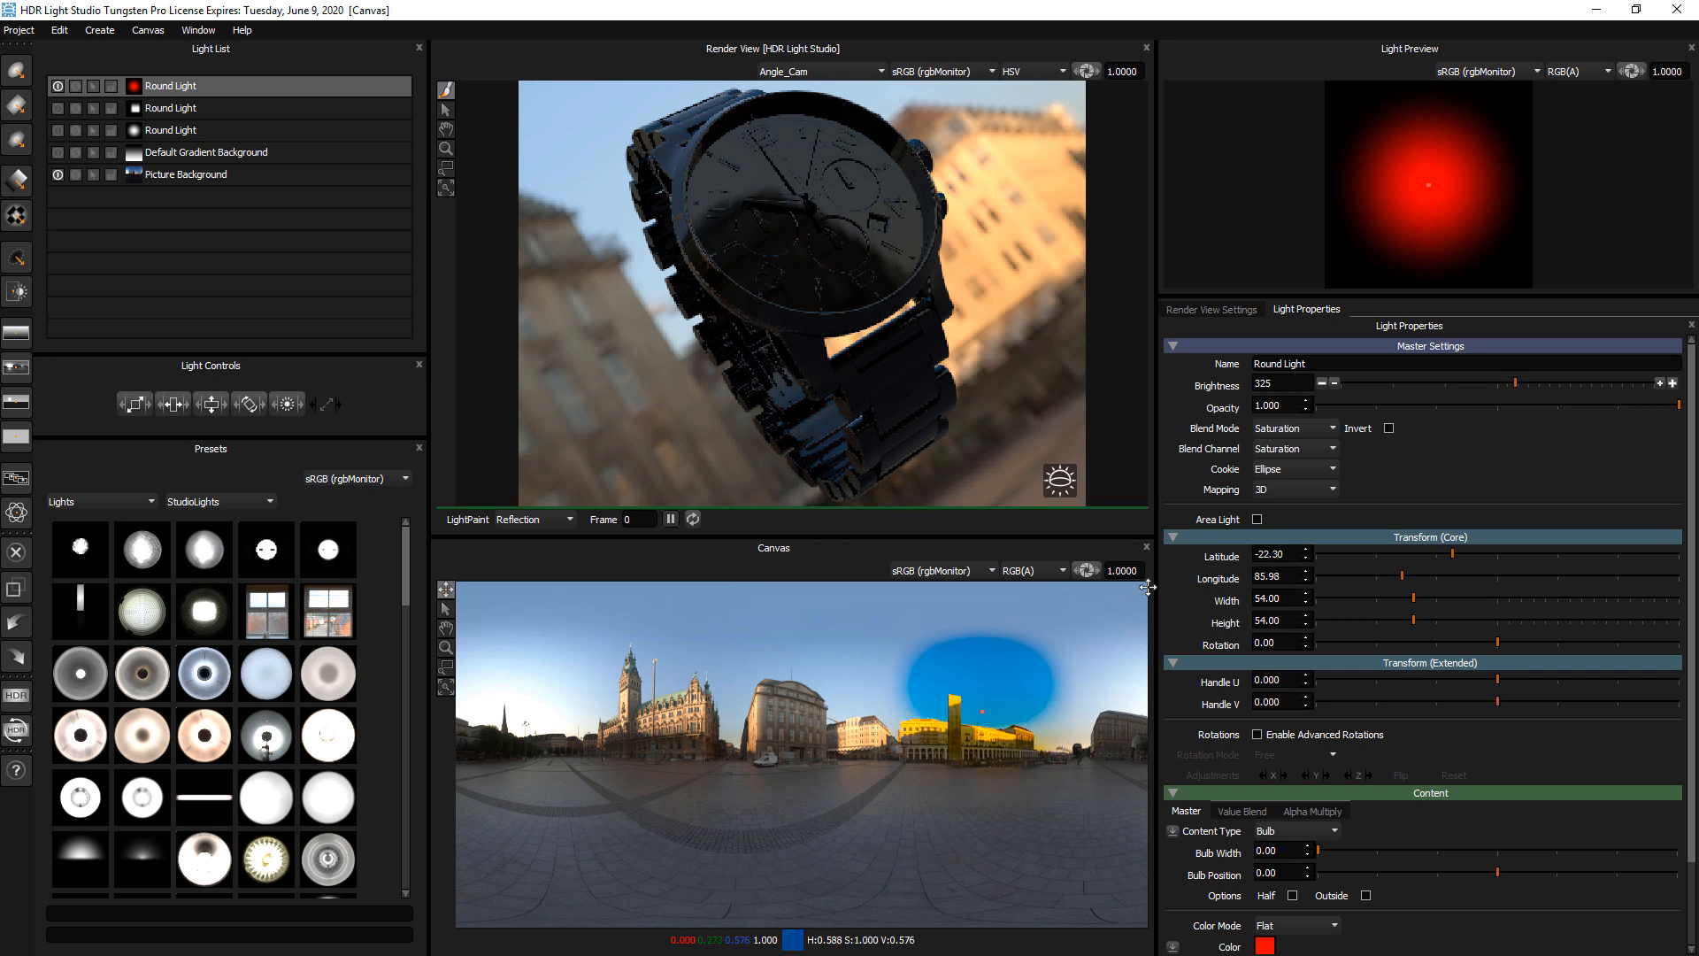
{"action": "mouse_move", "coordinate": [981, 713]}
{"action": "left_mouse_down"}
{"action": "mouse_move", "coordinate": [963, 710]}
{"action": "mouse_move", "coordinate": [980, 711]}
{"action": "left_mouse_up"}
Try inverting the red light's saturation blend, restore it, and switch the red light off
{"action": "left_click", "coordinate": [1388, 429]}
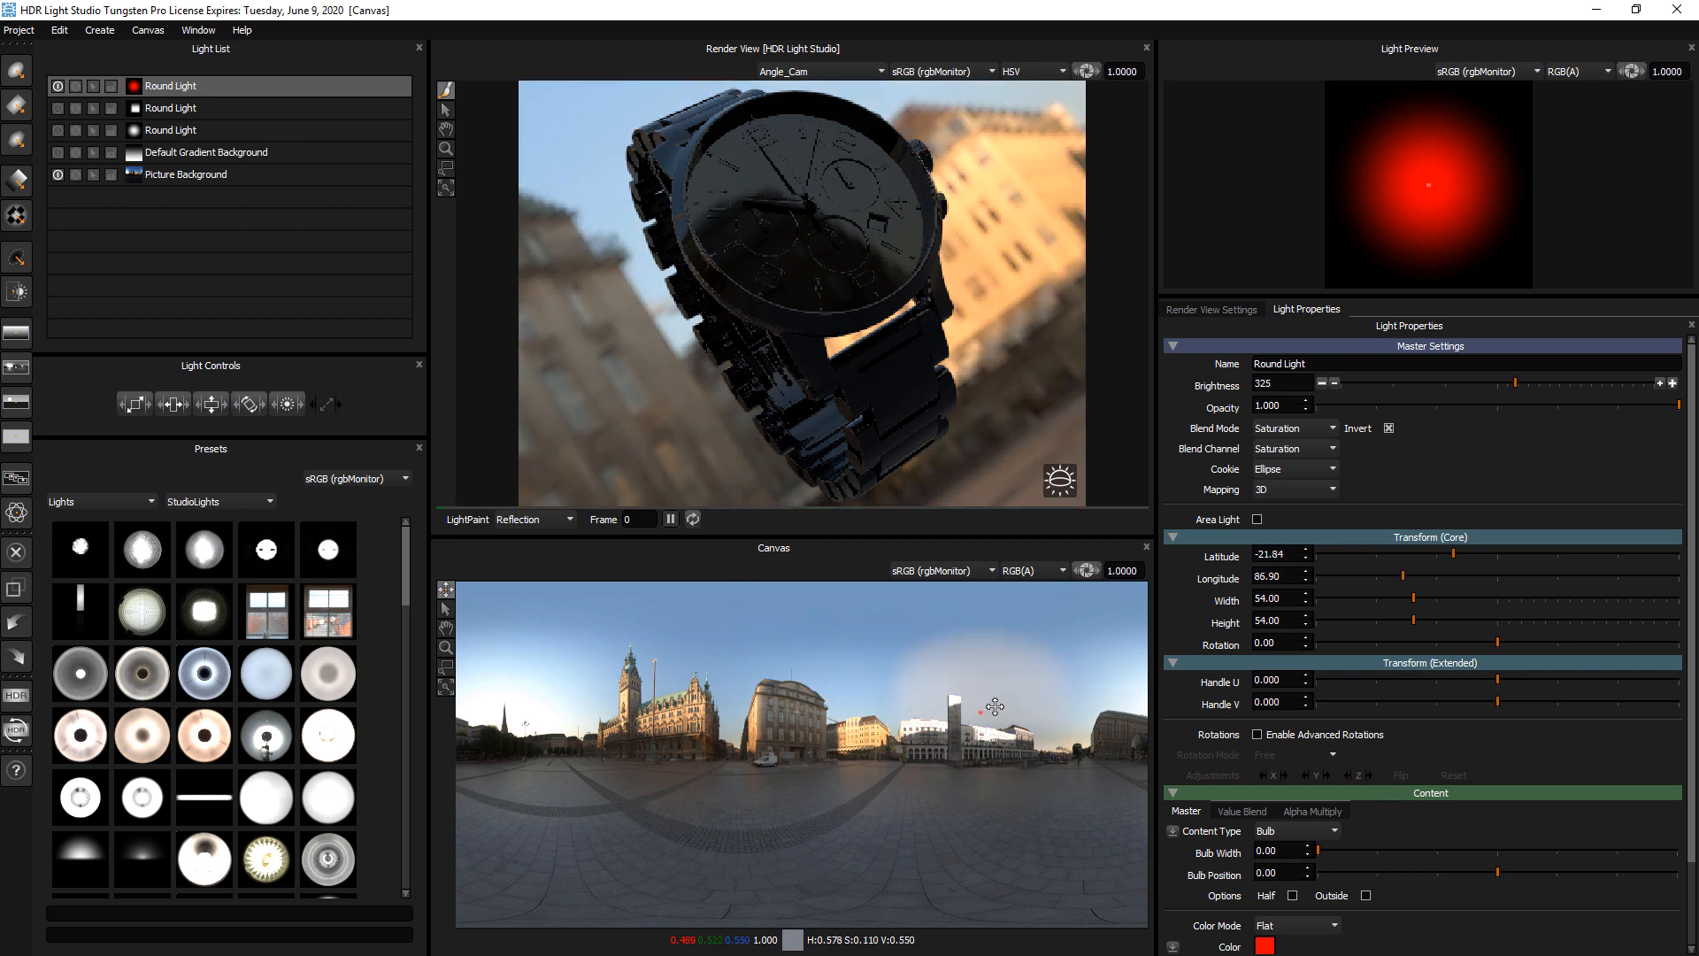
{"action": "left_click", "coordinate": [1389, 429]}
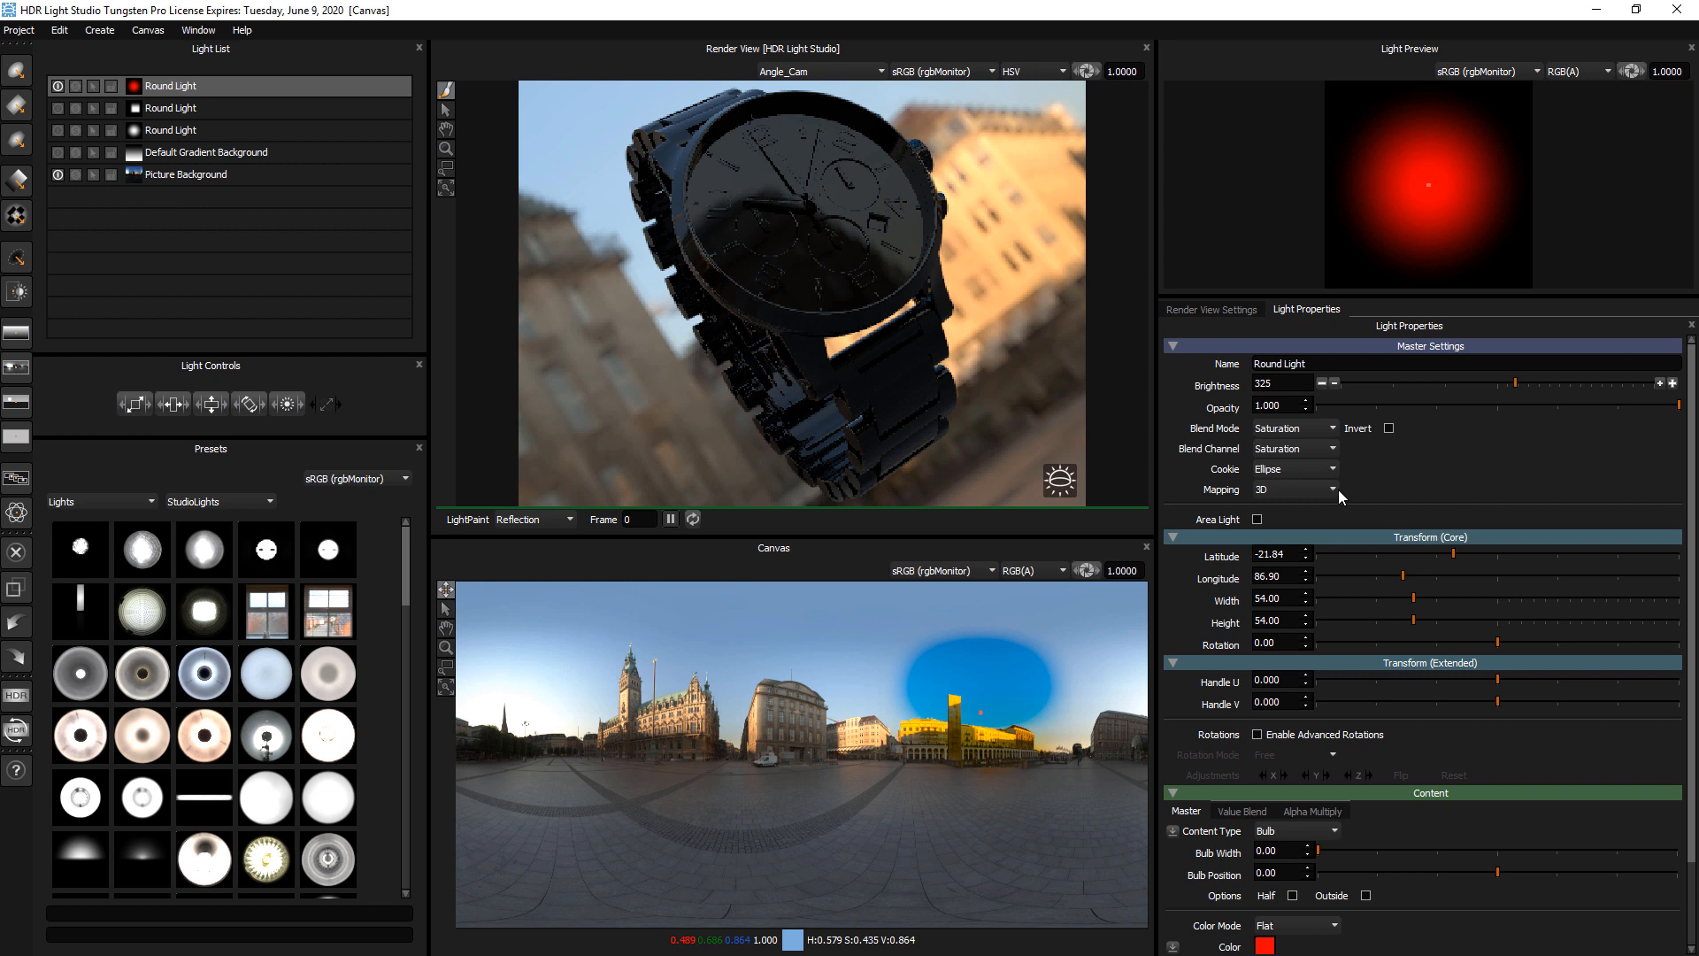
{"action": "left_click", "coordinate": [57, 87]}
Shrink the Picture Background to width 45.37 and height 65.27 and move it around the canvas in Planar mapping, ending near longitude 158
{"action": "left_click", "coordinate": [94, 180]}
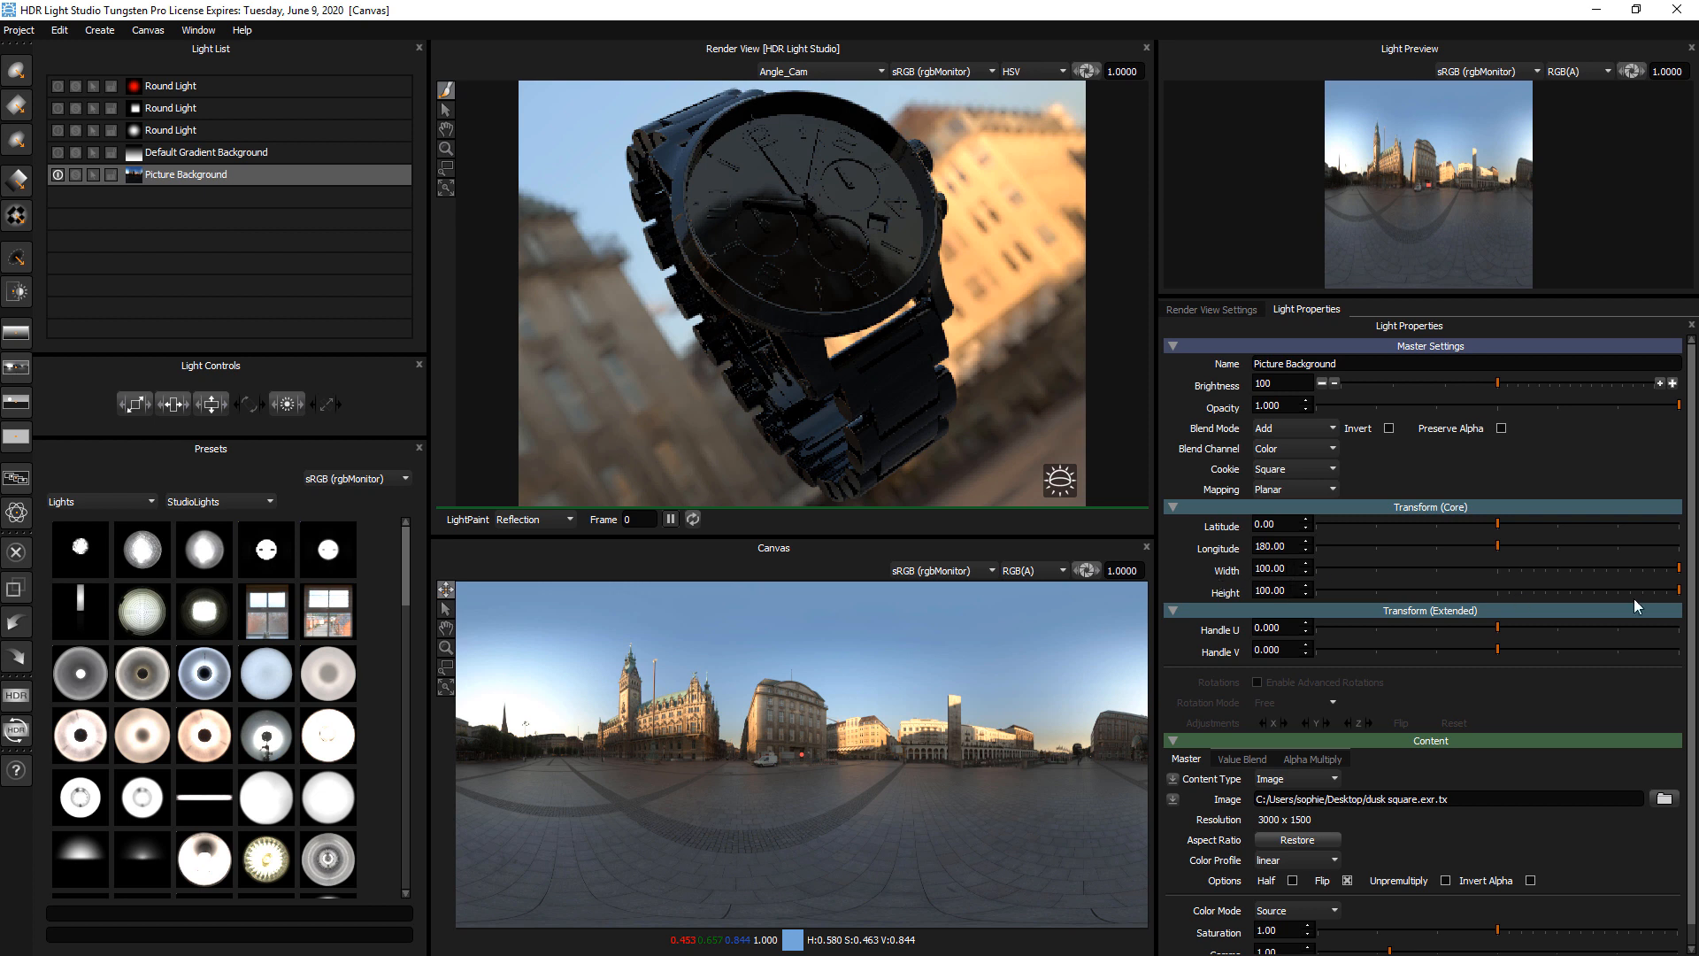
{"action": "left_click_drag", "start_coordinate": [1604, 569], "coordinate": [1556, 571]}
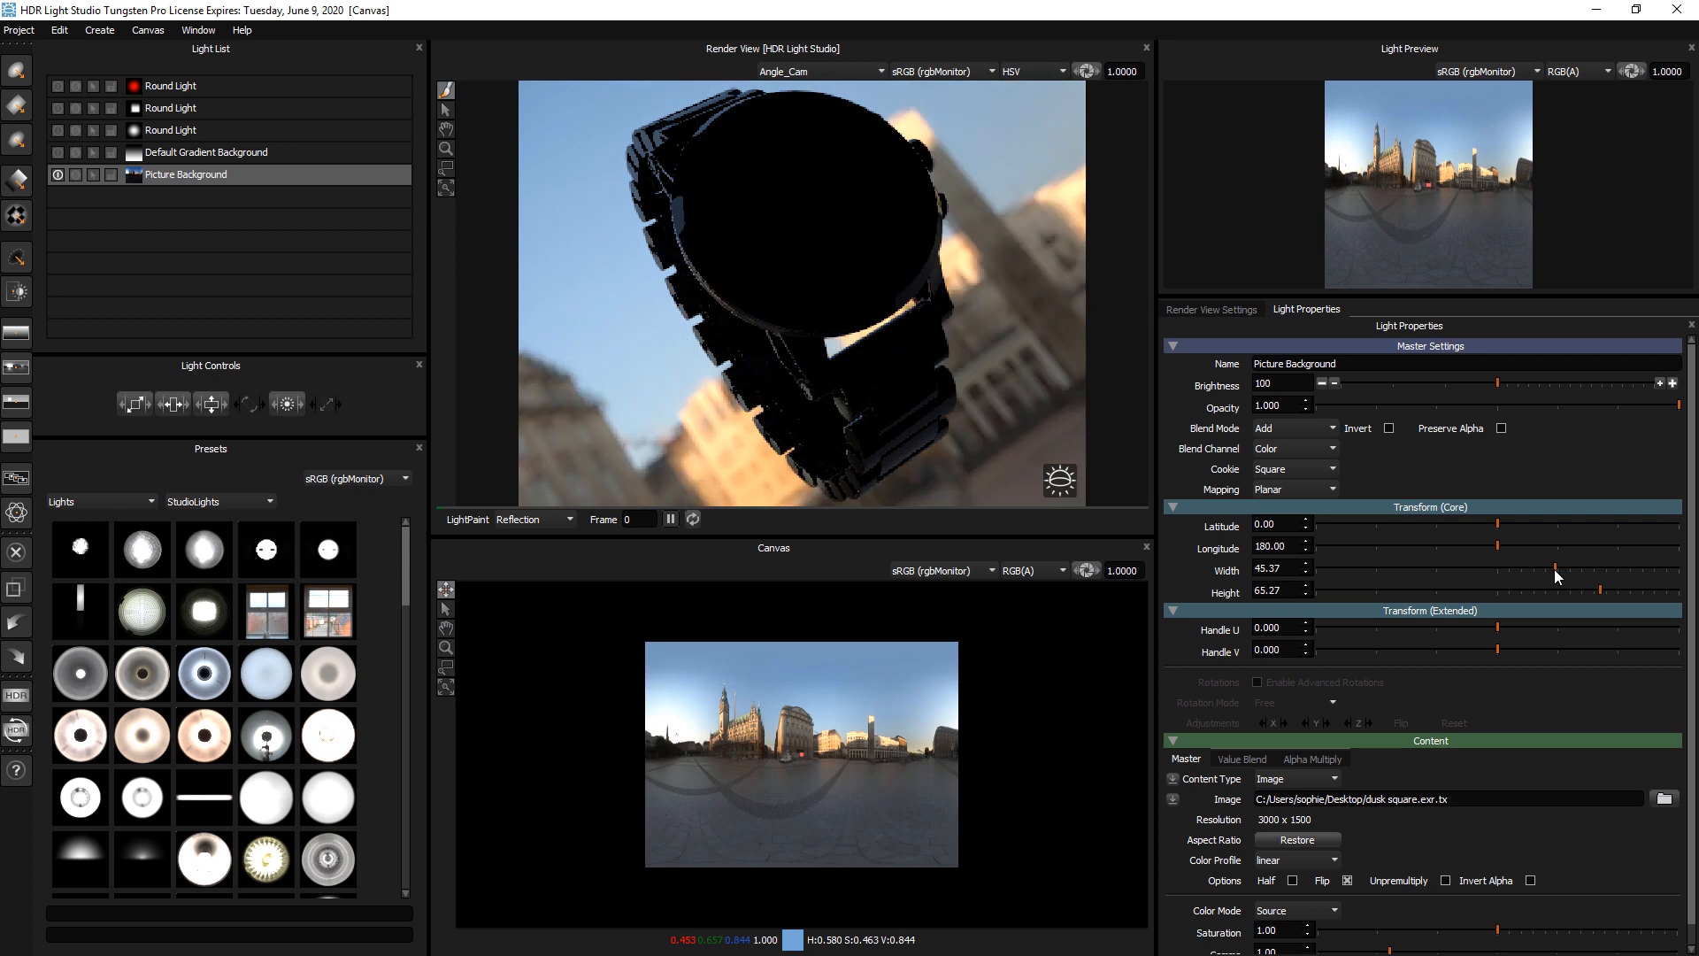
{"action": "left_click", "coordinate": [942, 689]}
{"action": "left_click", "coordinate": [1053, 670]}
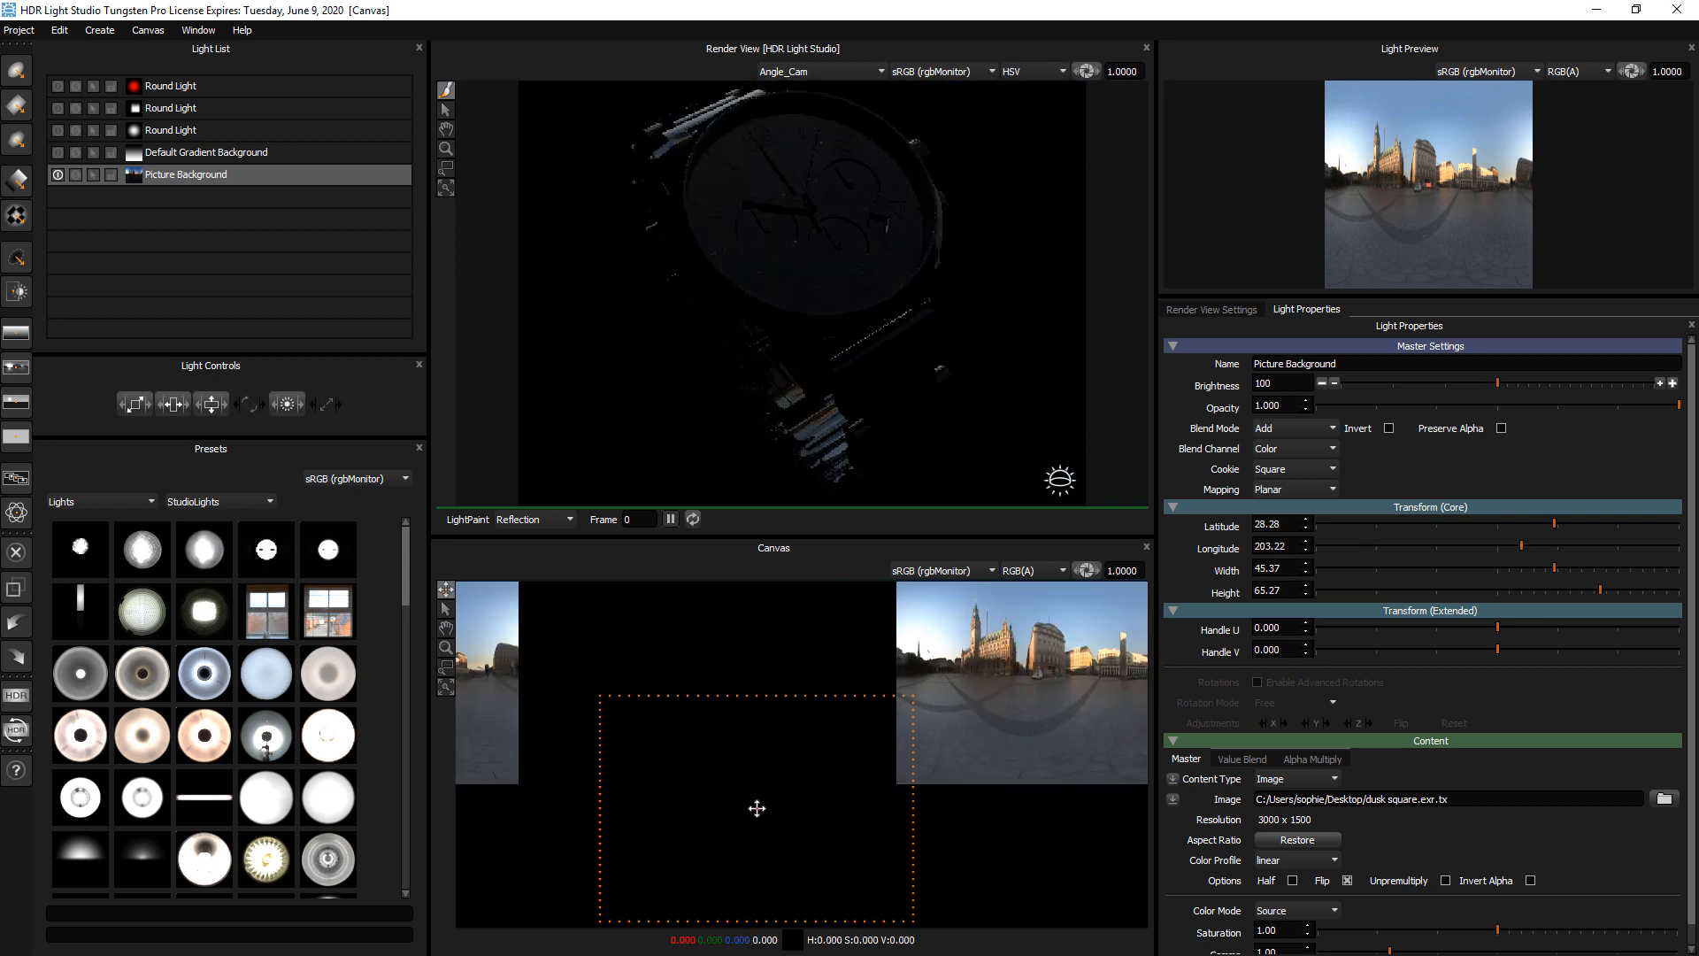
{"action": "left_click", "coordinate": [756, 808]}
{"action": "left_click", "coordinate": [704, 711]}
{"action": "left_click", "coordinate": [600, 684]}
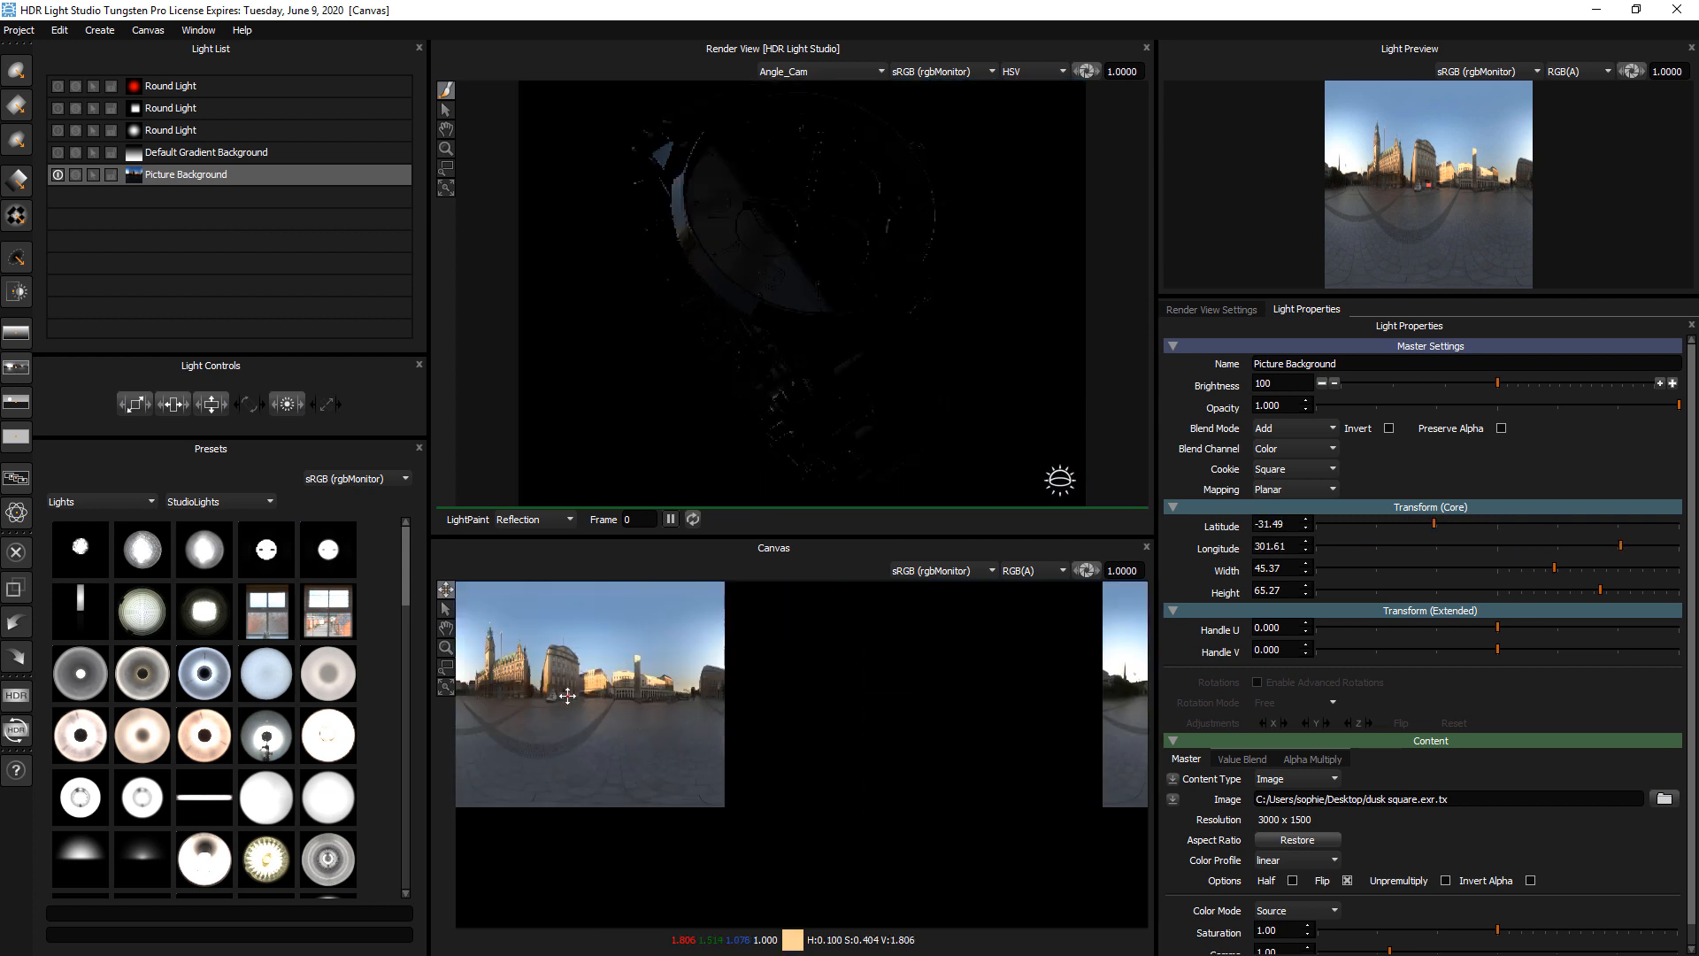
{"action": "left_click", "coordinate": [610, 757]}
{"action": "left_click", "coordinate": [677, 752]}
{"action": "left_click", "coordinate": [844, 716]}
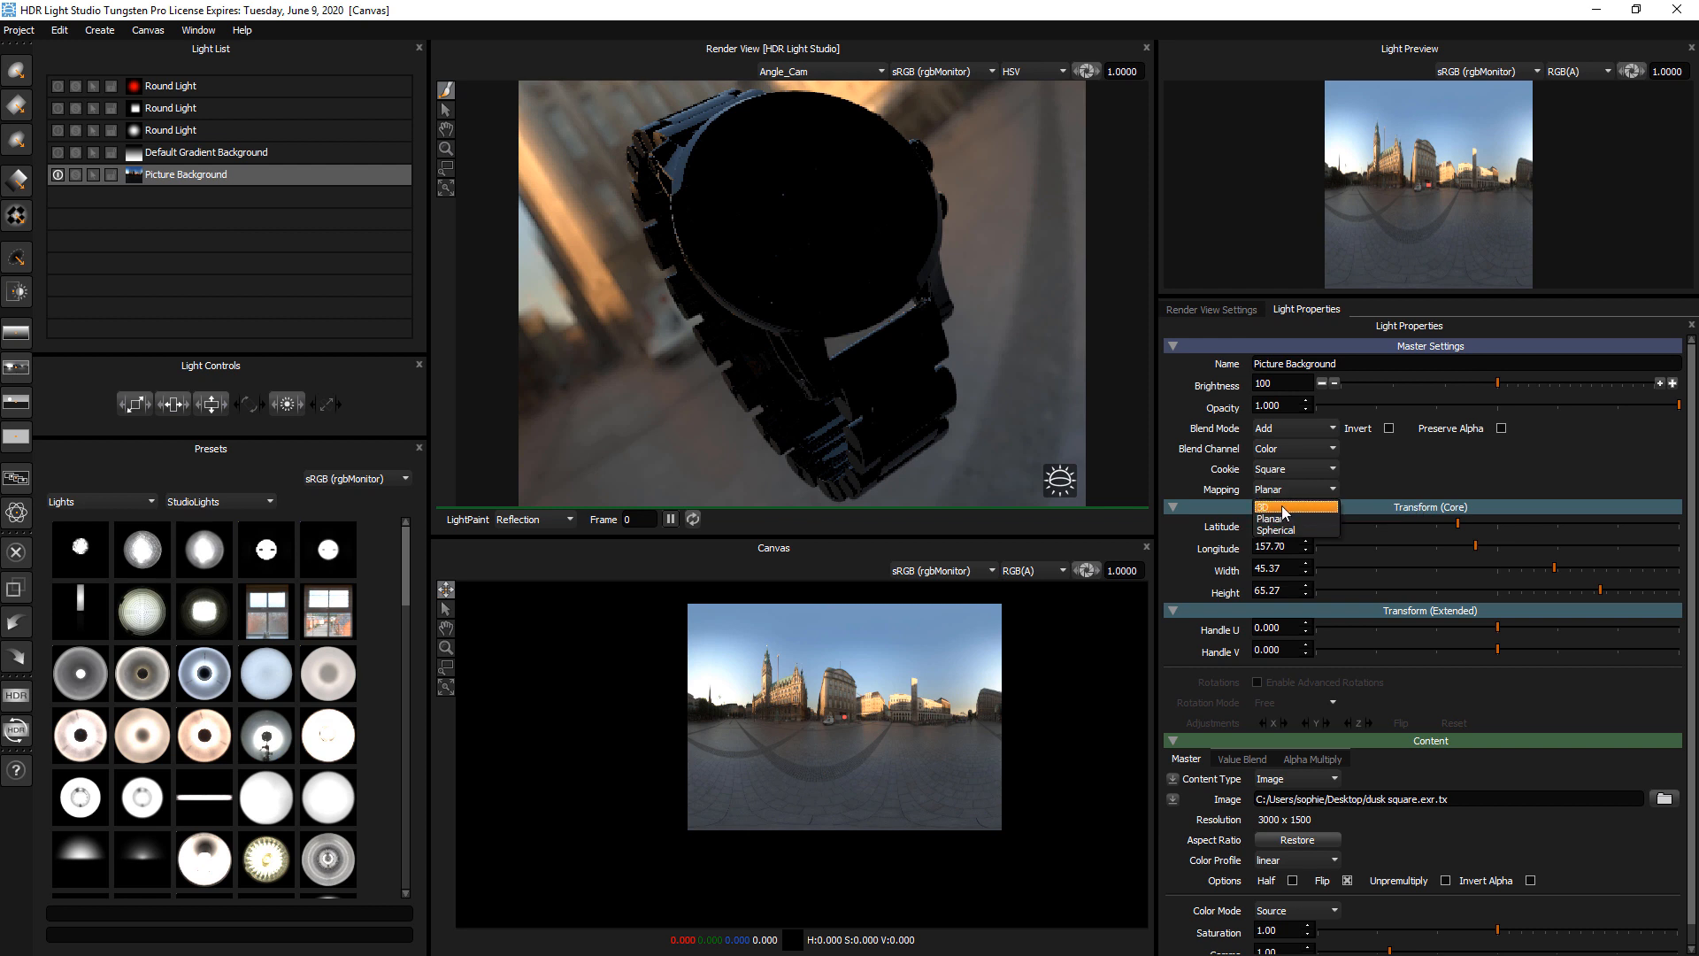
Change the Picture Background's mapping to 3D and move it around the canvas to about latitude -11, longitude 157
{"action": "left_click", "coordinate": [1266, 507]}
{"action": "left_click", "coordinate": [1007, 746]}
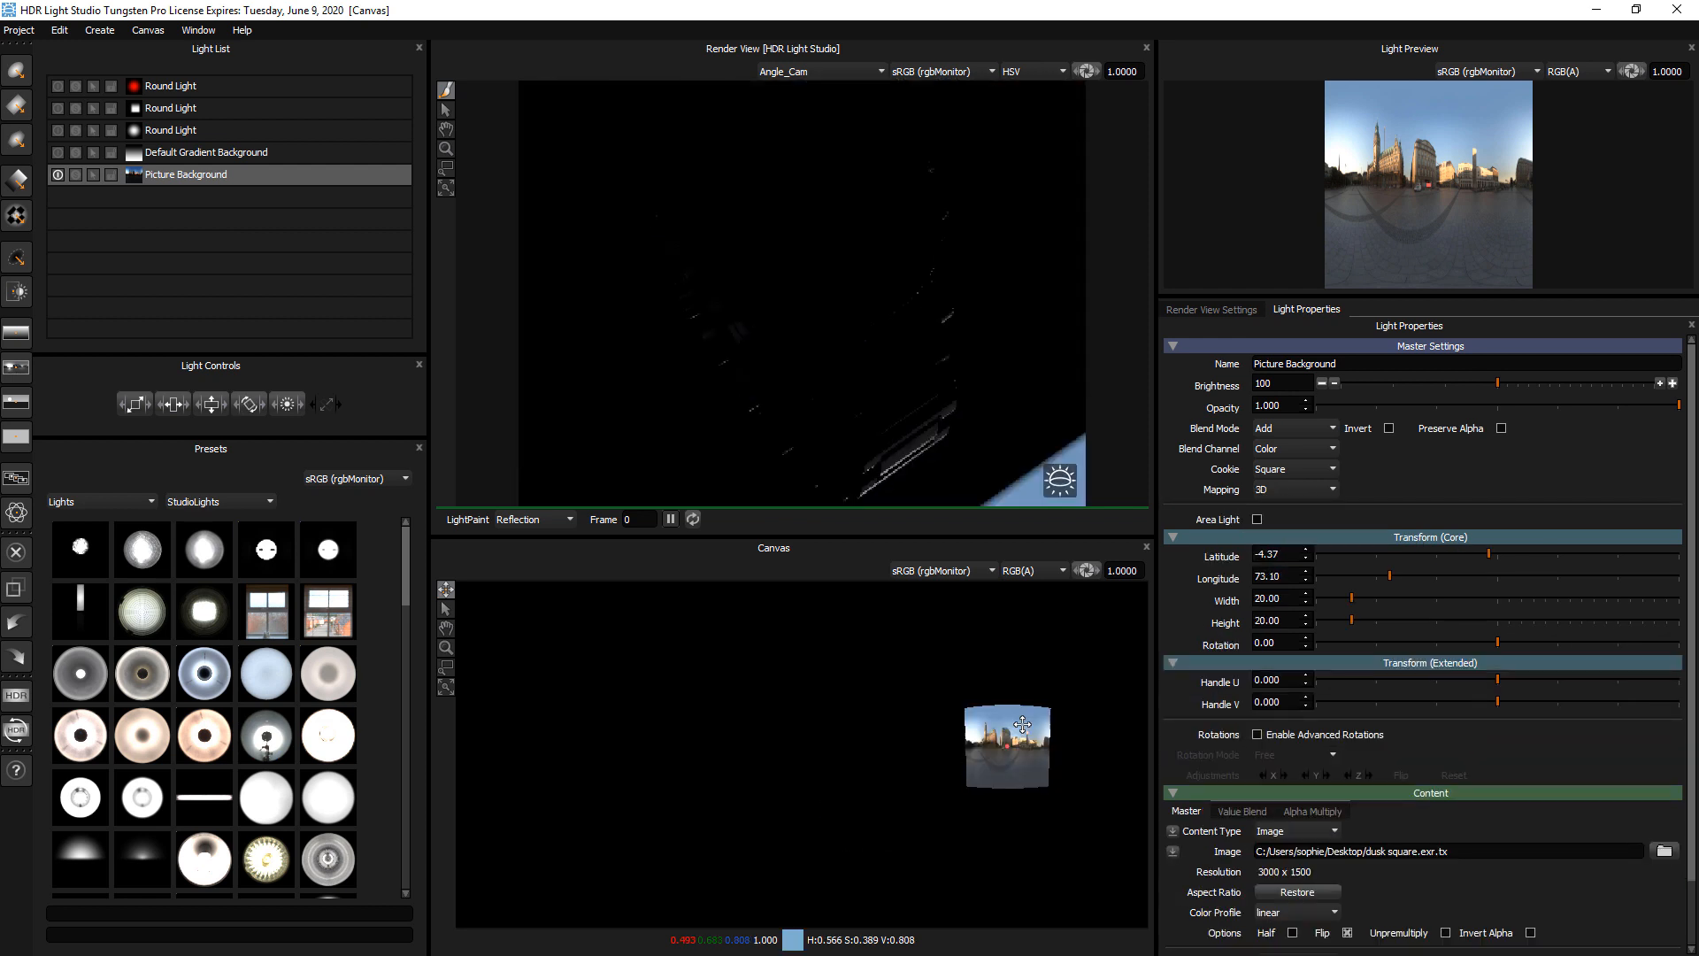
{"action": "left_click", "coordinate": [1067, 616]}
{"action": "left_click", "coordinate": [1034, 643]}
{"action": "left_click", "coordinate": [942, 731]}
{"action": "left_click", "coordinate": [842, 891]}
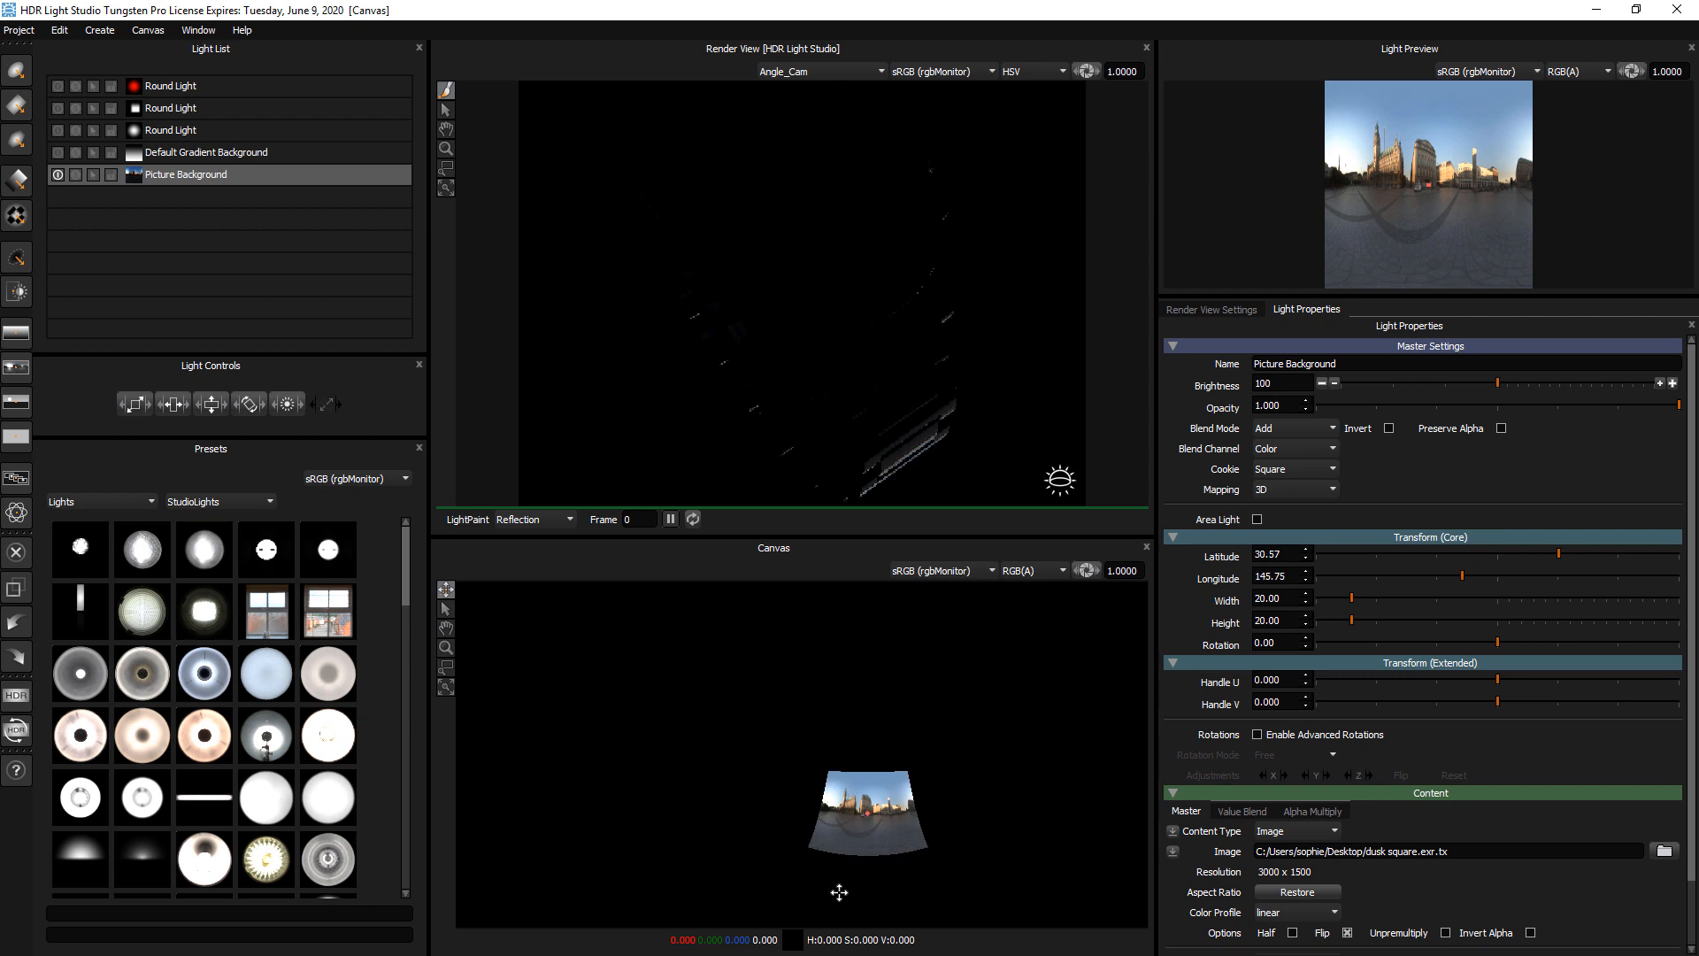
{"action": "left_click", "coordinate": [1137, 733]}
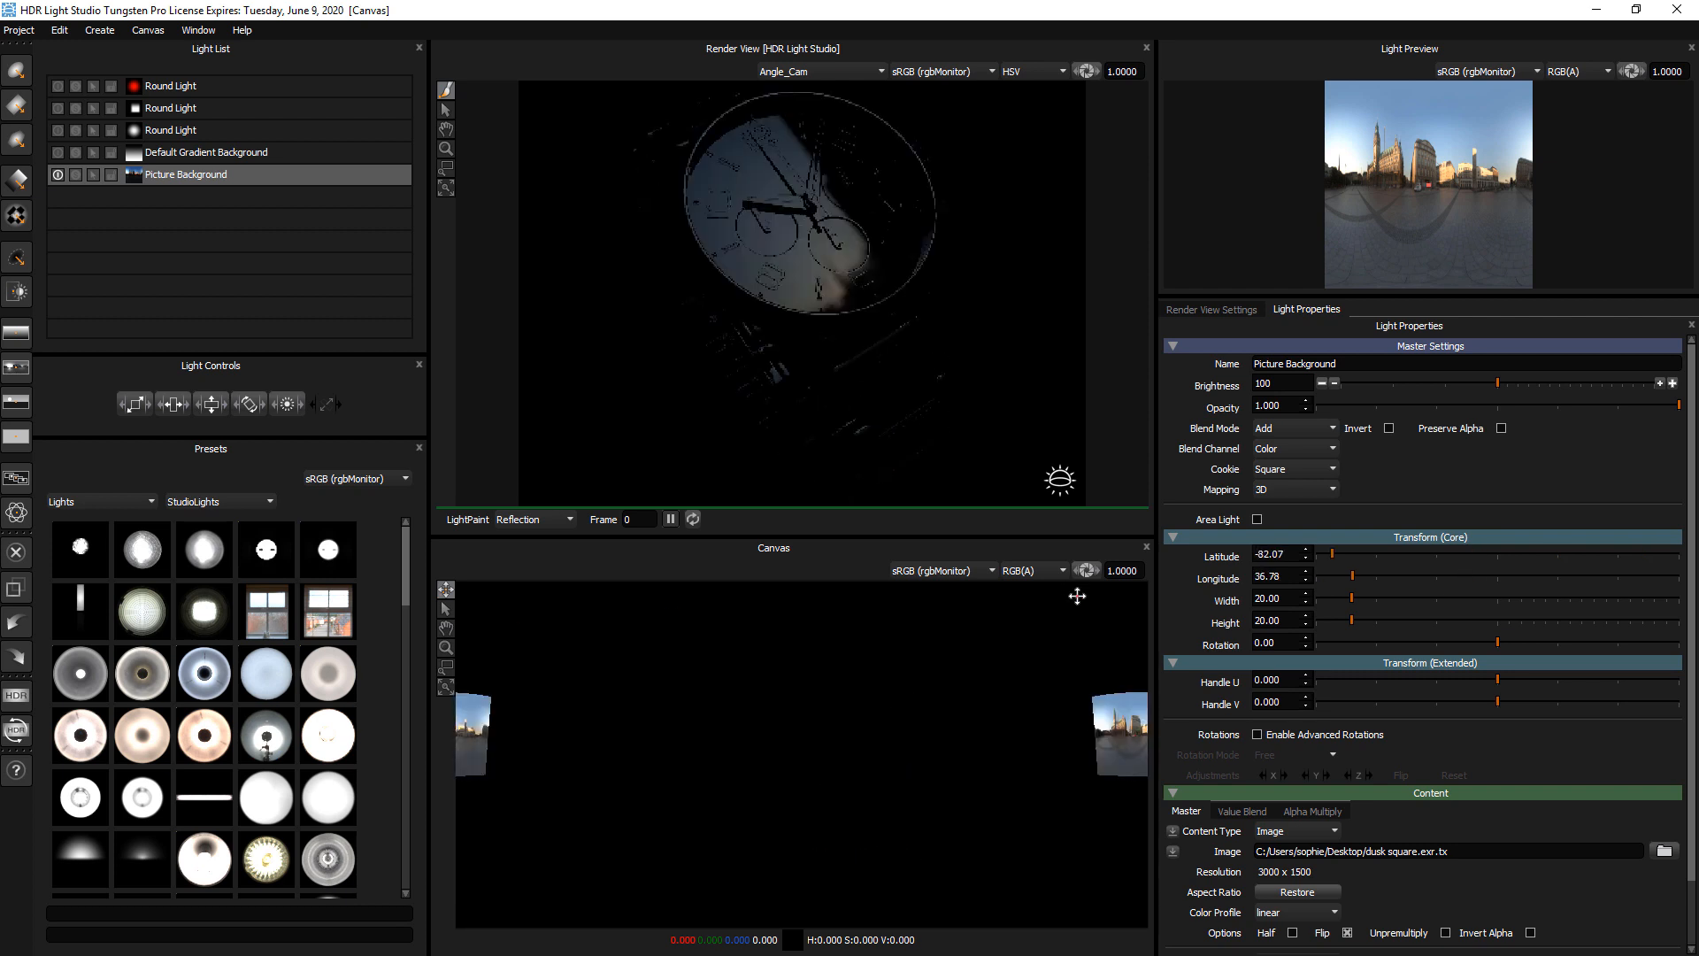
{"action": "left_click", "coordinate": [768, 609]}
{"action": "left_click", "coordinate": [627, 682]}
{"action": "left_click", "coordinate": [600, 747]}
{"action": "left_click", "coordinate": [845, 733]}
Change the Picture Background's mapping to Spherical and reposition it between latitudes -90 and 90, ending upright near longitude 222
{"action": "left_click", "coordinate": [1285, 490]}
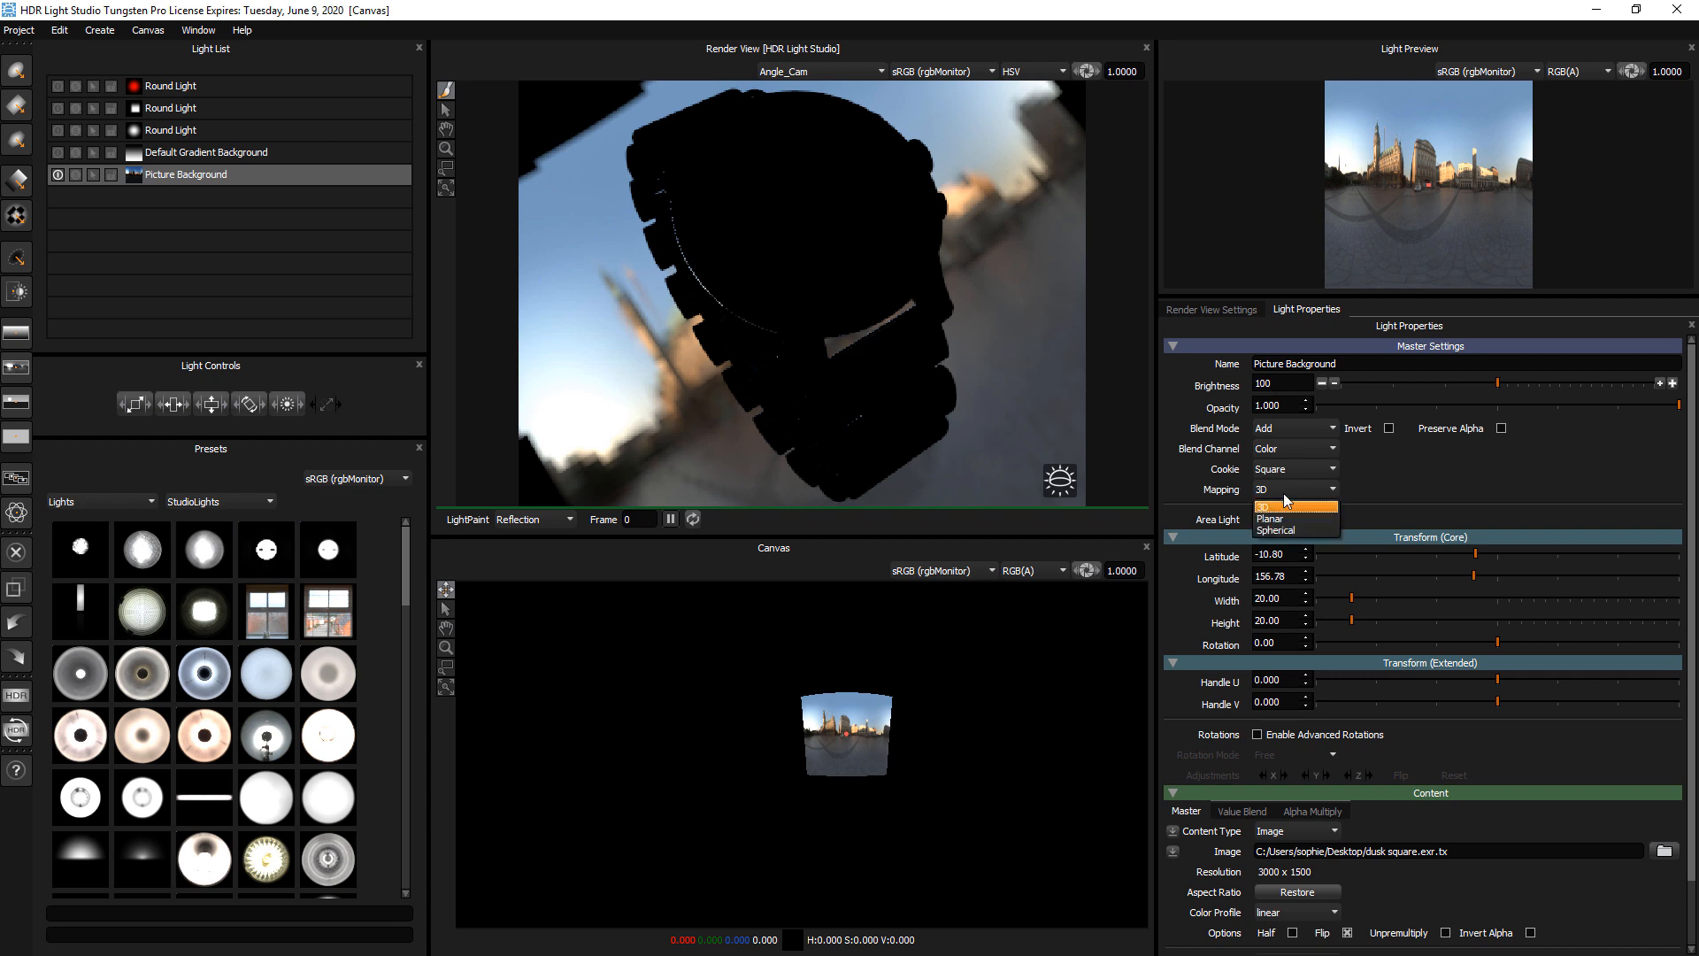
{"action": "left_click", "coordinate": [1283, 531]}
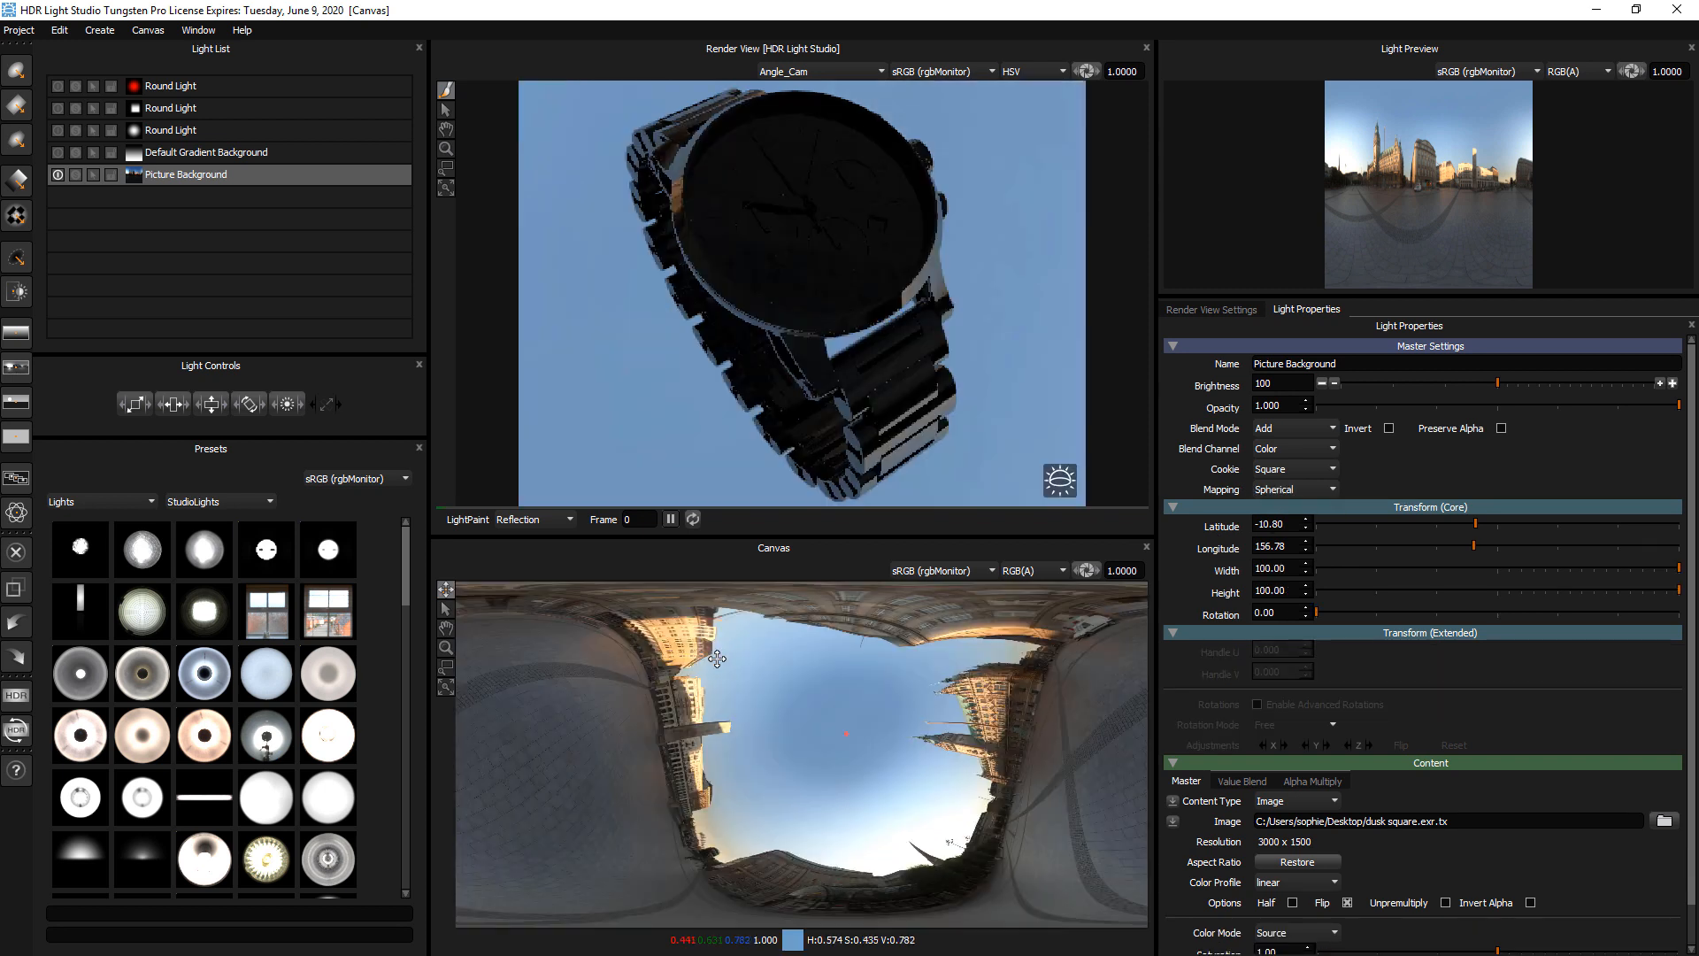
{"action": "left_click", "coordinate": [712, 585]}
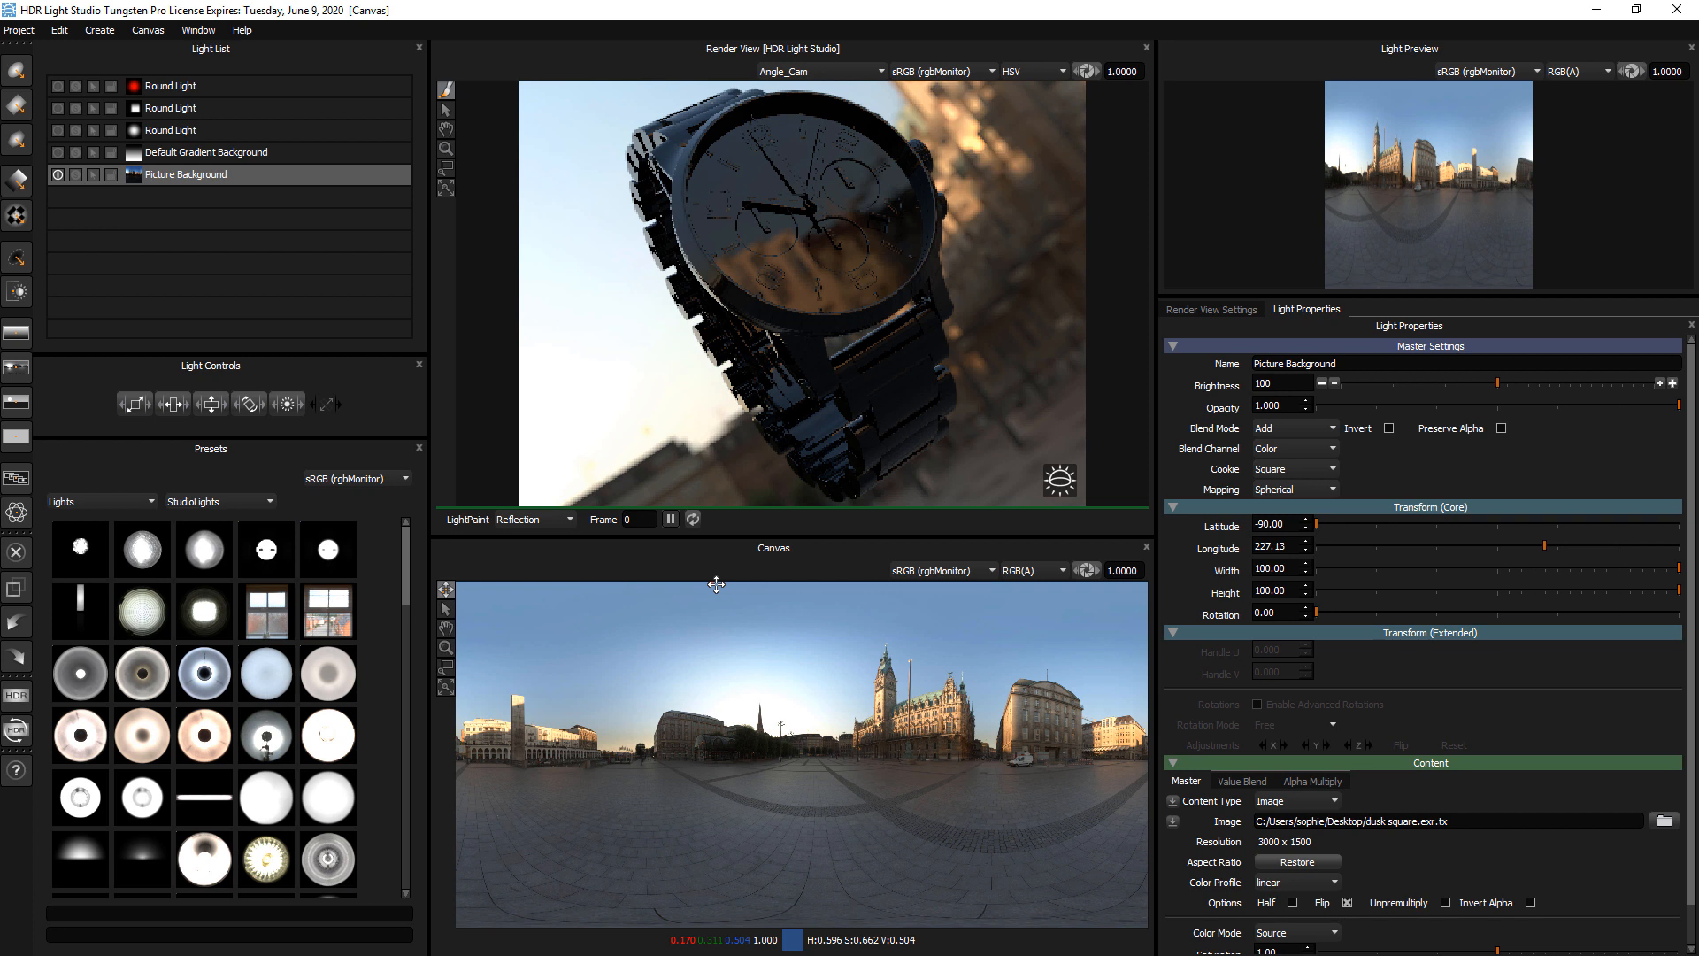
{"action": "left_click_drag", "start_coordinate": [716, 584], "coordinate": [700, 928]}
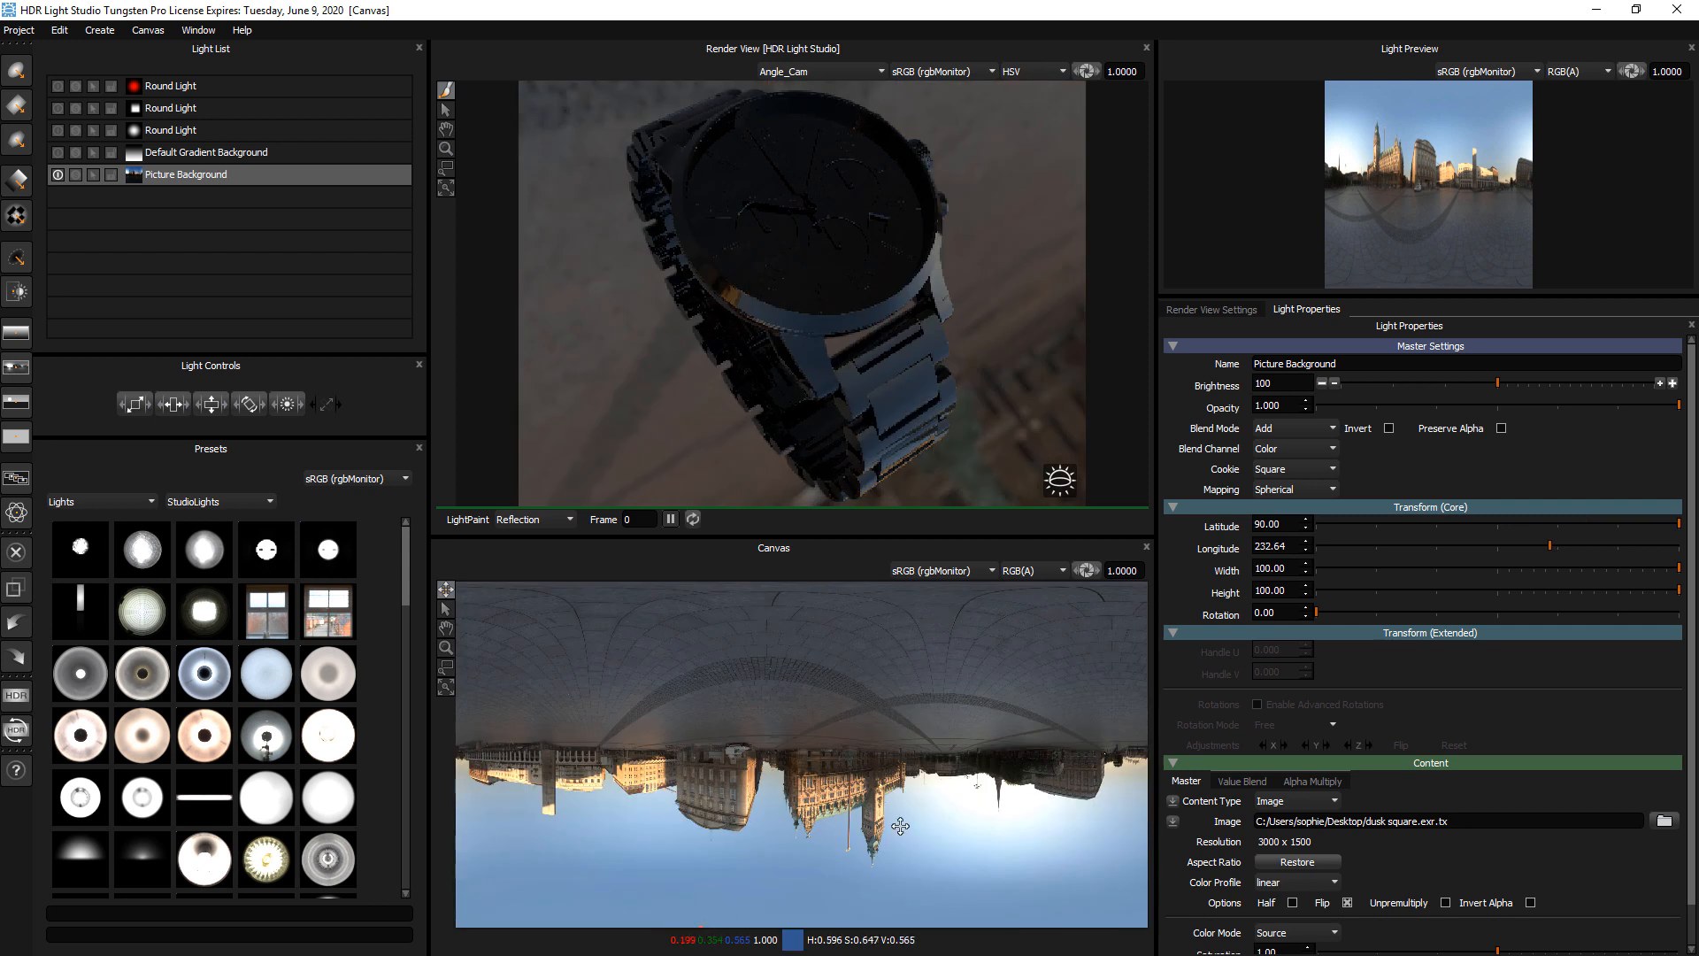
{"action": "left_click", "coordinate": [697, 742]}
{"action": "left_click", "coordinate": [693, 744]}
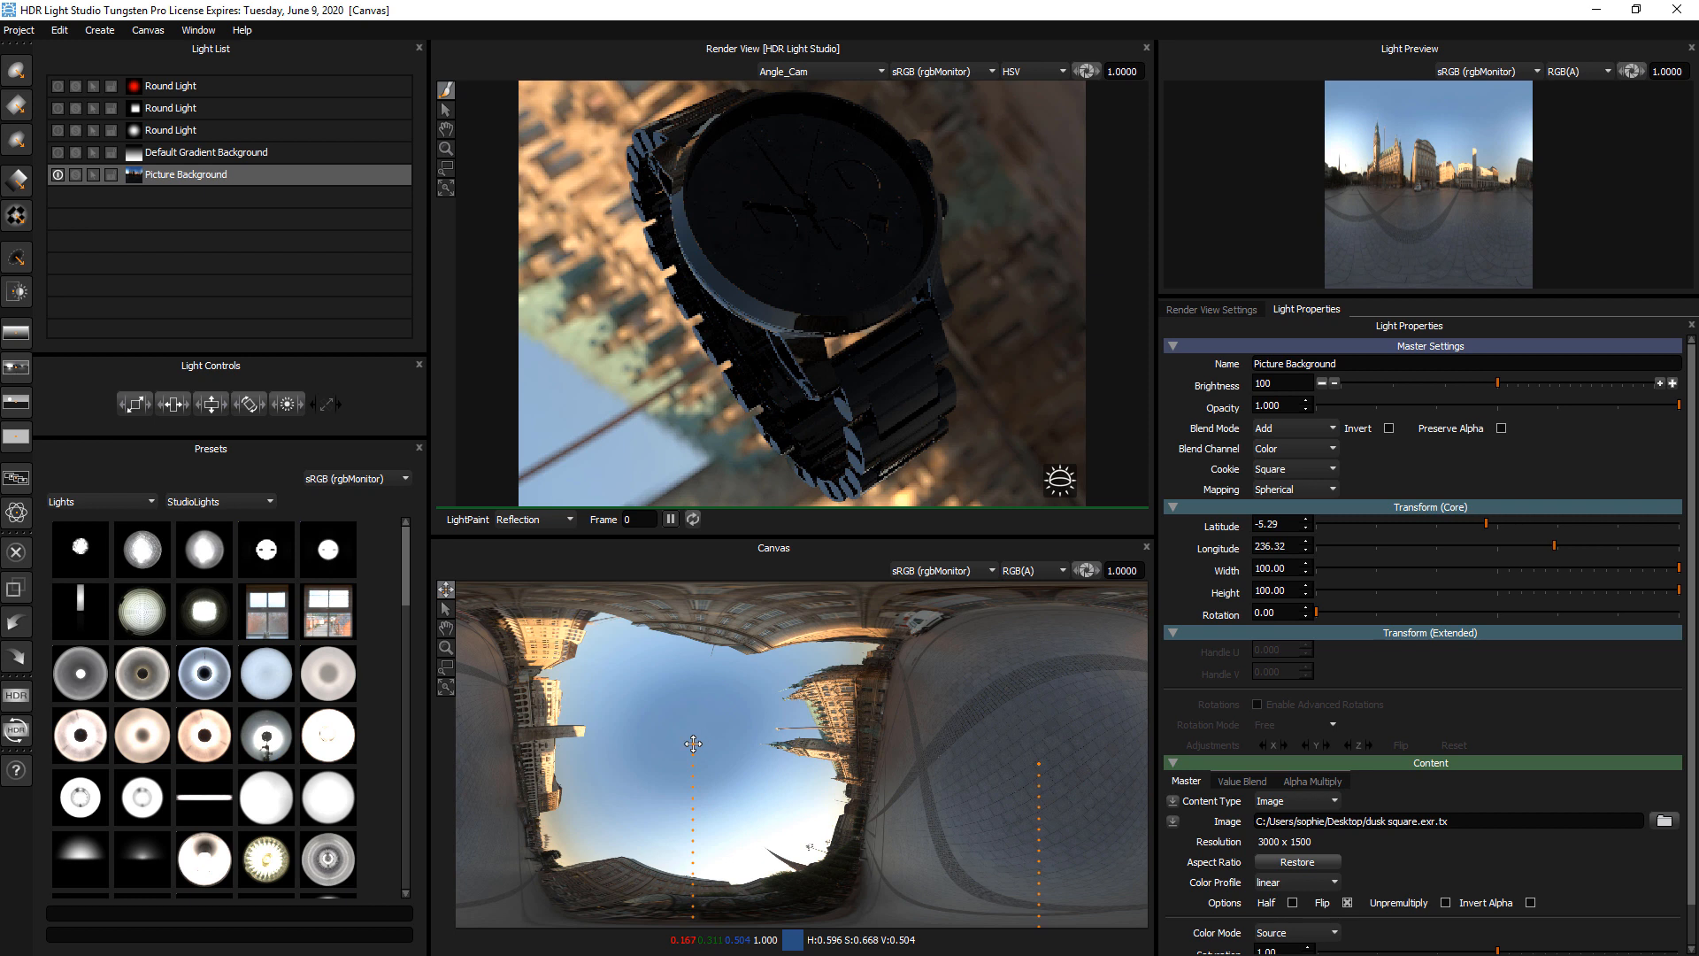
{"action": "left_click_drag", "start_coordinate": [693, 745], "coordinate": [724, 579]}
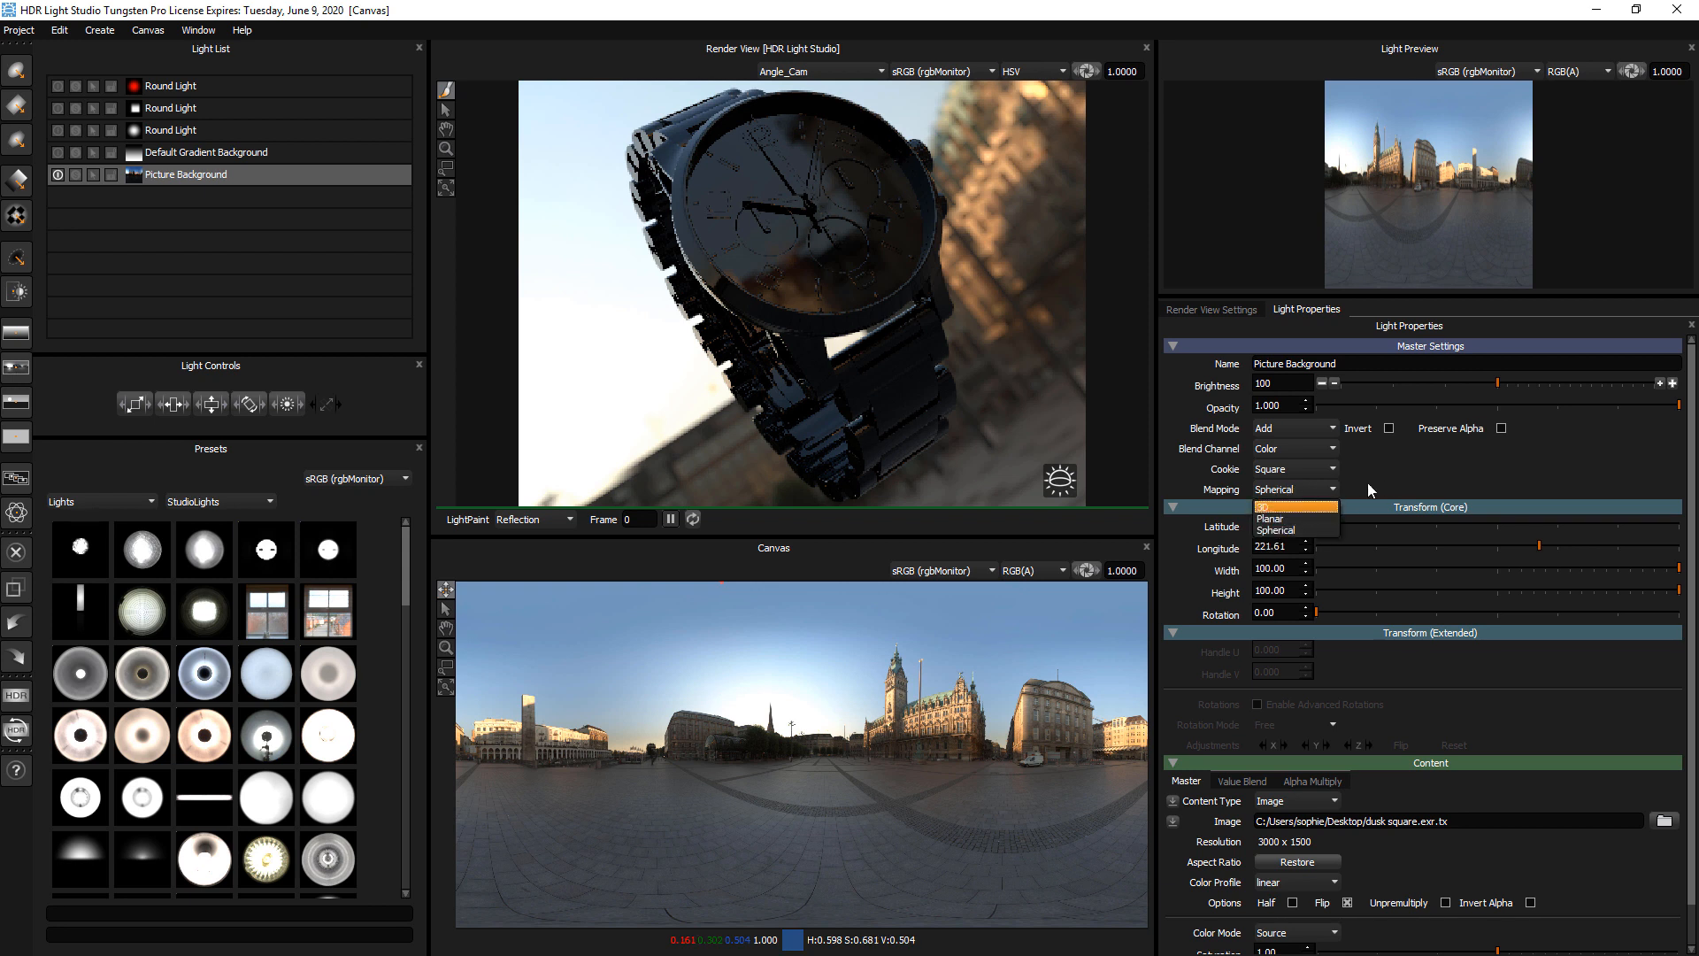
Return the Picture Background to Planar mapping with width and height 100, latitude 0 and longitude 180
{"action": "left_click", "coordinate": [1291, 518]}
{"action": "left_click_drag", "start_coordinate": [1294, 571], "coordinate": [1229, 564]}
{"action": "type", "text": "2"}
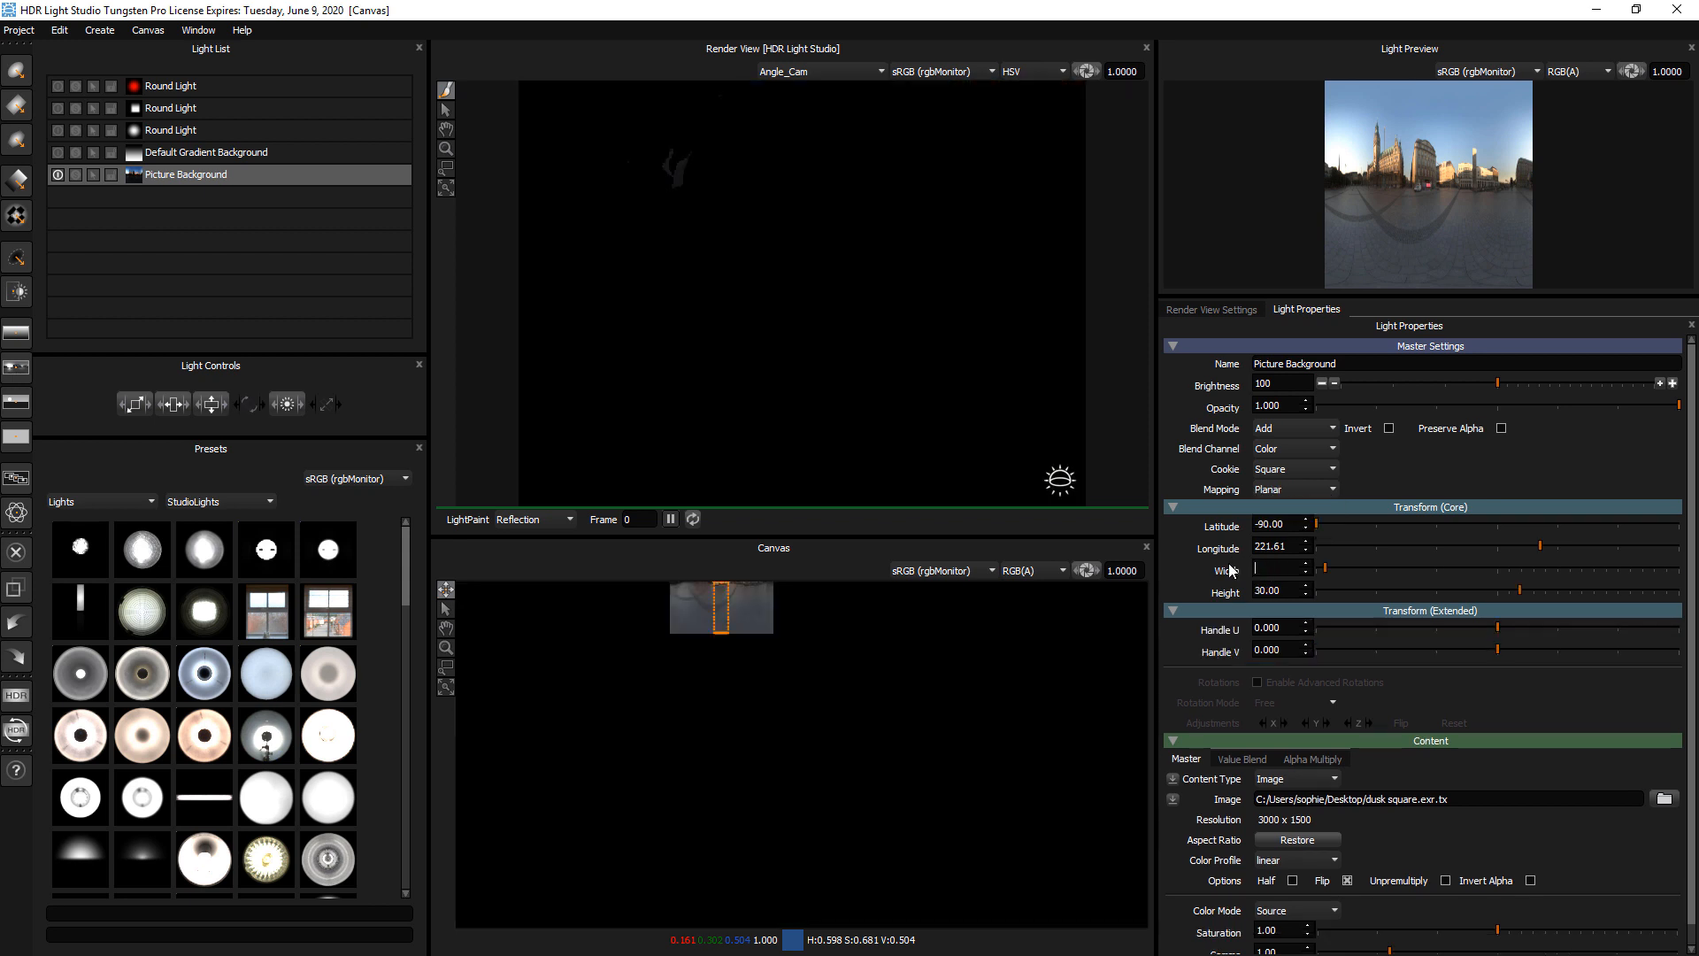
{"action": "type", "text": "100"}
{"action": "key", "text": "Tab"}
{"action": "type", "text": "1"}
{"action": "key", "text": "Tab"}
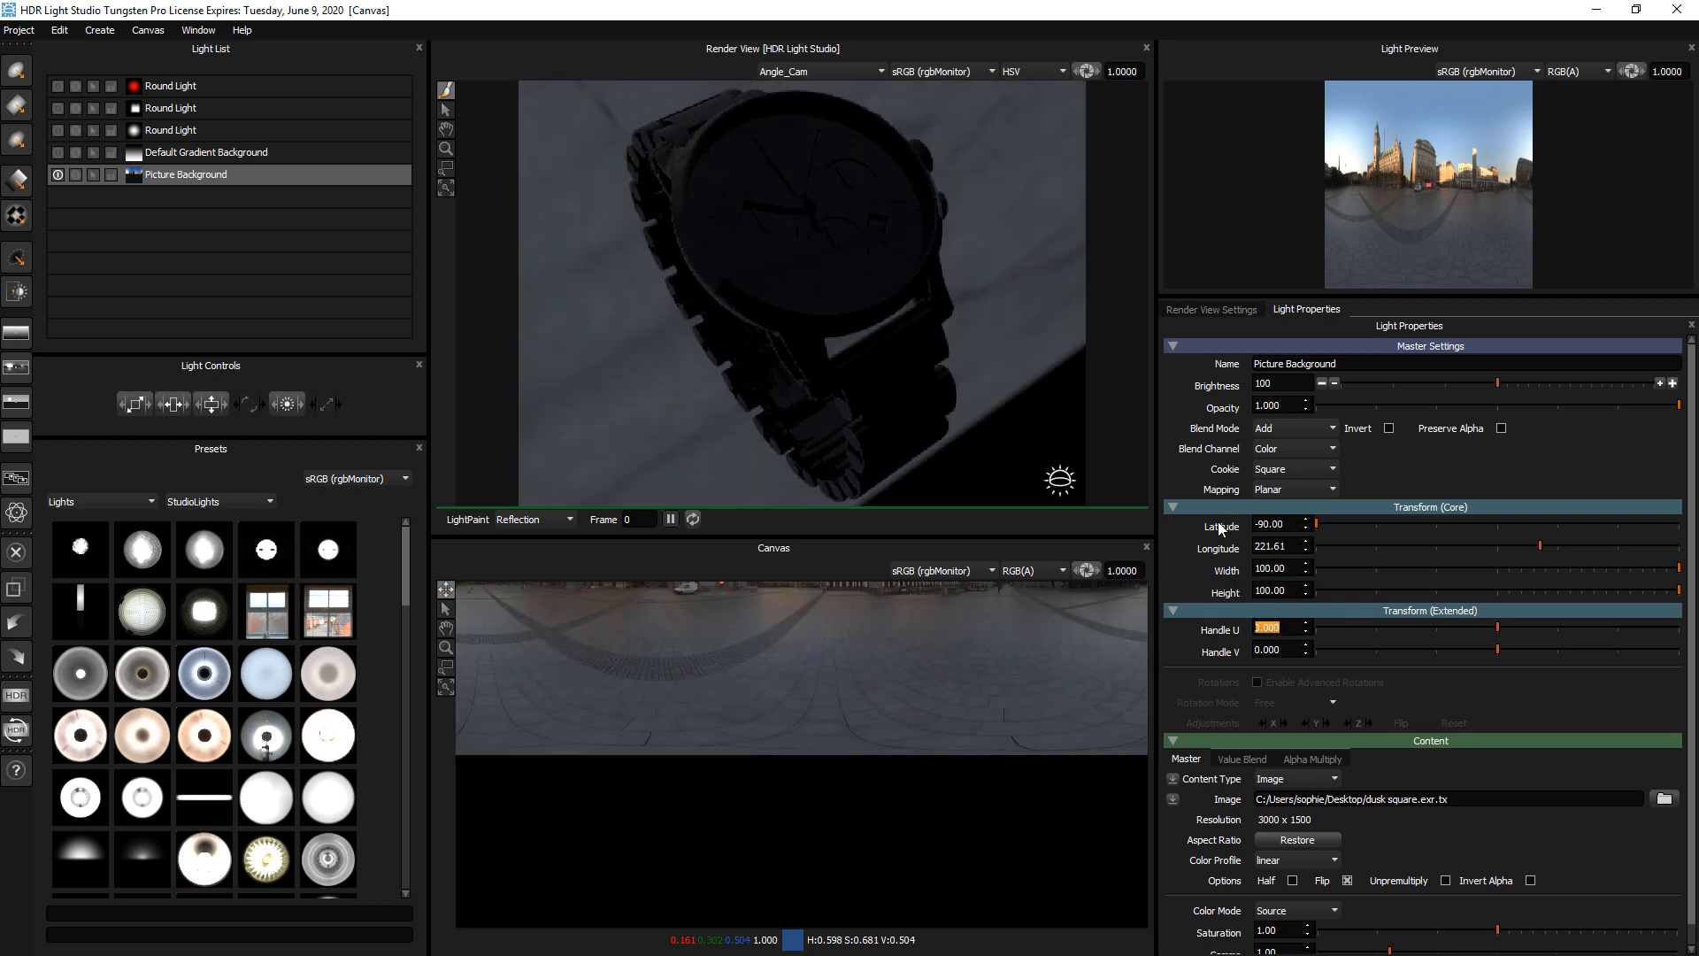
{"action": "double_click", "coordinate": [1220, 523]}
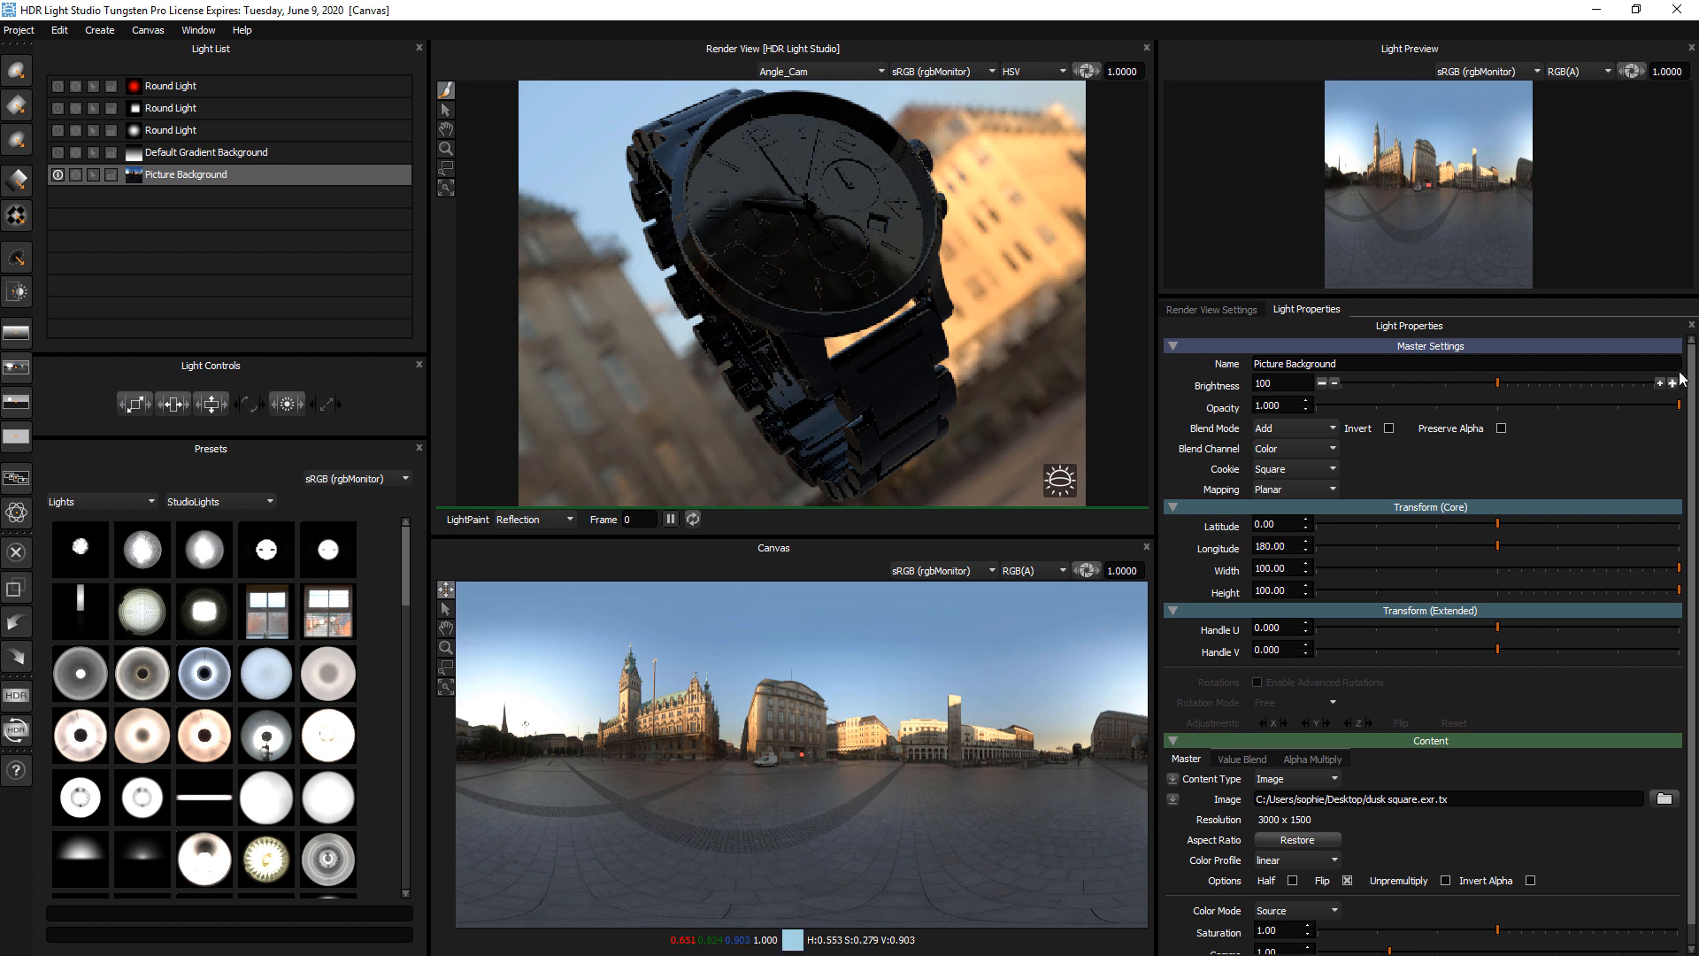
Resize the red round light to a width of 32.69 and a height of 62.44
{"action": "scroll", "coordinate": [1690, 409], "scroll_direction": "down", "scroll_amount": 1}
{"action": "scroll", "coordinate": [1690, 409], "scroll_direction": "up", "scroll_amount": 1}
{"action": "left_click", "coordinate": [265, 154]}
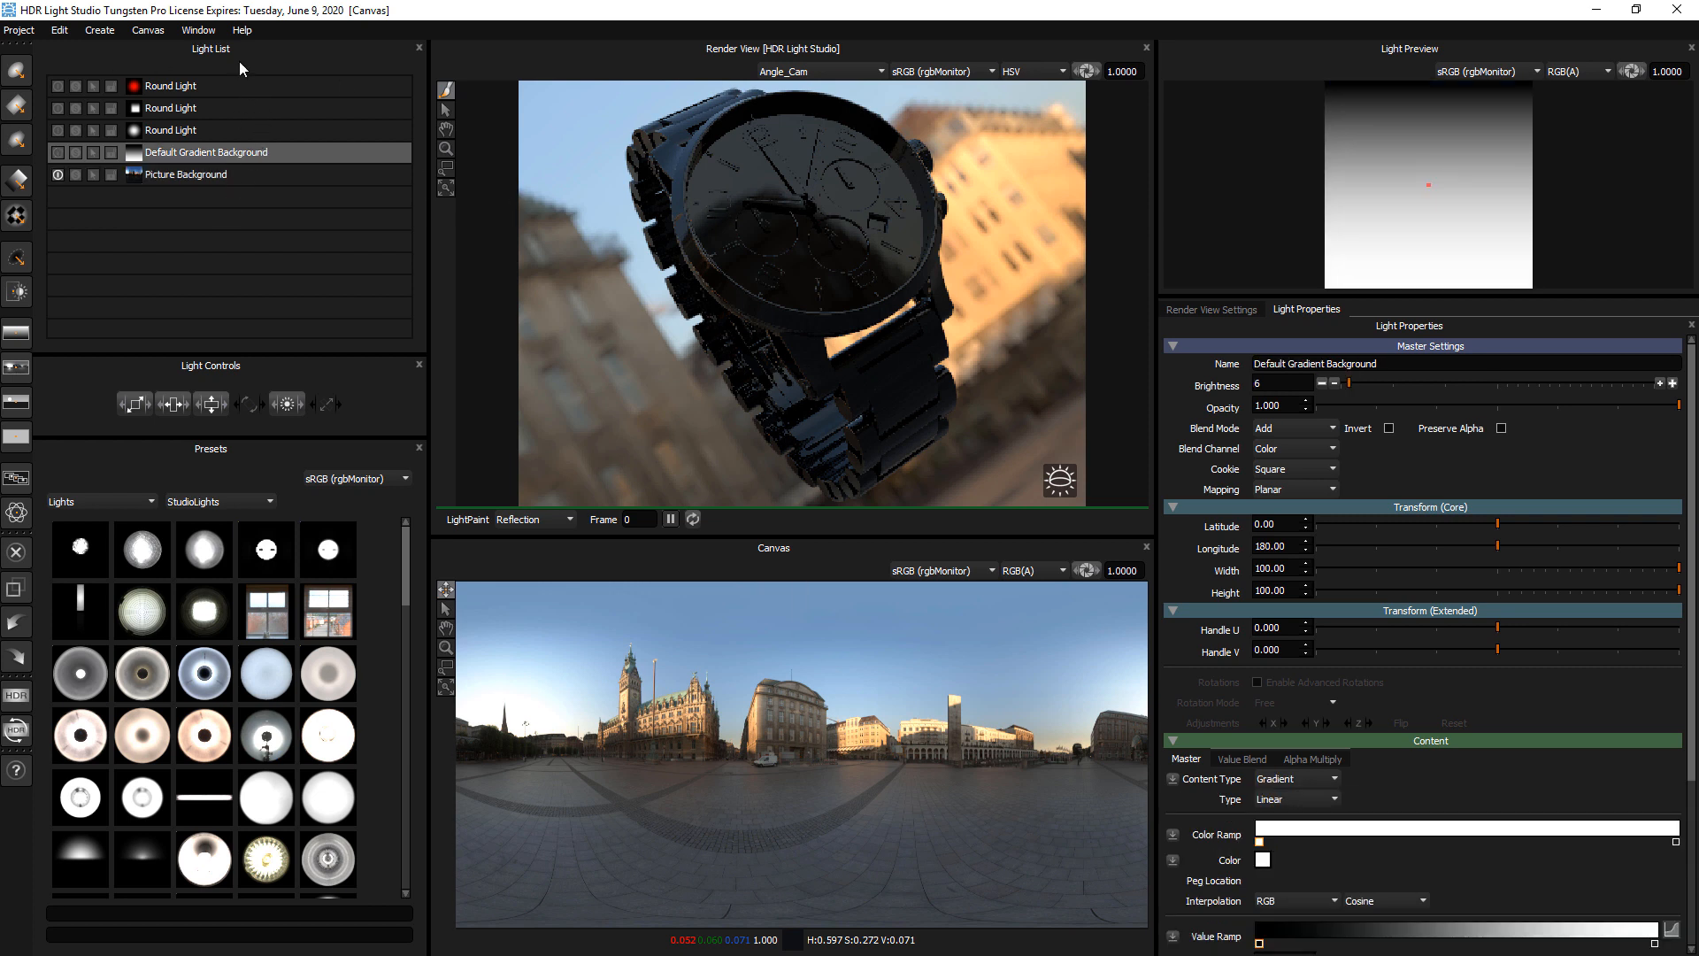
{"action": "left_click", "coordinate": [248, 84]}
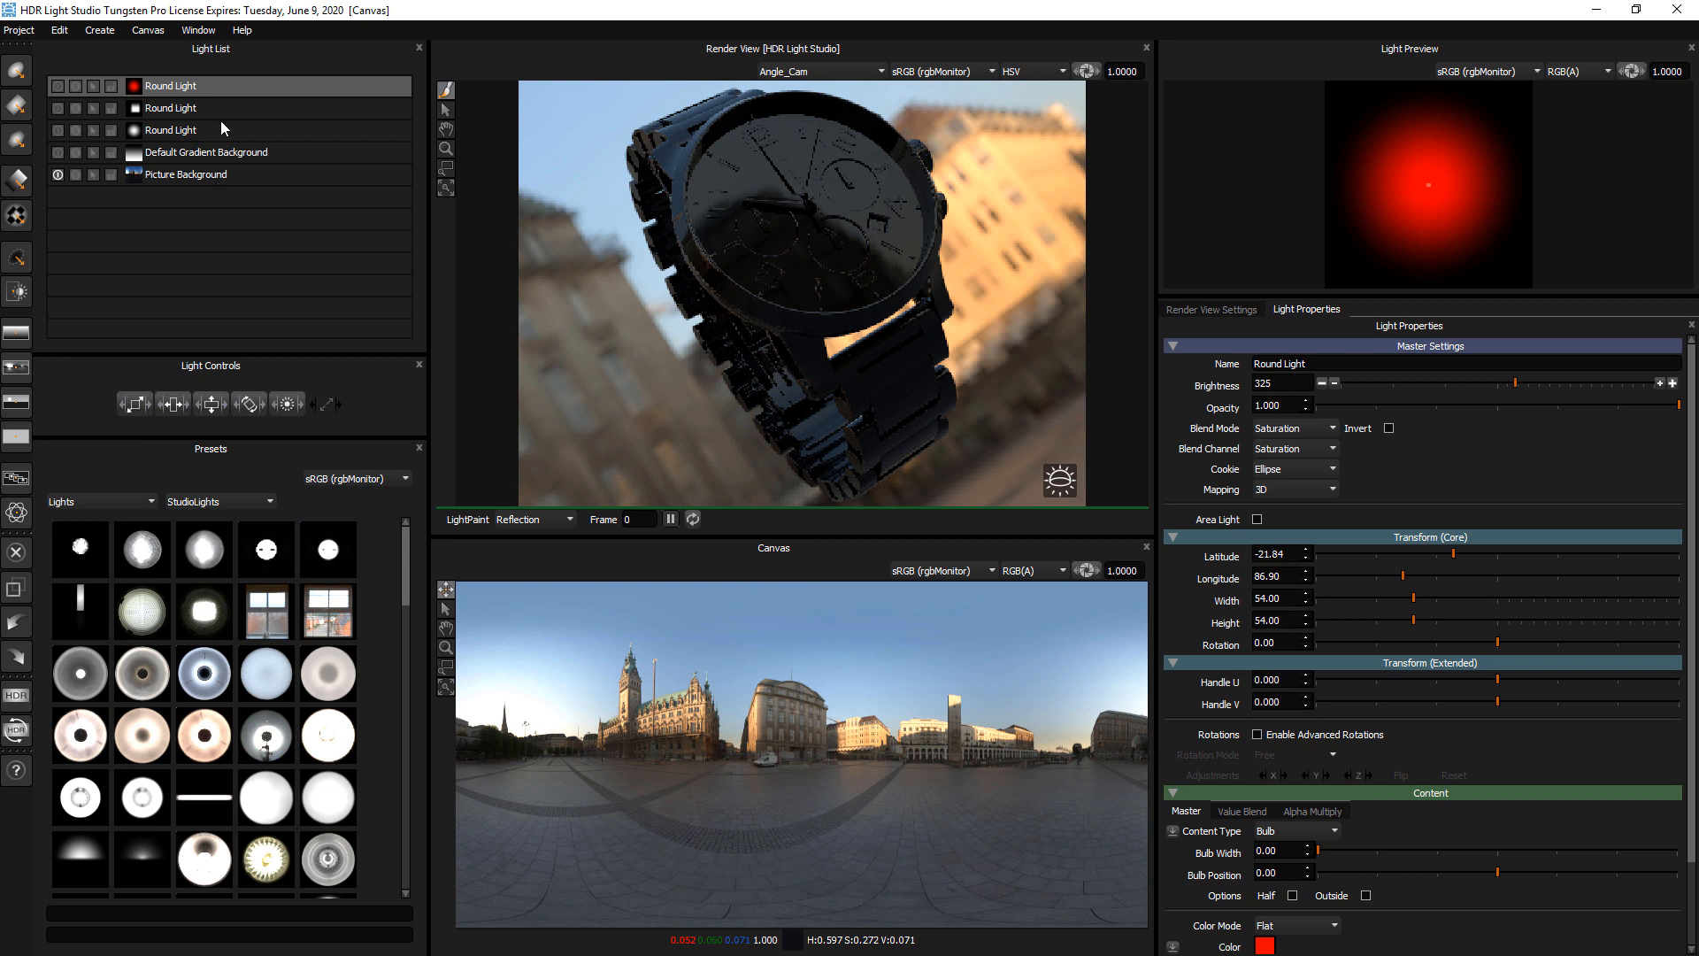
{"action": "left_click", "coordinate": [1491, 620]}
{"action": "left_click", "coordinate": [1460, 599]}
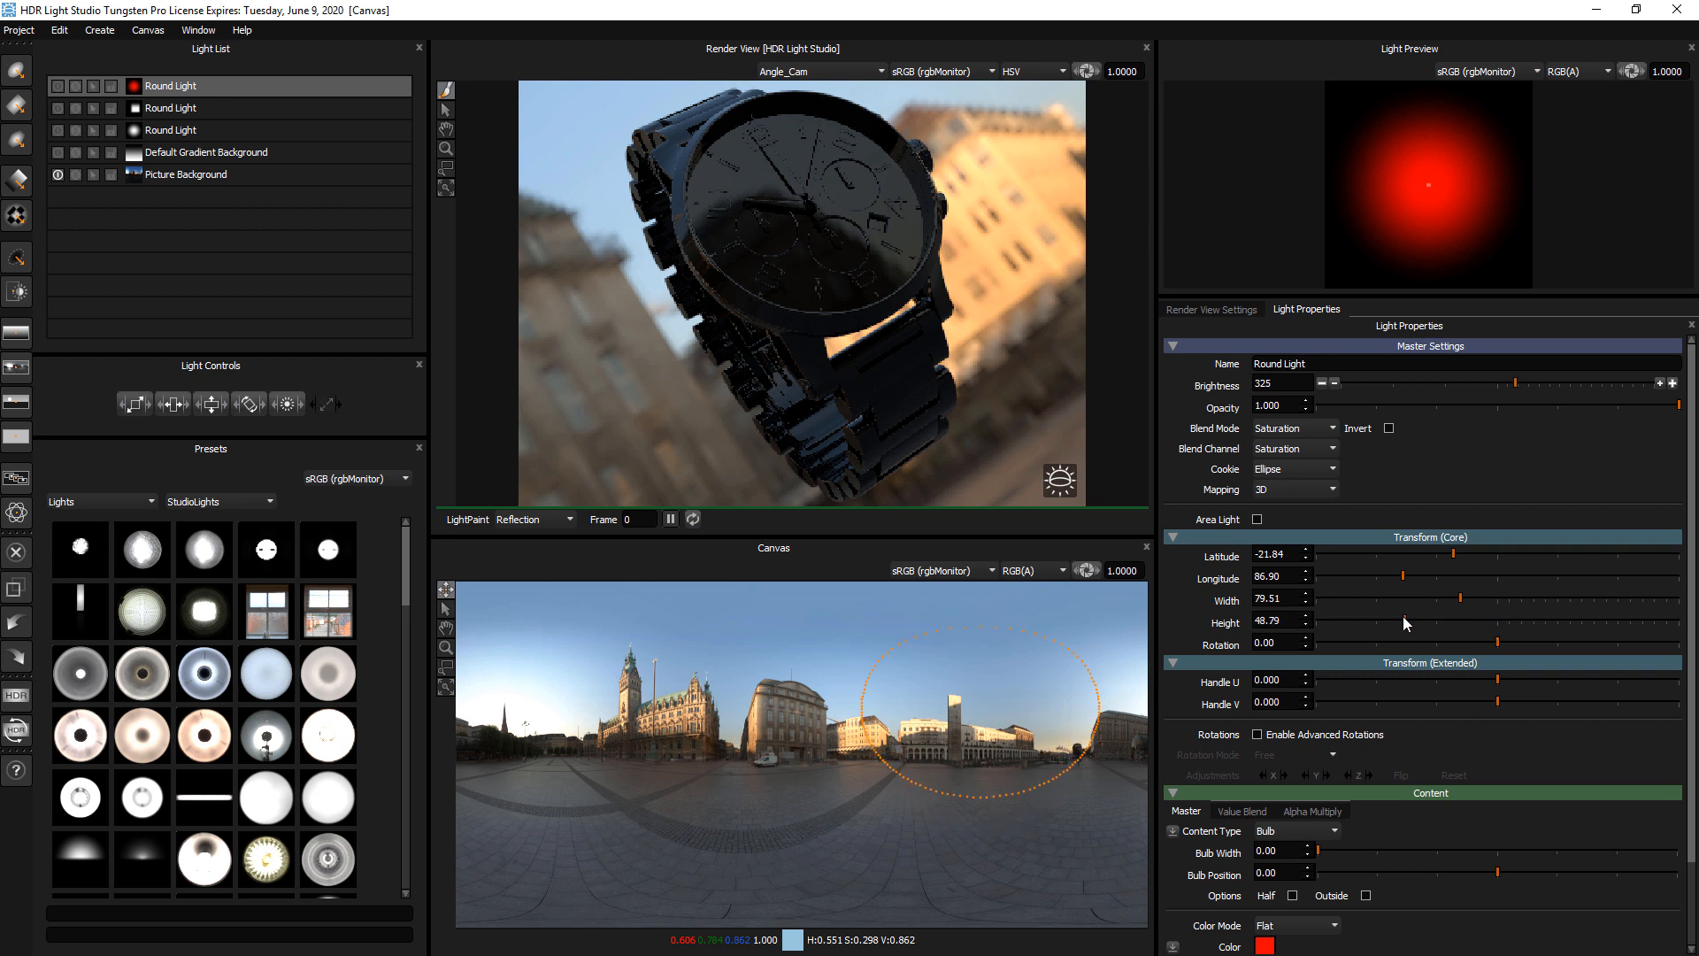
{"action": "left_click", "coordinate": [1375, 599]}
{"action": "left_click", "coordinate": [1381, 620]}
{"action": "left_click", "coordinate": [1427, 620]}
Dock the Light Controls above the Canvas and switch on the square light in place of the Picture Background
{"action": "left_click_drag", "start_coordinate": [283, 366], "coordinate": [864, 534]}
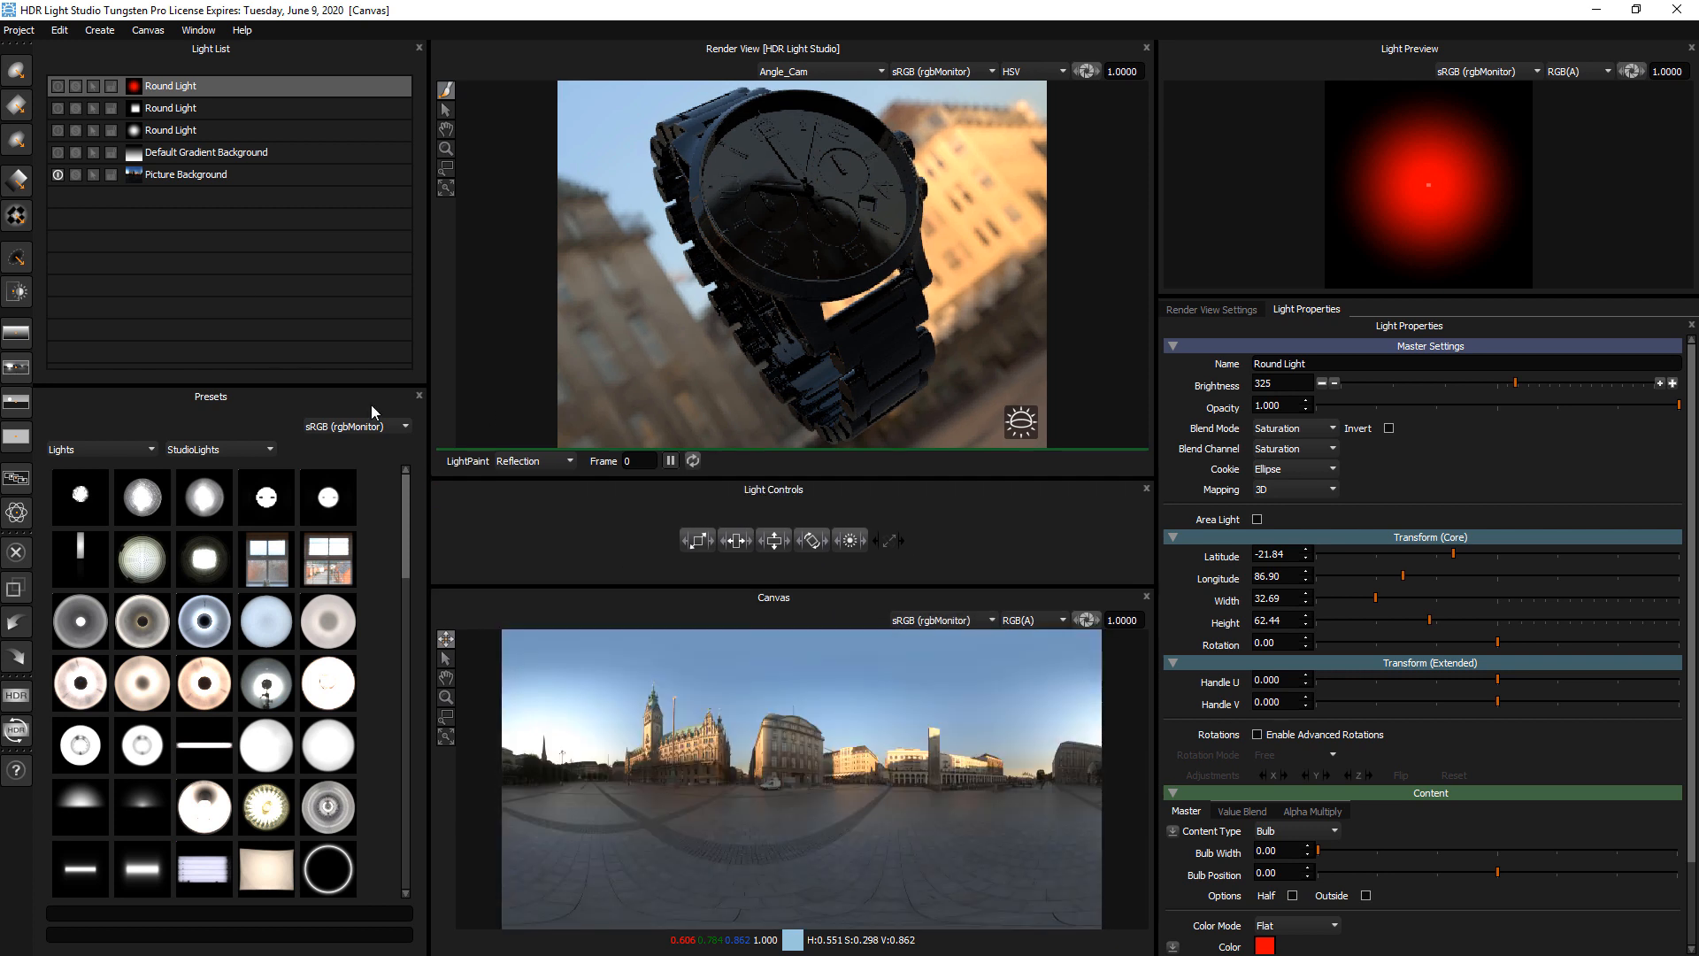
{"action": "left_click", "coordinate": [57, 174]}
{"action": "left_click", "coordinate": [85, 108]}
{"action": "left_click", "coordinate": [58, 108]}
Move the square light to about latitude -25, longitude 186, and disable its advanced rotations
{"action": "left_click_drag", "start_coordinate": [805, 694], "coordinate": [791, 737]}
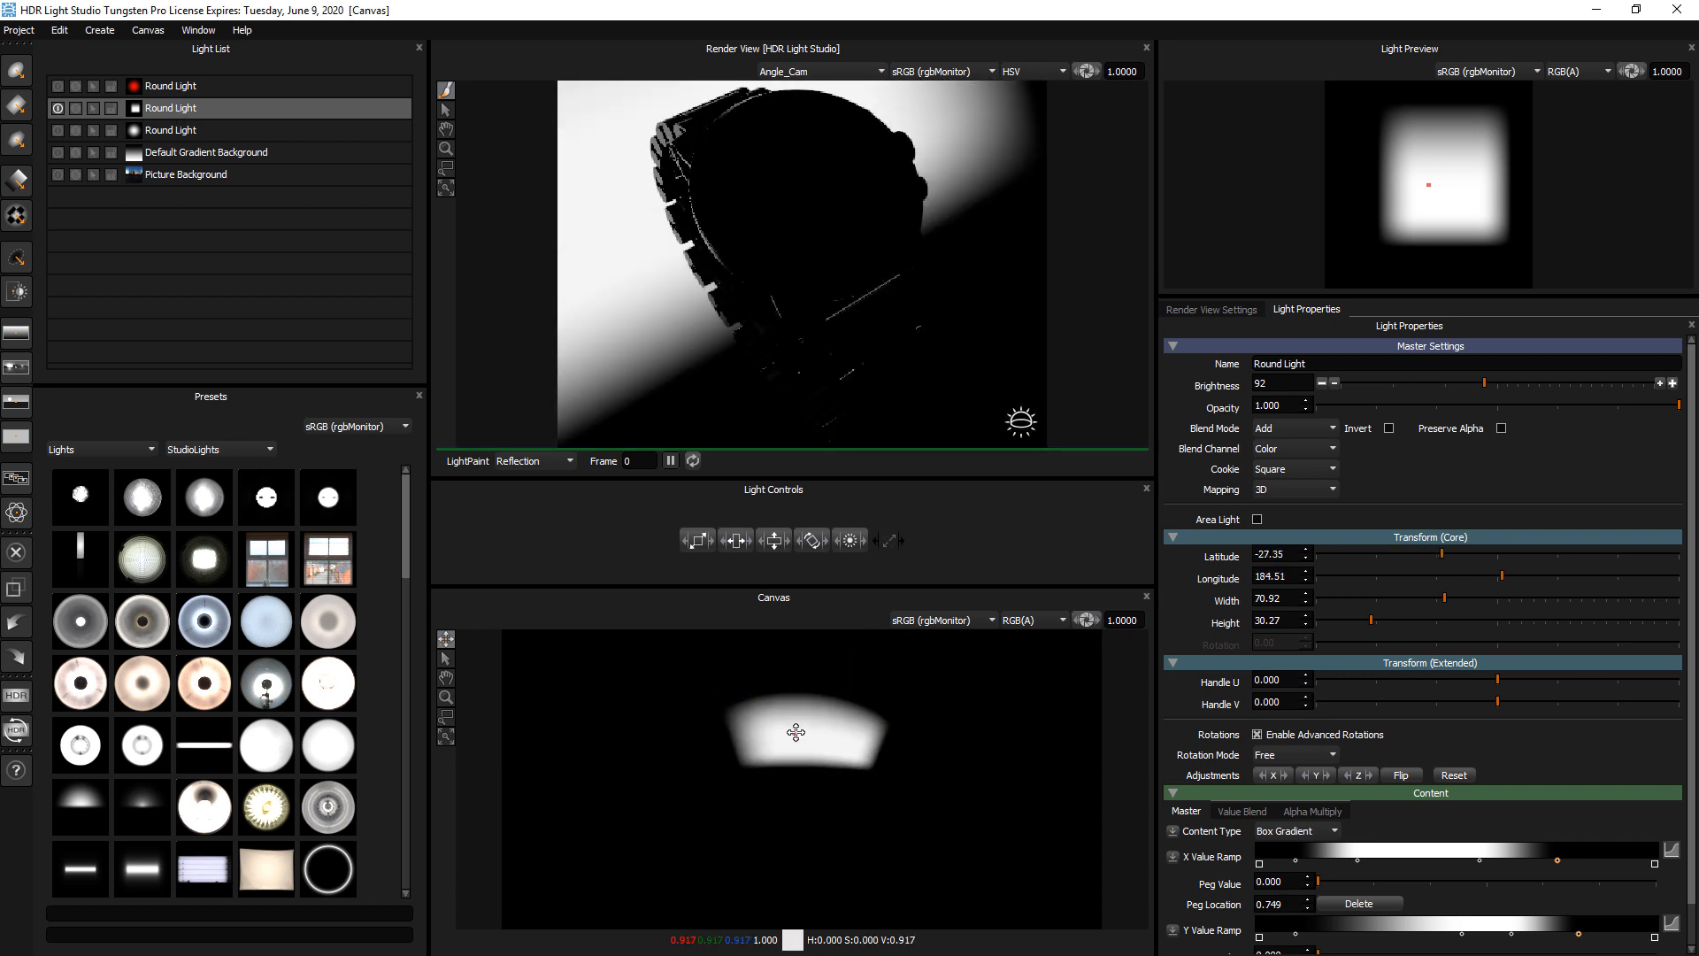
{"action": "left_click", "coordinate": [1300, 735]}
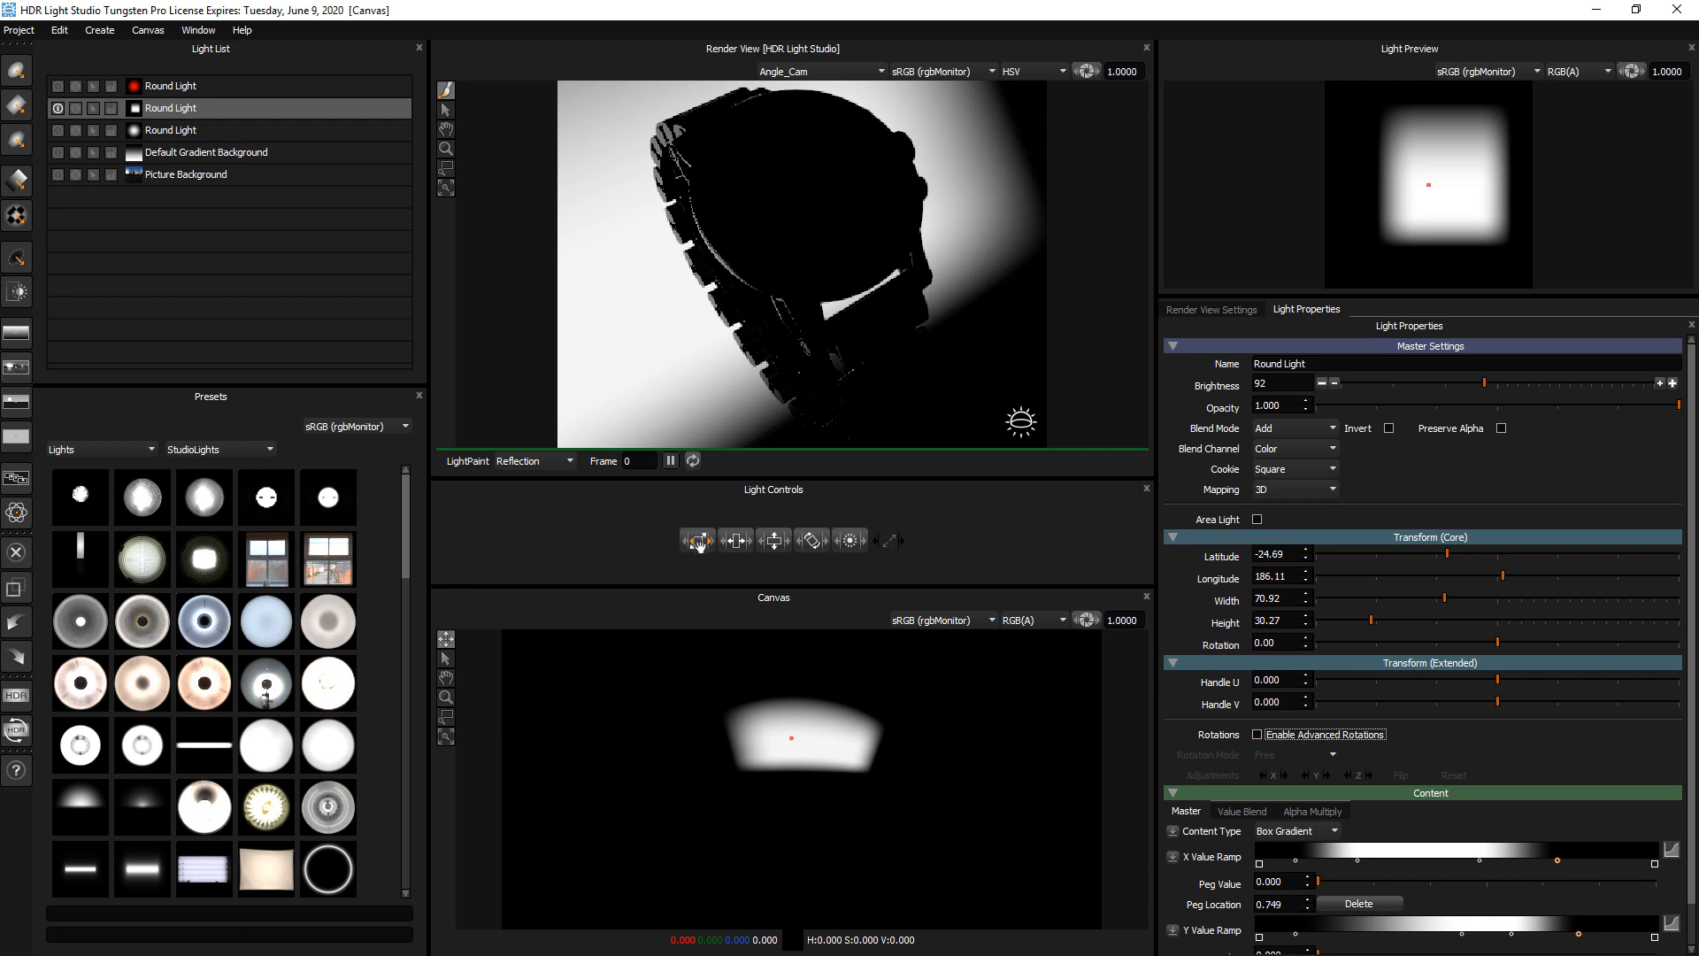
Use the Light Controls to give the square light width 33.92, height 43.27, rotation -7.16 and brightness 70
{"action": "left_click_drag", "start_coordinate": [699, 544], "coordinate": [598, 548]}
{"action": "left_click_drag", "start_coordinate": [775, 541], "coordinate": [736, 537]}
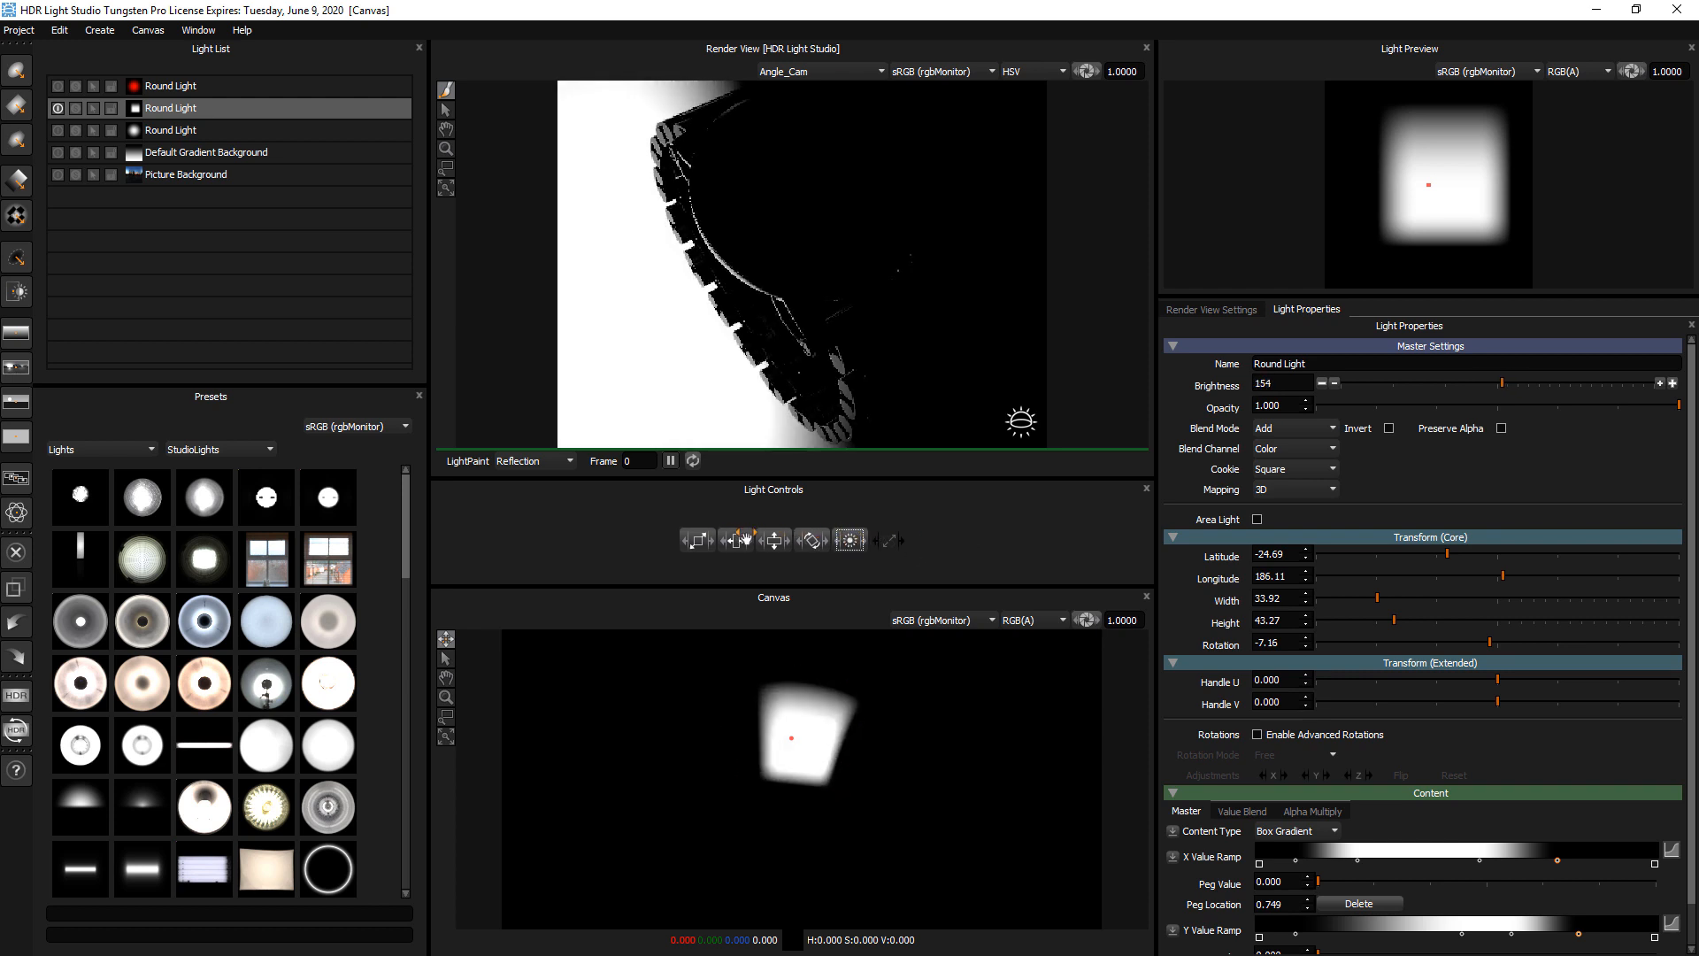
{"action": "left_click_drag", "start_coordinate": [851, 541], "coordinate": [720, 560]}
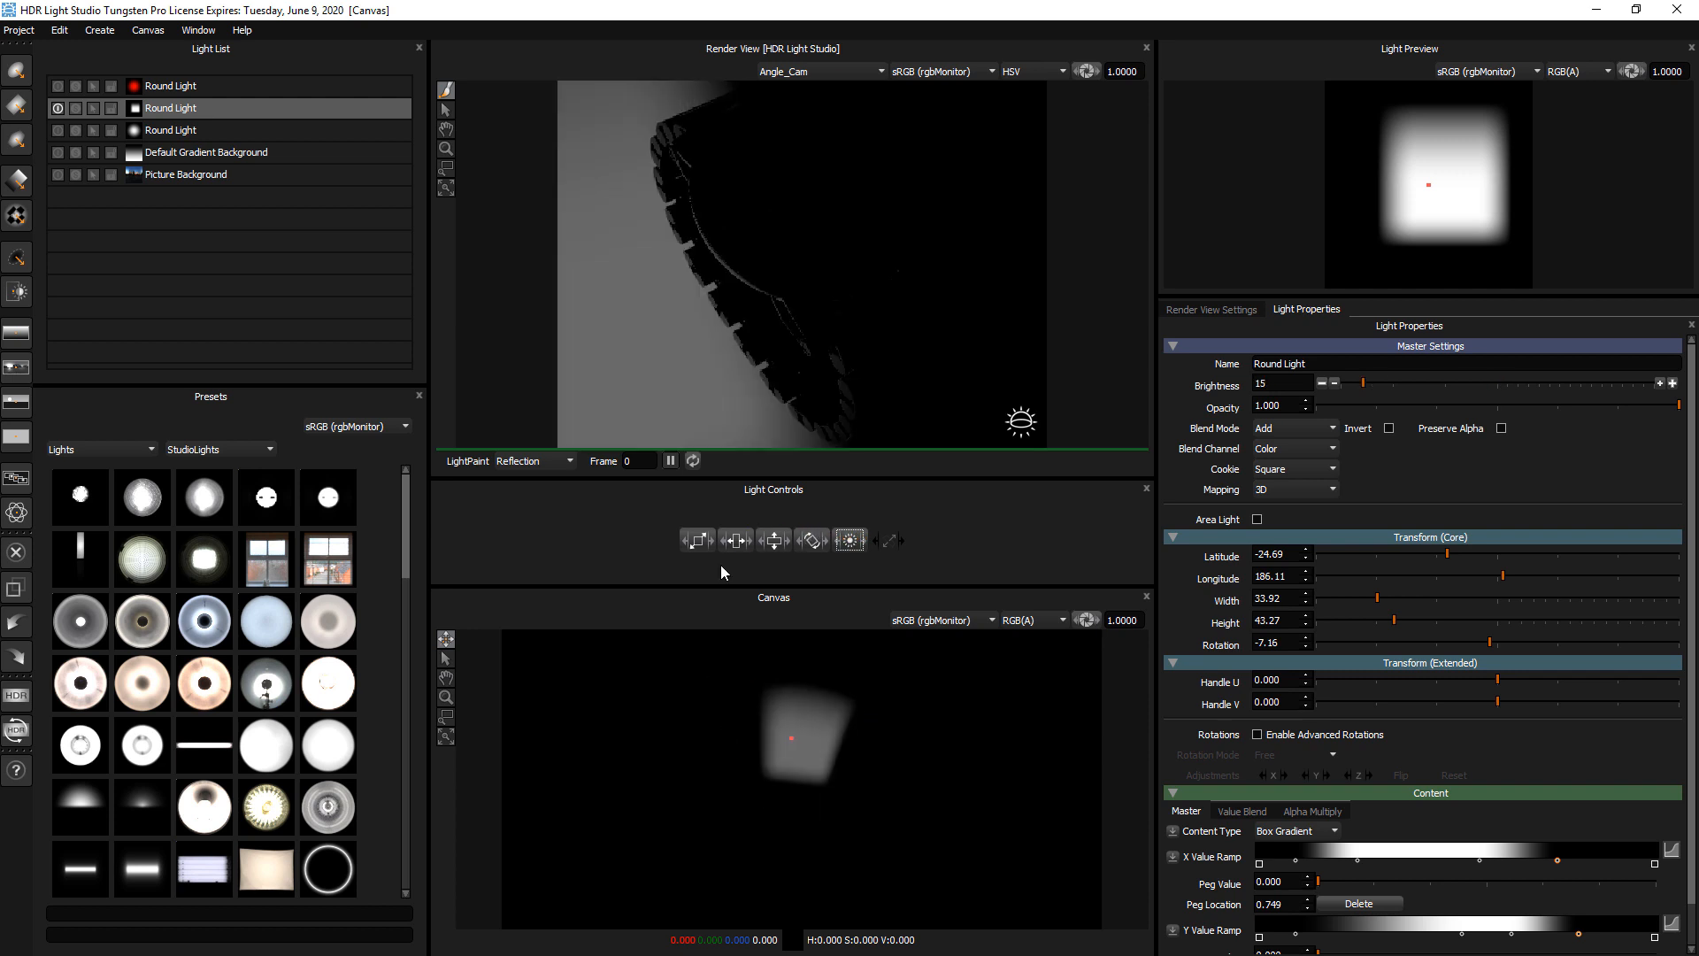
{"action": "left_click_drag", "start_coordinate": [858, 542], "coordinate": [892, 540]}
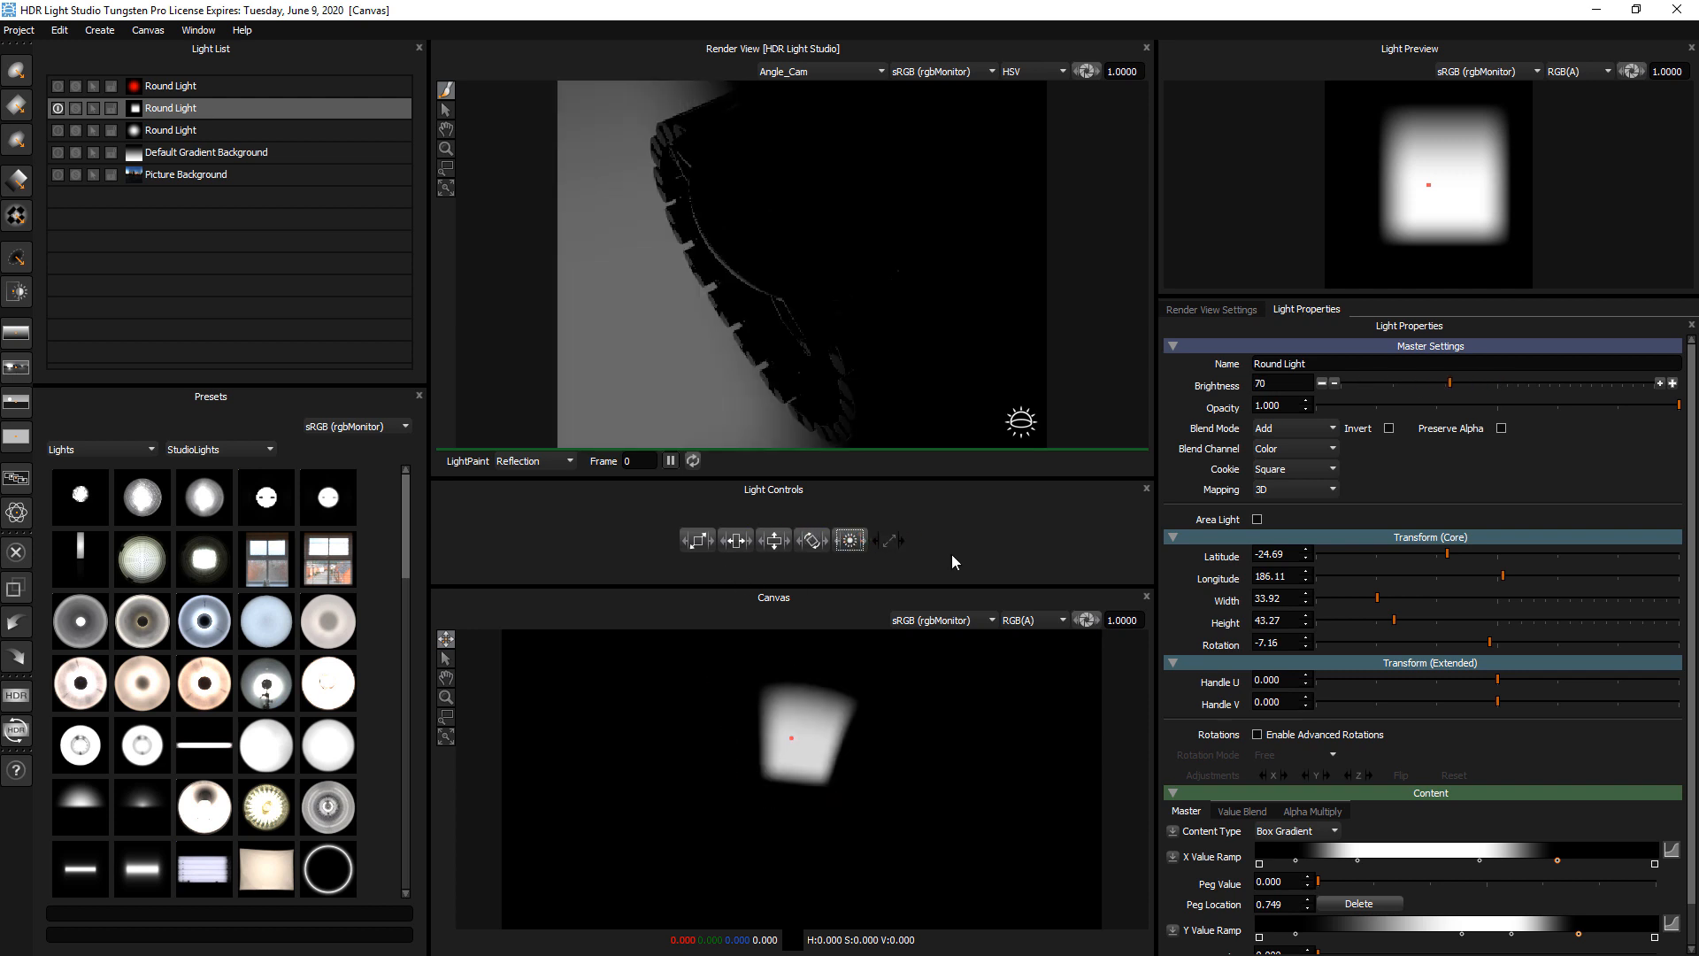
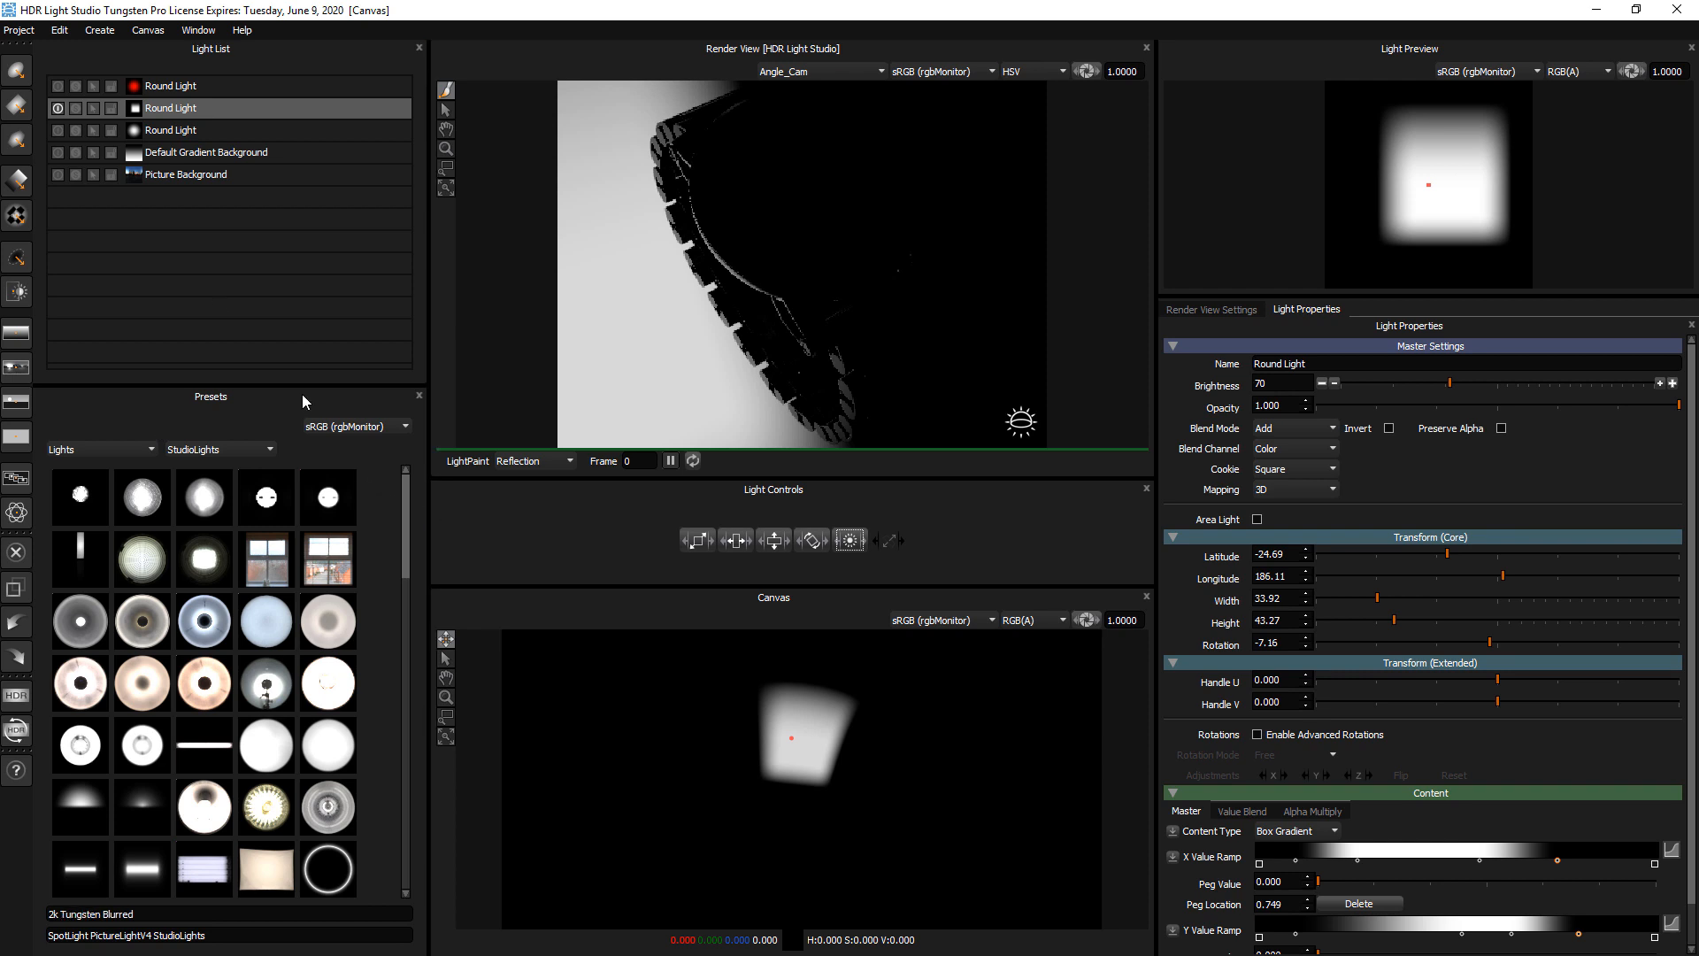
Delete all lights from the scene and keep the presets filtered to the StudioLights group of the Lights category
{"action": "left_click", "coordinate": [59, 30]}
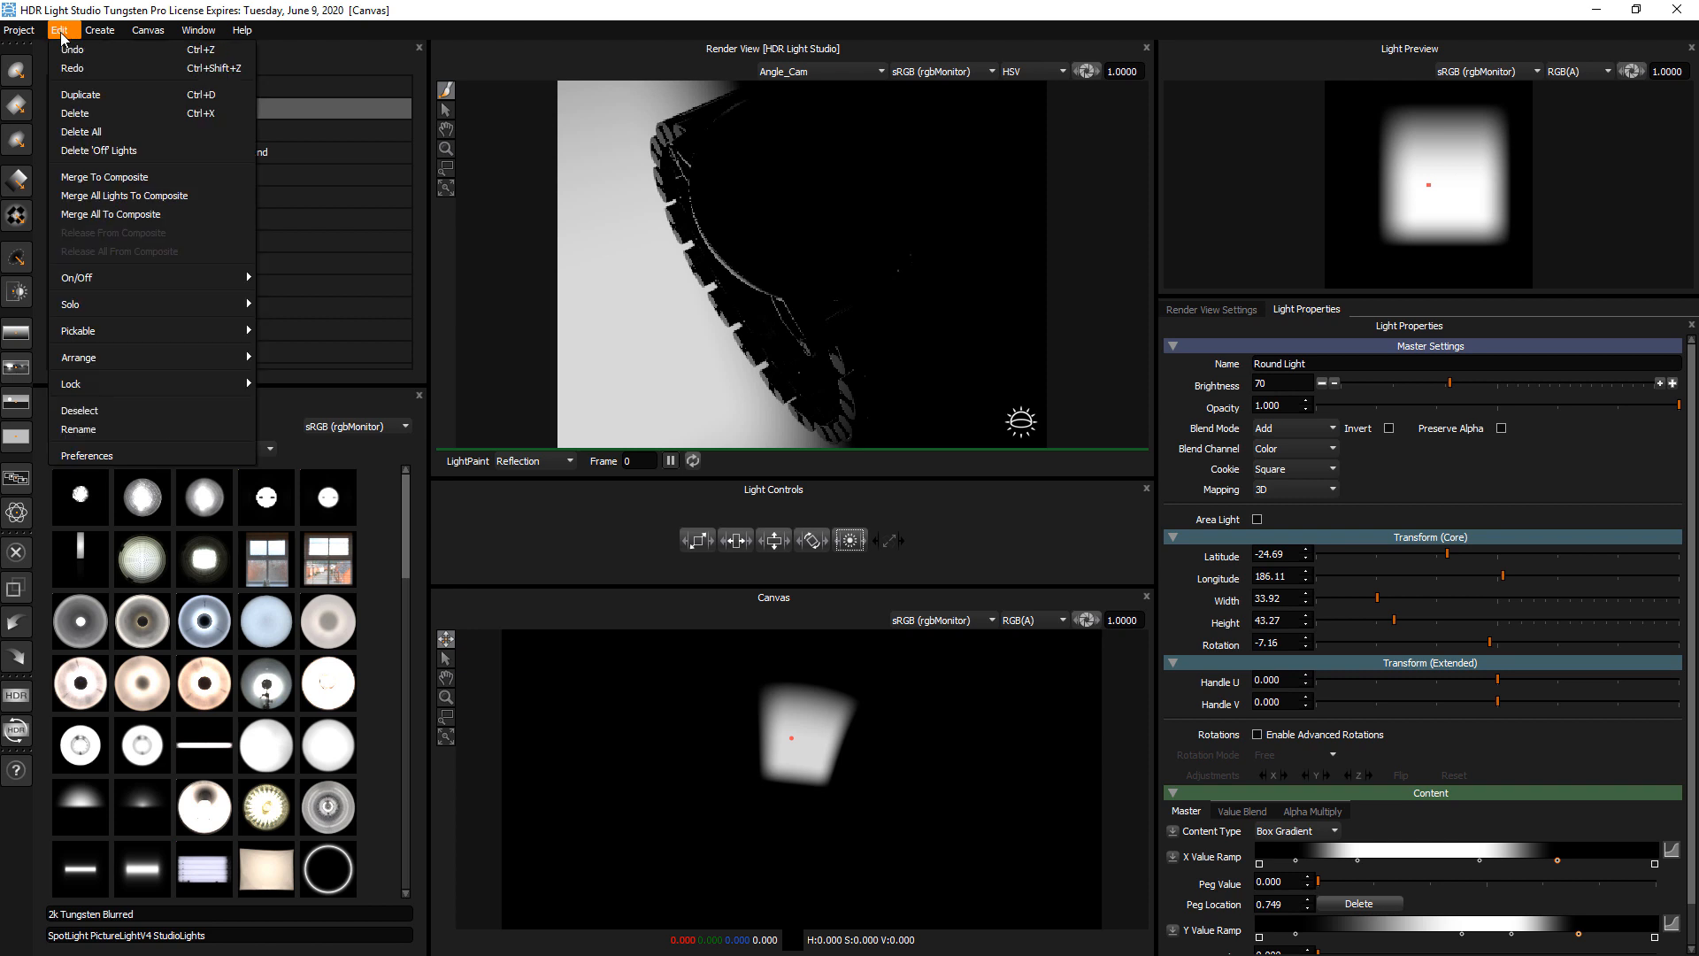
{"action": "left_click", "coordinate": [93, 133]}
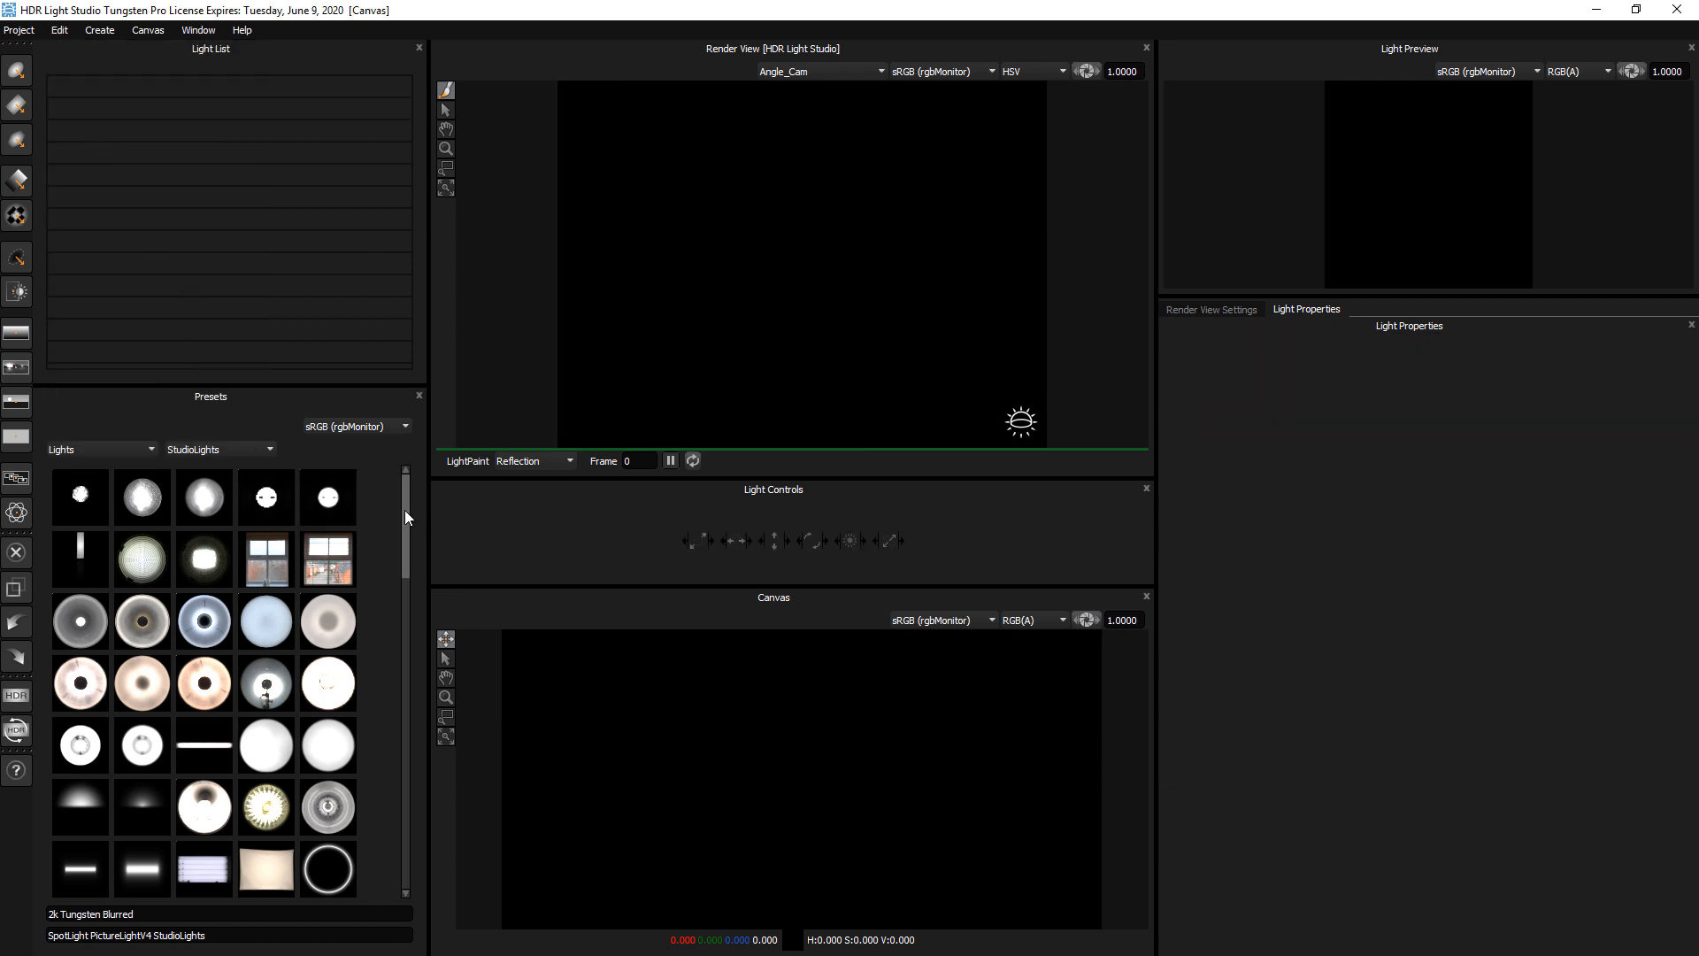
{"action": "mouse_move", "coordinate": [406, 508]}
{"action": "left_mouse_down"}
{"action": "mouse_move", "coordinate": [400, 820]}
{"action": "mouse_move", "coordinate": [406, 499]}
{"action": "left_mouse_up"}
{"action": "mouse_move", "coordinate": [403, 561]}
{"action": "left_mouse_down"}
{"action": "mouse_move", "coordinate": [397, 607]}
{"action": "mouse_move", "coordinate": [406, 552]}
{"action": "left_mouse_up"}
{"action": "left_click", "coordinate": [92, 447]}
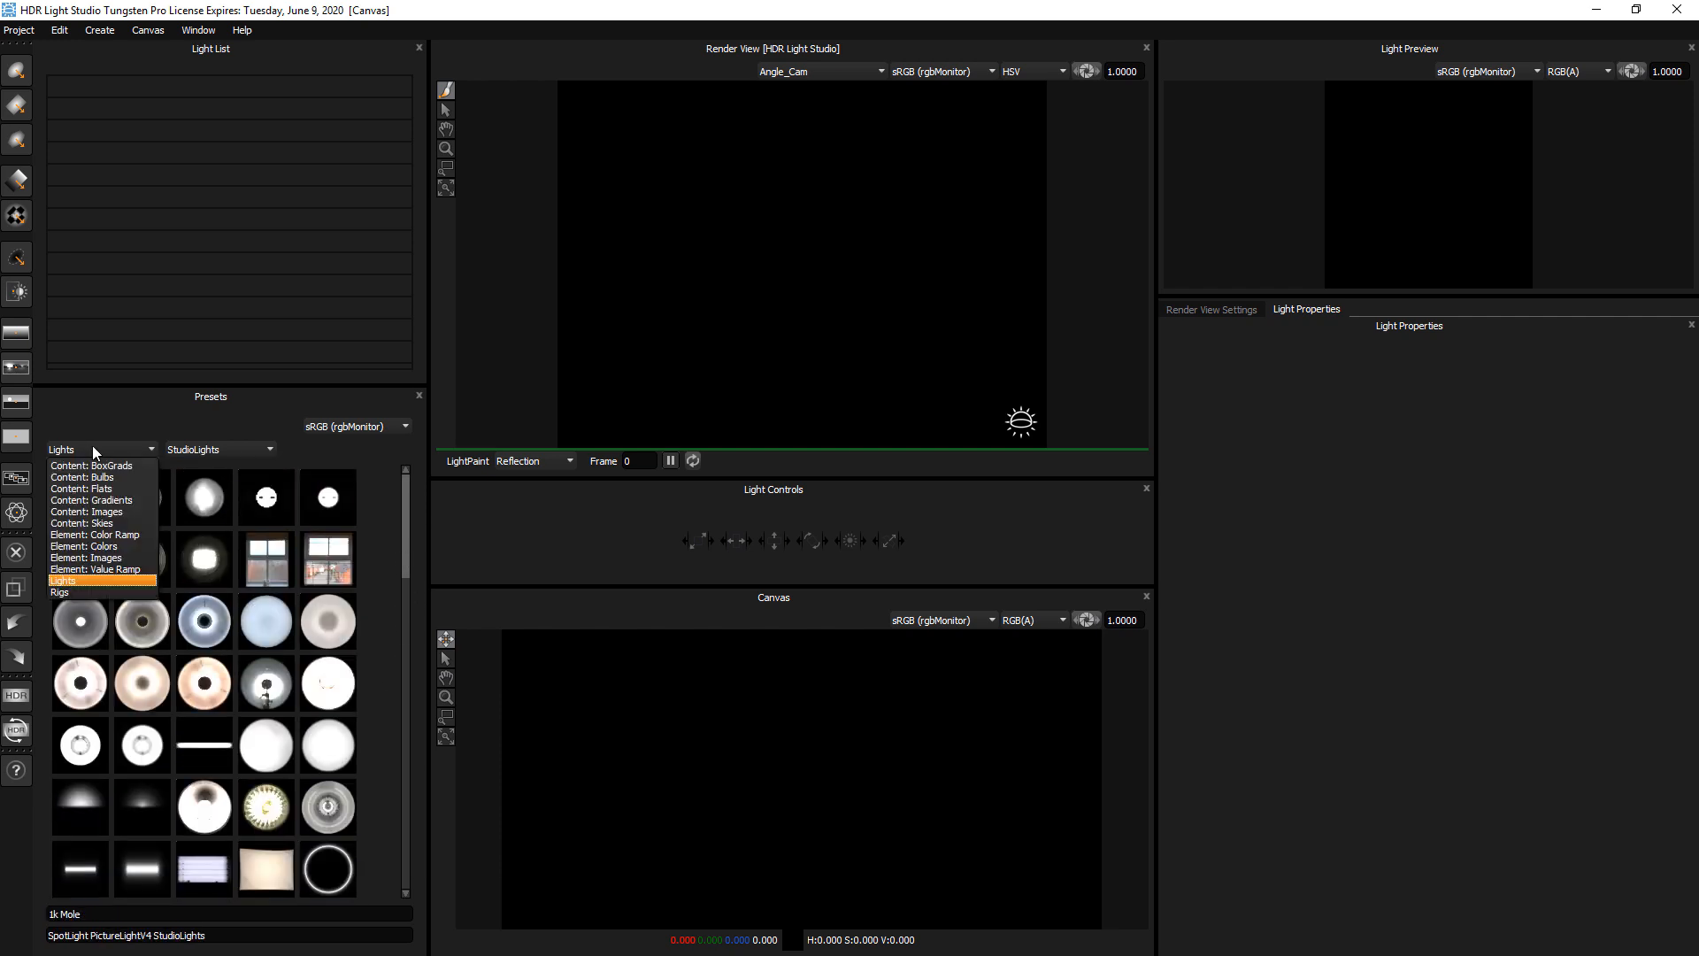
{"action": "left_click", "coordinate": [71, 581]}
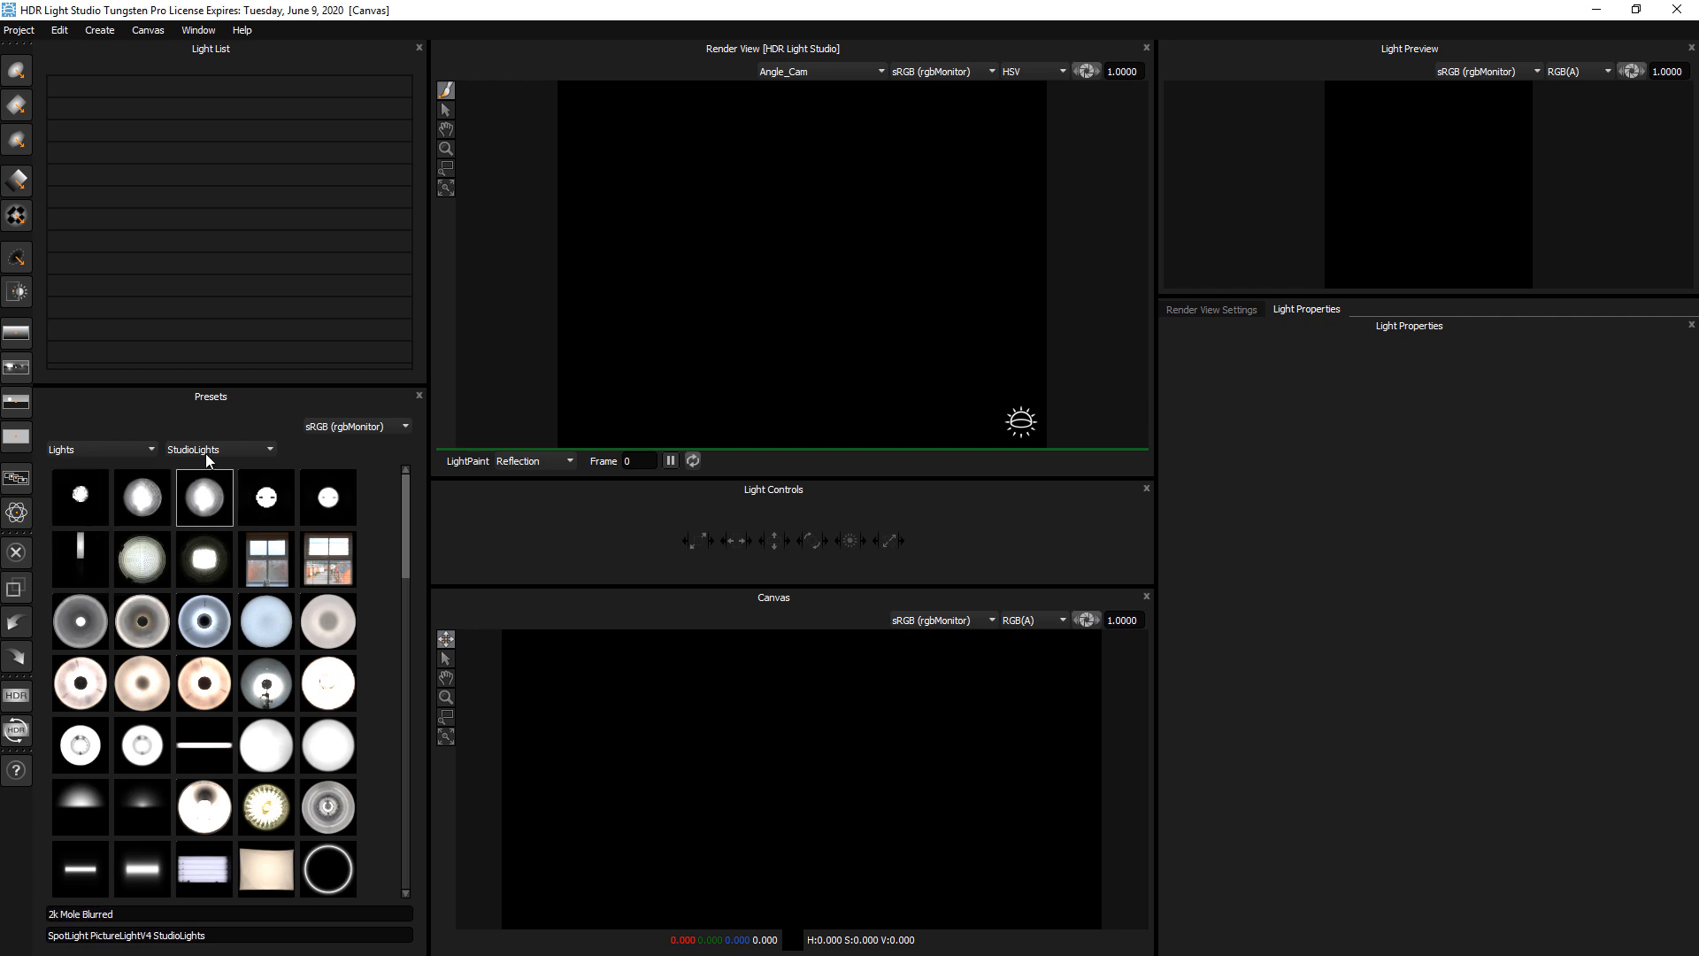
{"action": "left_click", "coordinate": [216, 448]}
{"action": "left_click", "coordinate": [255, 414]}
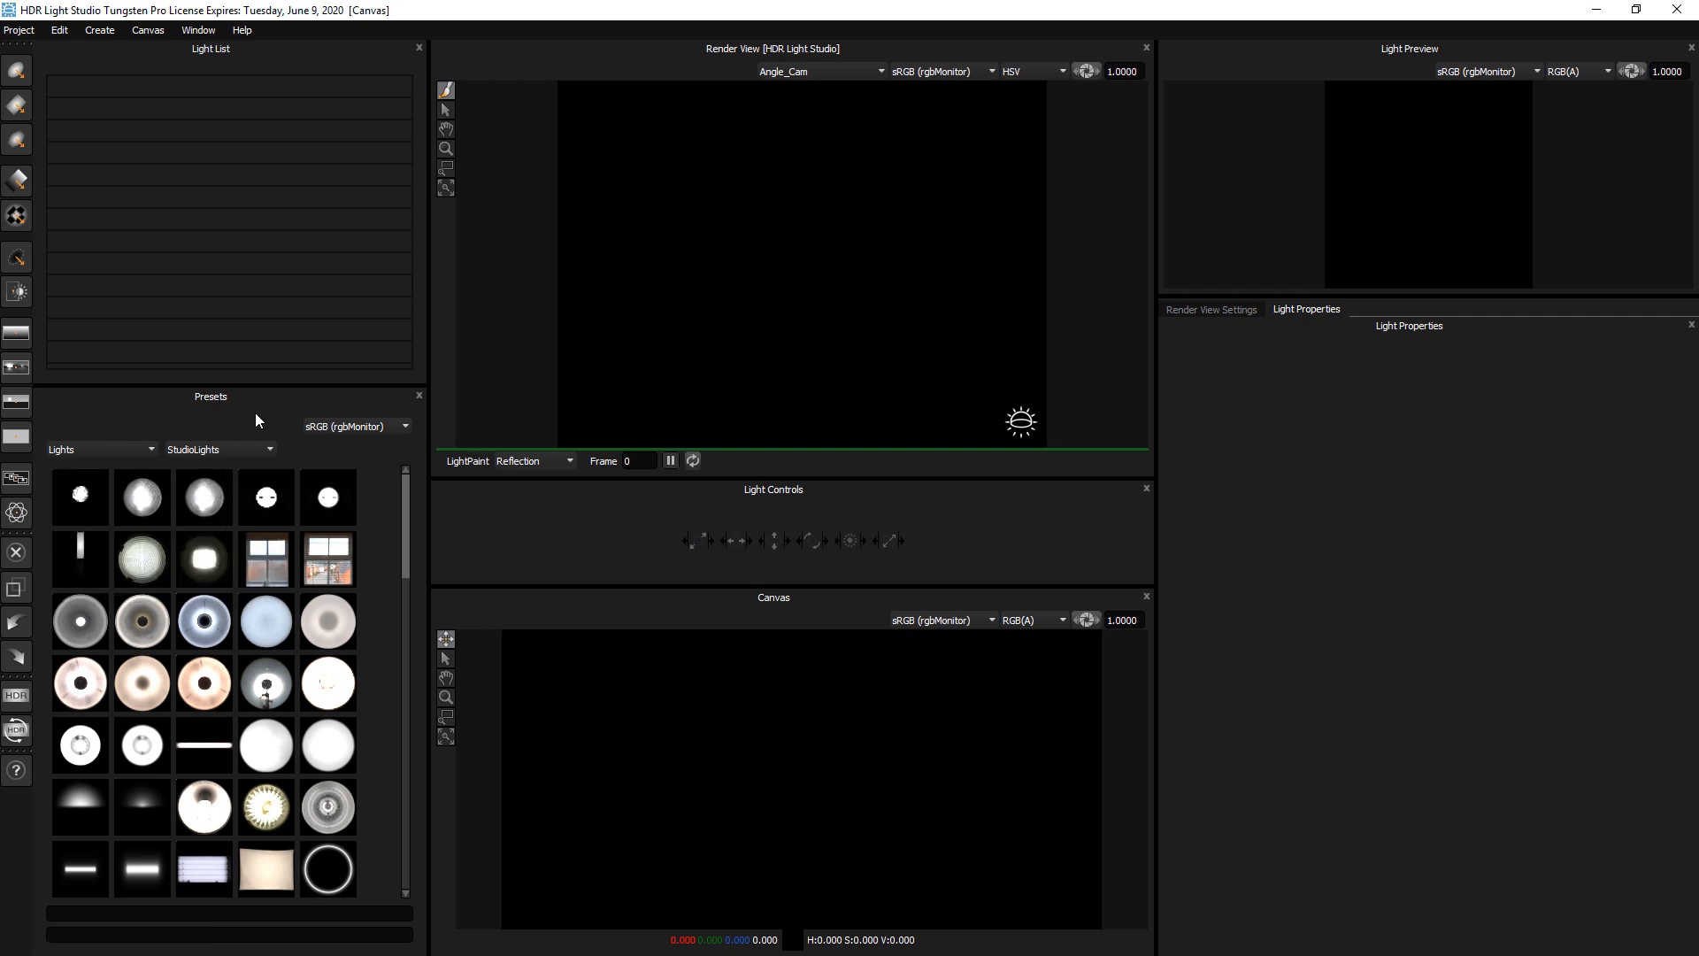
Add the Fluorescent Single Bulb at about latitude -31, longitude 267, and the Large Rect Softbox at about latitude -19, longitude 33
{"action": "left_click_drag", "start_coordinate": [265, 763], "coordinate": [670, 257]}
{"action": "left_click_drag", "start_coordinate": [779, 216], "coordinate": [705, 220]}
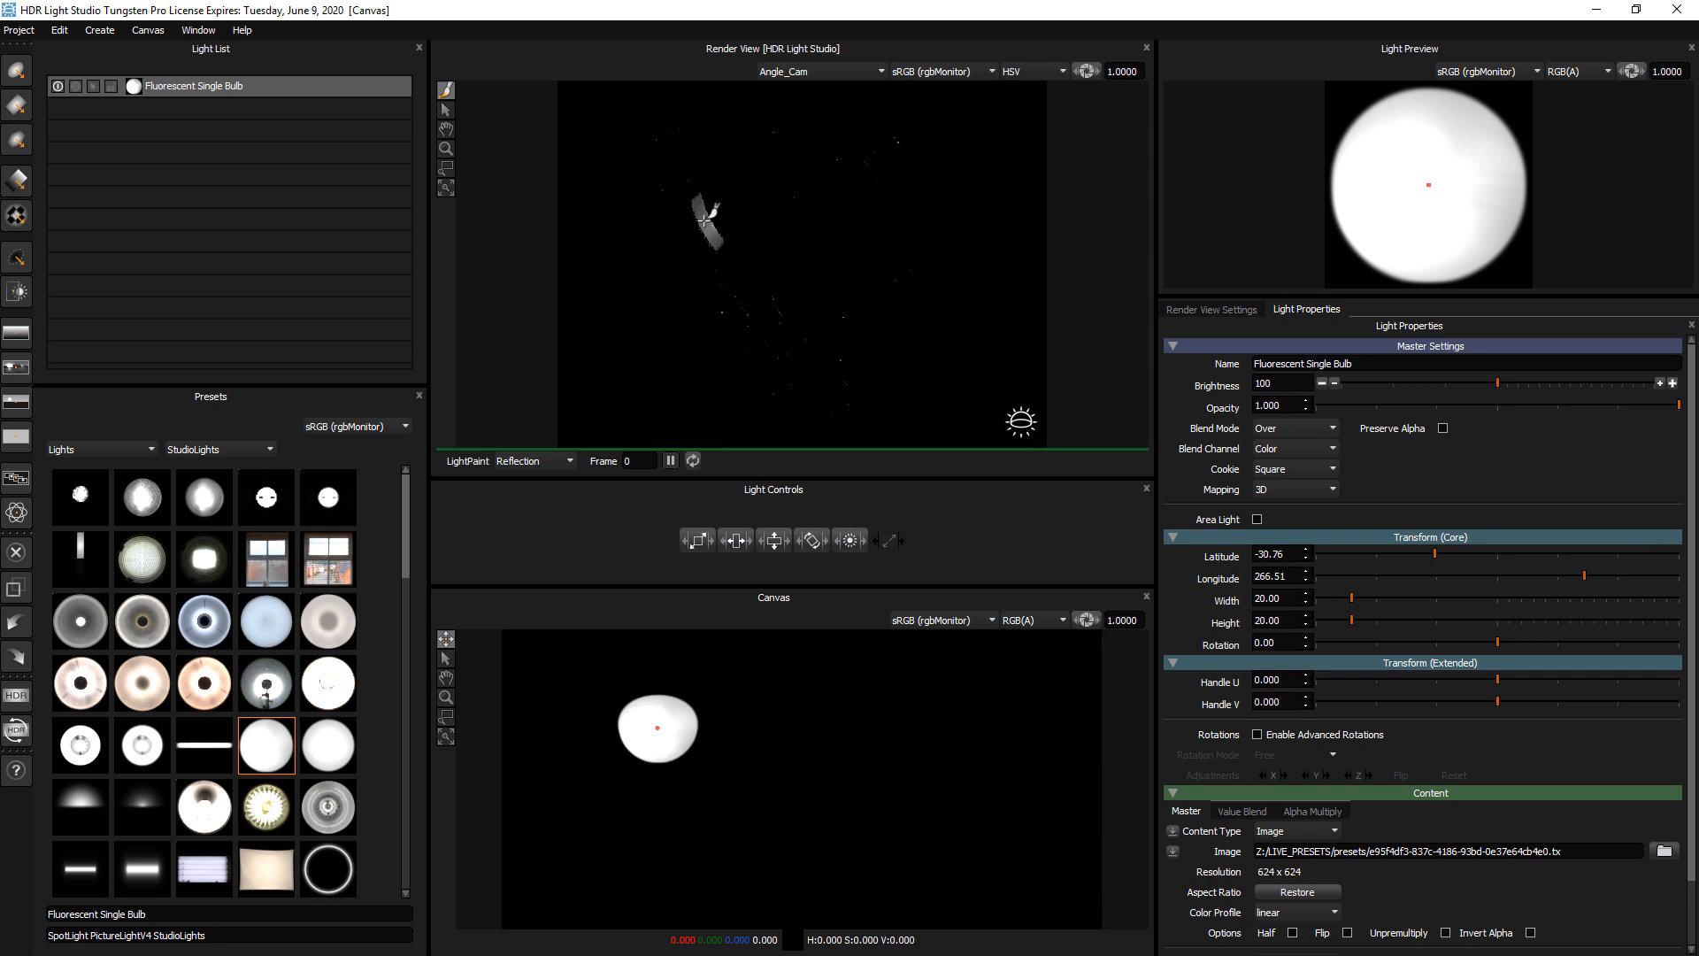
{"action": "scroll", "coordinate": [254, 778], "scroll_direction": "down", "scroll_amount": 2}
{"action": "left_click_drag", "start_coordinate": [257, 781], "coordinate": [824, 154]}
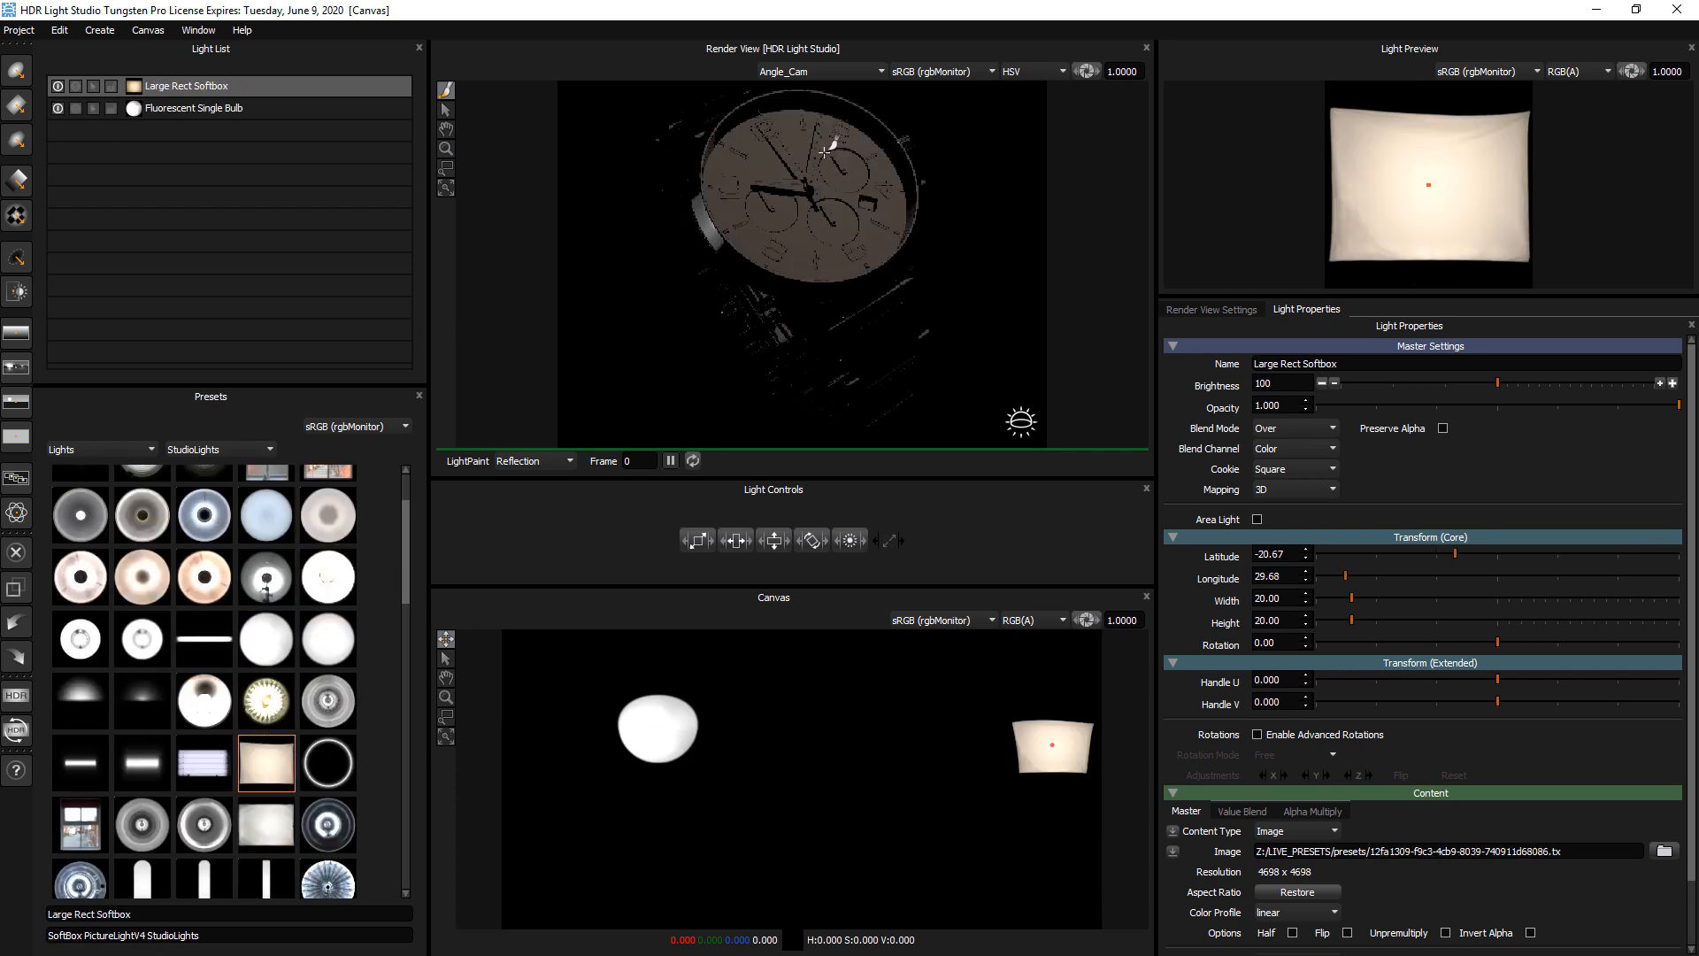
{"action": "left_click", "coordinate": [866, 141]}
{"action": "left_click", "coordinate": [874, 145]}
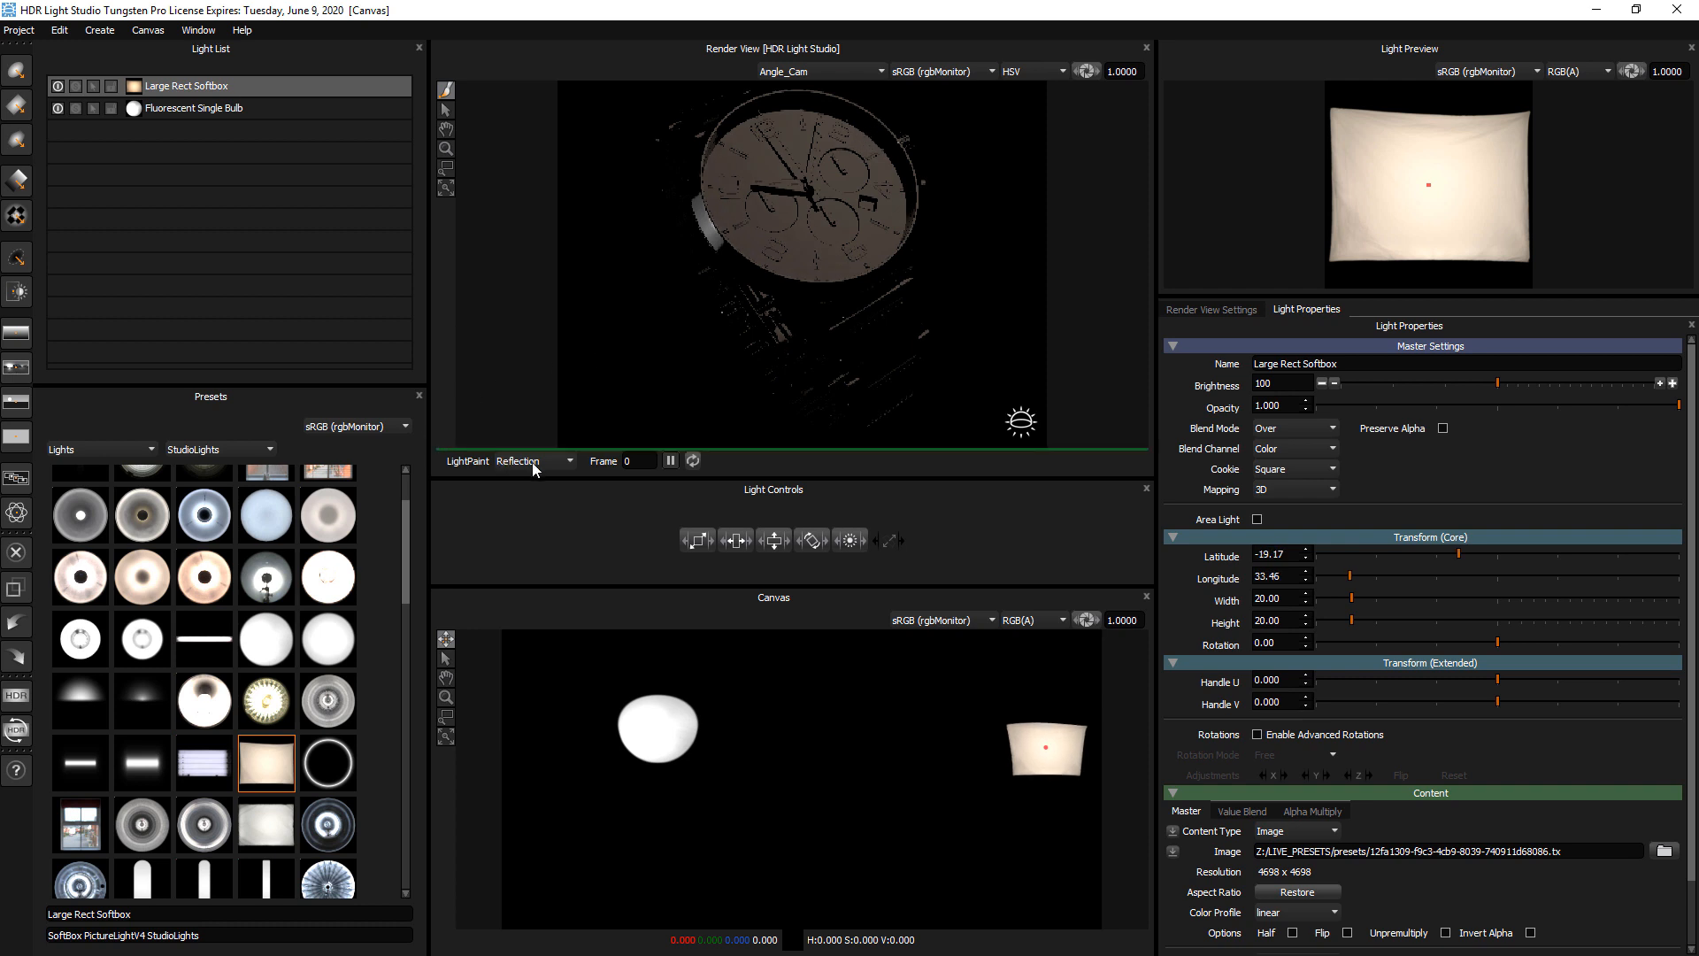
Add a Perfect Softbox 70x70 at about latitude 62, longitude 280, scaled to width and height 36 with brightness 142
{"action": "scroll", "coordinate": [329, 704], "scroll_direction": "down", "scroll_amount": 3}
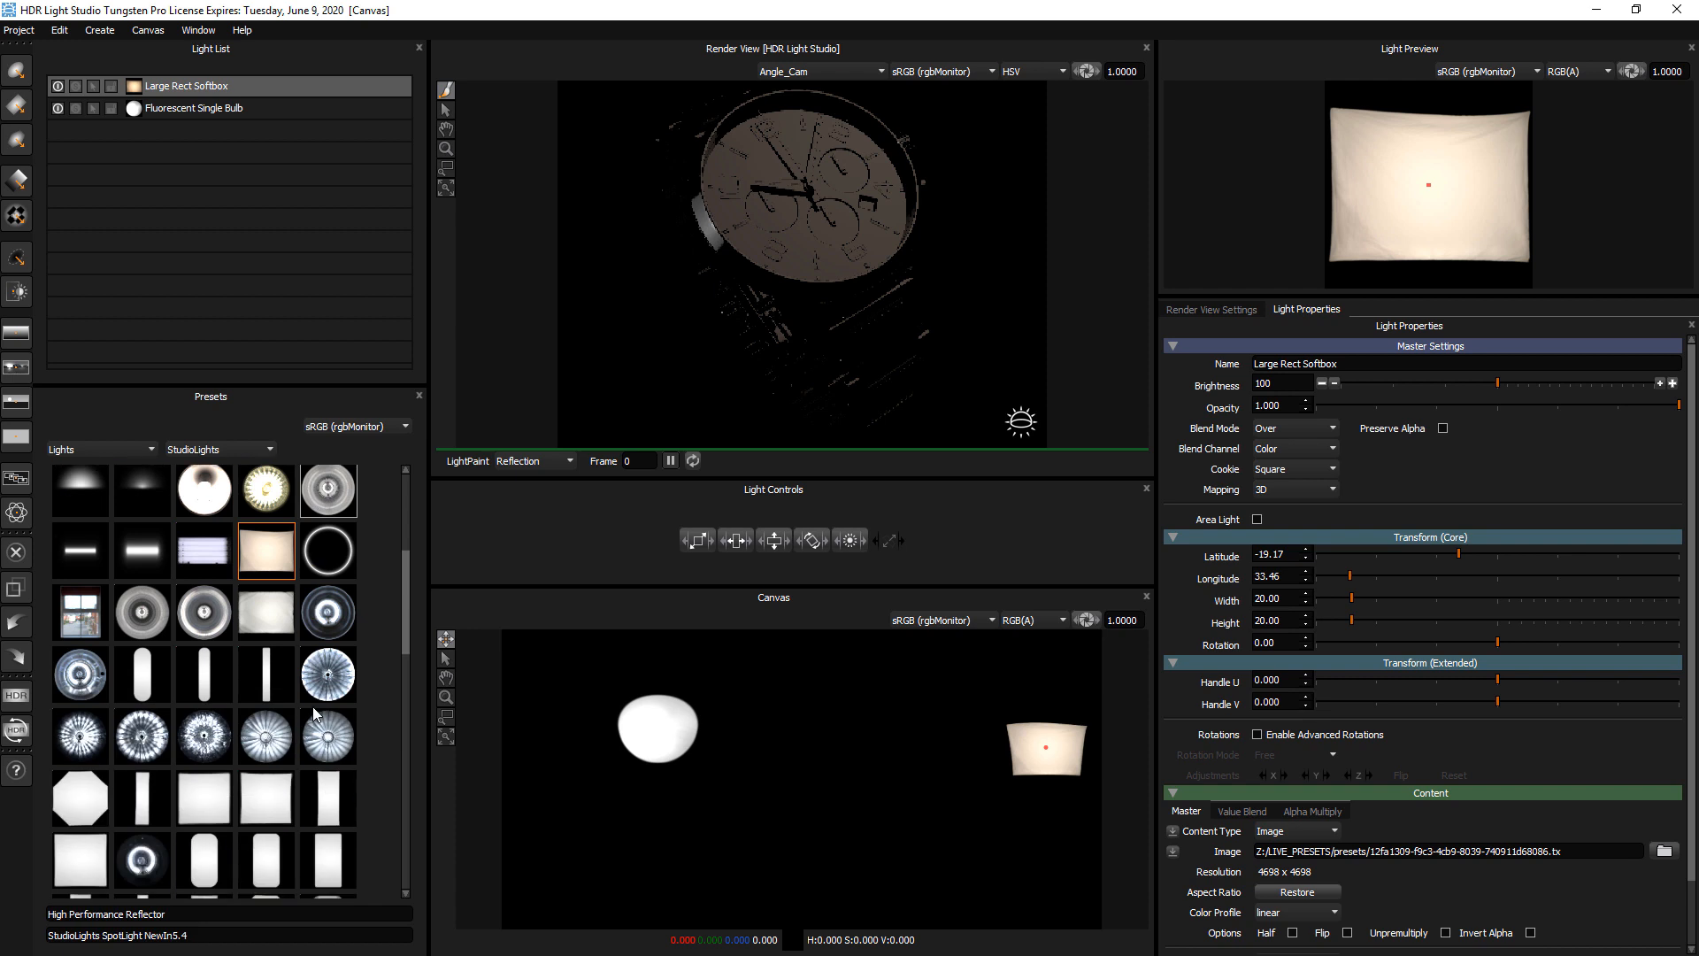
{"action": "left_click_drag", "start_coordinate": [265, 693], "coordinate": [803, 283]}
{"action": "left_click", "coordinate": [807, 289]}
{"action": "left_click_drag", "start_coordinate": [698, 542], "coordinate": [719, 545]}
{"action": "left_click_drag", "start_coordinate": [849, 540], "coordinate": [876, 538]}
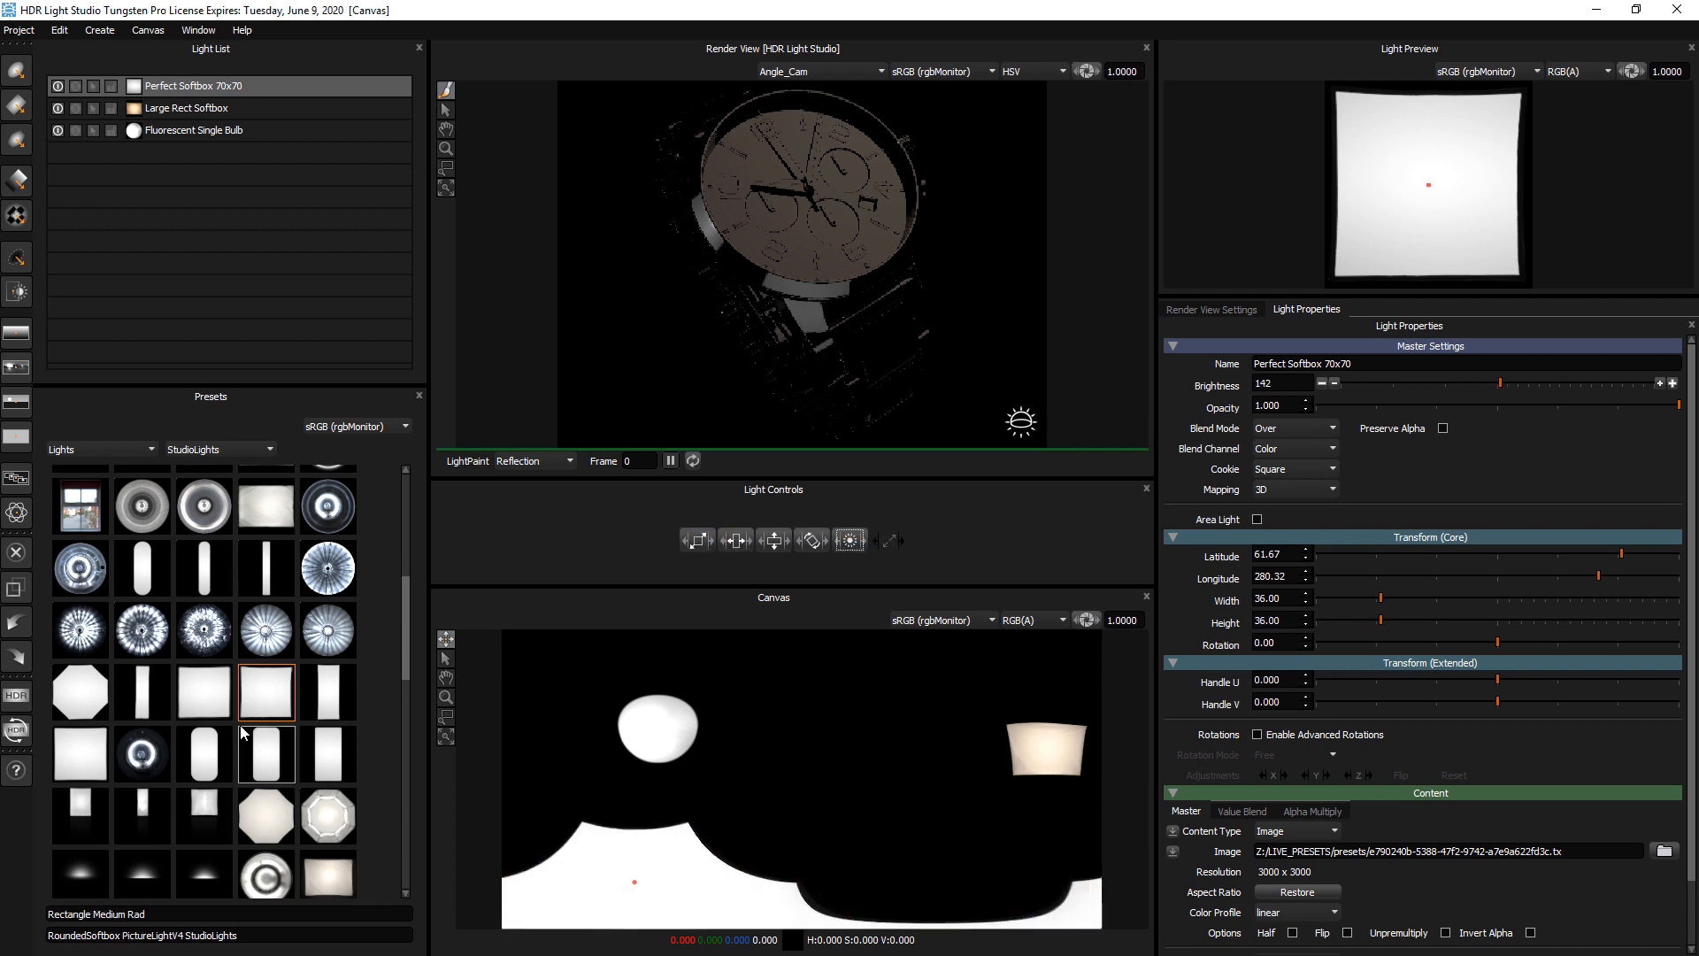
Add Soft Zebra at about latitude 65, longitude 98, and the High Performance Reflector at about latitude -25, longitude 178
{"action": "scroll", "coordinate": [247, 763], "scroll_direction": "down", "scroll_amount": 5}
{"action": "left_click_drag", "start_coordinate": [270, 665], "coordinate": [901, 349]}
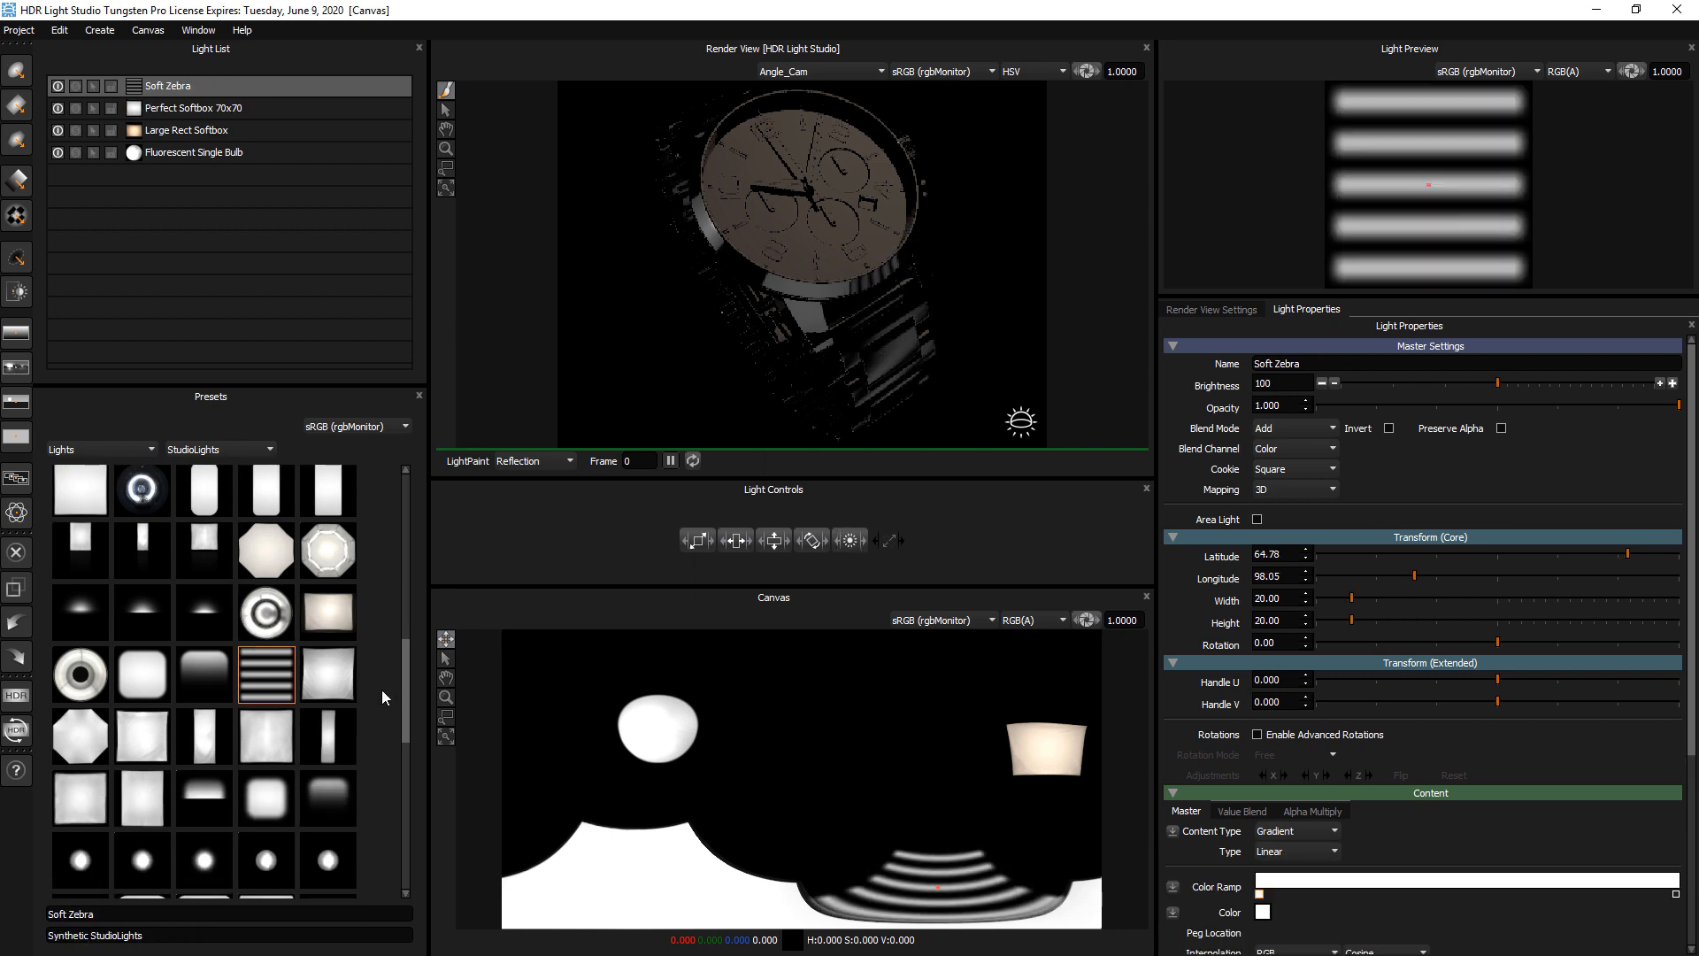
{"action": "left_click_drag", "start_coordinate": [405, 684], "coordinate": [412, 520]}
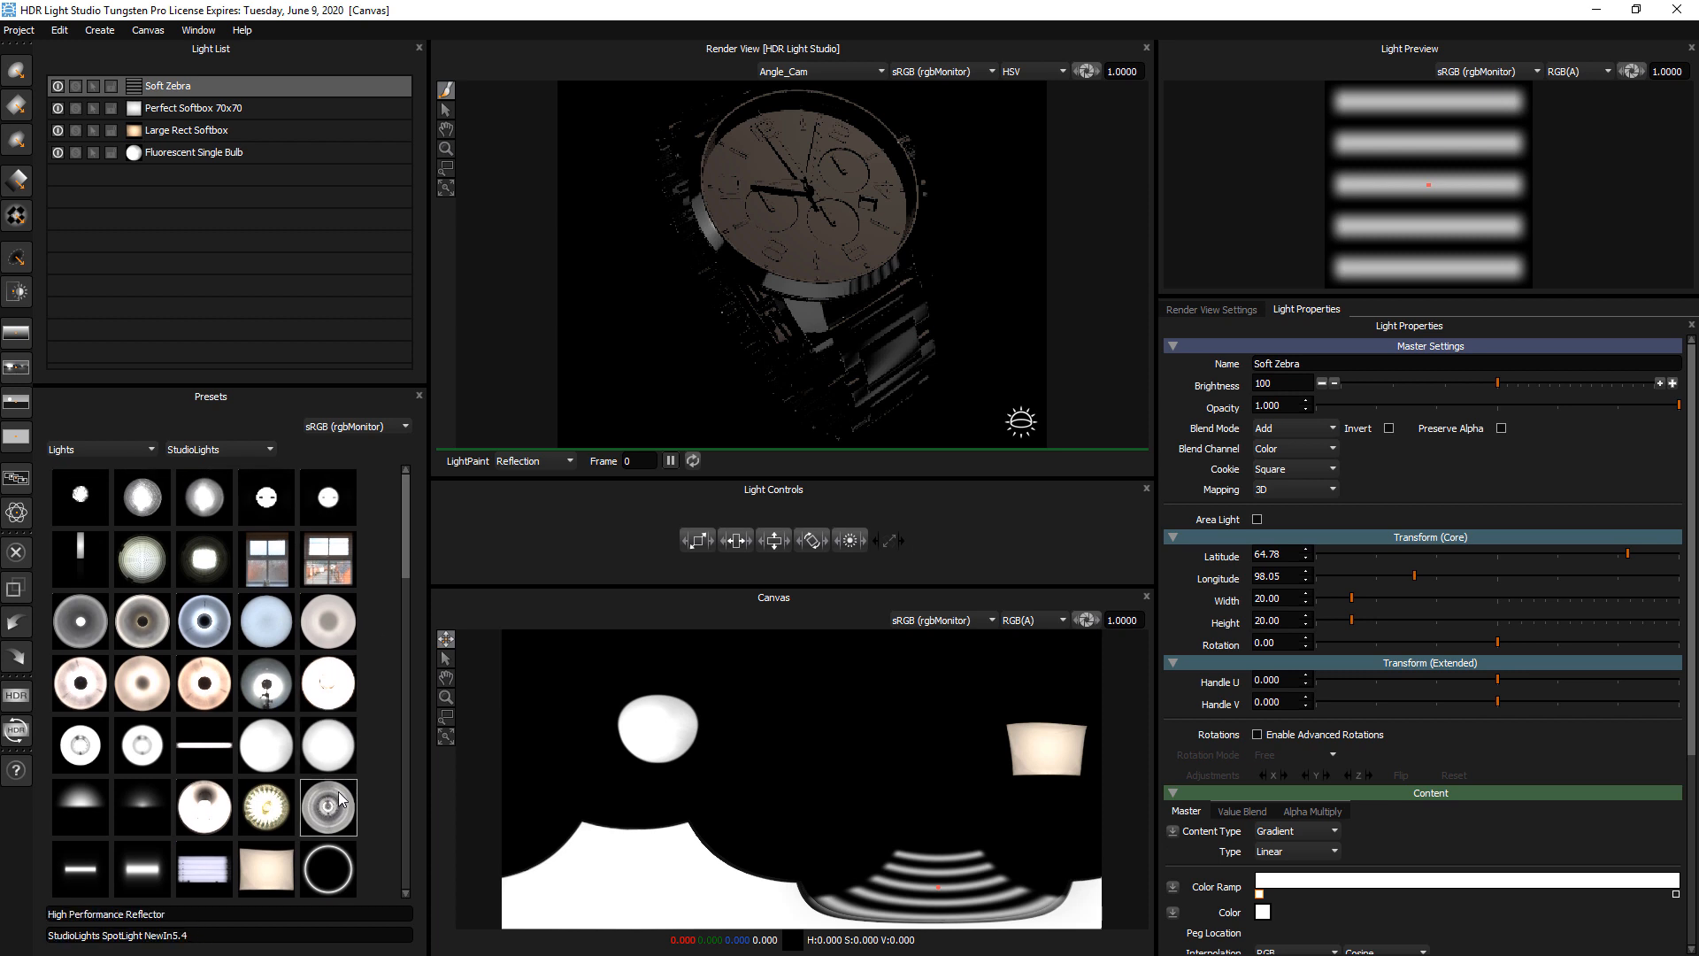
{"action": "left_click_drag", "start_coordinate": [328, 814], "coordinate": [806, 738]}
Examine the High Performance Reflector's image detail up close on the Canvas, with the Canvas exposure lowered to 0.5872
{"action": "left_click", "coordinate": [447, 718]}
{"action": "left_click_drag", "start_coordinate": [770, 711], "coordinate": [845, 771]}
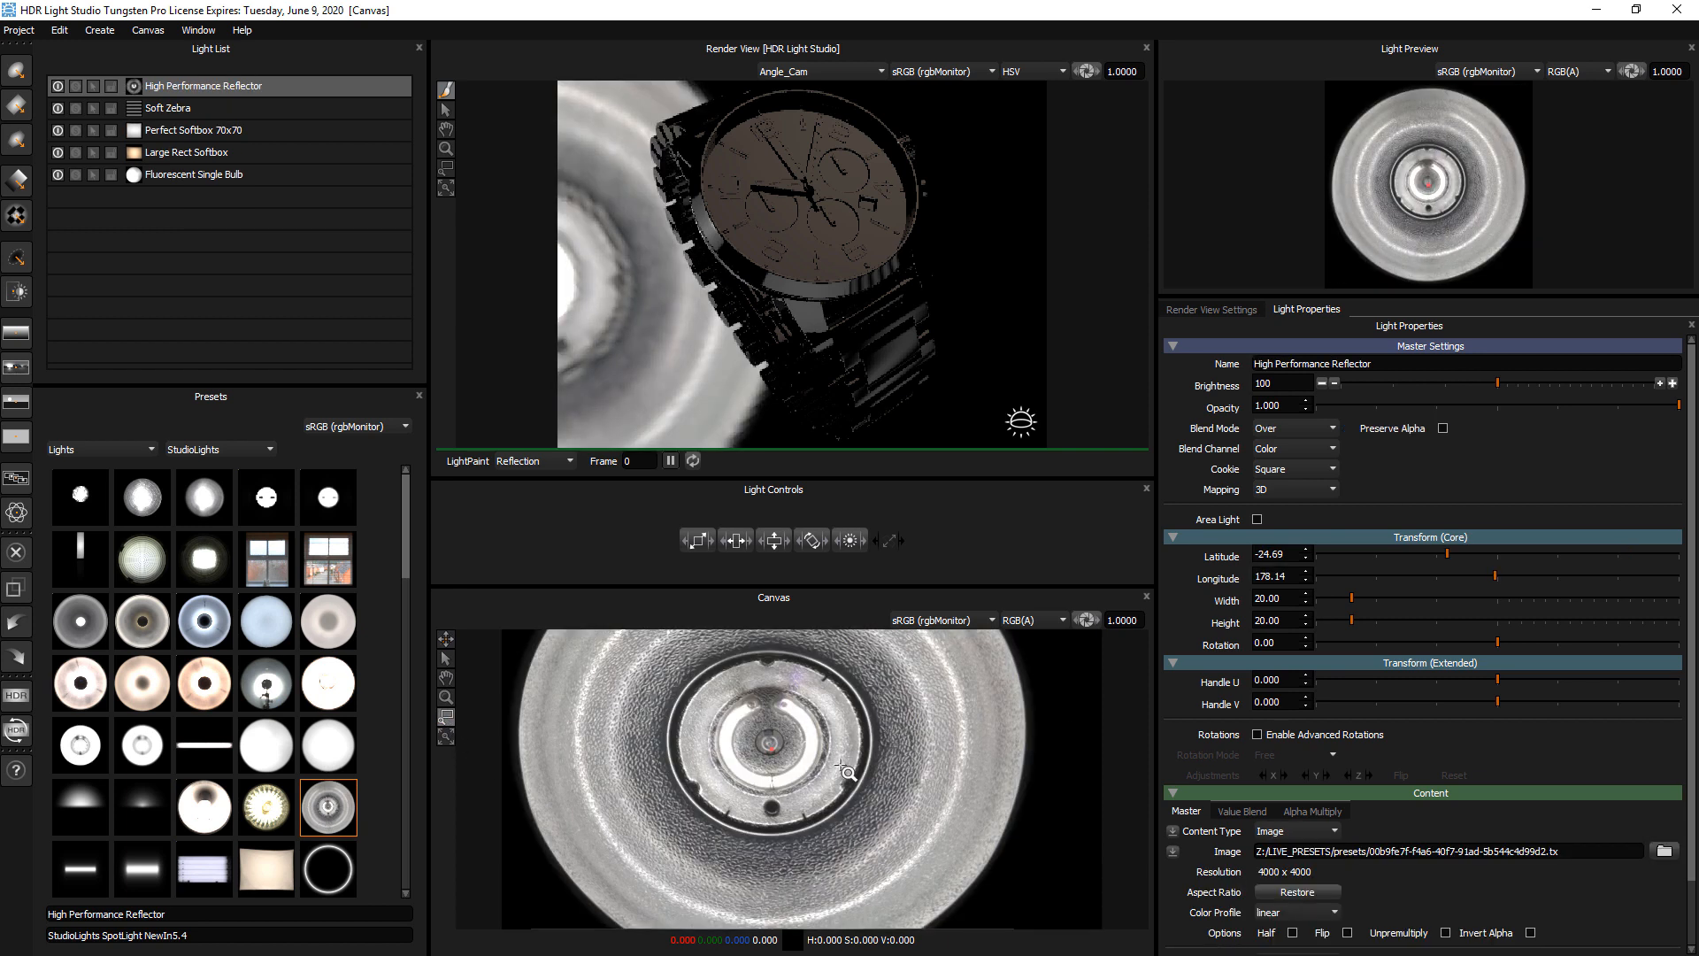
{"action": "left_click_drag", "start_coordinate": [698, 703], "coordinate": [828, 797]}
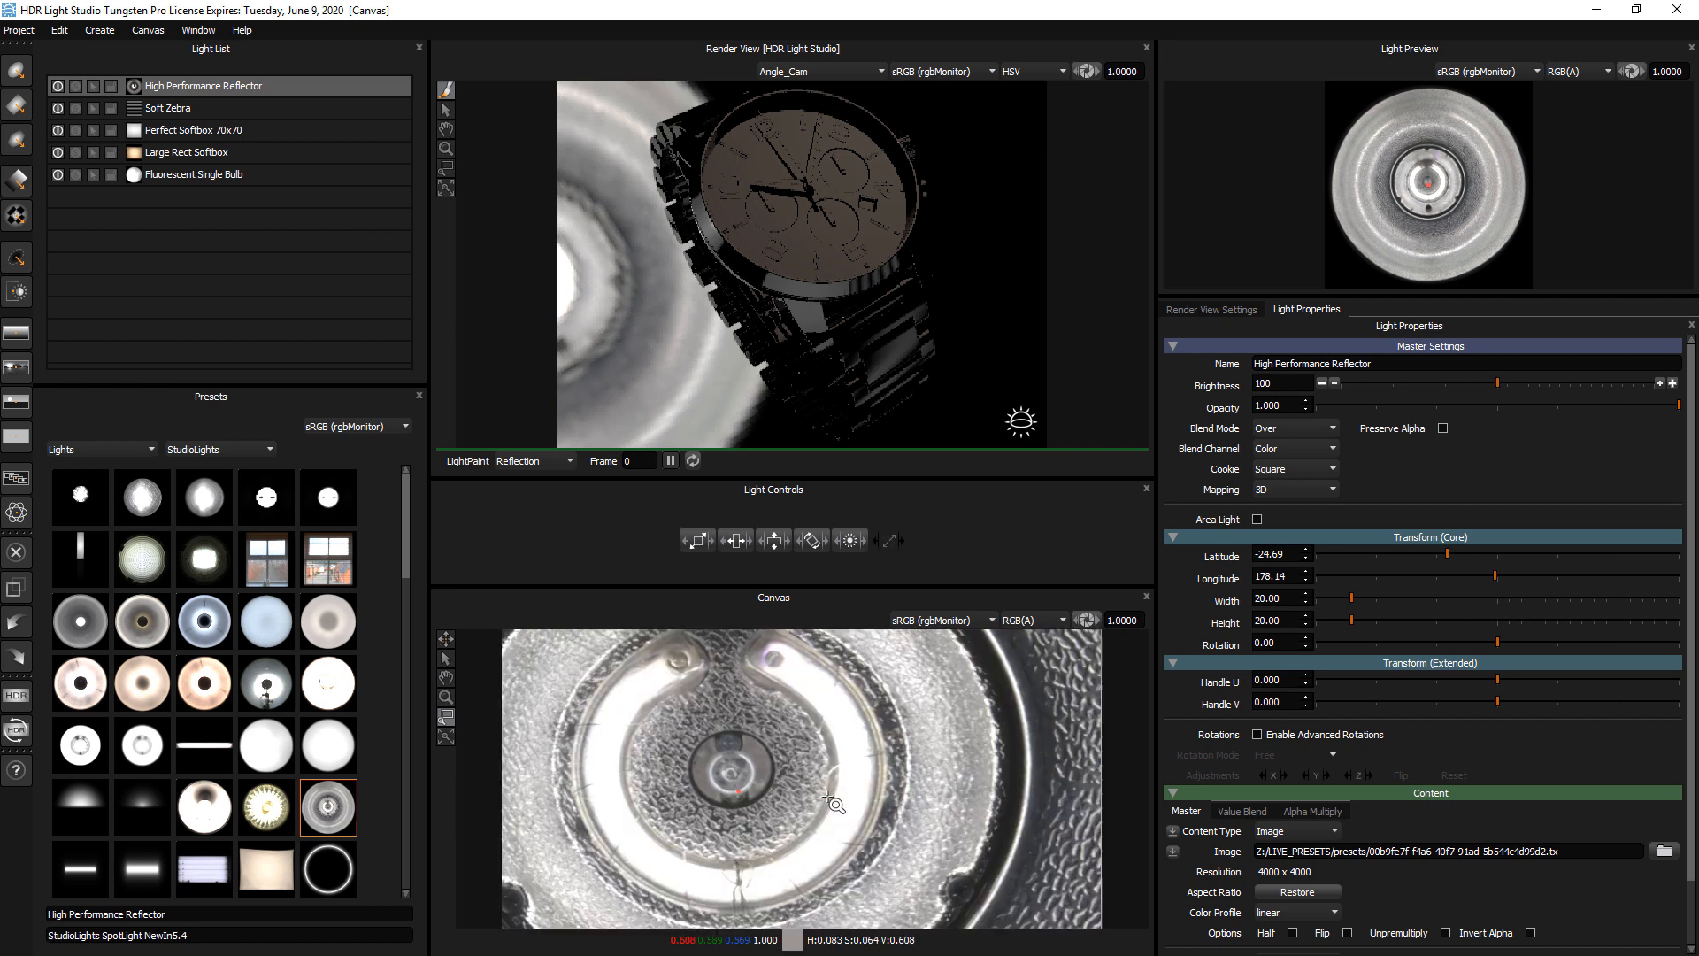
{"action": "left_click_drag", "start_coordinate": [688, 708], "coordinate": [998, 837]}
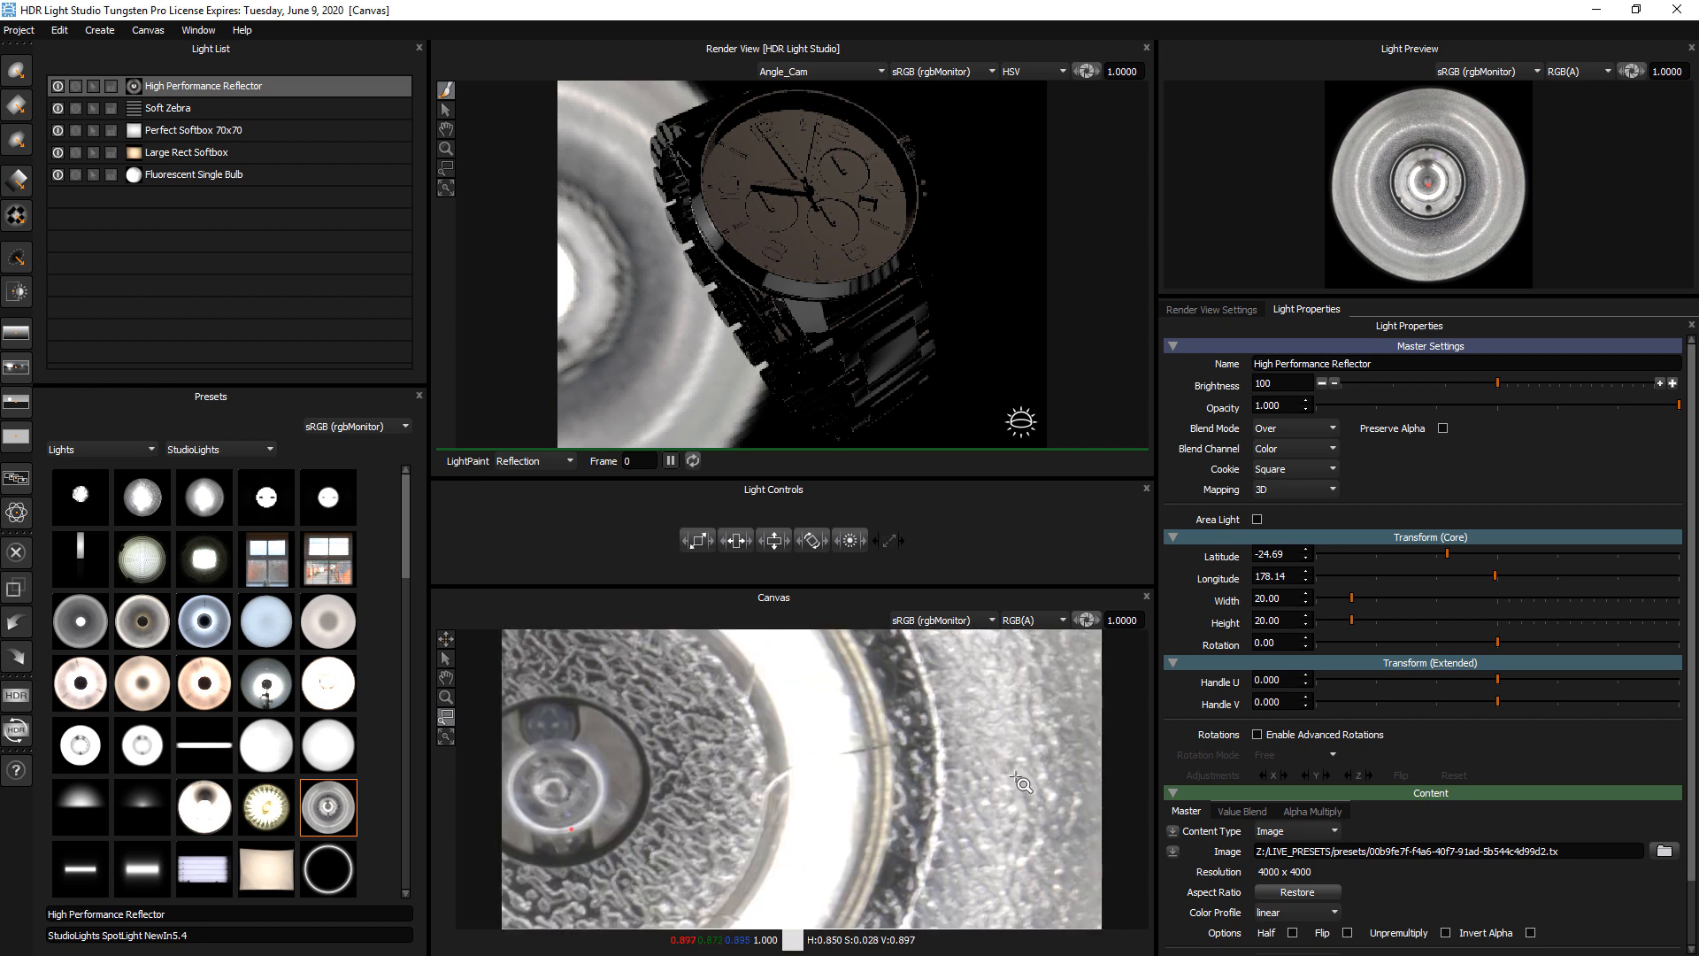
{"action": "mouse_move", "coordinate": [1088, 623]}
{"action": "left_mouse_down"}
{"action": "mouse_move", "coordinate": [1050, 623]}
{"action": "mouse_move", "coordinate": [1084, 623]}
{"action": "left_mouse_up"}
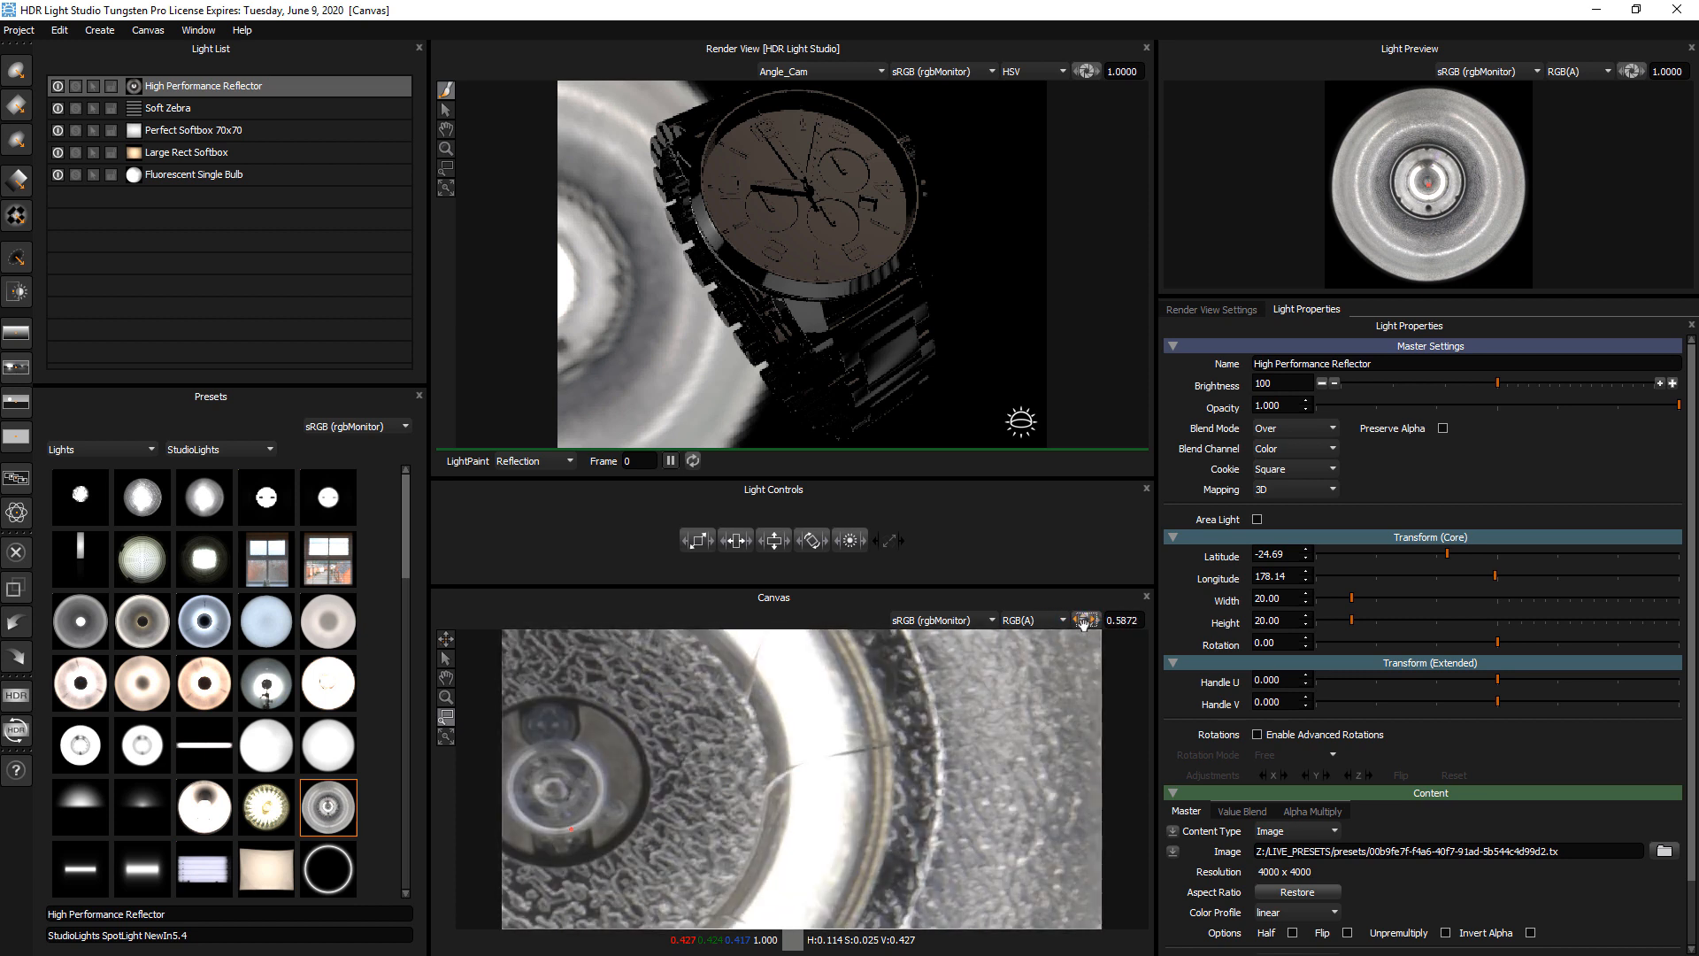
{"action": "left_click", "coordinate": [446, 735]}
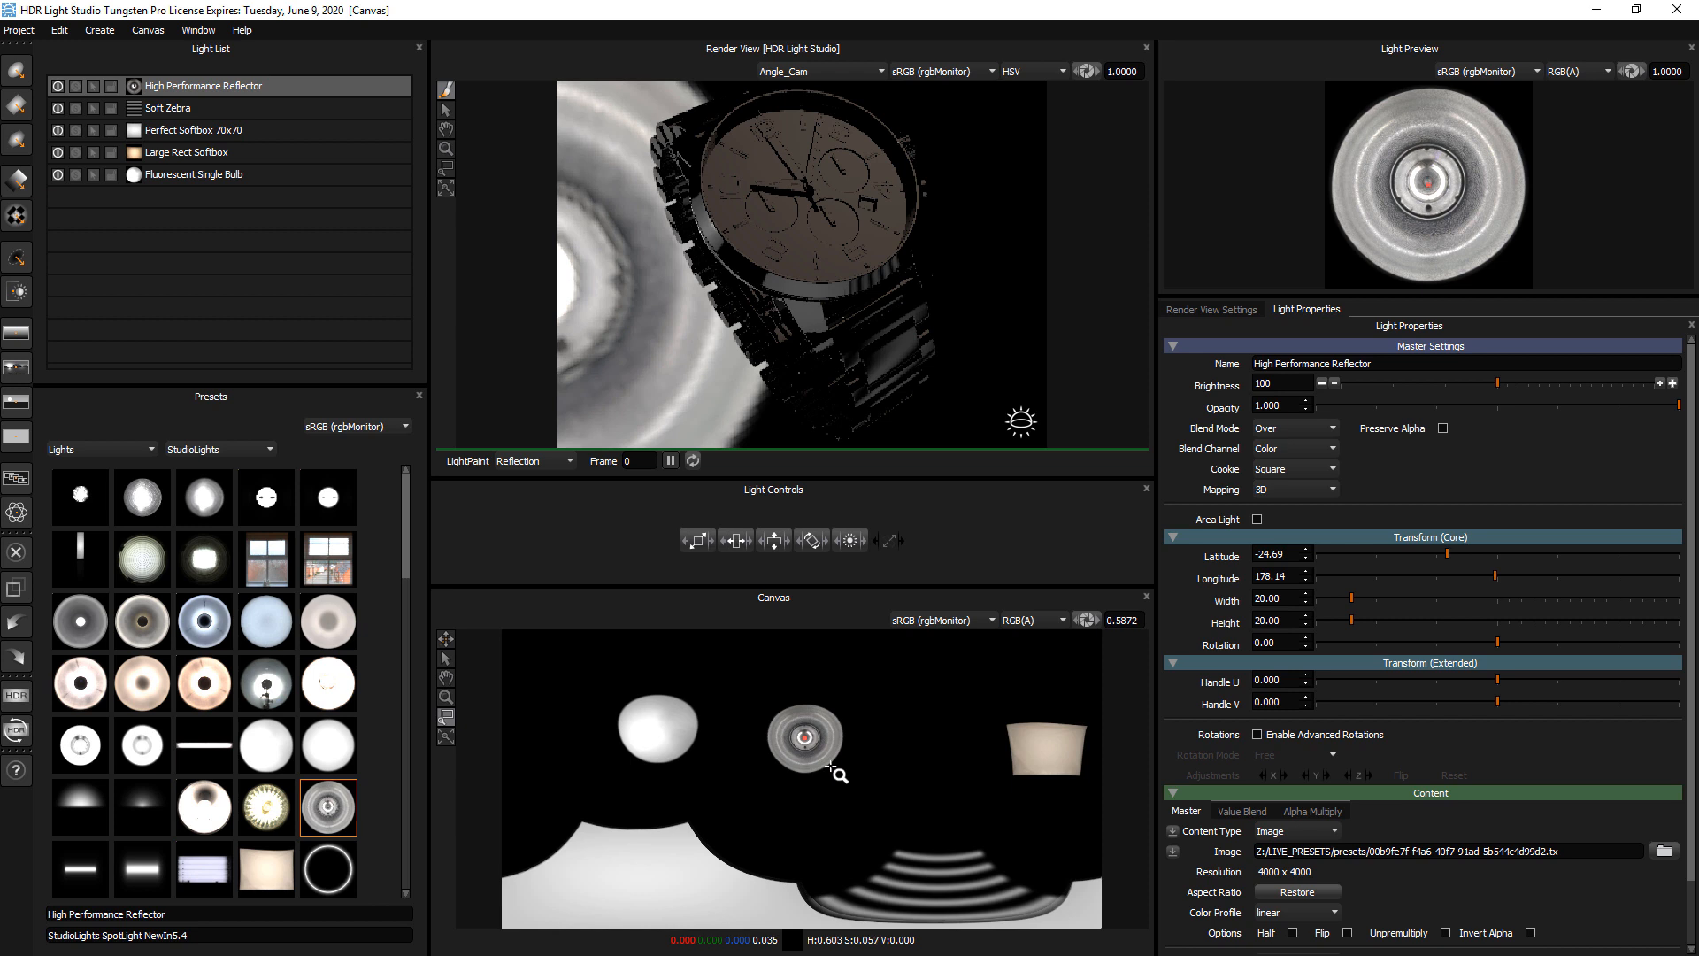
{"action": "left_click_drag", "start_coordinate": [761, 699], "coordinate": [839, 759]}
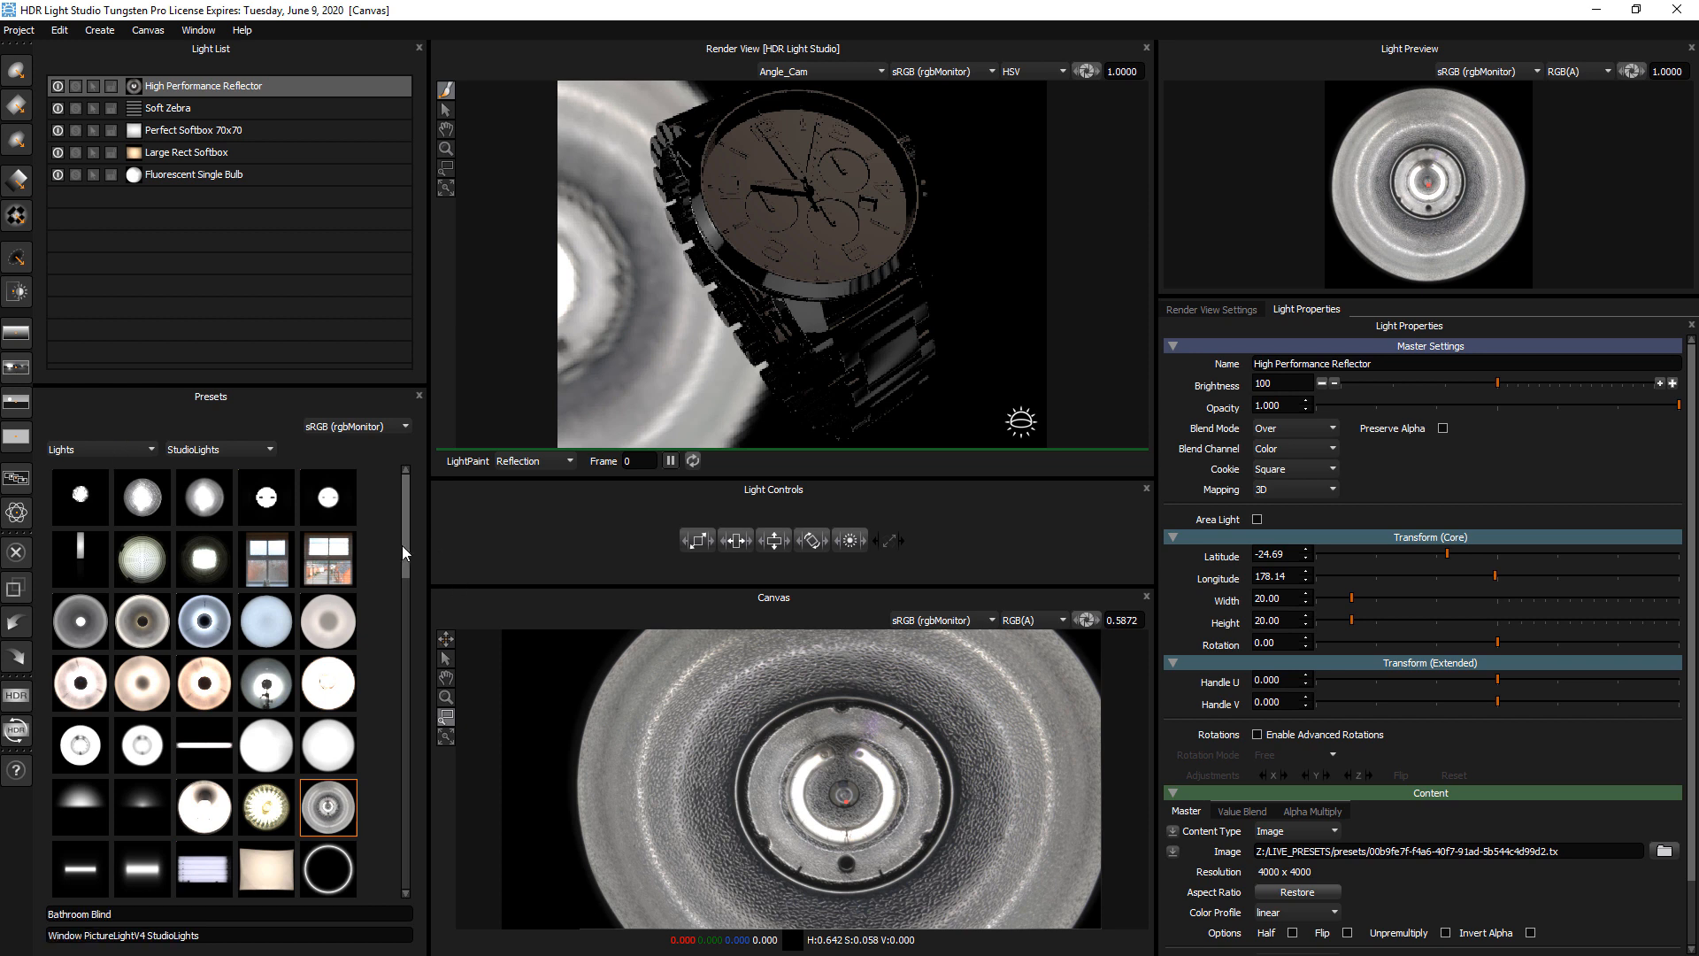
Filter the light presets to the Cloud group and add a Sky Background to the scene
{"action": "left_click_drag", "start_coordinate": [406, 556], "coordinate": [416, 508]}
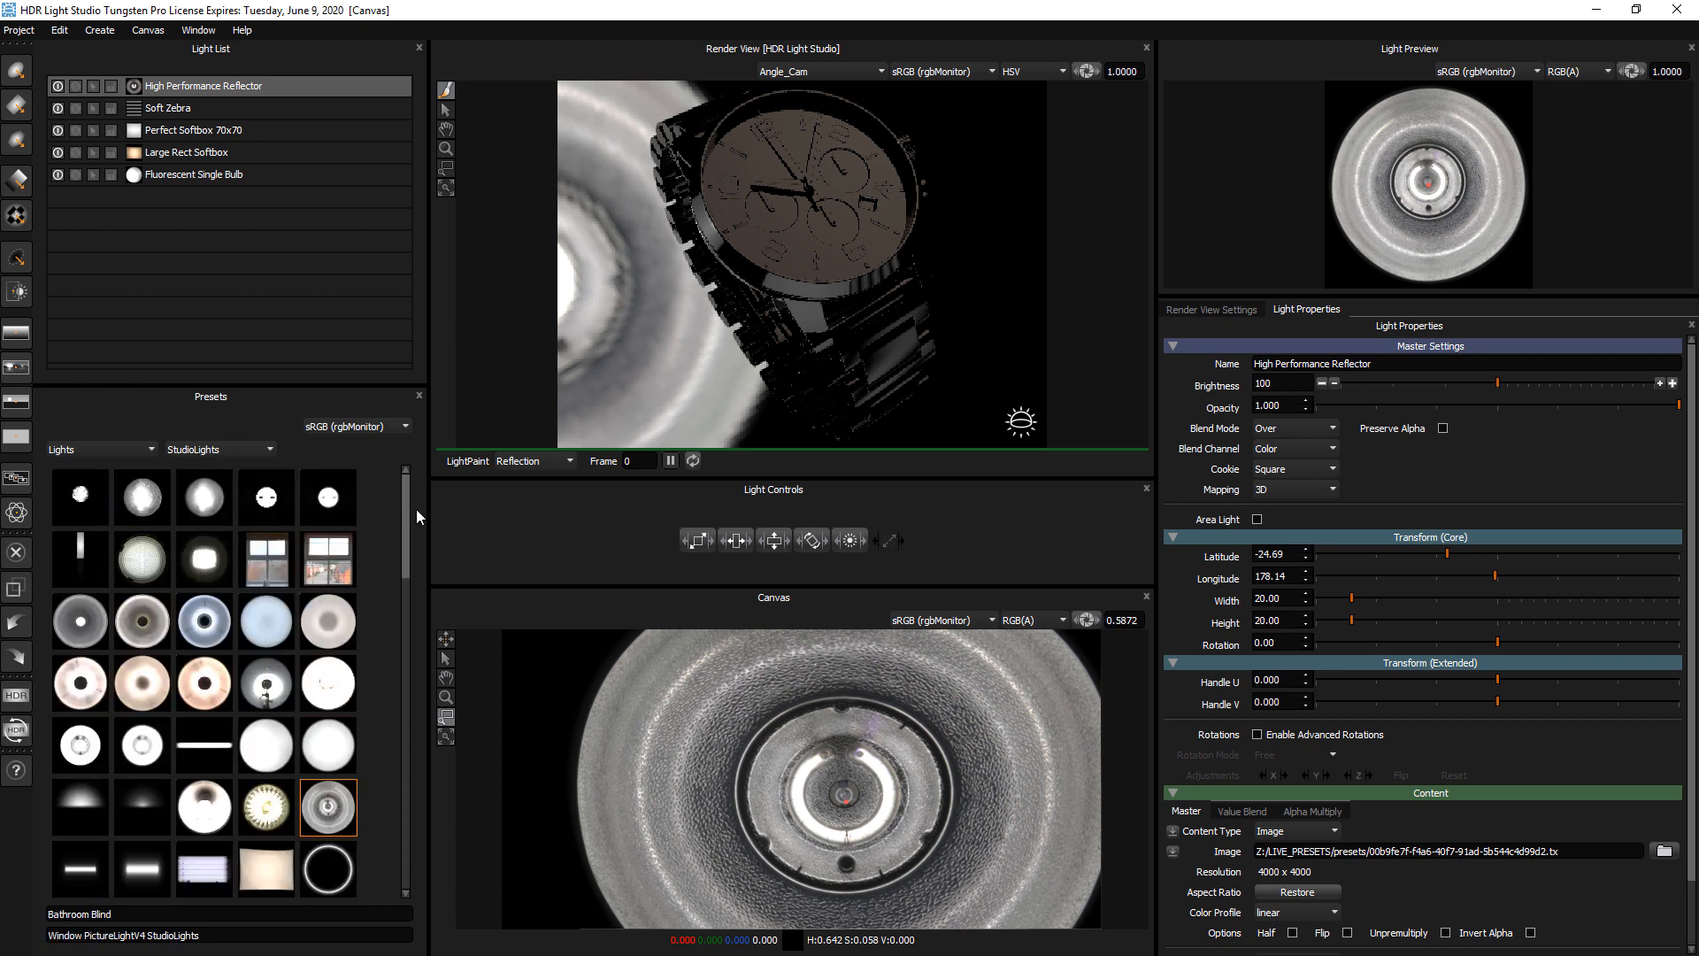
{"action": "left_click", "coordinate": [215, 450]}
{"action": "left_click", "coordinate": [270, 476]}
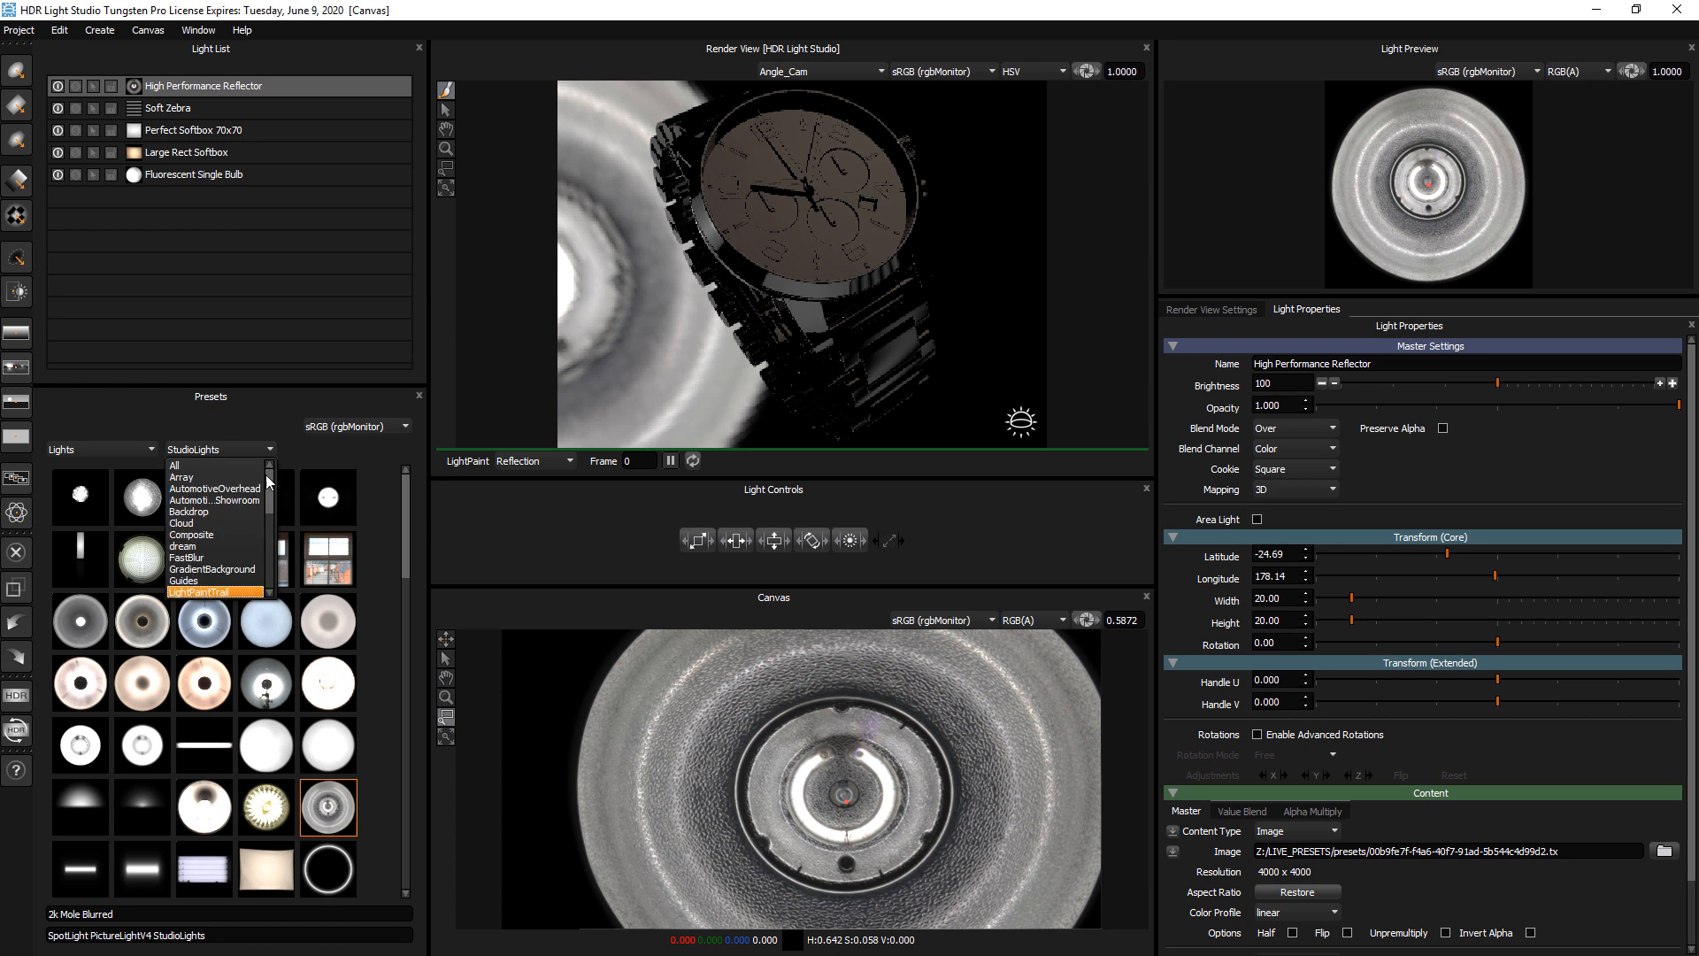
{"action": "left_click", "coordinate": [210, 523]}
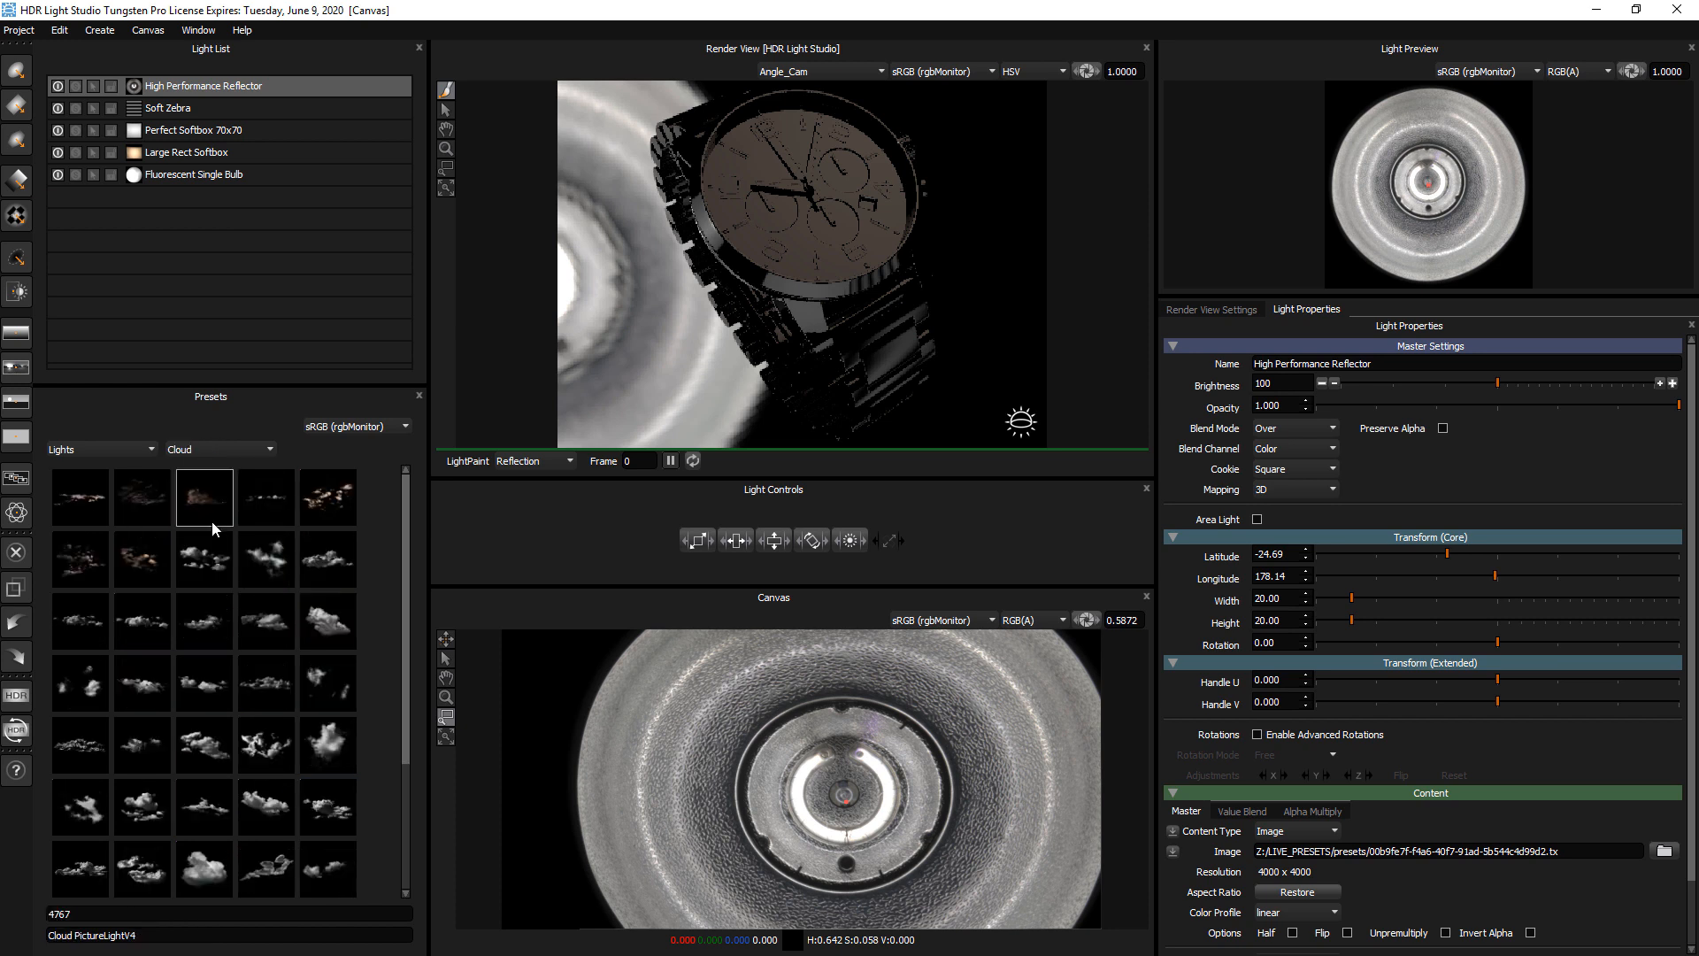
{"action": "left_click", "coordinate": [16, 405]}
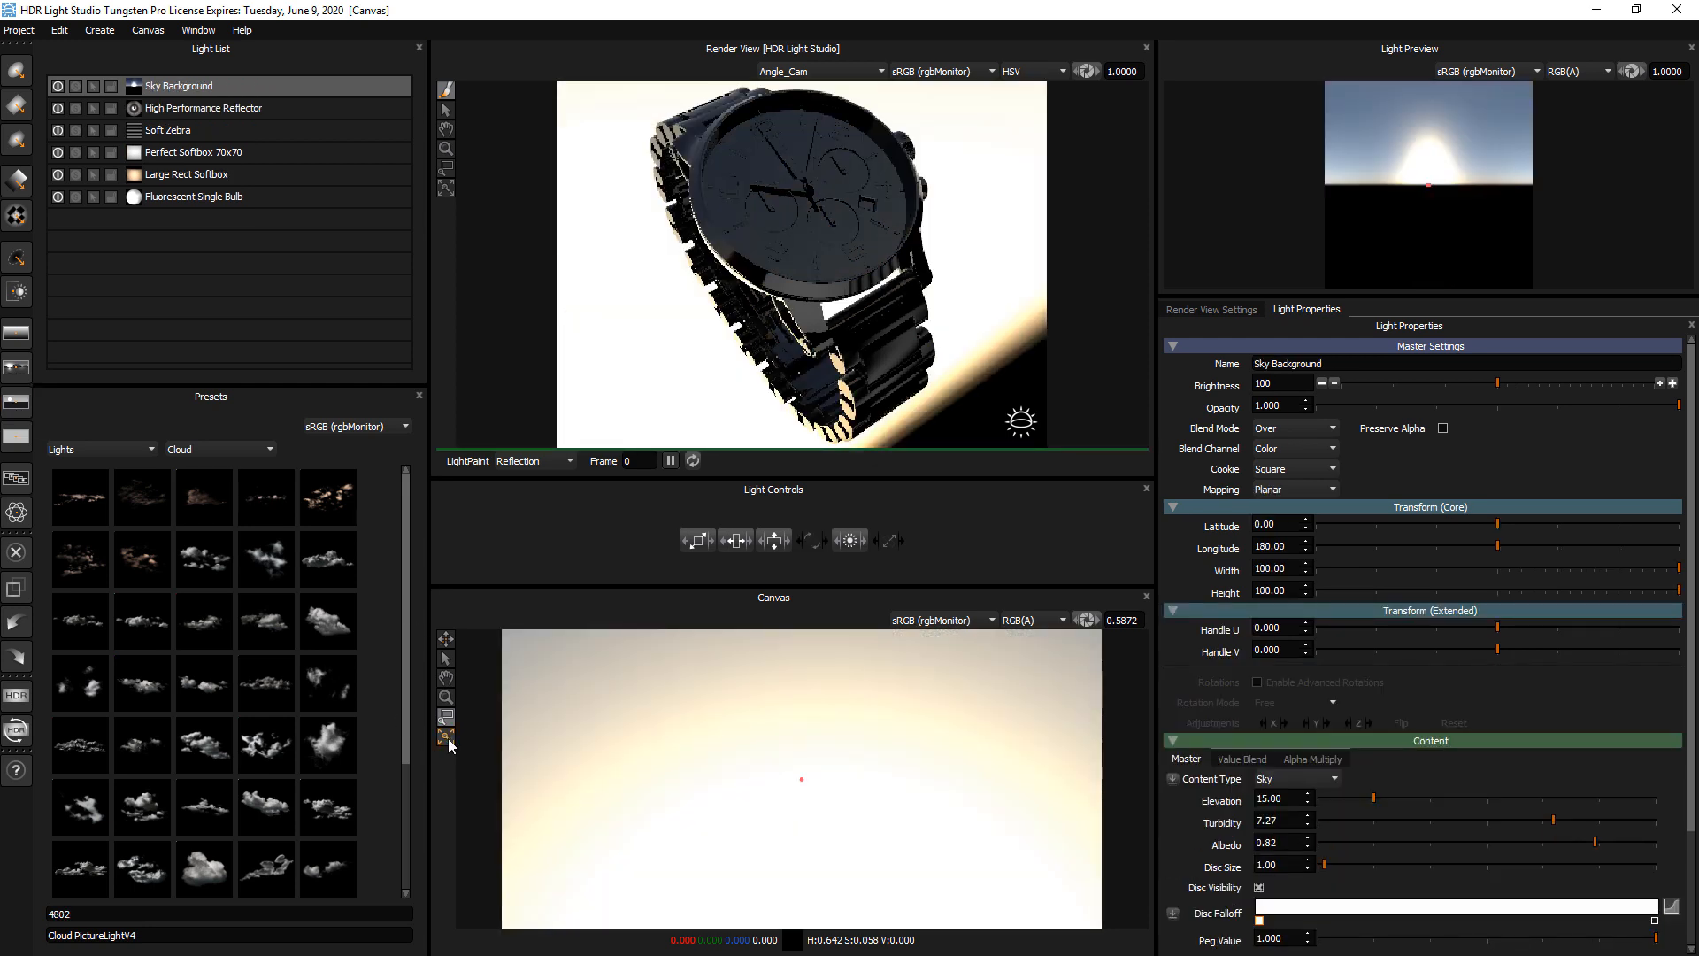
{"action": "left_click", "coordinate": [447, 739]}
Place the cloud presets 4802, 4783, 4816 and 4835 across the sky on the Canvas
{"action": "left_click_drag", "start_coordinate": [328, 560], "coordinate": [560, 735]}
{"action": "left_click_drag", "start_coordinate": [341, 508], "coordinate": [691, 724]}
{"action": "left_click_drag", "start_coordinate": [316, 719], "coordinate": [1053, 706]}
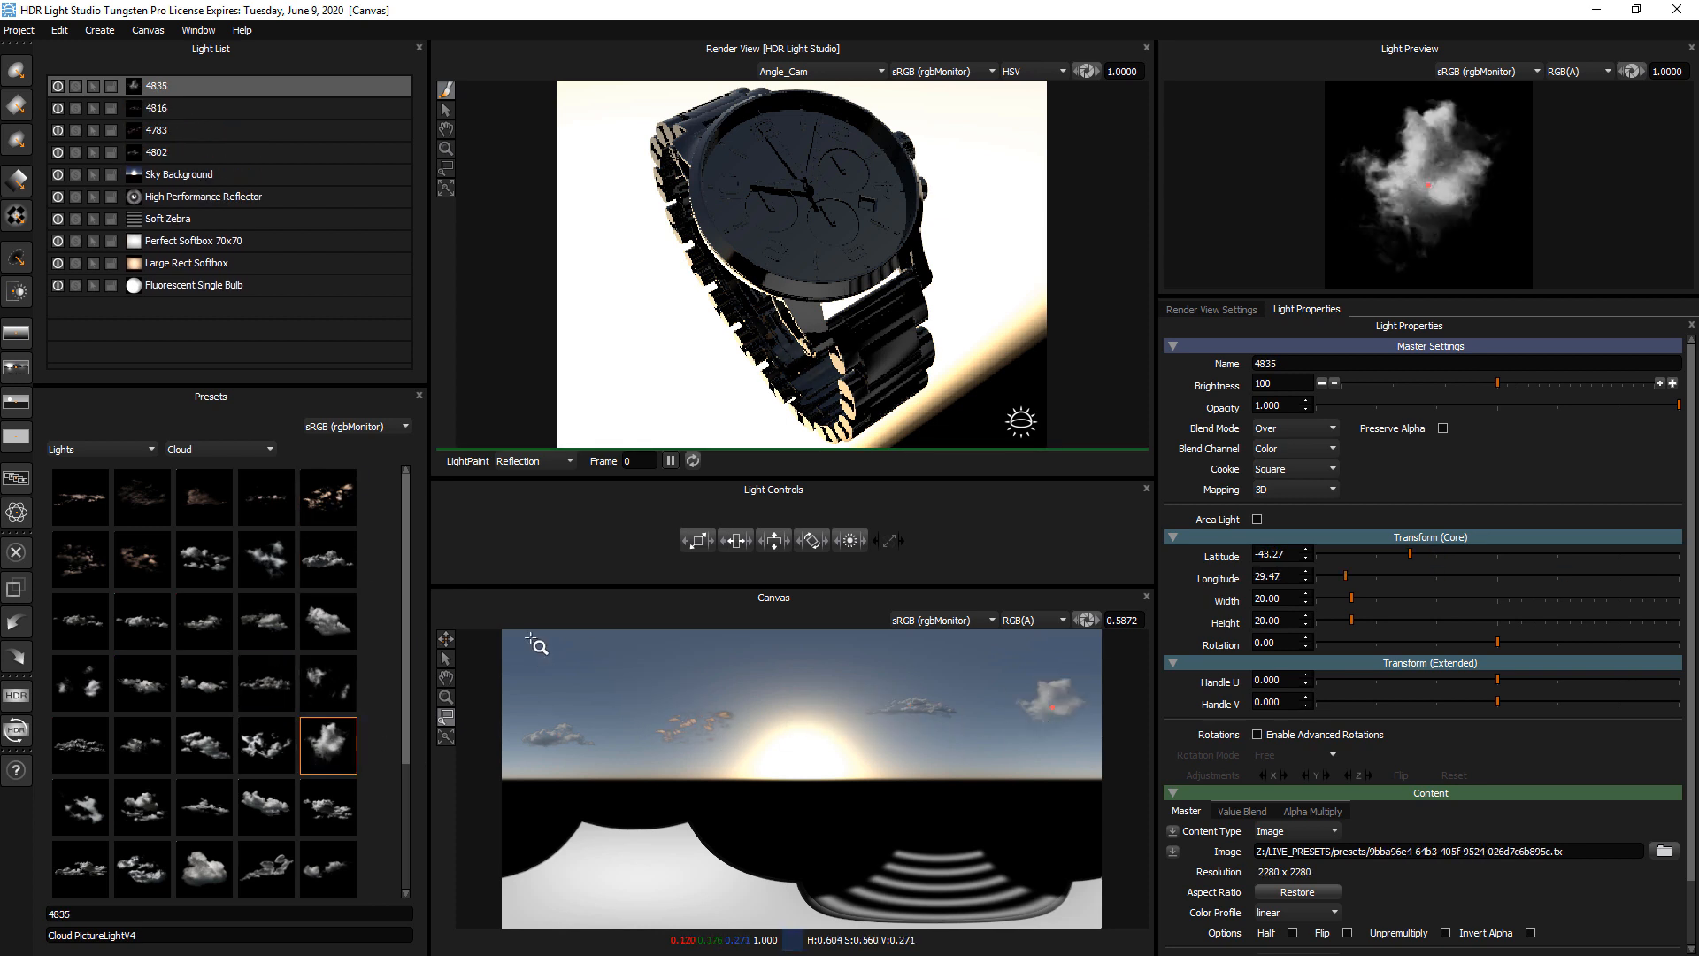
From all light presets, add Backdrop 05 and place a BeautyDish Gold Deflect Diffuse at about latitude -36, longitude 245
{"action": "left_click", "coordinate": [79, 448]}
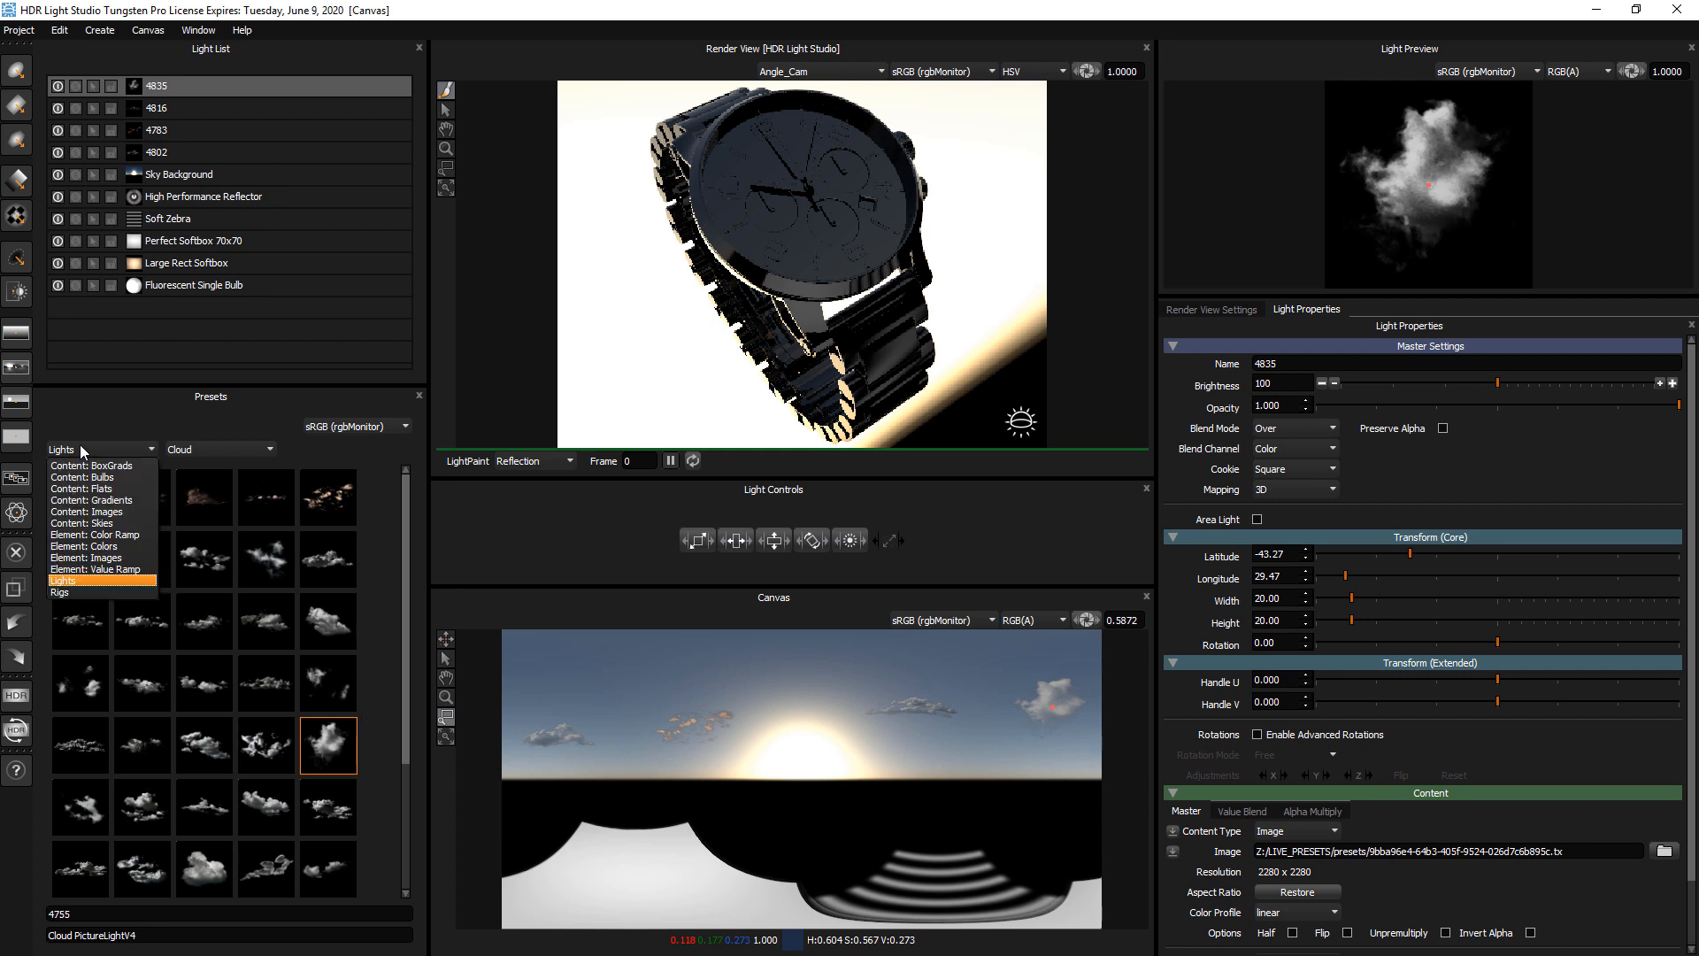
{"action": "left_click", "coordinate": [196, 451]}
{"action": "left_click", "coordinate": [200, 462]}
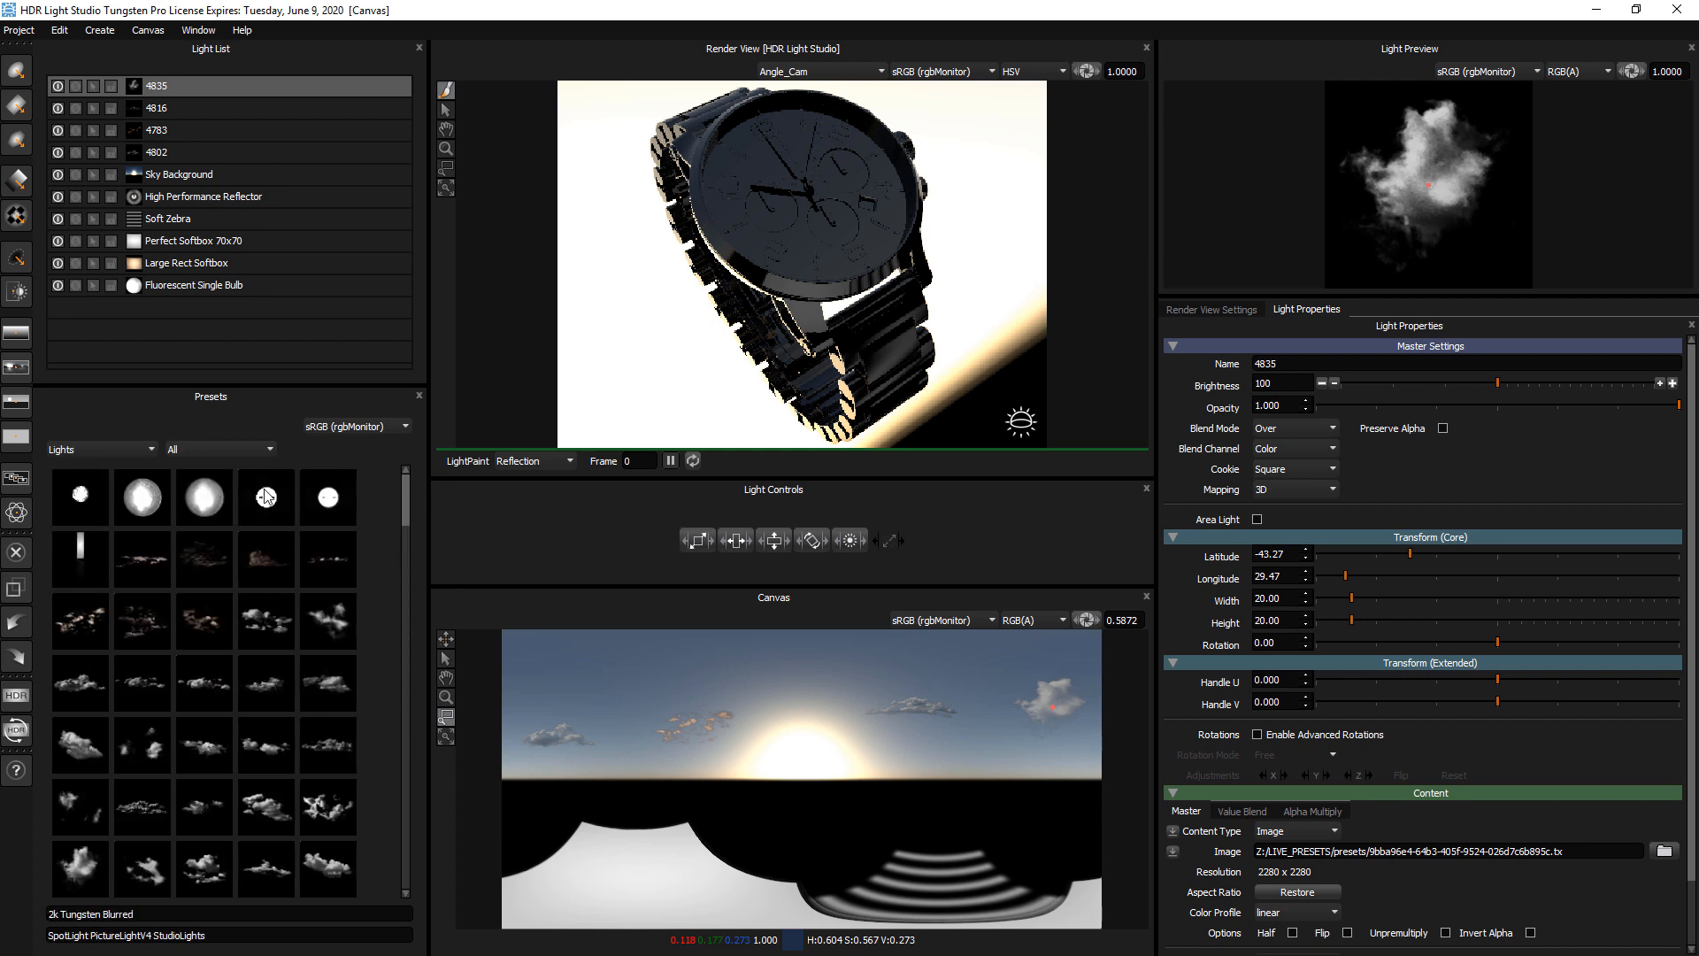
{"action": "left_click_drag", "start_coordinate": [407, 483], "coordinate": [422, 557]}
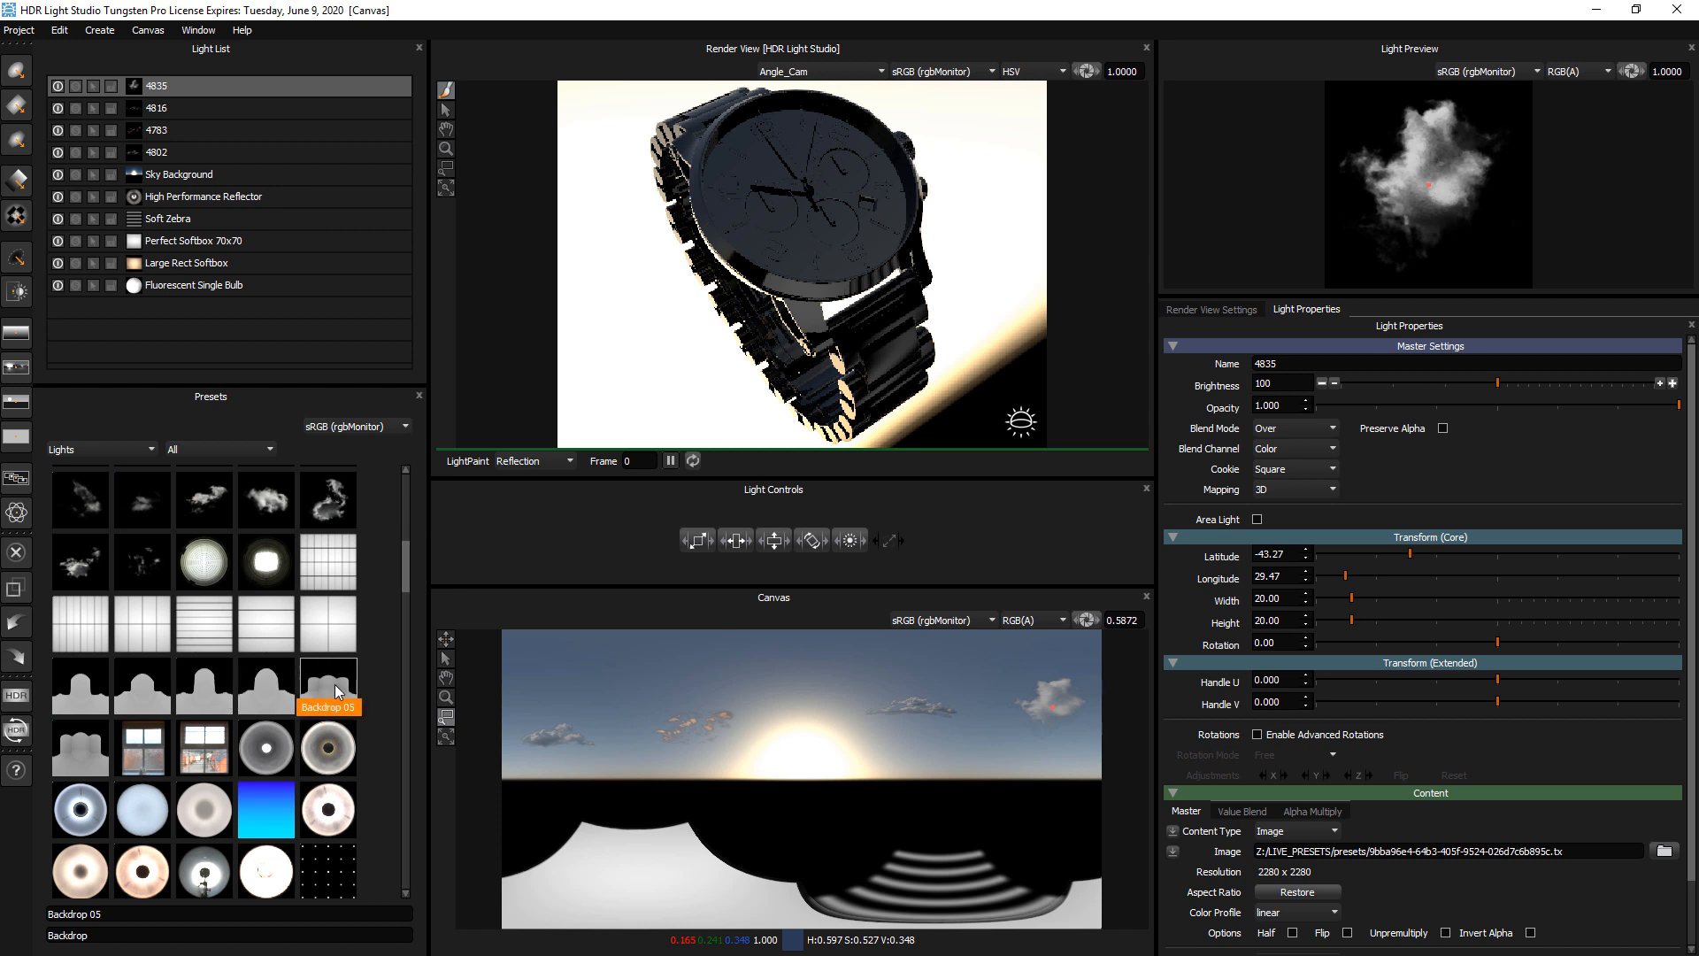
{"action": "left_click", "coordinate": [337, 689]}
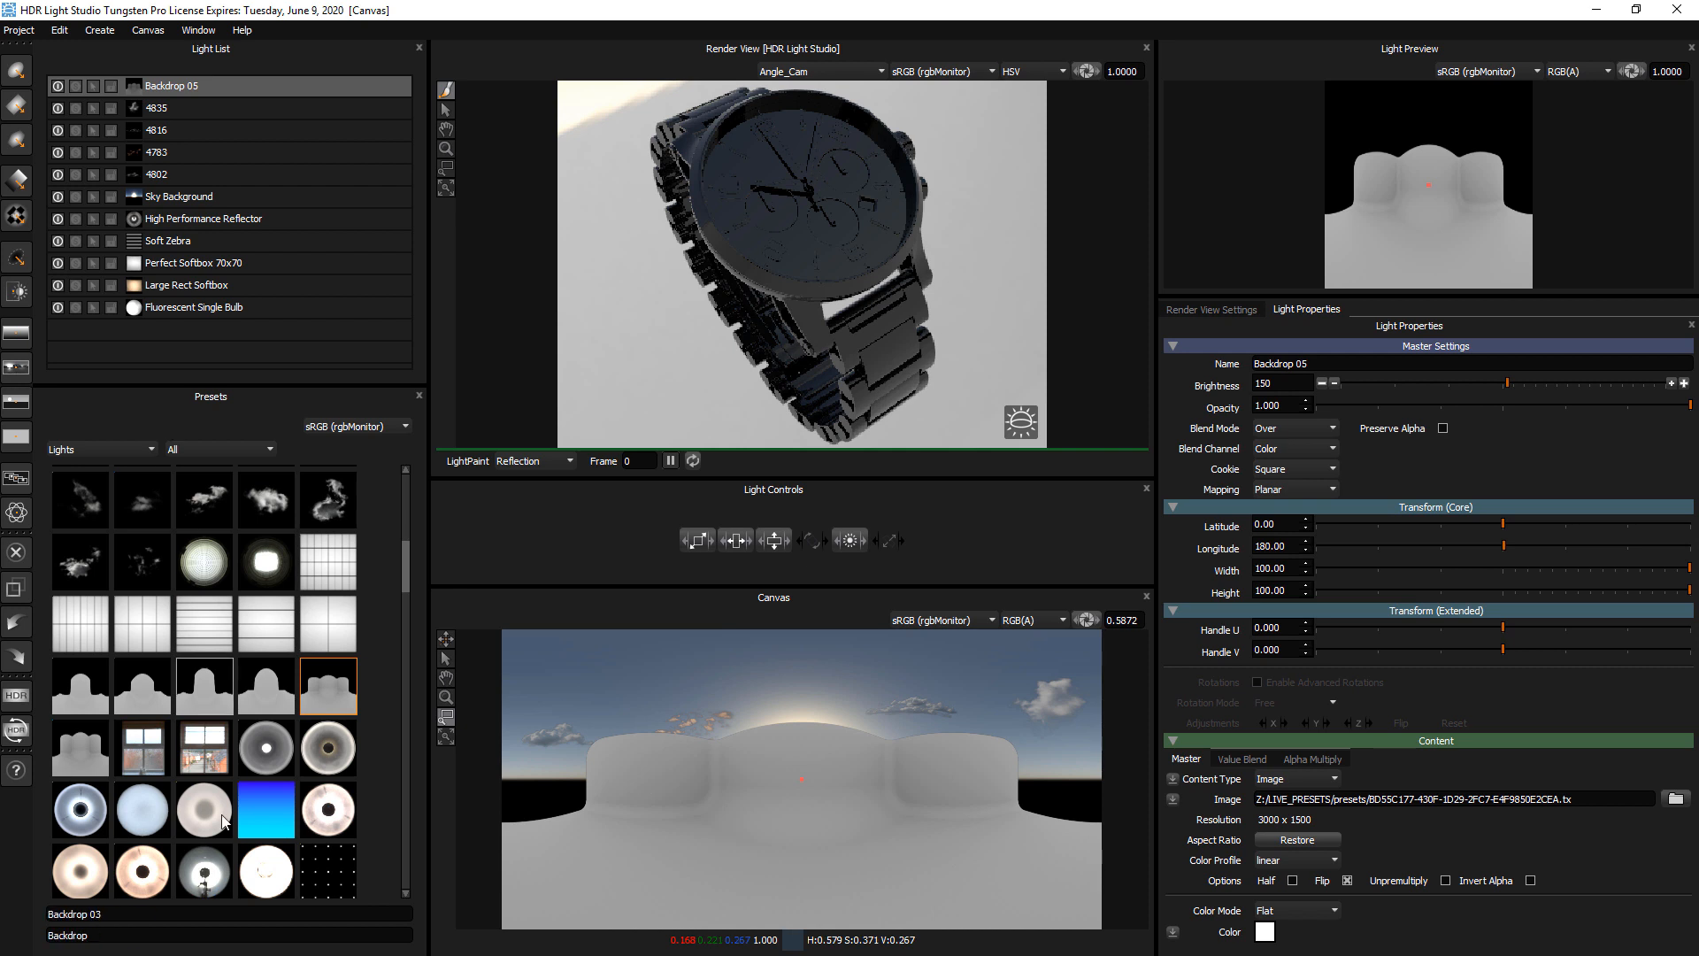
{"action": "left_click_drag", "start_coordinate": [206, 812], "coordinate": [695, 718]}
{"action": "scroll", "coordinate": [305, 825], "scroll_direction": "down", "scroll_amount": 4}
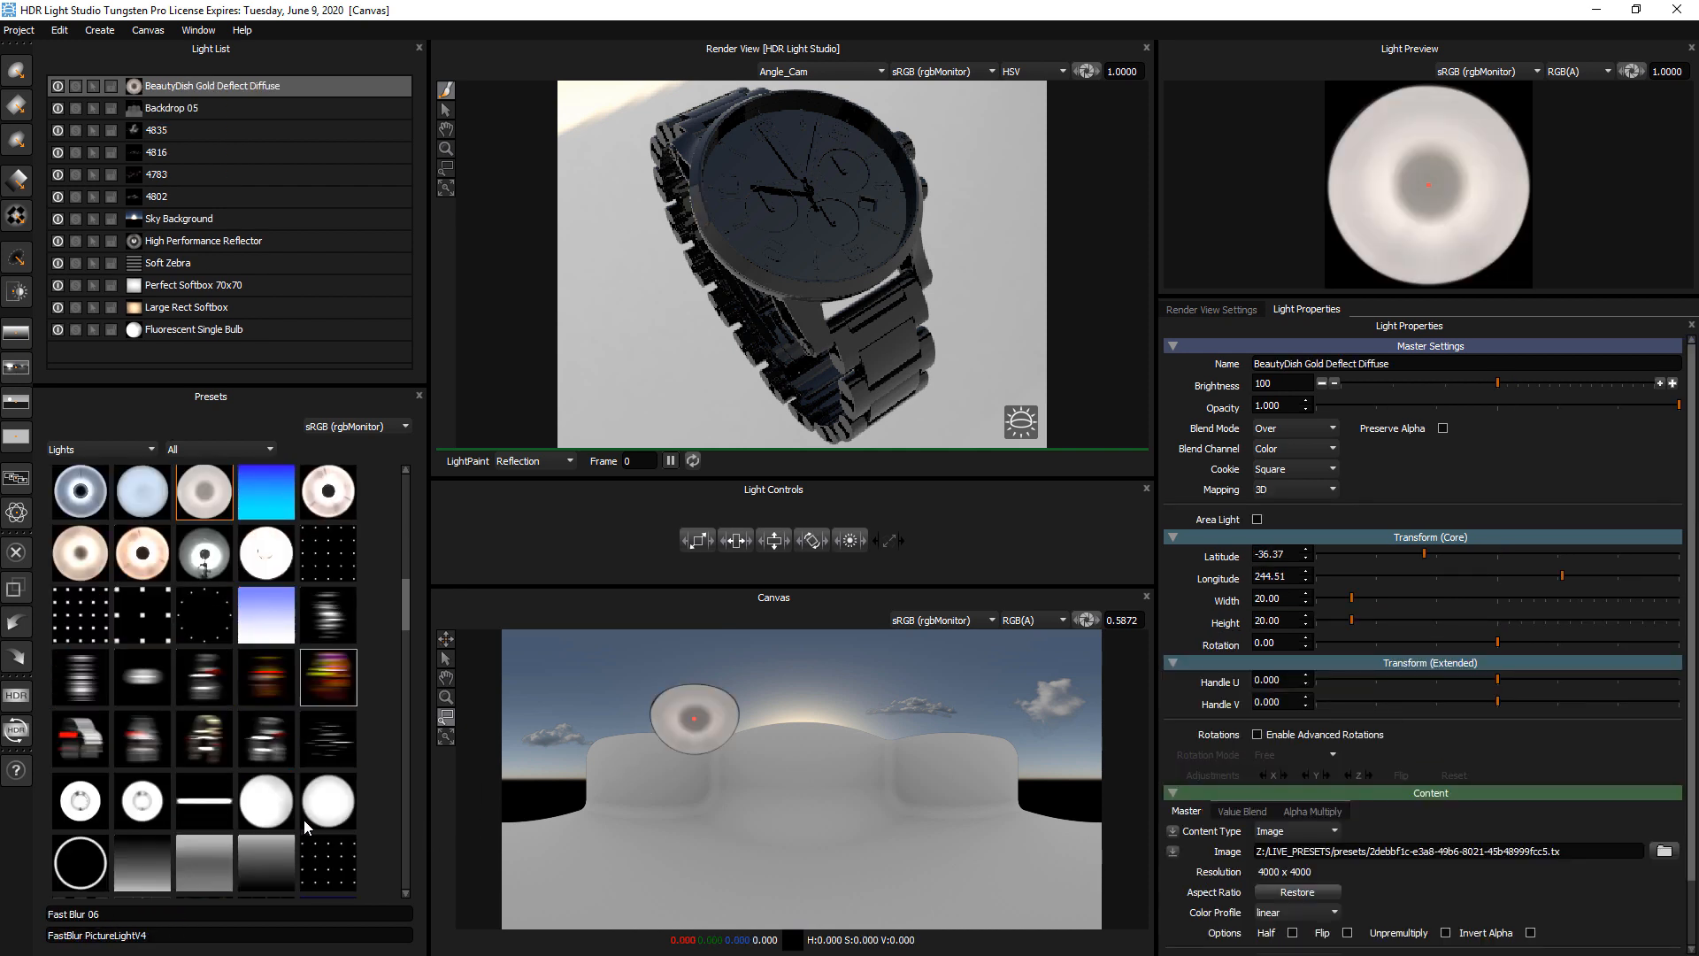
Replace all existing lights with the Tracing Paper Studio 01 preset from the Rigs category
{"action": "left_click", "coordinate": [80, 453]}
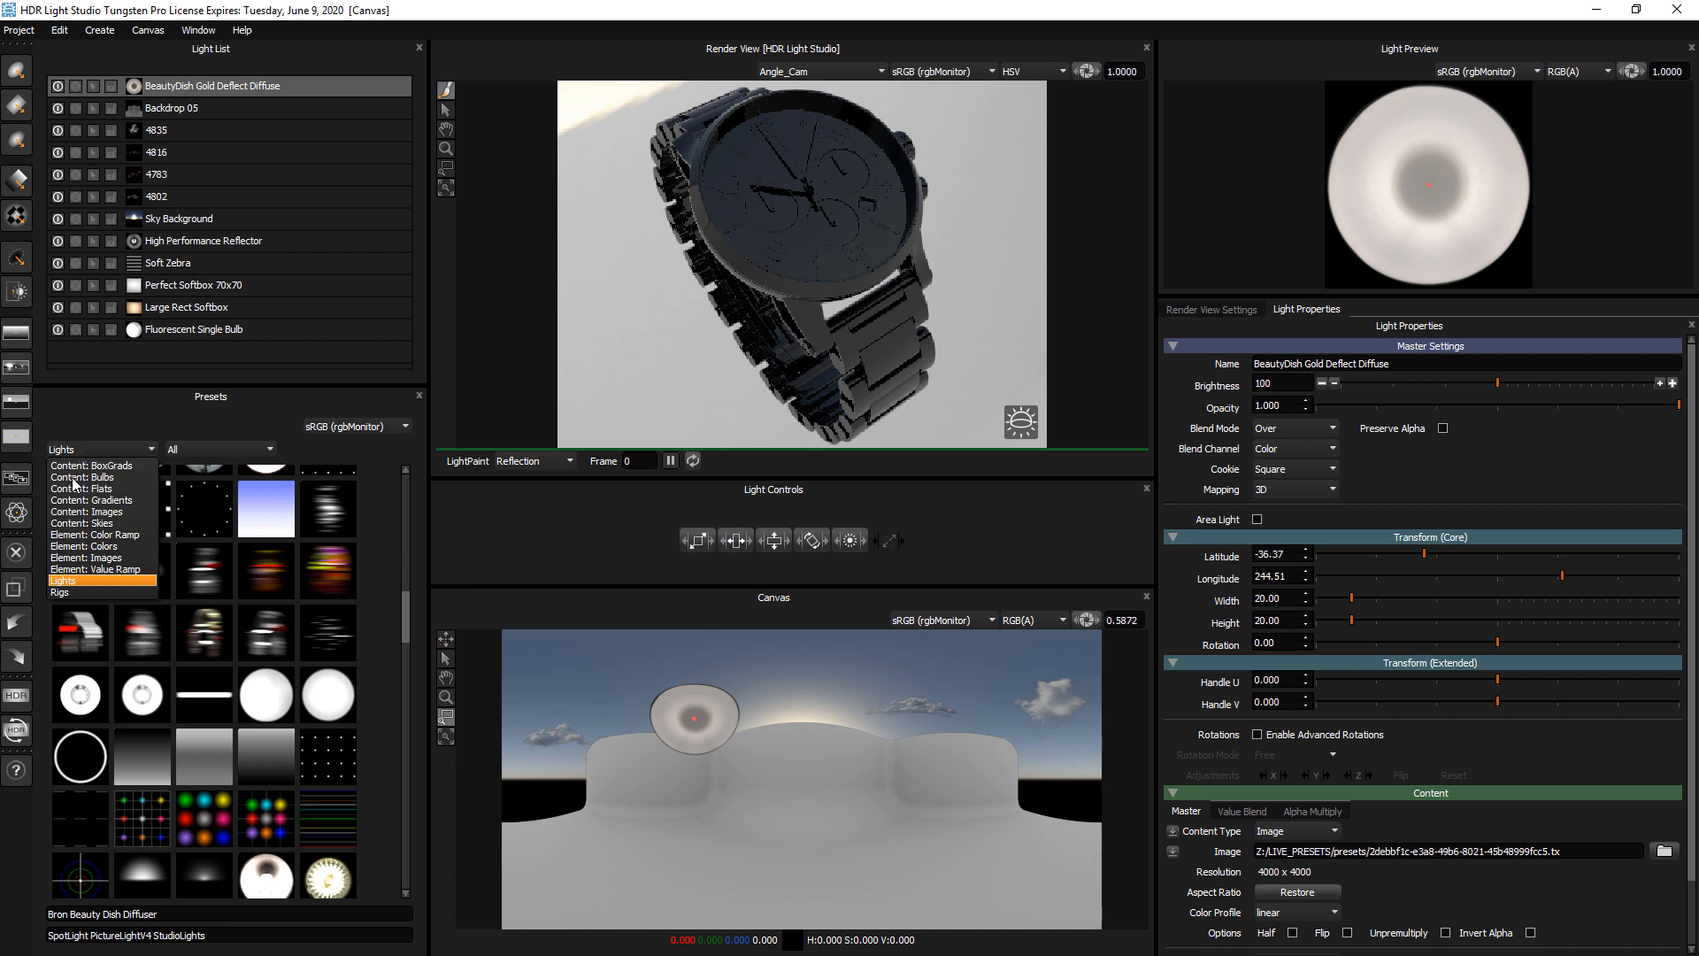
{"action": "left_click", "coordinate": [65, 600]}
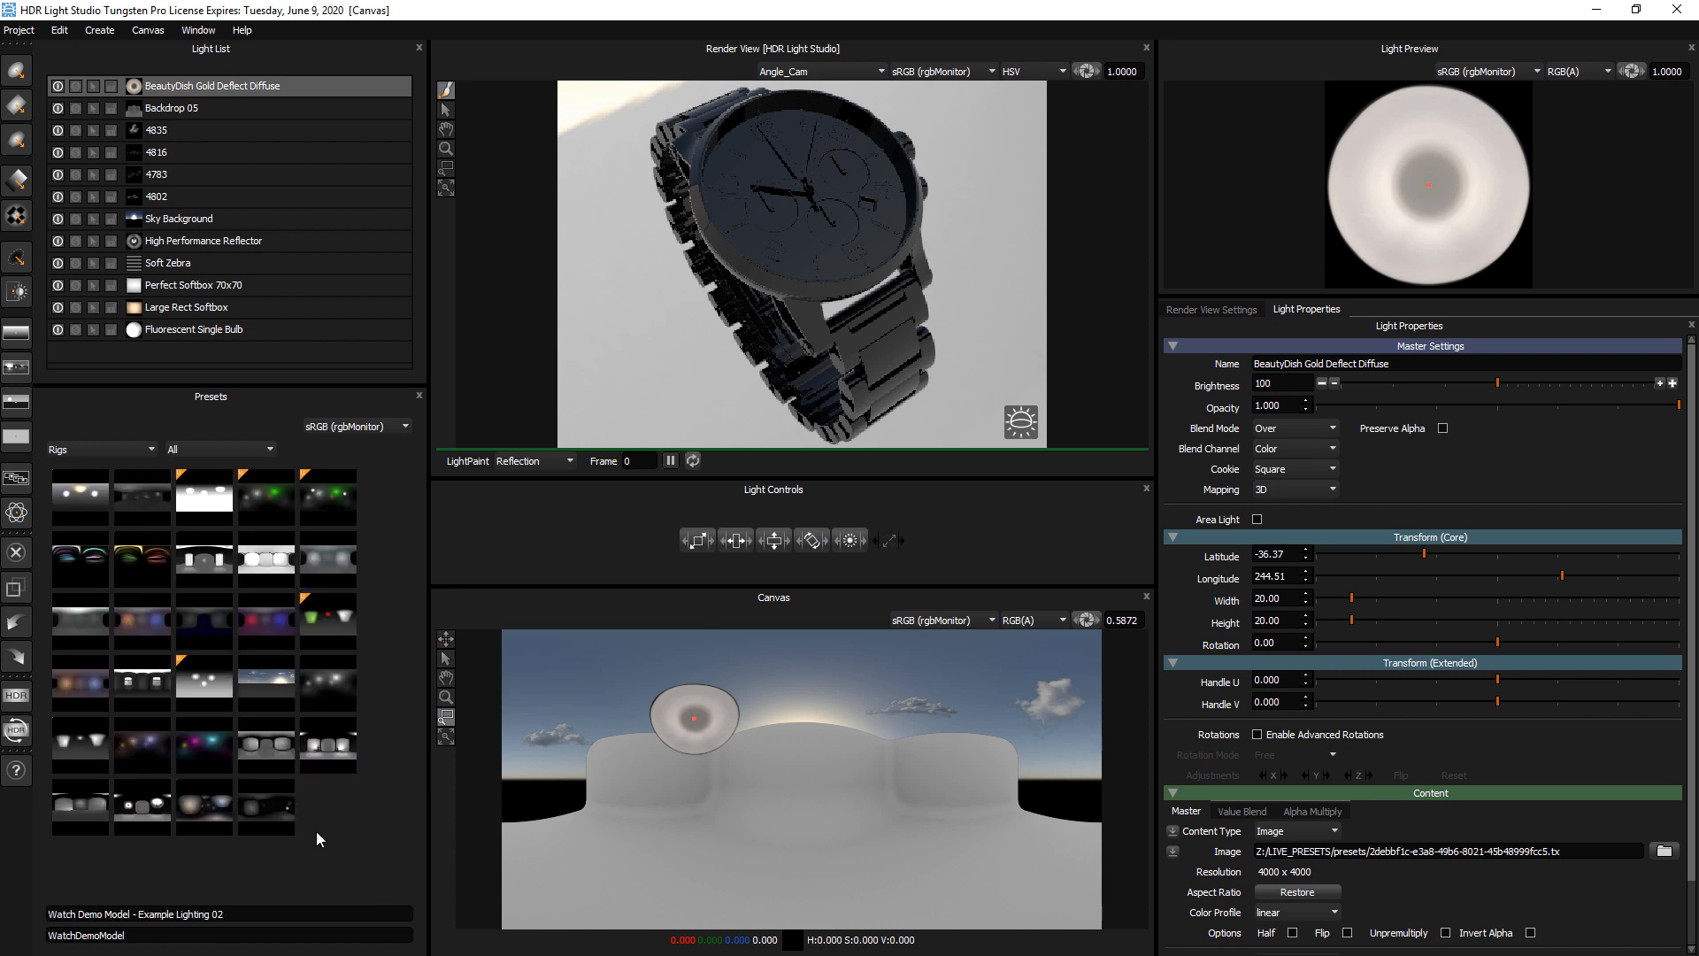
{"action": "left_click", "coordinate": [59, 31]}
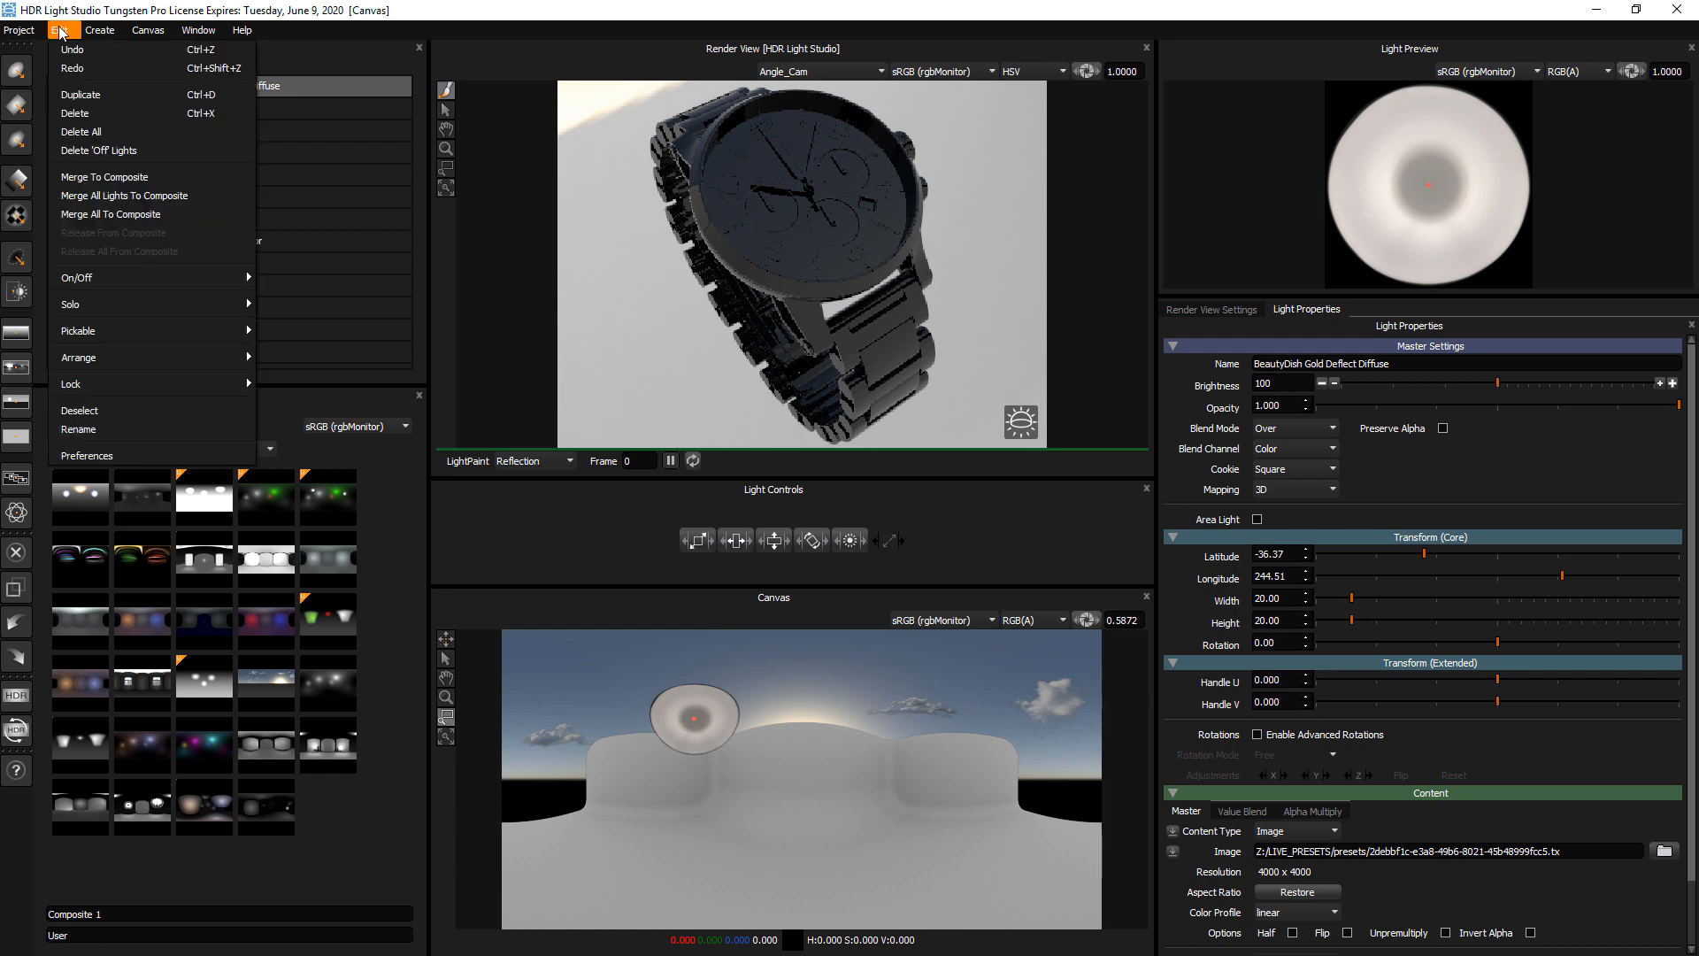
{"action": "left_click", "coordinate": [95, 133]}
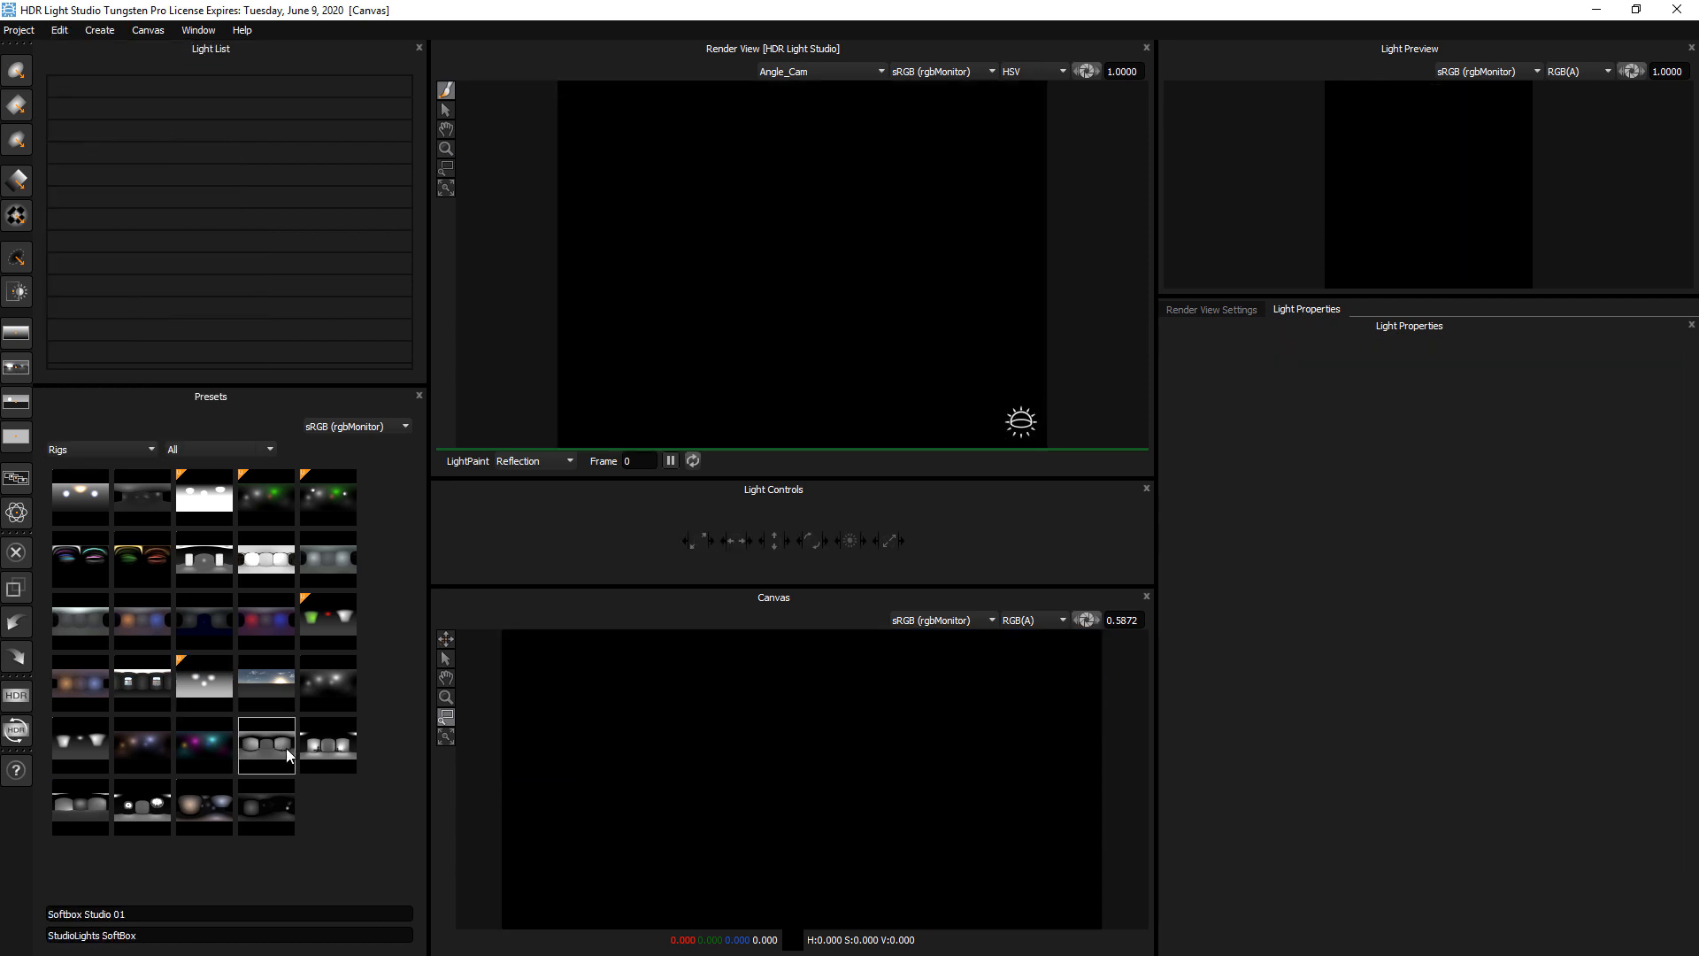
{"action": "left_click", "coordinate": [315, 746]}
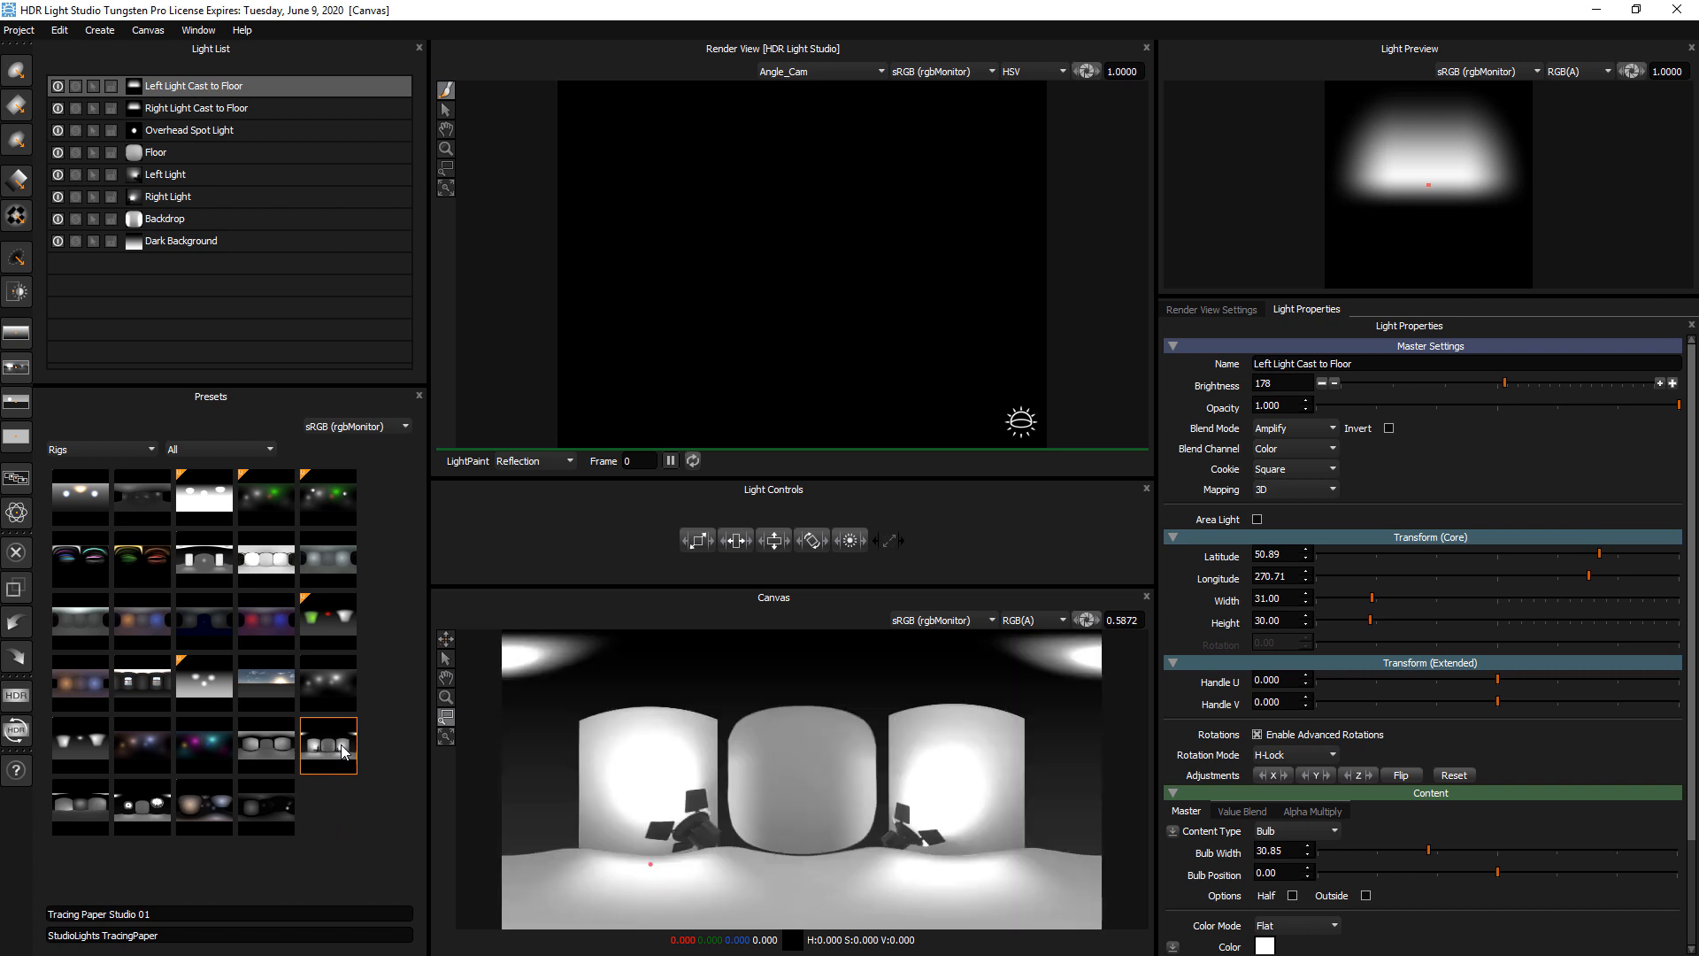
Switch the rig's Backdrop, Right Light, Left Light and Floor off and on one by one to inspect what each contributes
{"action": "left_click", "coordinate": [174, 240]}
{"action": "left_click", "coordinate": [176, 220]}
{"action": "left_click", "coordinate": [57, 219]}
{"action": "left_click", "coordinate": [57, 219]}
{"action": "left_click", "coordinate": [58, 196]}
{"action": "left_click", "coordinate": [58, 196]}
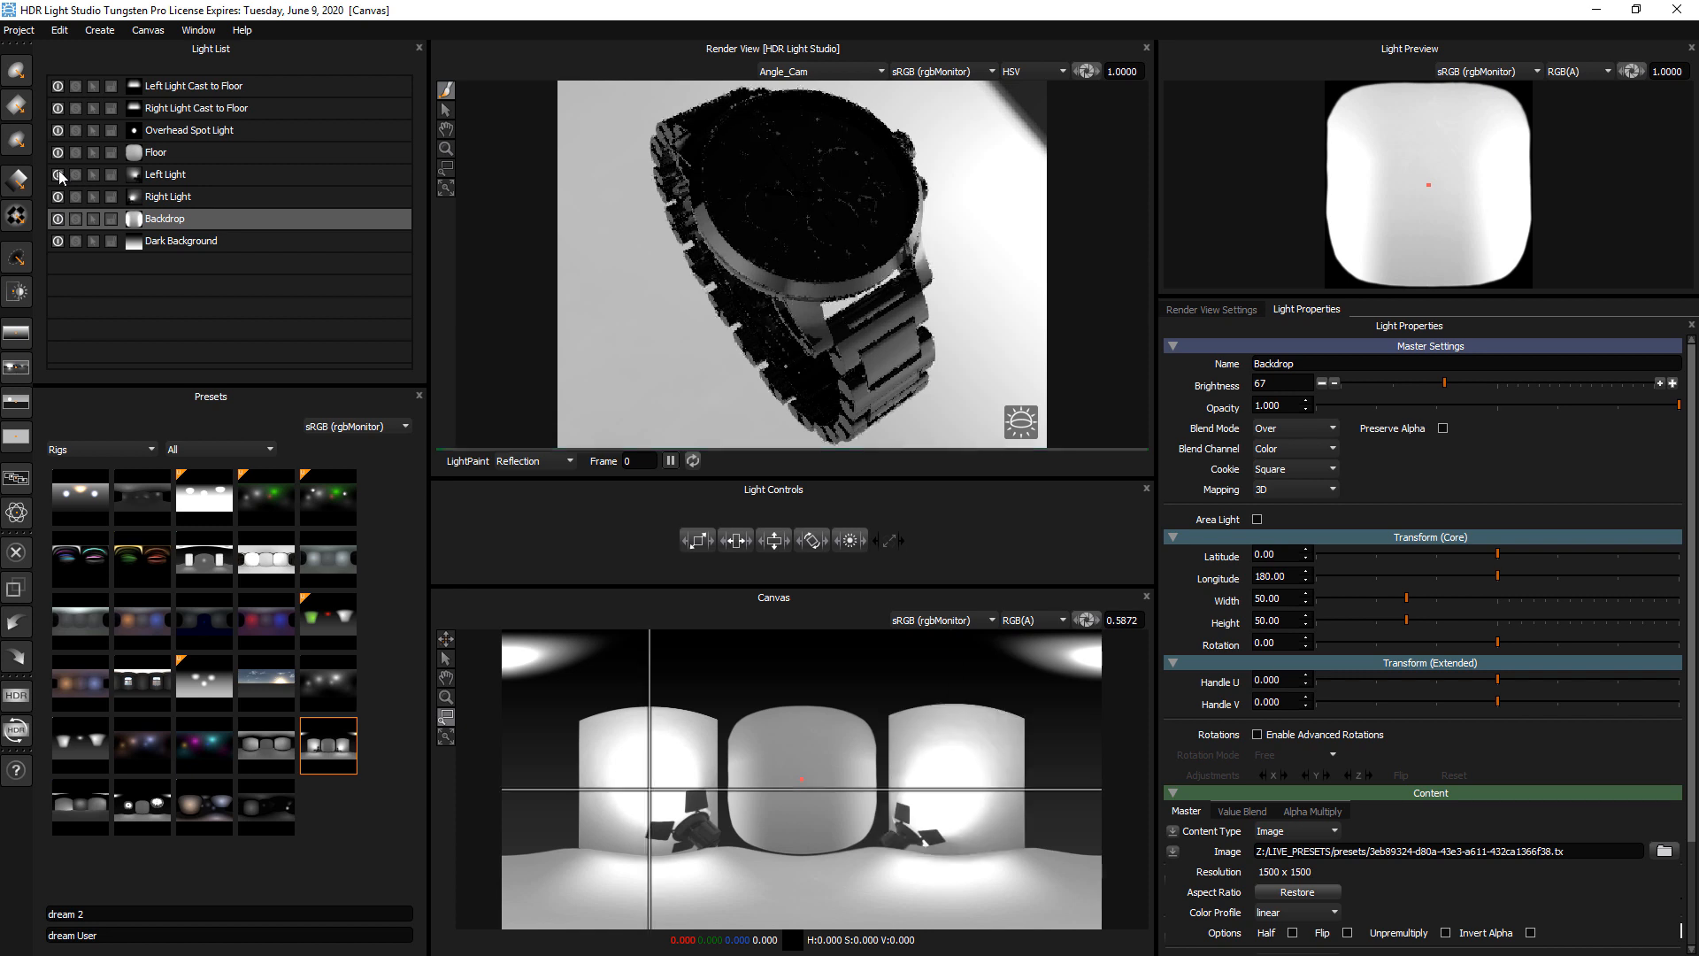
{"action": "left_click", "coordinate": [59, 175]}
{"action": "left_click", "coordinate": [58, 174]}
{"action": "left_click", "coordinate": [58, 153]}
{"action": "left_click", "coordinate": [59, 152]}
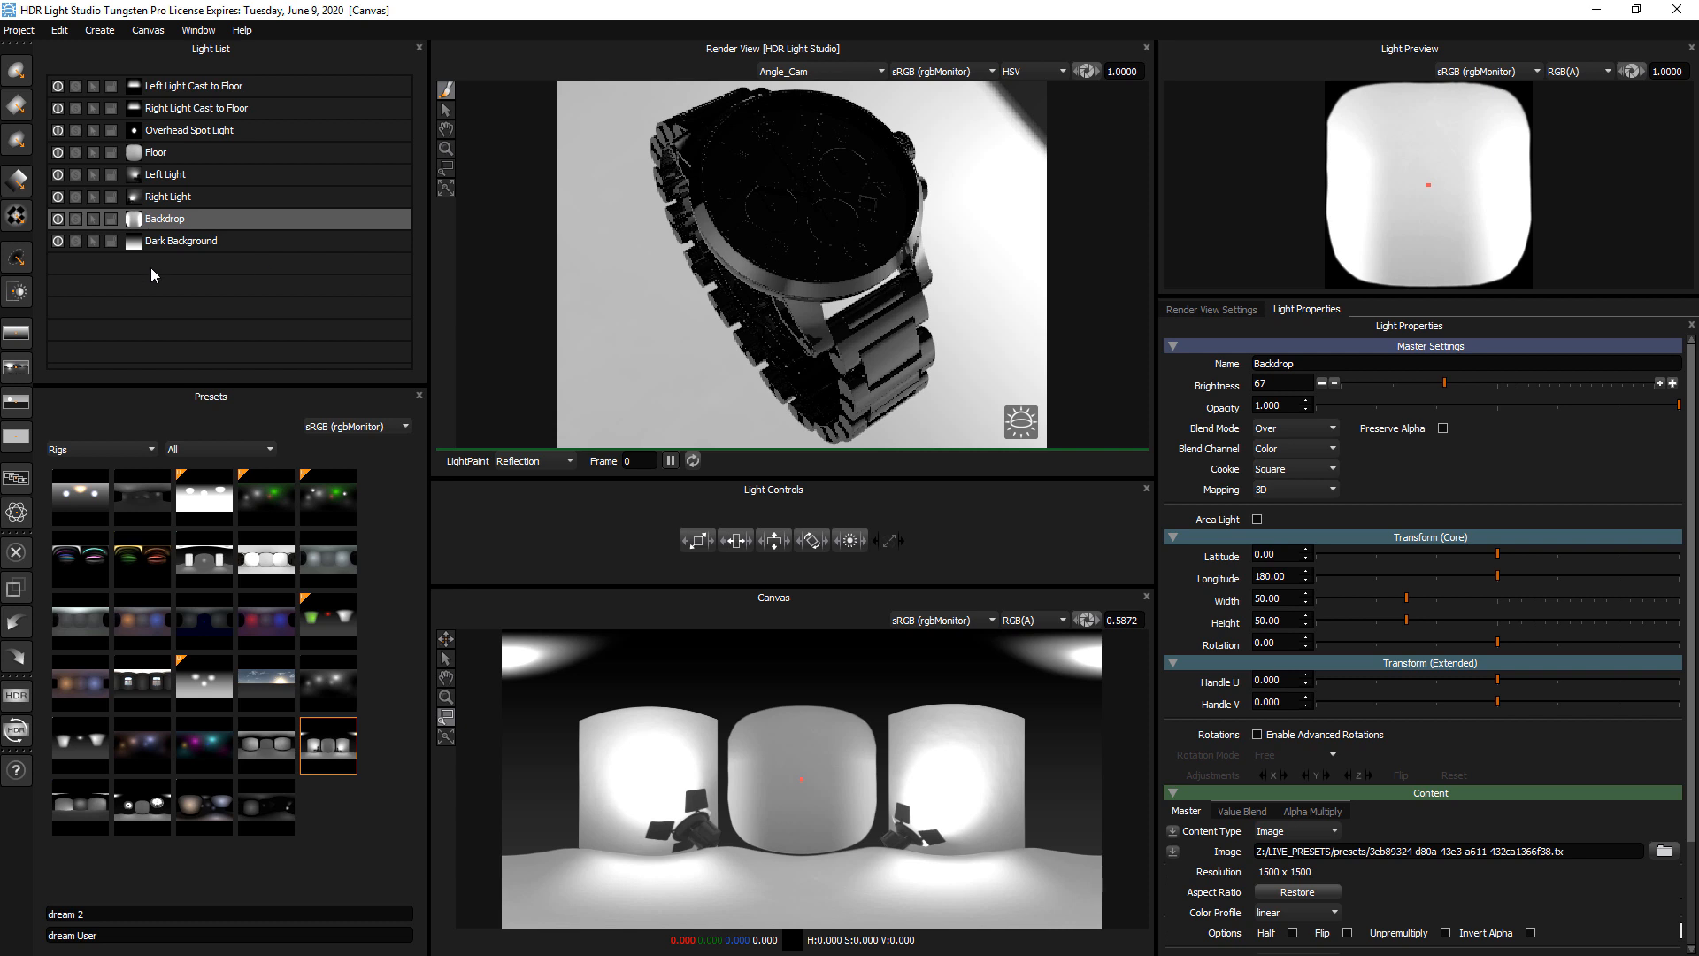
Add a Round Light, place it at about latitude -52, longitude 208 on the Canvas, and set its color to red
{"action": "left_click", "coordinate": [16, 71]}
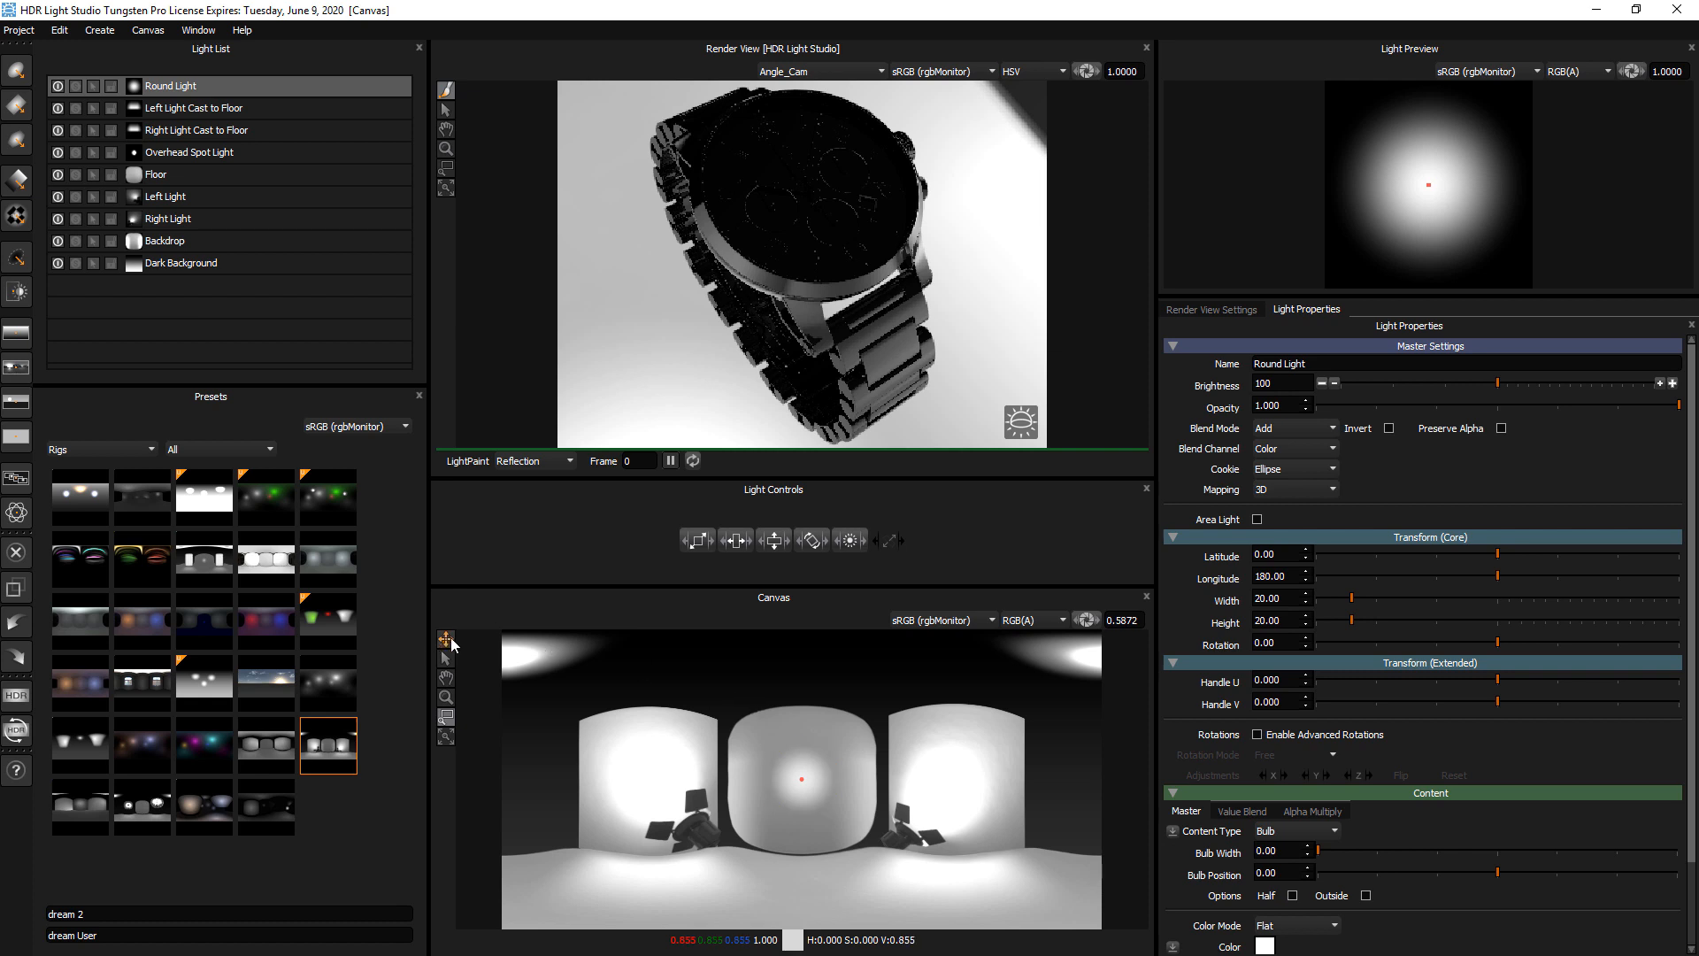
{"action": "left_click_drag", "start_coordinate": [687, 667], "coordinate": [755, 691]}
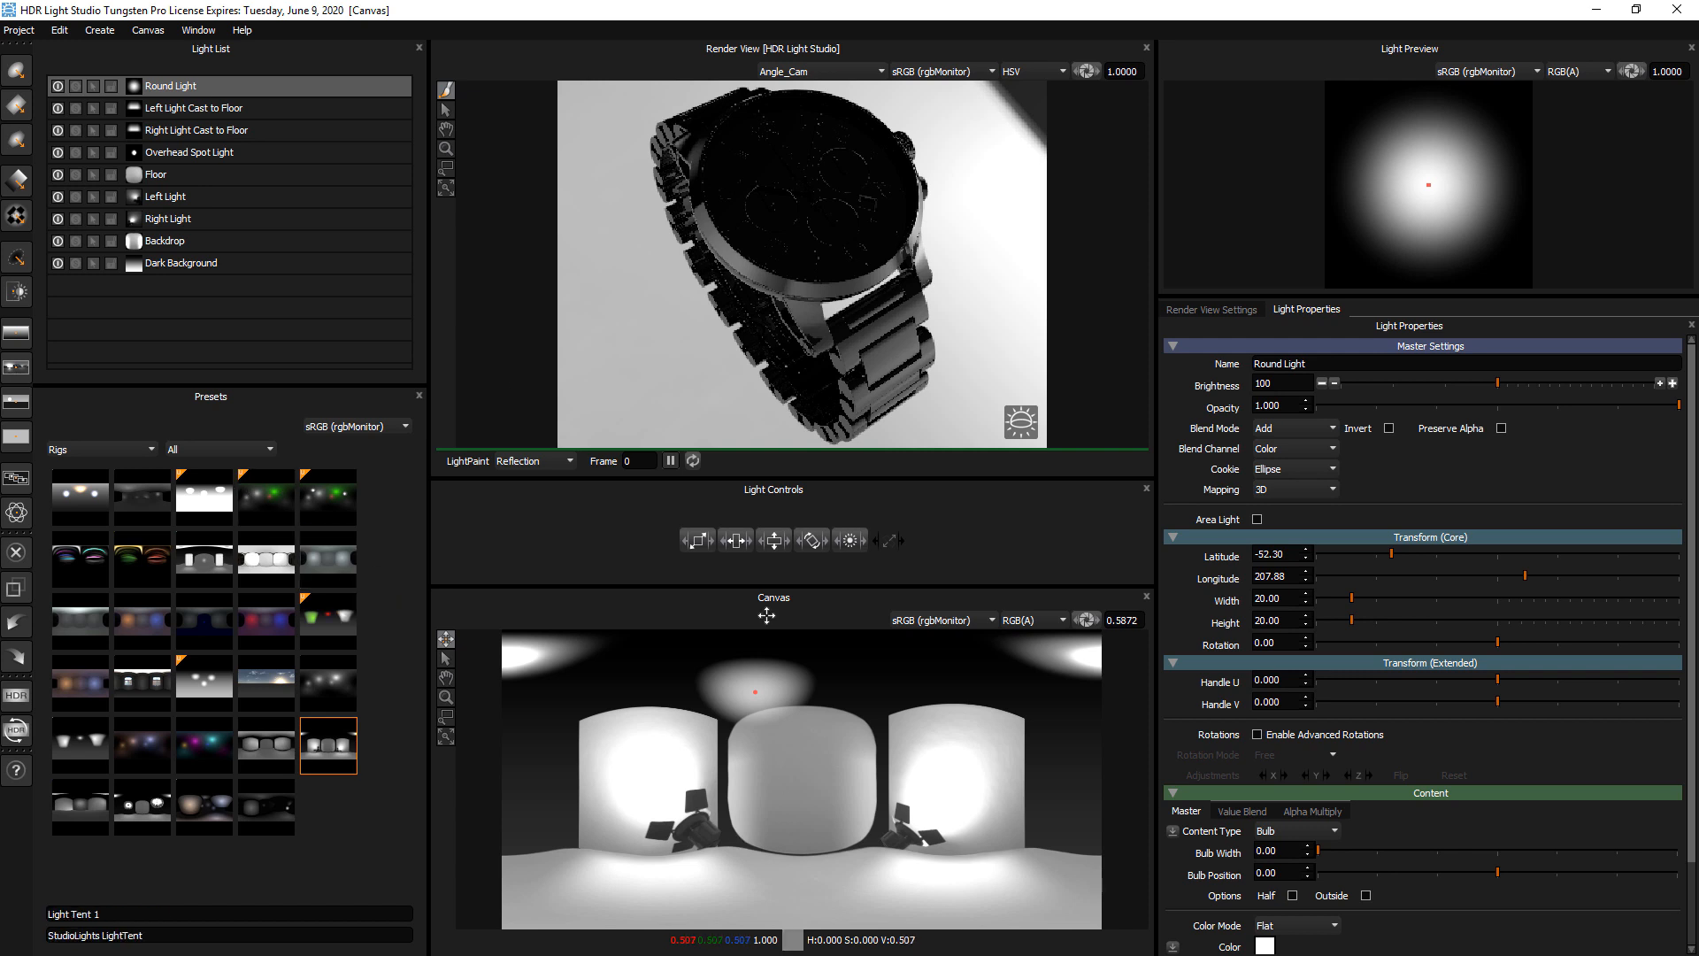
{"action": "left_click", "coordinate": [1264, 947]}
{"action": "left_click", "coordinate": [834, 303]}
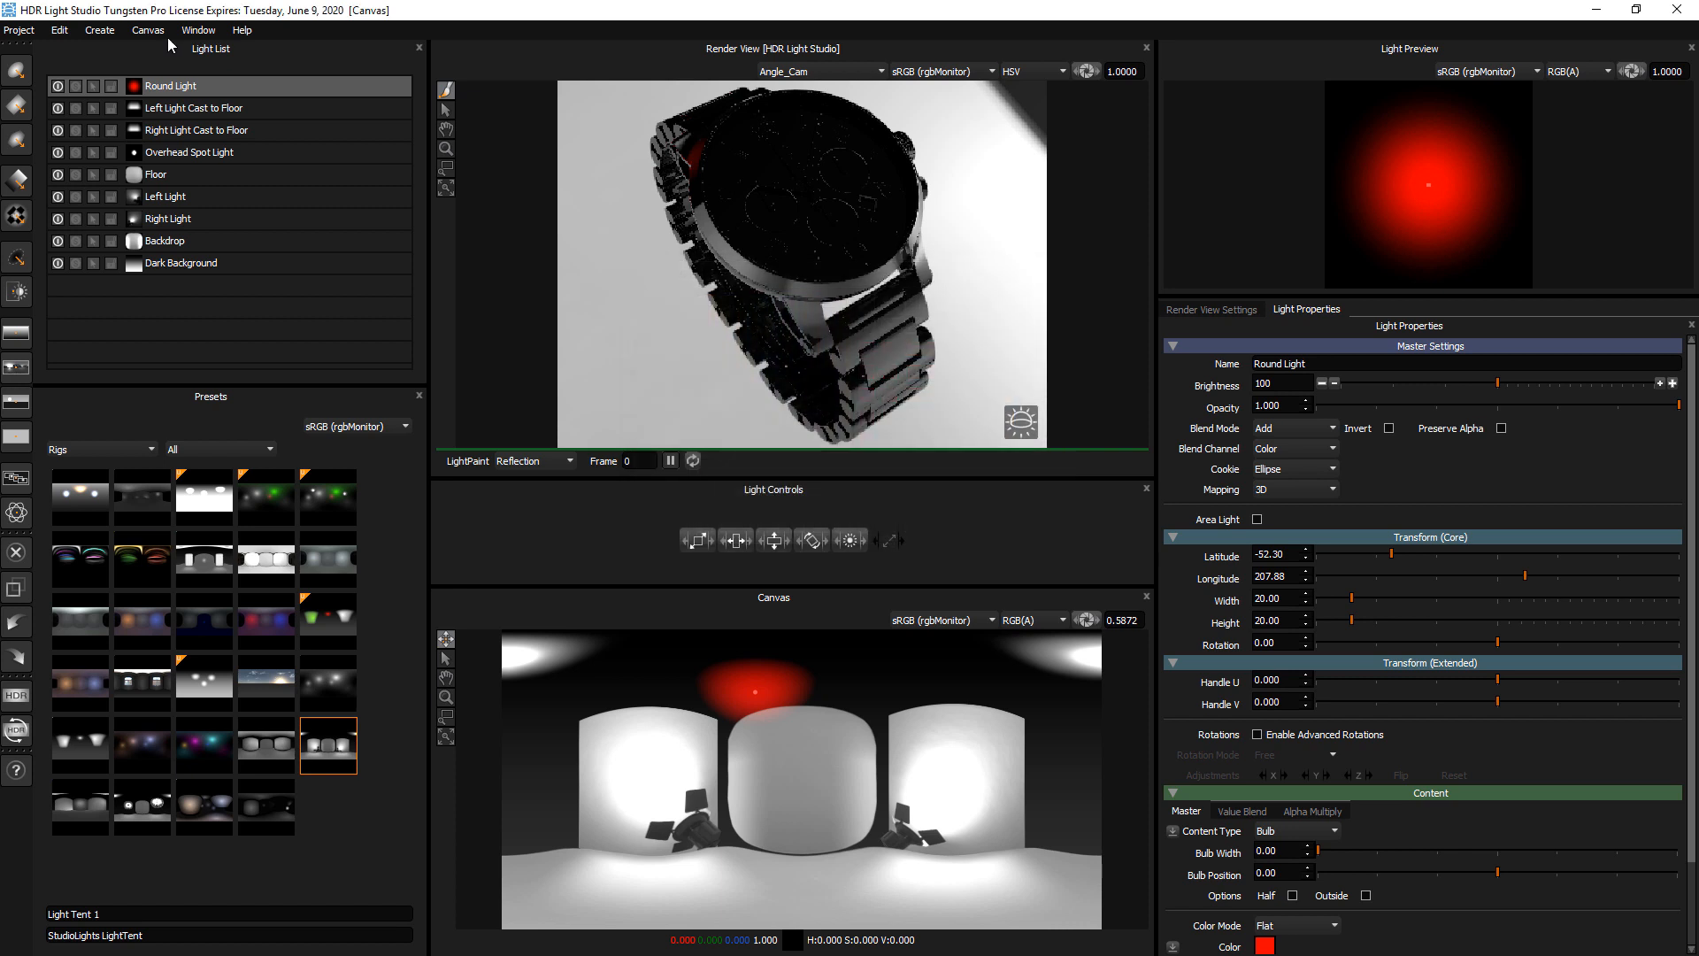
{"action": "left_click", "coordinate": [64, 31]}
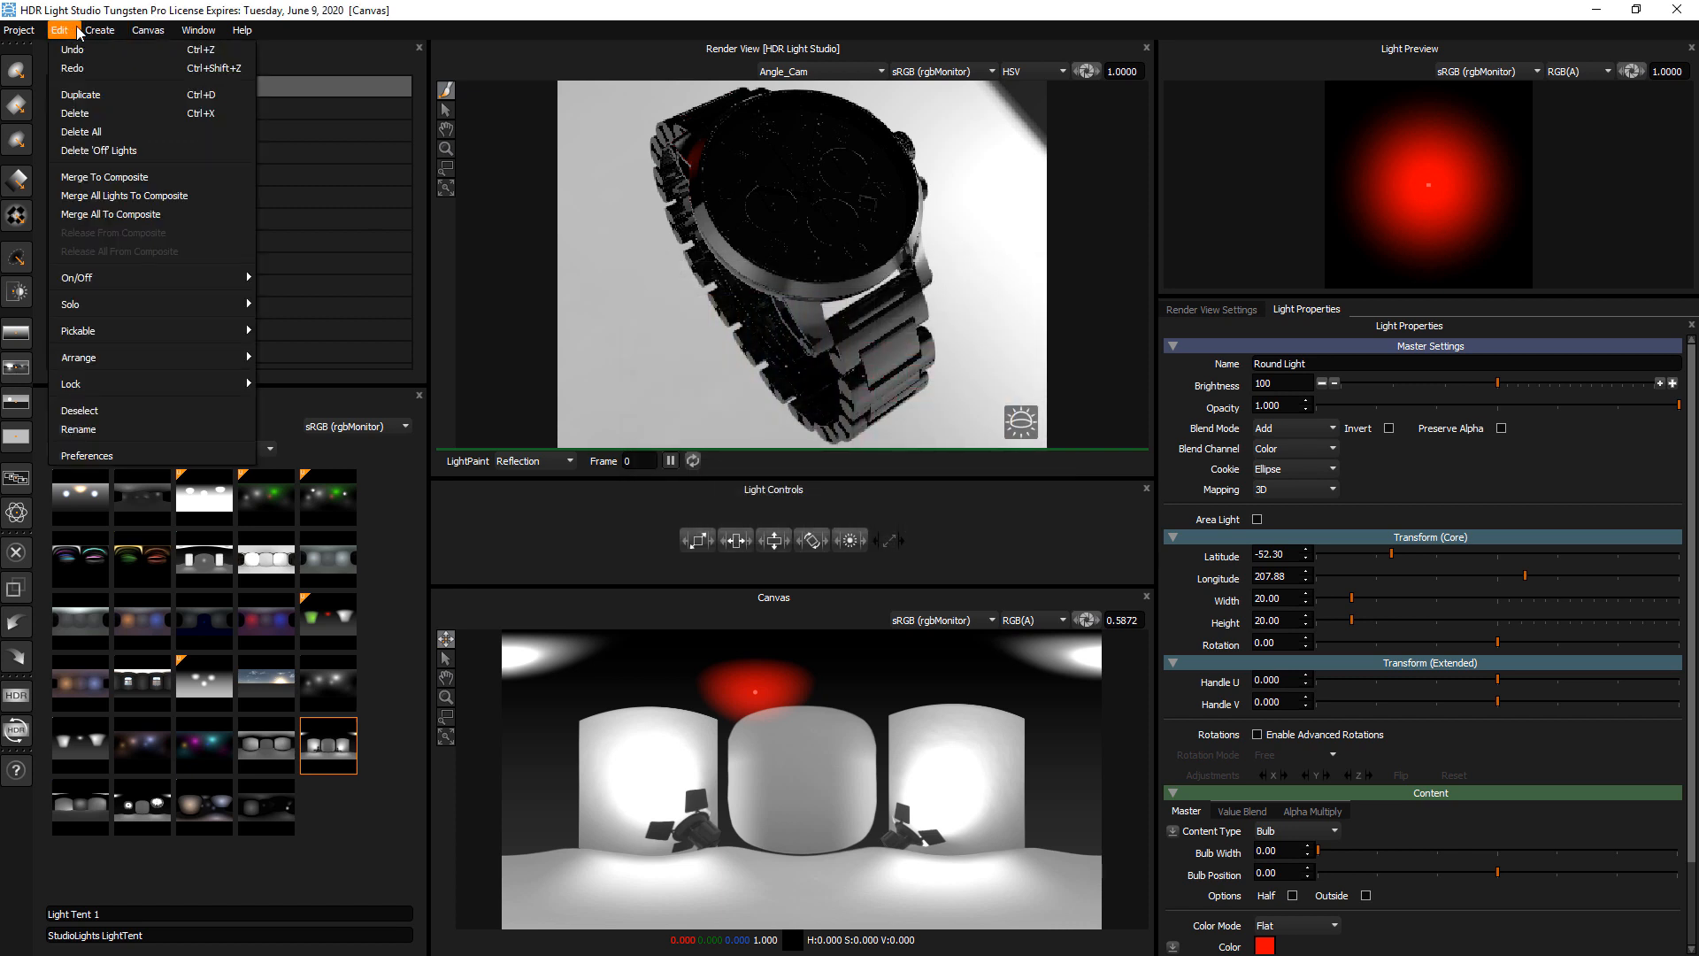
{"action": "mouse_move", "coordinate": [99, 30]}
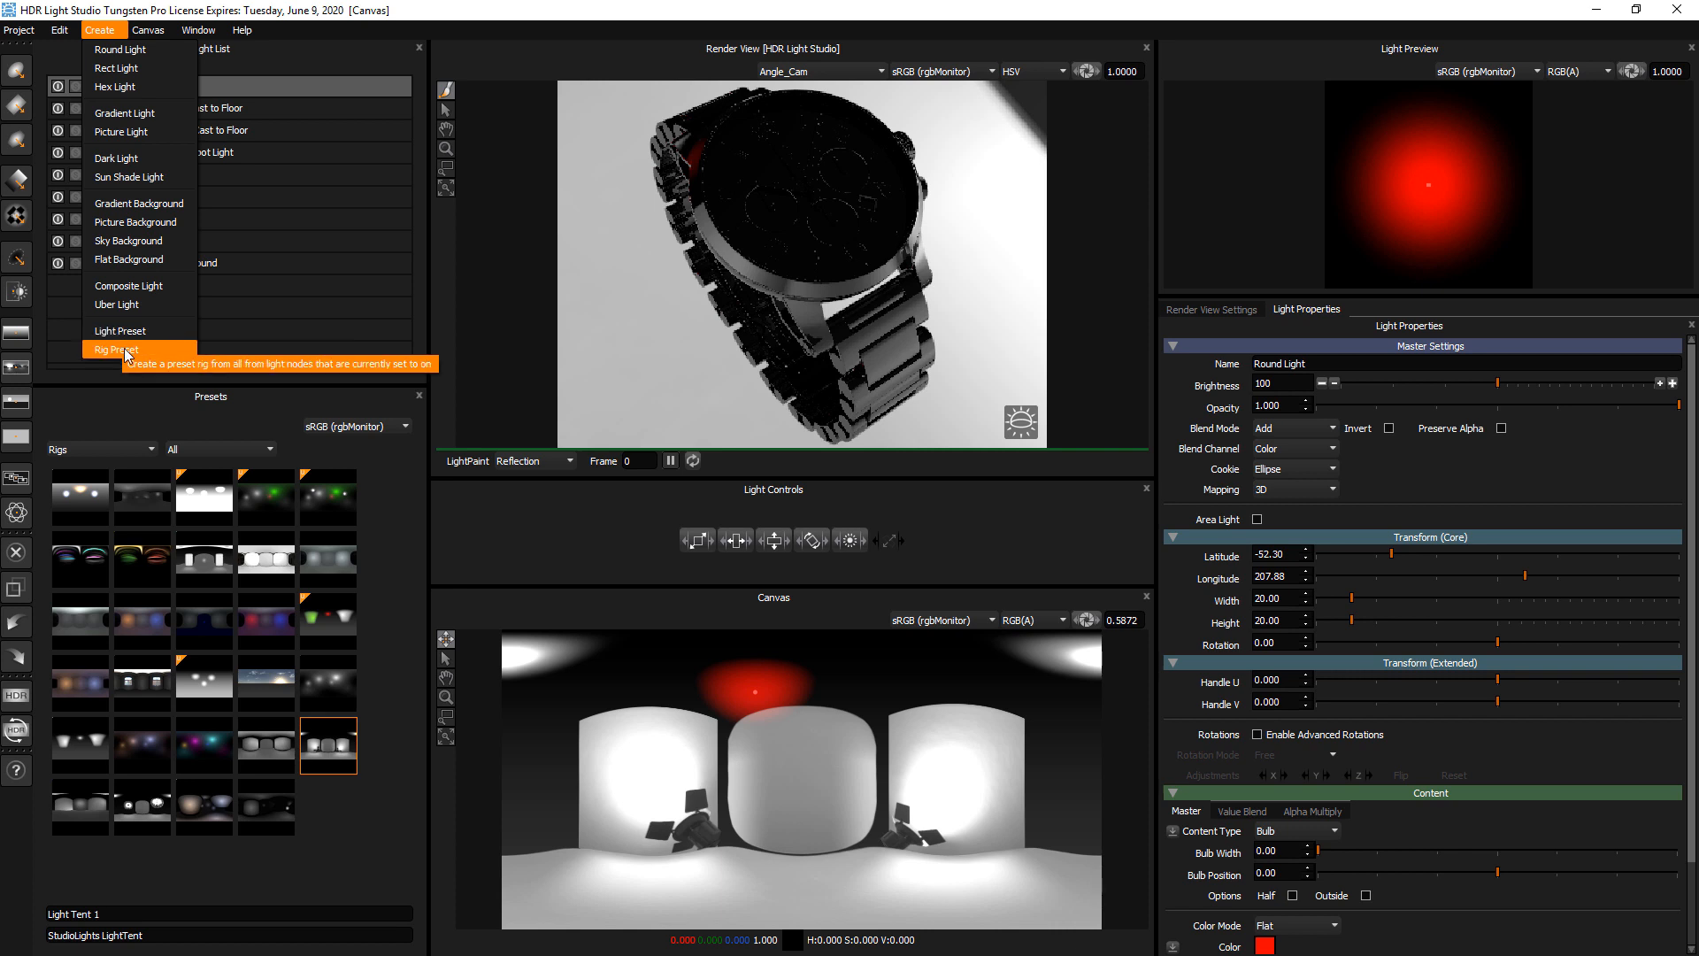
{"action": "left_click", "coordinate": [530, 12]}
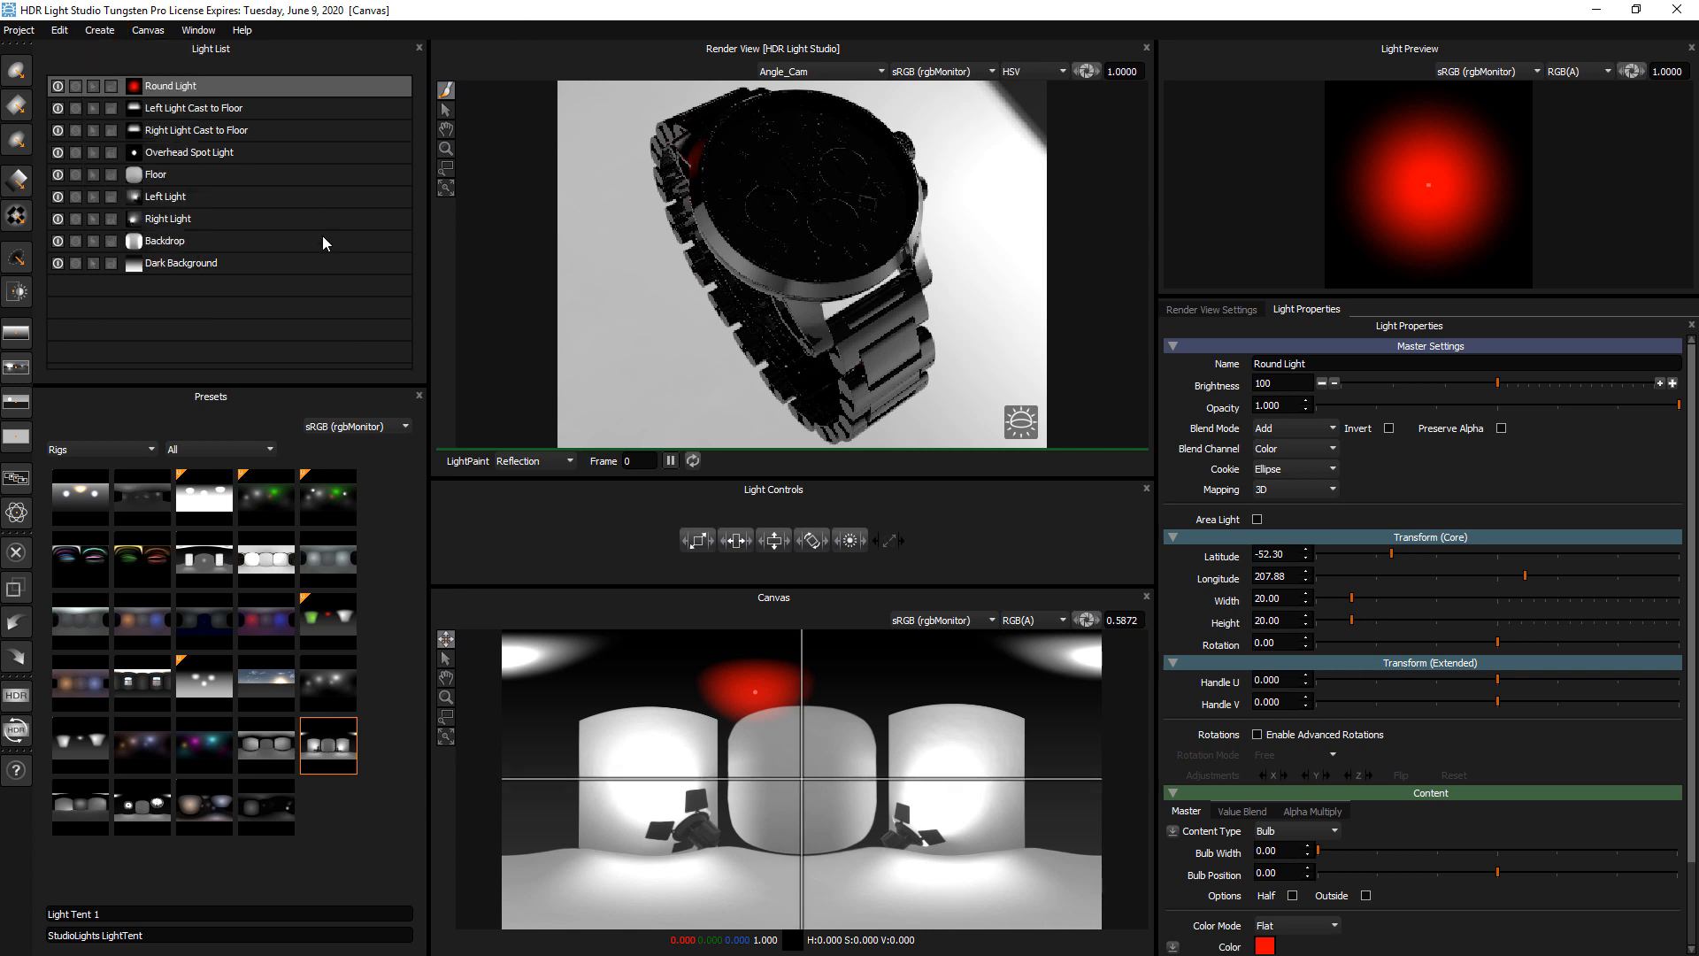
{"action": "left_click", "coordinate": [77, 452]}
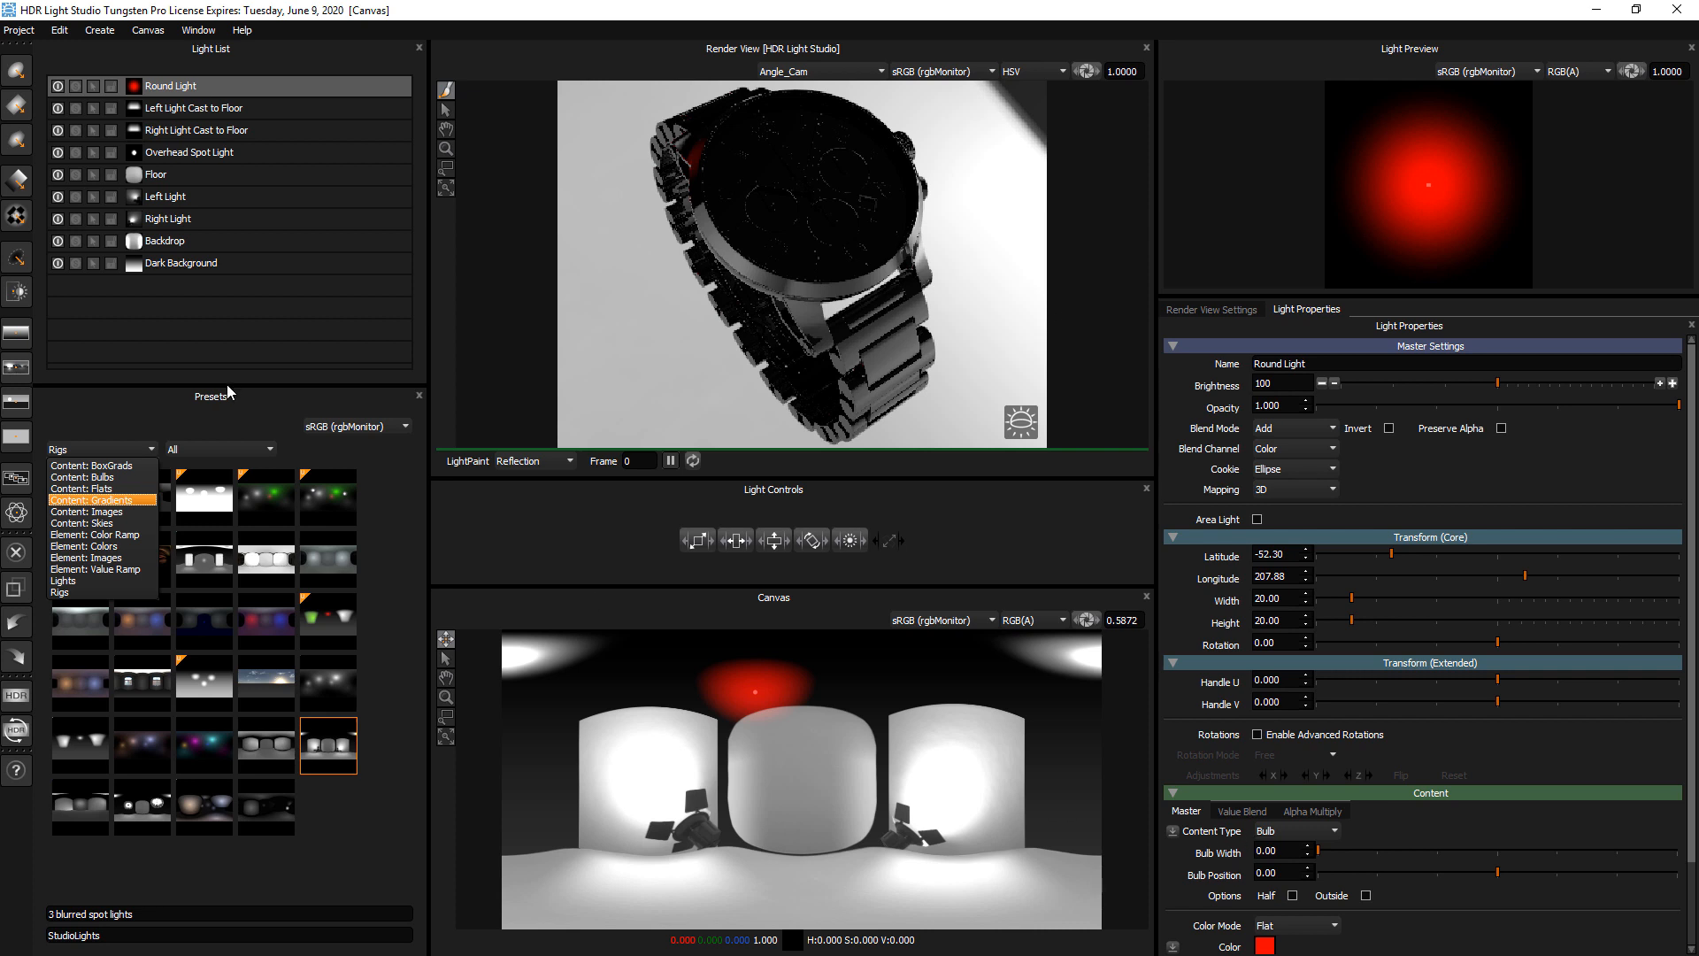
Select the Left Light and list the StudioLights presets of the Content: Images category
{"action": "left_click", "coordinate": [165, 203]}
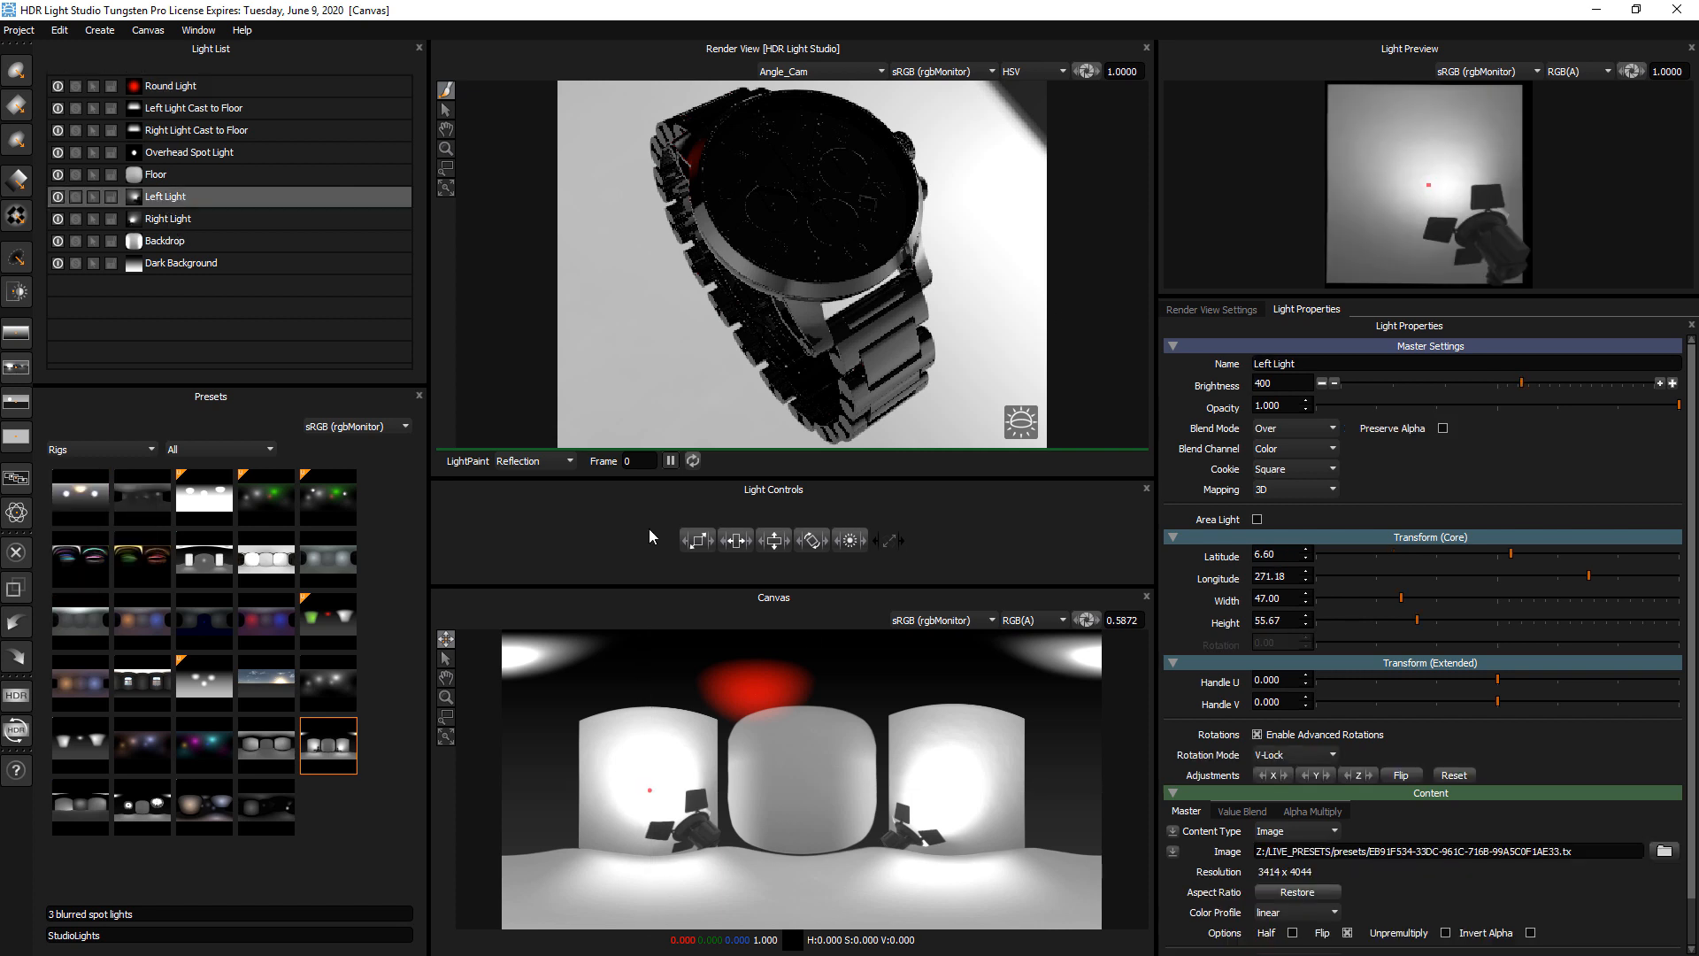
{"action": "left_click", "coordinate": [111, 451]}
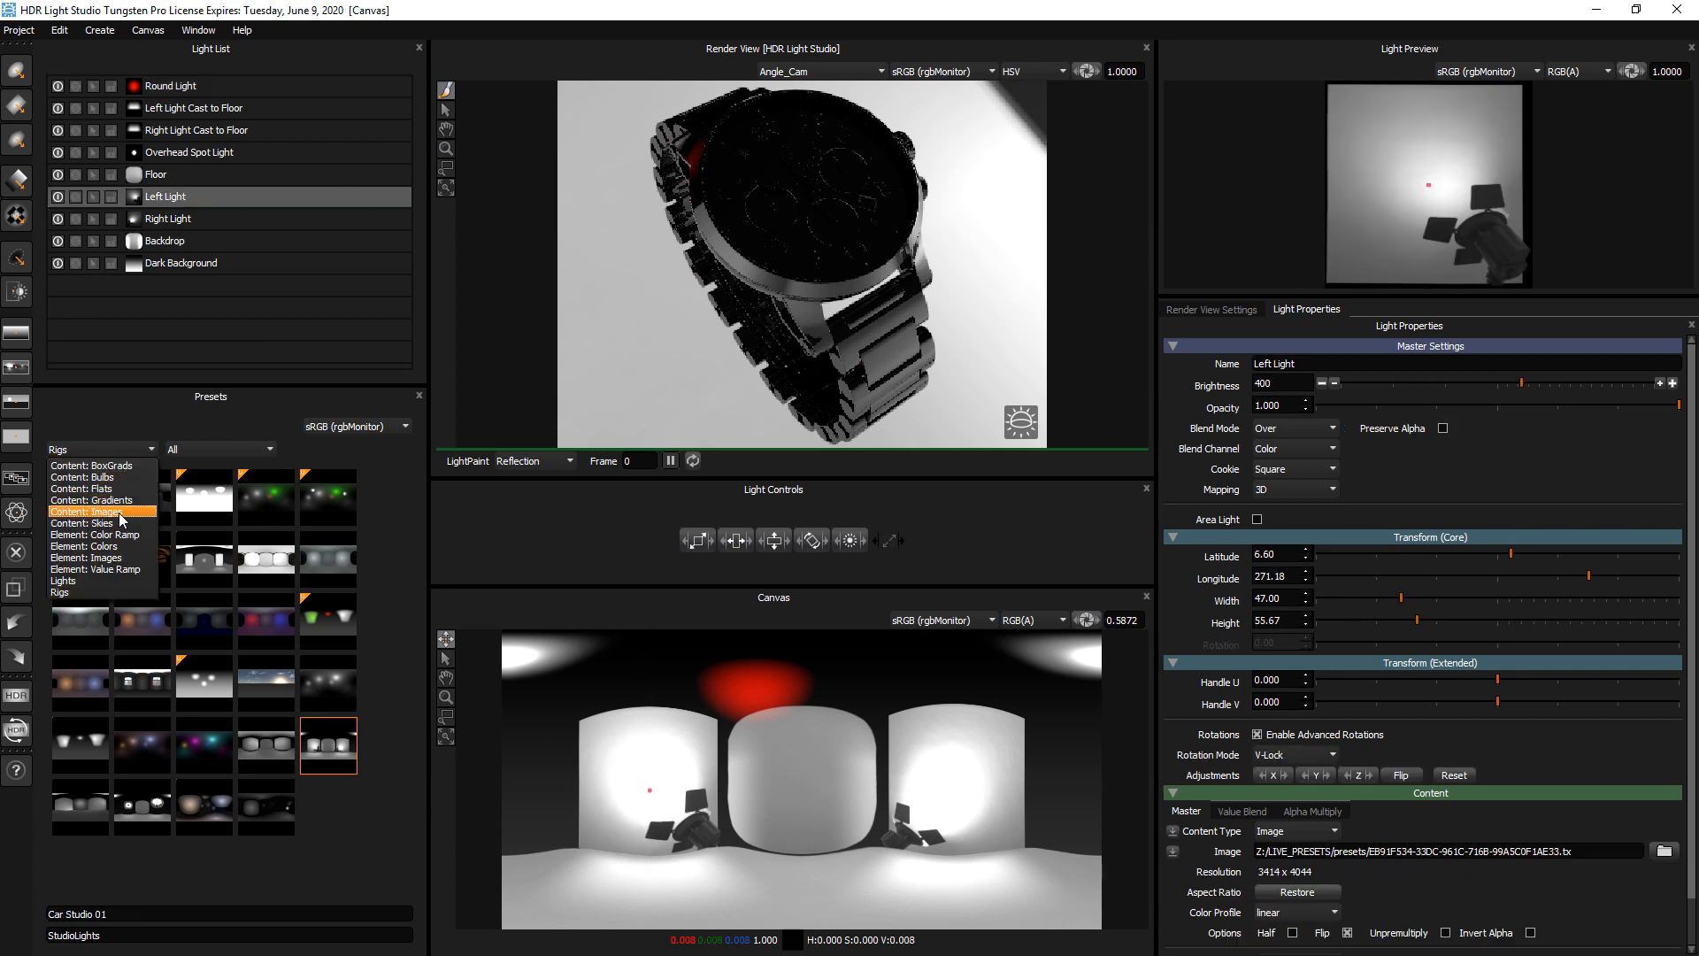
{"action": "left_click", "coordinate": [123, 516]}
{"action": "left_click", "coordinate": [210, 448]}
{"action": "left_click_drag", "start_coordinate": [269, 491], "coordinate": [268, 547]}
{"action": "left_click", "coordinate": [243, 523]}
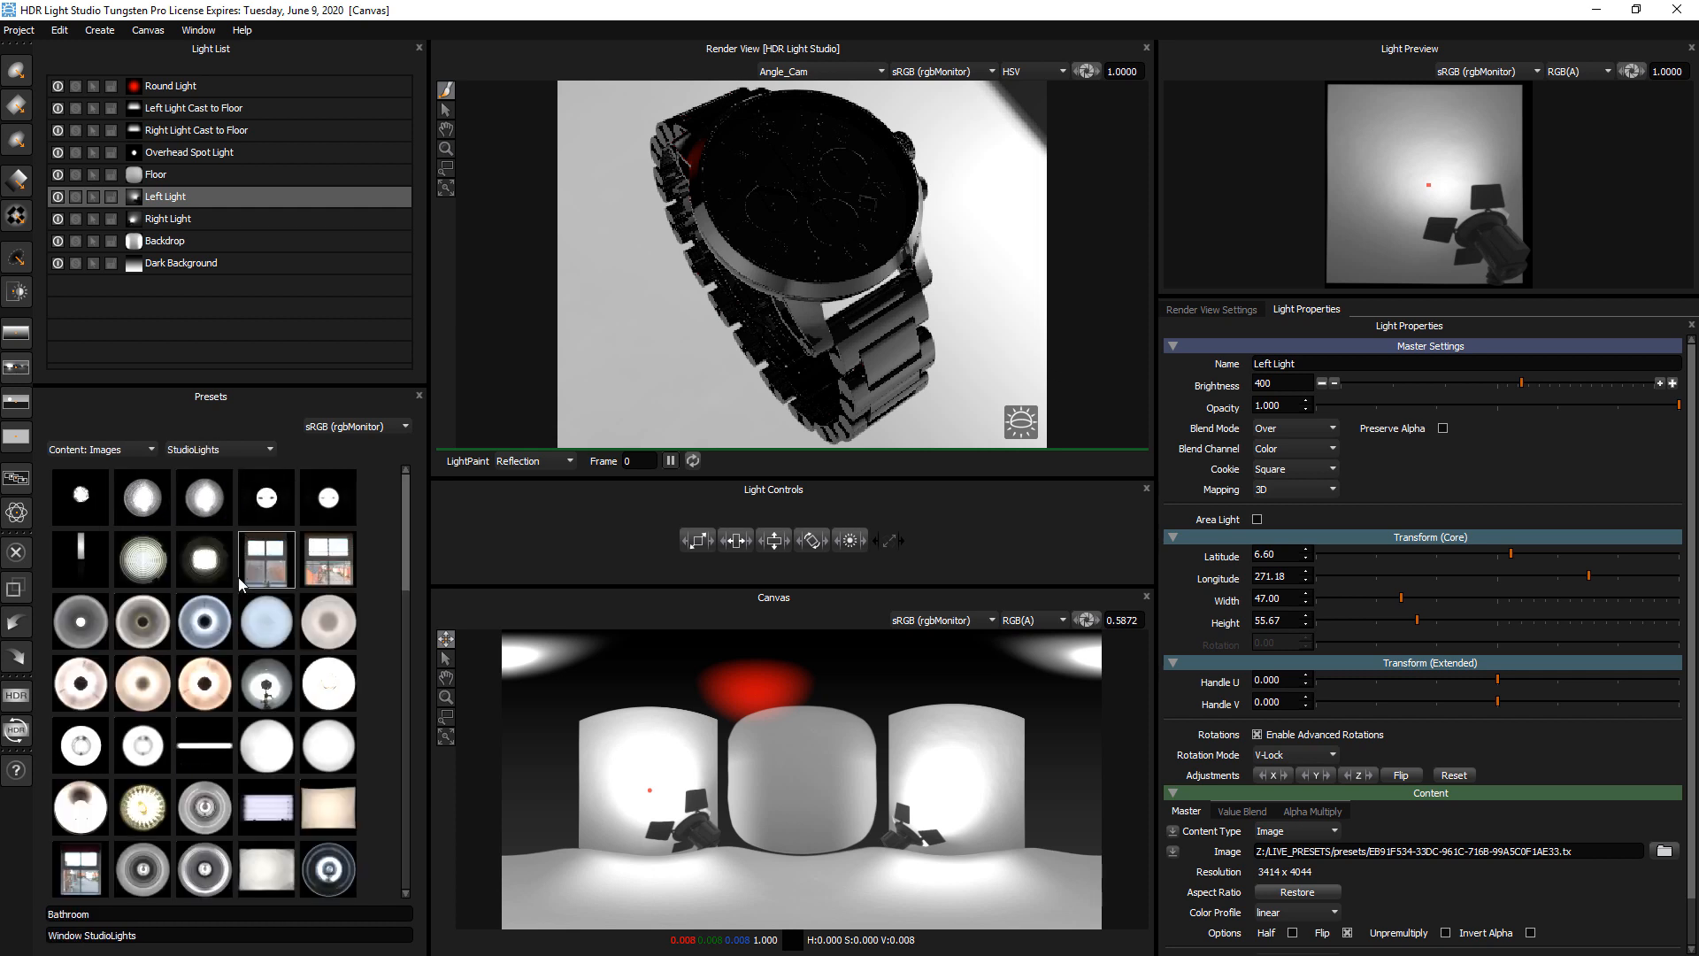
Try several StudioLights image presets as the Left Light's content, including round, softbox and small spot lights
{"action": "left_click", "coordinate": [270, 754]}
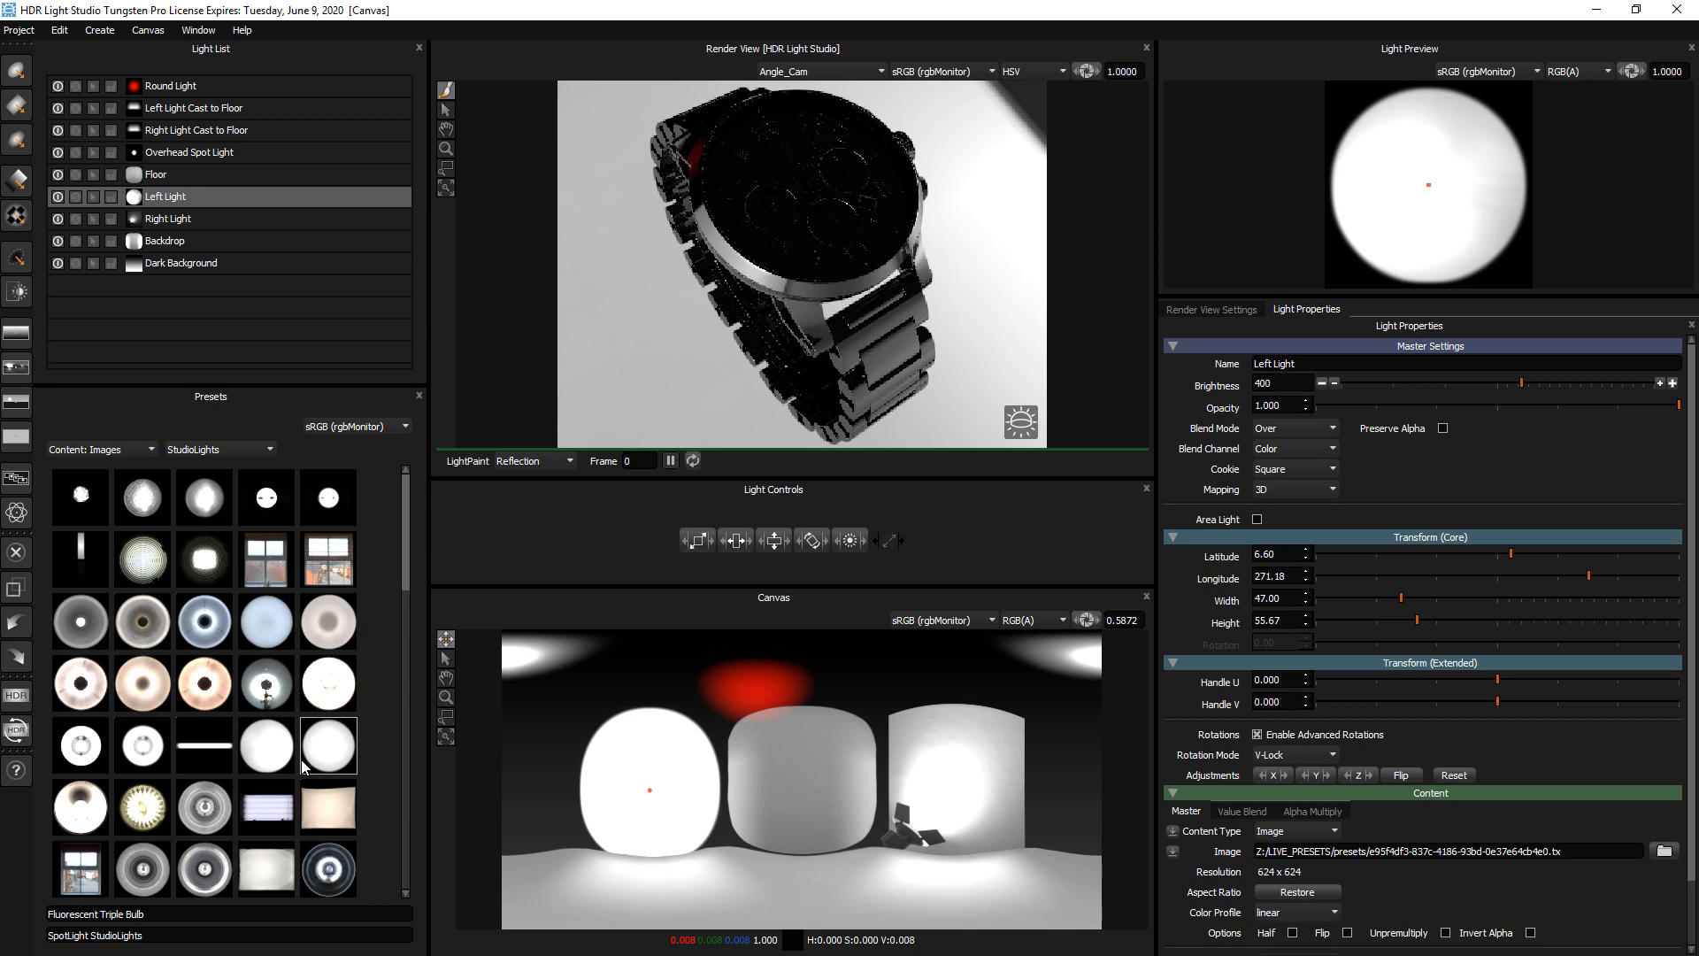
{"action": "left_click", "coordinate": [342, 821]}
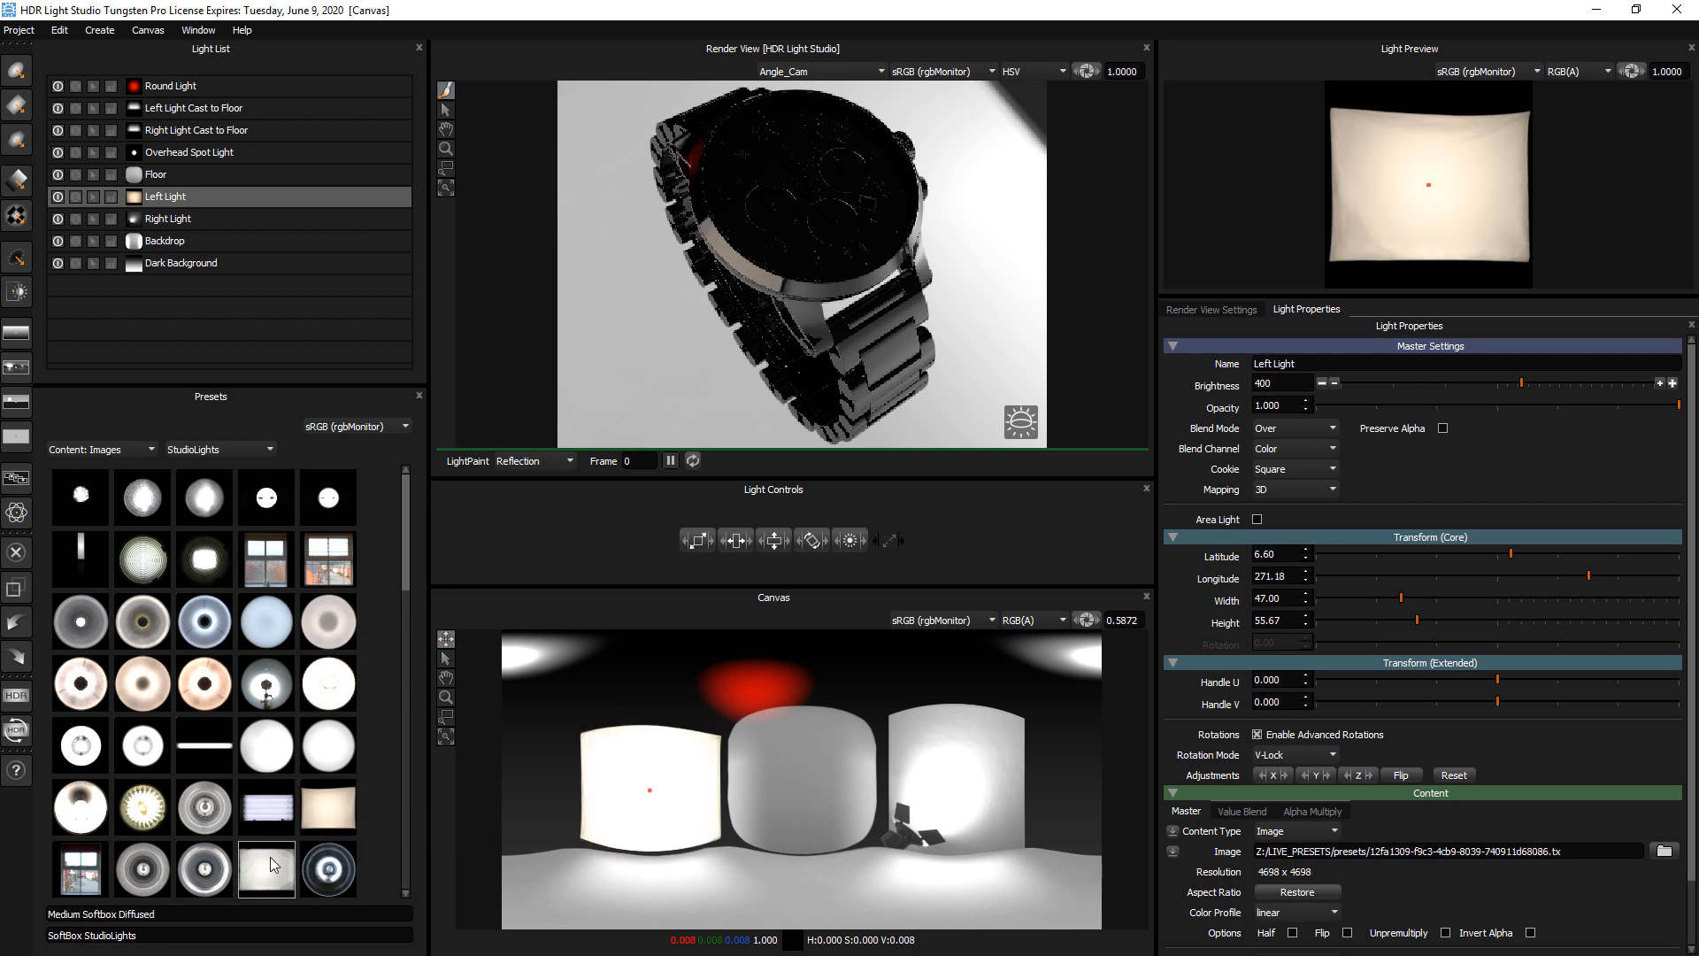
{"action": "left_click", "coordinate": [325, 874]}
{"action": "left_click_drag", "start_coordinate": [402, 583], "coordinate": [411, 758]}
{"action": "left_click", "coordinate": [343, 756]}
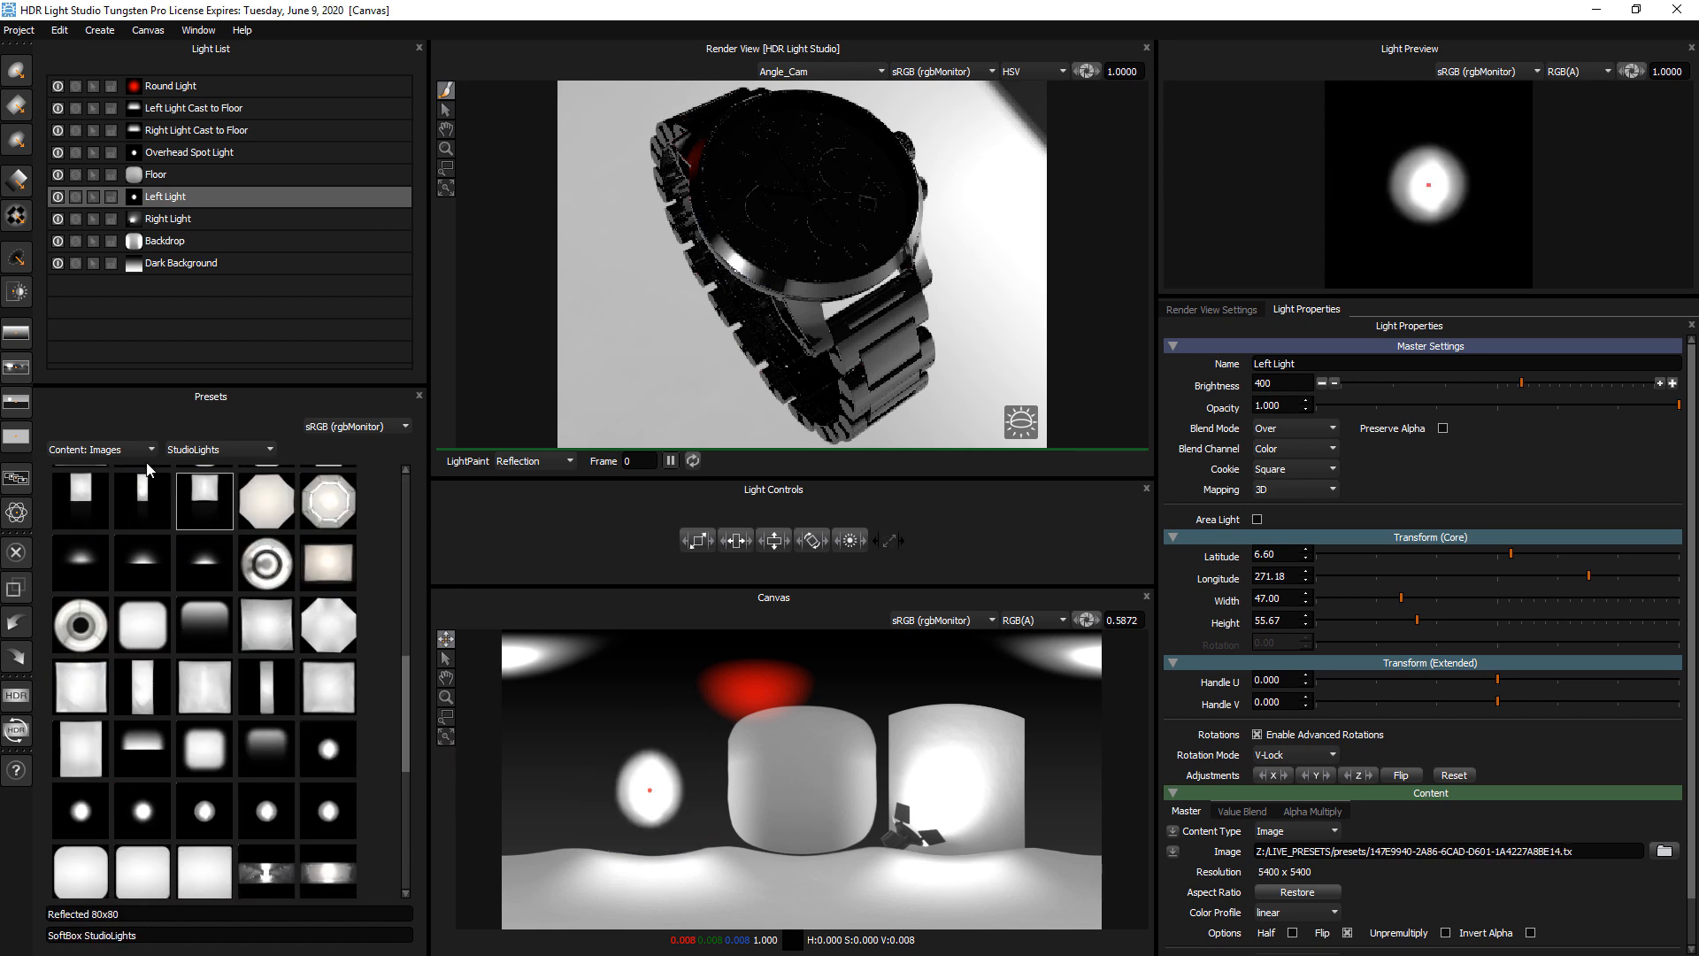
Try a linear and a radial gradient from the ValueGradients presets on the Left Light
{"action": "left_click", "coordinate": [127, 452]}
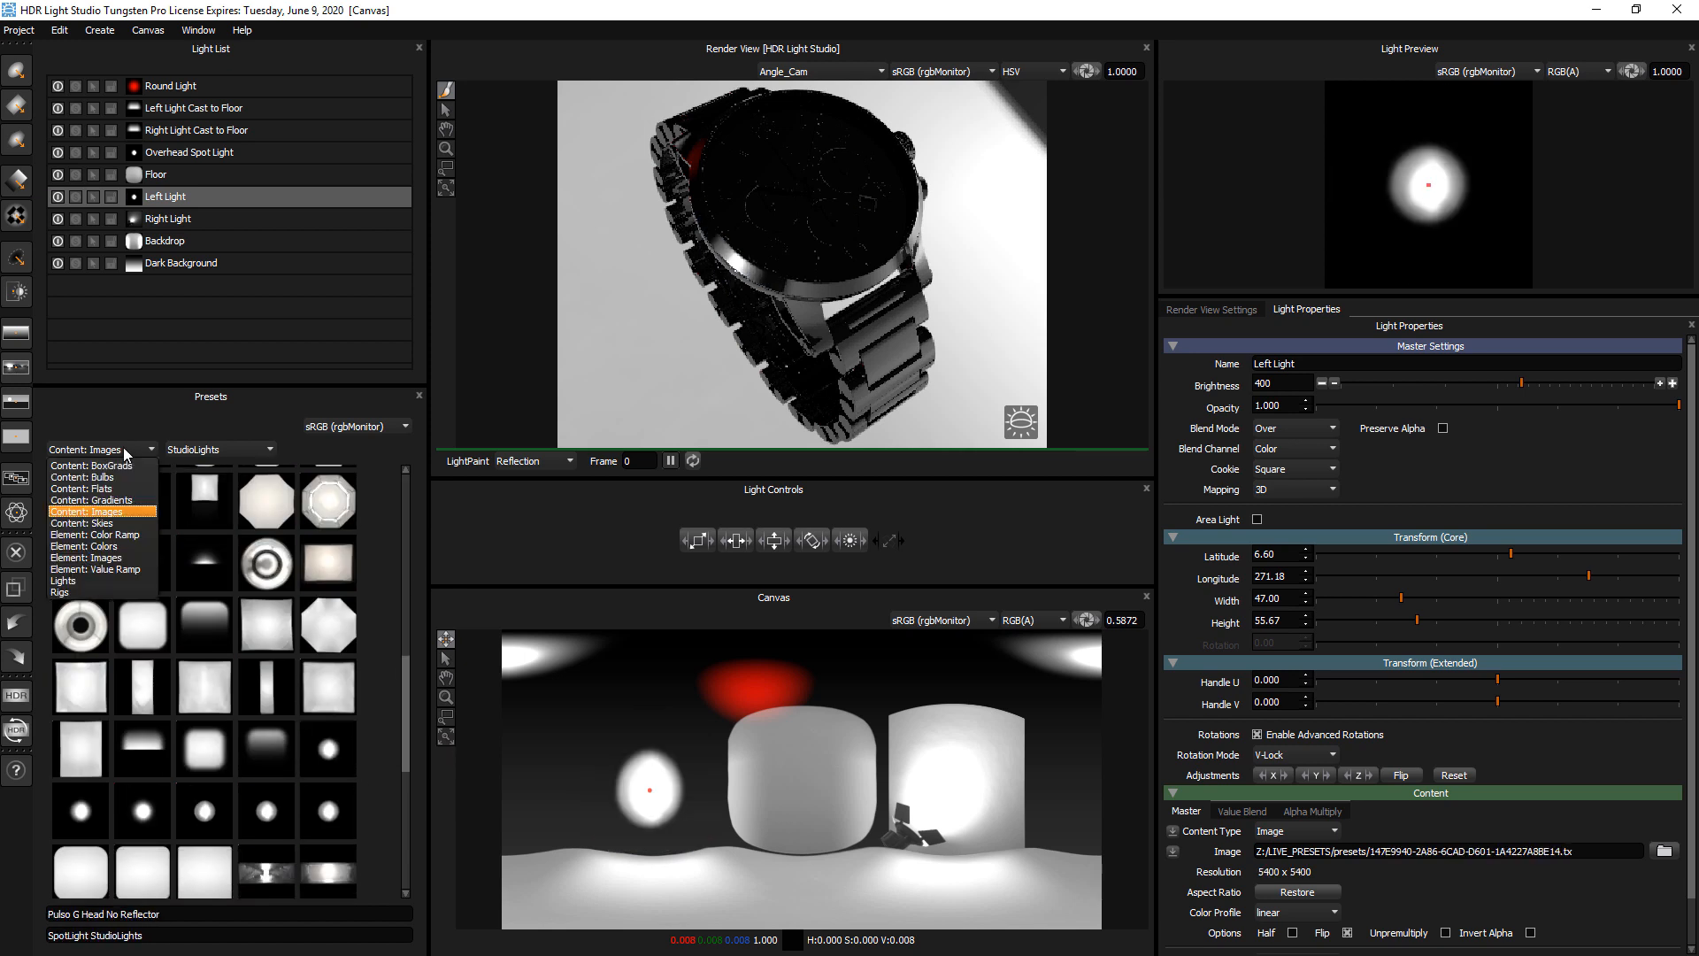
{"action": "left_click", "coordinate": [97, 500]}
{"action": "left_click", "coordinate": [202, 448]}
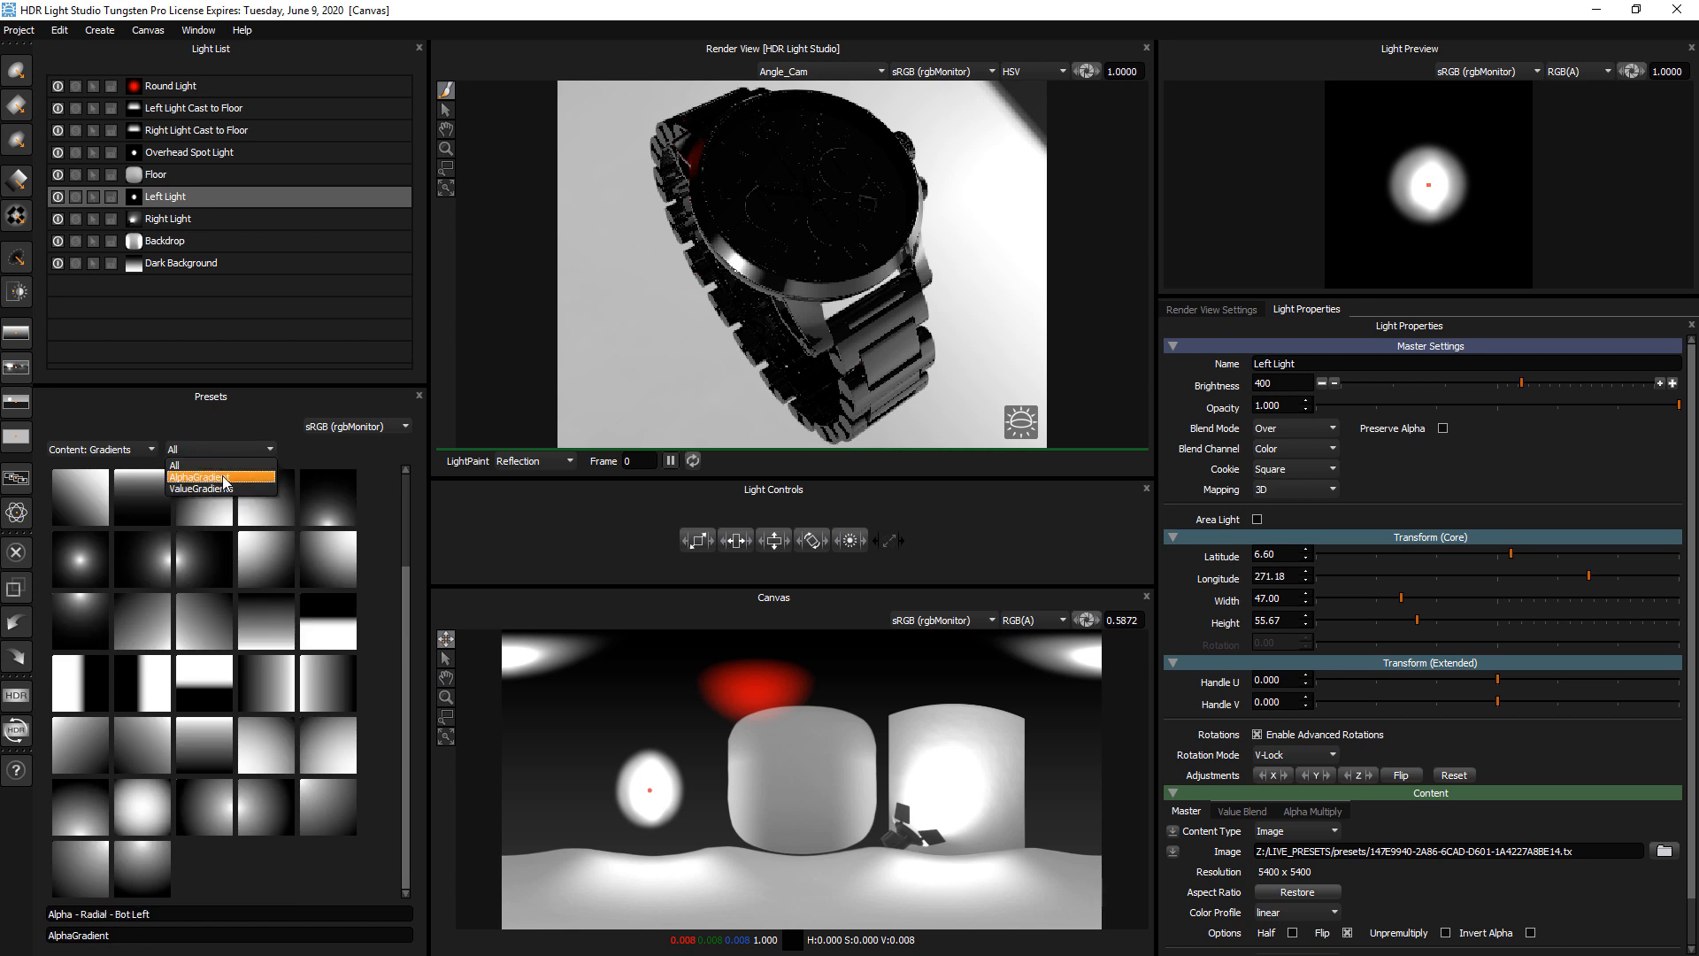
{"action": "left_click", "coordinate": [226, 487]}
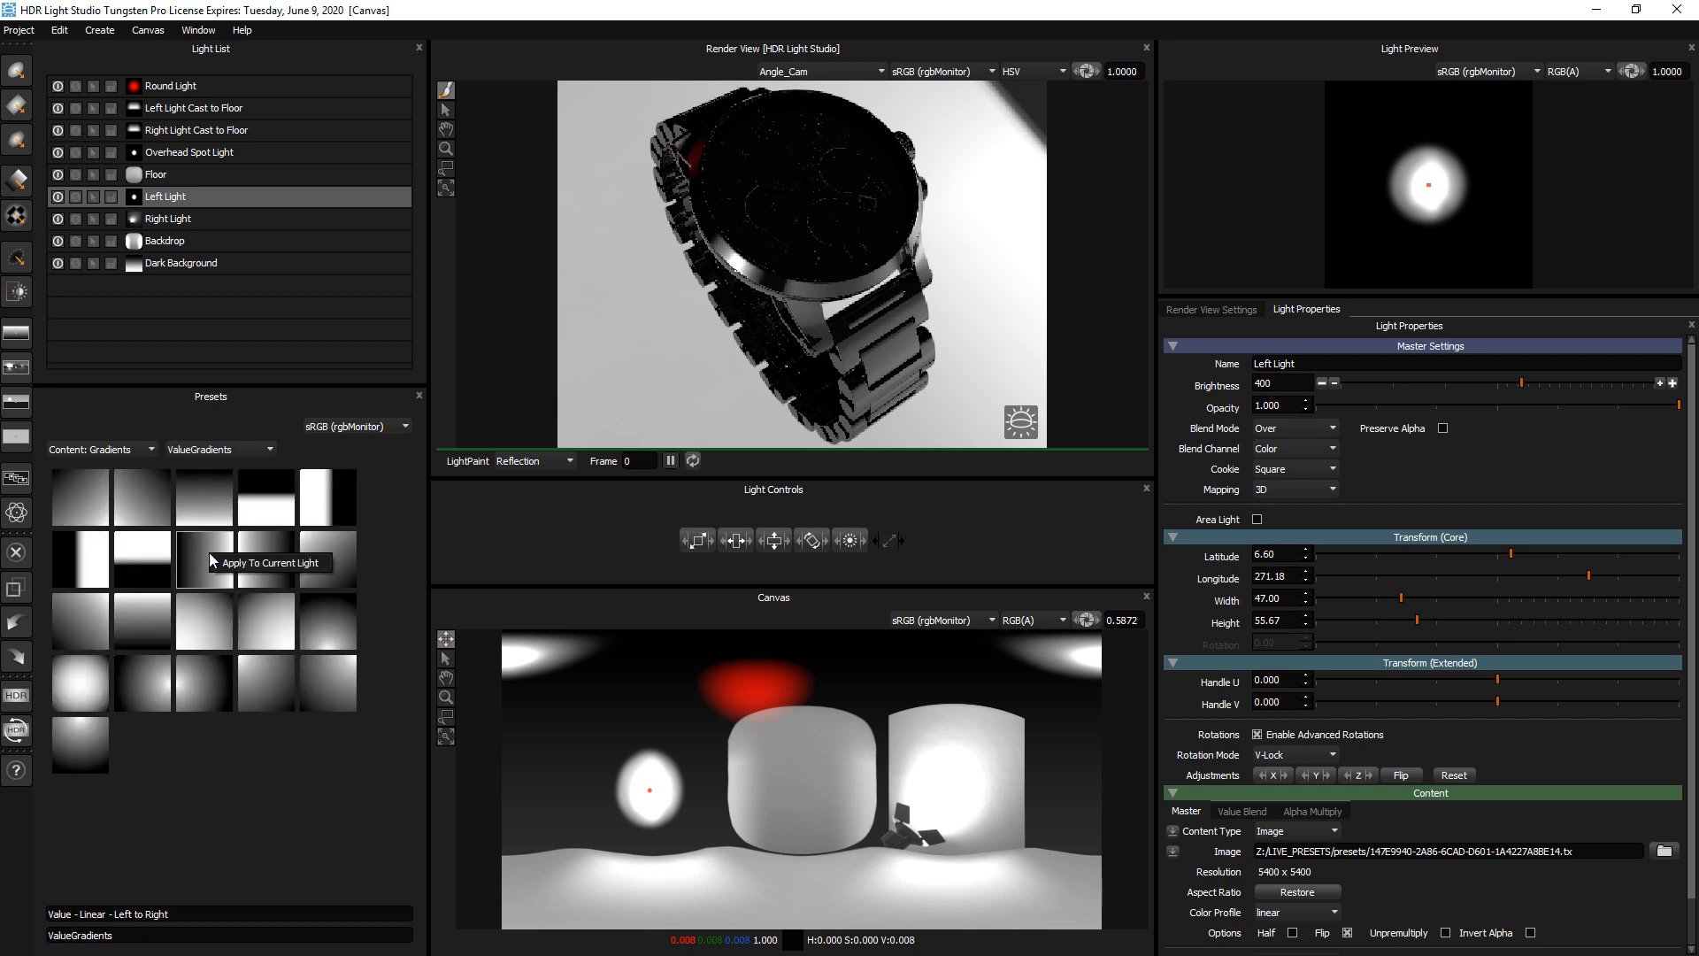
{"action": "left_click", "coordinate": [242, 568]}
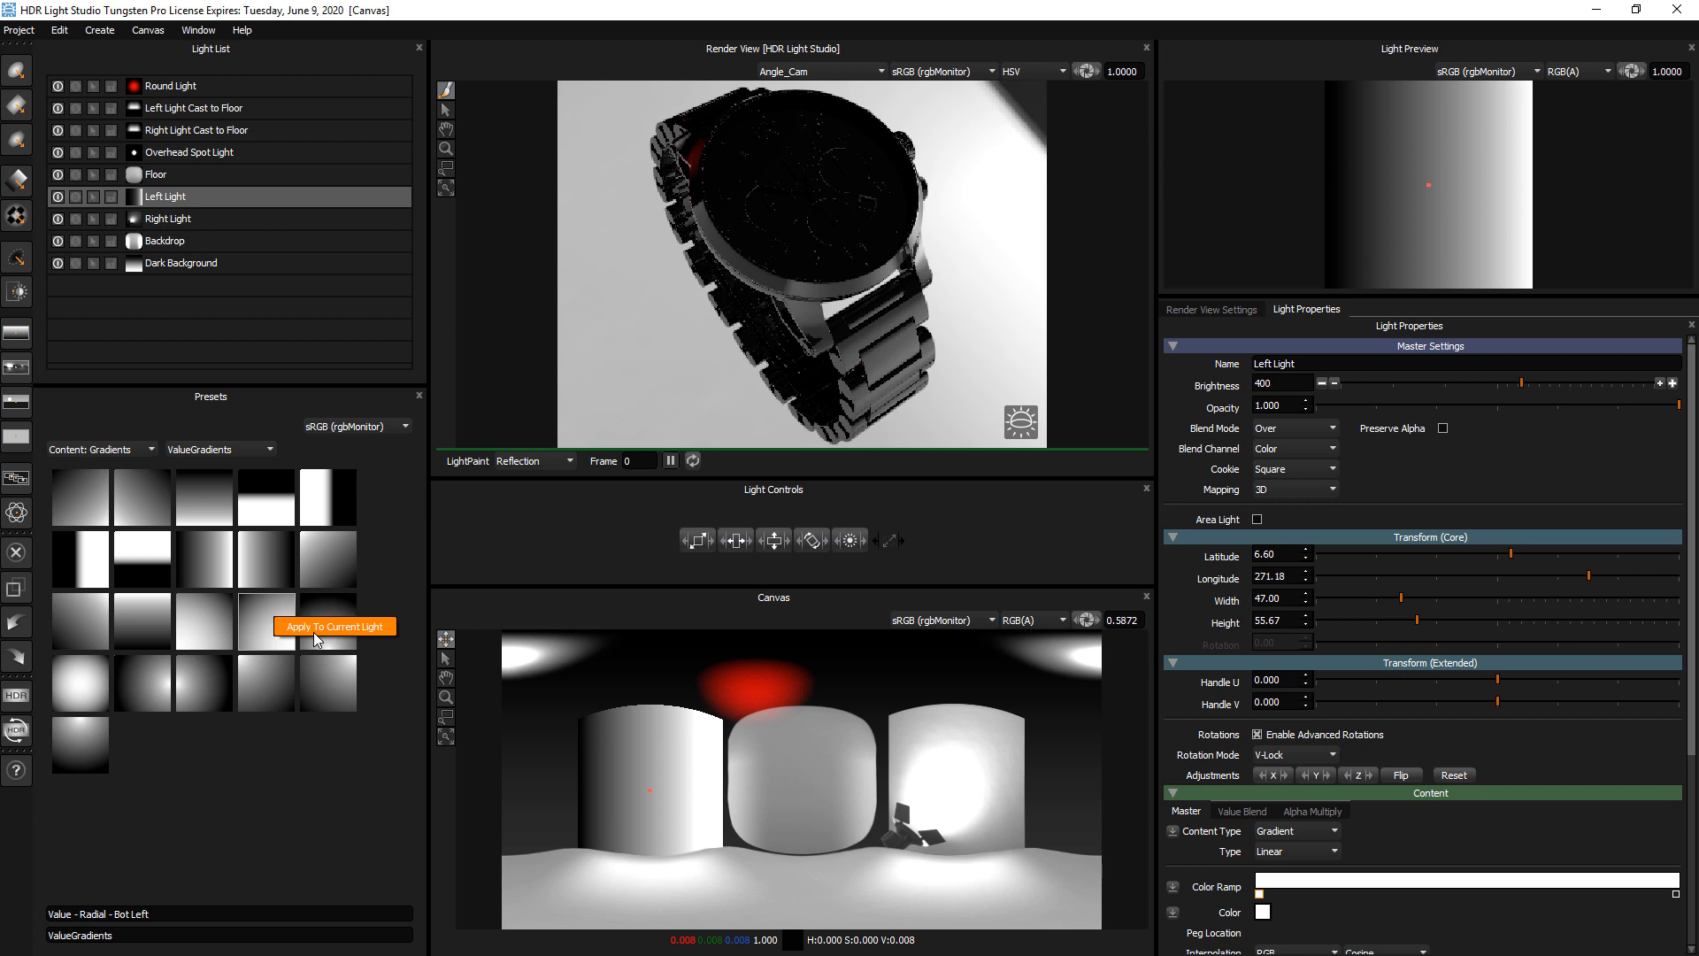
{"action": "left_click", "coordinate": [268, 616]}
Try soft box gradients from Content: BoxGrads on the Left Light and settle on the Soft Grid - 100 preset
{"action": "left_click", "coordinate": [106, 449]}
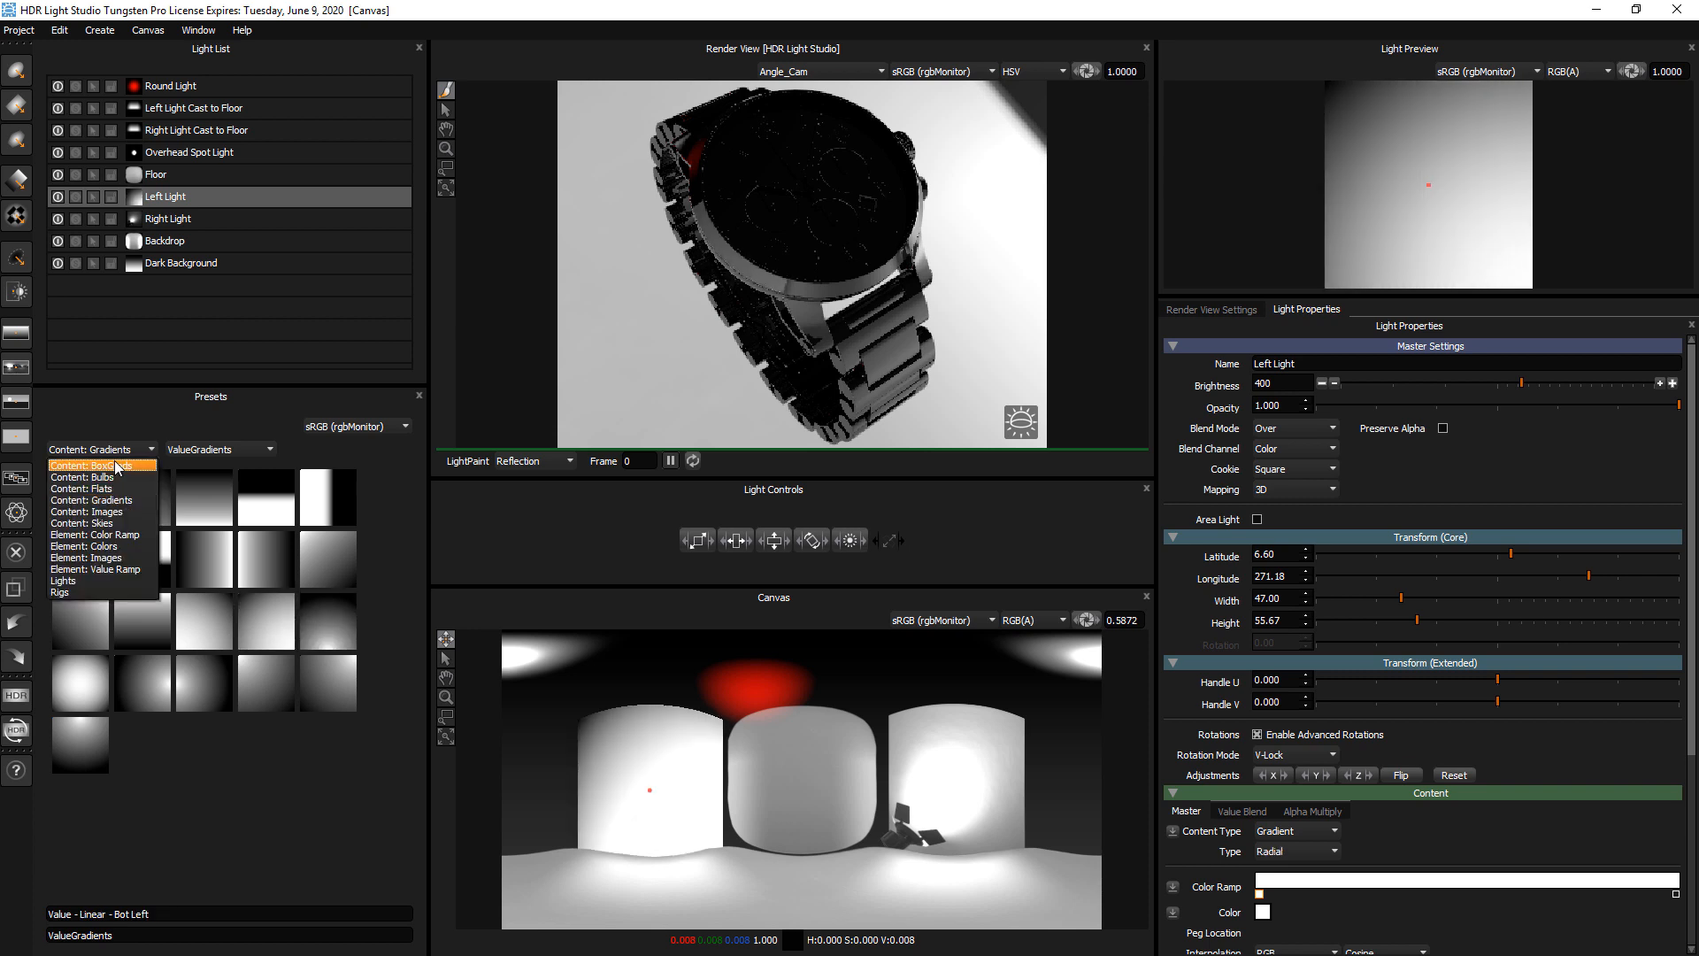
{"action": "left_click", "coordinate": [102, 500]}
{"action": "left_click", "coordinate": [209, 554]}
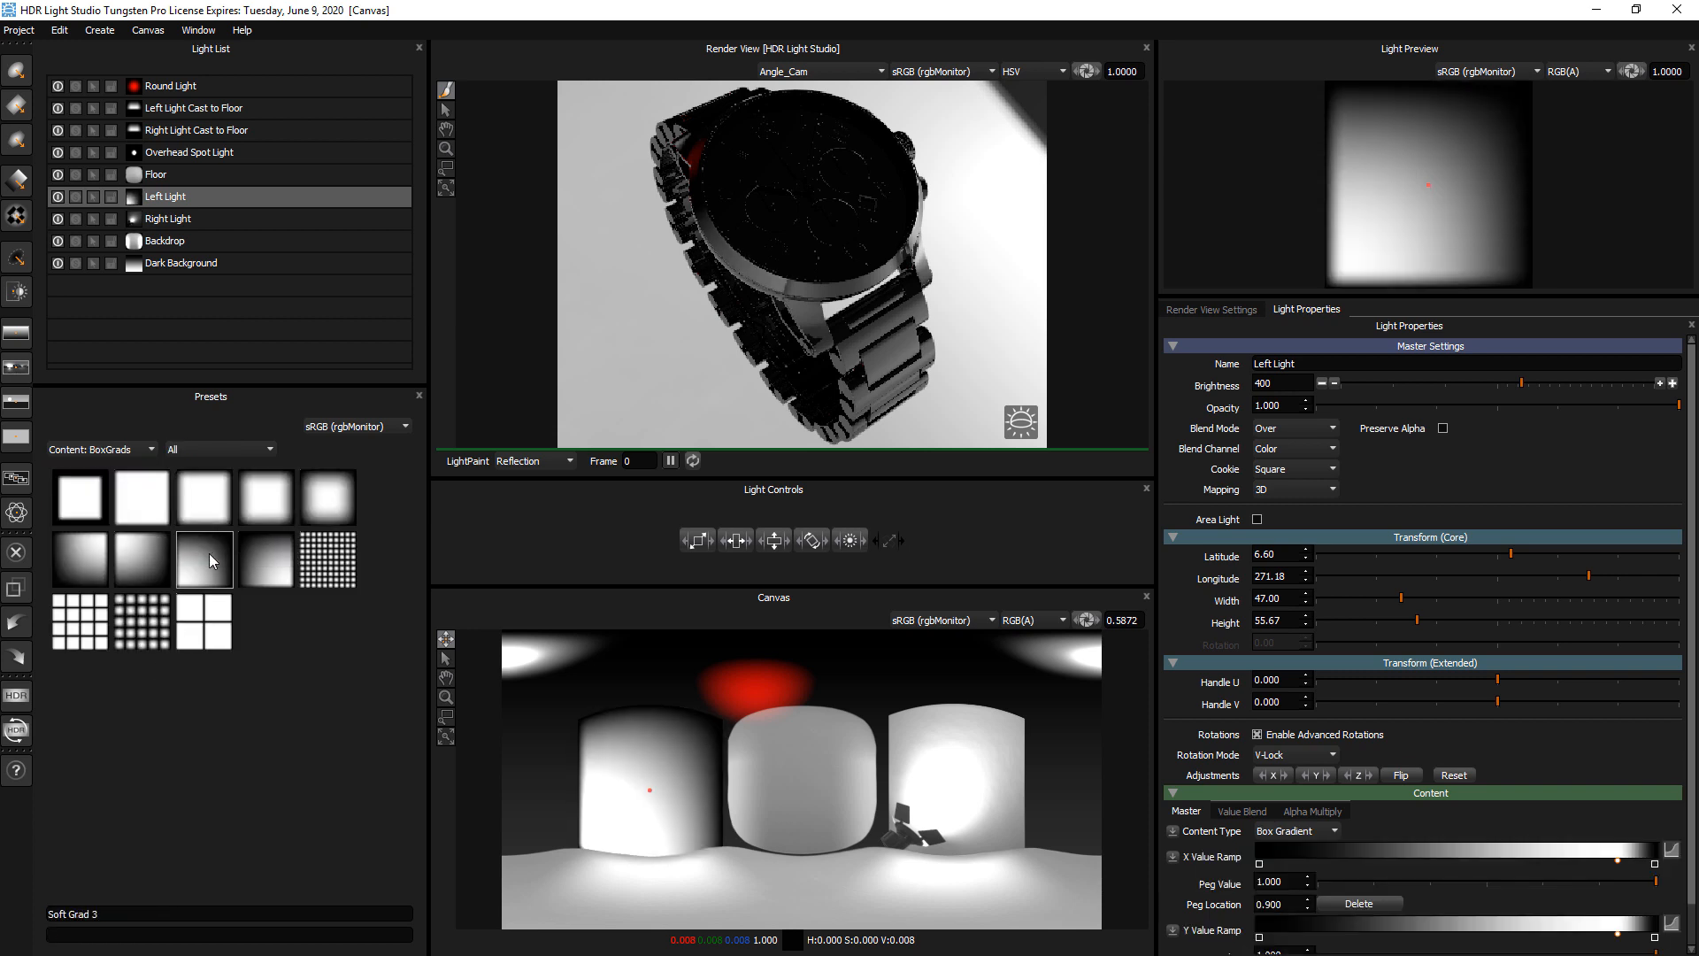
{"action": "left_click", "coordinate": [292, 508]}
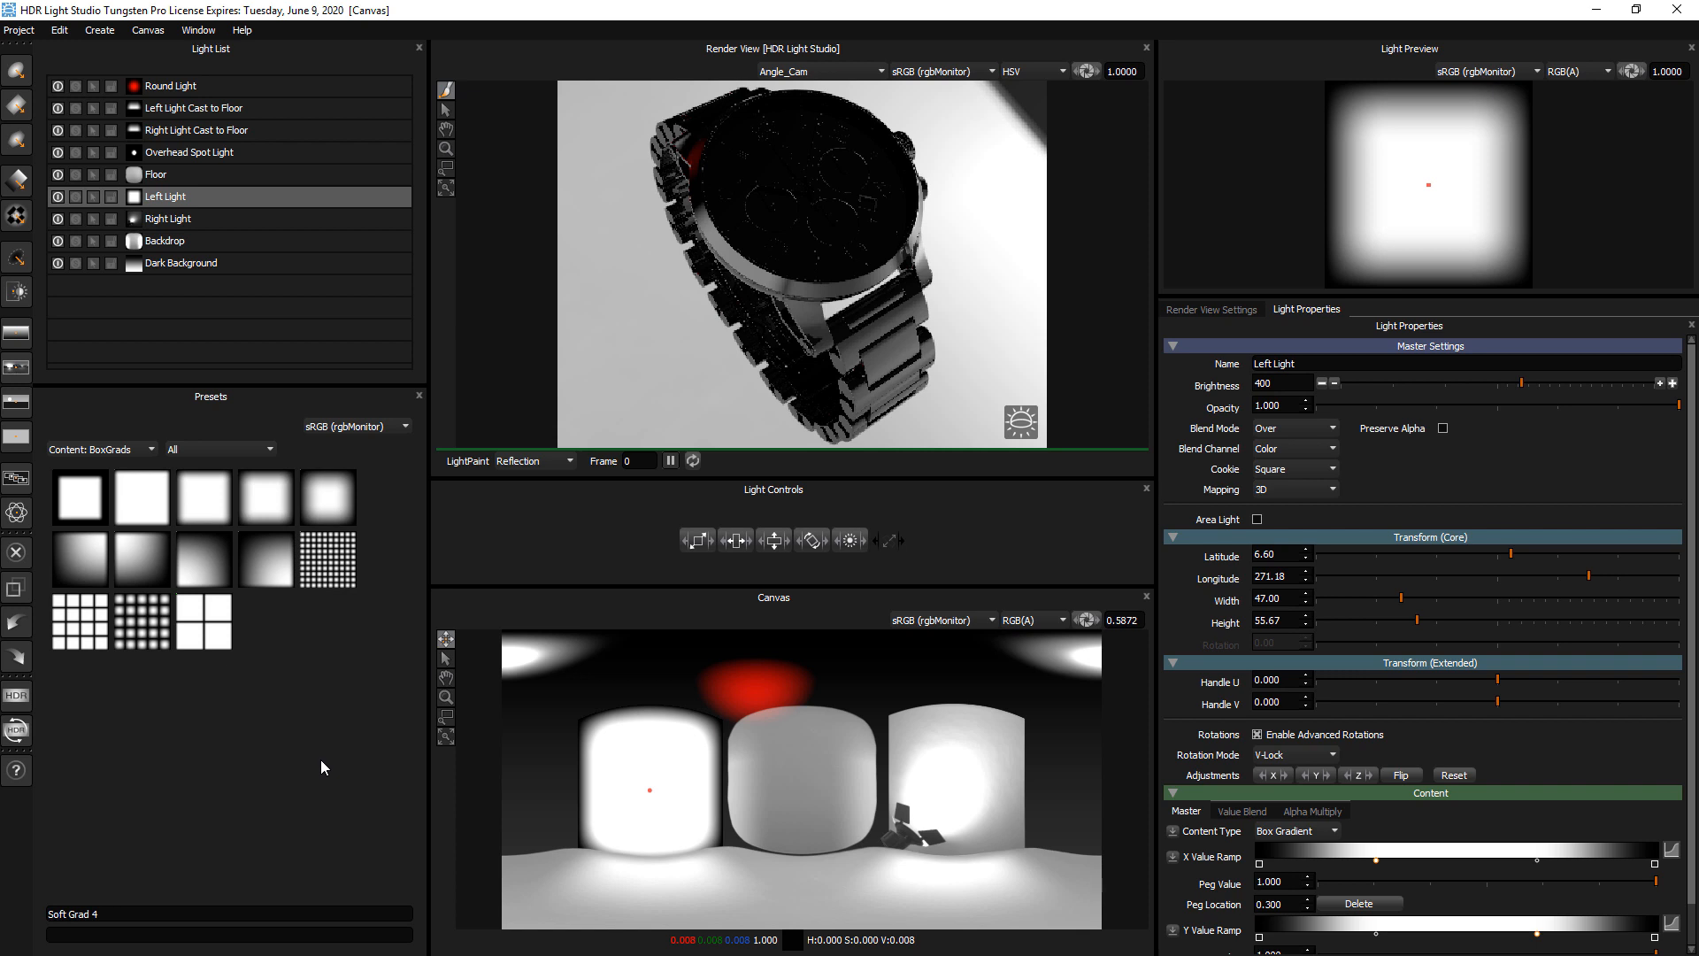
{"action": "left_click", "coordinate": [327, 560]}
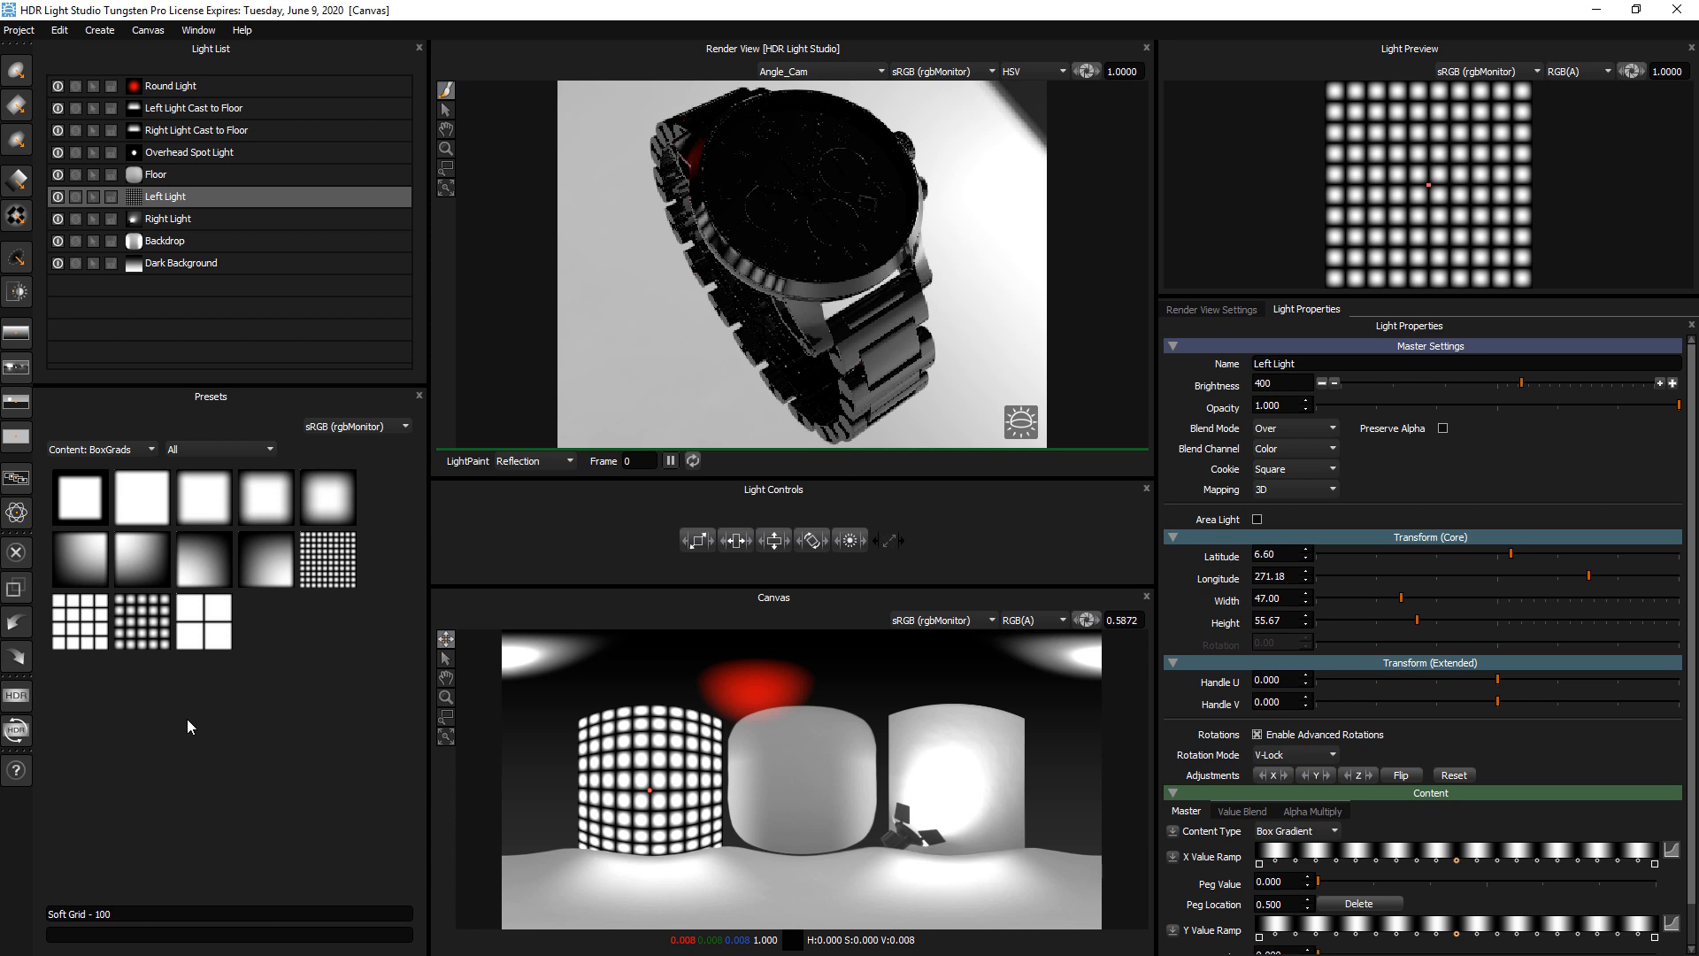
Inspect the Production Render options and the Render View Settings, and return to the Light Properties
{"action": "left_click", "coordinate": [16, 696]}
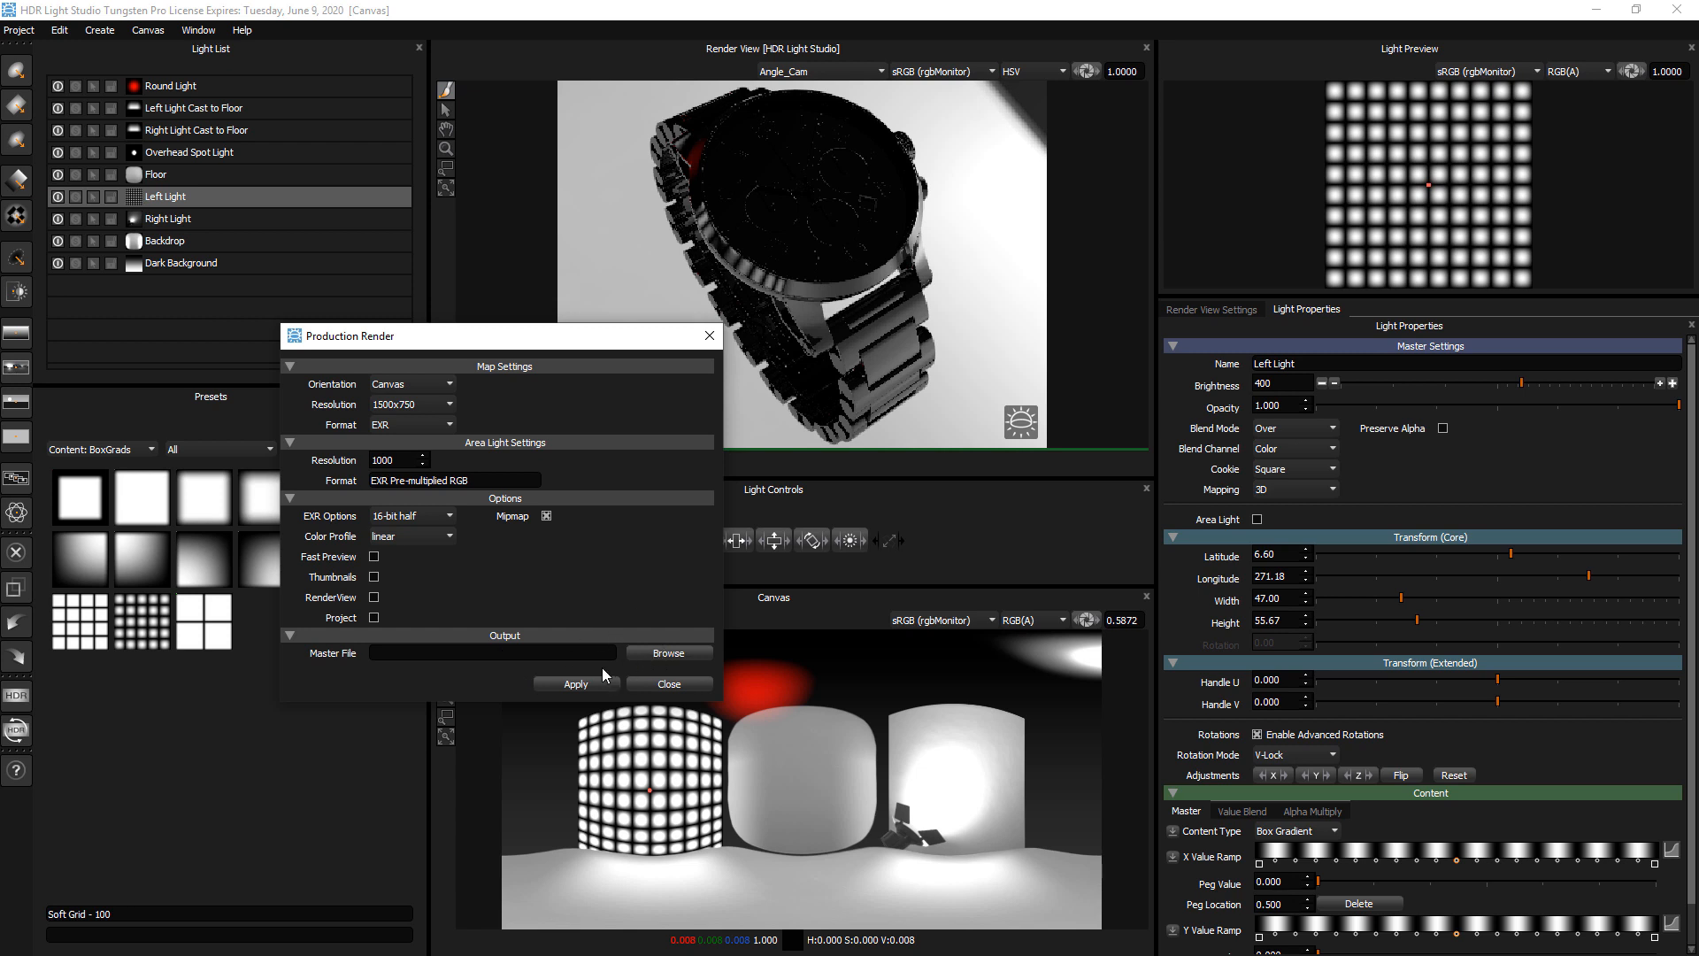
{"action": "left_click", "coordinate": [709, 336]}
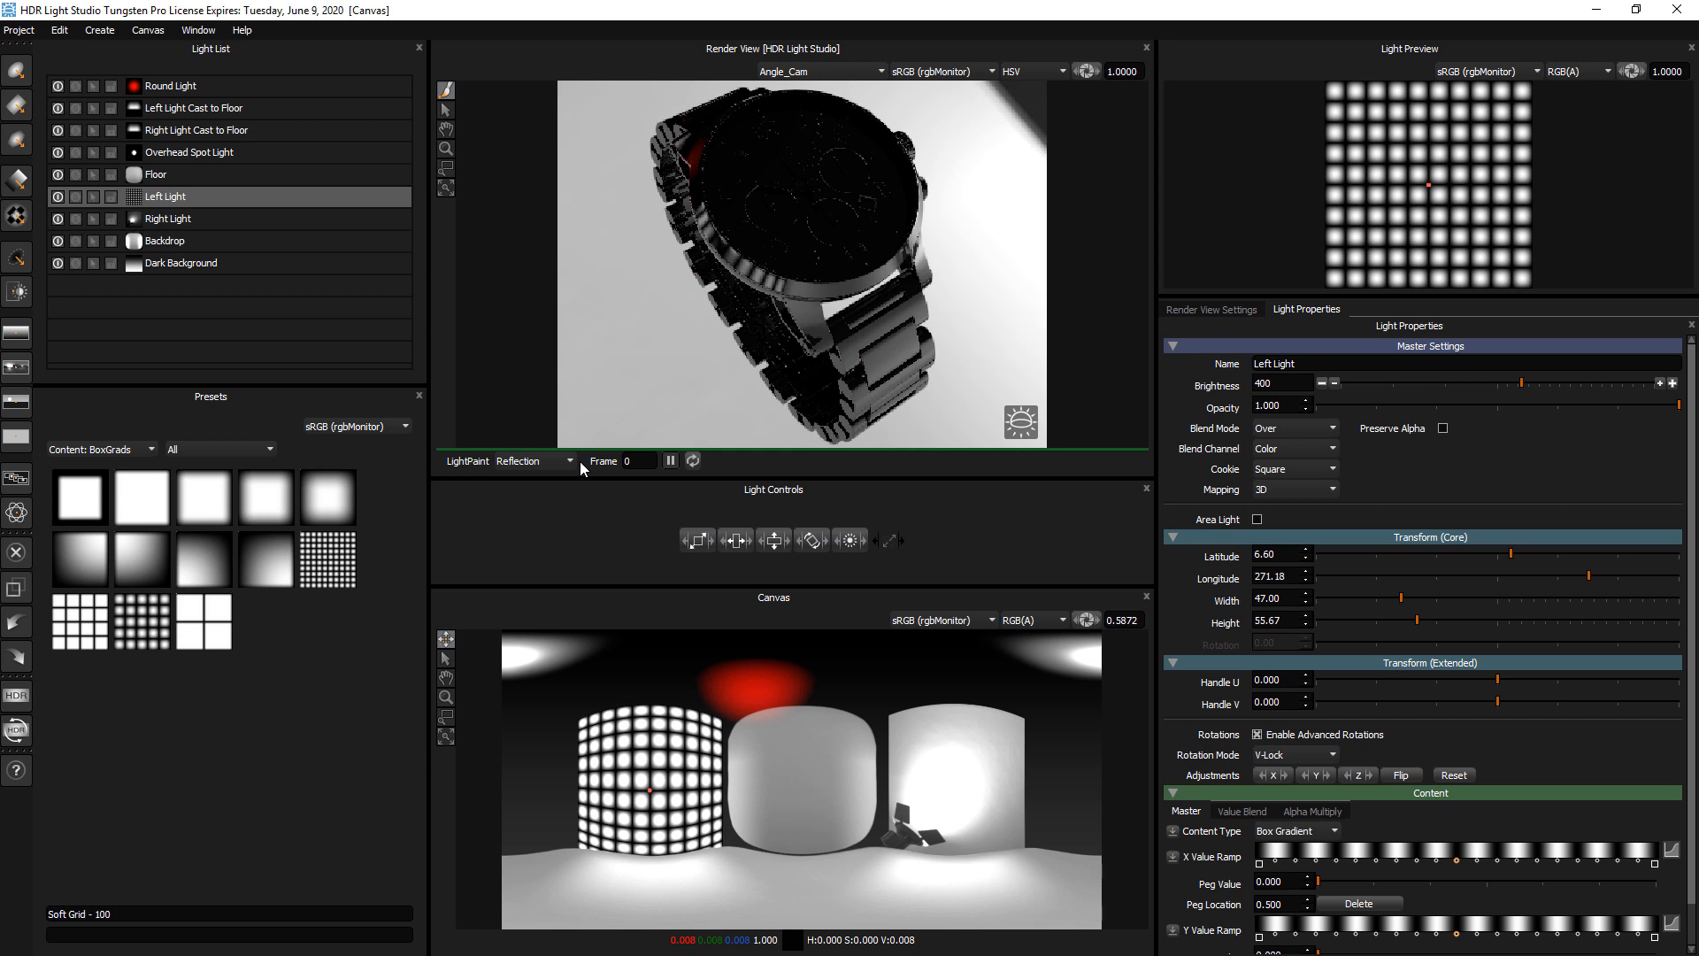
{"action": "left_click", "coordinate": [1198, 311]}
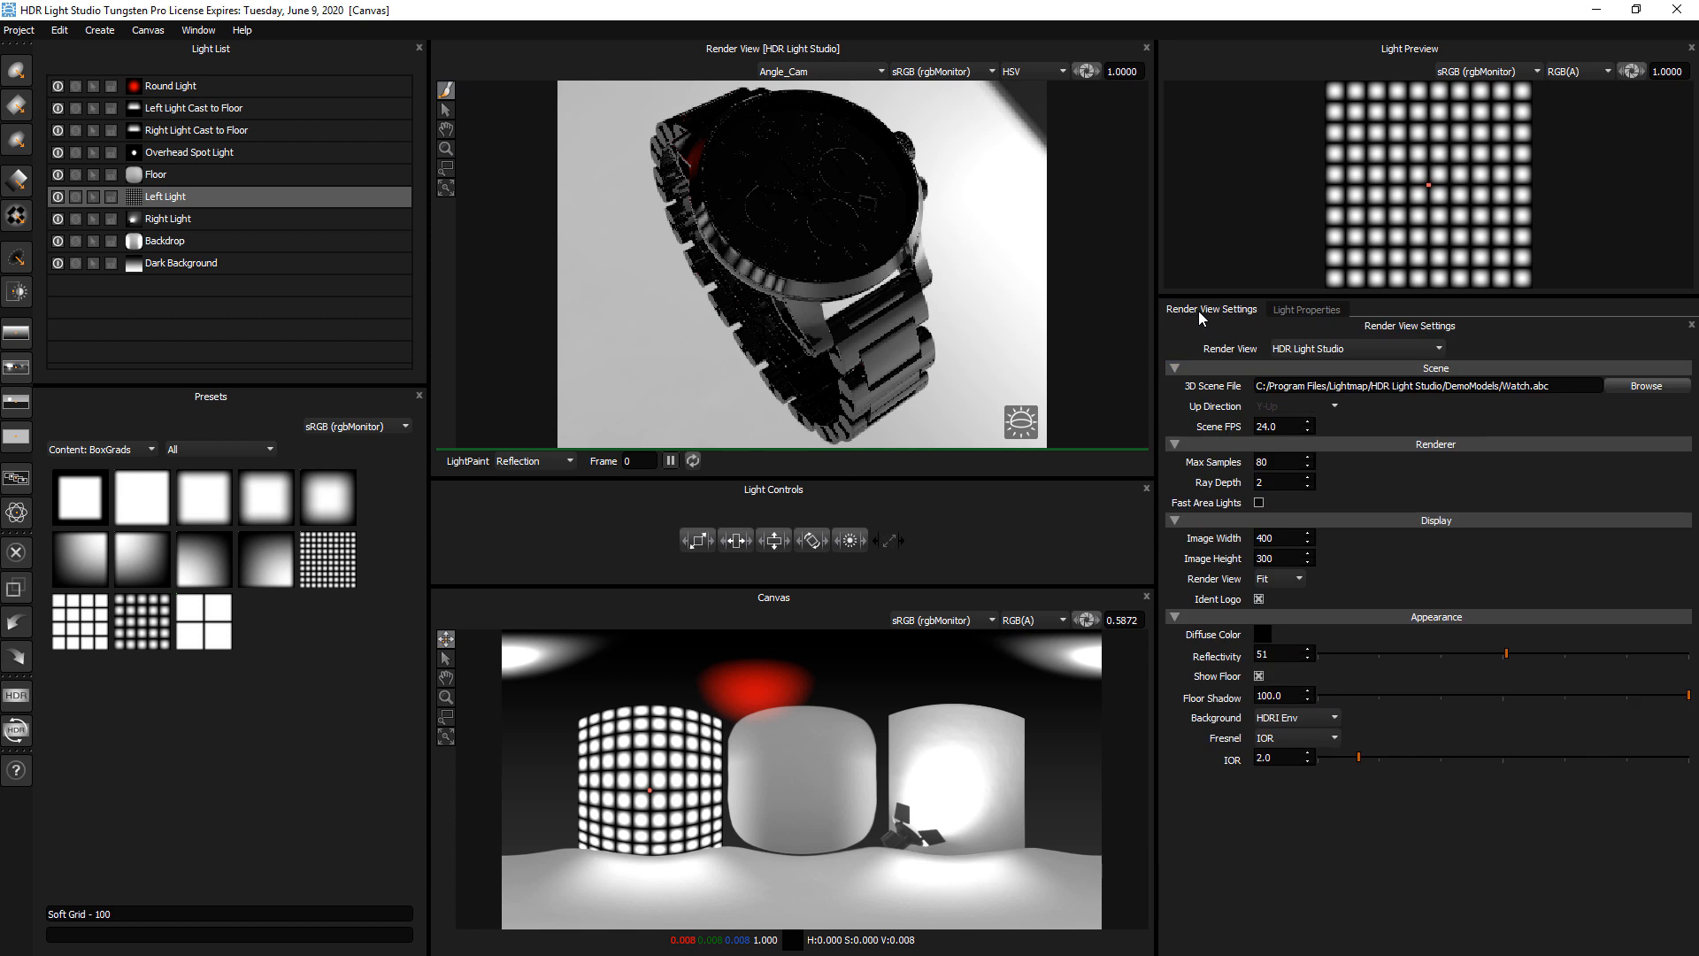
{"action": "left_click", "coordinate": [1301, 310]}
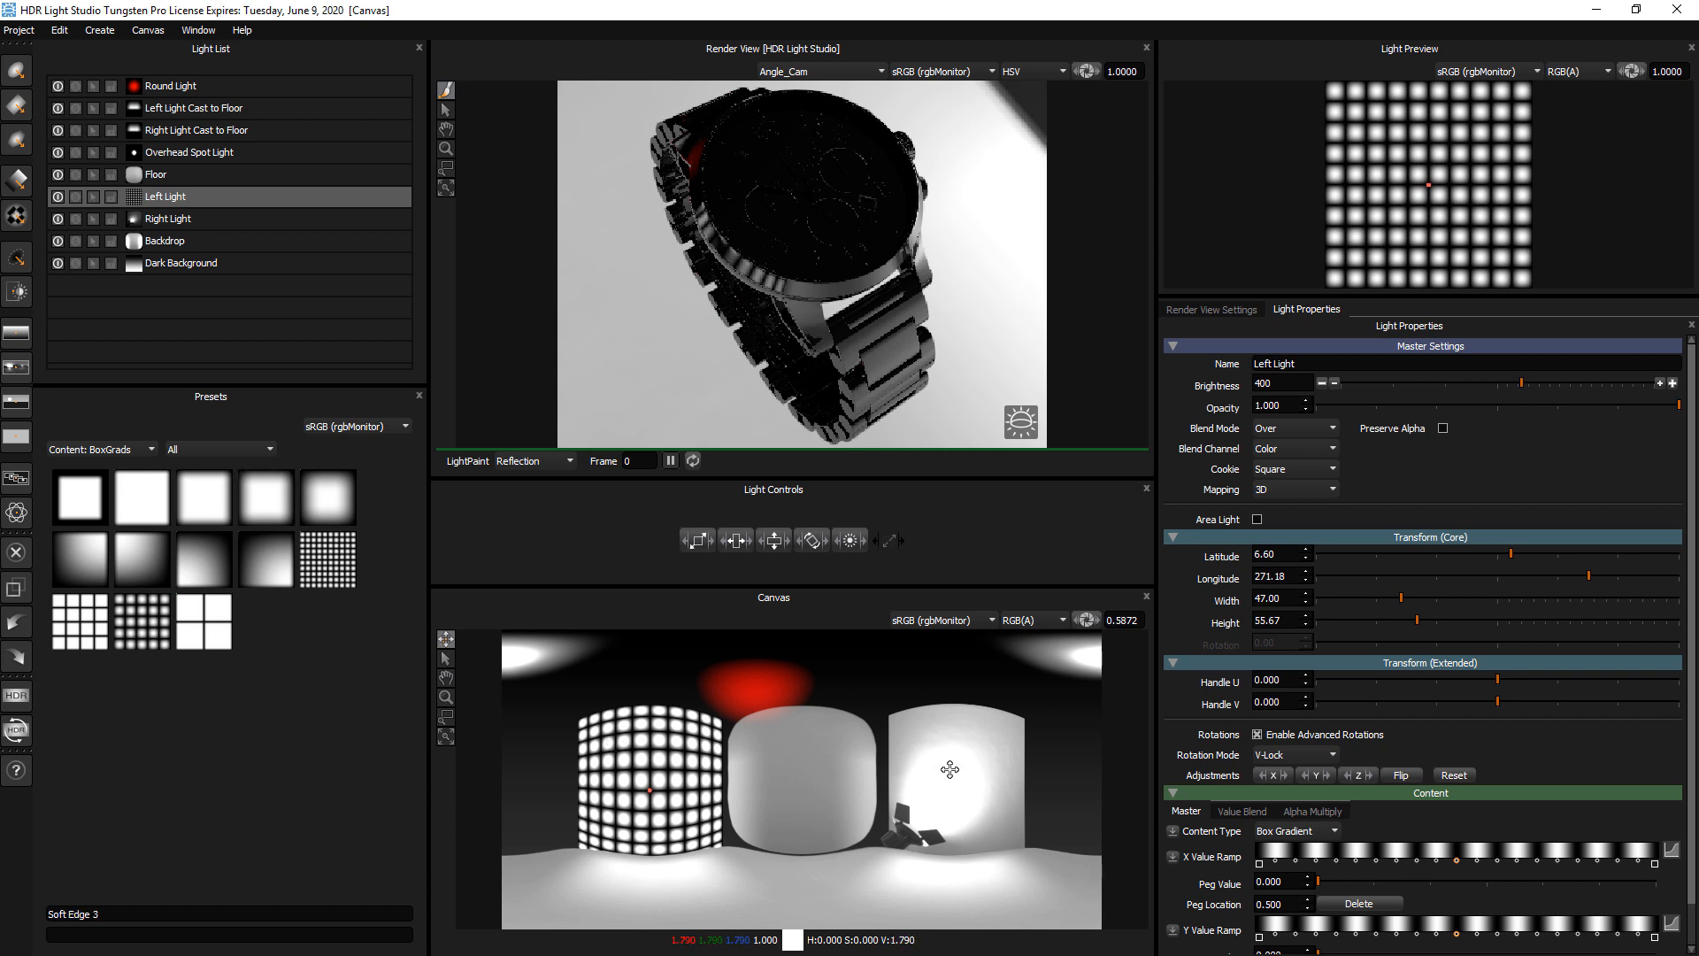
Turn the Right Light into an area light and reduce its Smart Dolly to about 7
{"action": "left_click", "coordinate": [167, 220]}
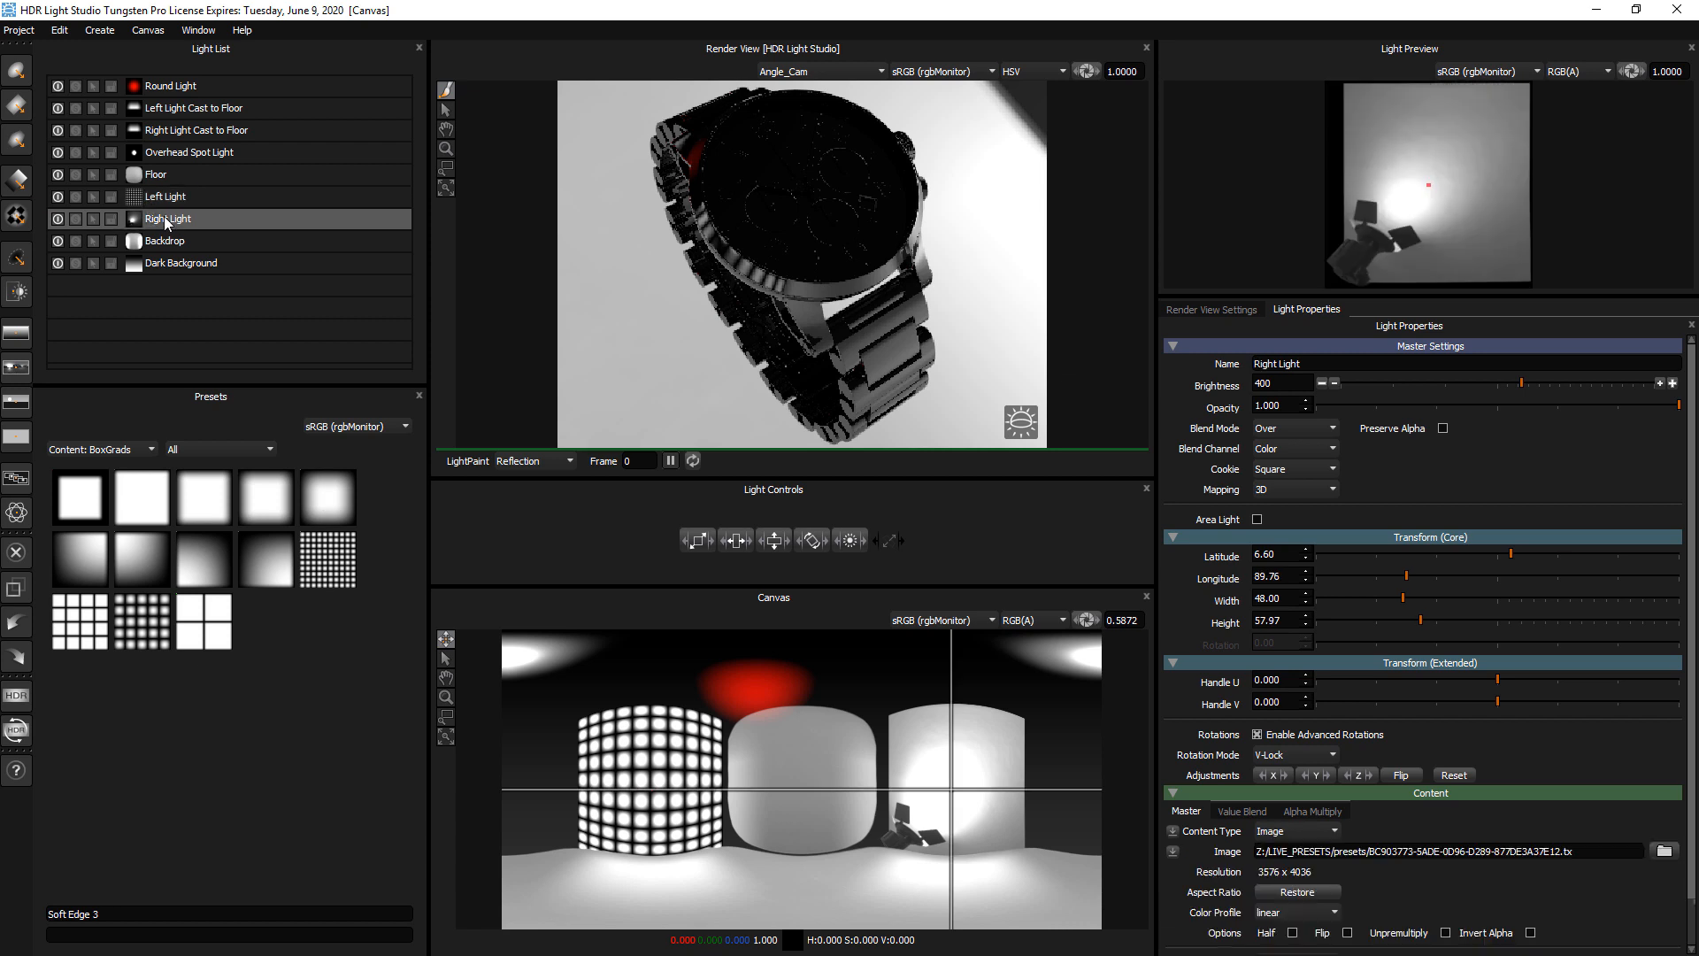
{"action": "left_click", "coordinate": [1257, 521]}
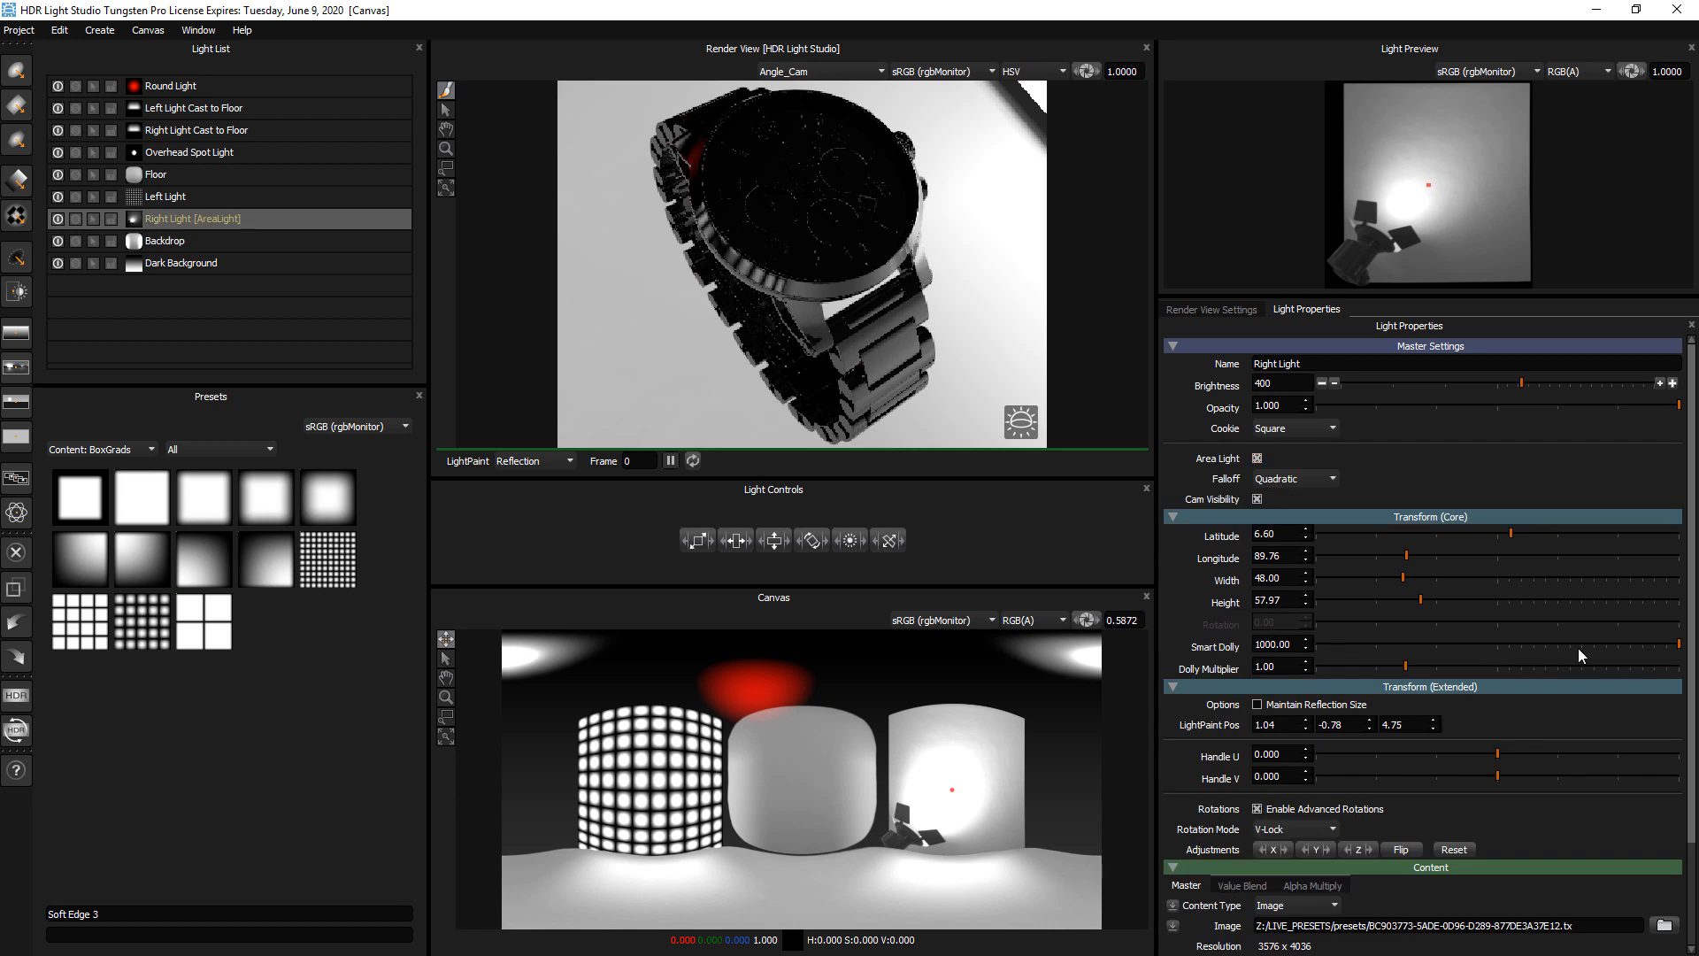
{"action": "left_click_drag", "start_coordinate": [1511, 645], "coordinate": [1342, 639]}
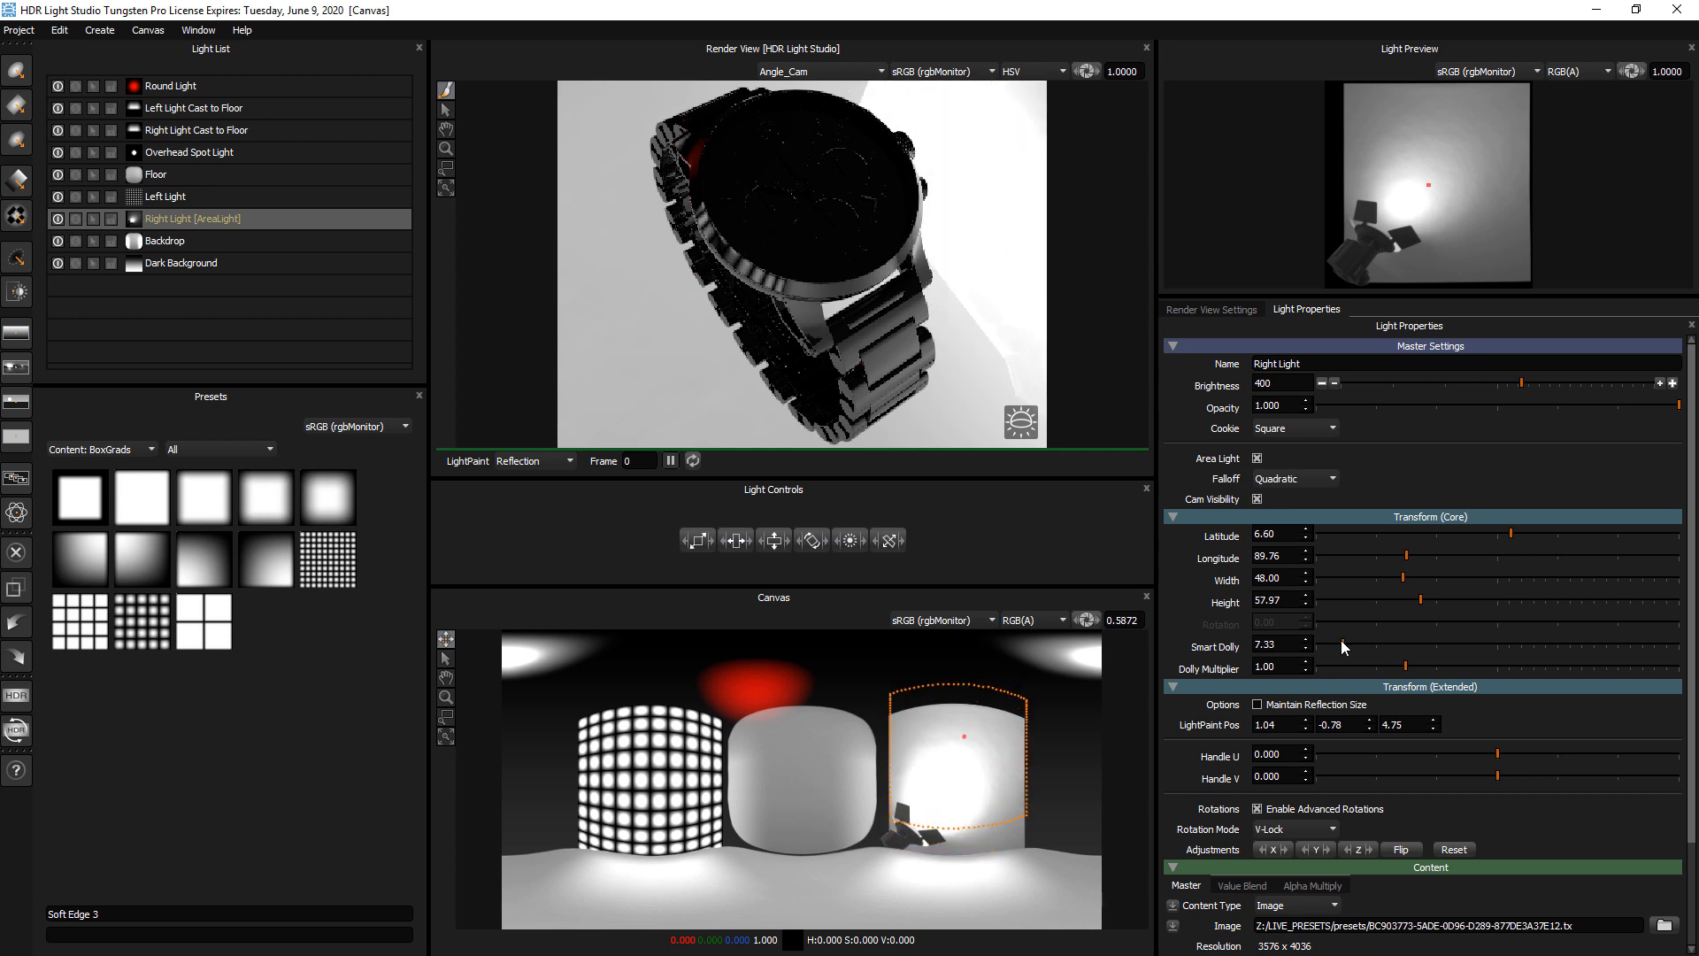
Solo the Right Light and LightPaint it onto several spots of the watch, ending at about latitude -26, longitude 268
{"action": "left_click", "coordinate": [75, 218]}
{"action": "left_click", "coordinate": [896, 259]}
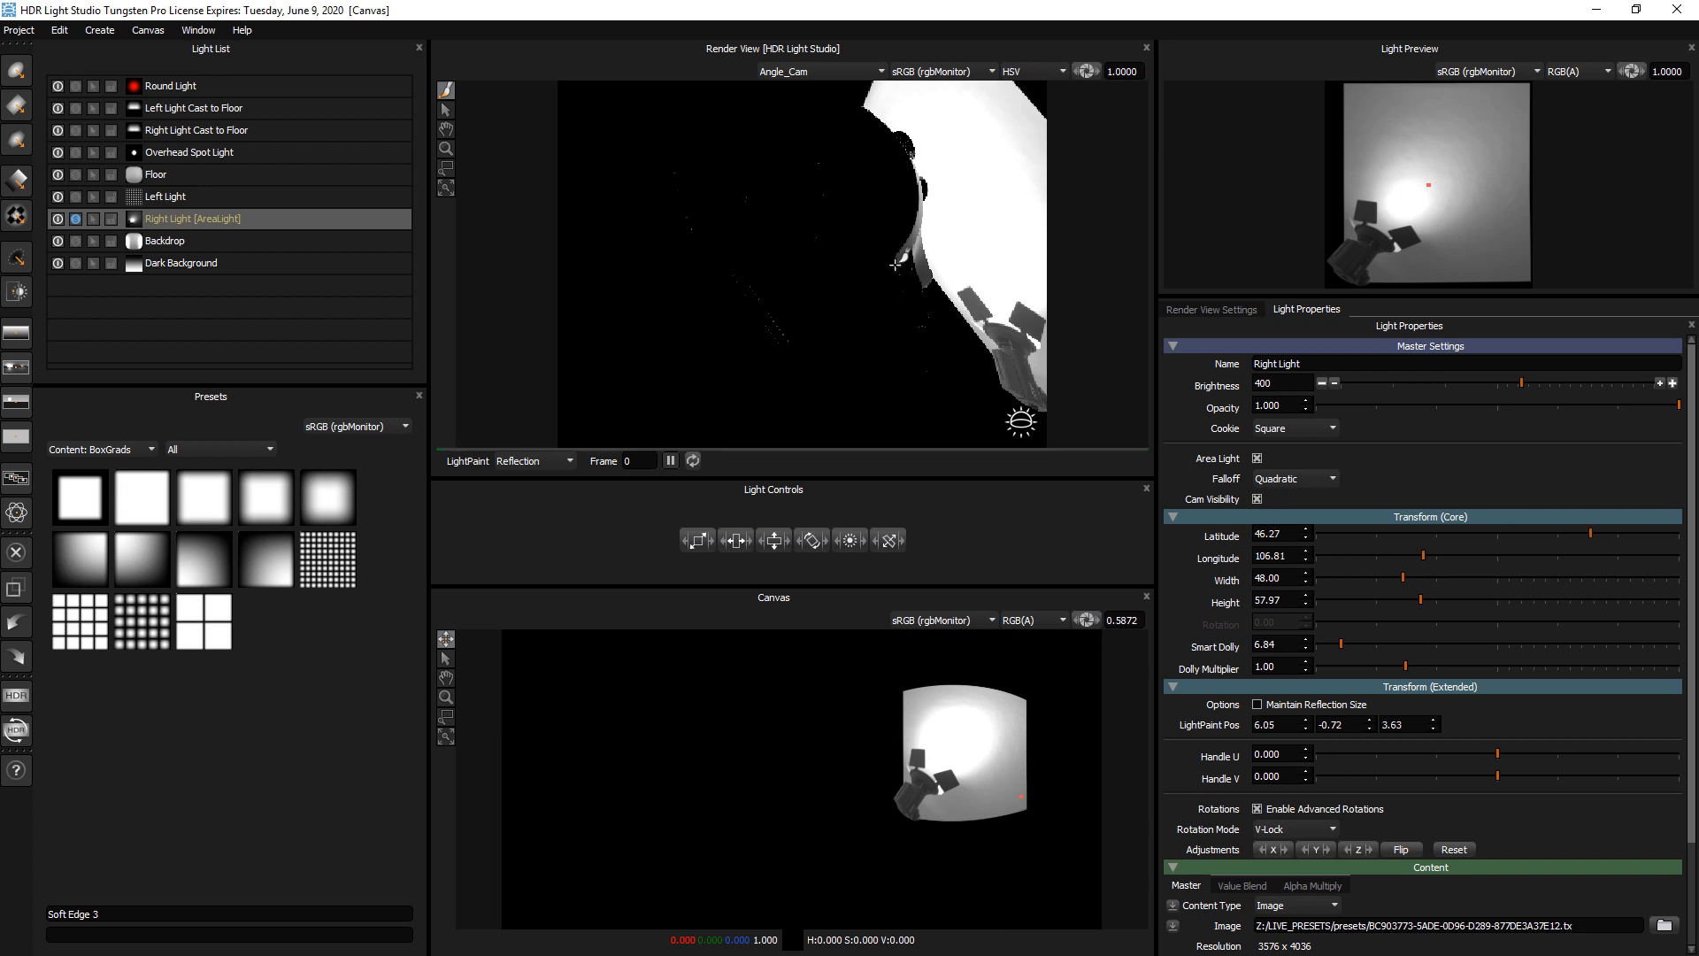
{"action": "left_click", "coordinate": [176, 239]}
{"action": "left_click", "coordinate": [177, 221]}
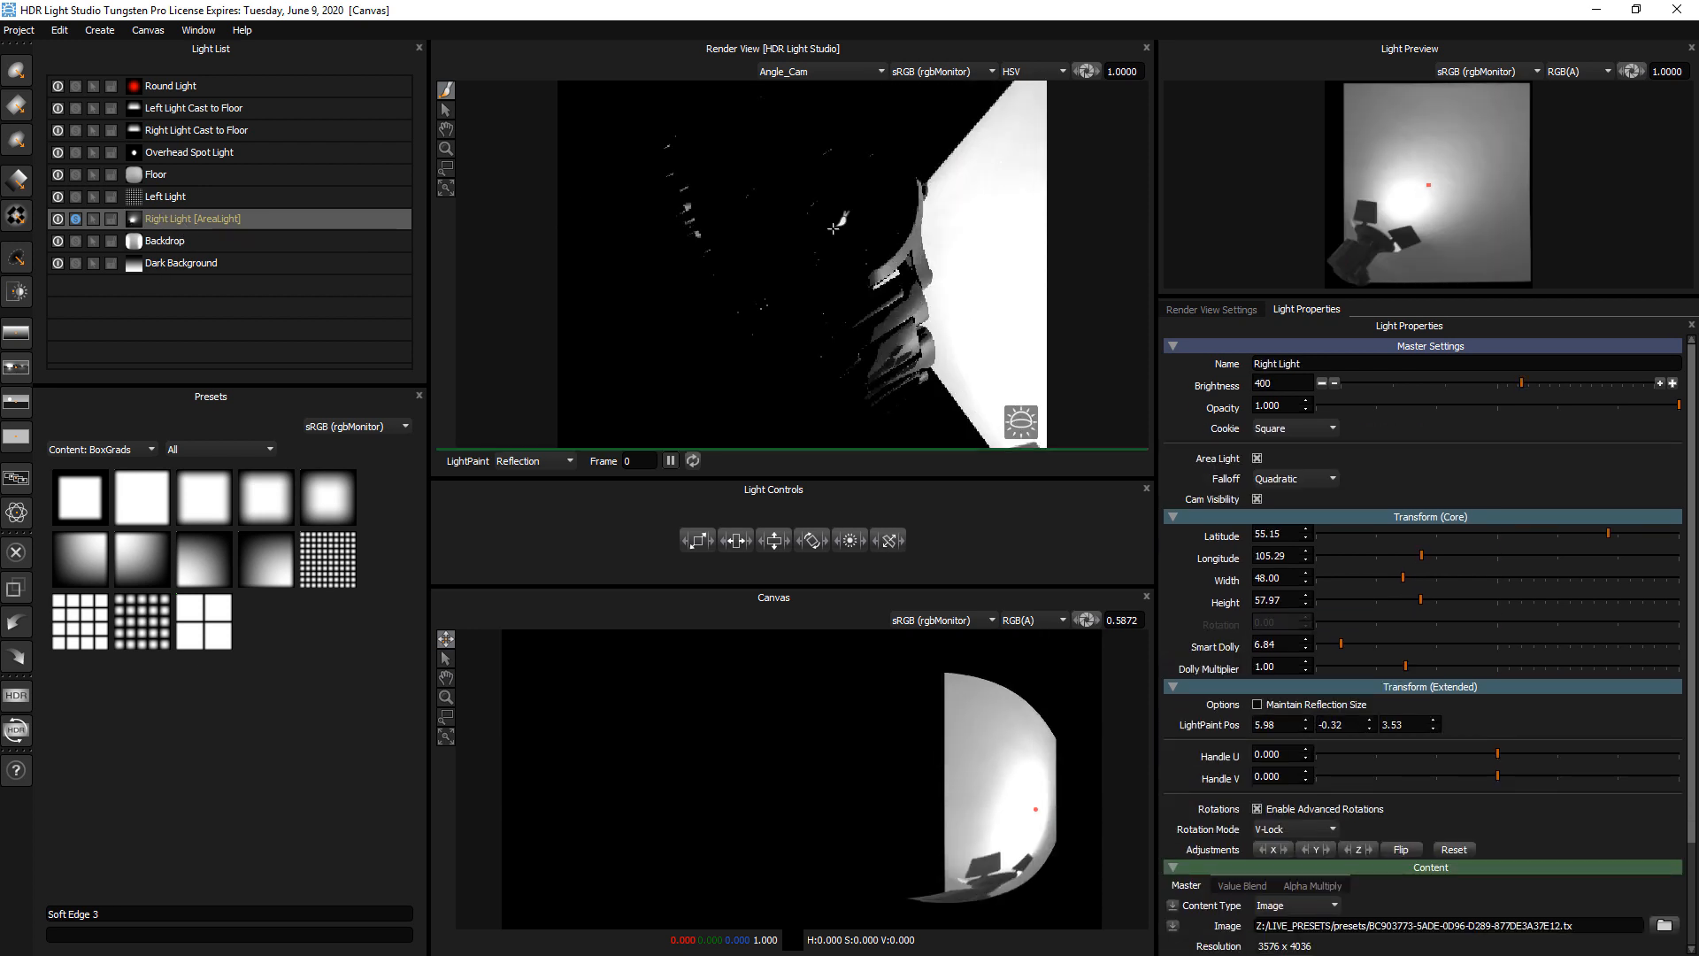
{"action": "left_click", "coordinate": [833, 228]}
{"action": "left_click", "coordinate": [708, 223]}
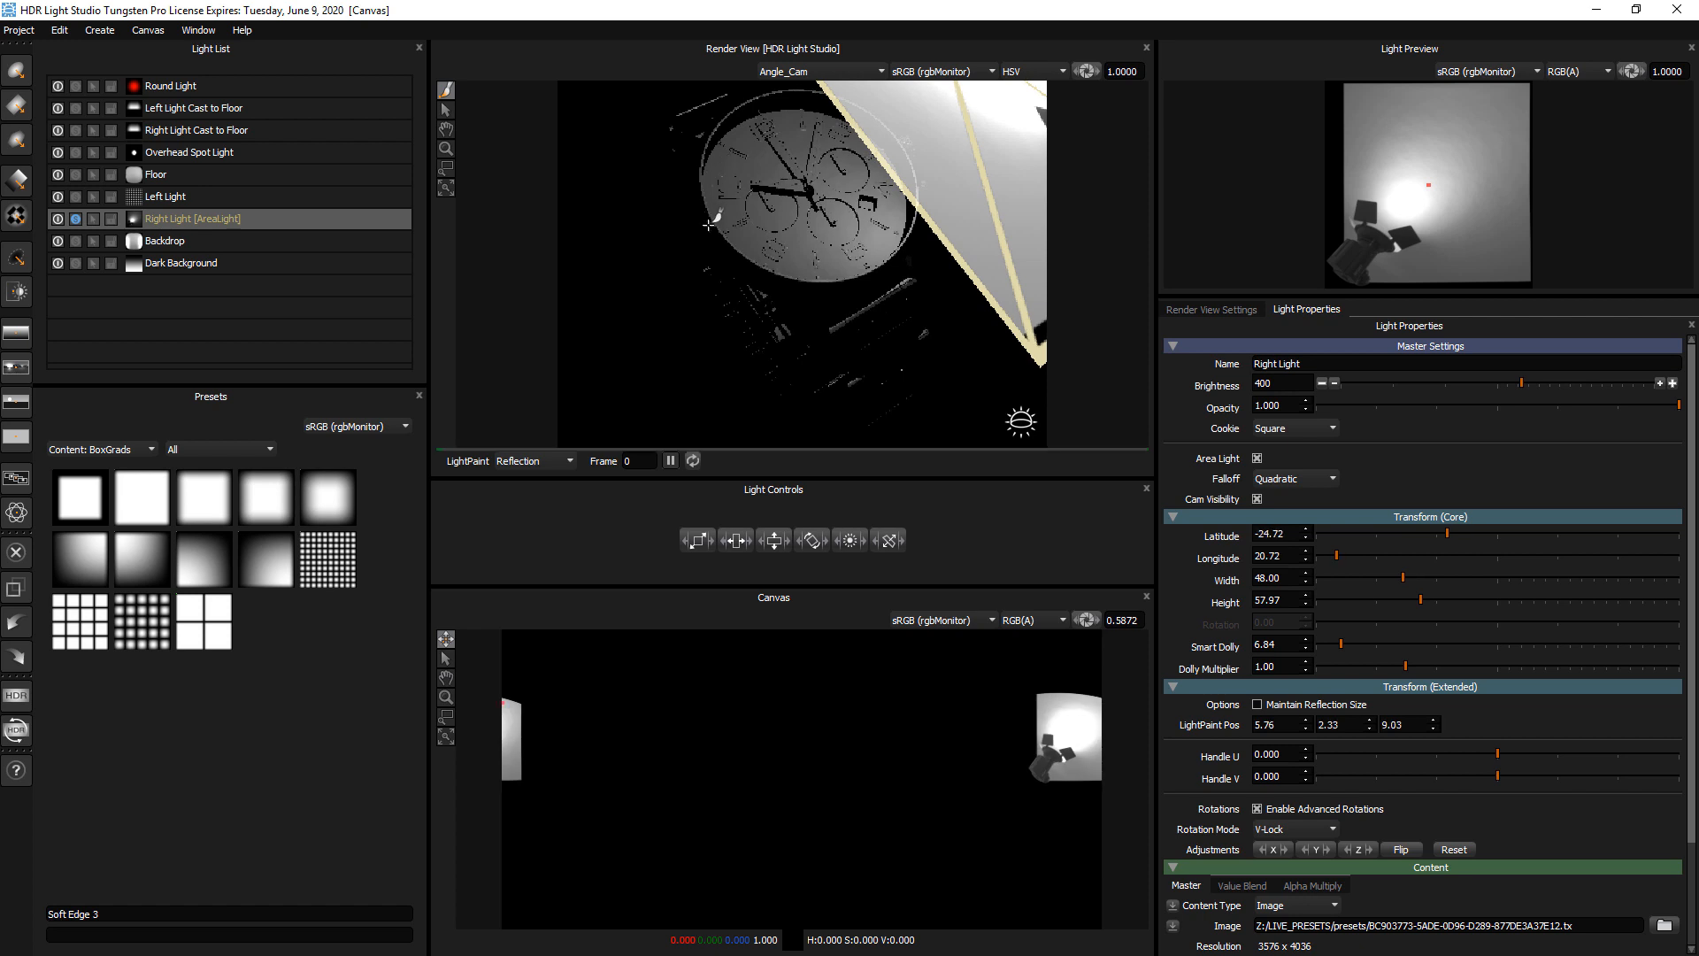
{"action": "left_click", "coordinate": [710, 225]}
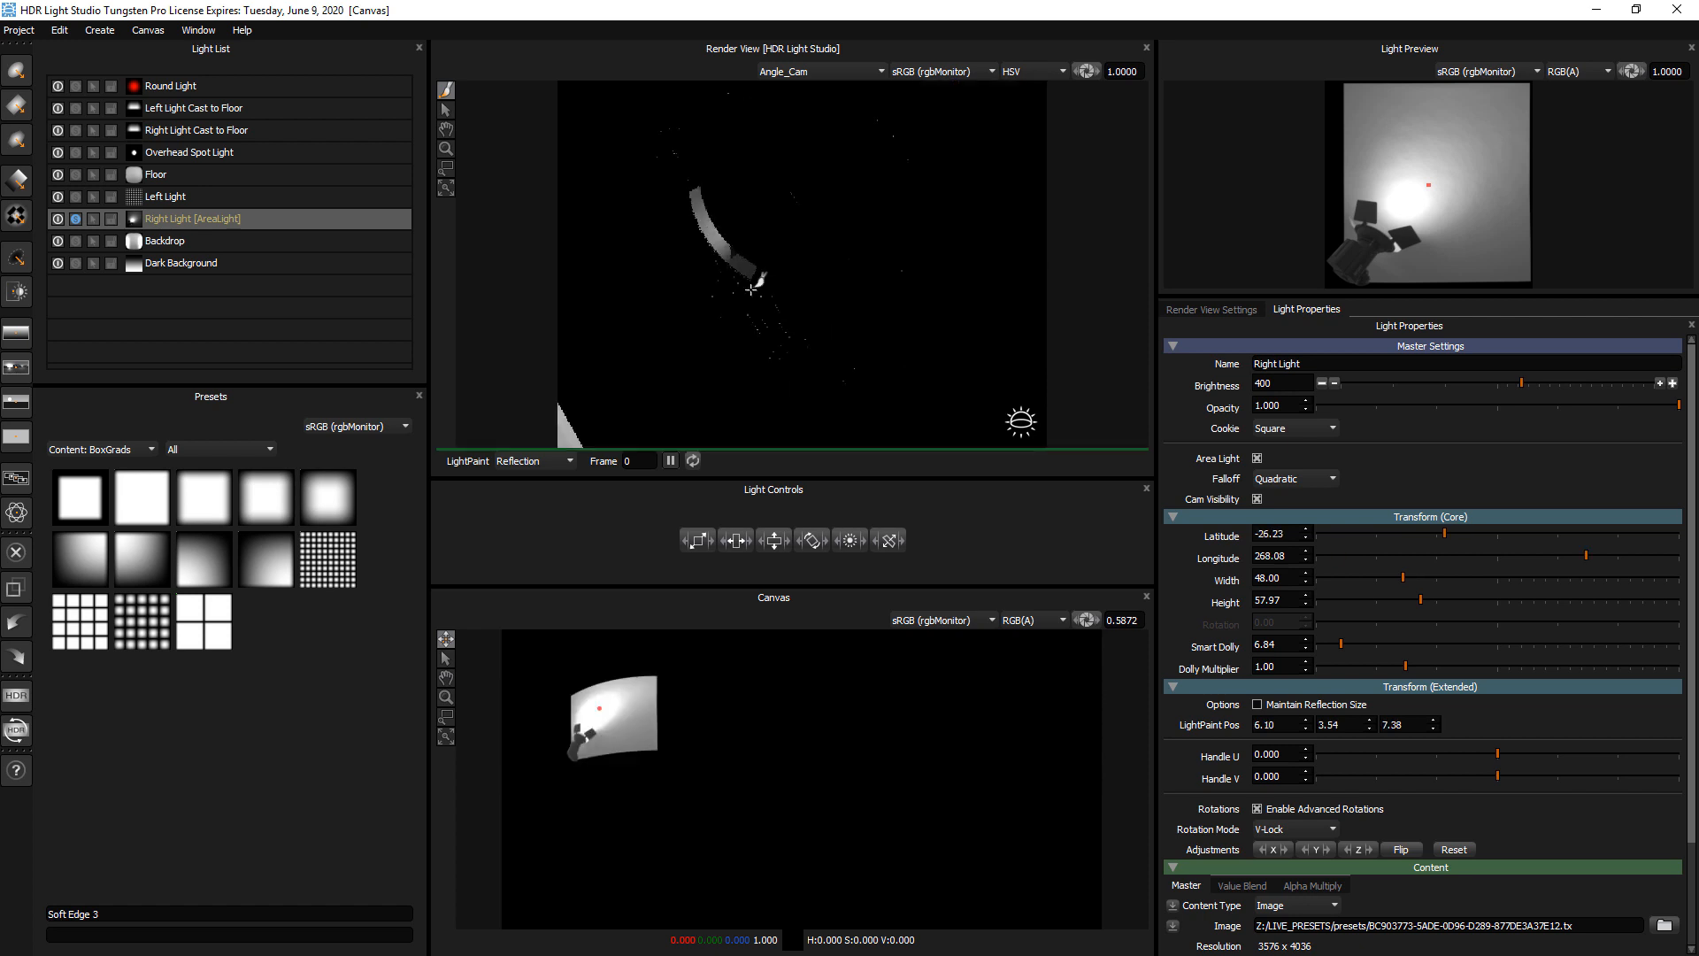
Reduce the Right Light's Smart Dolly to about 2.45 and LightPaint it onto the watch face at about latitude -14, longitude 21
{"action": "left_click", "coordinate": [1328, 647]}
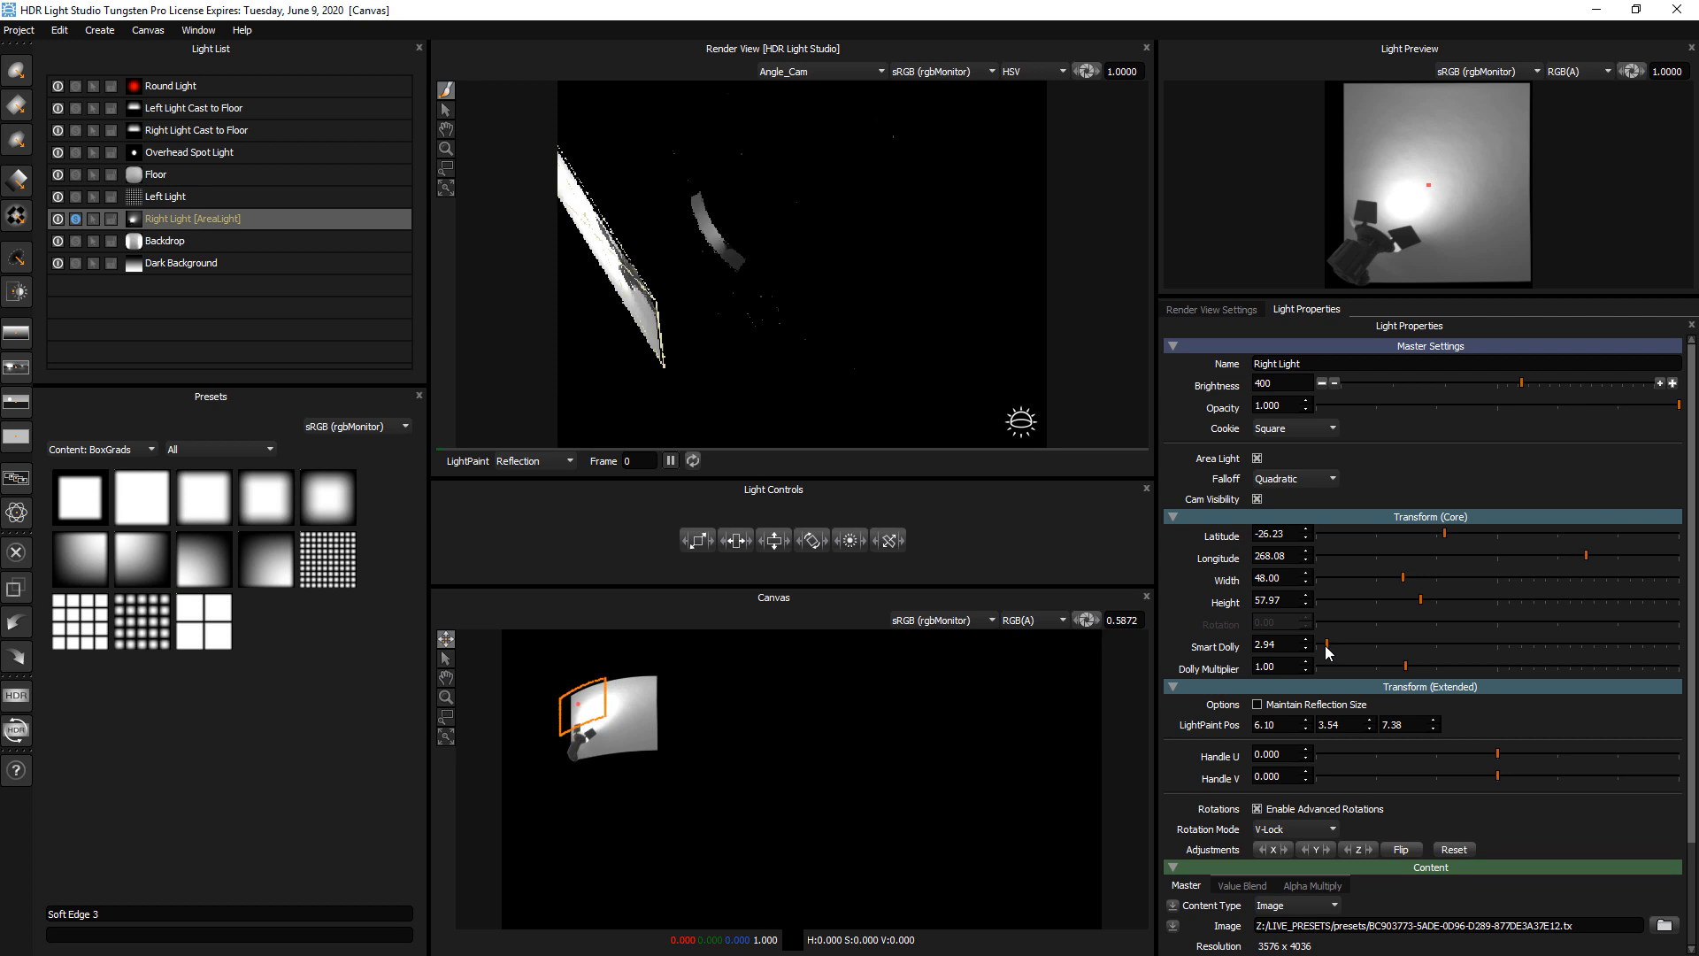
{"action": "left_click", "coordinate": [805, 292]}
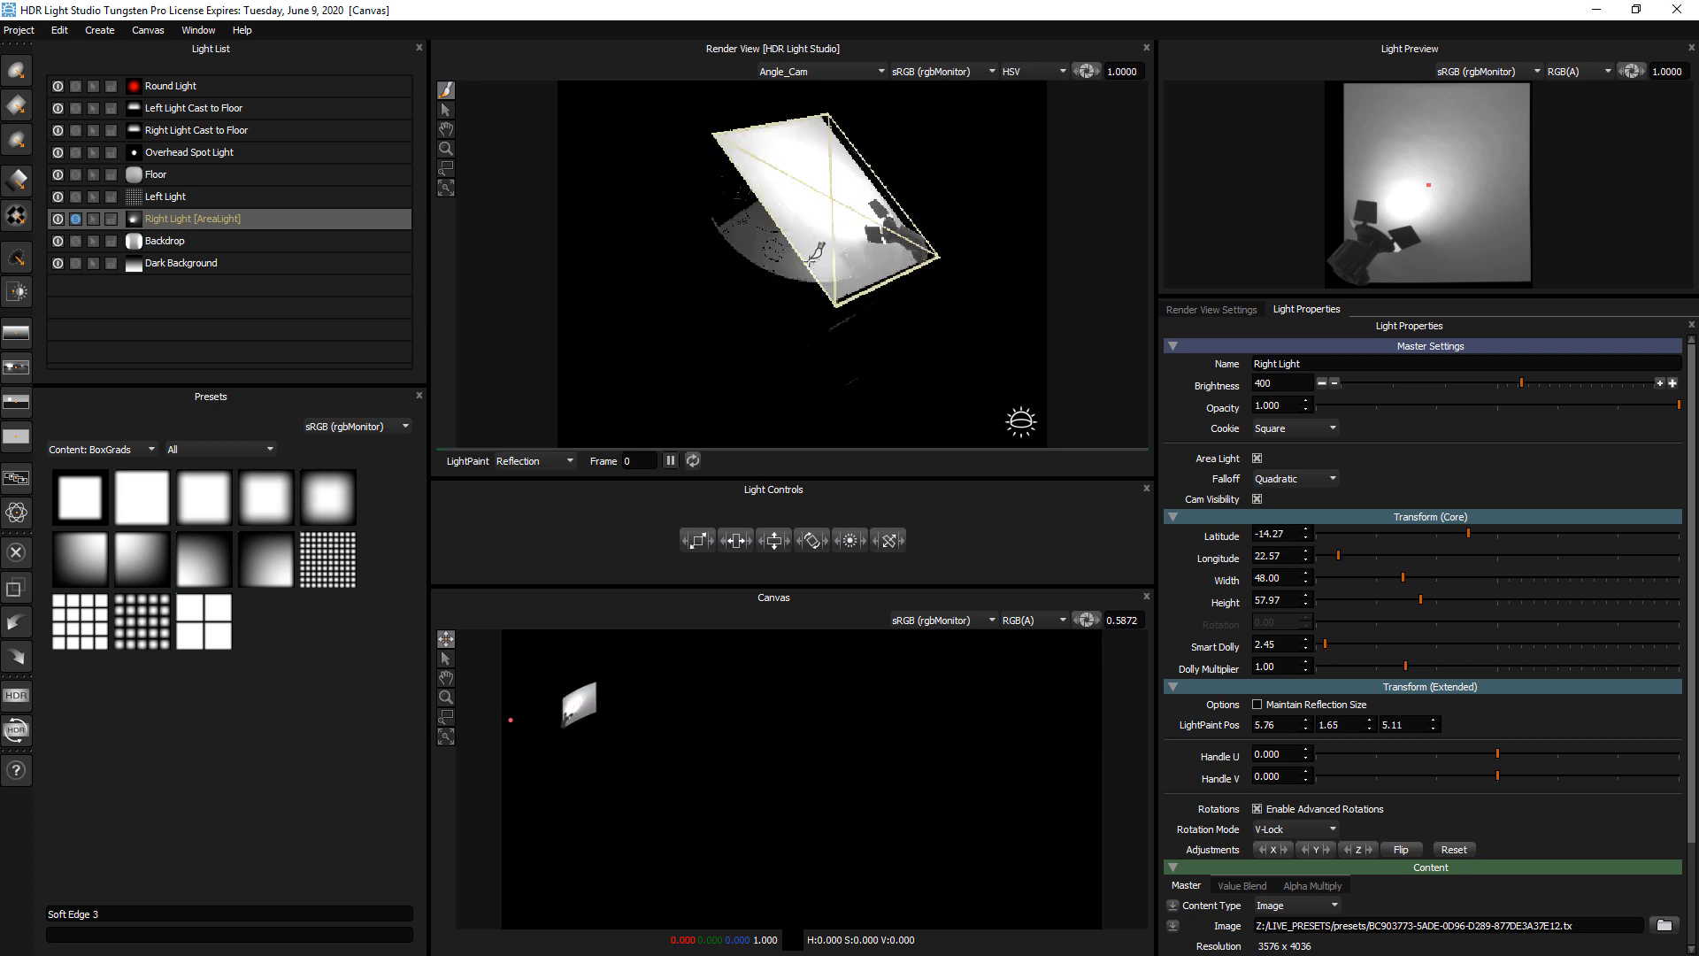
{"action": "left_click", "coordinate": [793, 270]}
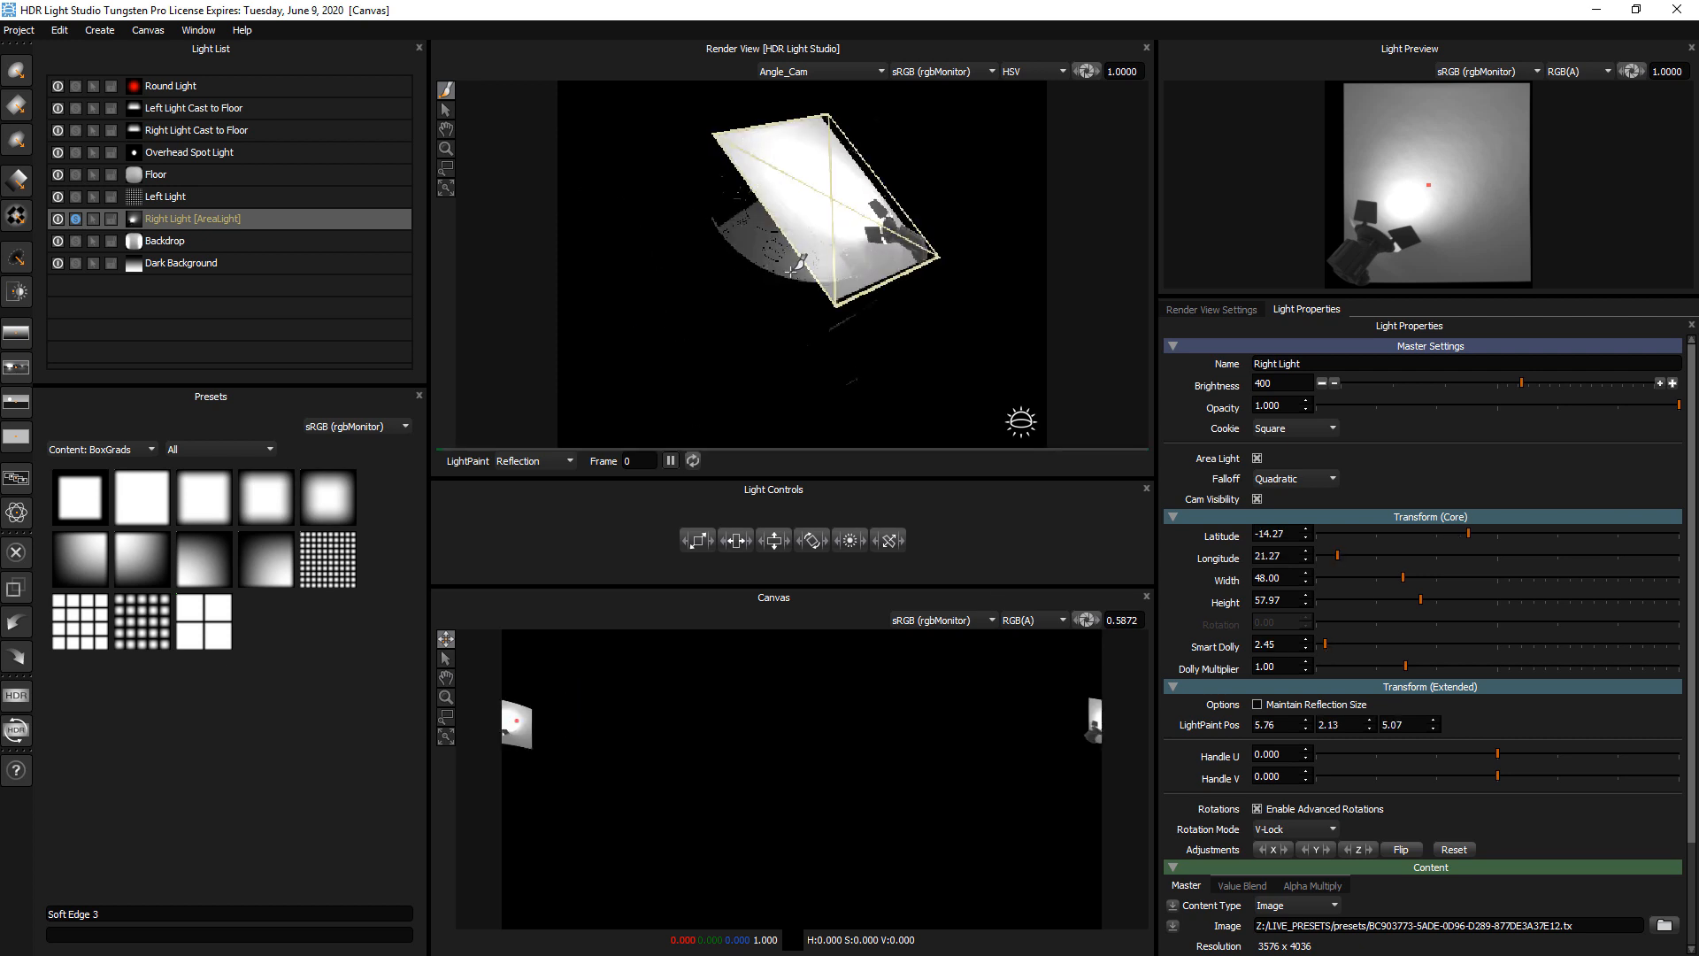
Load the Kettle demo model into the scene in place of the watch
{"action": "left_click", "coordinate": [18, 30]}
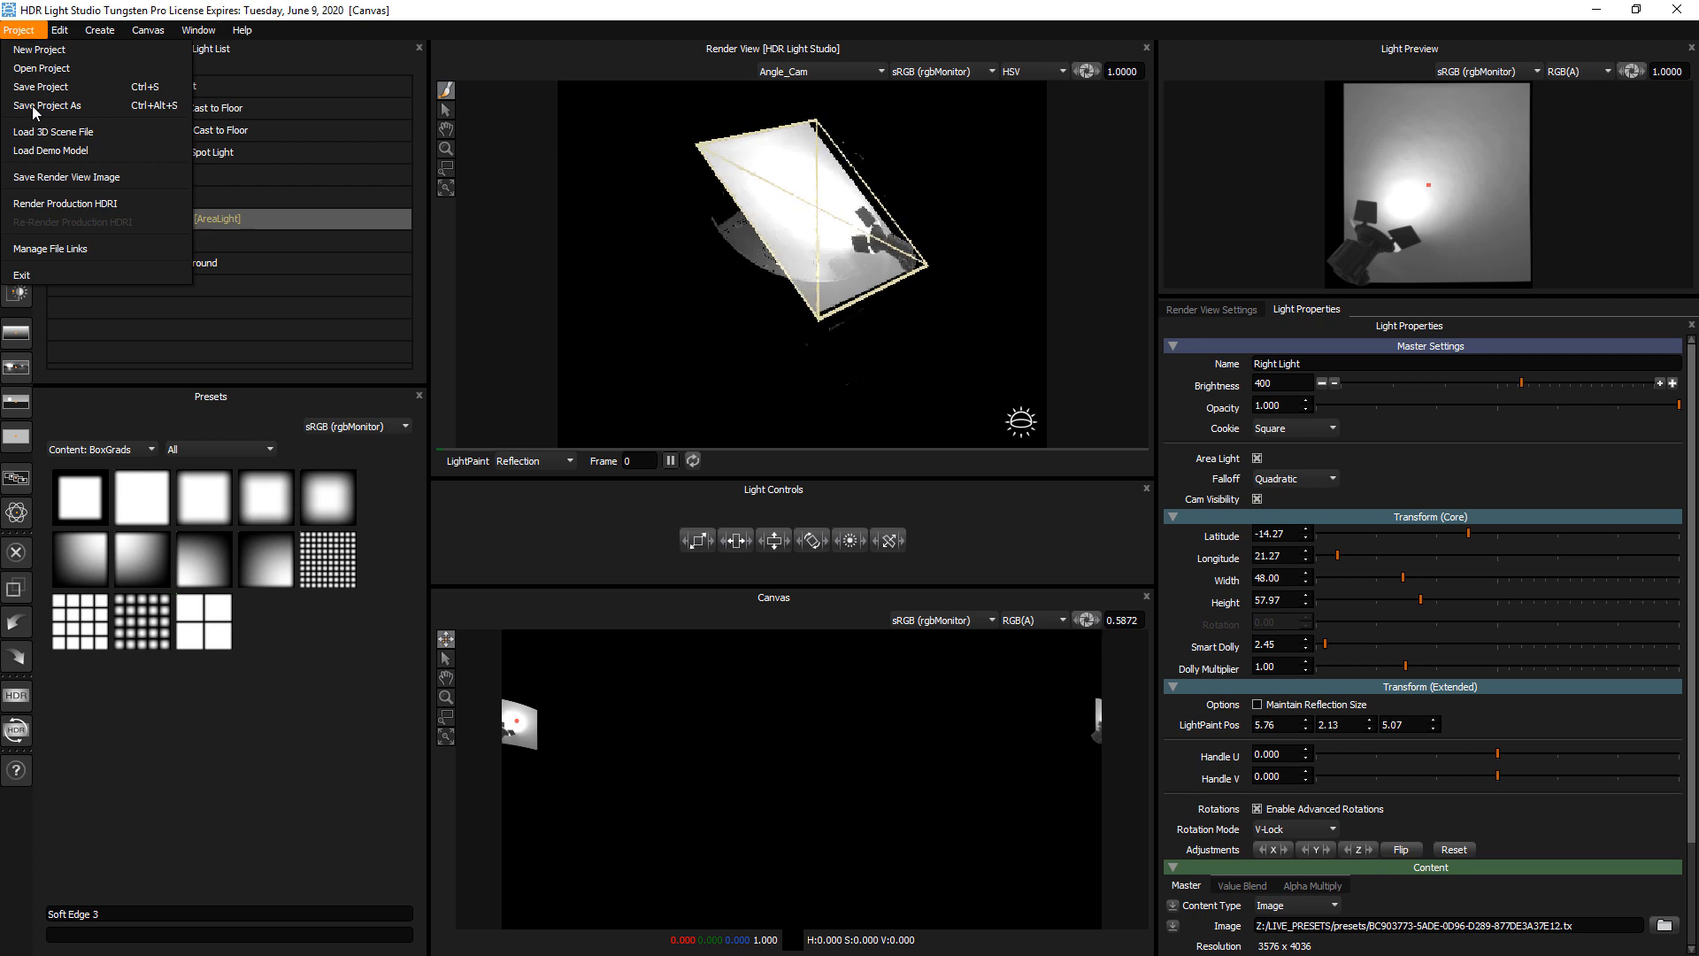
{"action": "left_click", "coordinate": [44, 152]}
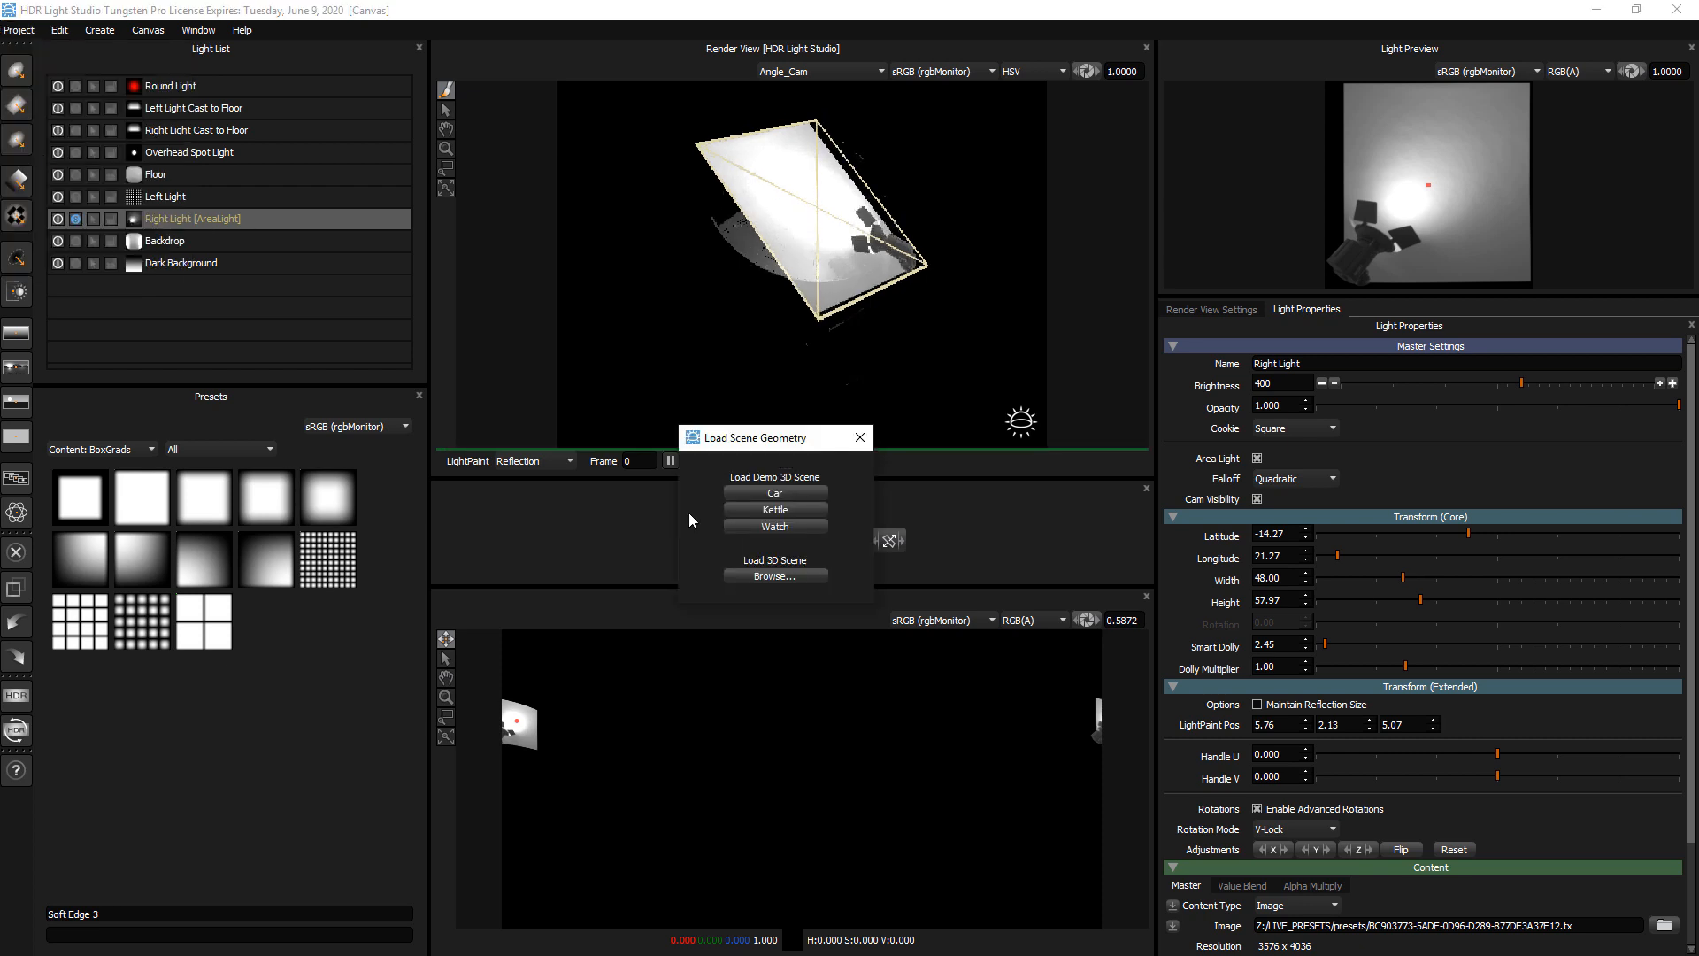
{"action": "left_click", "coordinate": [775, 510]}
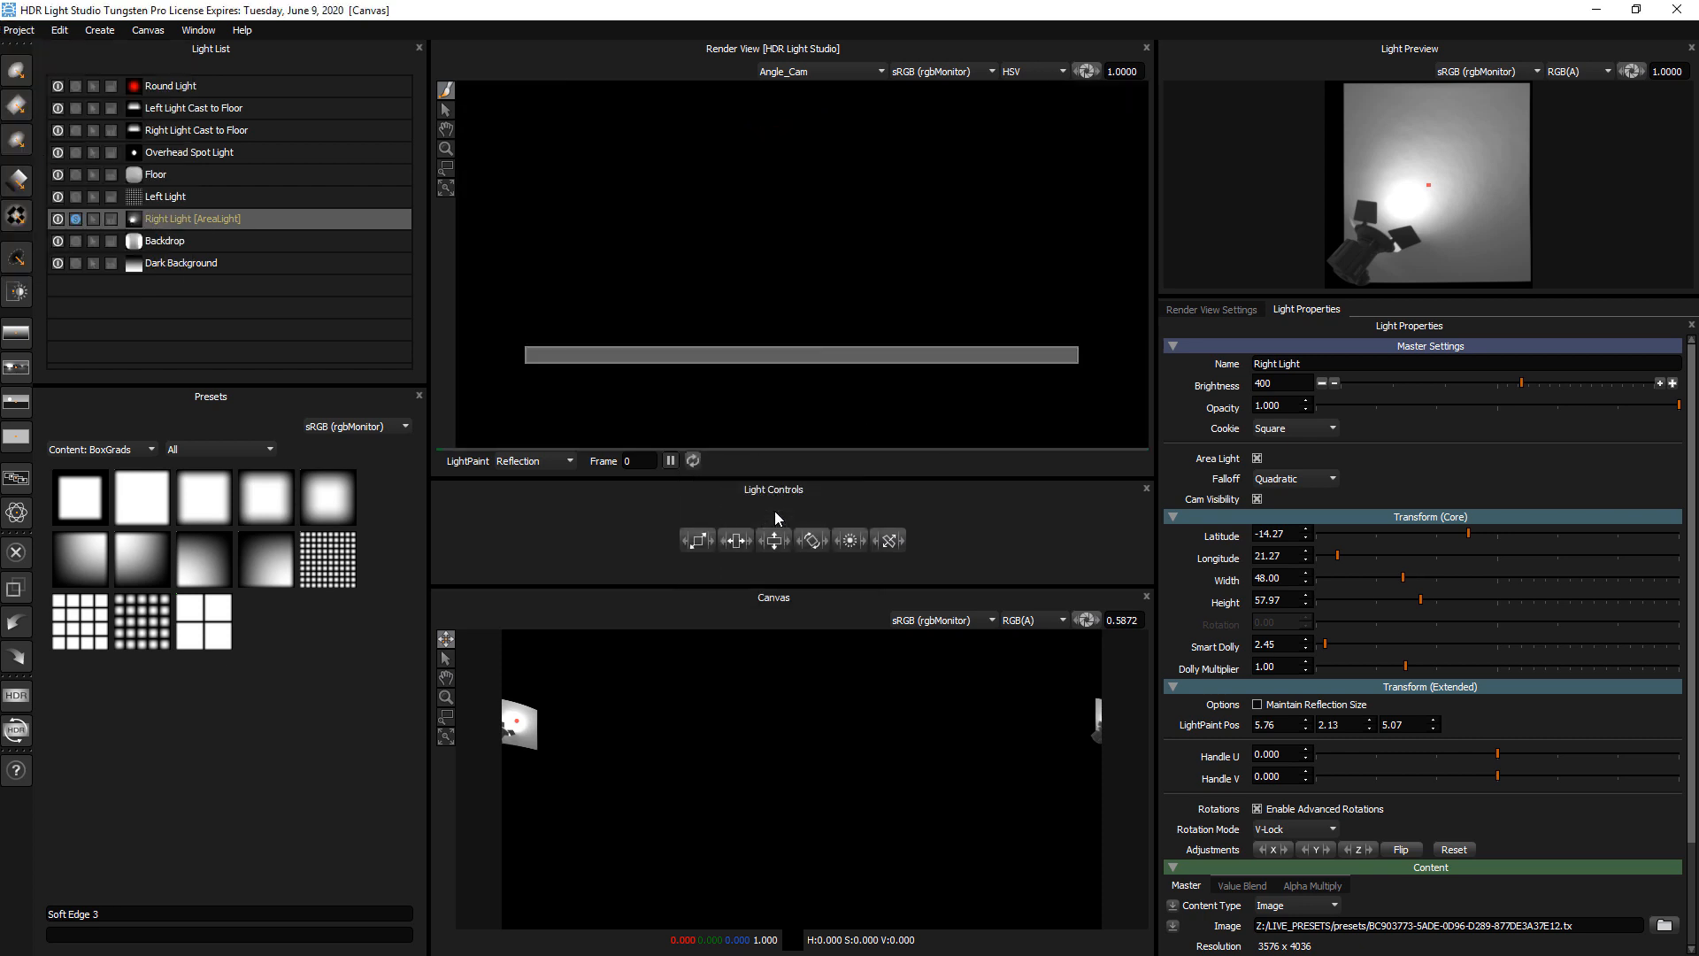
Set the kettle's diffuse color to a mid grey in the Render View Settings
{"action": "left_click", "coordinate": [1203, 309]}
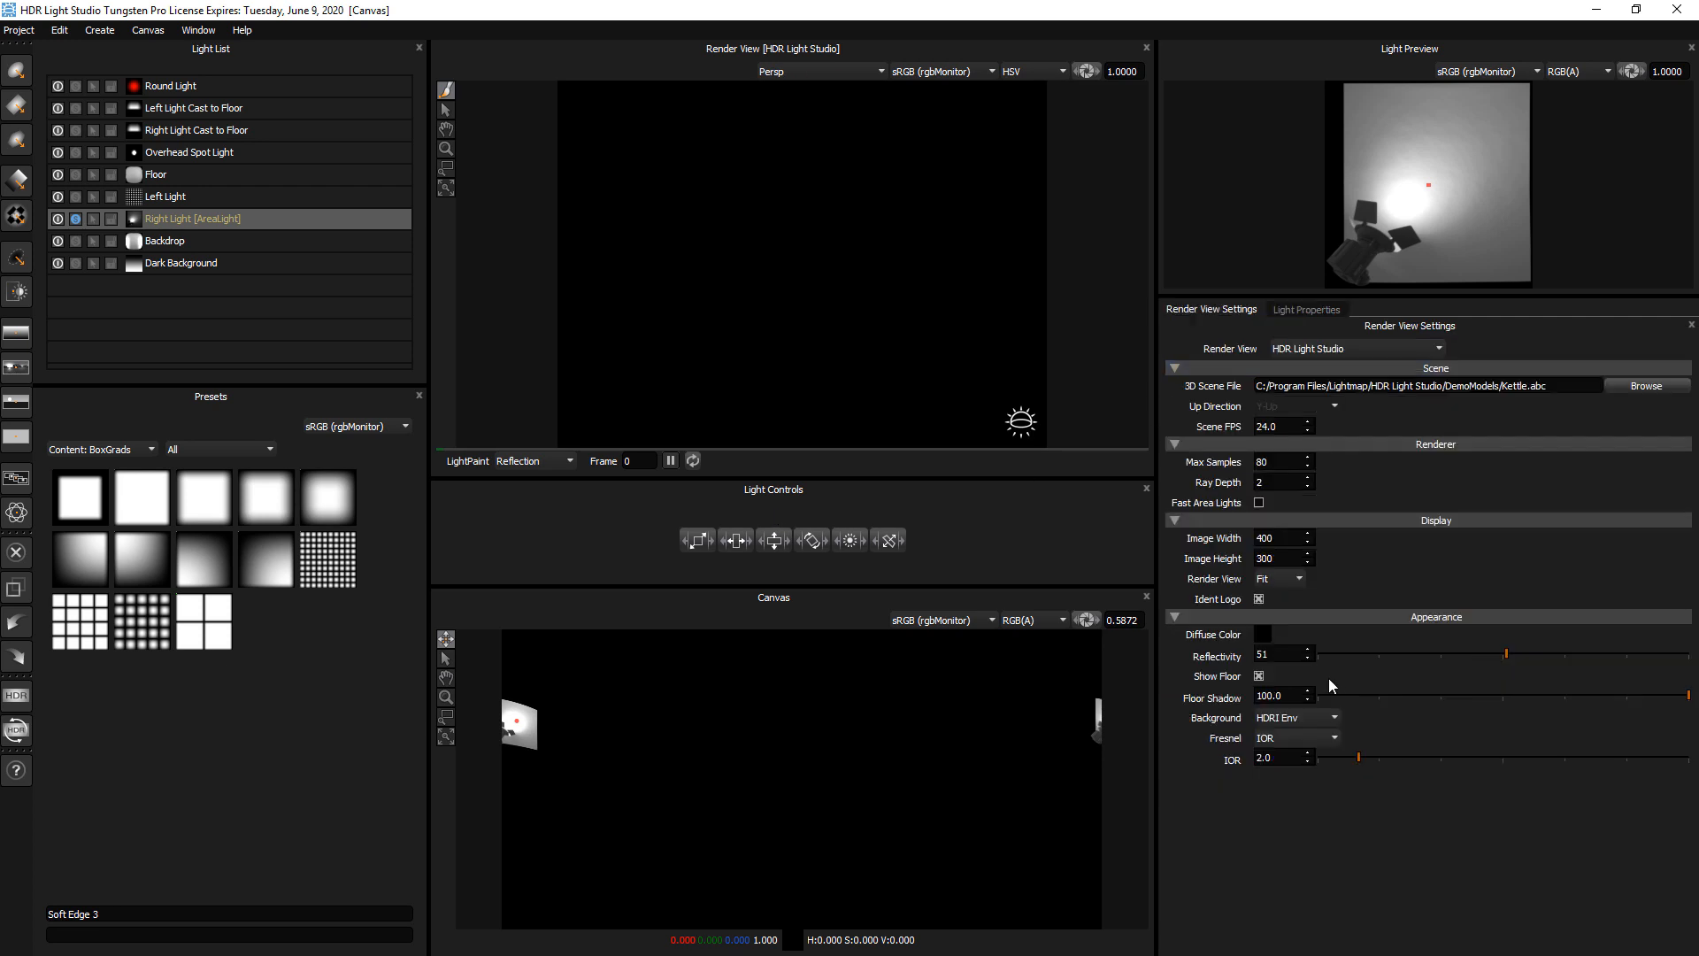
{"action": "left_click", "coordinate": [1262, 635]}
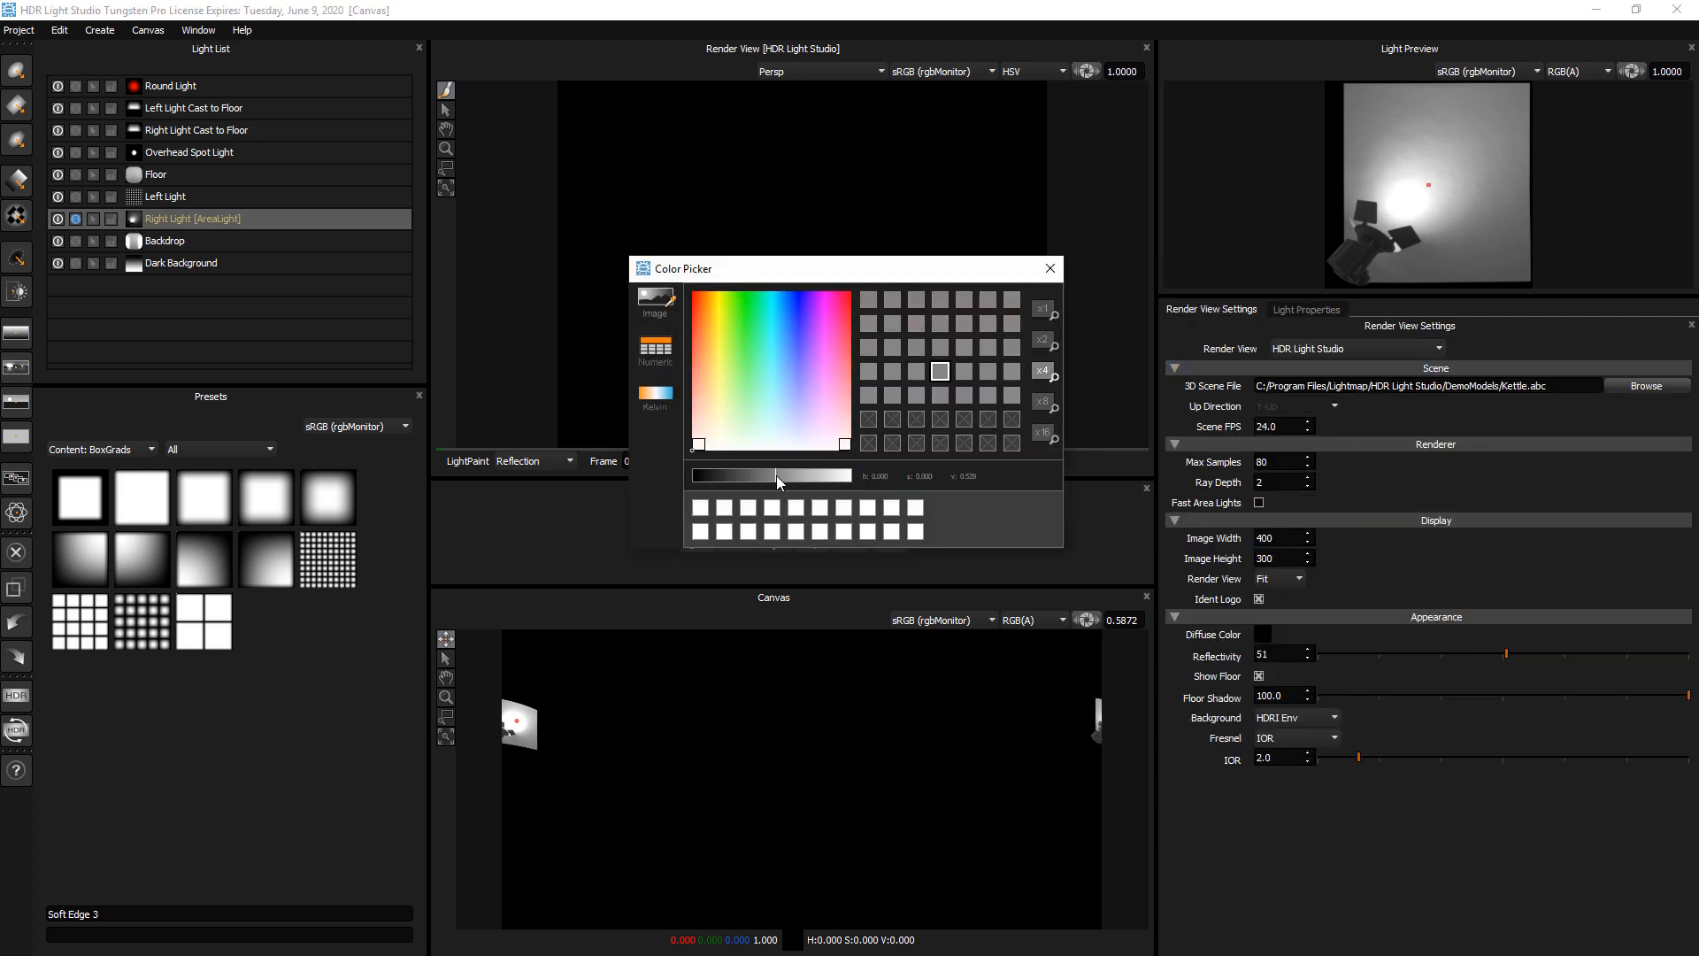
{"action": "left_click", "coordinate": [1054, 270]}
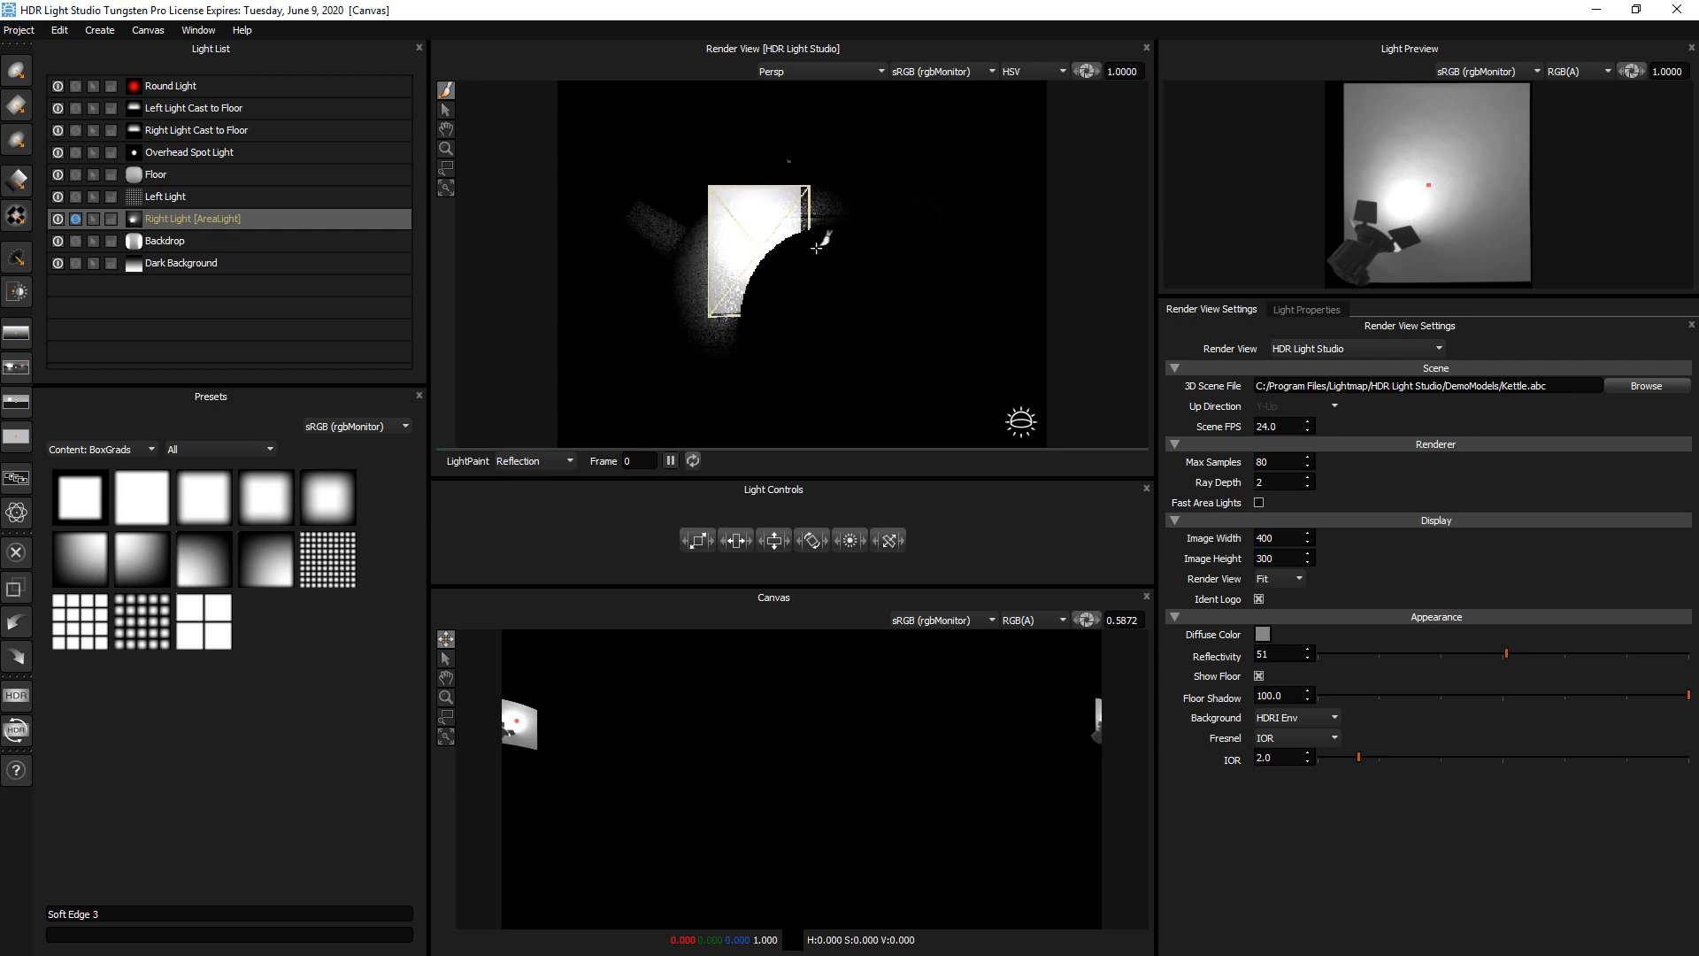
LightPaint the Right Light onto the upper part of the kettle and set its Smart Dolly to about 10
{"action": "left_click", "coordinate": [825, 201]}
{"action": "left_click", "coordinate": [827, 201]}
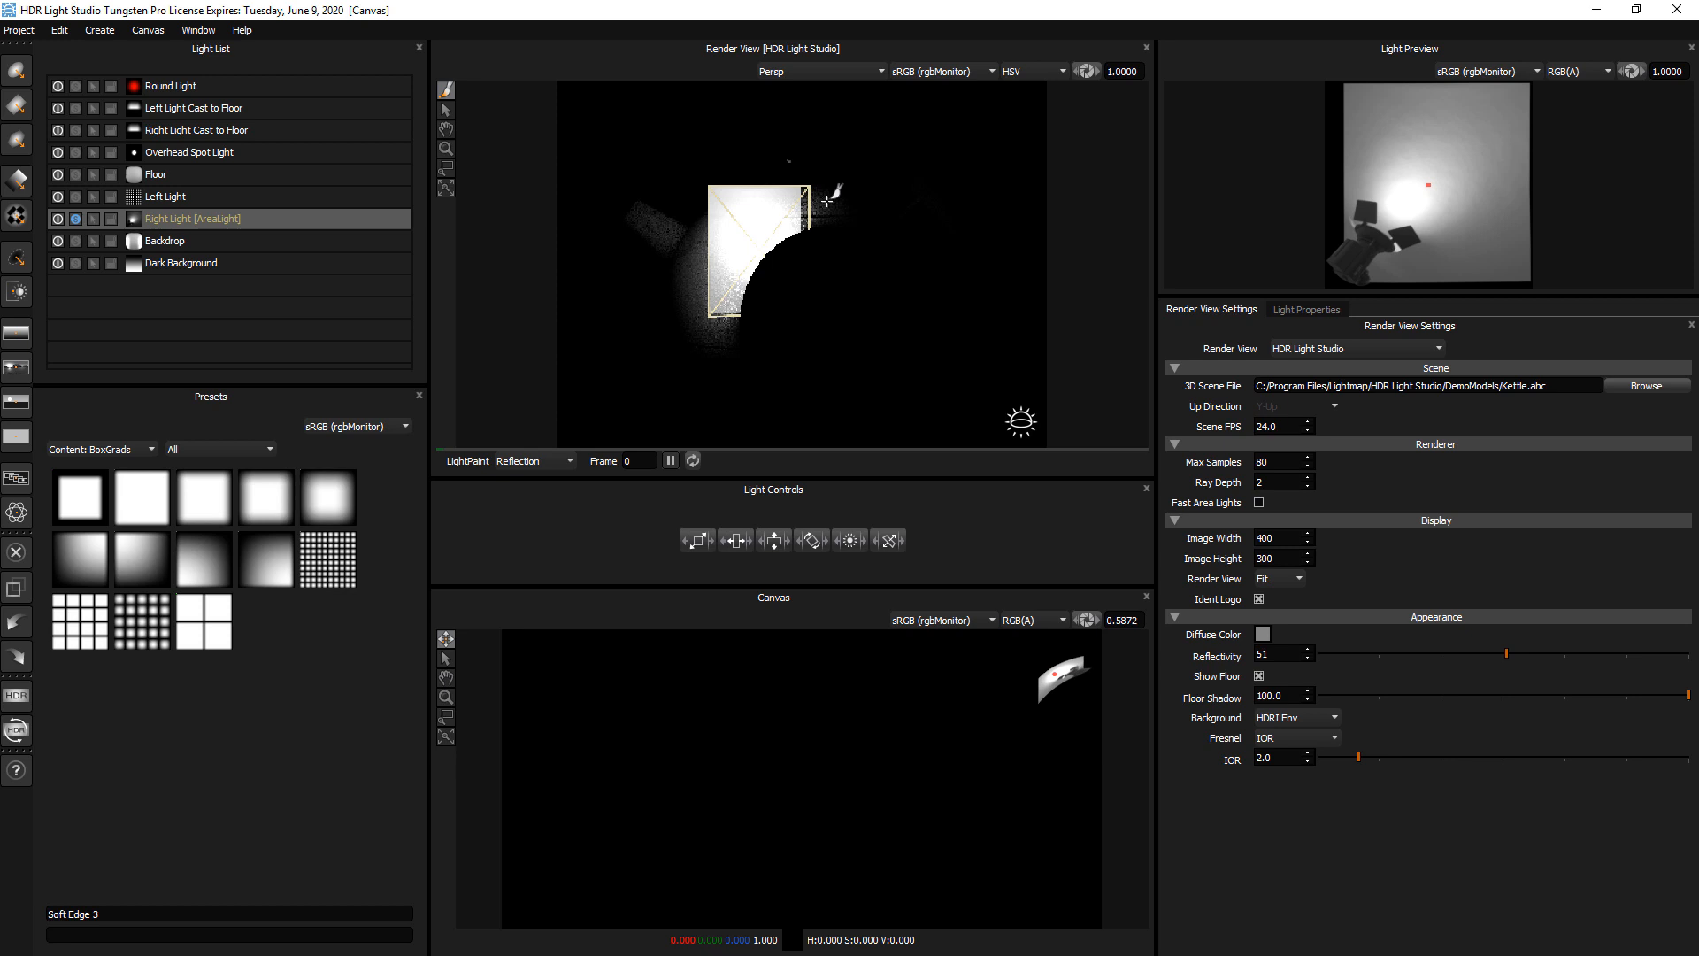
{"action": "left_click", "coordinate": [1301, 311]}
{"action": "left_click", "coordinate": [1353, 644]}
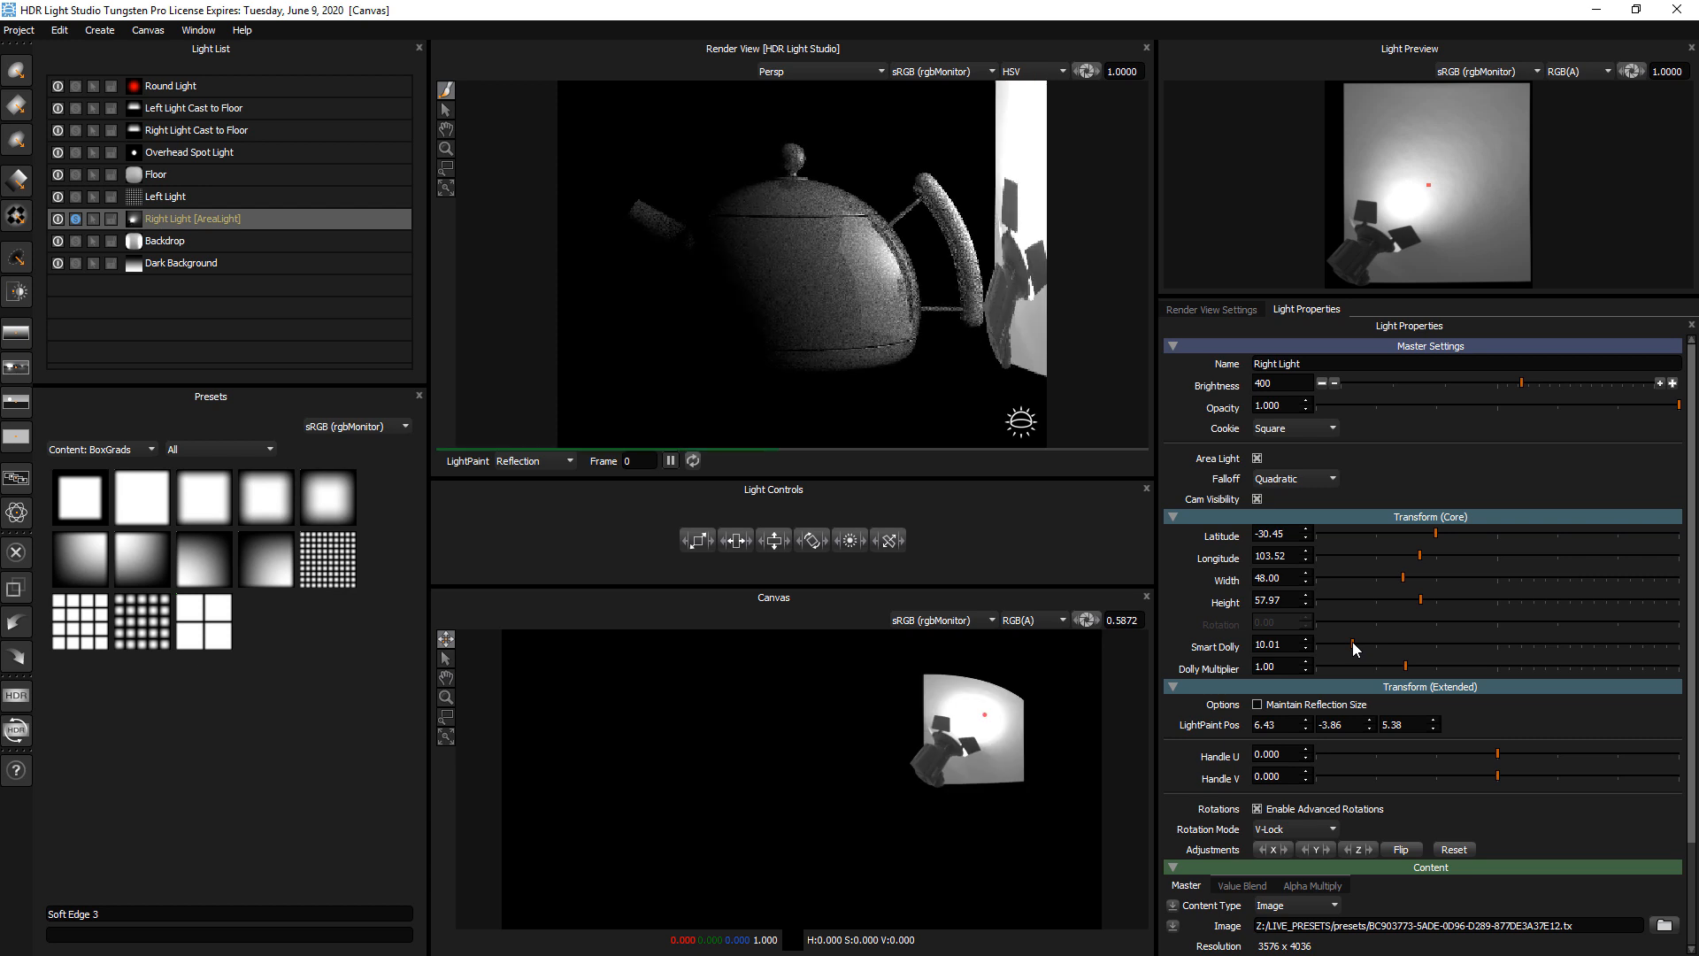
Scale the Right Light down to width 35, height 42.27 and LightPaint it across the kettle to about latitude -33, longitude 206
{"action": "left_click_drag", "start_coordinate": [695, 541], "coordinate": [623, 529]}
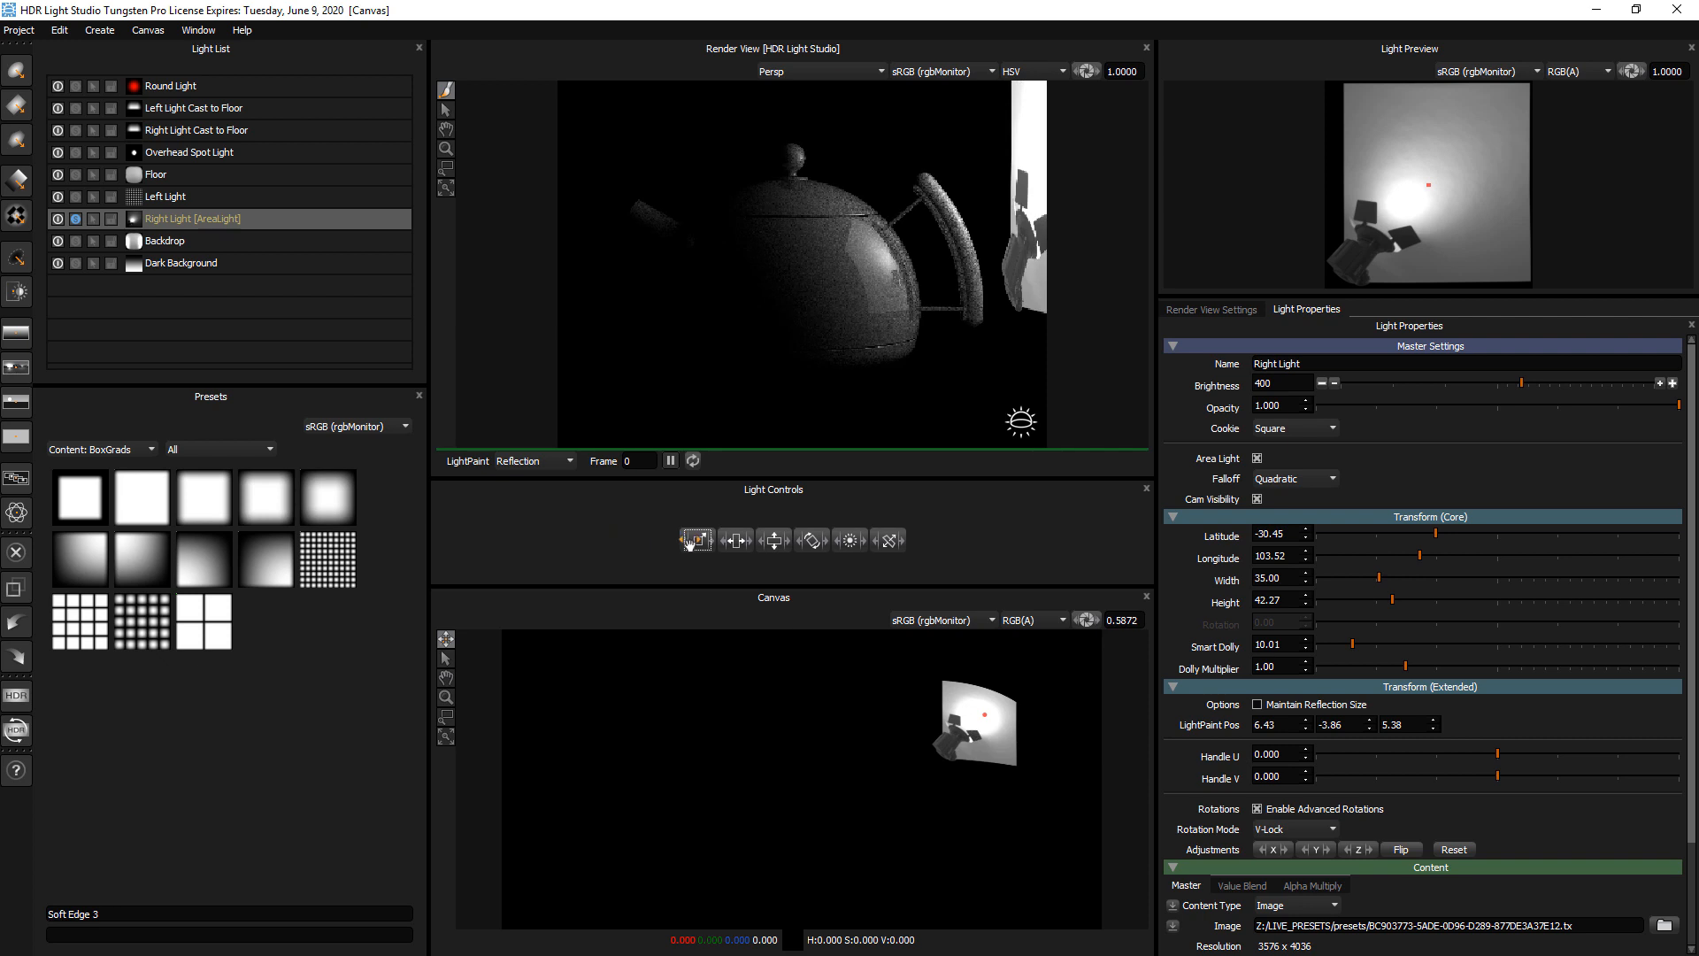
{"action": "left_click", "coordinate": [846, 201]}
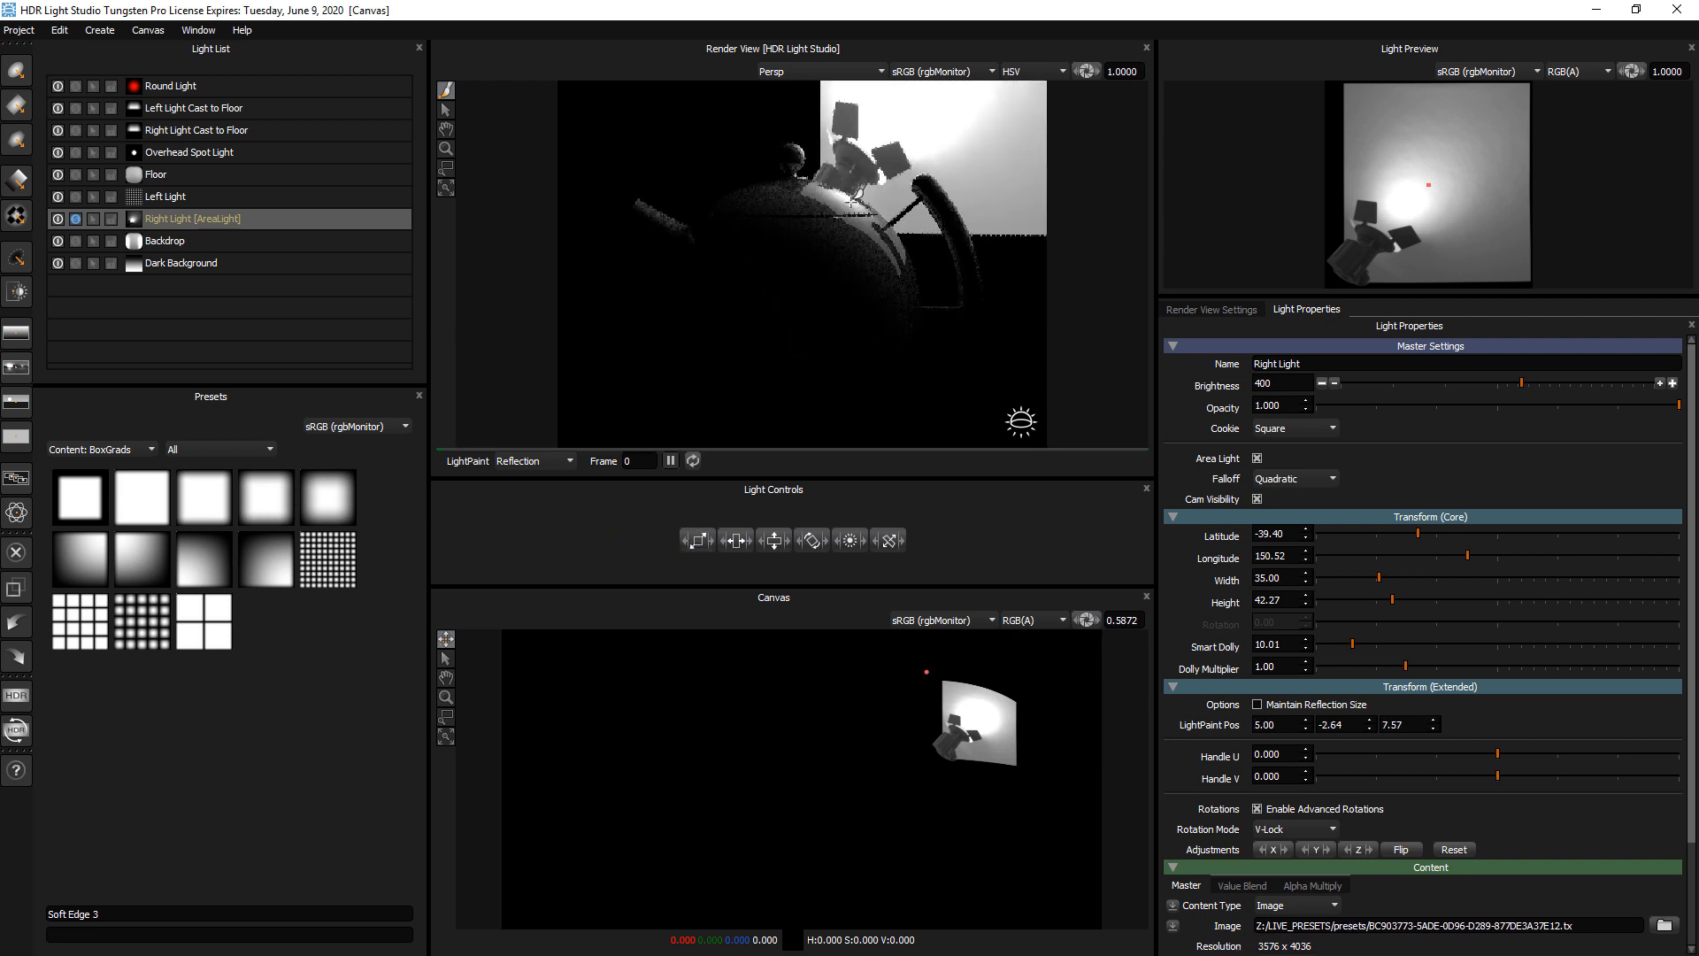
{"action": "left_click", "coordinate": [733, 198]}
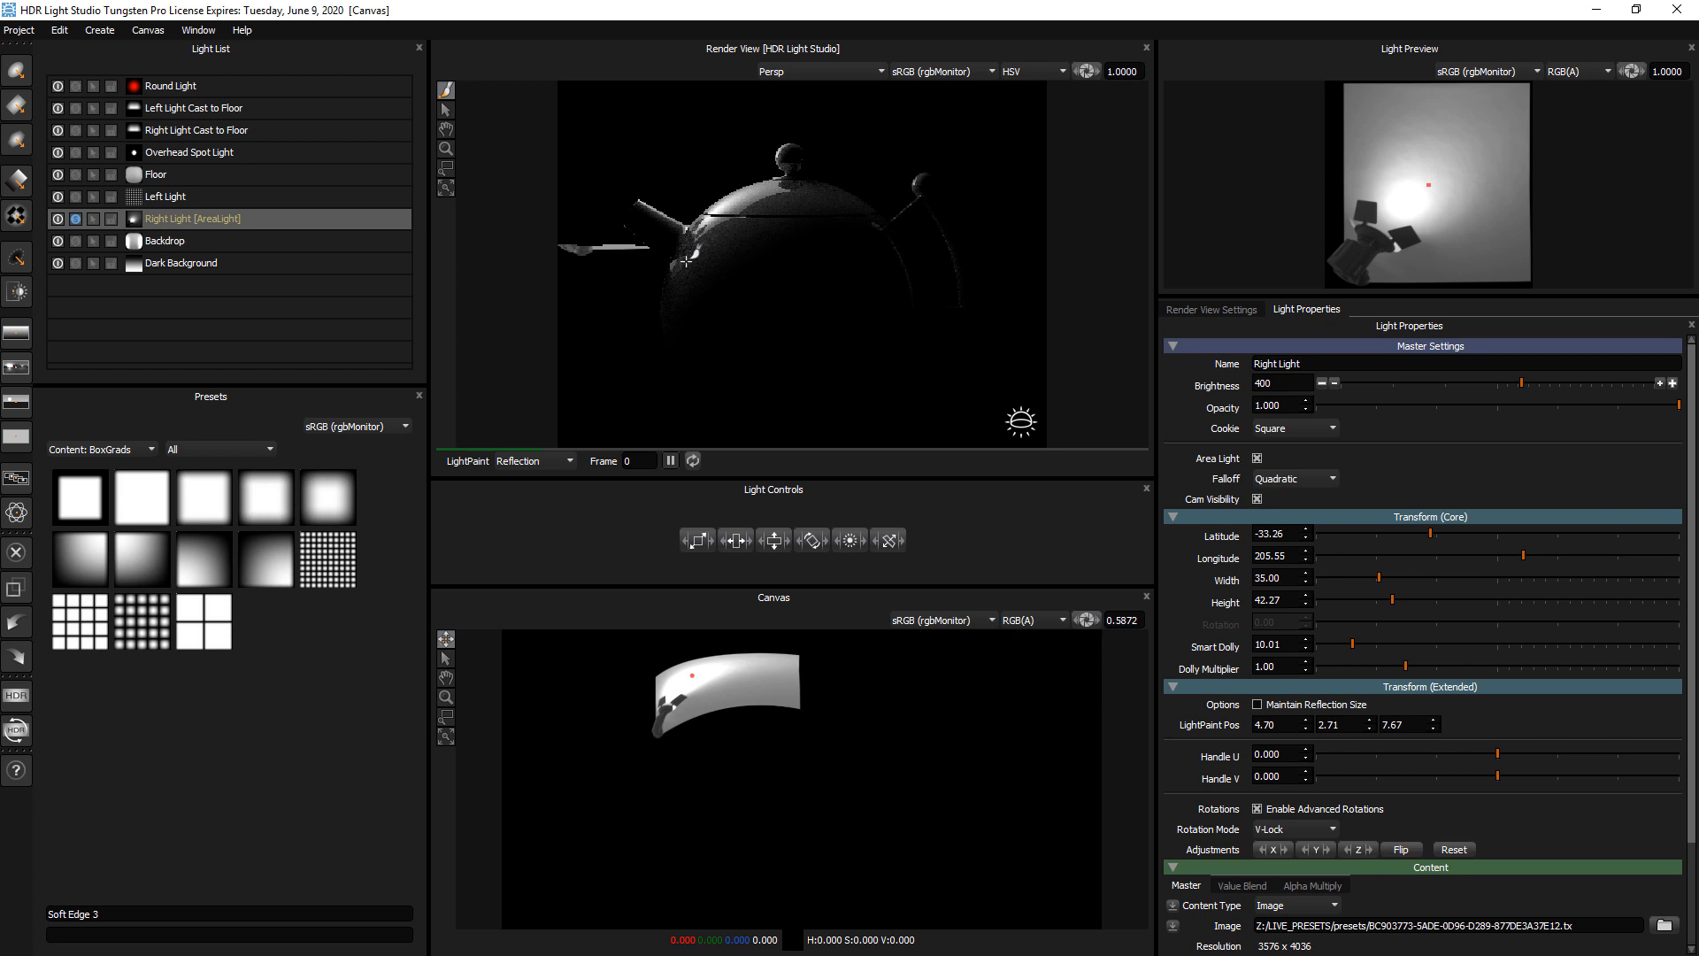
Shrink the kettle in the Render View and LightPaint the Right Light around it, ending at about latitude -12, longitude 280
{"action": "left_click", "coordinate": [446, 152]}
{"action": "left_click_drag", "start_coordinate": [812, 292], "coordinate": [816, 379]}
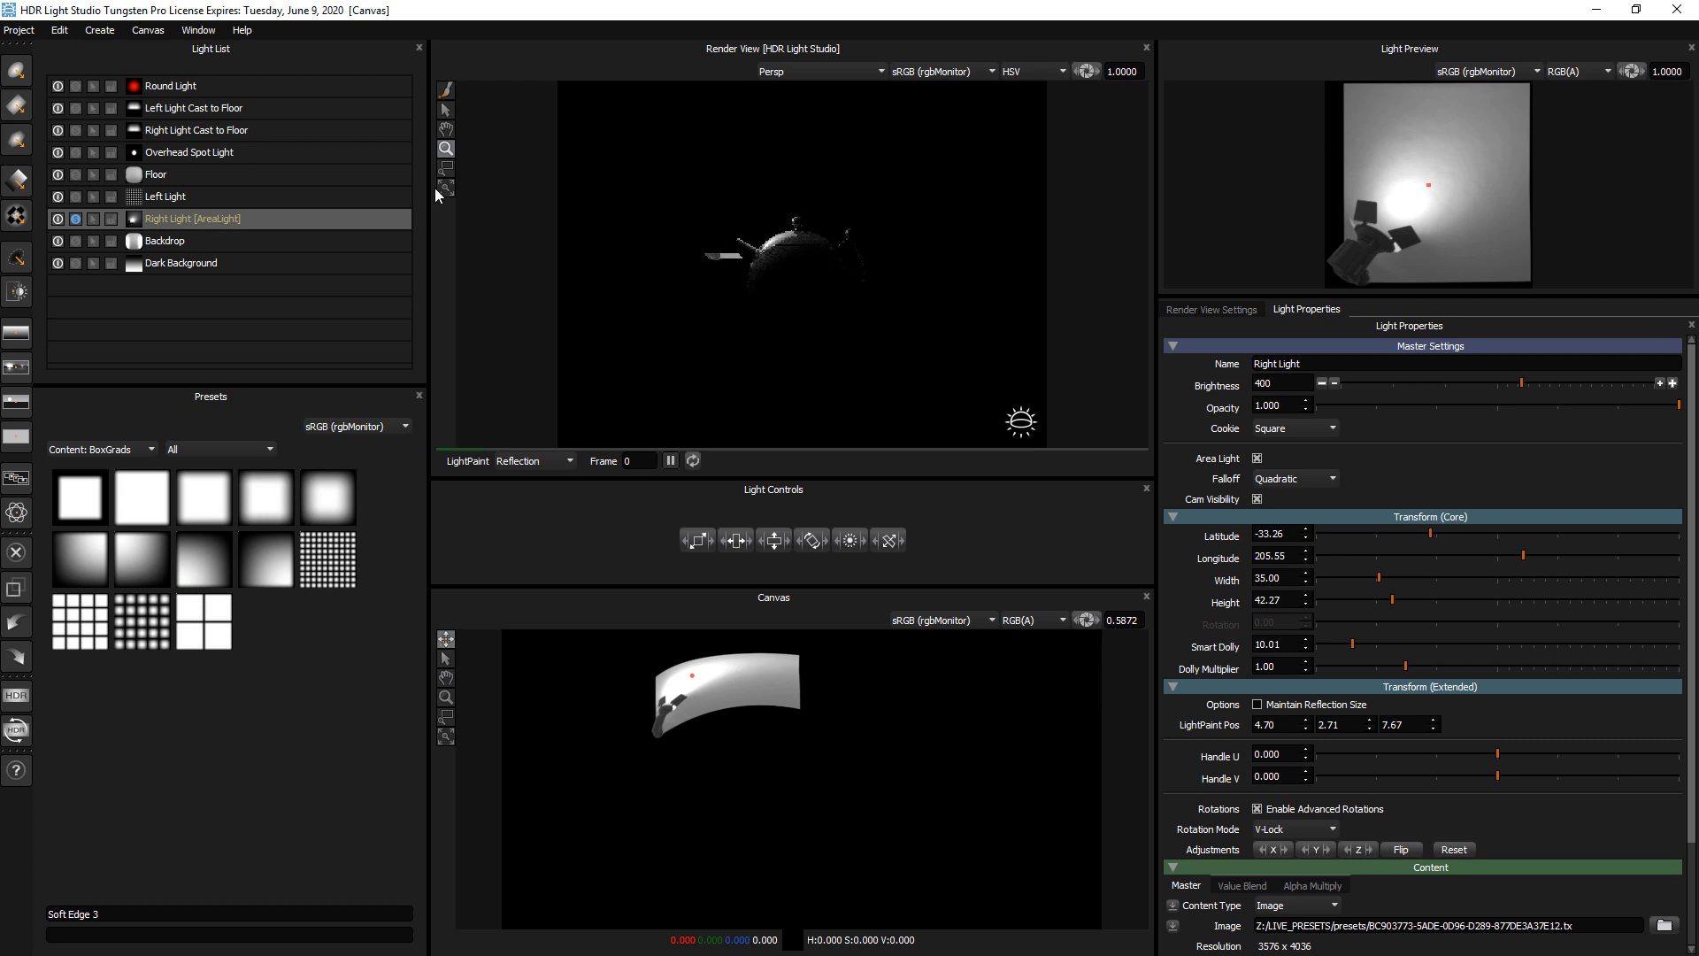
{"action": "left_click", "coordinate": [446, 89]}
{"action": "mouse_move", "coordinate": [881, 278]}
{"action": "left_mouse_down"}
{"action": "mouse_move", "coordinate": [823, 264]}
{"action": "mouse_move", "coordinate": [807, 294]}
{"action": "mouse_move", "coordinate": [755, 279]}
{"action": "left_mouse_up"}
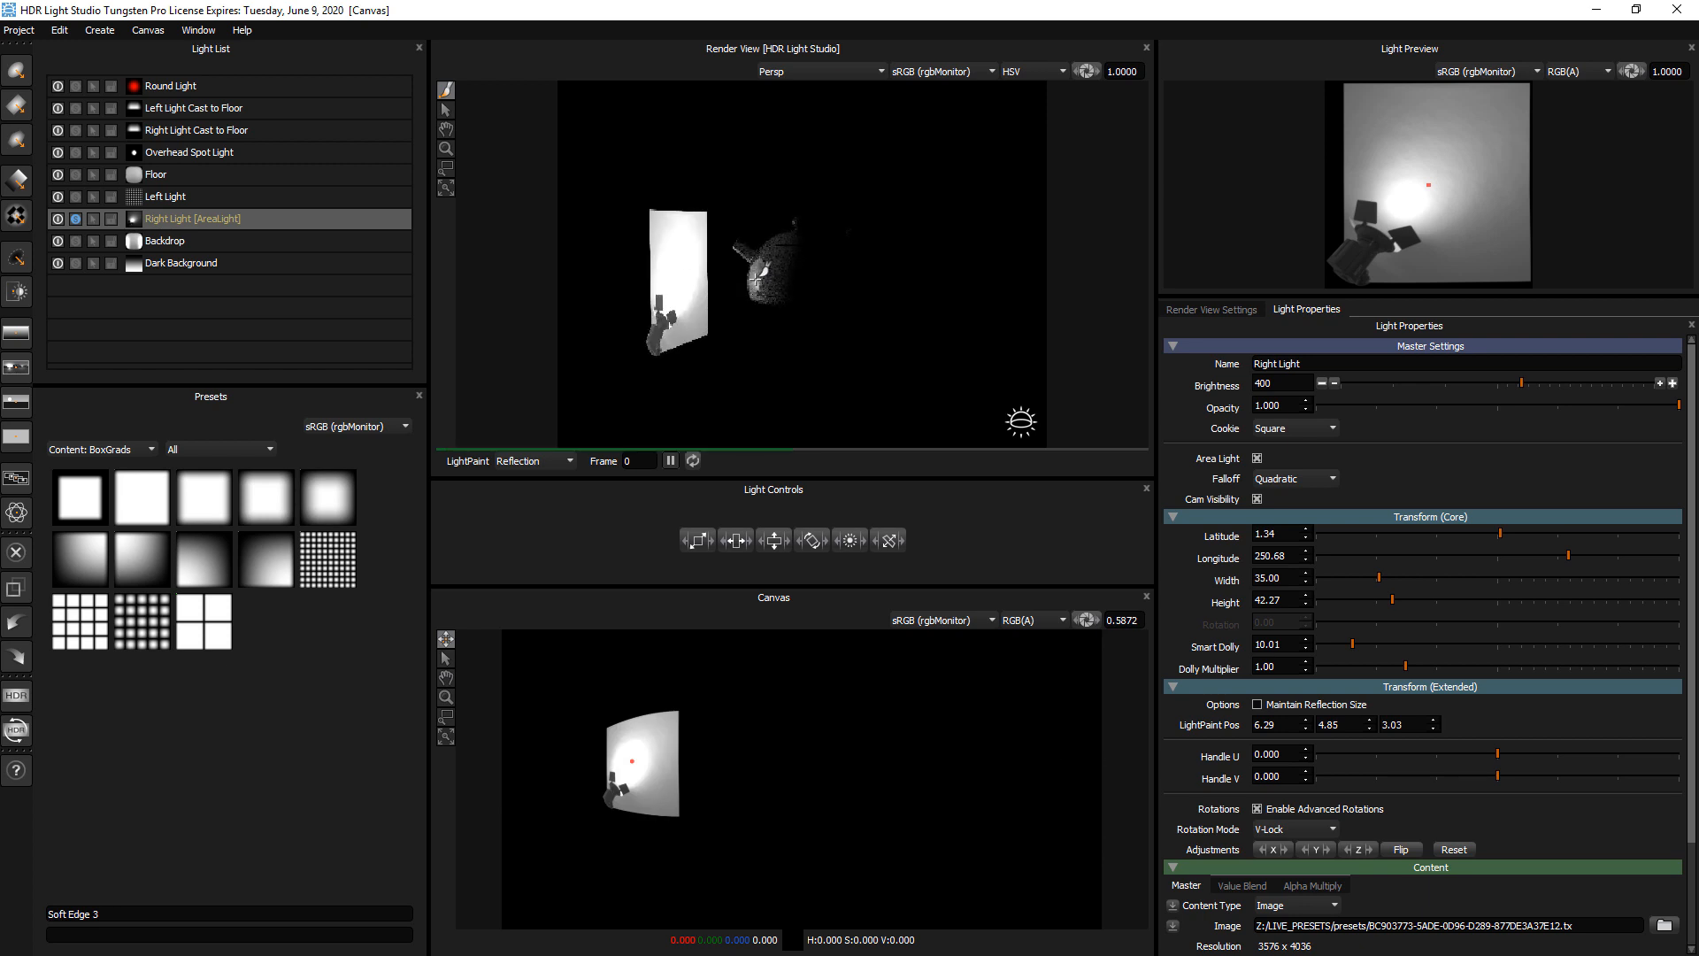
{"action": "left_click", "coordinate": [786, 239]}
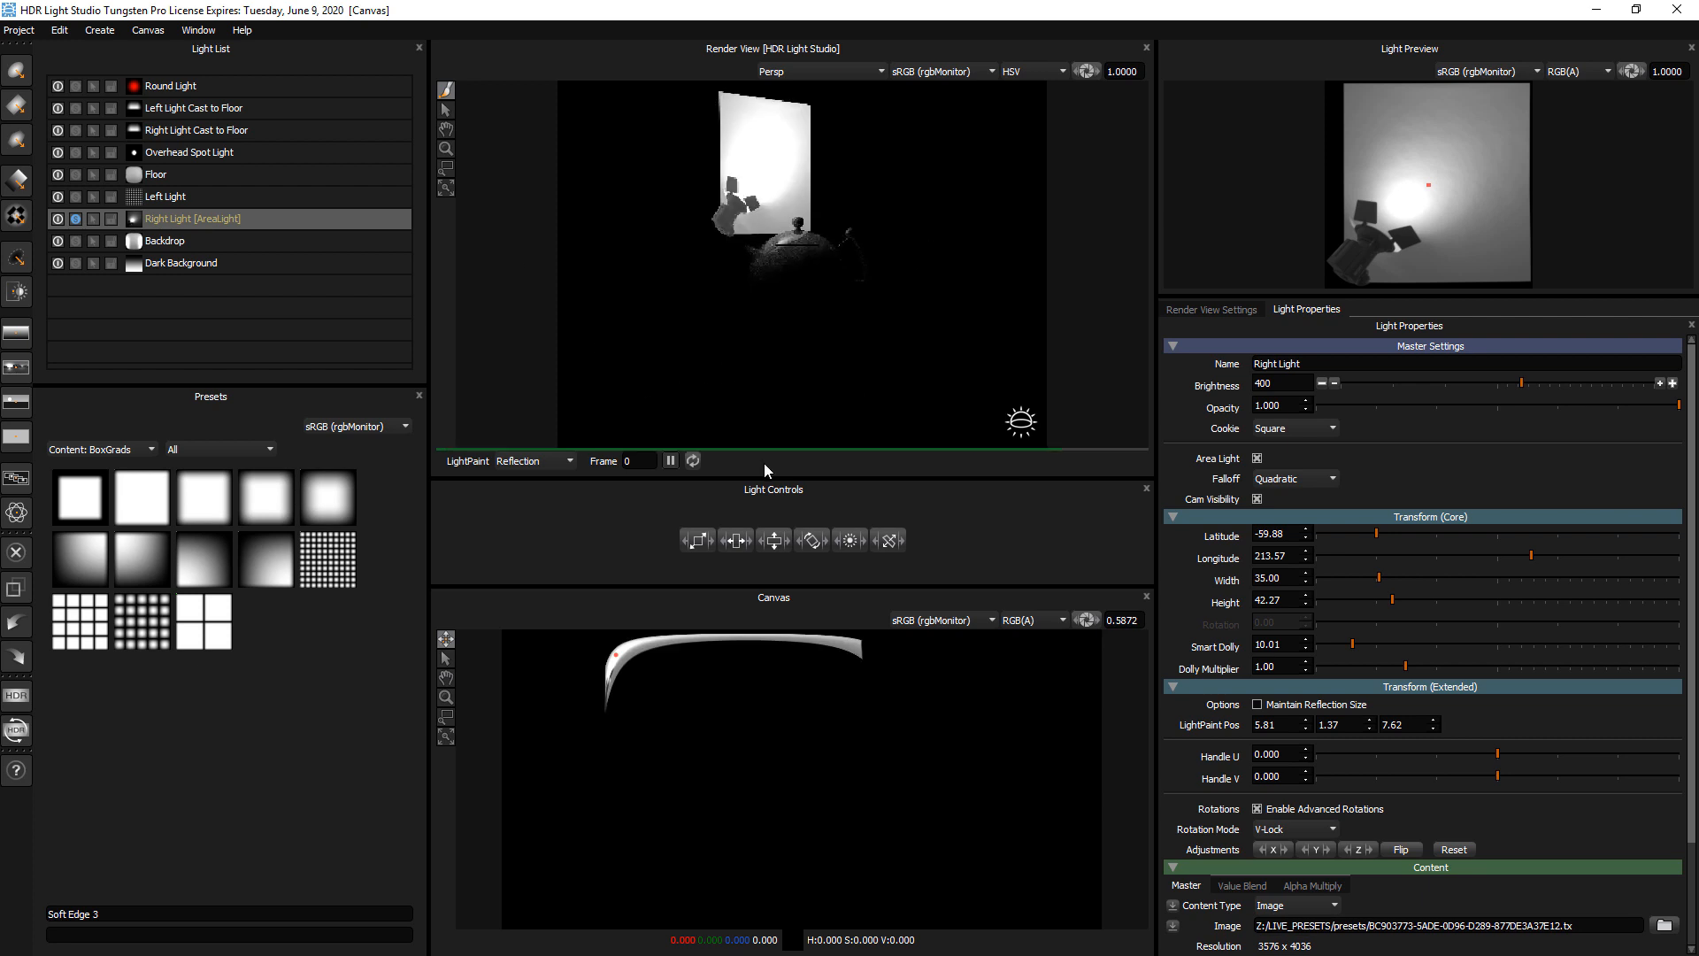
{"action": "left_click", "coordinate": [766, 273]}
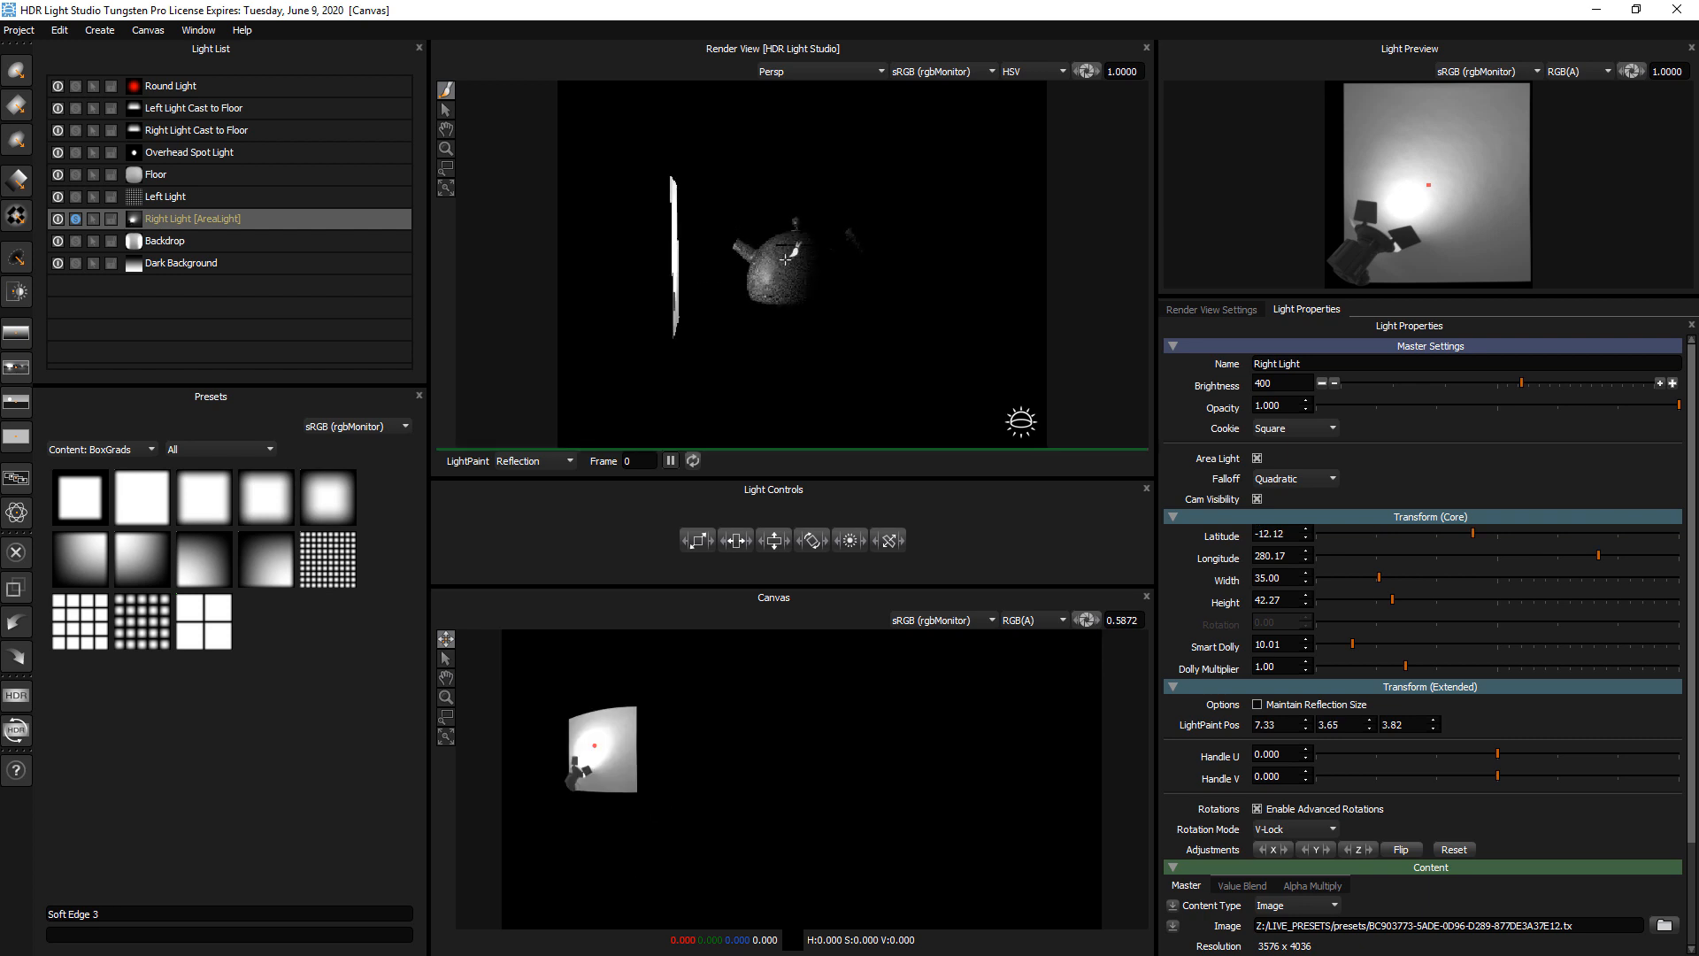
Turn off Area Light for the Right Light and LightPaint it around the kettle, ending at about latitude -31, longitude 278
{"action": "left_click", "coordinate": [1257, 459]}
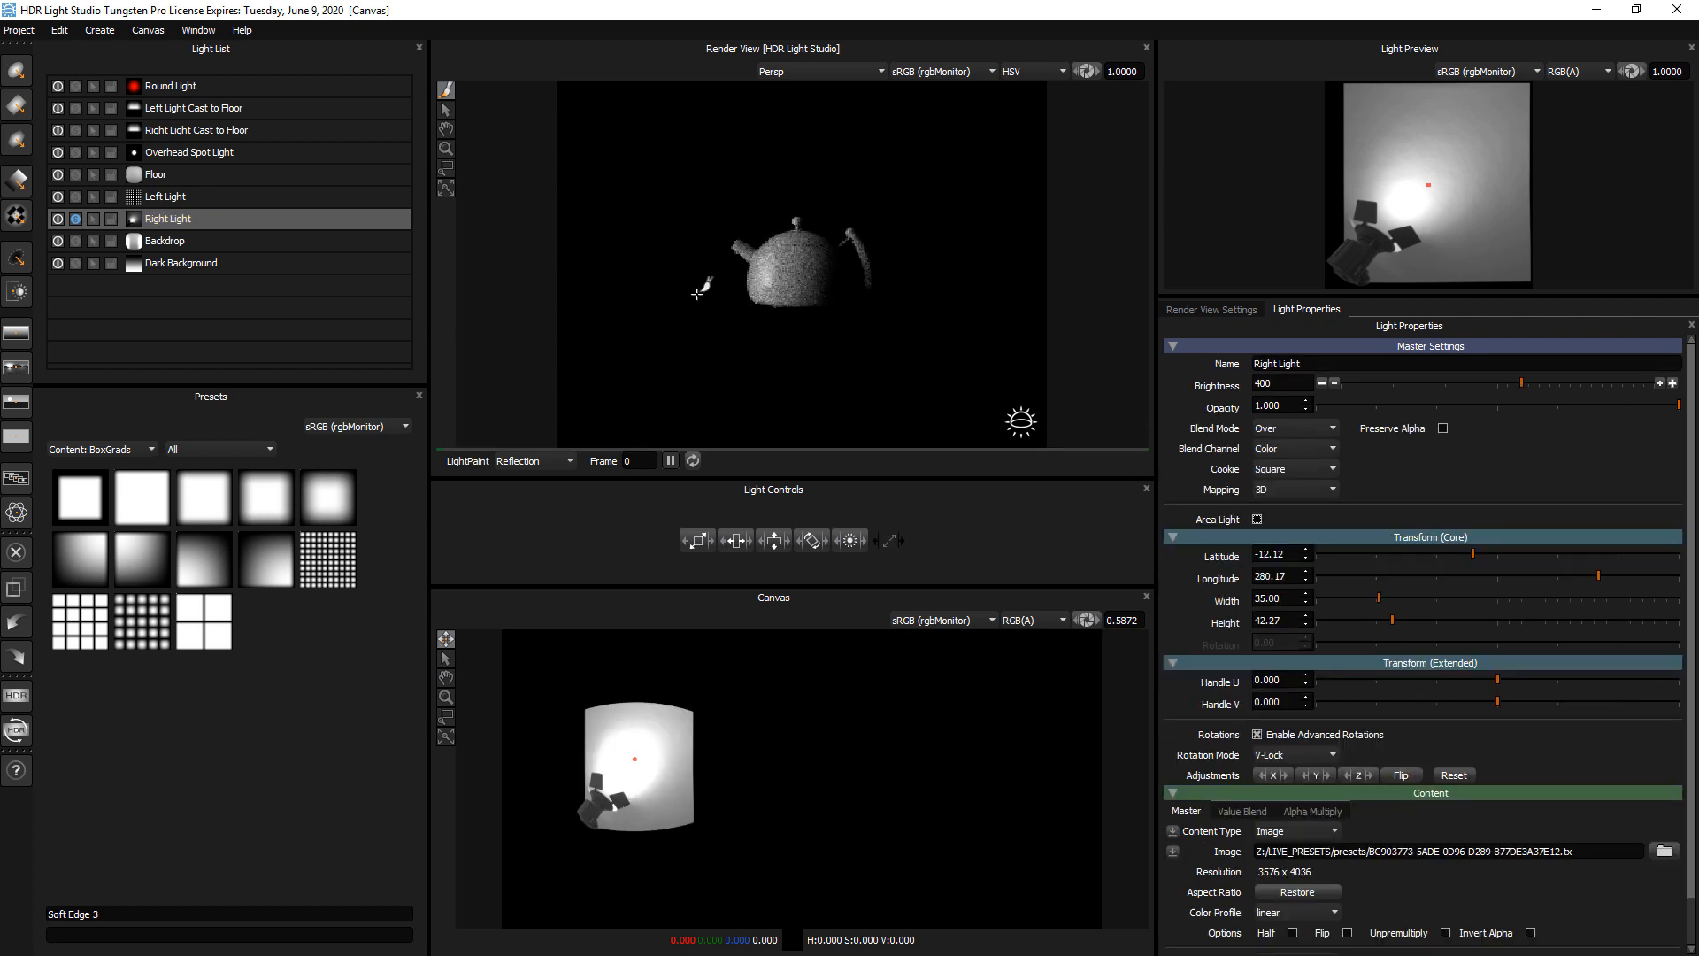
{"action": "left_click", "coordinate": [815, 259]}
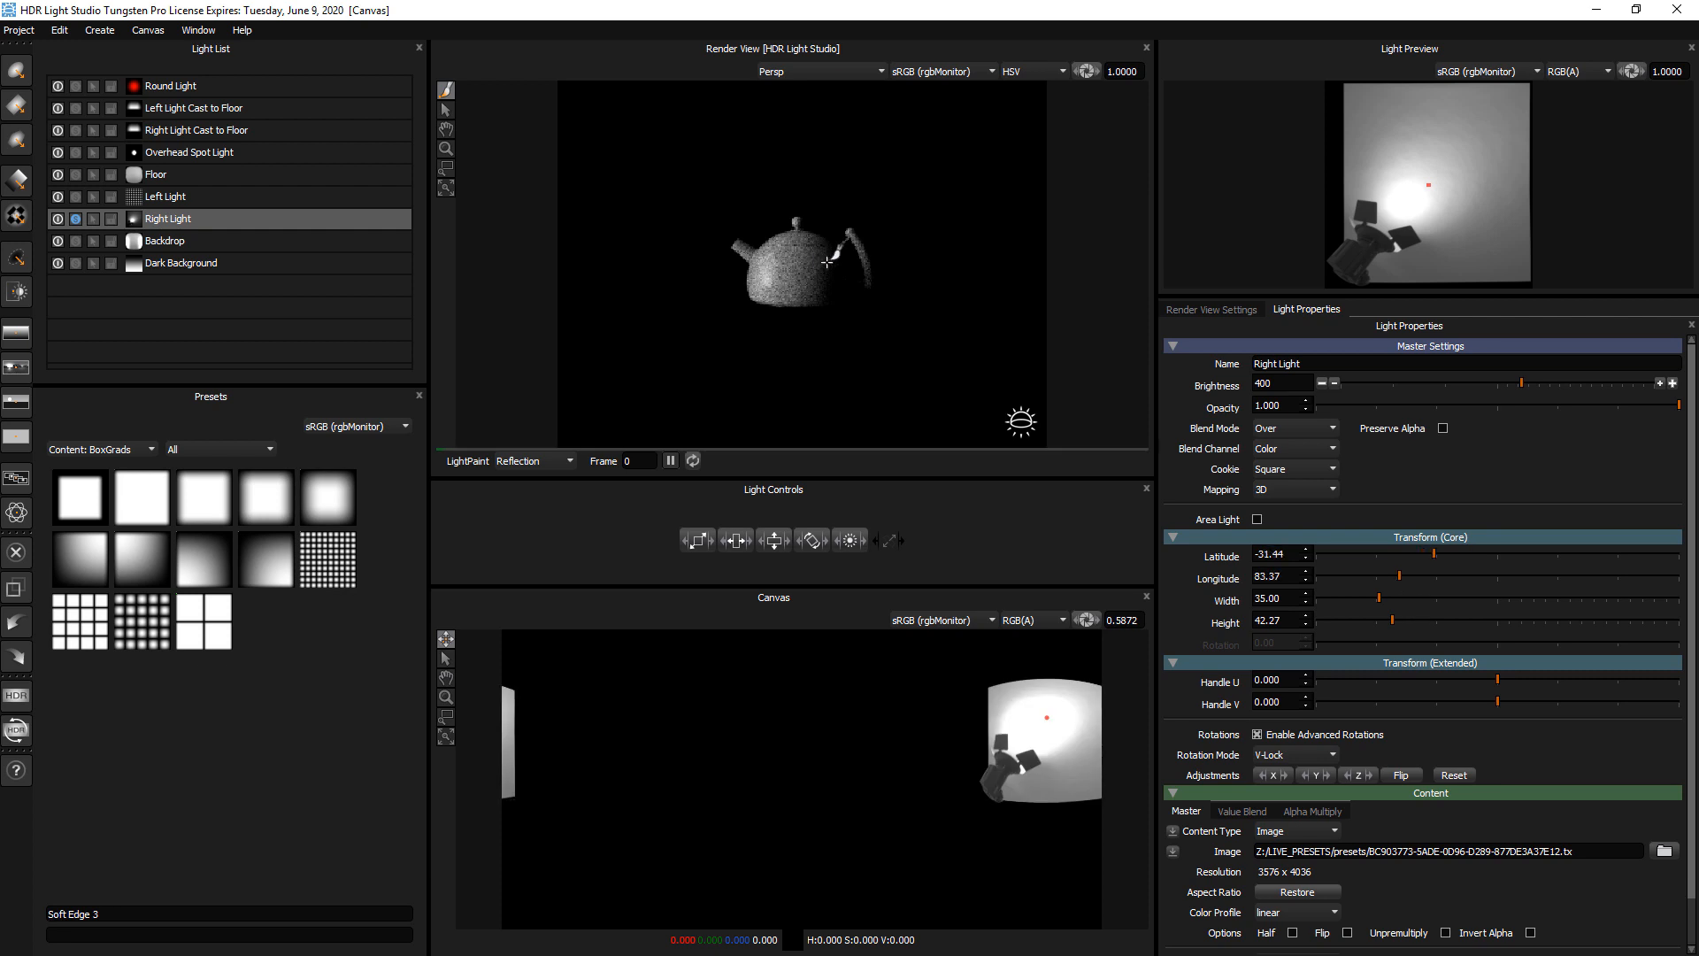
{"action": "left_click", "coordinate": [828, 261]}
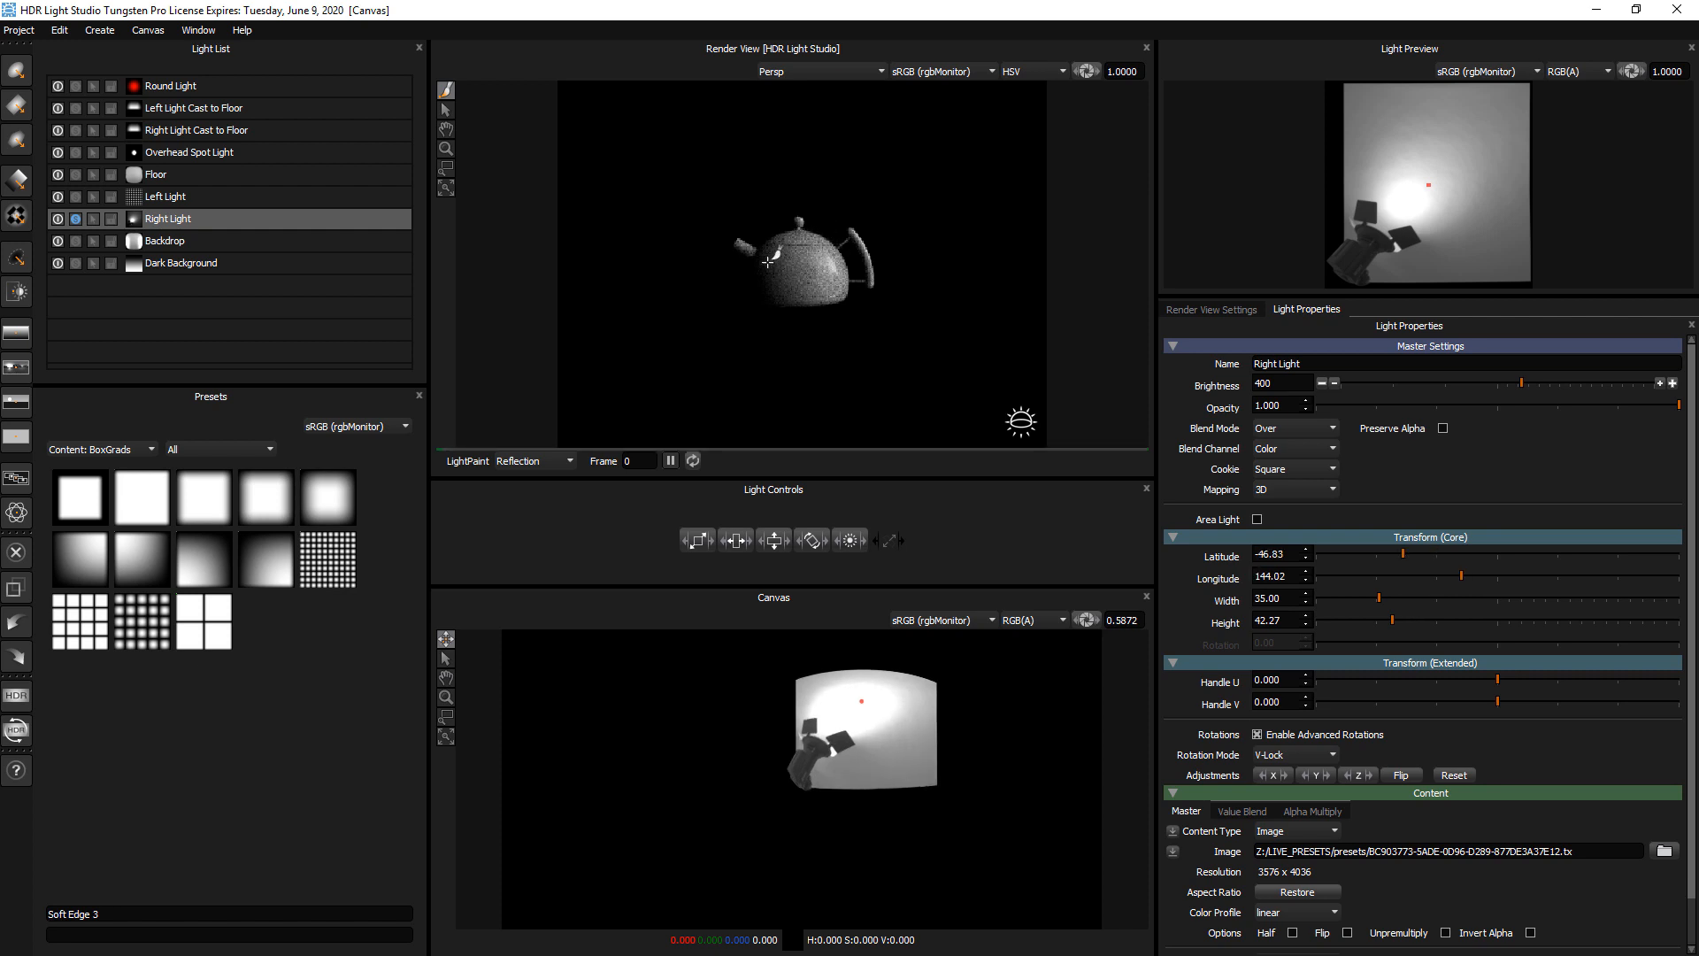
{"action": "left_click", "coordinate": [768, 261]}
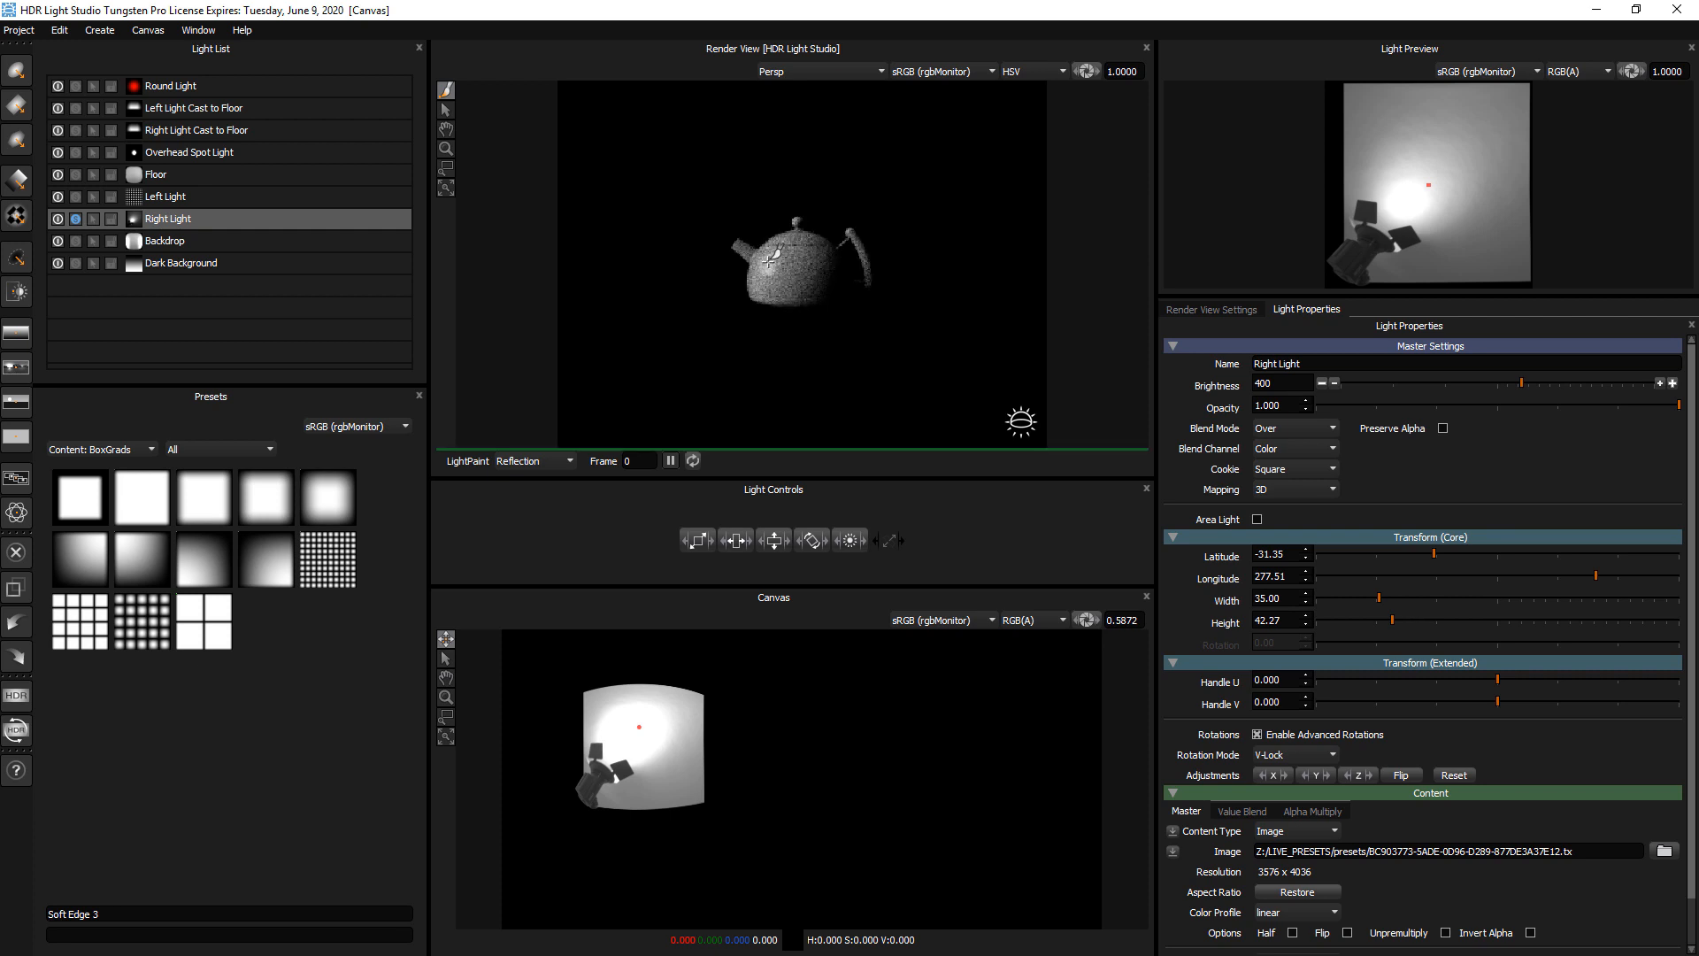
Minimize HDR Light Studio to return to the presentation slides
{"action": "left_click", "coordinate": [1598, 10]}
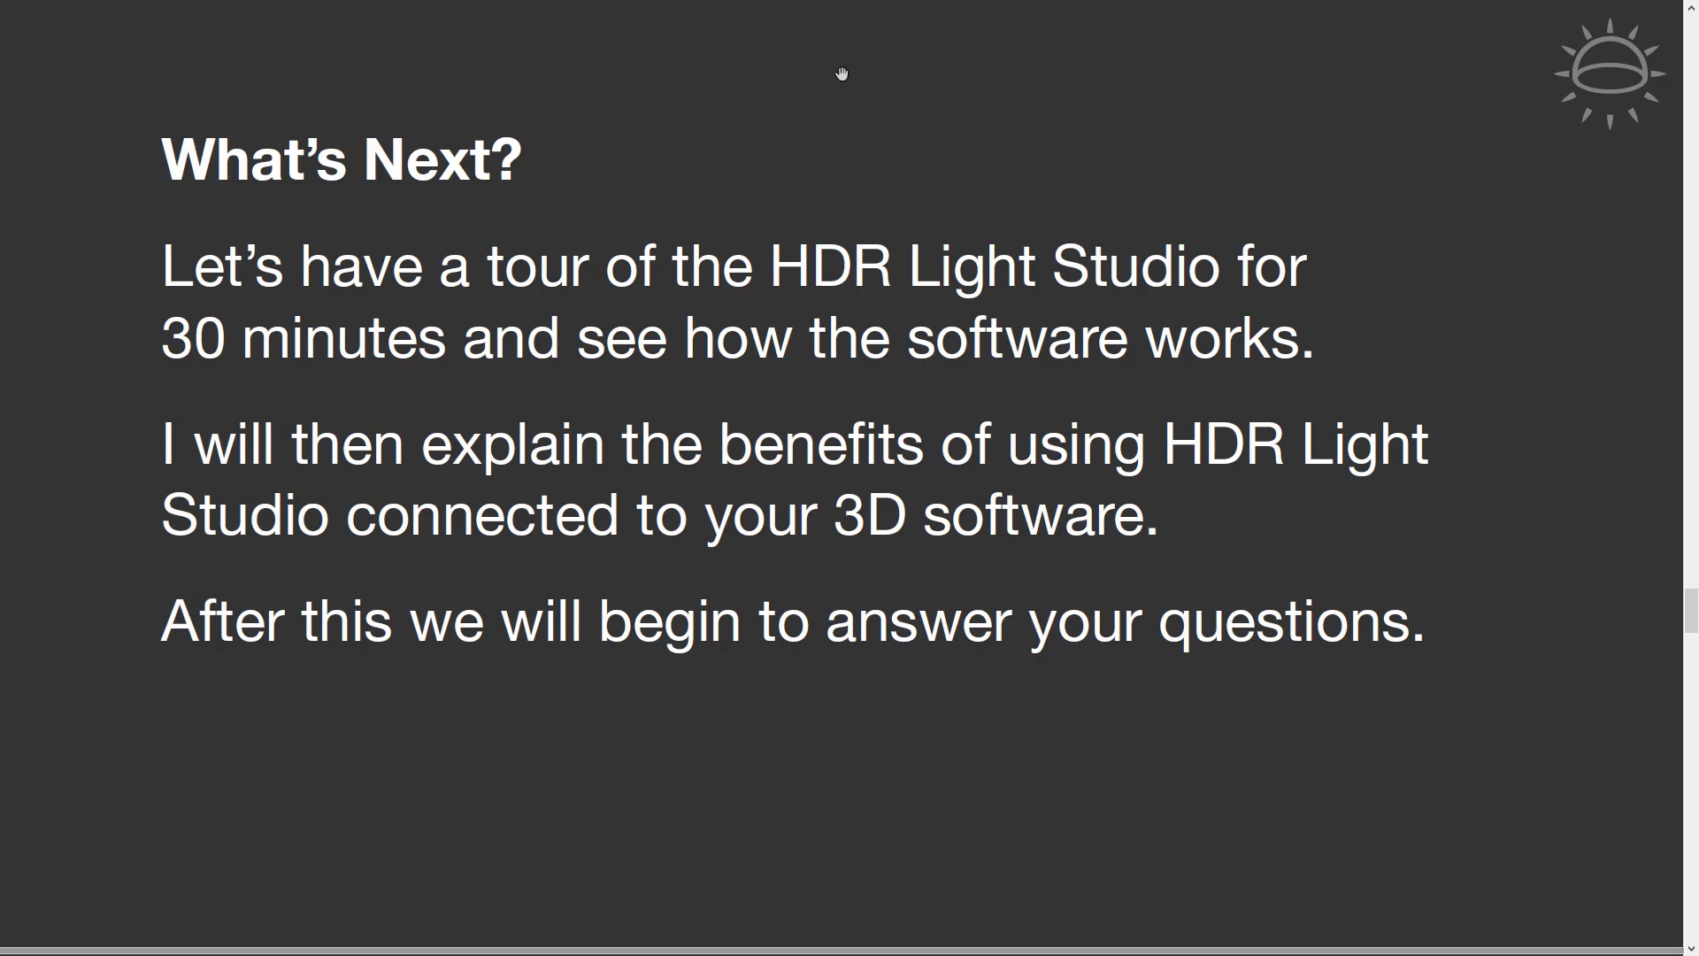